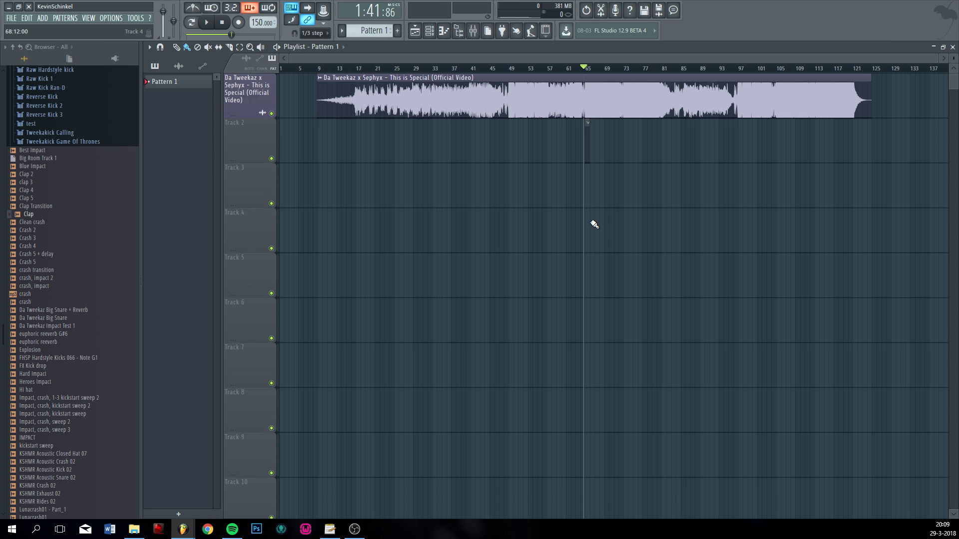
- Examine the song's waveform around bar 65 and how the Pattern 1 clip on Track 2 lines up with it
scroll(585, 152, up, 8)
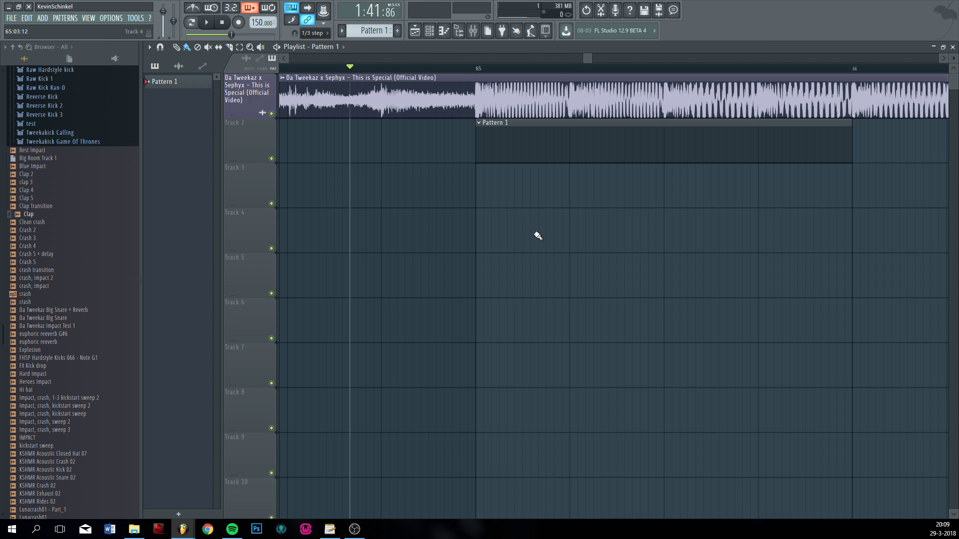
scroll(574, 260, down, 3)
scroll(576, 247, down, 8)
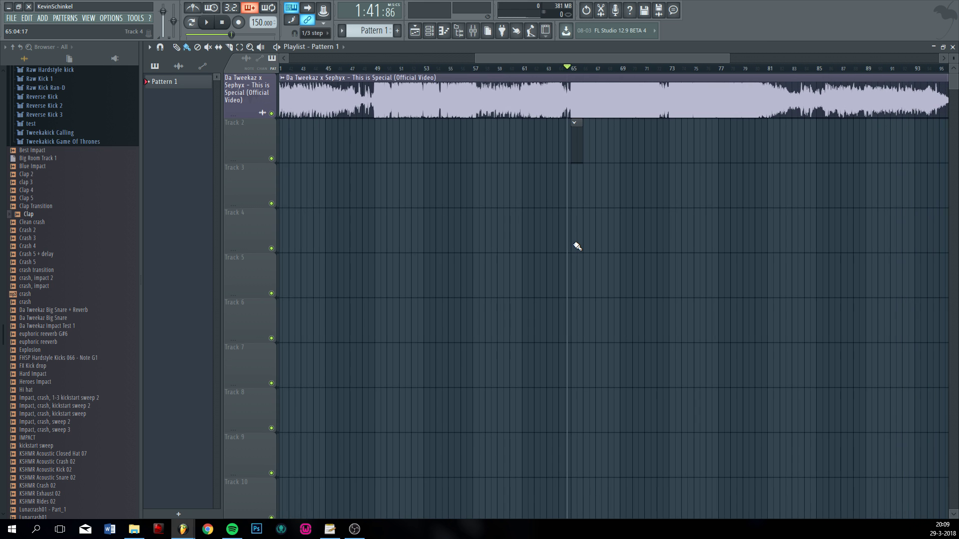
drag(367, 94, 471, 142)
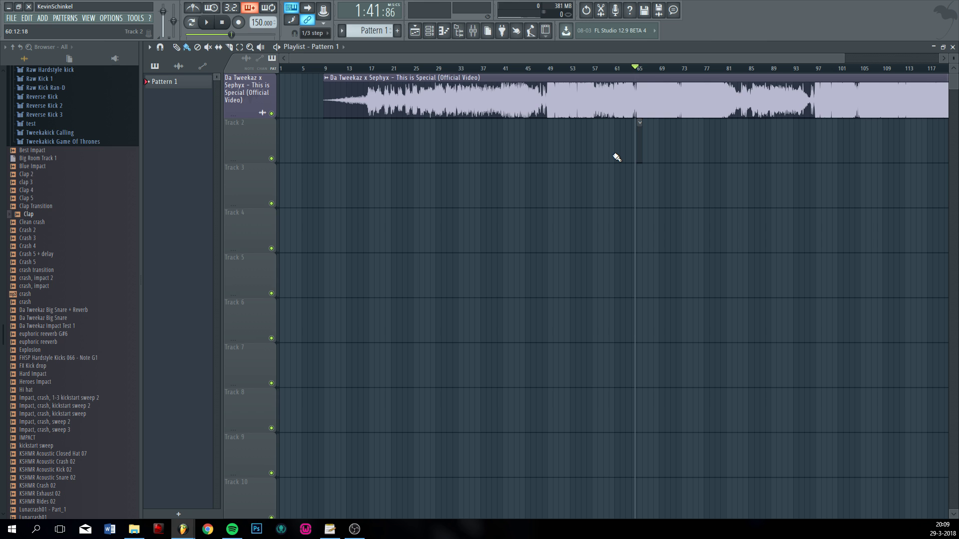
scroll(617, 157, up, 10)
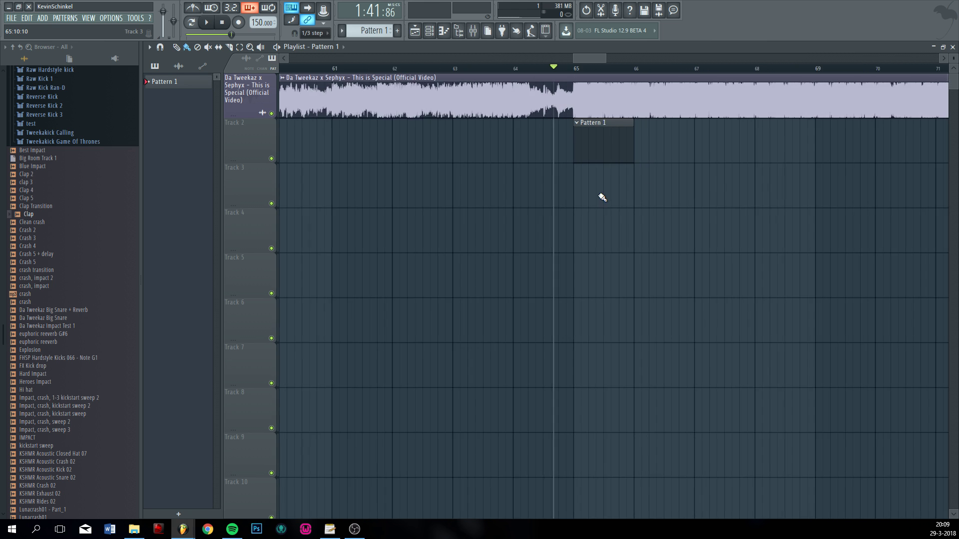
scroll(588, 204, up, 1)
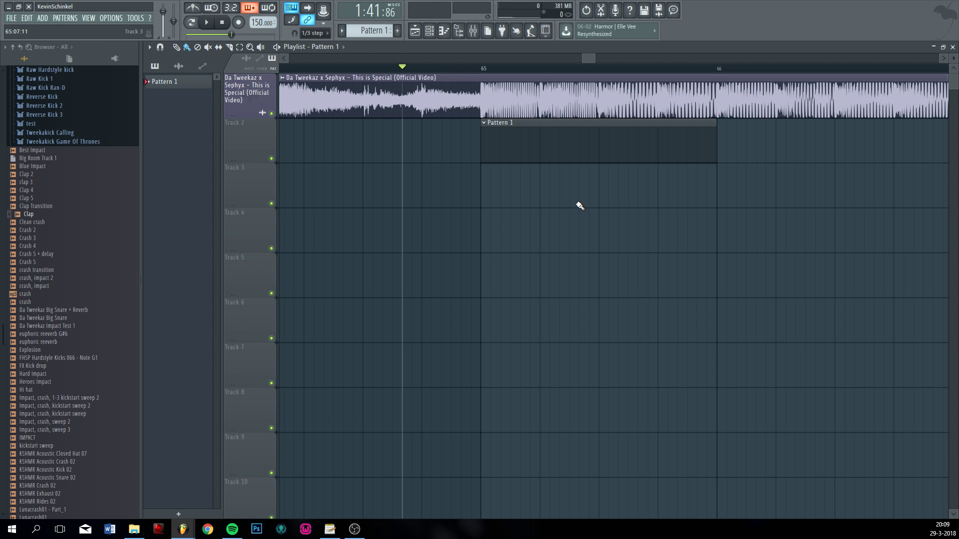
scroll(579, 206, down, 10)
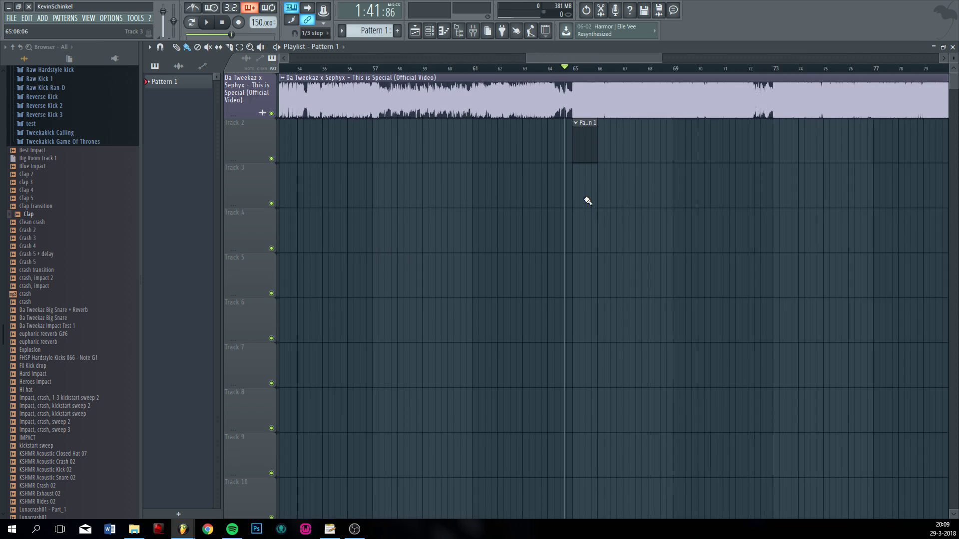
- Replace the Pattern 1 clip at bar 65 with one at bar 49 on Track 2, aligned with the loud section's start
scroll(588, 201, down, 6)
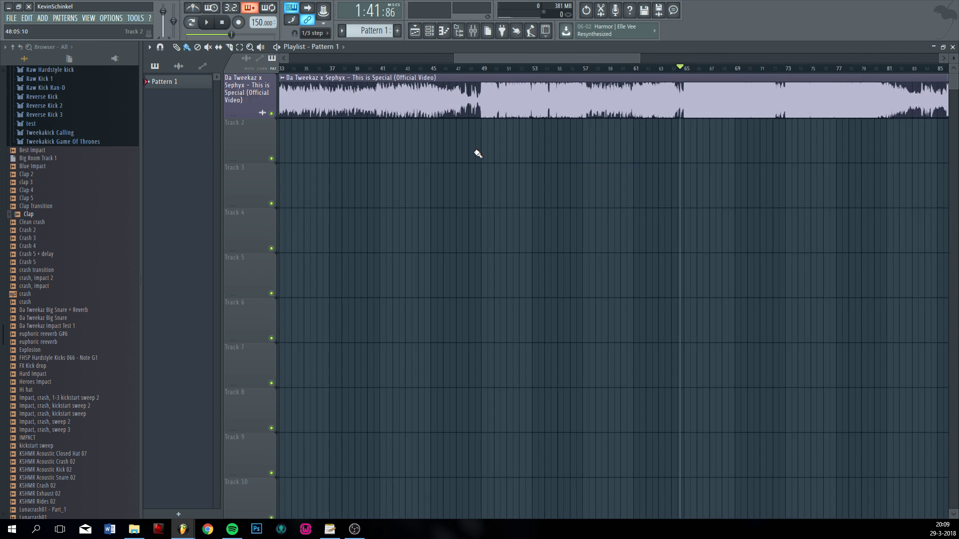
scroll(478, 153, up, 12)
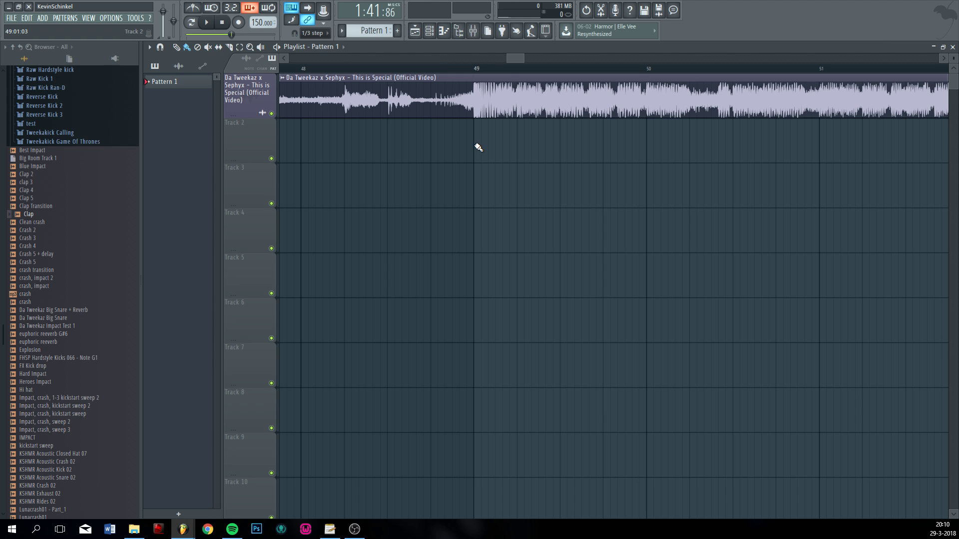
click(478, 147)
scroll(503, 167, up, 4)
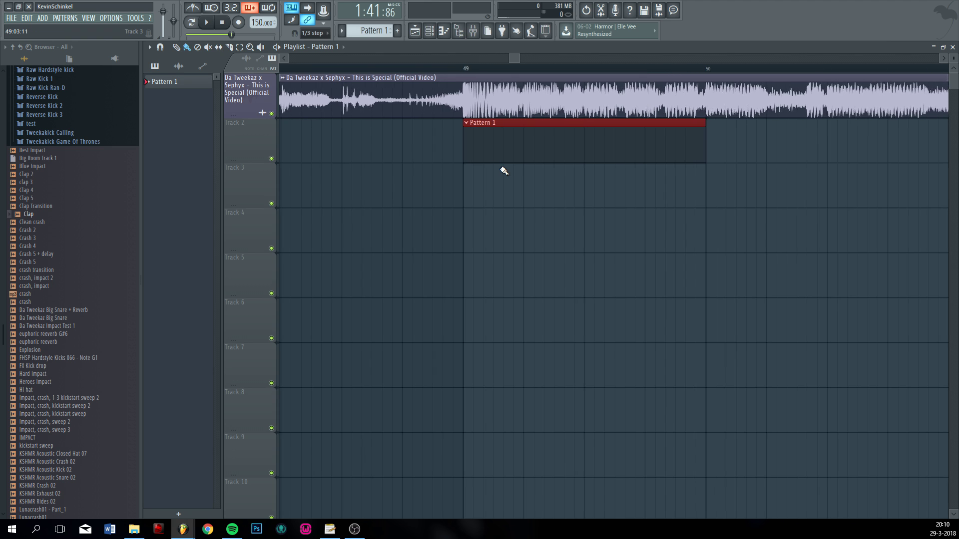
scroll(497, 162, down, 8)
scroll(493, 159, down, 3)
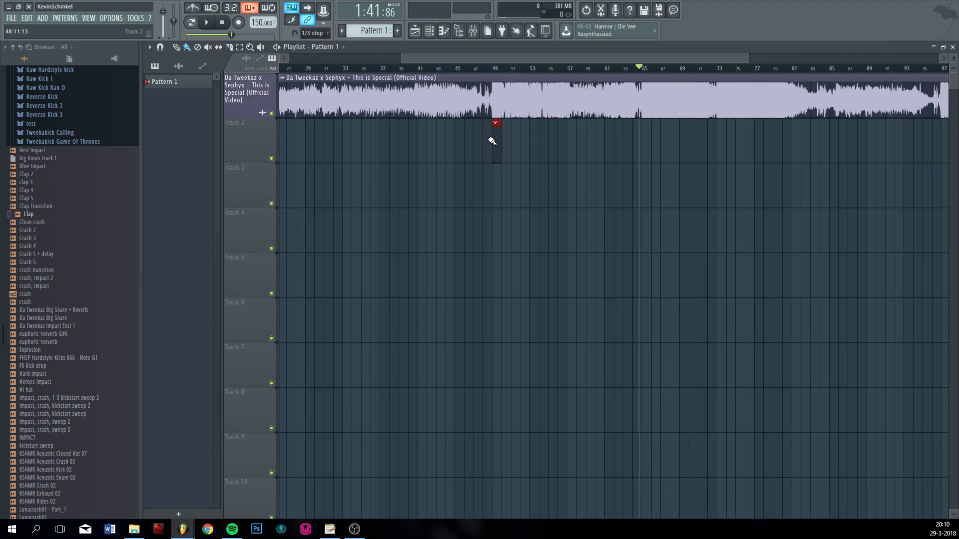
- Set the playback position to bar 49, at the start of the Pattern 1 clip
scroll(495, 115, up, 5)
scroll(497, 83, up, 1)
click(494, 68)
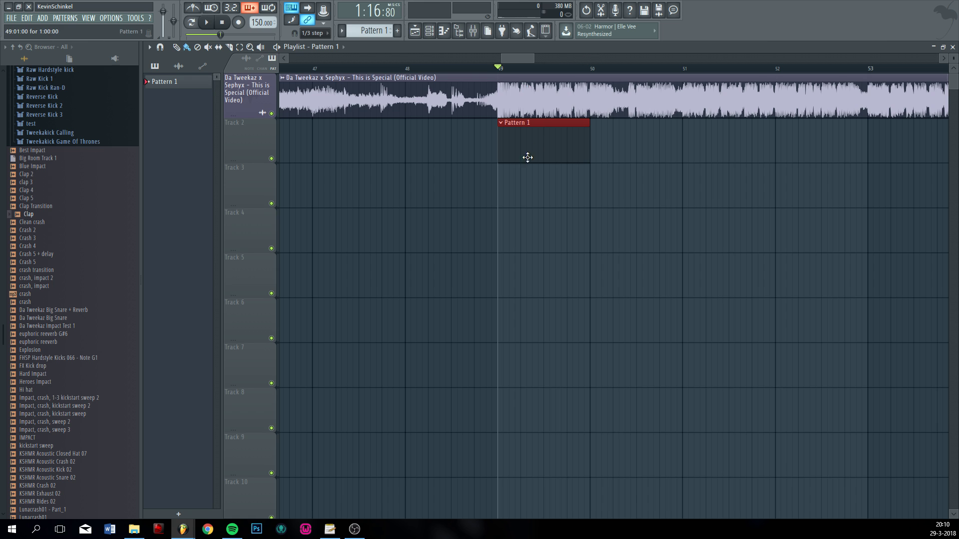
scroll(526, 156, up, 6)
scroll(499, 171, up, 1)
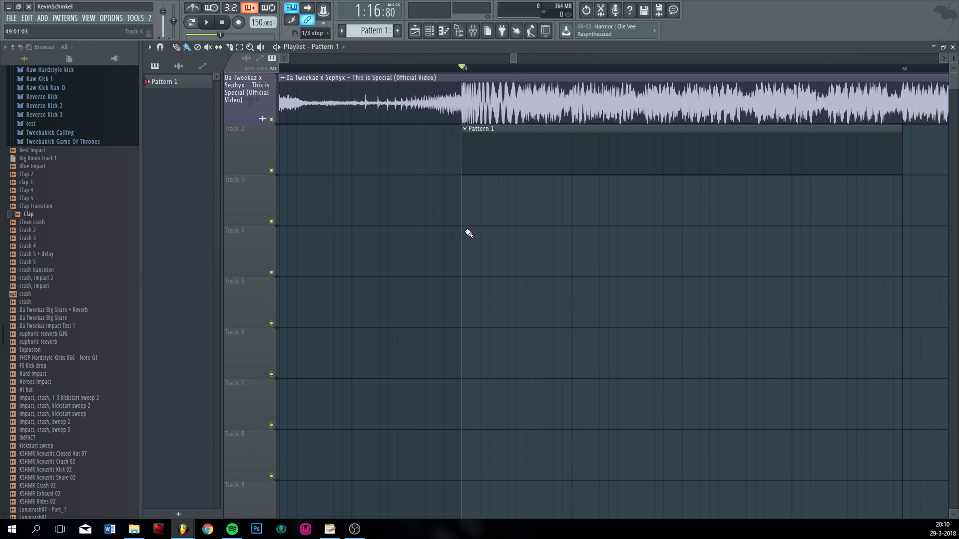
scroll(469, 233, down, 6)
scroll(468, 231, down, 2)
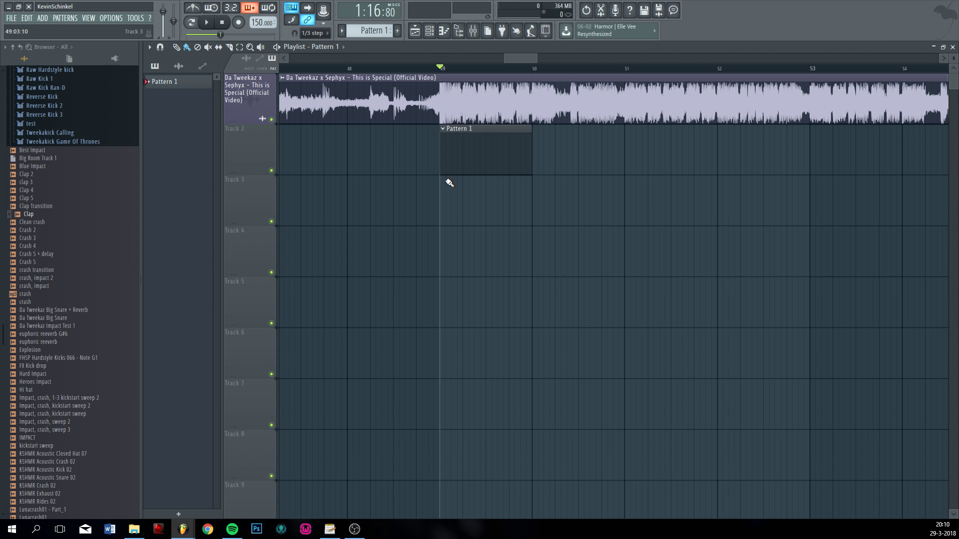
- Open the Sylenth1 instrument from Pattern 1 and sound a couple of test notes on it
double_click(446, 168)
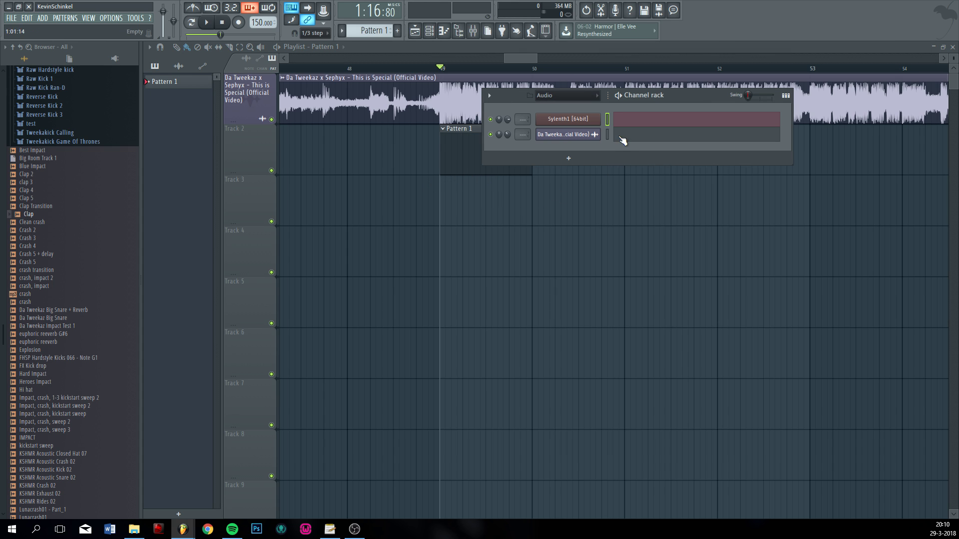
click(578, 126)
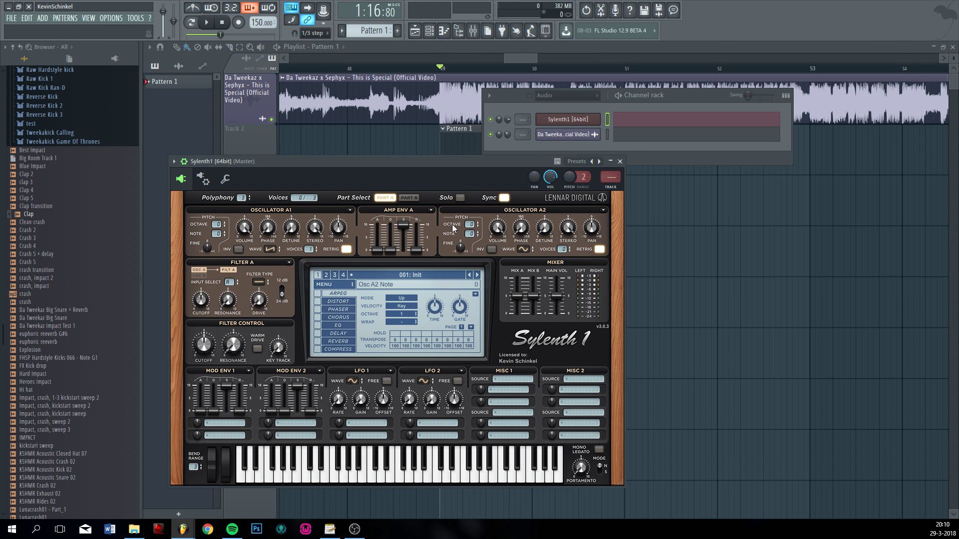
key(b)
key(z)
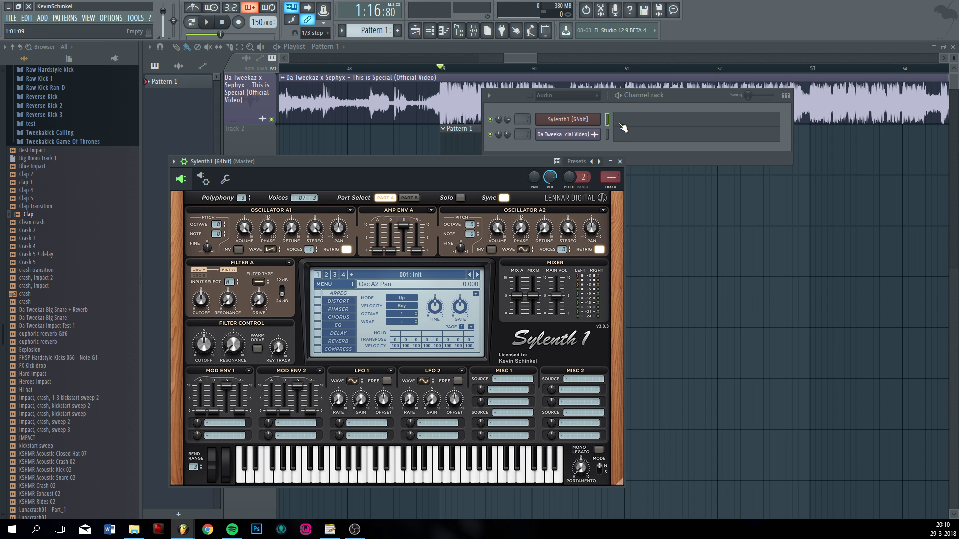
- Open the piano roll for Sylenth1 and listen to the song from bar 49
click(631, 125)
scroll(190, 354, up, 8)
scroll(295, 293, down, 2)
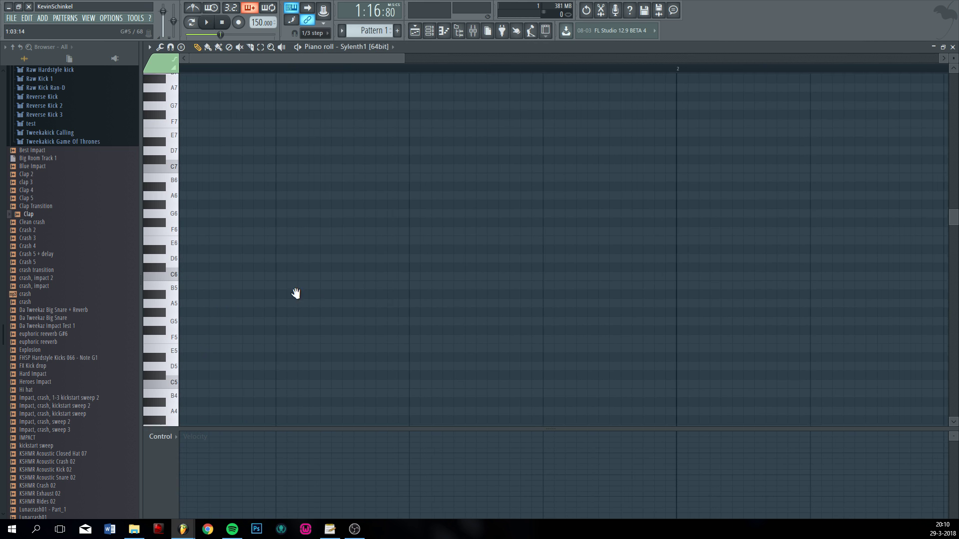
key(space)
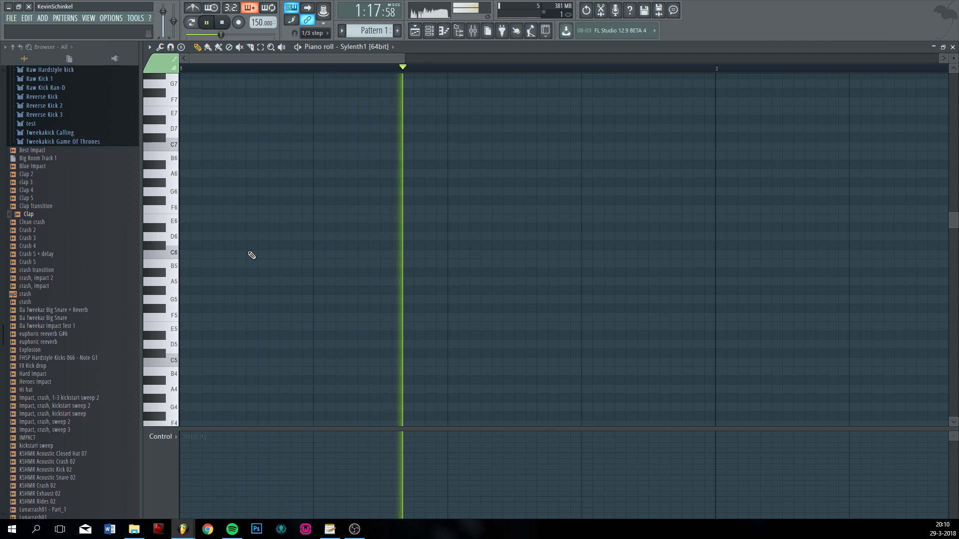
key(space)
- Try a C#6 note at the start of the pattern and play it against the song
drag(193, 248, 106, 249)
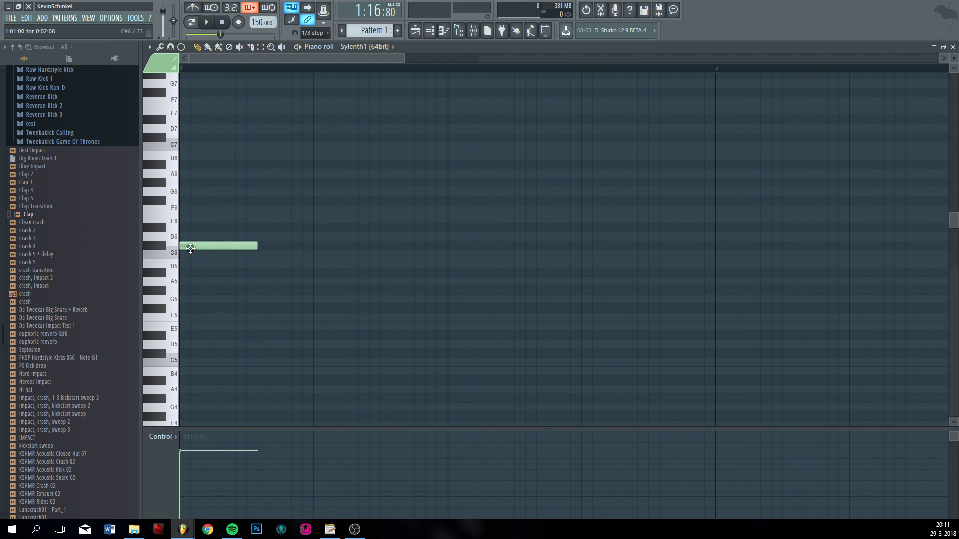
click(190, 249)
right_click(190, 248)
key(space)
key(space)
drag(191, 248, 141, 249)
key(space)
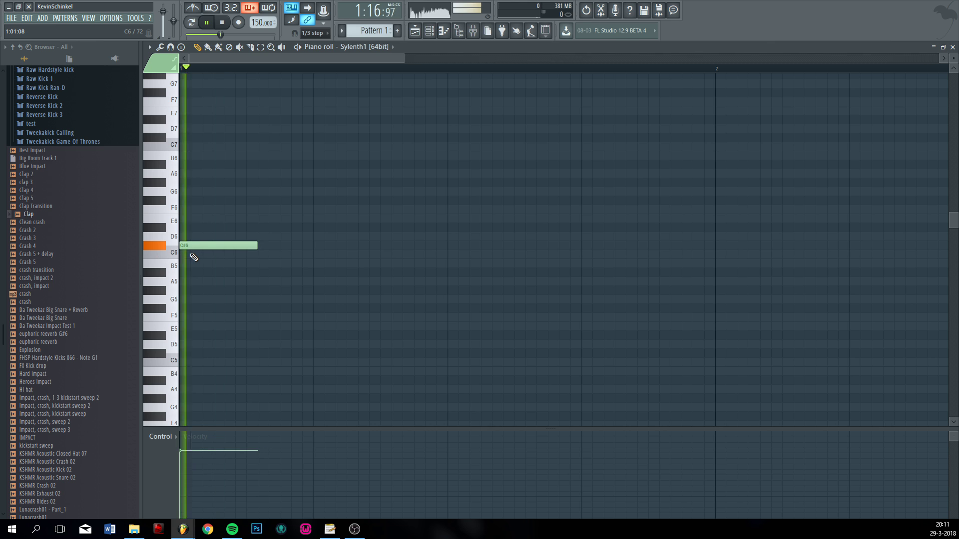
key(space)
key(space)
key(space)
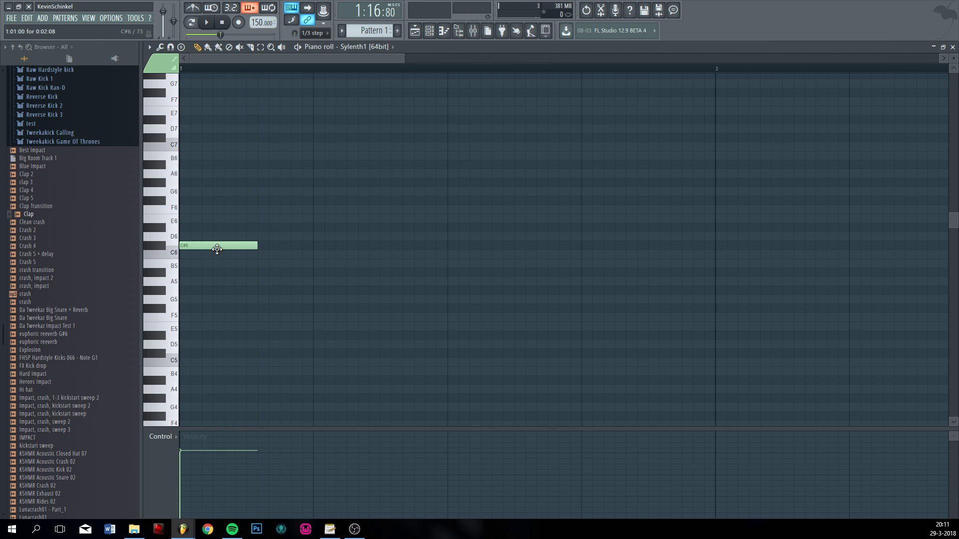
- Replace the first note with C6 and compare it with the song in repeated playback
right_click(216, 249)
click(204, 252)
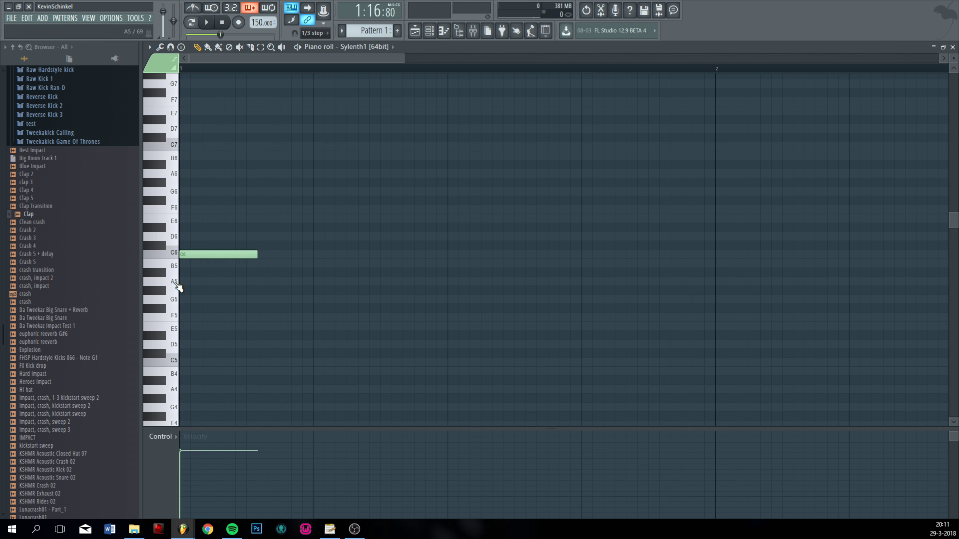
key(space)
key(space)
key(space)
key(space)
- Replace the C6 note with G#5 at the pattern's start and play it against the song
right_click(197, 258)
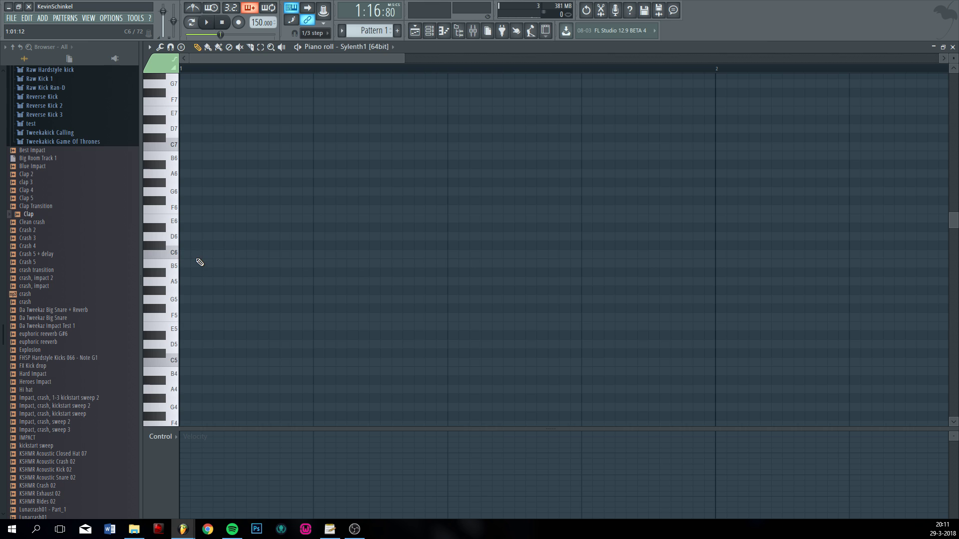
click(188, 218)
drag(185, 221, 150, 291)
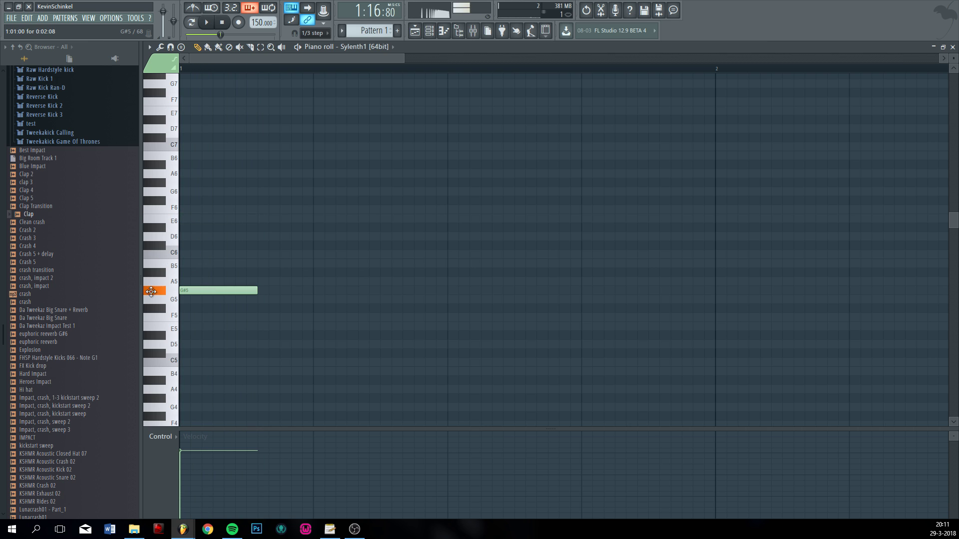
key(space)
key(space)
- Replace the G#5 note with D6 at the pattern's start and play it against the song
right_click(212, 292)
click(177, 266)
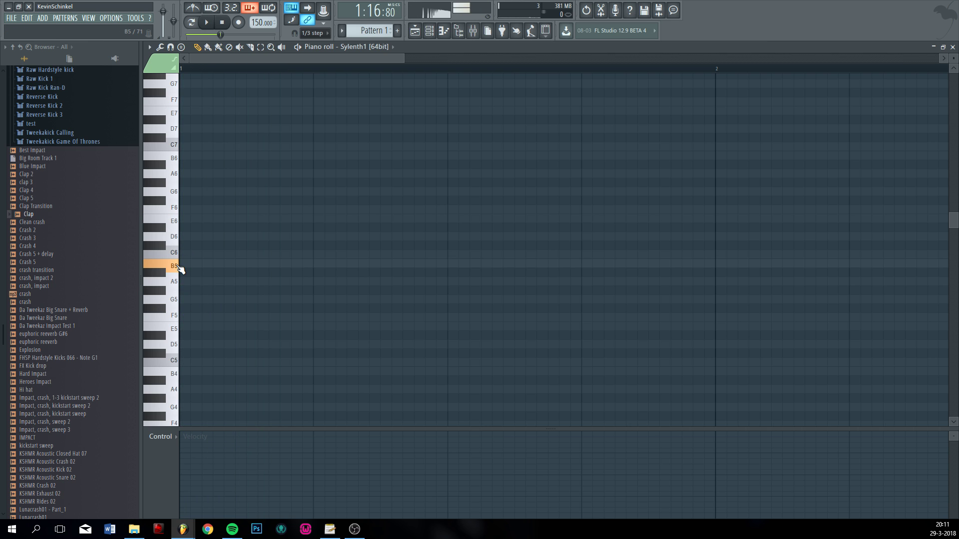
drag(193, 233, 171, 245)
key(space)
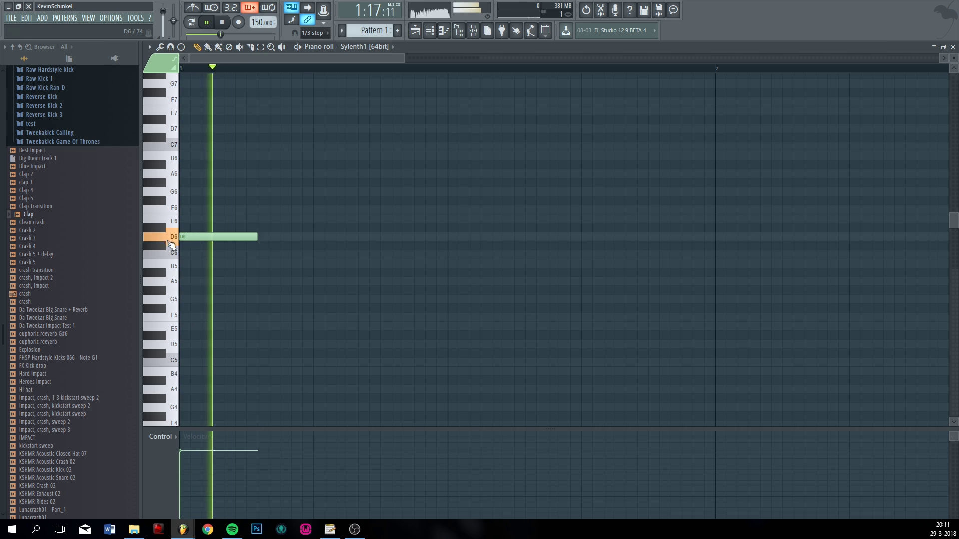
key(space)
- Replace the D6 note with C#6 at the pattern's start, set its length to 0:02:16 and play it against the song
right_click(205, 236)
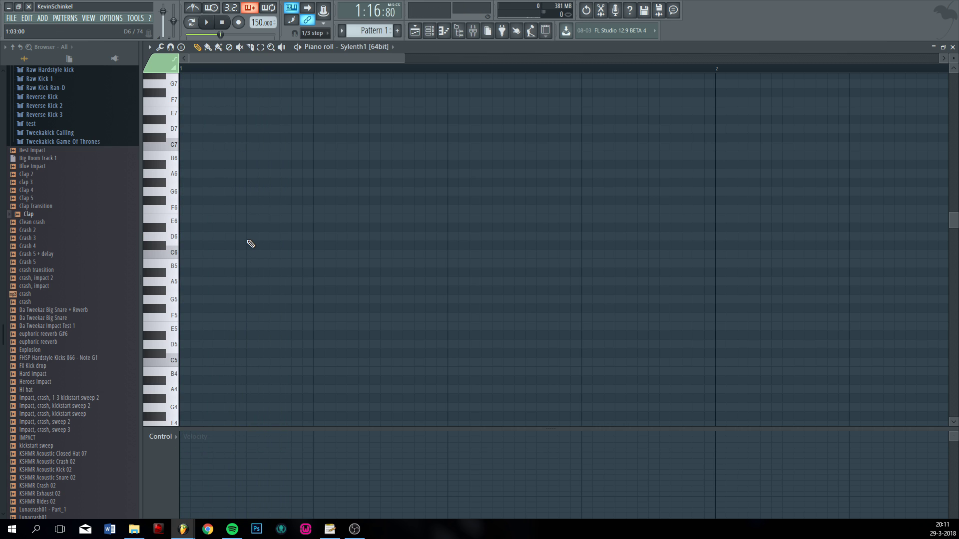
click(235, 245)
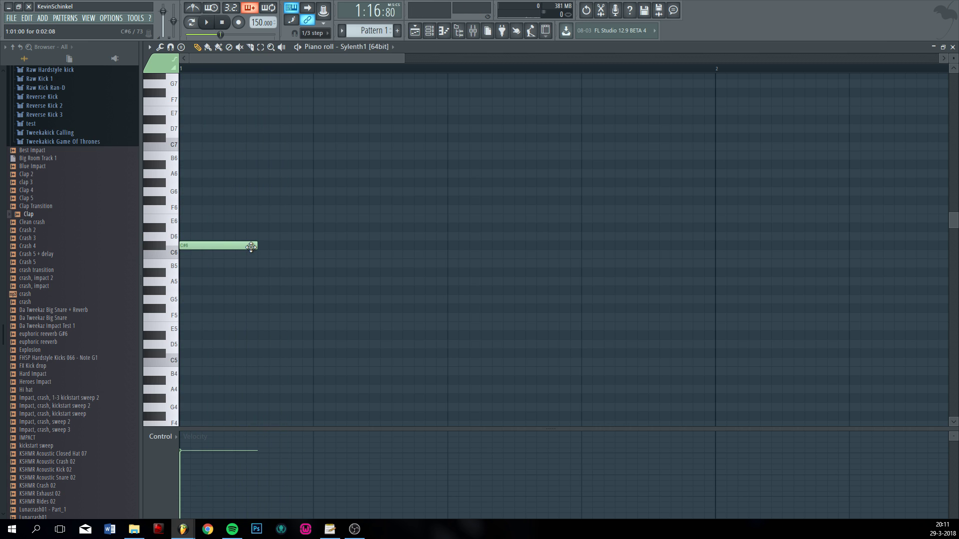
drag(256, 246, 291, 245)
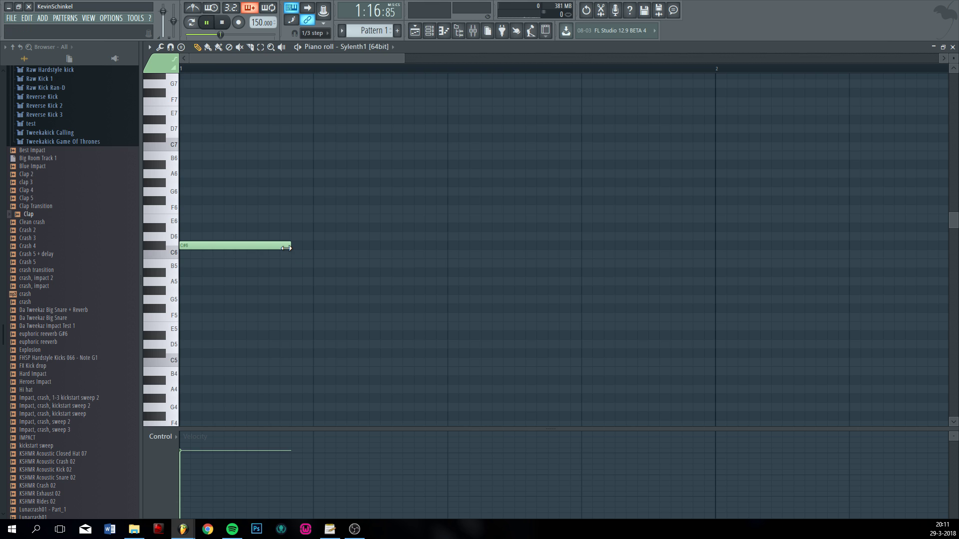
key(space)
drag(294, 255, 266, 256)
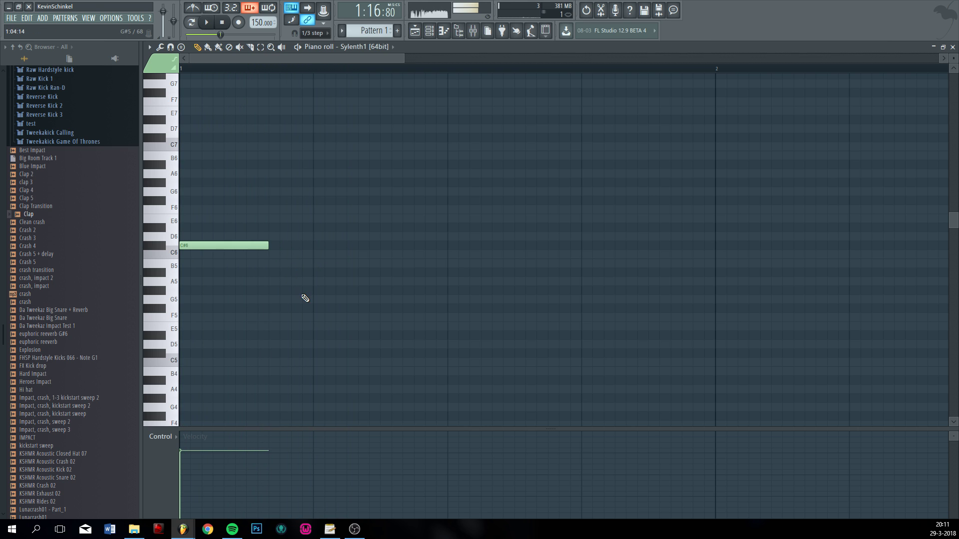
key(space)
- Add a G#5 note at 1:05:00, check it against the song and shorten it to about two steps
click(314, 282)
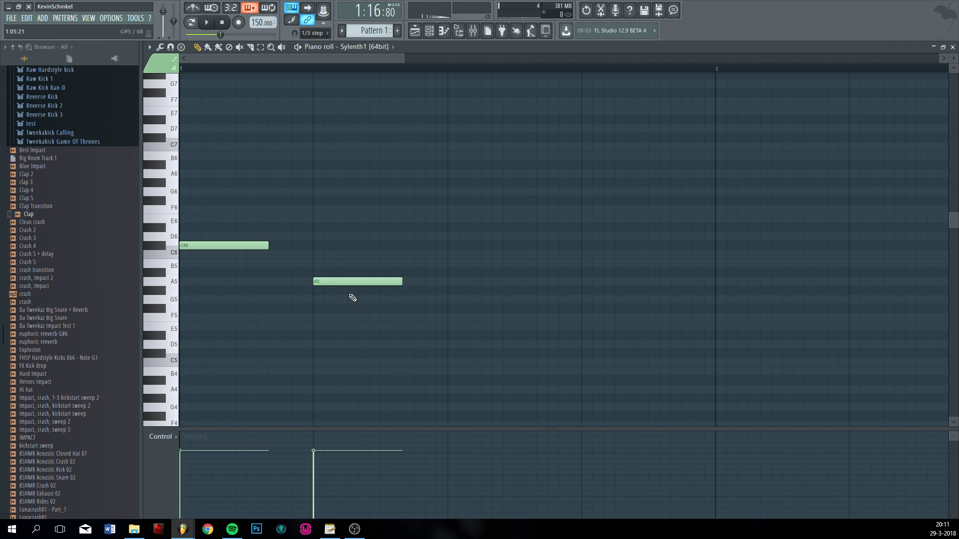
key(space)
key(space)
drag(377, 282, 377, 290)
key(space)
key(space)
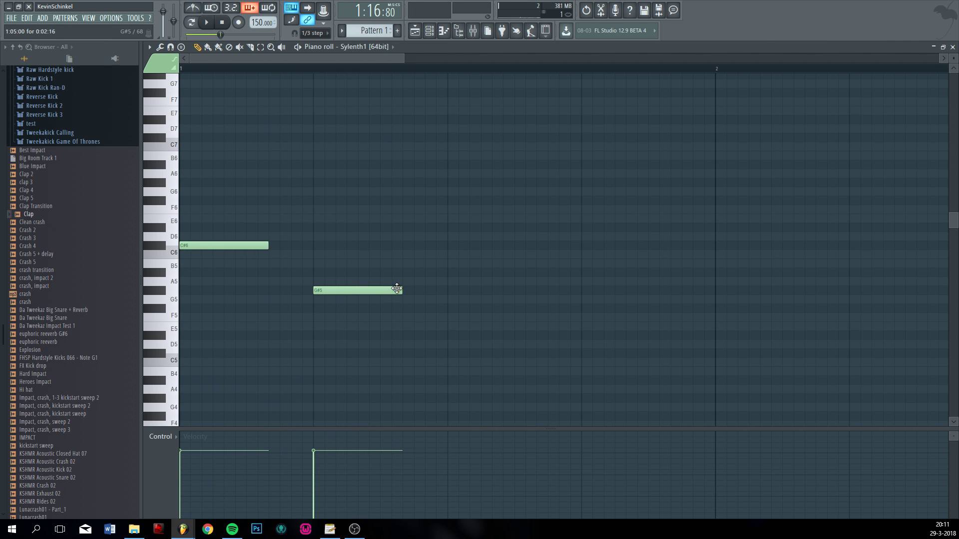
key(space)
key(space)
drag(400, 290, 380, 292)
- Compare the Pattern 1 notes with the song's waveform in the playlist and reopen the pattern's piano roll
click(415, 31)
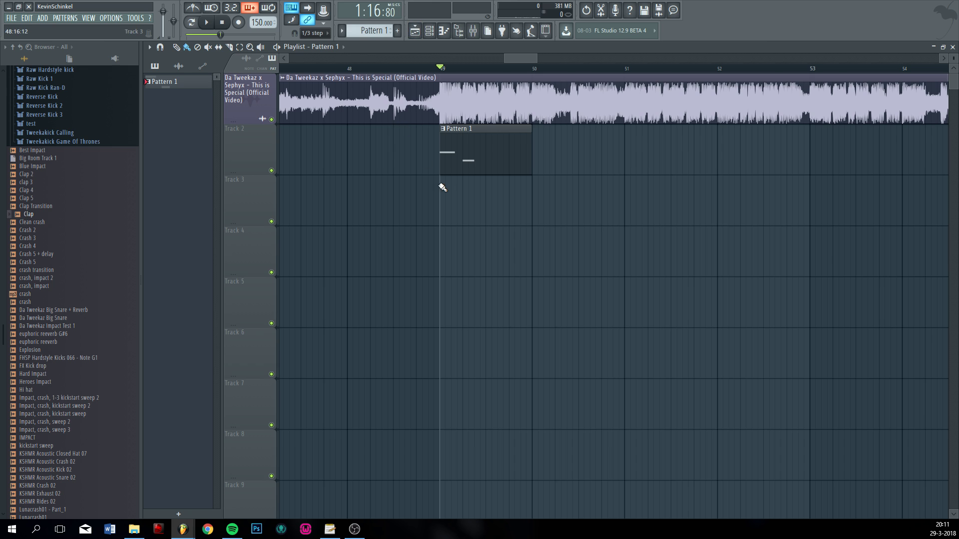
scroll(443, 188, up, 5)
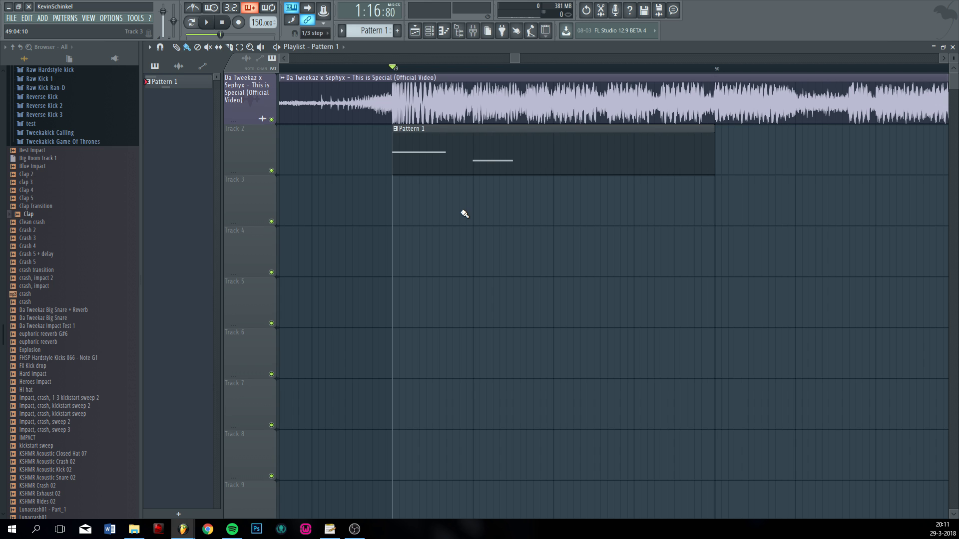
double_click(458, 160)
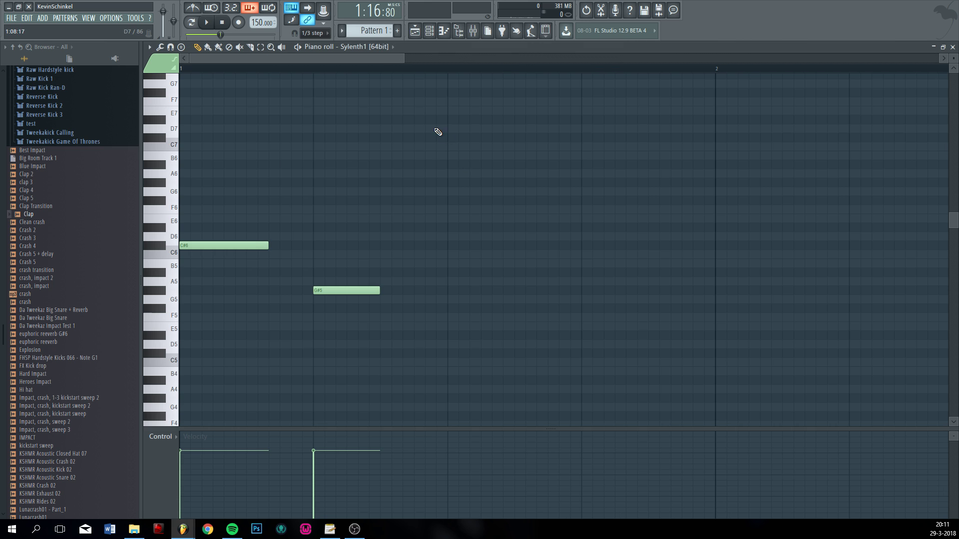
- Keep the snap at 1/3 step and replace the G#5 note at 1:05:00 with three equal G#6 notes filling that beat
click(314, 33)
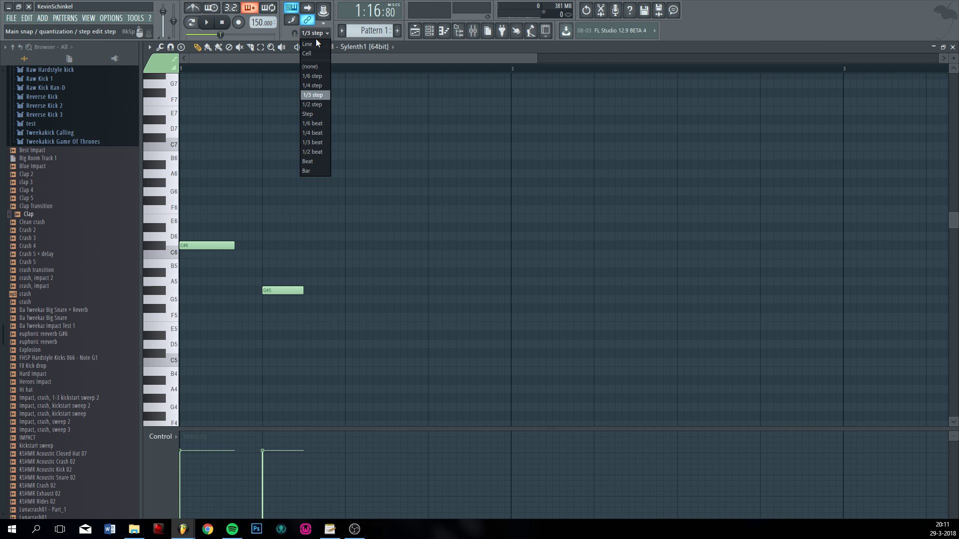
click(316, 95)
scroll(284, 344, up, 4)
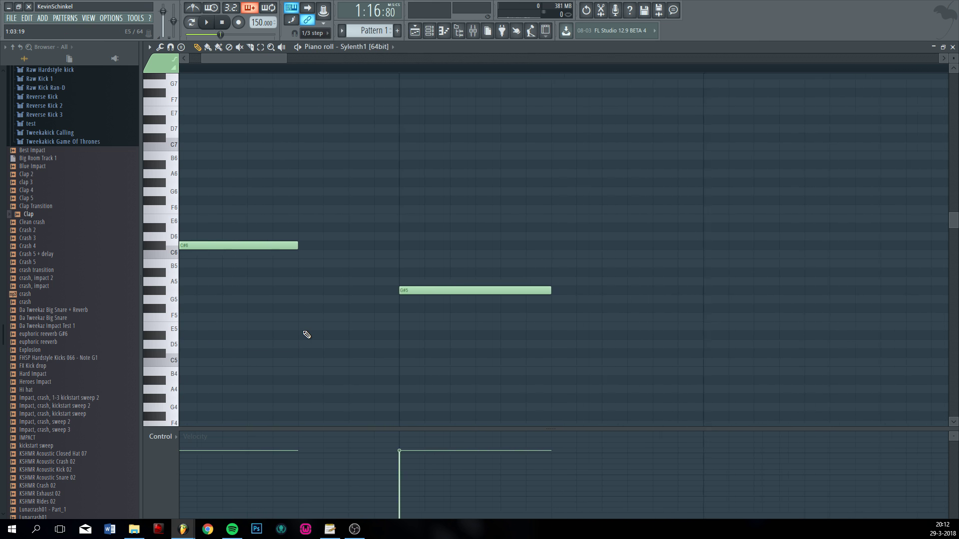
scroll(306, 335, down, 5)
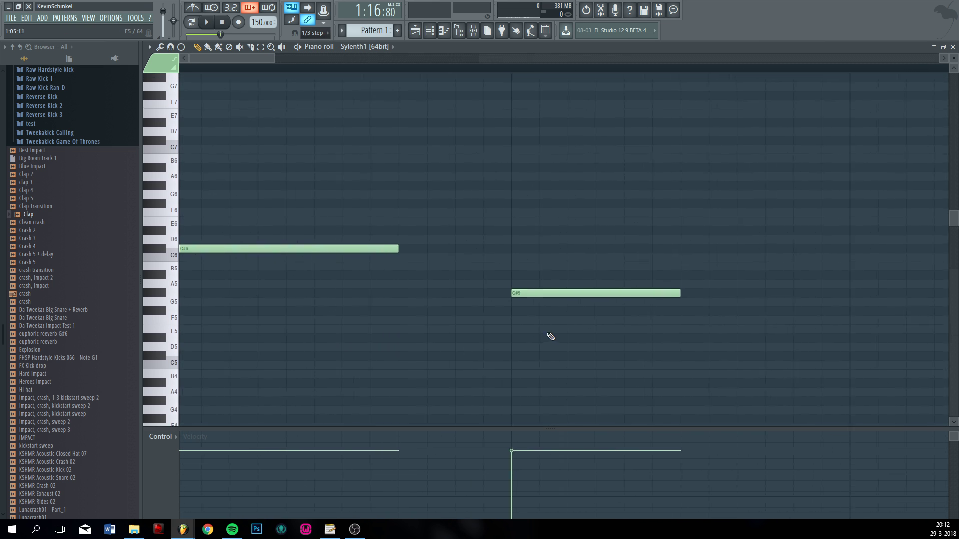
click(372, 190)
scroll(482, 203, up, 3)
right_click(477, 294)
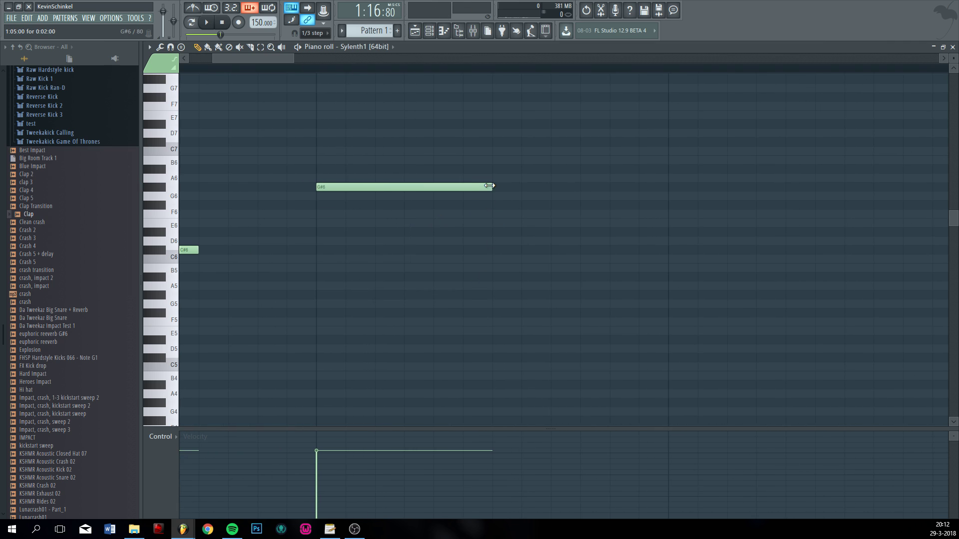
mouse_move(489, 186)
mouse_down()
mouse_move(383, 190)
mouse_move(601, 193)
mouse_up()
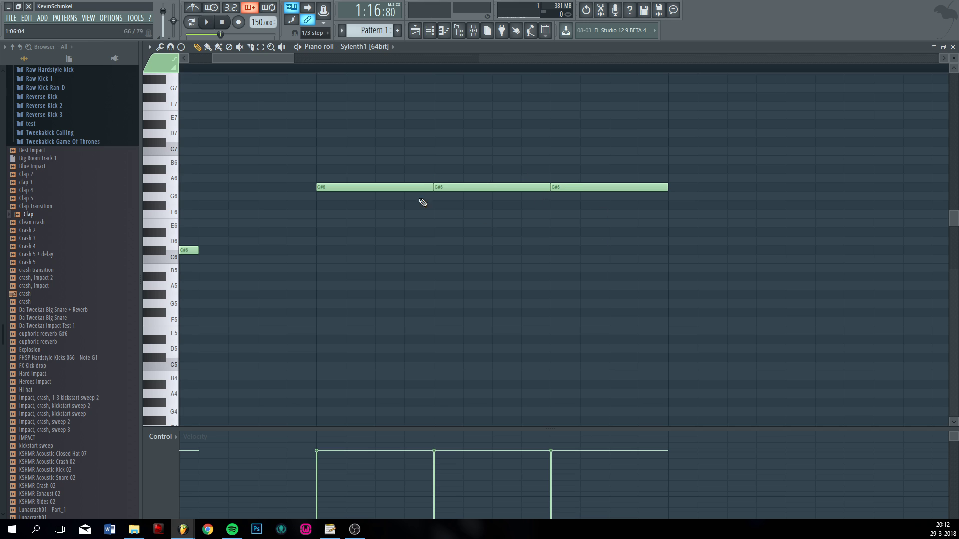
- Try the Line and 1/6 step snap settings and set the snap back to 1/3 step
click(313, 33)
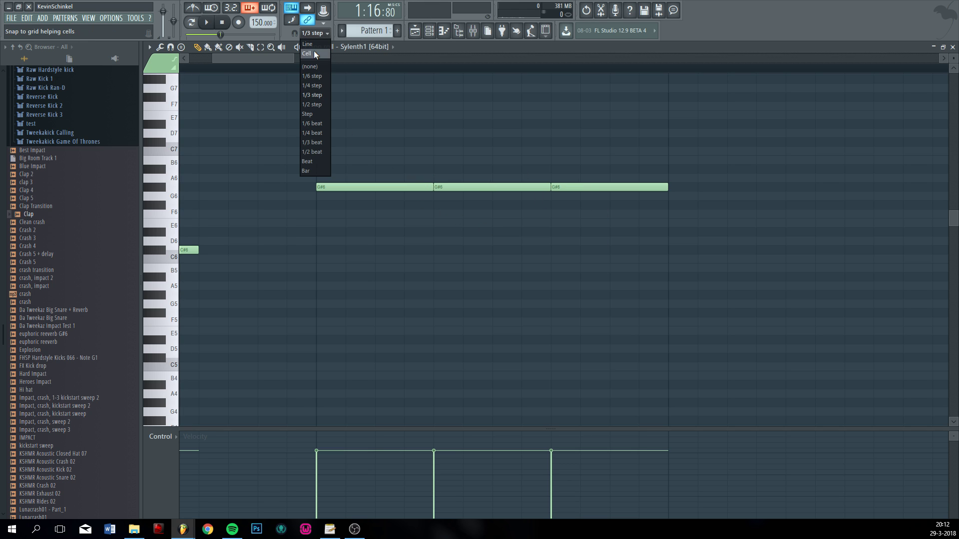
click(317, 45)
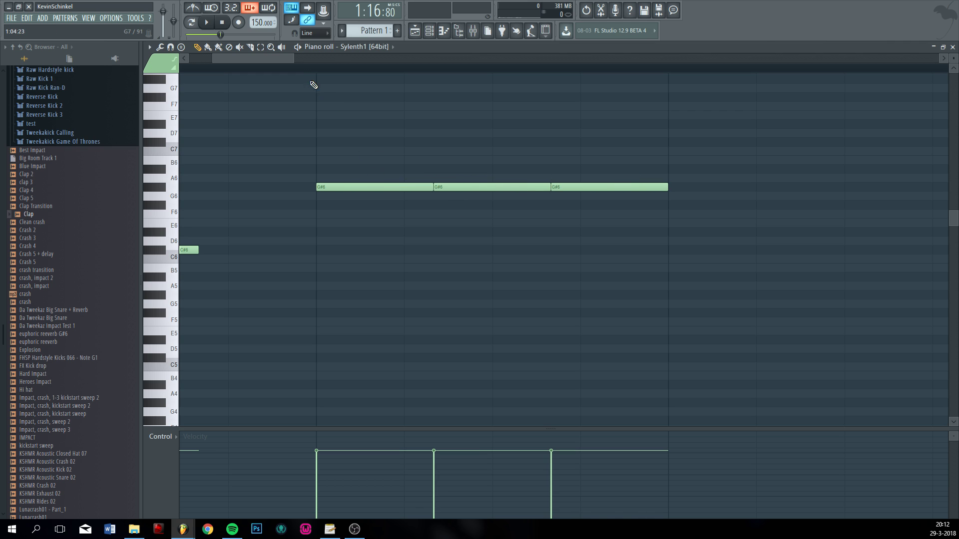
click(314, 33)
click(316, 95)
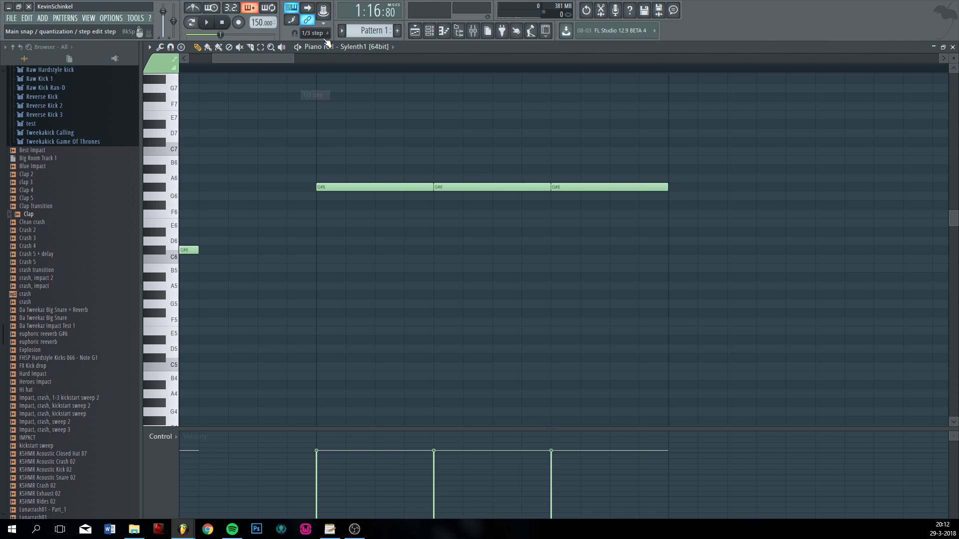
click(314, 33)
click(320, 76)
click(312, 33)
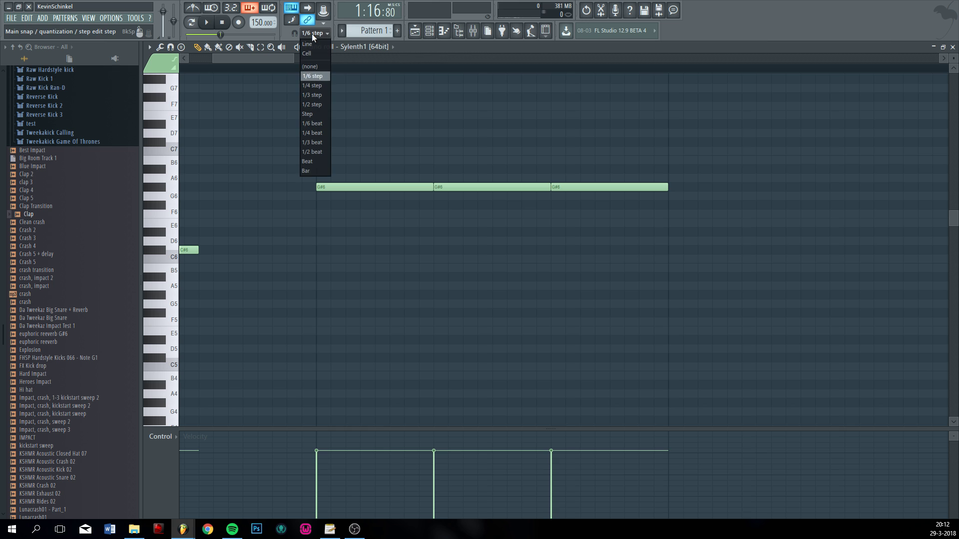
click(316, 97)
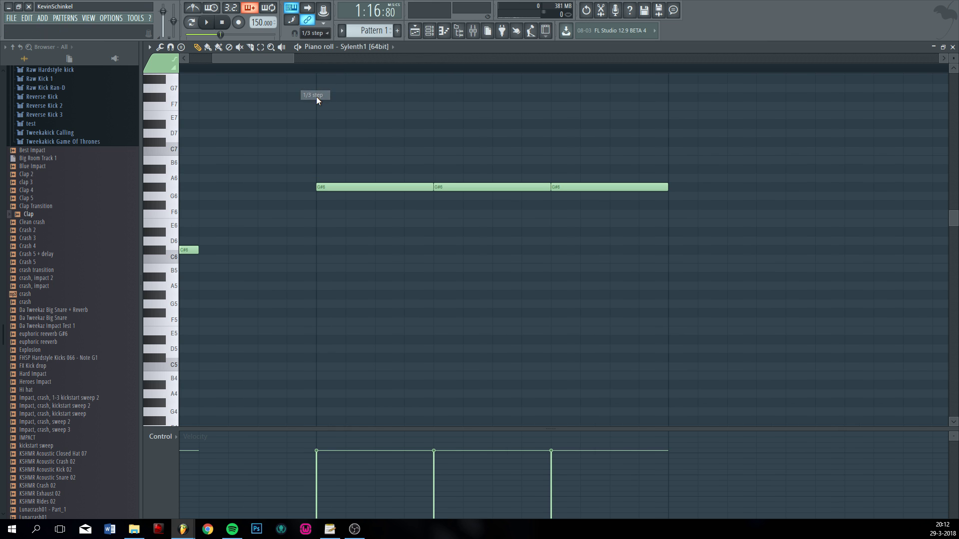
- Replace the G#6 notes with a G#5 note from 1:05:00 to 1:07:16 and play it against the song
right_click(570, 189)
scroll(319, 202, down, 5)
scroll(245, 198, up, 3)
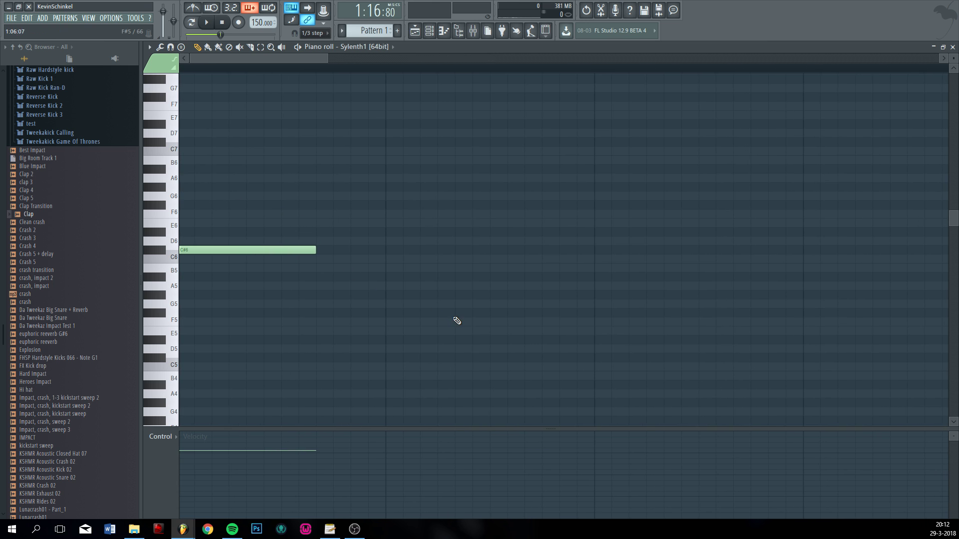
click(387, 331)
drag(394, 330, 522, 297)
key(space)
key(space)
click(476, 285)
right_click(476, 286)
key(space)
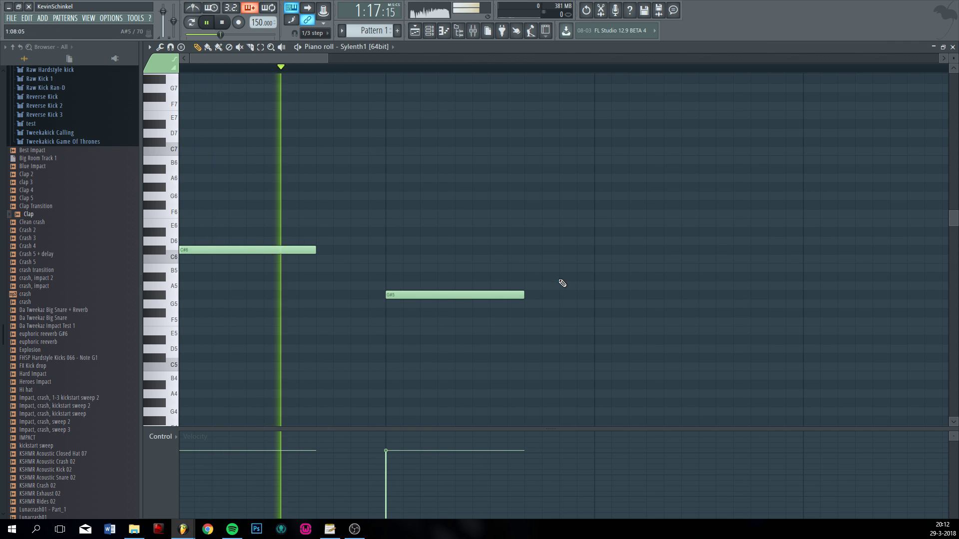
key(space)
- Add a C#6 note at 1:07:16, shorten it to 0:01:08 and play it against the song
click(526, 249)
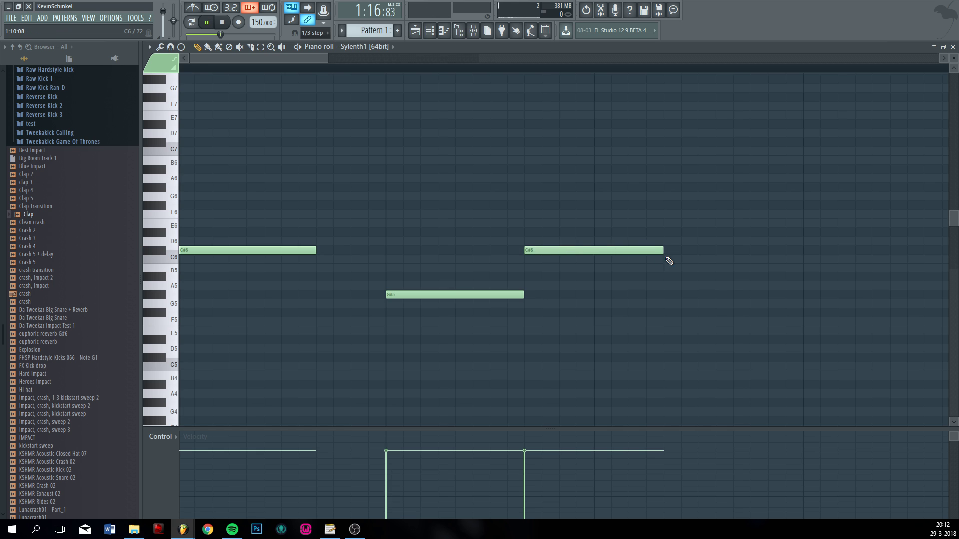
key(space)
key(space)
drag(663, 251, 590, 257)
key(space)
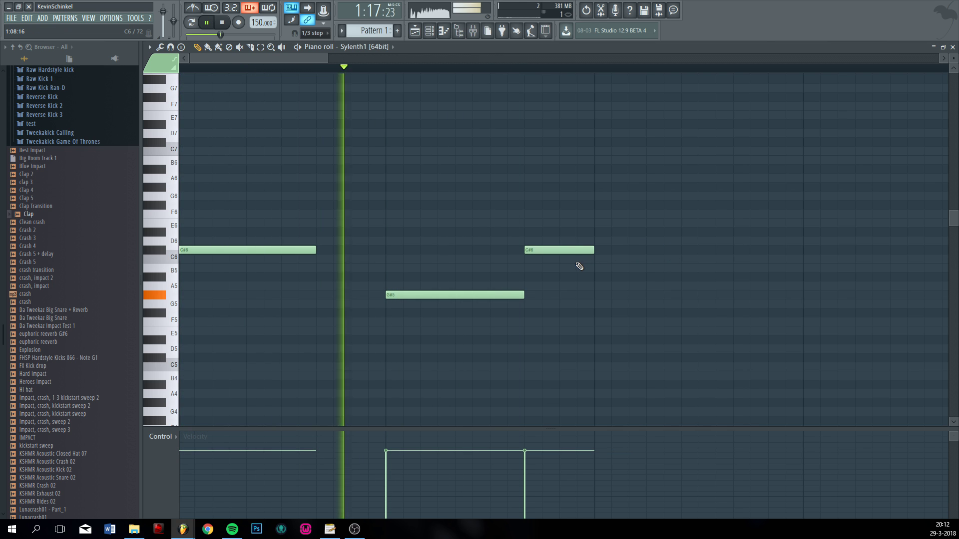
key(space)
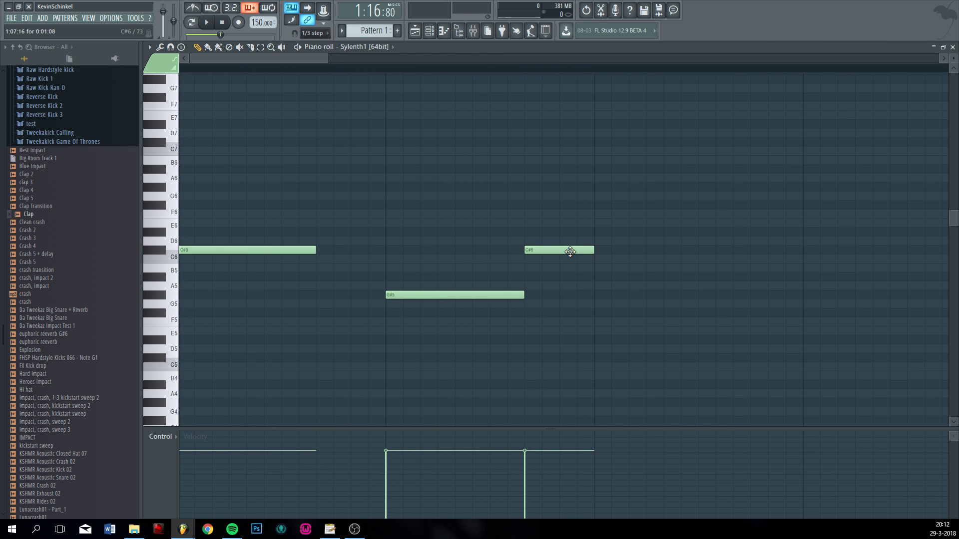
- Move the C#6 note at 1:07:16 up to D#6 and play it against the song
key(space)
key(space)
scroll(564, 268, up, 2)
drag(538, 251, 539, 226)
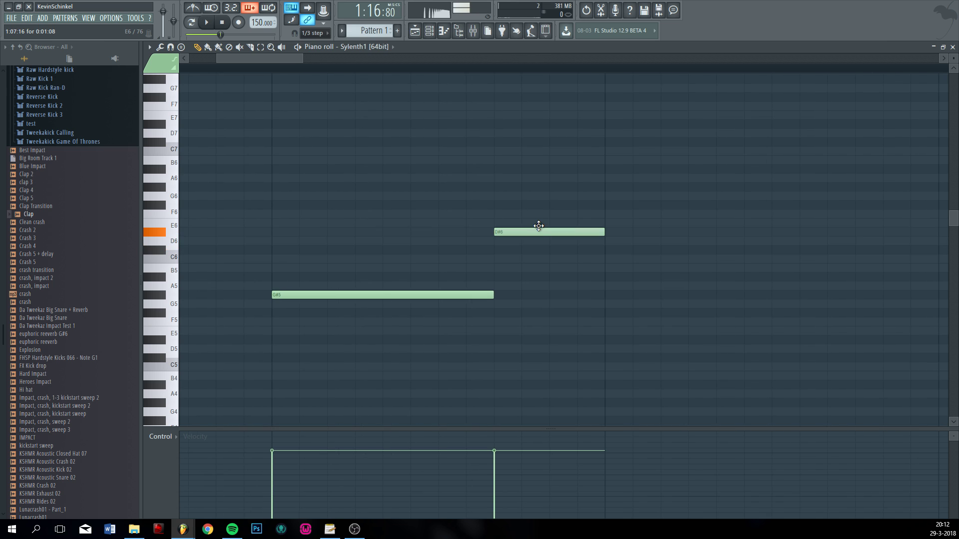
key(space)
- Add an E6 note from 1:09:00 to 1:11:16 followed by a D#6 note ending at 1:13:00, checking them against the song
scroll(546, 300, down, 3)
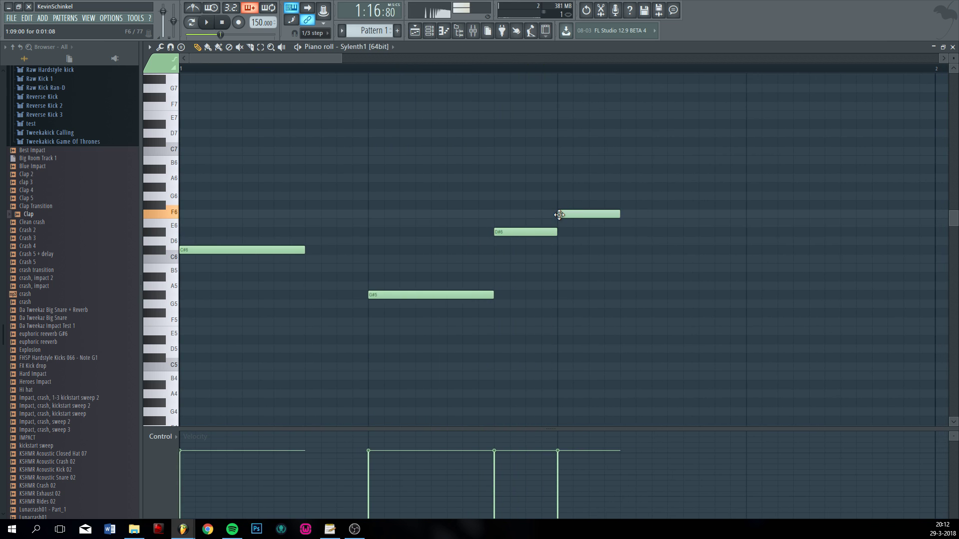
key(space)
drag(620, 222, 686, 226)
key(space)
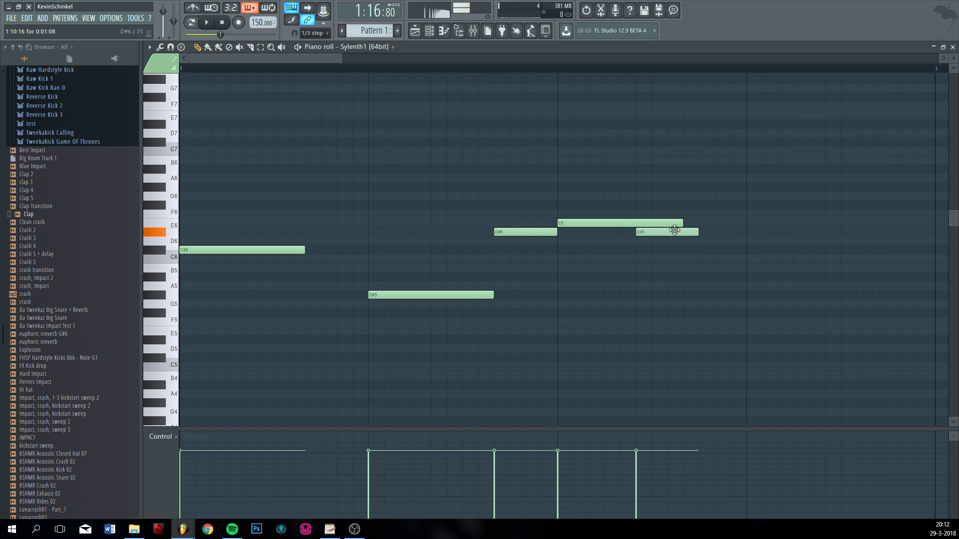
scroll(709, 254, down, 2)
scroll(692, 329, up, 3)
key(space)
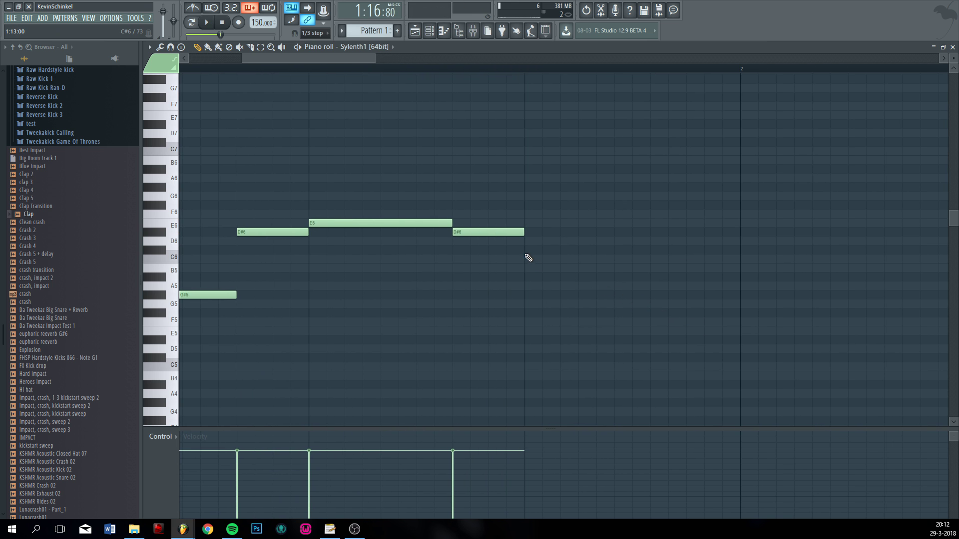
- Add a C#6 note at 1:14:00, play it against the song and shorten it to 0:01:16
drag(596, 250, 685, 252)
drag(625, 251, 672, 250)
key(space)
scroll(718, 334, up, 1)
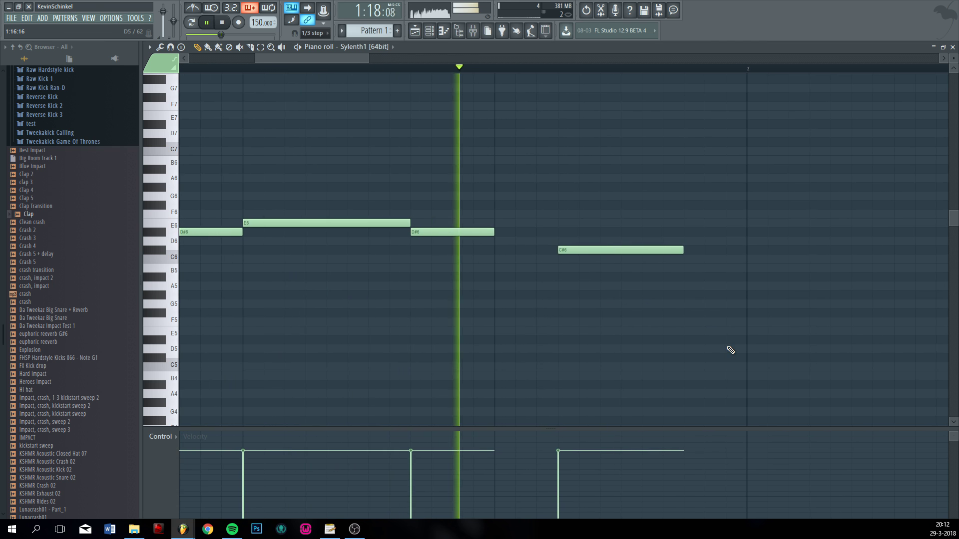
key(space)
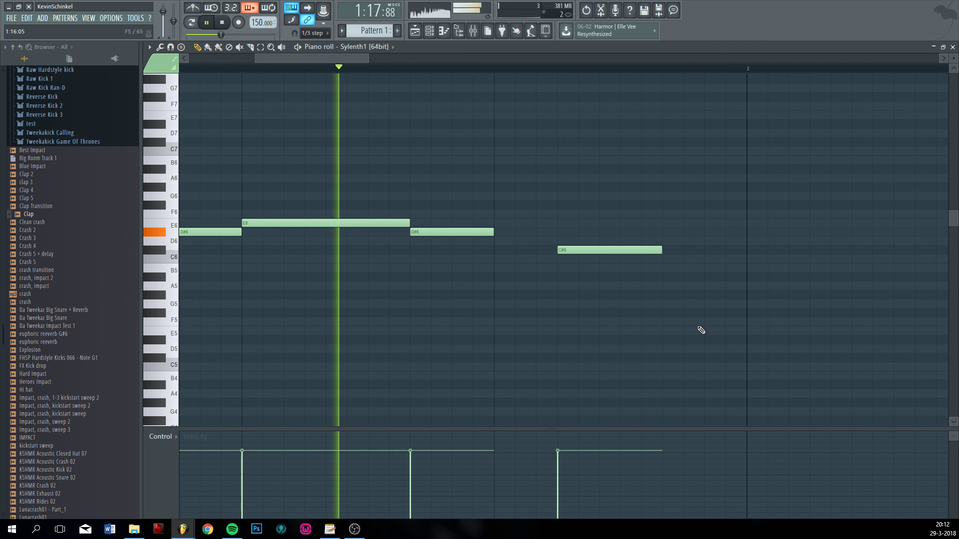
key(space)
- Check the pattern's note timing against the song's waveform in the playlist and return to the Pattern 1 piano roll
click(415, 32)
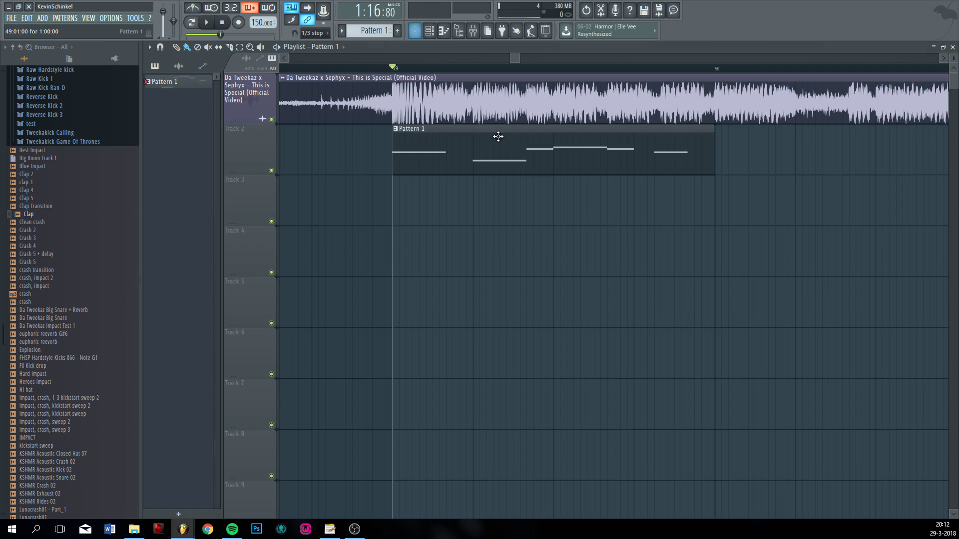
scroll(548, 174, up, 5)
scroll(548, 175, down, 3)
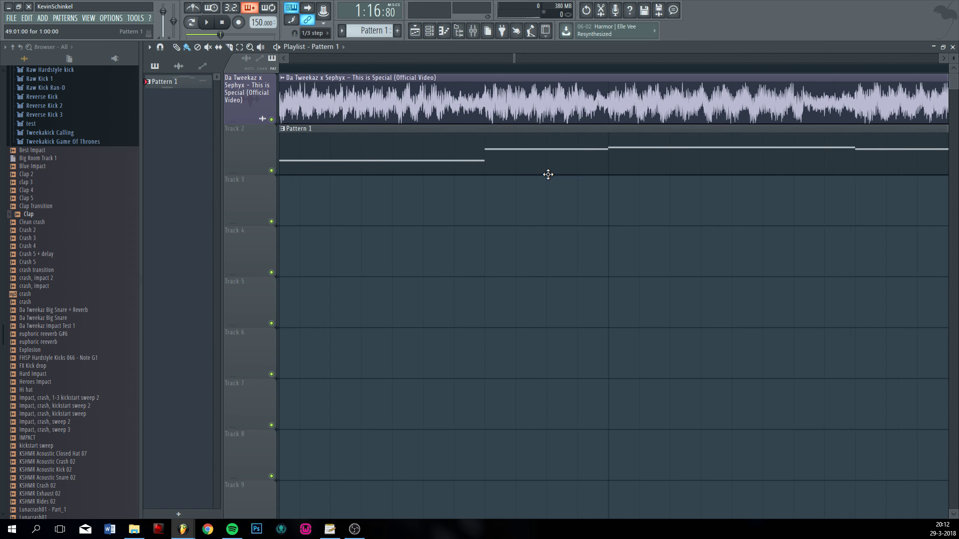
double_click(547, 169)
scroll(550, 184, down, 2)
- Add an F#6 note at 2:01:00, lengthen it to 0:02:16 and play it against the song
key(space)
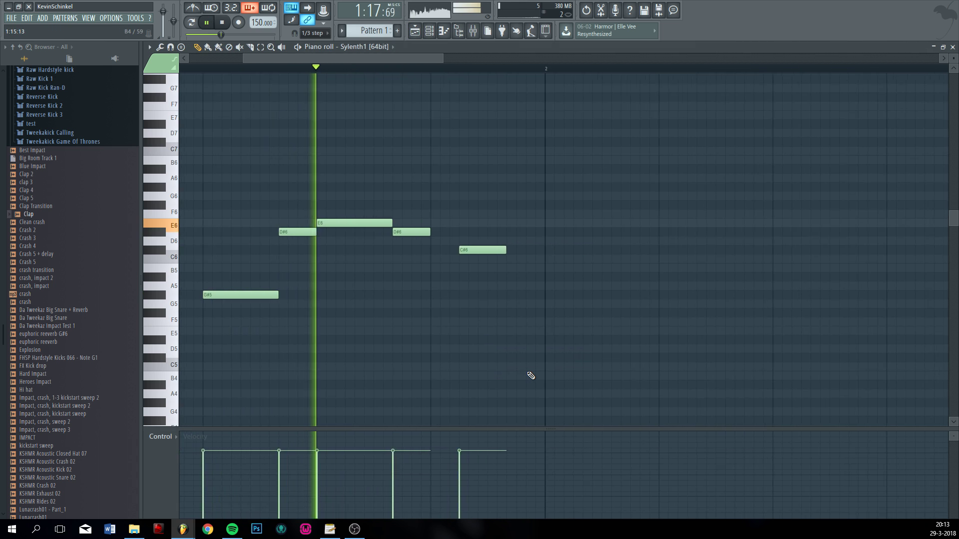
key(space)
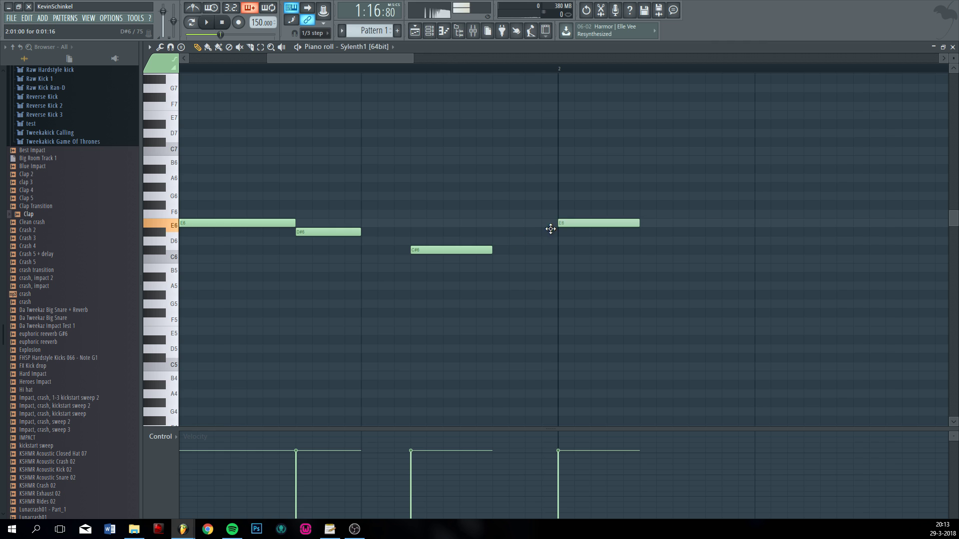
drag(550, 228, 557, 208)
key(space)
scroll(622, 305, down, 2)
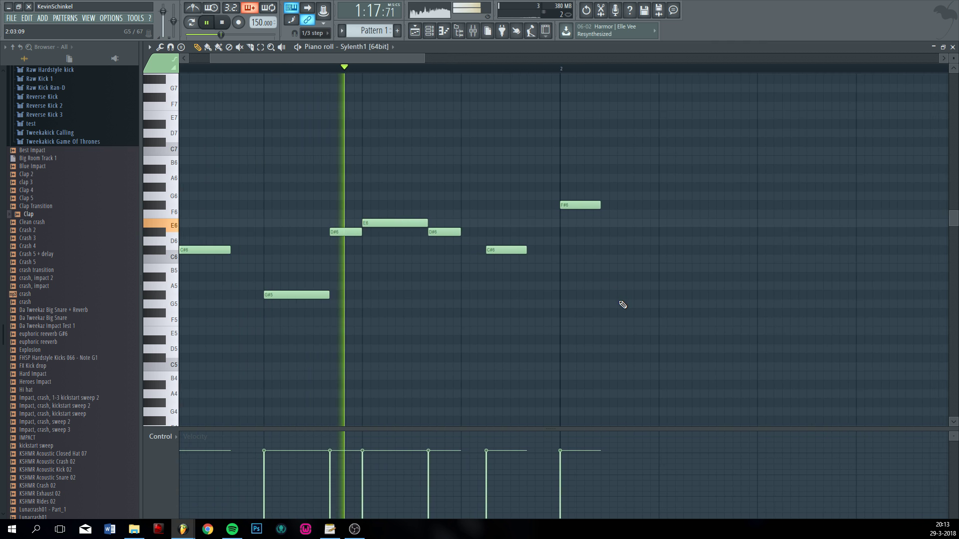
scroll(623, 305, up, 2)
key(space)
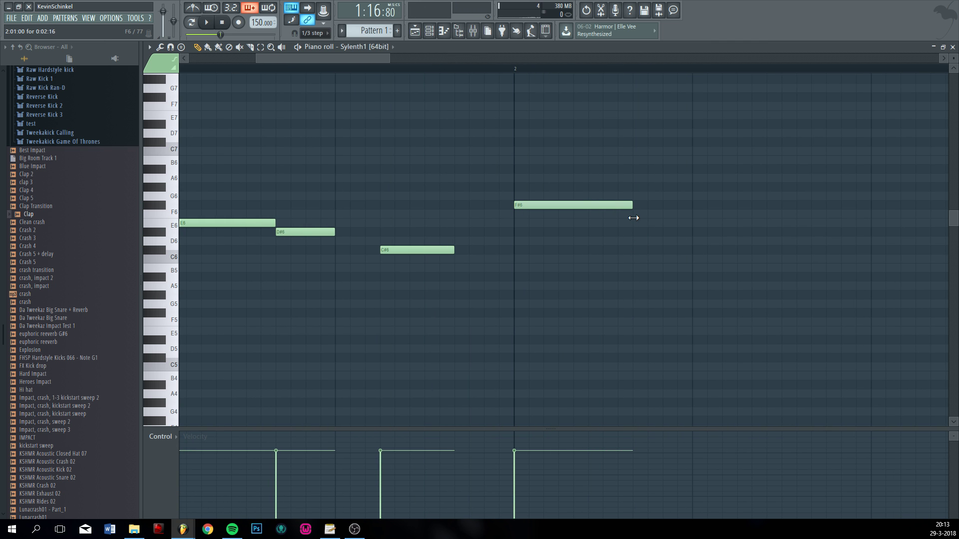
scroll(628, 301, down, 2)
scroll(621, 301, up, 1)
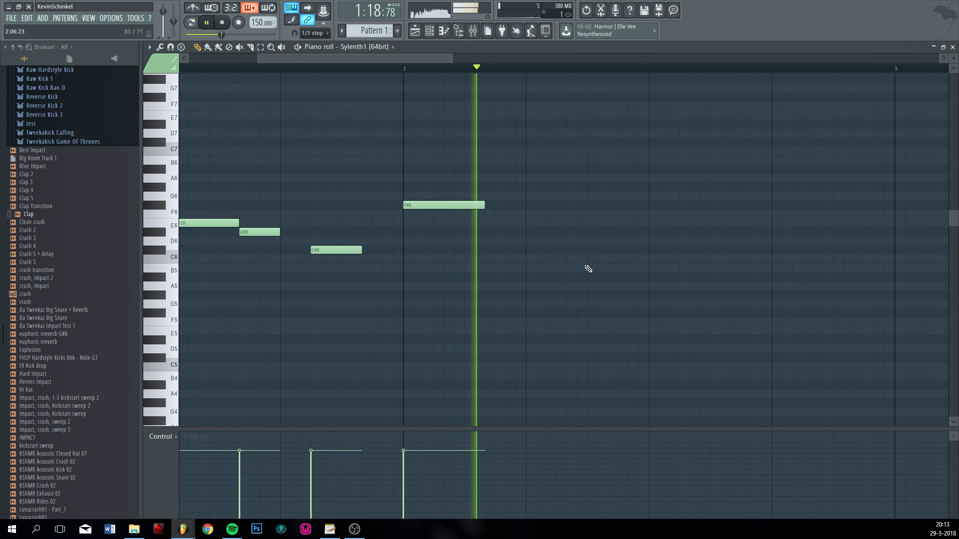
- Add an E6 note in the second bar, placing it at 2:07:16 with a length of 0:01:08
key(space)
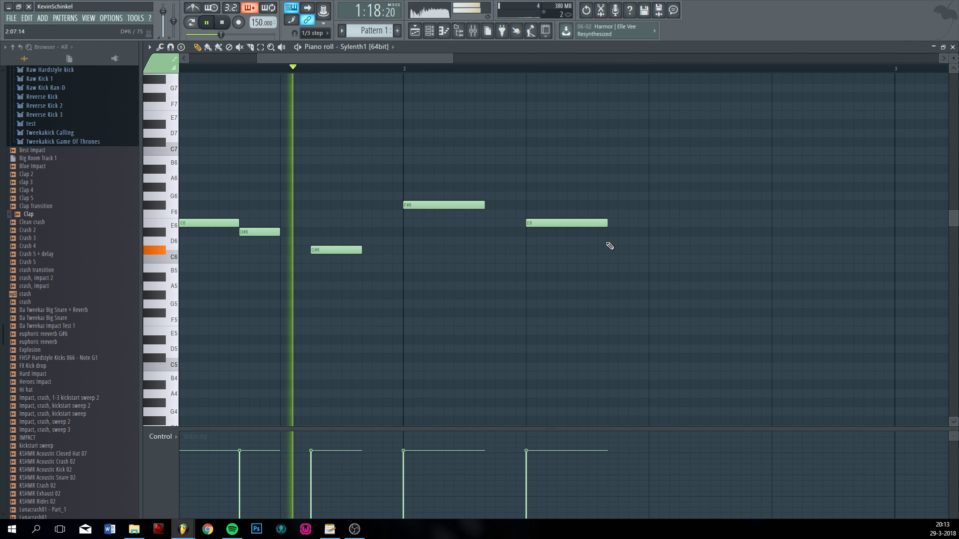
scroll(642, 311, up, 2)
key(space)
drag(520, 223, 667, 222)
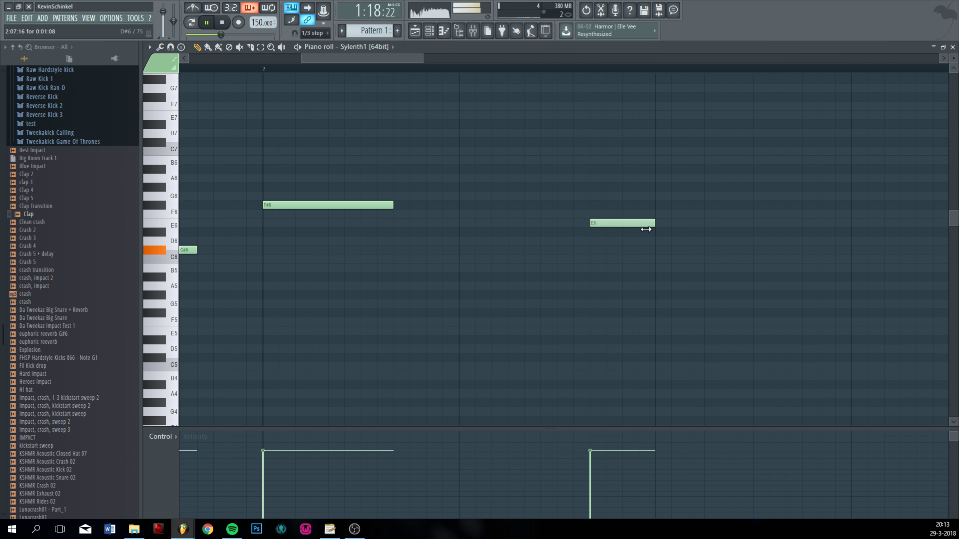
- Add an F#6 note right after the second bar's E6 and a longer G#6 note directly behind it, checking them against the song
scroll(717, 321, down, 2)
scroll(529, 306, up, 1)
key(space)
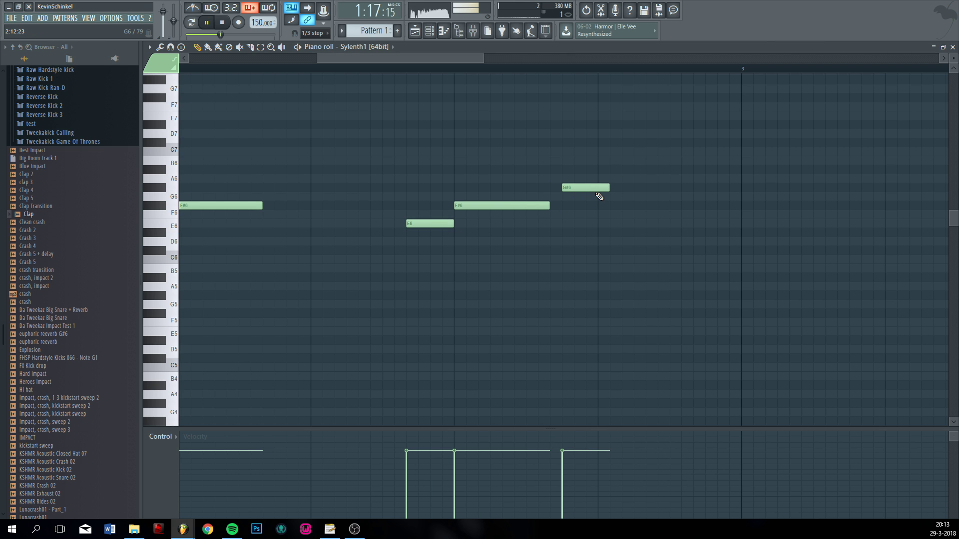
drag(600, 191, 671, 191)
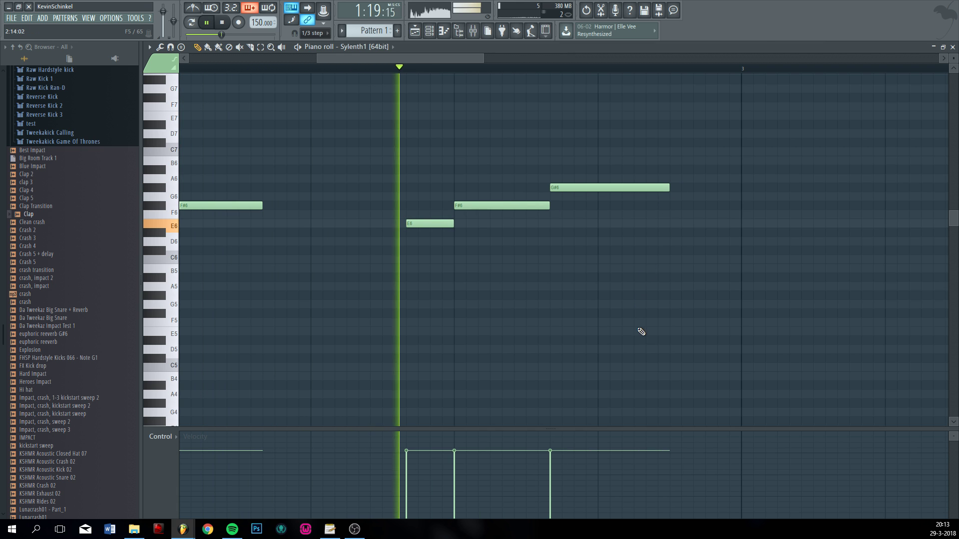
scroll(641, 334, down, 3)
key(space)
- Play the melody from partway through the first bar and shorten the E6 note at 1:09:00 to 0:02:00
click(270, 70)
key(space)
scroll(295, 224, up, 2)
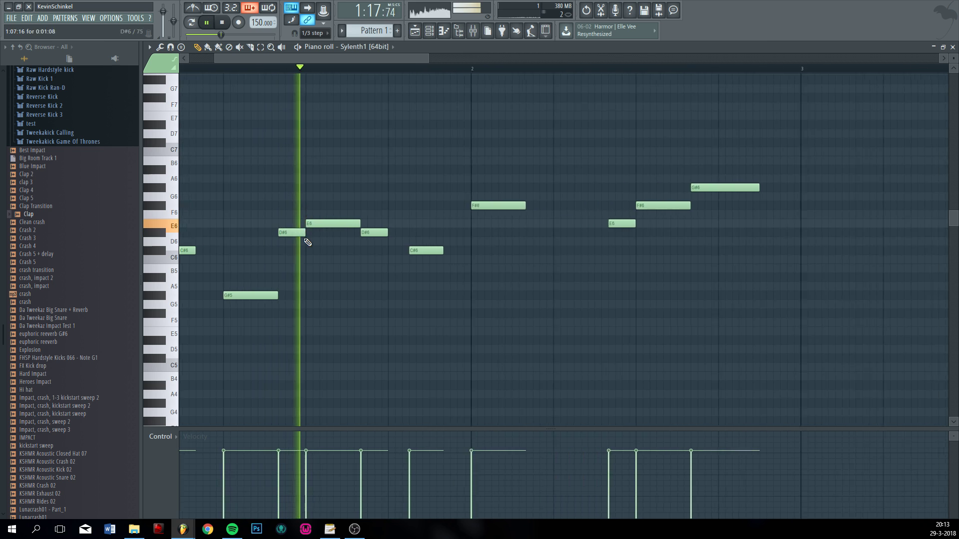
key(space)
scroll(313, 249, up, 2)
drag(297, 211, 354, 238)
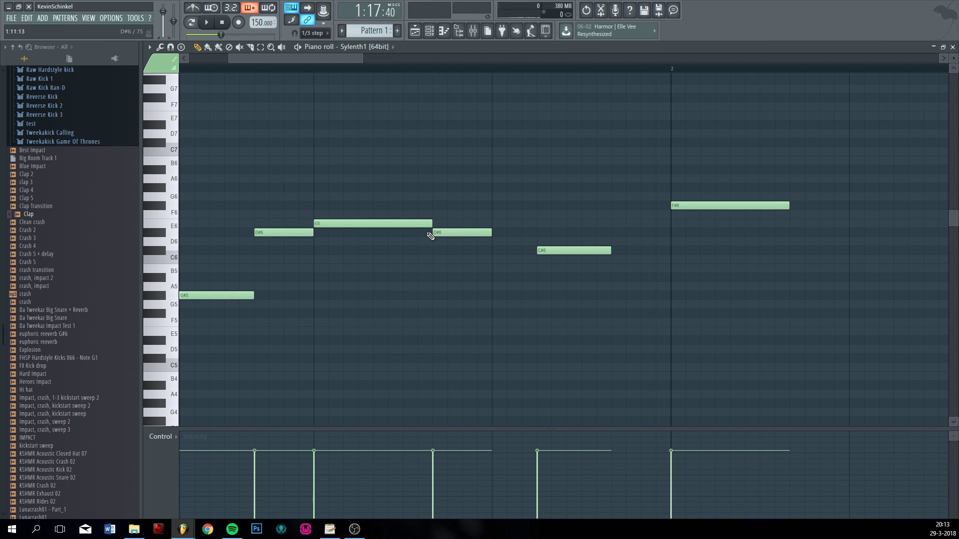
key(space)
mouse_move(418, 223)
mouse_down()
mouse_move(372, 223)
mouse_move(402, 228)
mouse_up()
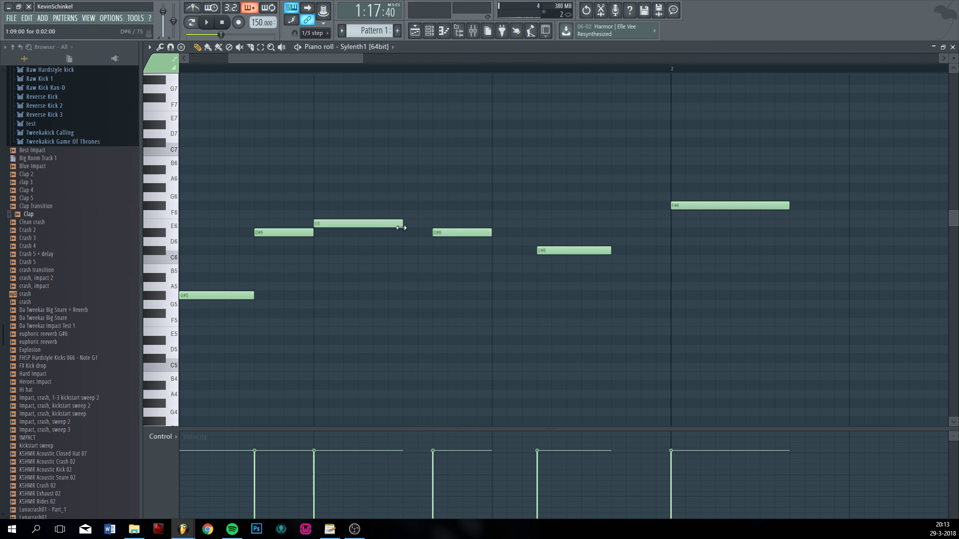
- Shorten the C#6 note ending the first bar to the length of the preceding D#6 and play back the two-bar melody
drag(609, 251, 576, 250)
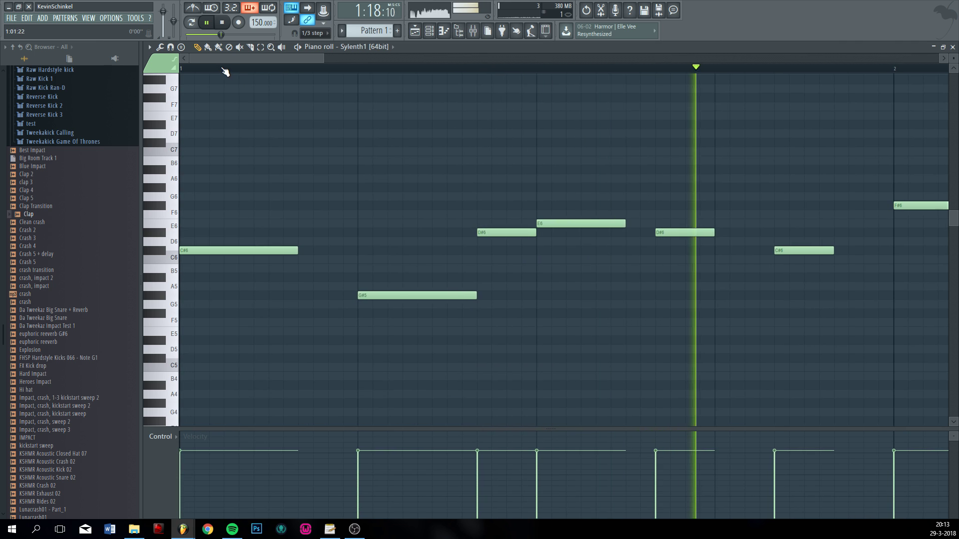
ctrl+scroll(536, 327, down, 2)
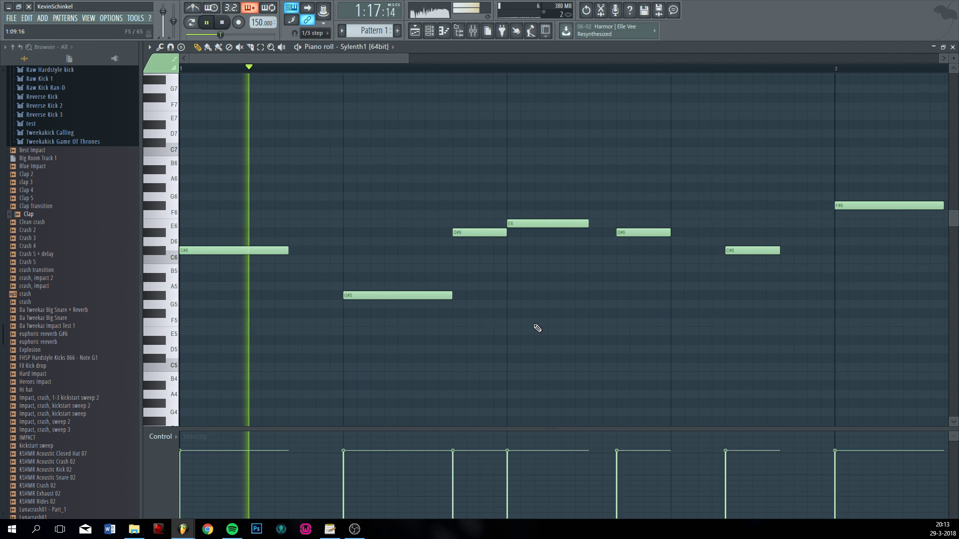
ctrl+scroll(527, 358, up, 2)
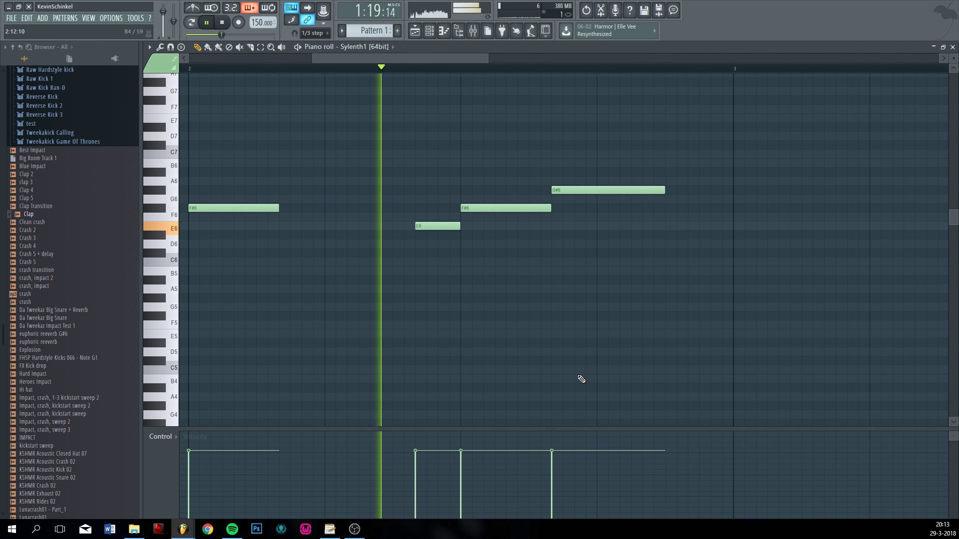
drag(616, 351, 518, 352)
key(space)
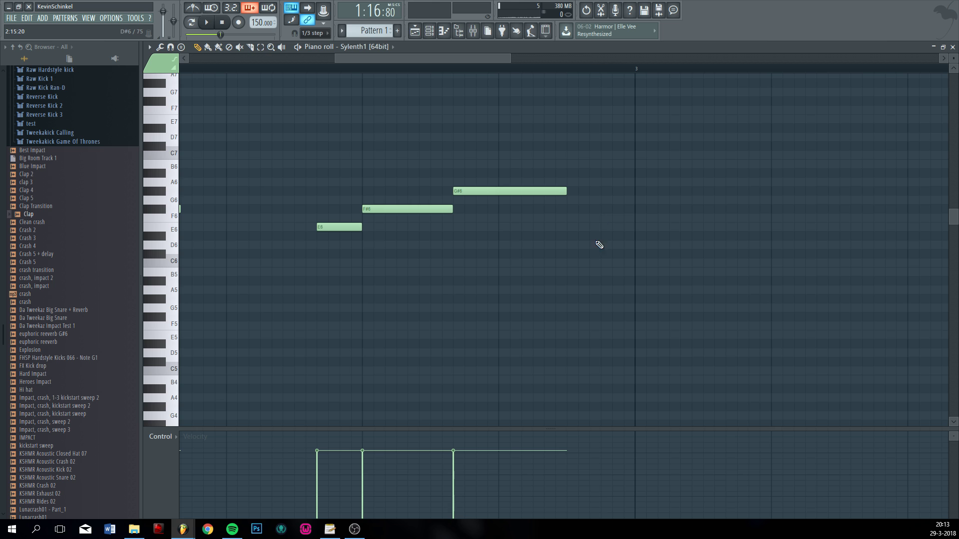
ctrl+scroll(600, 245, down, 3)
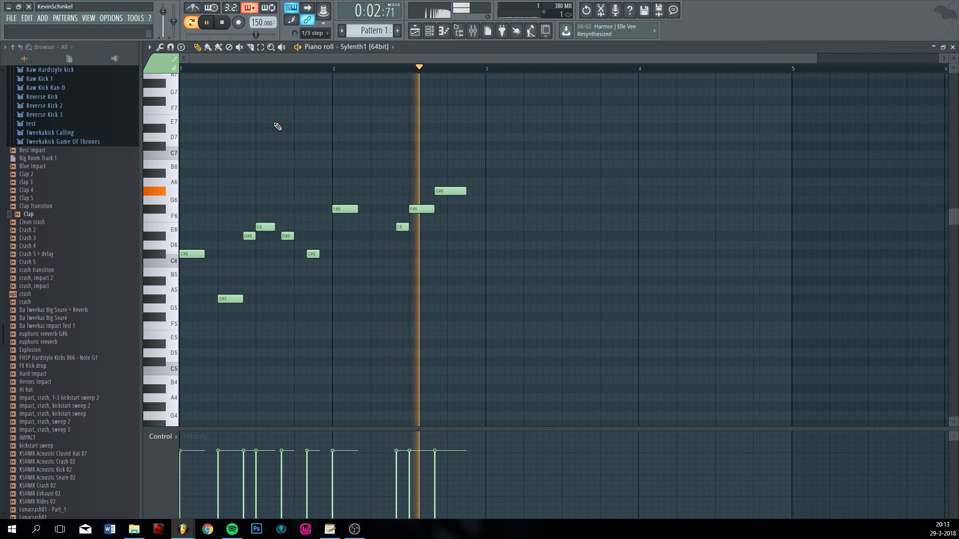
key(space)
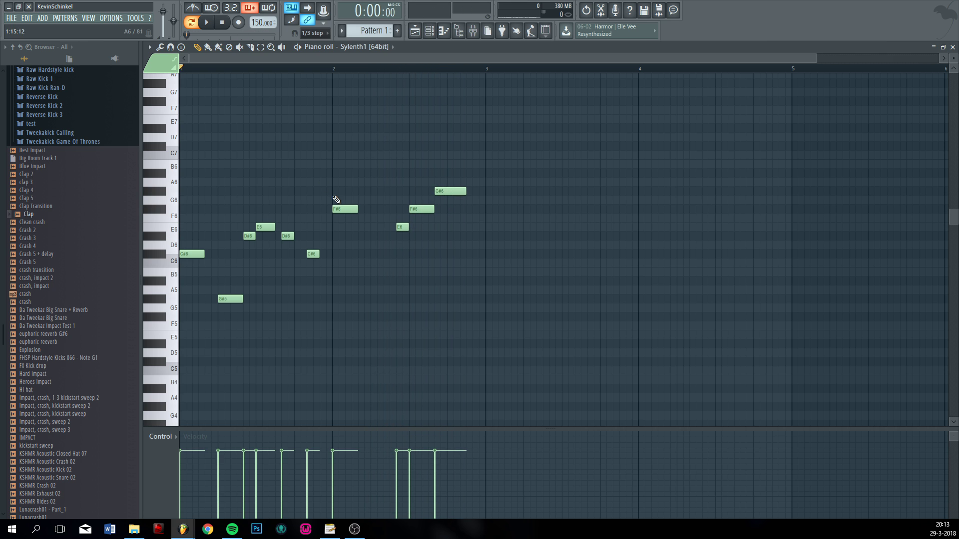
- Delete all the notes of the hand-made melody from Pattern 1
key(ctrl+a)
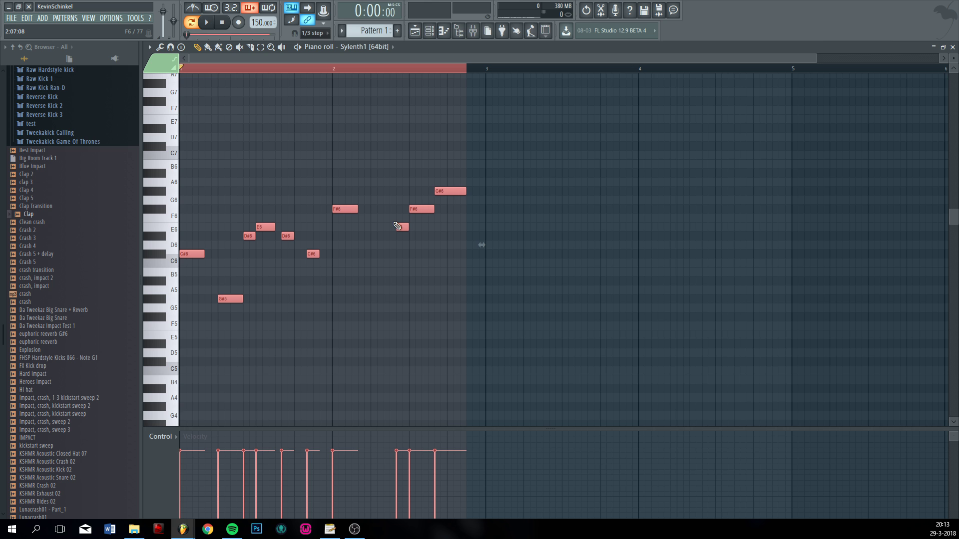
key(Delete)
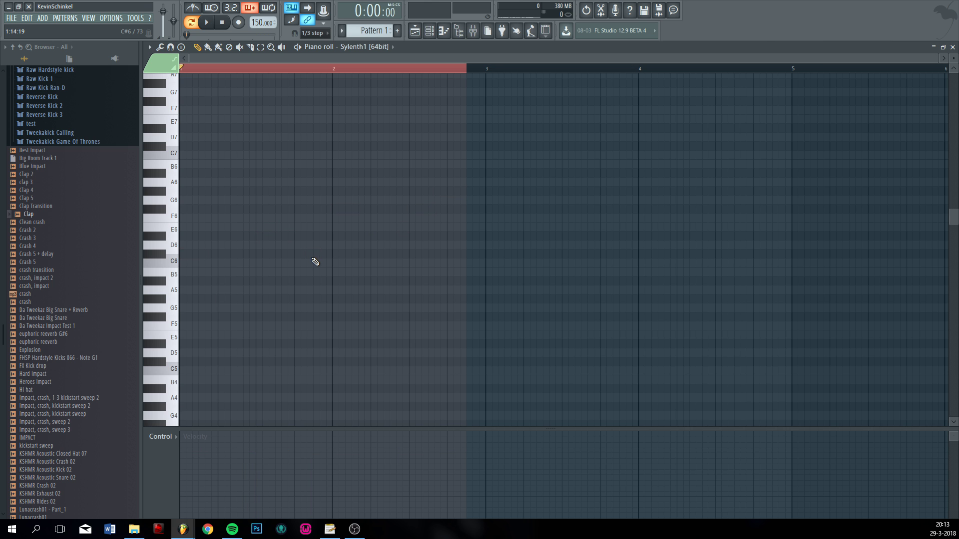
click(312, 259)
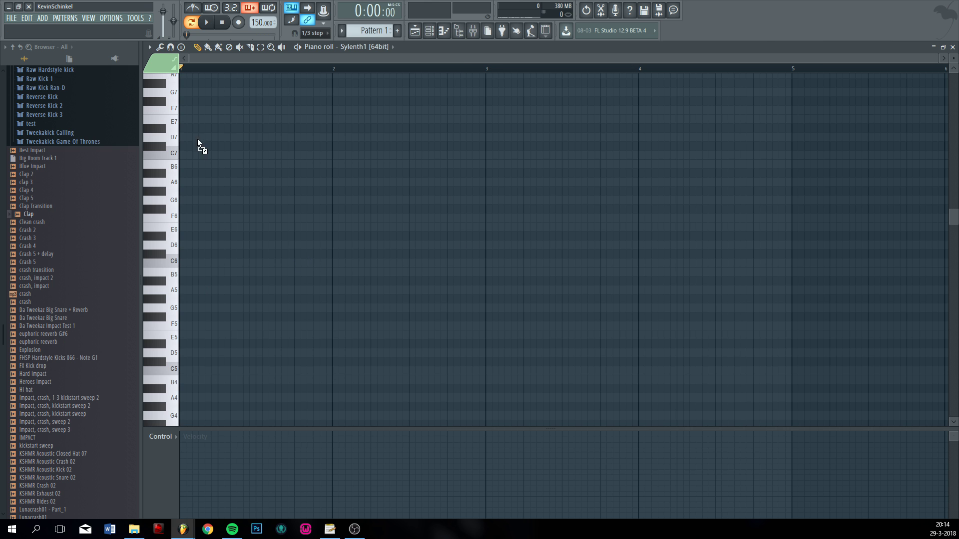
- Import the MIDI file with the full 16-bar melody into the Sylenth1 piano roll and play its beginning
drag(197, 140, 210, 232)
scroll(257, 299, down, 3)
key(space)
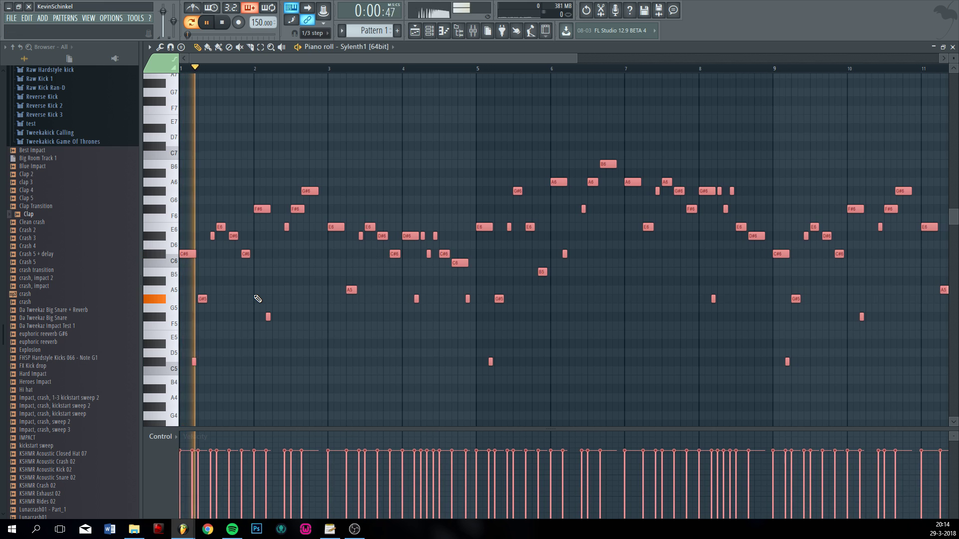
key(space)
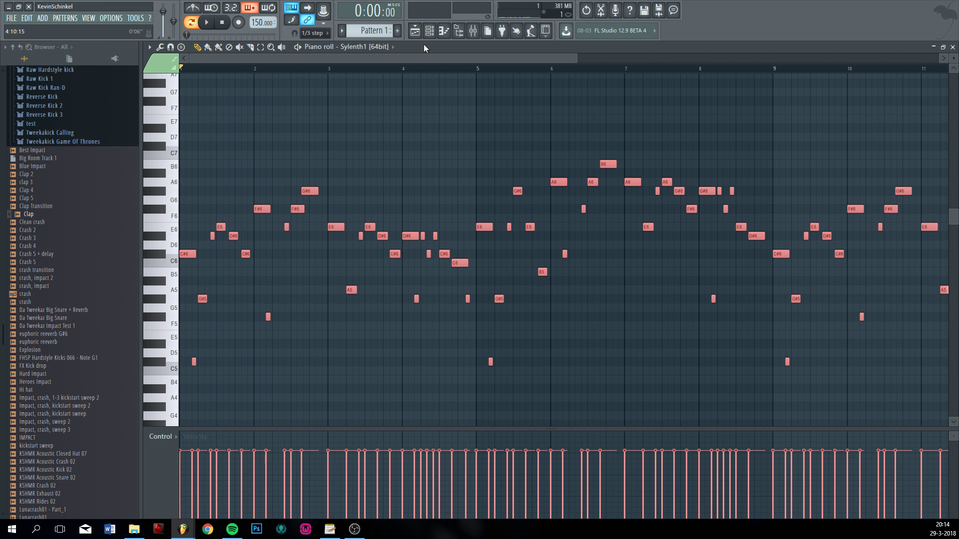
- Open the Sylenth1 instrument and turn on its mono legato mode
click(428, 31)
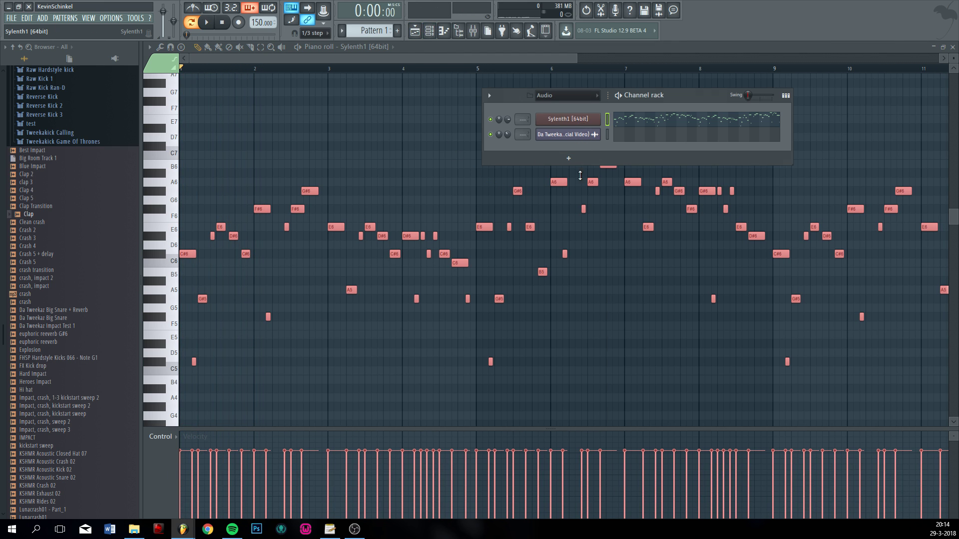
click(568, 119)
click(599, 450)
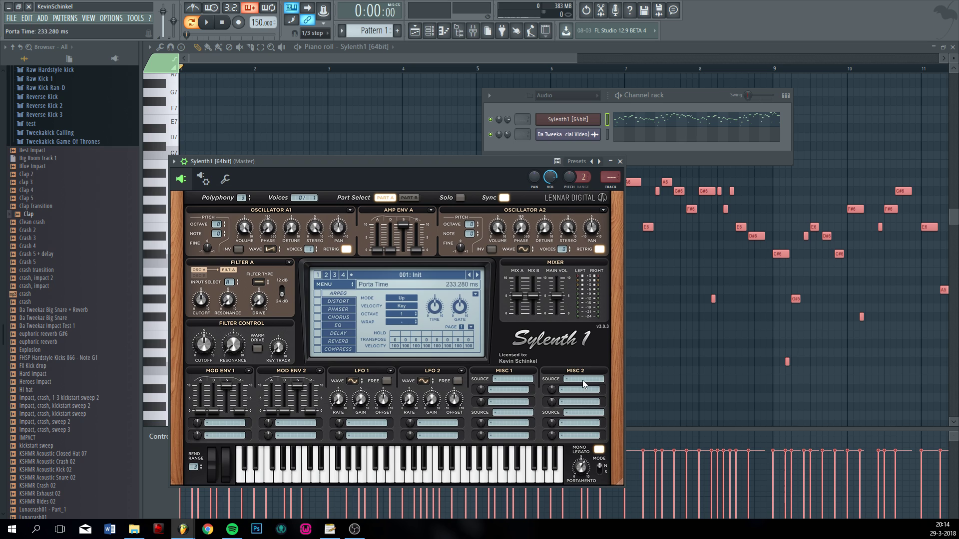
- Deselect the imported notes and play the melody from the start into the third bar to check it
key(space)
ctrl+click(710, 392)
scroll(237, 354, up, 3)
scroll(239, 356, down, 3)
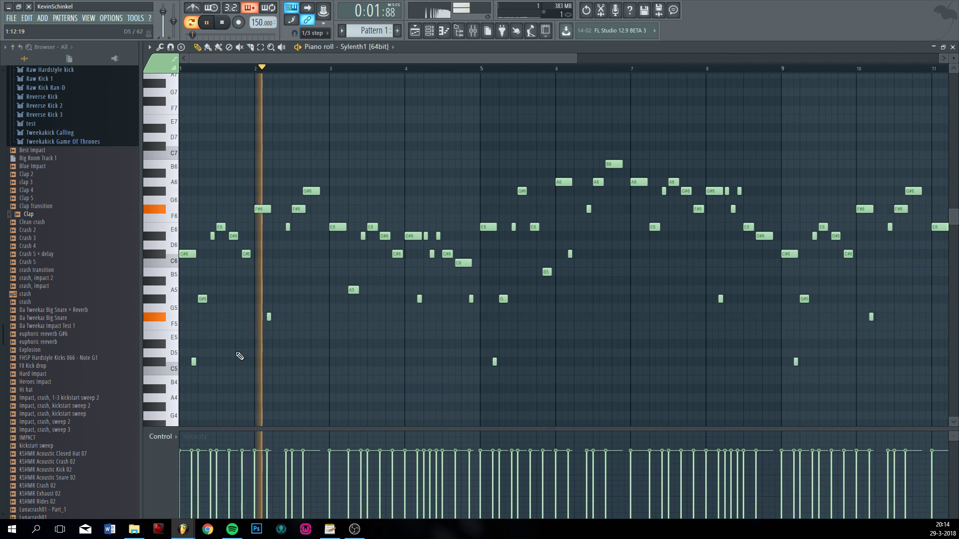
scroll(374, 371, up, 3)
scroll(373, 371, down, 3)
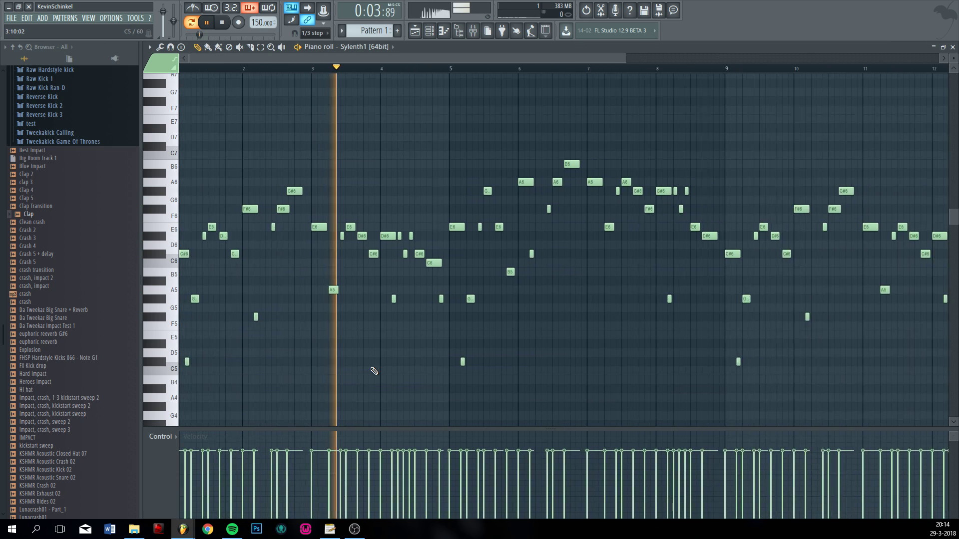
scroll(283, 328, up, 4)
key(space)
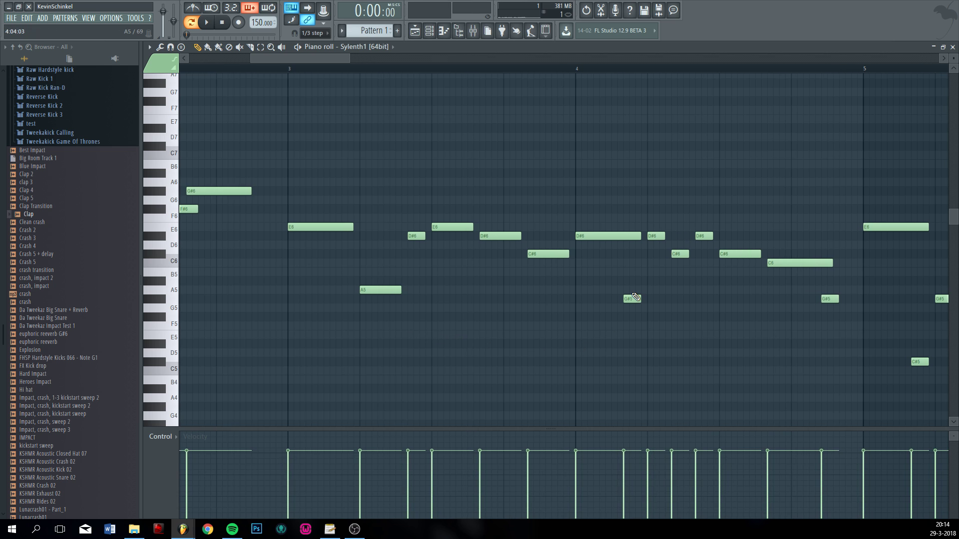
- Add a short A5 note in the third bar just before the existing A5 and play the pattern's beginning
scroll(352, 290, up, 2)
drag(355, 290, 325, 275)
scroll(365, 332, down, 4)
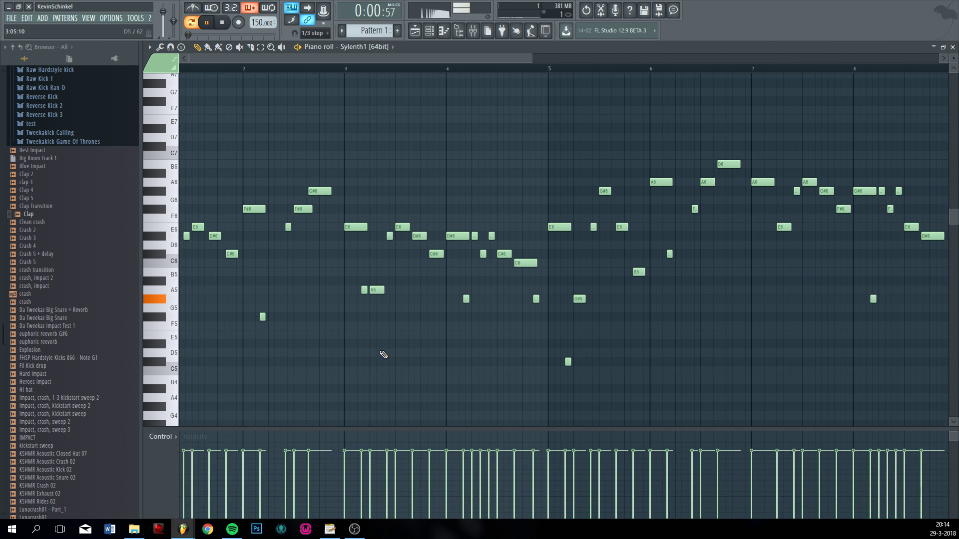
key(space)
scroll(829, 343, down, 1)
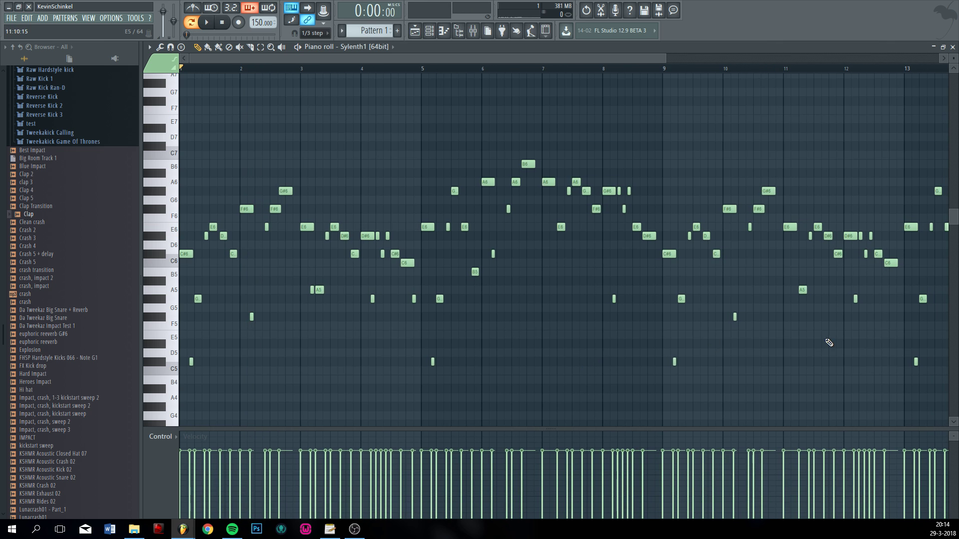
- Move the C#6 note at 12:09:00 up to G#6
scroll(710, 310, up, 4)
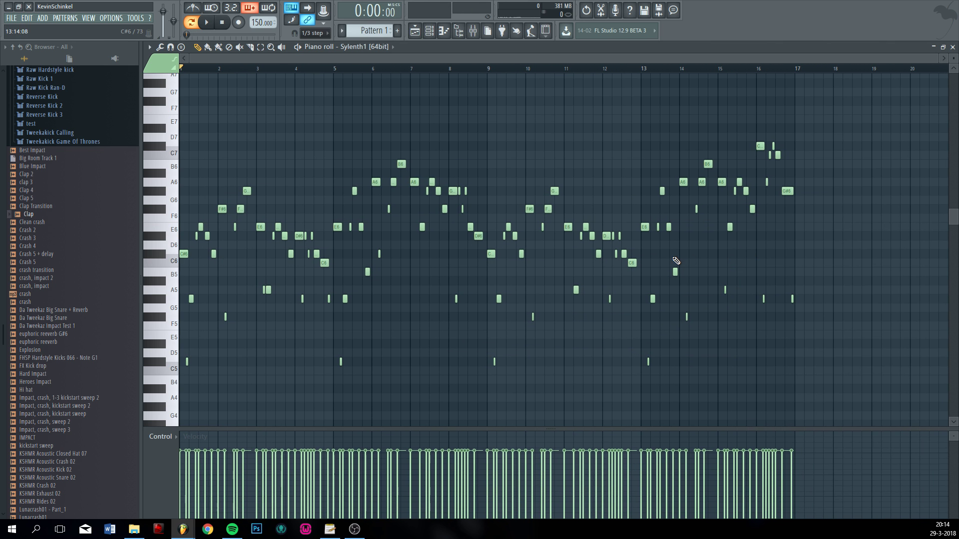
scroll(530, 268, up, 2)
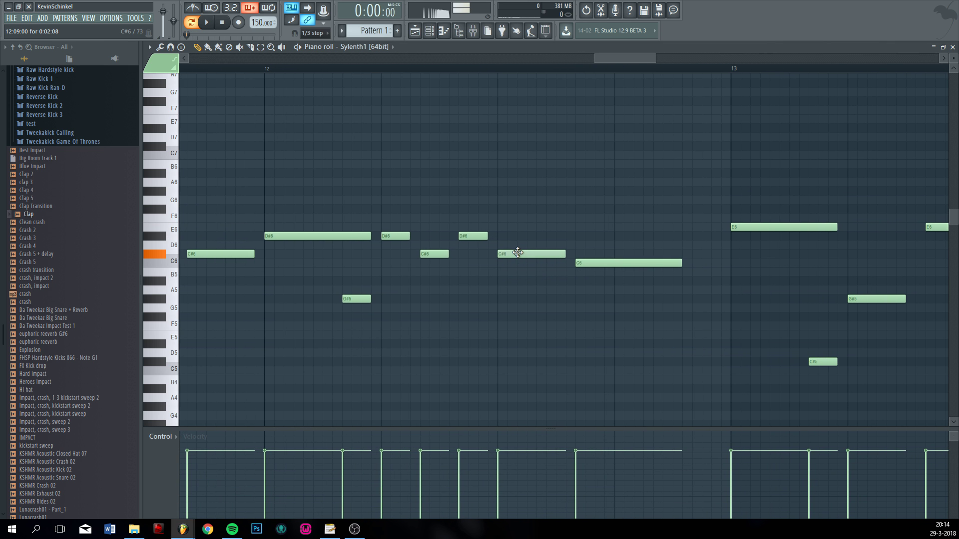
scroll(527, 214, down, 8)
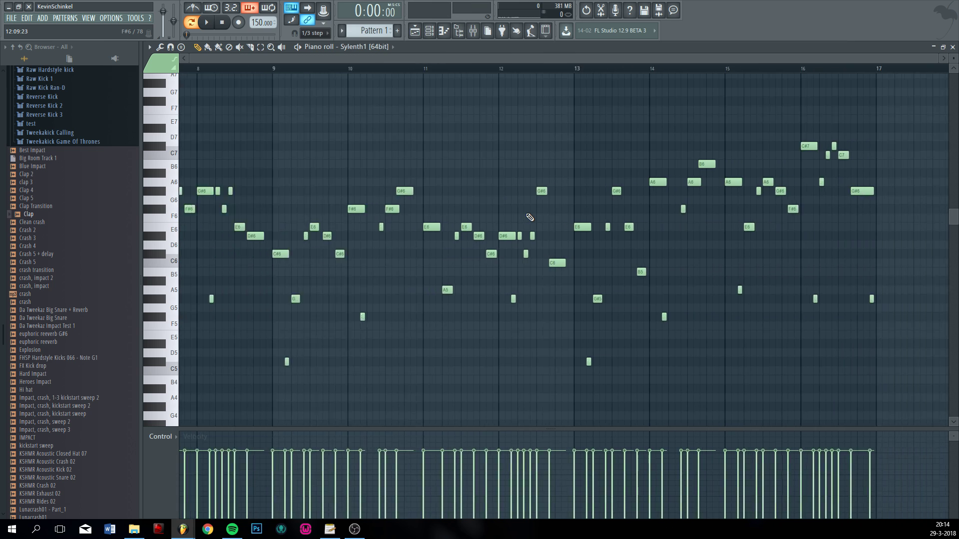
- Play the melody from the start and add an E6 note at 7:03:16 with a length of 0:01:00
scroll(225, 293, up, 5)
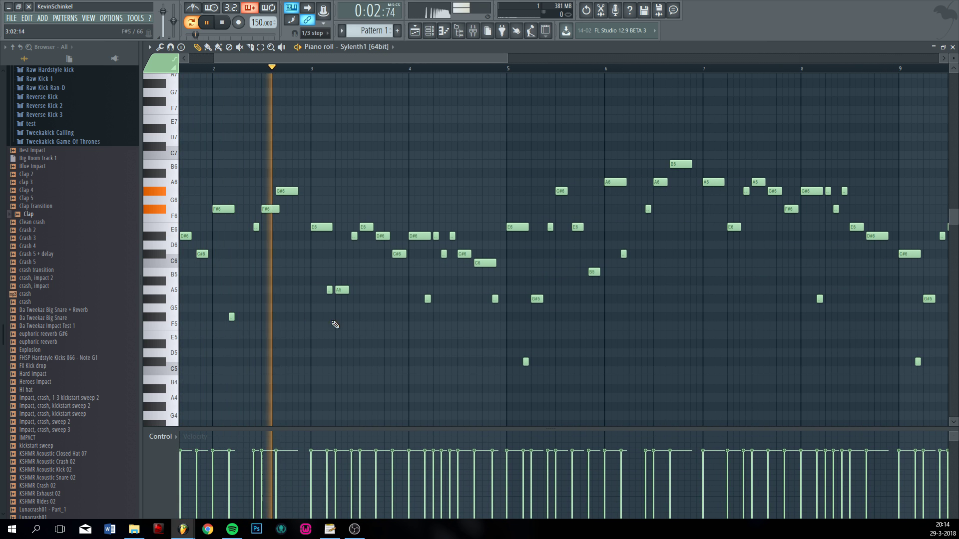
scroll(427, 354, up, 1)
scroll(505, 355, down, 2)
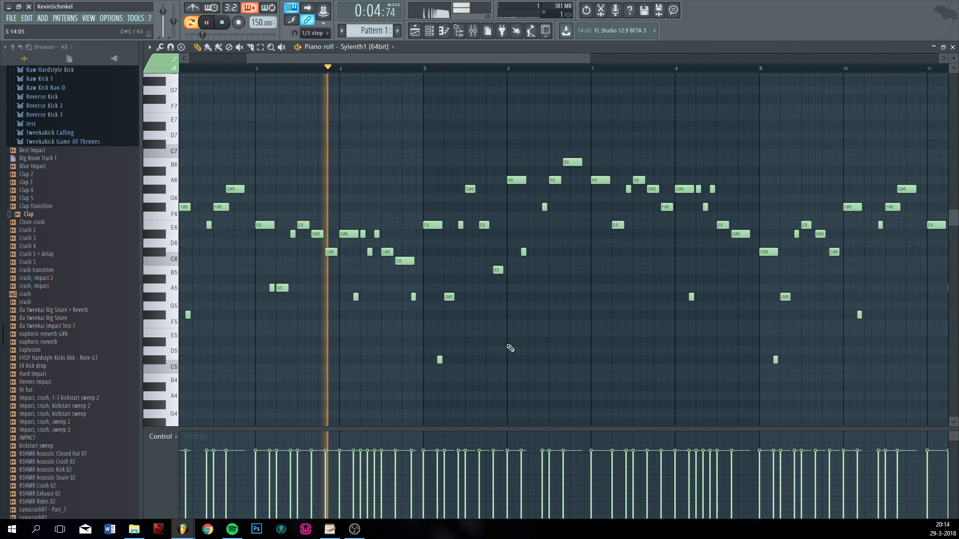
scroll(509, 350, up, 5)
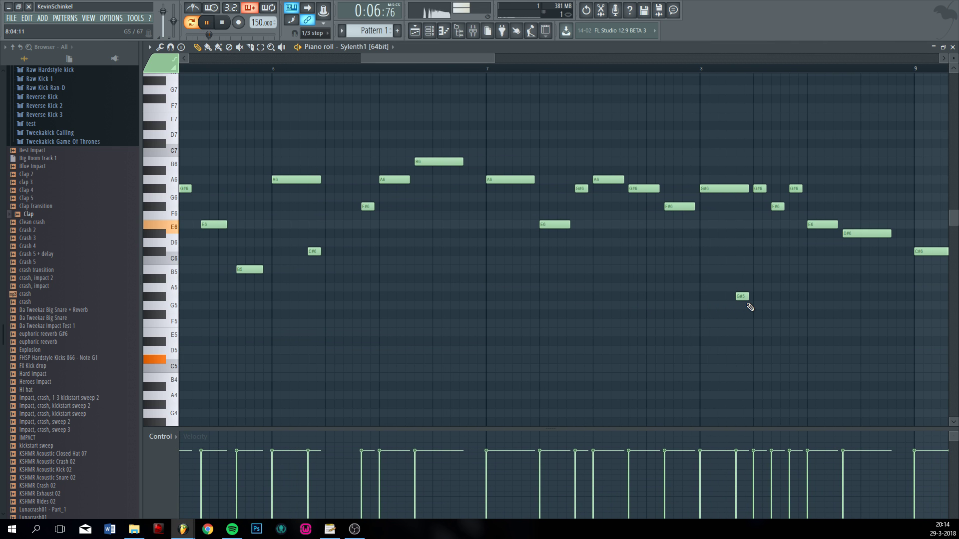
drag(681, 296, 562, 232)
key(space)
scroll(465, 213, up, 2)
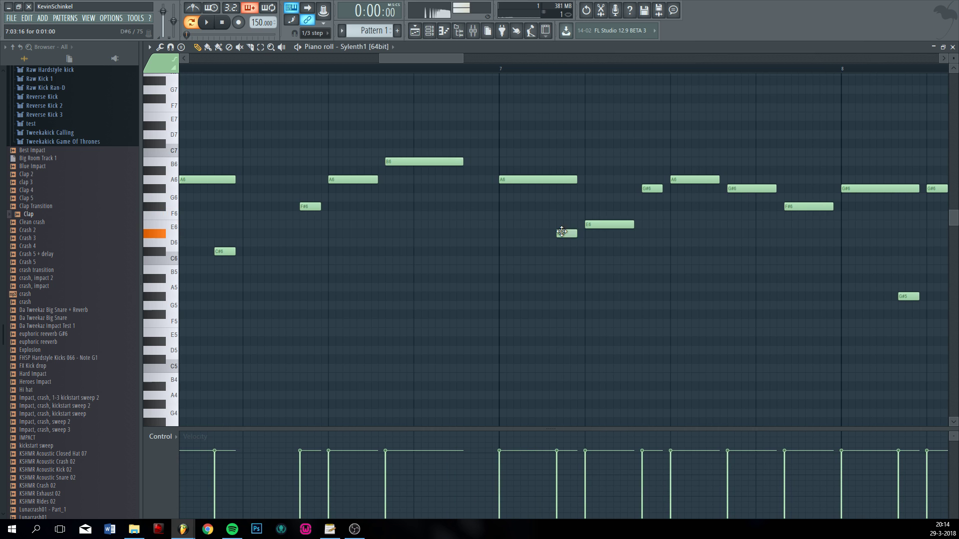
- Play the melody from bar 7 and add a short A5 note in bar 11 just before the existing A5
click(499, 71)
key(space)
scroll(518, 155, down, 3)
drag(509, 219, 309, 220)
scroll(581, 294, up, 1)
drag(570, 308, 445, 309)
scroll(494, 319, up, 2)
drag(579, 324, 480, 324)
scroll(527, 329, down, 2)
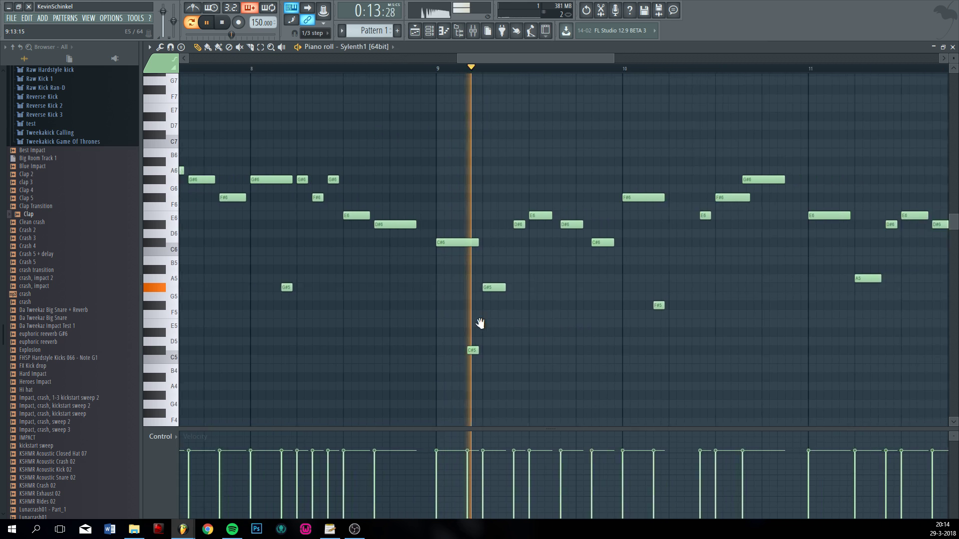
scroll(597, 336, up, 2)
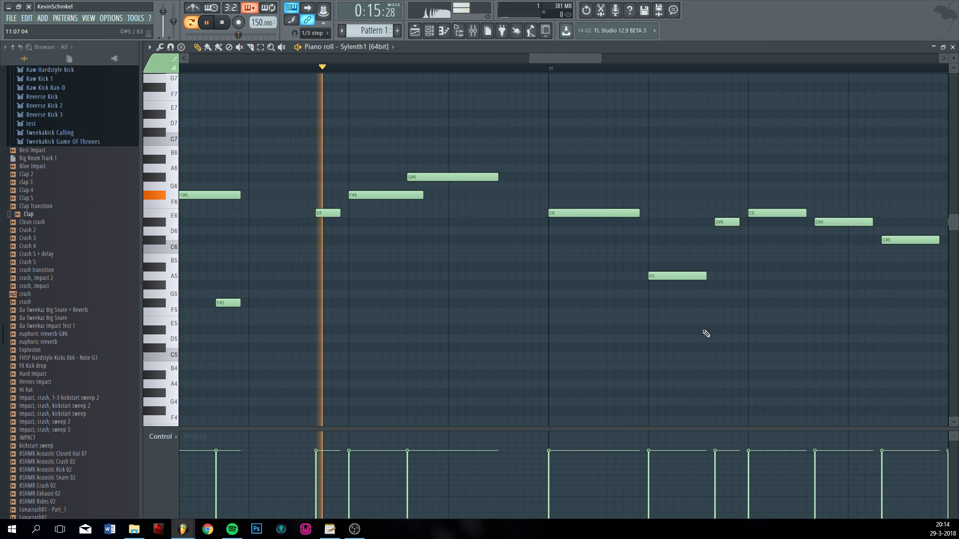
key(space)
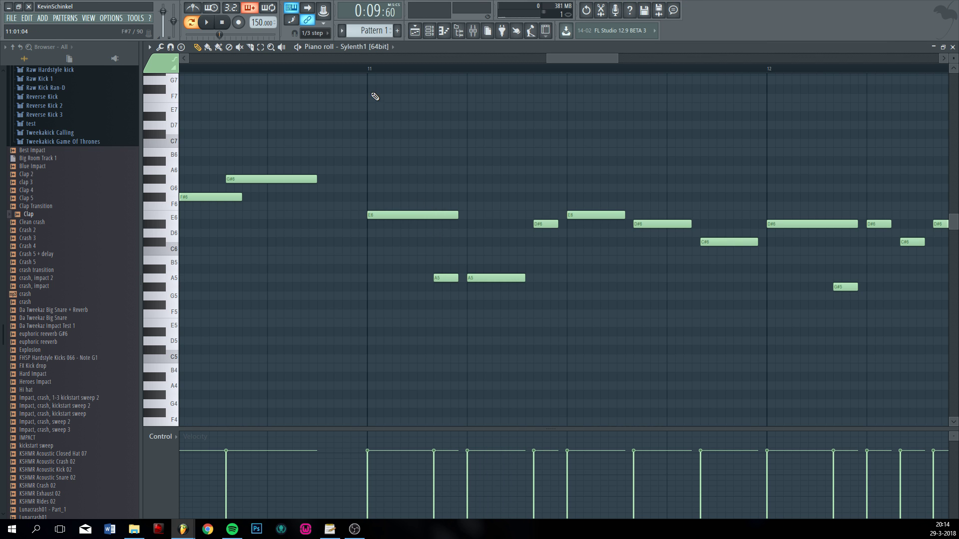
- Play the melody from bar 11 to the end of the pattern, checking the notes as they sound
key(space)
scroll(561, 300, down, 1)
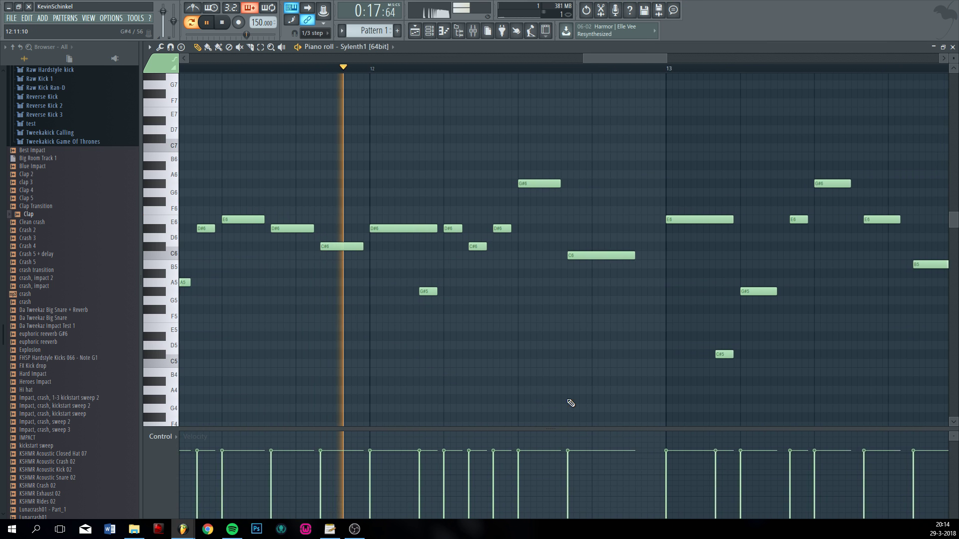
scroll(457, 392, up, 1)
scroll(579, 388, down, 2)
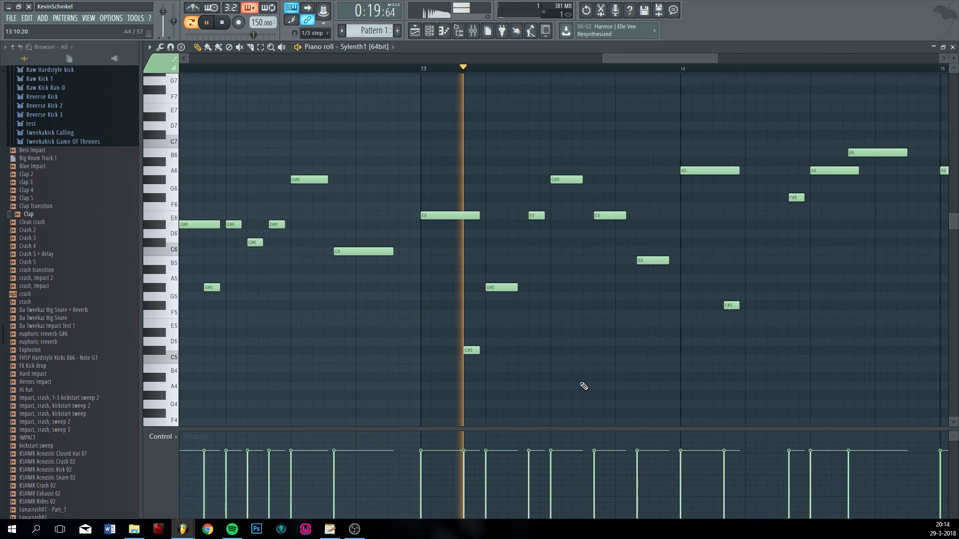
scroll(653, 388, up, 2)
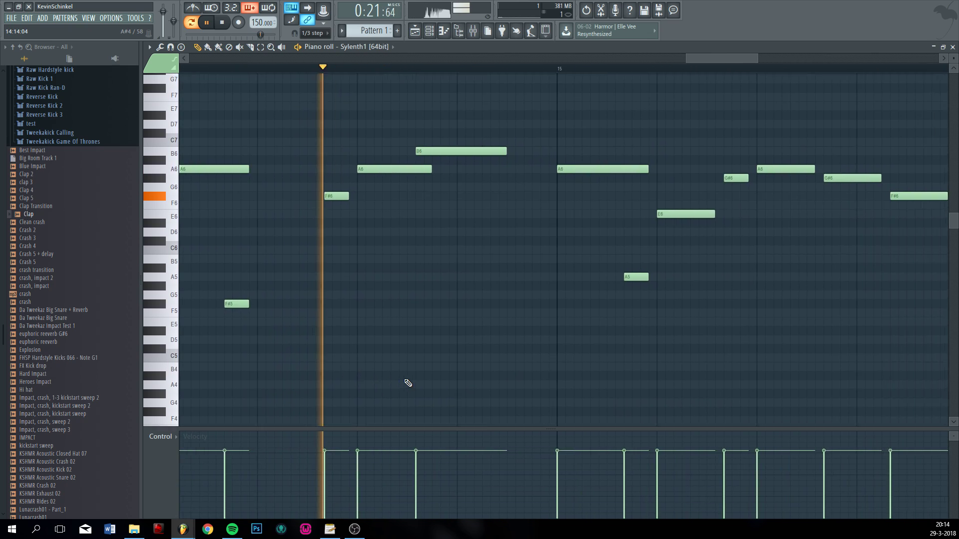
drag(530, 360, 324, 368)
drag(566, 356, 390, 360)
scroll(706, 353, up, 1)
drag(706, 353, 652, 356)
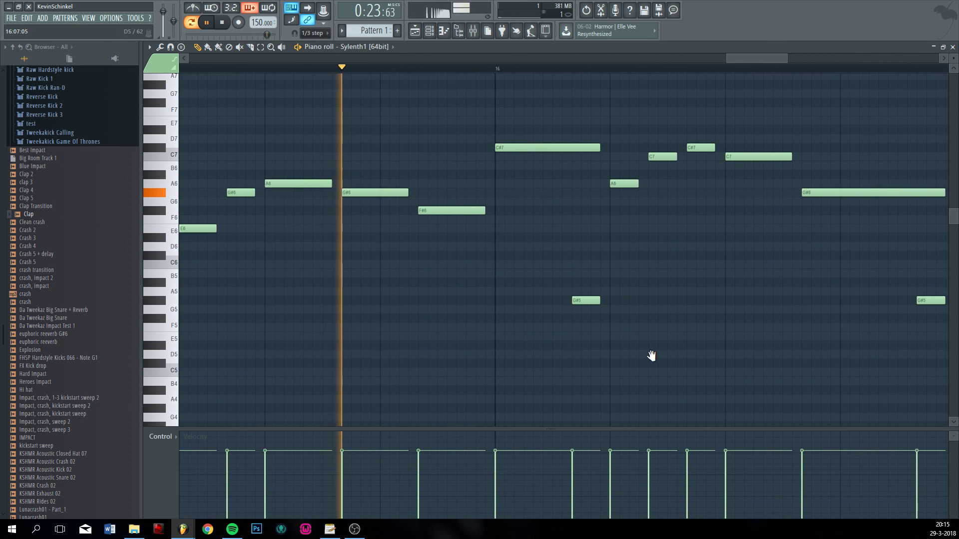
scroll(499, 355, down, 5)
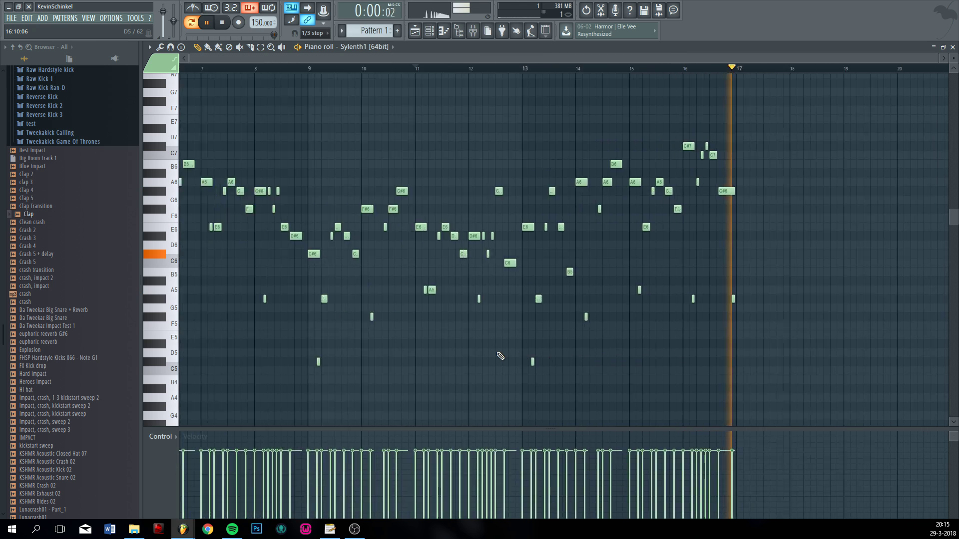
scroll(501, 356, down, 2)
key(space)
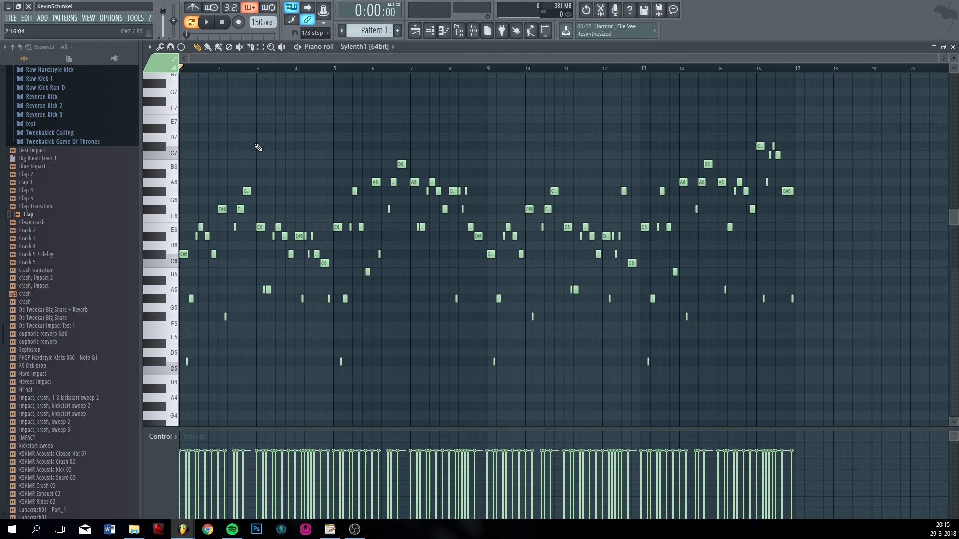
- Open the This is Special audio clip's channel settings from the playlist and assign it to a free mixer track
click(429, 32)
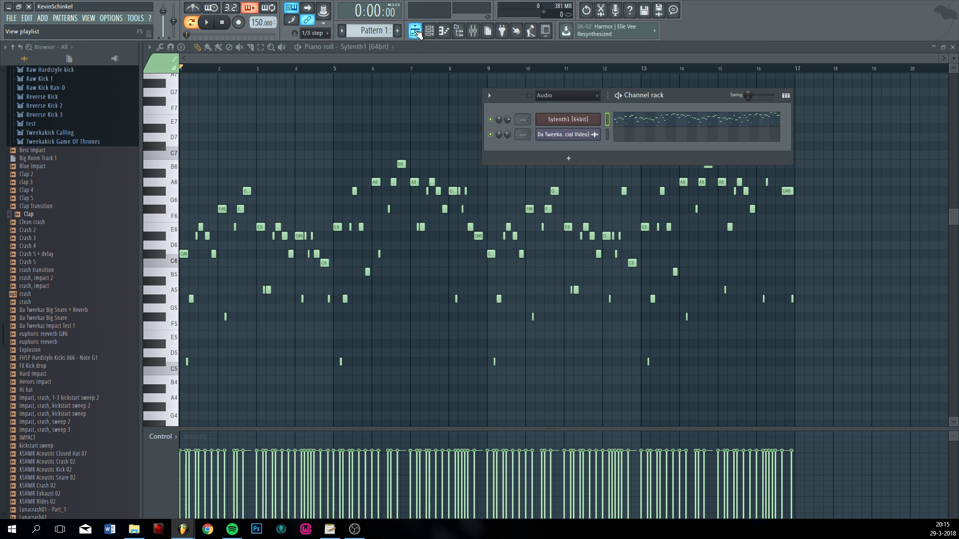
click(415, 31)
scroll(452, 121, up, 3)
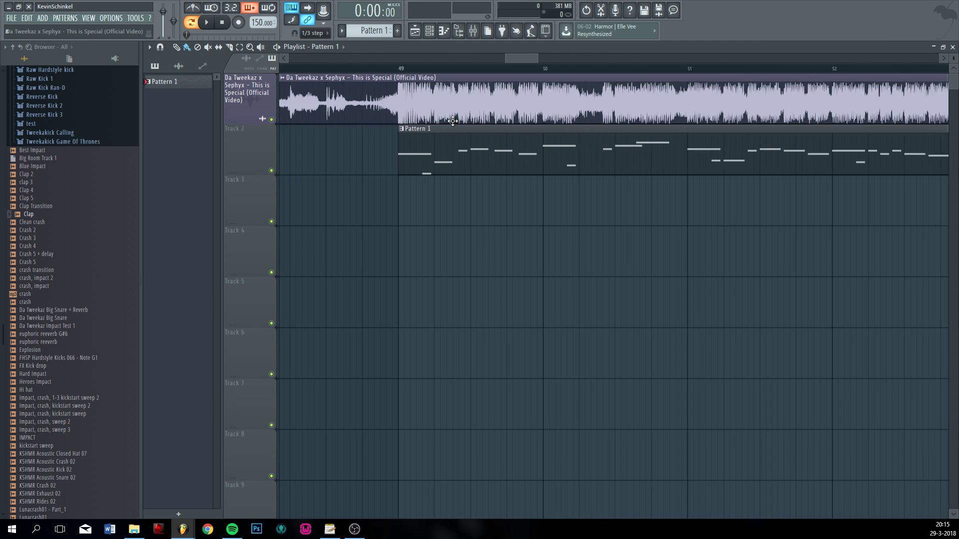
scroll(454, 108, down, 1)
double_click(454, 108)
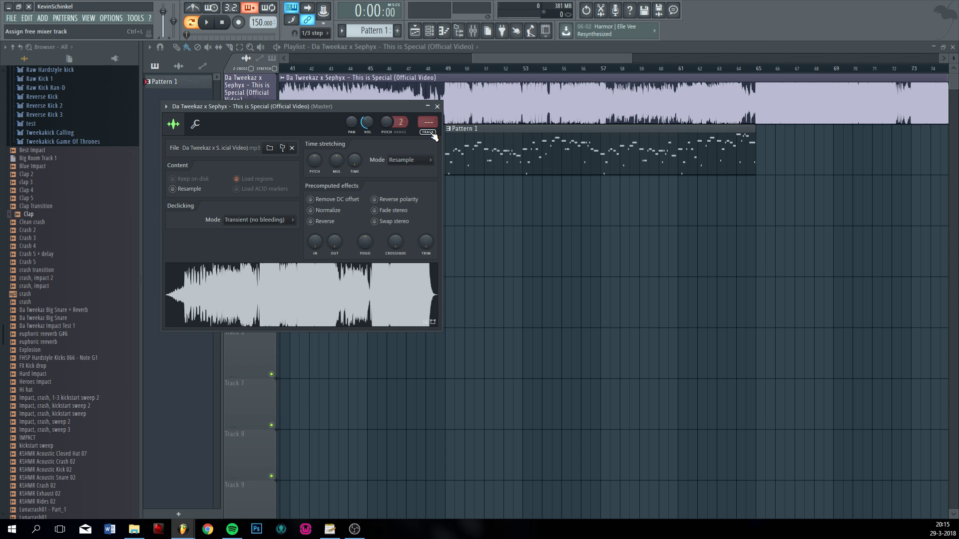
click(433, 134)
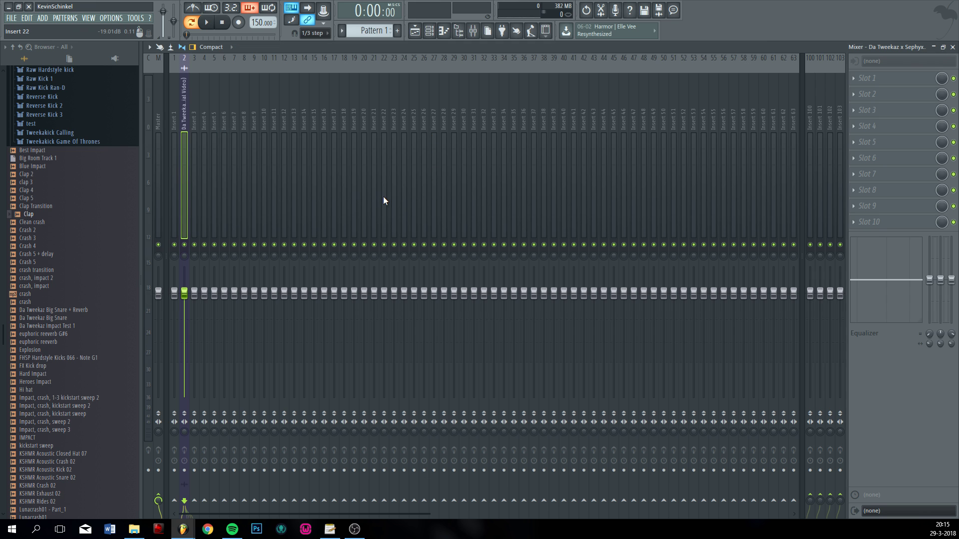
- Load FabFilter Pro-Q 2 in slot 1 and create a high cut at about 58 Hz
click(867, 82)
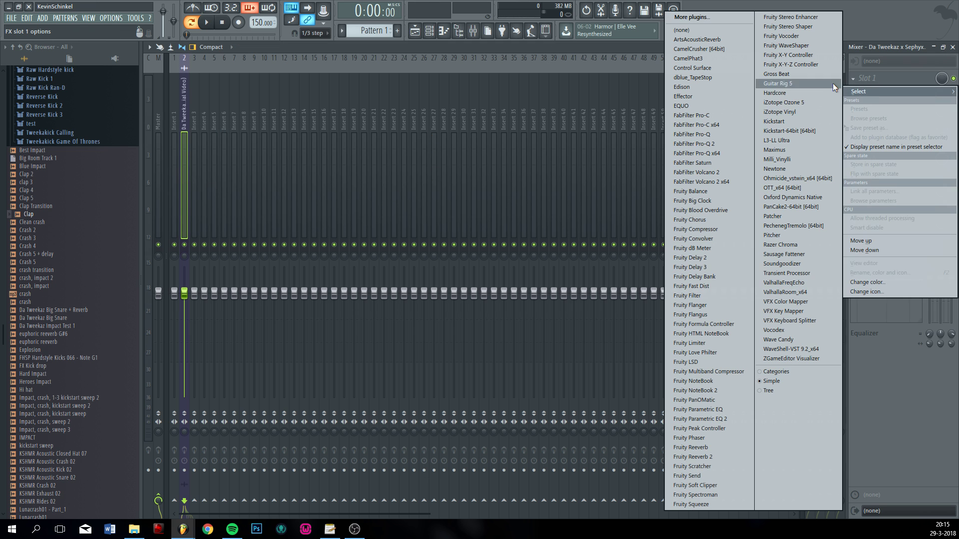
click(721, 145)
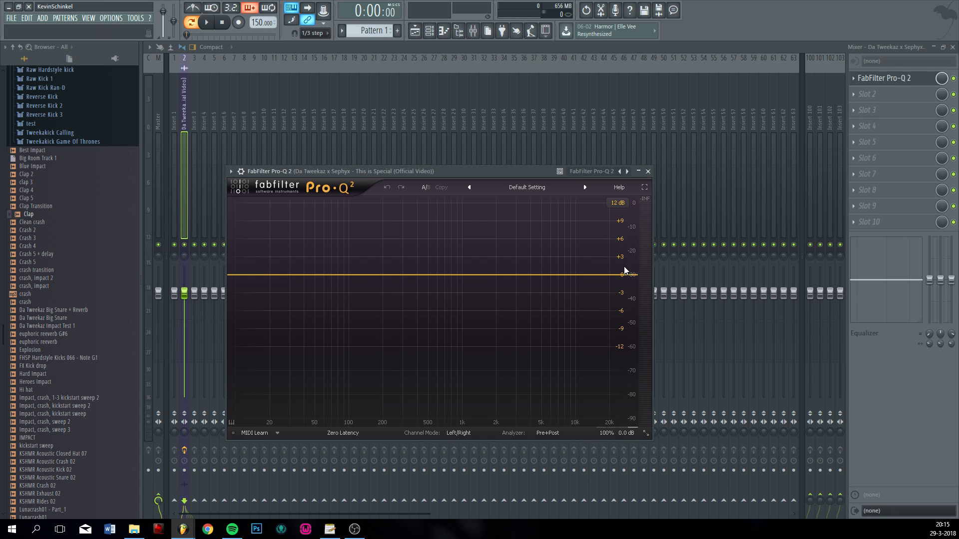
click(623, 278)
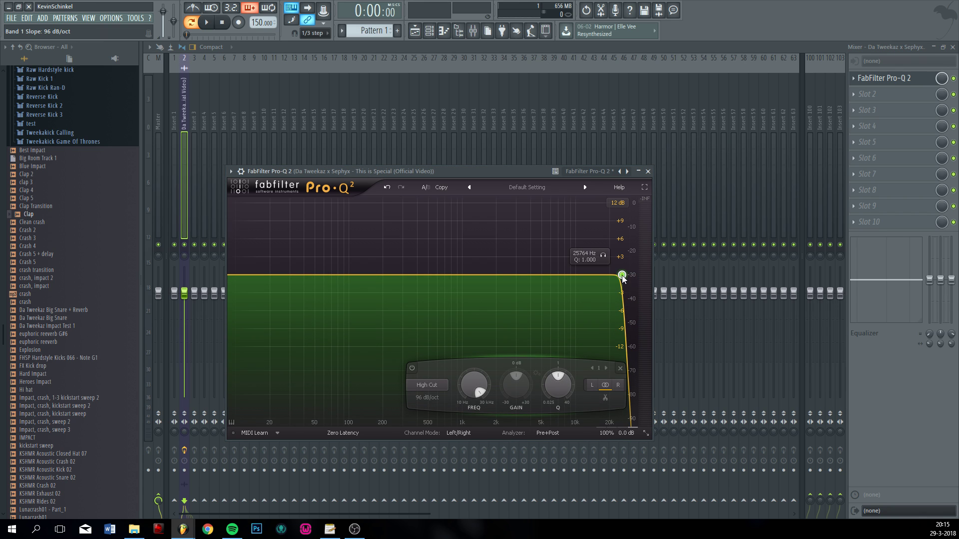
drag(622, 275, 321, 282)
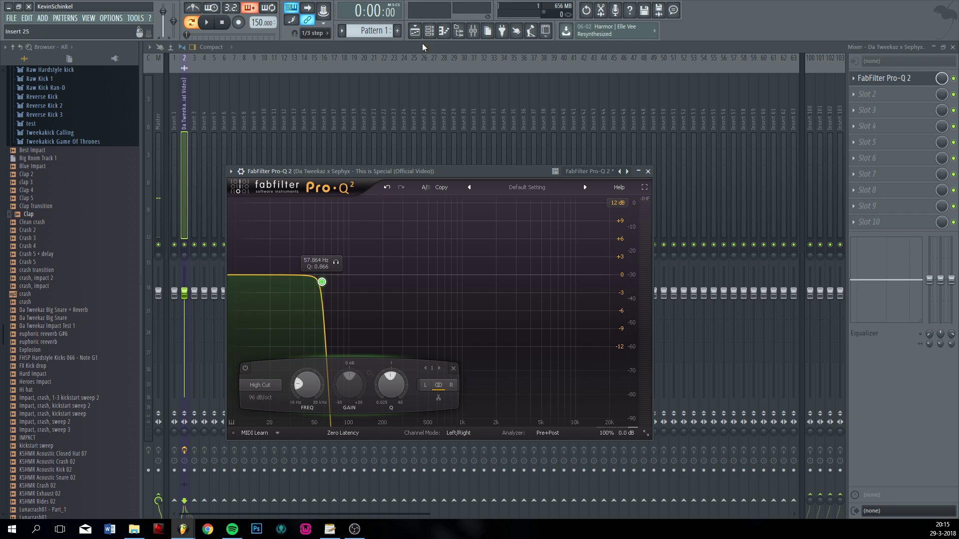
- Mute Track 2 in the playlist and remove the Pattern 1 clip from it
click(415, 30)
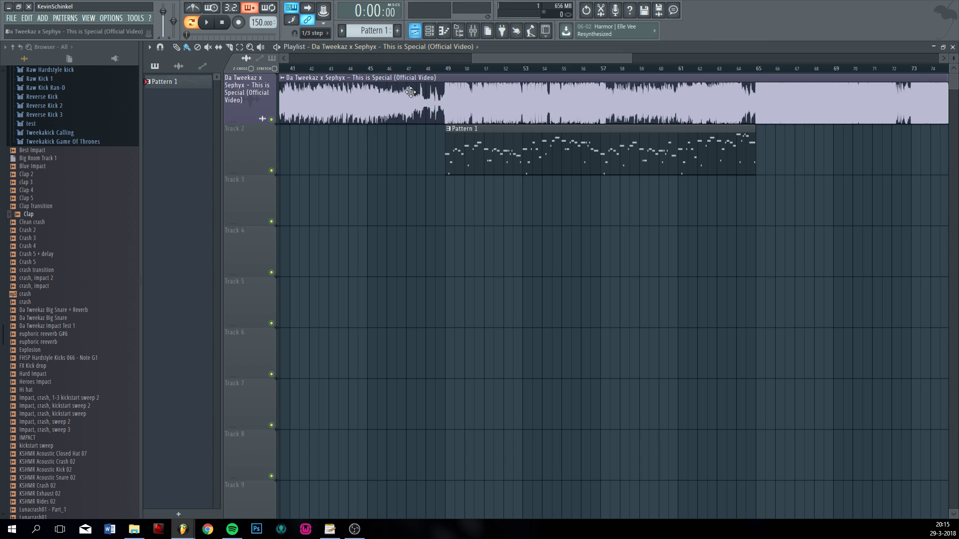
click(271, 171)
key(space)
scroll(517, 153, down, 4)
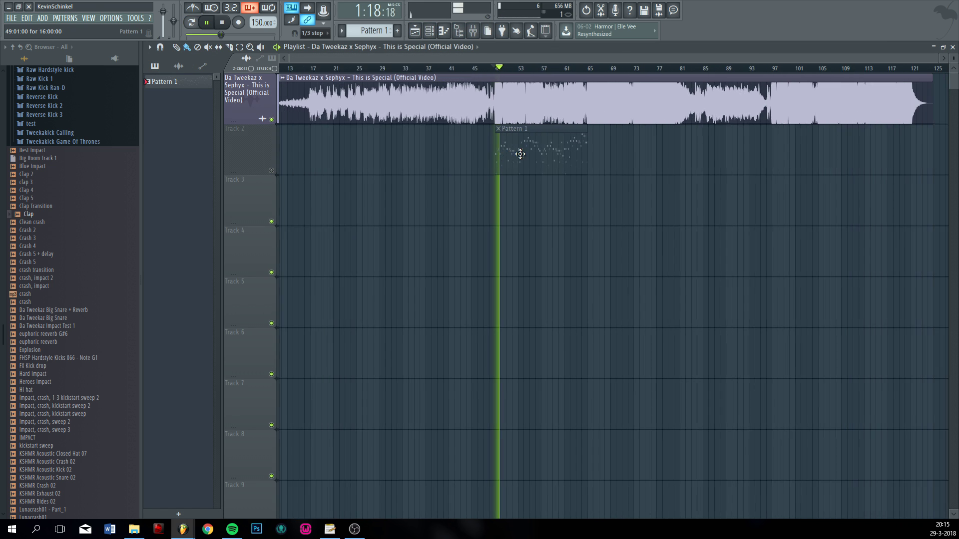
scroll(549, 162, down, 1)
key(space)
right_click(556, 162)
scroll(611, 160, up, 9)
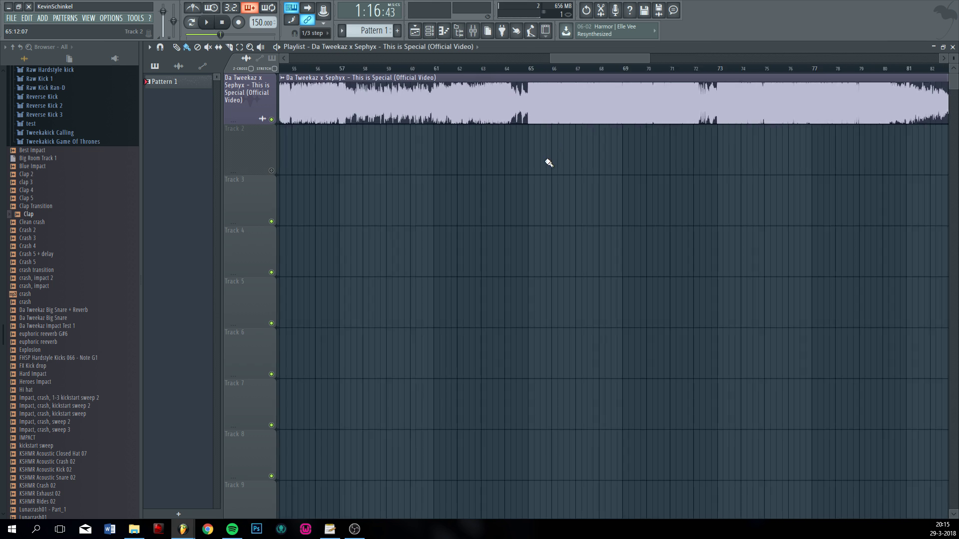
- Set the playback position just before bar 65 and play the filtered track from there
scroll(549, 163, up, 4)
click(504, 68)
scroll(530, 161, up, 7)
key(space)
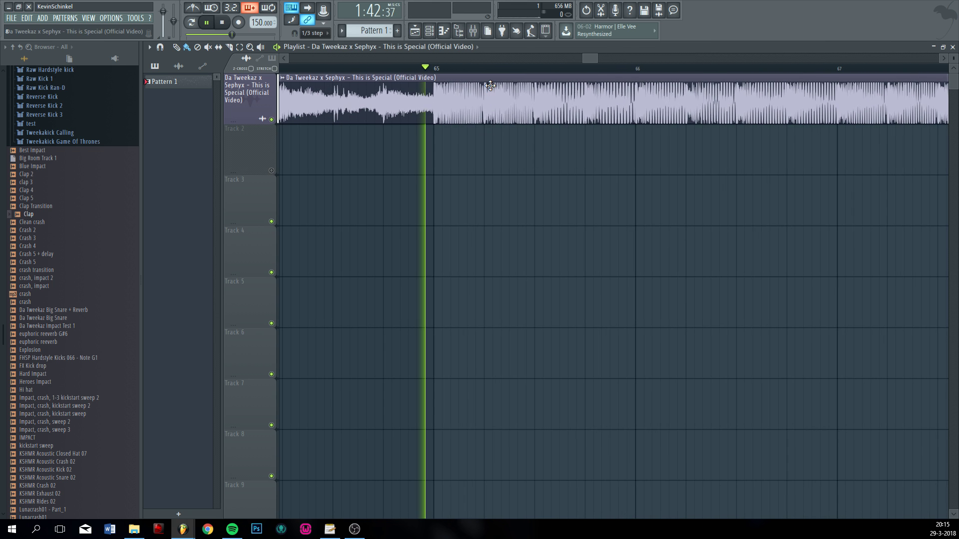
key(space)
key(F9)
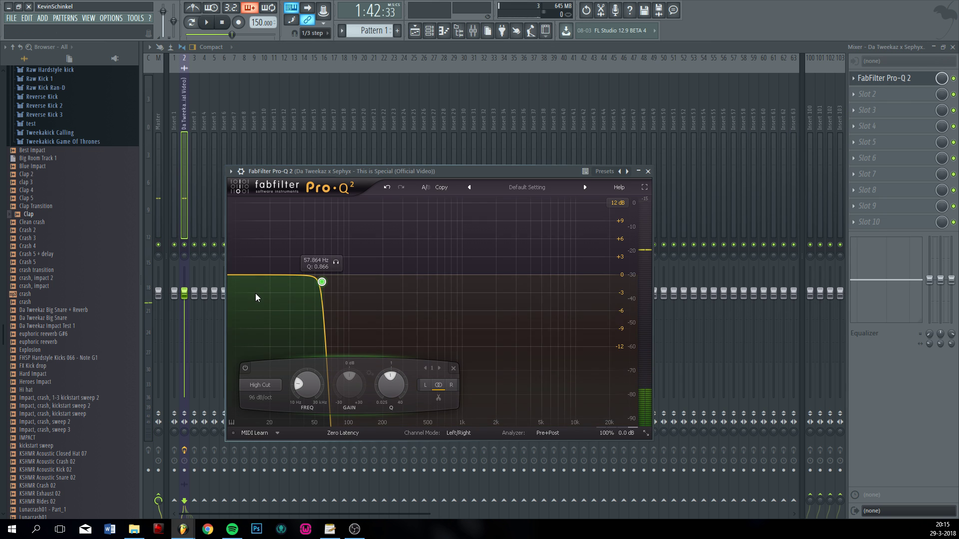
- Raise the audio clip's channel volume to full in its channel settings
click(415, 31)
double_click(487, 125)
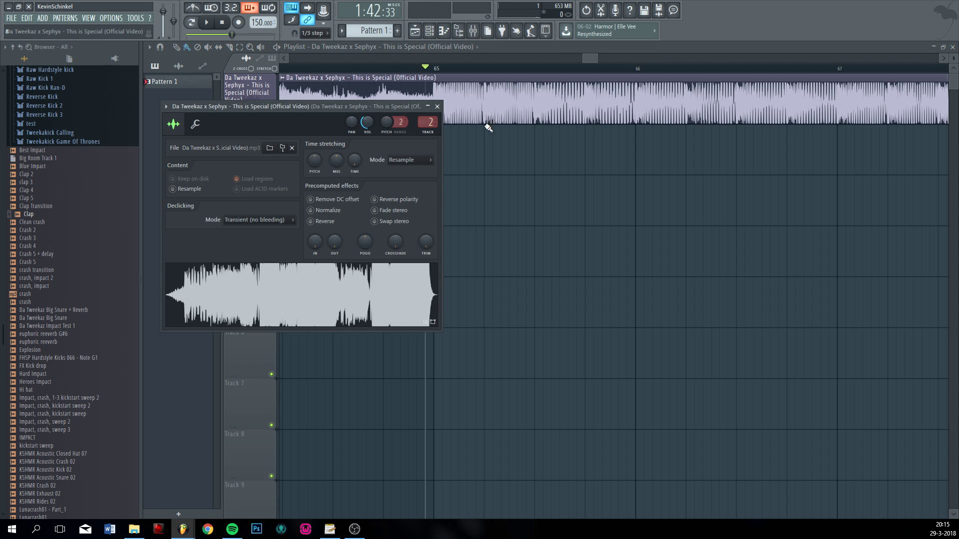
right_click(366, 124)
click(380, 127)
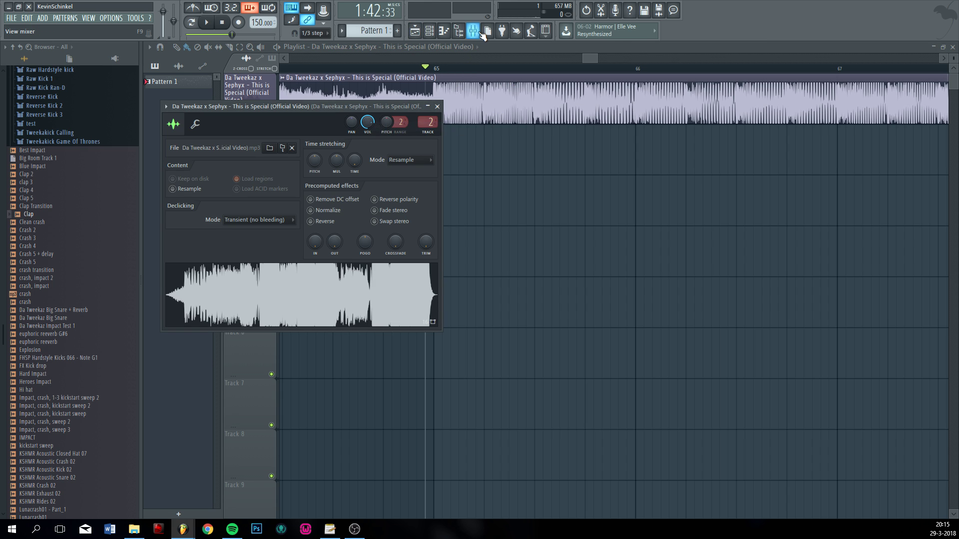
- Play the track and raise the Pro-Q 2 high cut frequency to about 132 Hz
click(481, 32)
key(space)
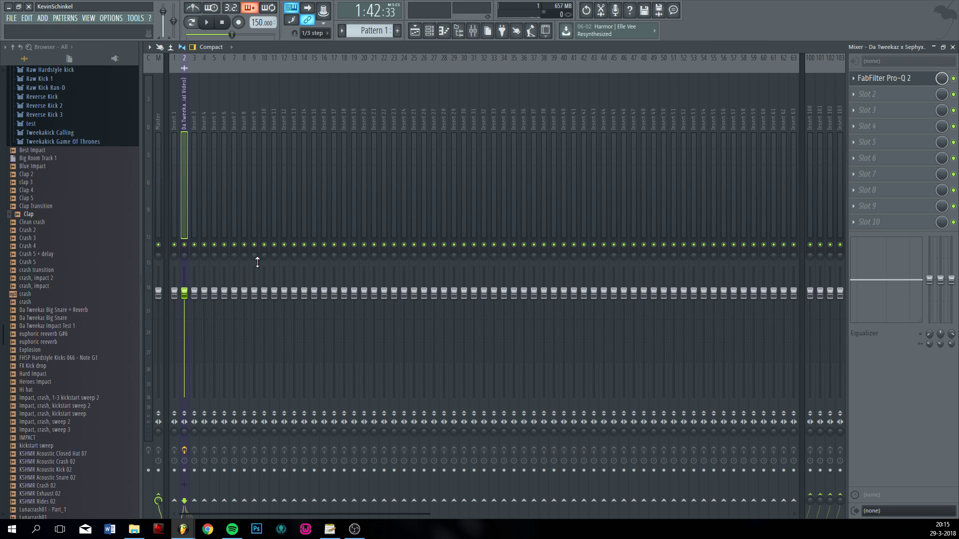
key(space)
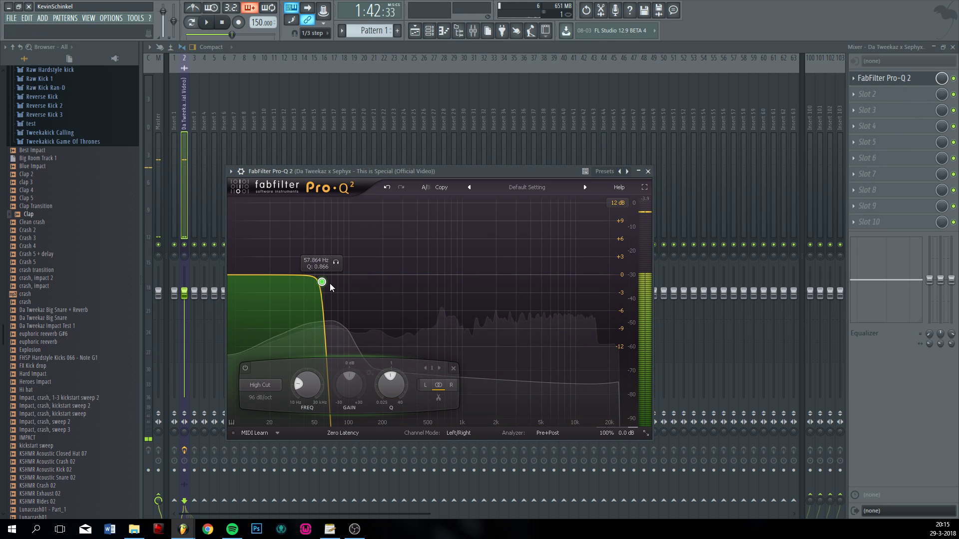
drag(321, 283, 364, 281)
key(space)
key(space)
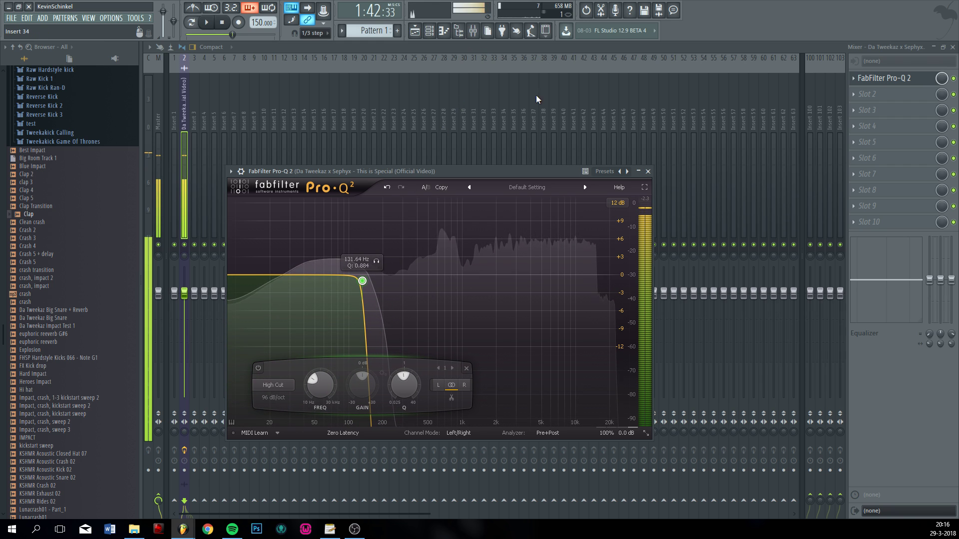
- Load Pitcher in slot 2, set its minimum frequency to 25 Hz and play the filtered track through it
click(869, 94)
click(783, 238)
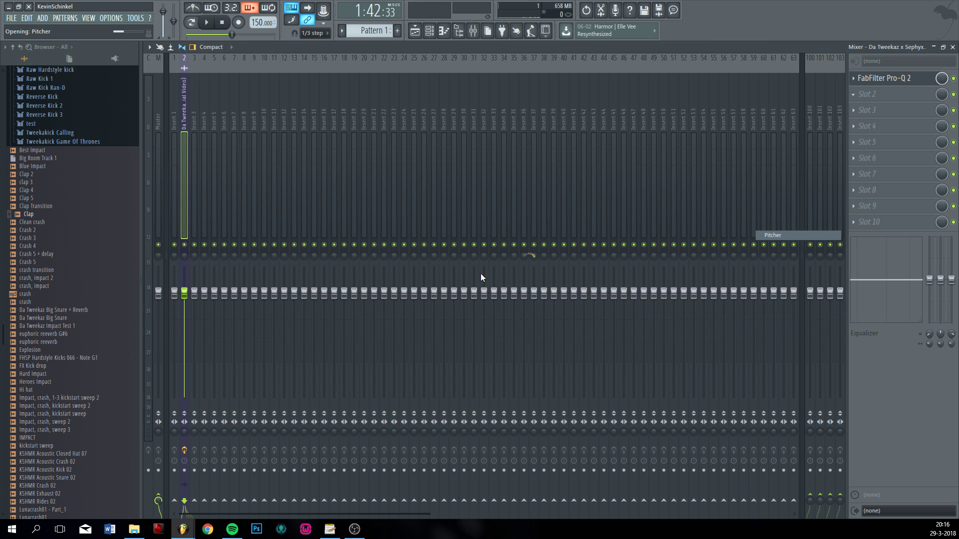
click(279, 238)
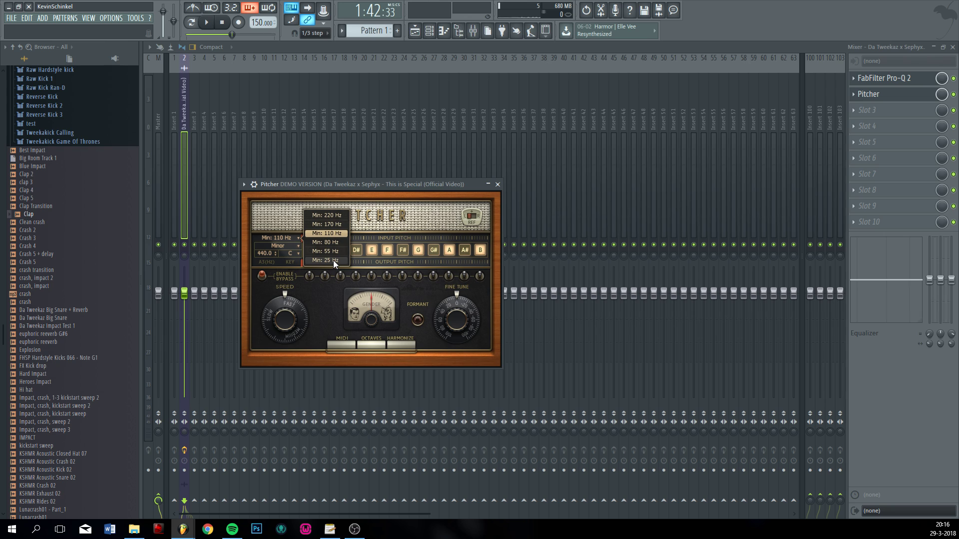
click(333, 260)
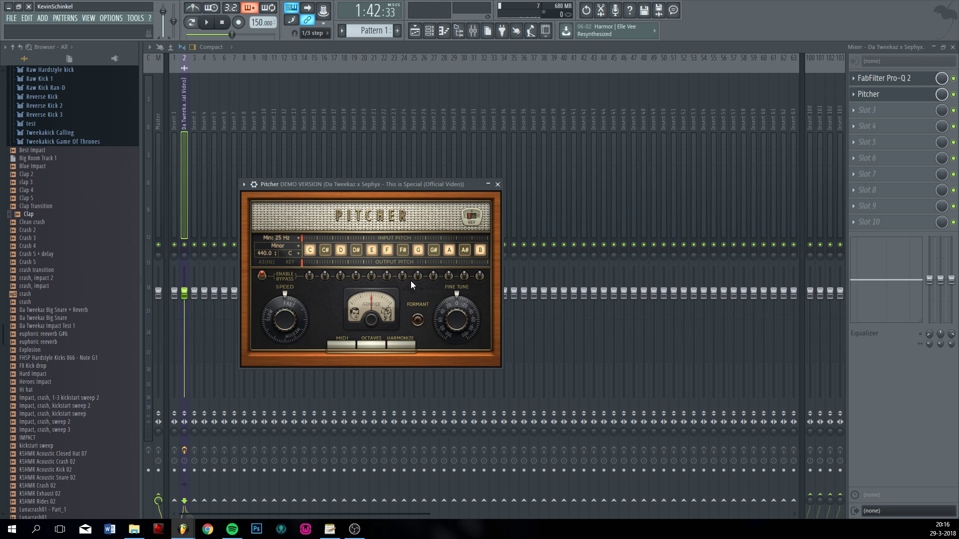
key(space)
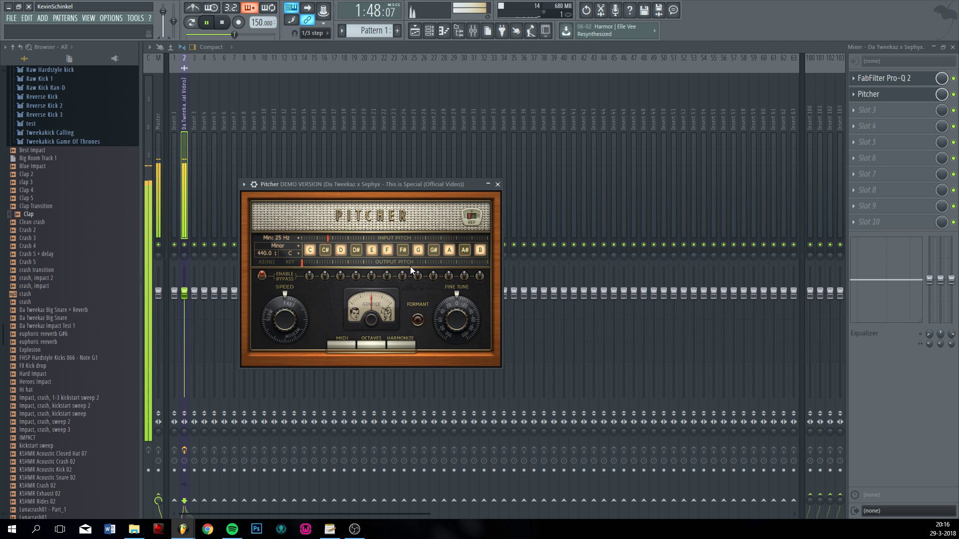
key(space)
- Clone the Sylenth1 channel in Pattern 1 and open the clone's piano roll
click(414, 30)
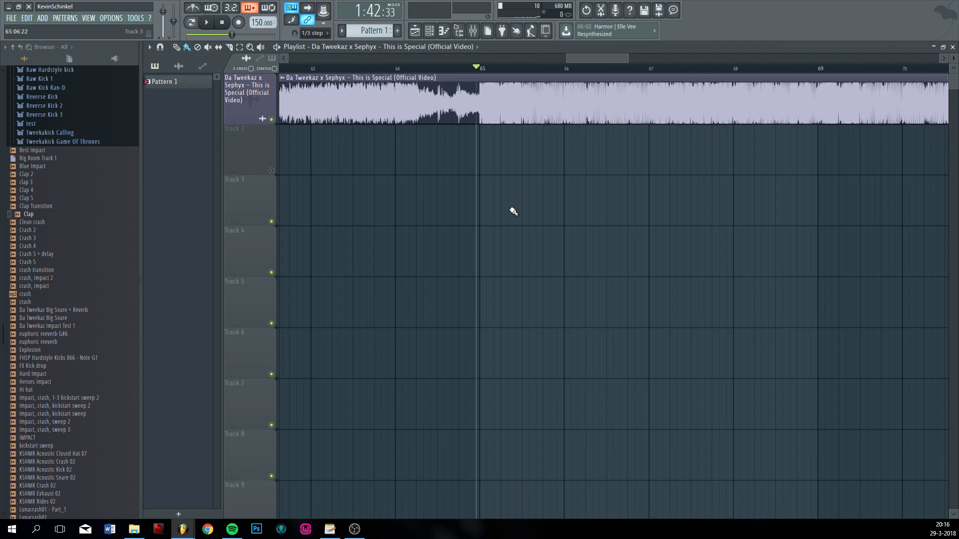
scroll(514, 212, down, 10)
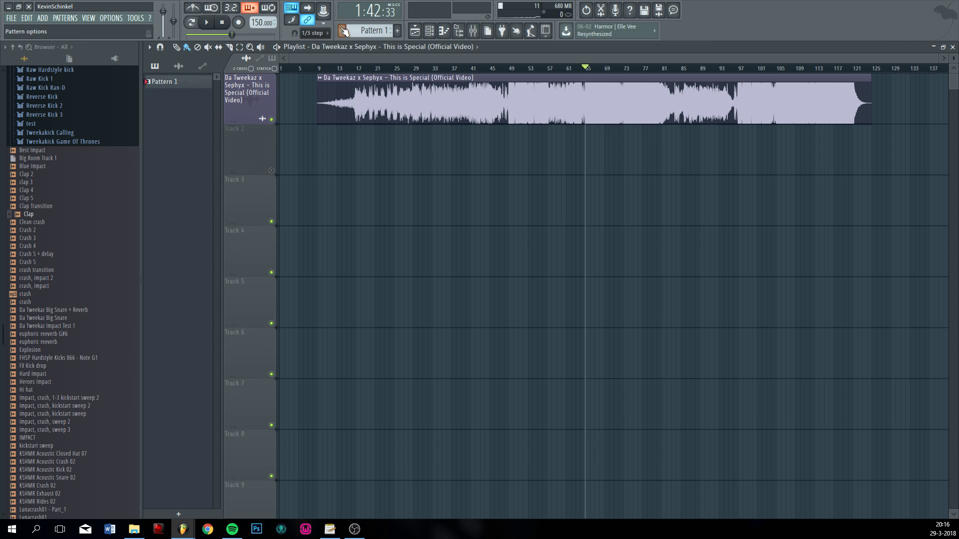
click(373, 31)
click(437, 36)
right_click(594, 119)
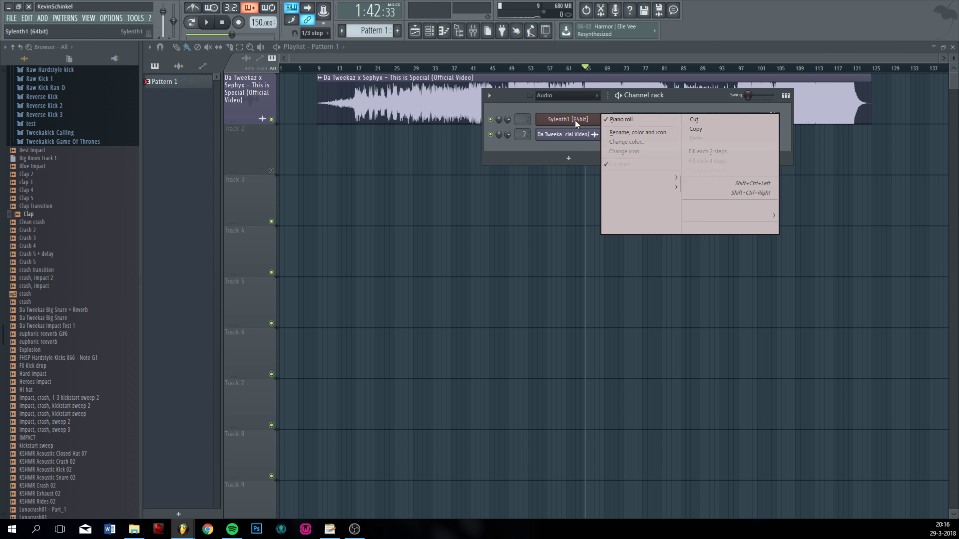
click(639, 198)
right_click(597, 133)
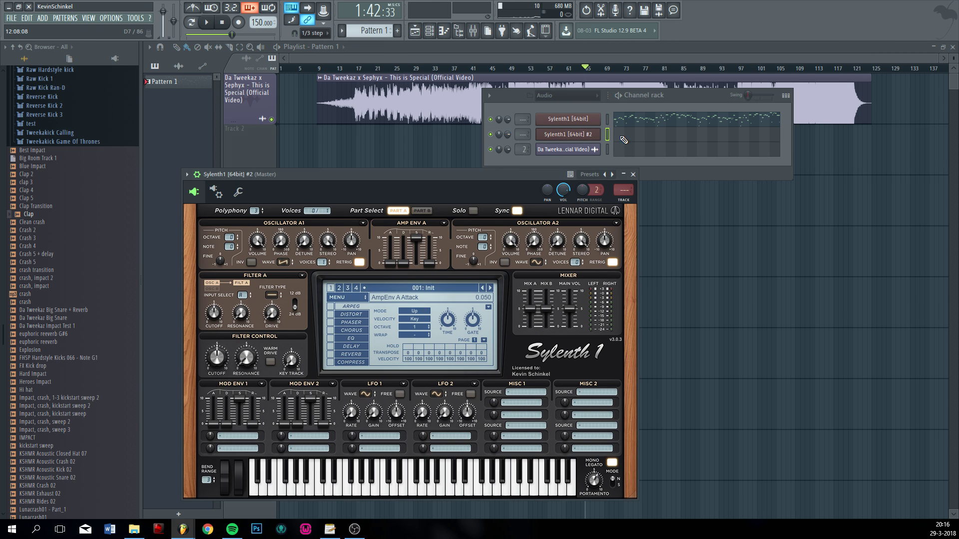
click(621, 138)
scroll(149, 283, up, 13)
scroll(155, 319, up, 5)
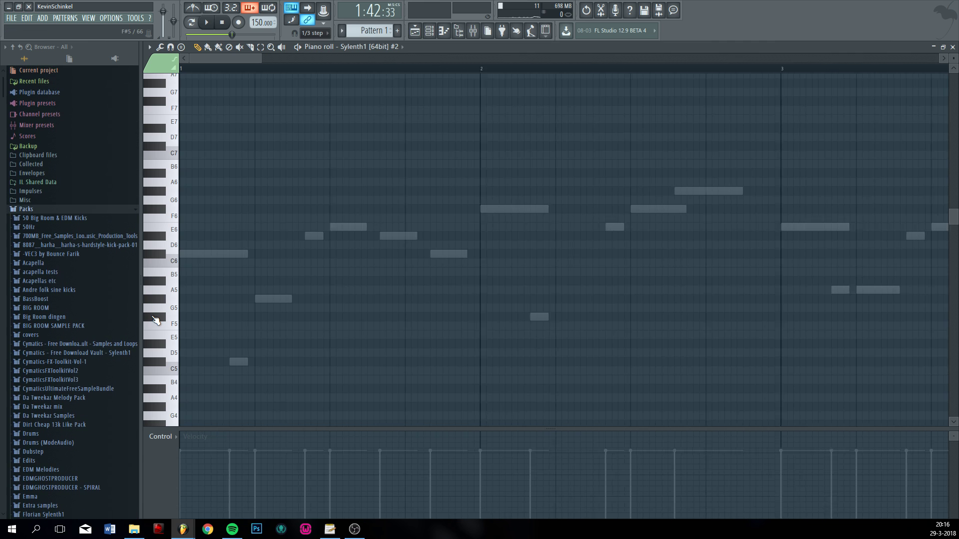
scroll(300, 290, down, 2)
scroll(377, 275, down, 1)
drag(225, 332, 104, 323)
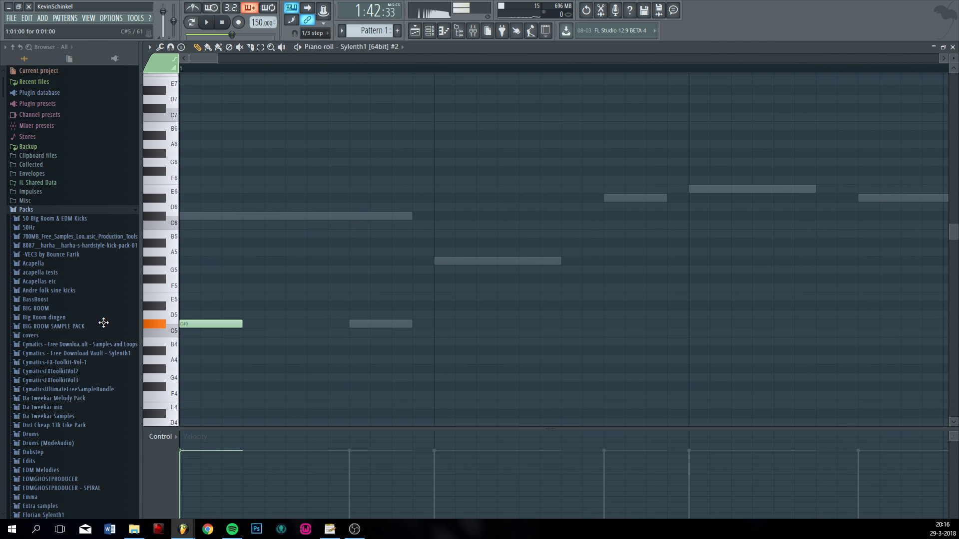
right_click(236, 326)
scroll(235, 325, down, 5)
mouse_move(230, 294)
mouse_down()
mouse_move(138, 303)
mouse_move(392, 307)
mouse_move(621, 284)
mouse_move(606, 293)
mouse_move(625, 297)
mouse_move(550, 307)
mouse_up()
ctrl+scroll(518, 349, down, 2)
scroll(454, 393, up, 3)
ctrl+scroll(453, 392, down, 1)
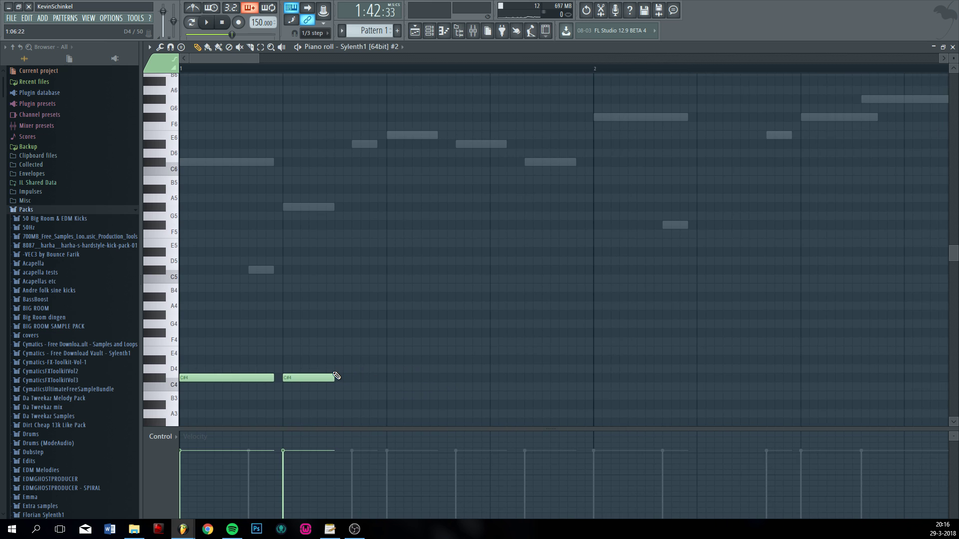
ctrl+scroll(316, 377, up, 3)
click(315, 377)
drag(315, 378, 439, 378)
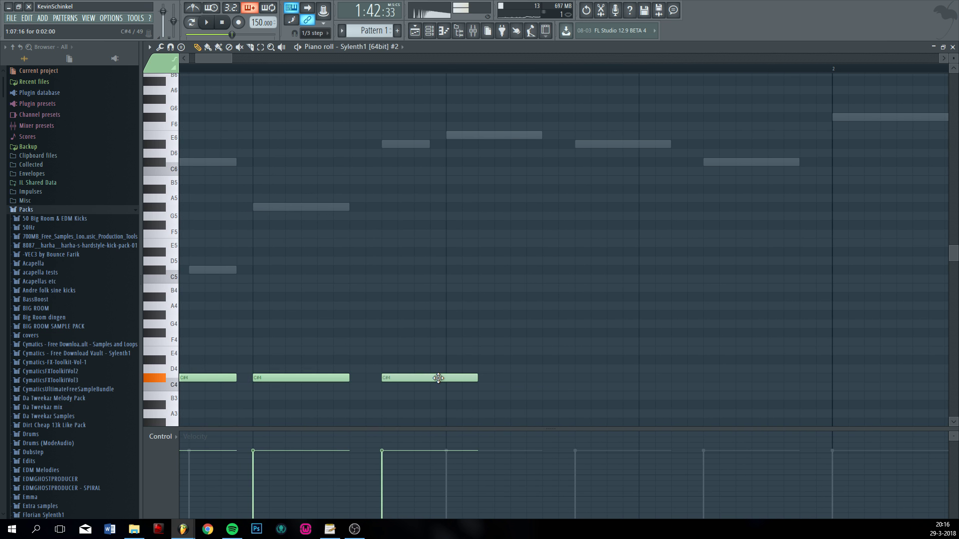
right_click(439, 378)
right_click(200, 380)
right_click(284, 379)
- Copy all melody notes from the original Sylenth1 channel into Sylenth1 #2 and open its piano roll
click(434, 35)
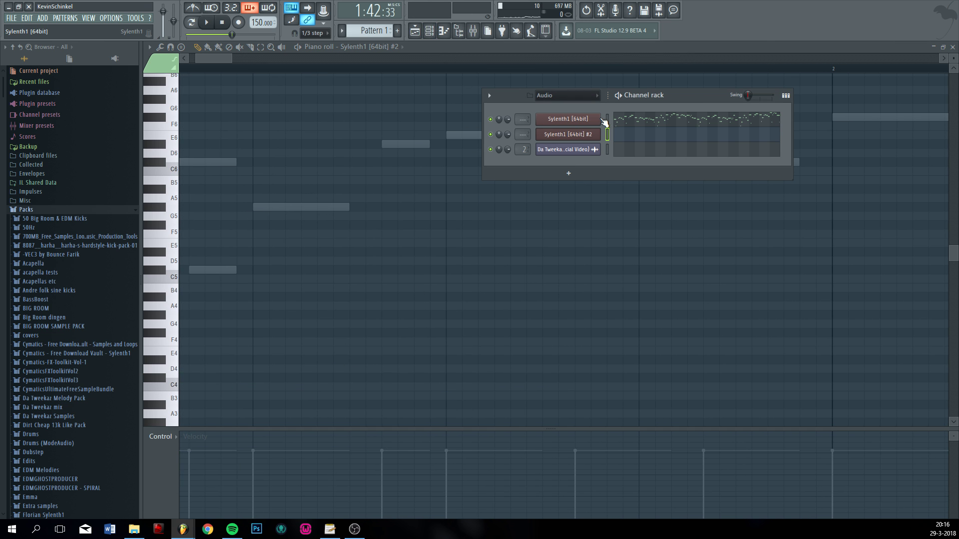
click(608, 120)
key(ctrl+c)
click(610, 134)
key(ctrl+v)
right_click(480, 223)
ctrl+scroll(410, 269, down, 2)
ctrl+scroll(410, 270, down, 3)
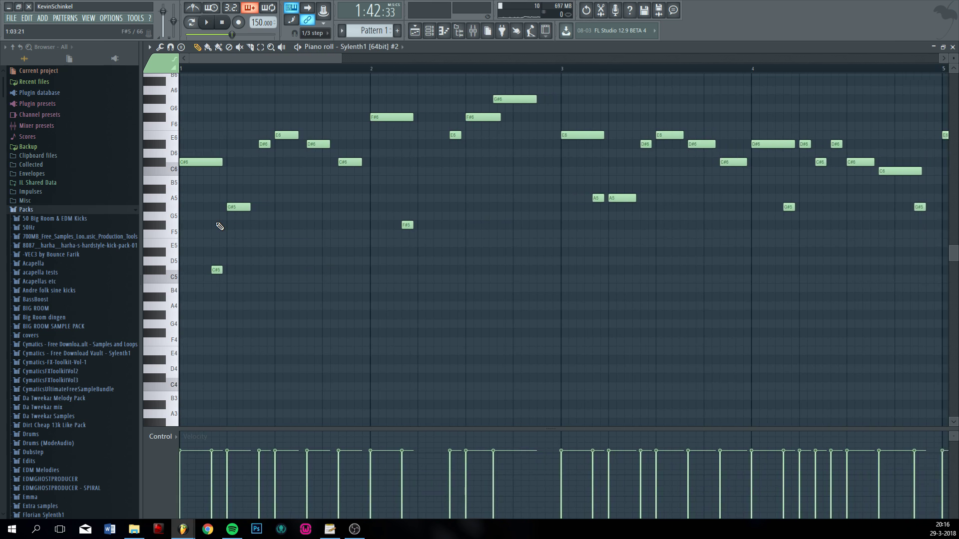
- Transpose all the copied notes down two octaves so the first note sits on C#4, then clear the selection
key(ctrl+a)
drag(189, 163, 131, 381)
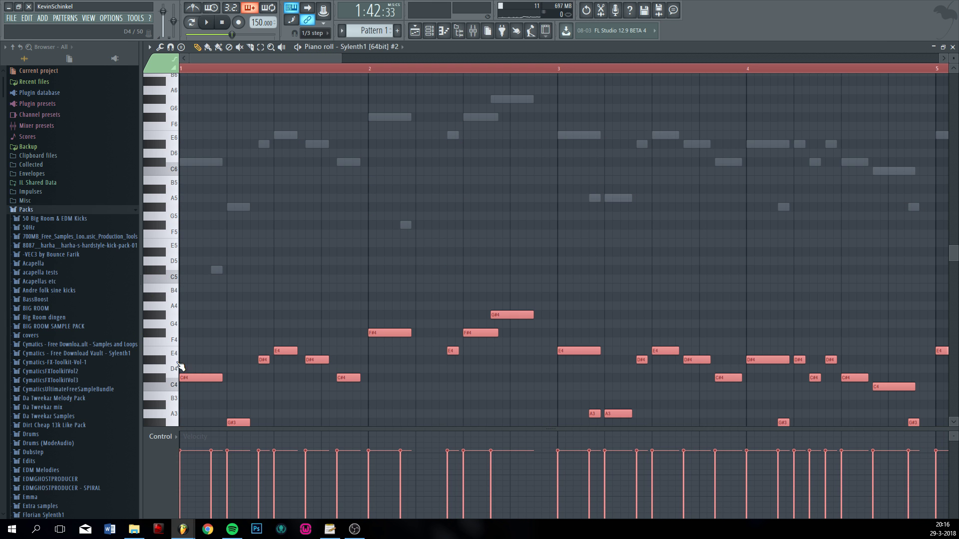
scroll(200, 355, down, 3)
ctrl+click(242, 320)
ctrl+scroll(258, 339, down, 3)
ctrl+scroll(225, 278, up, 3)
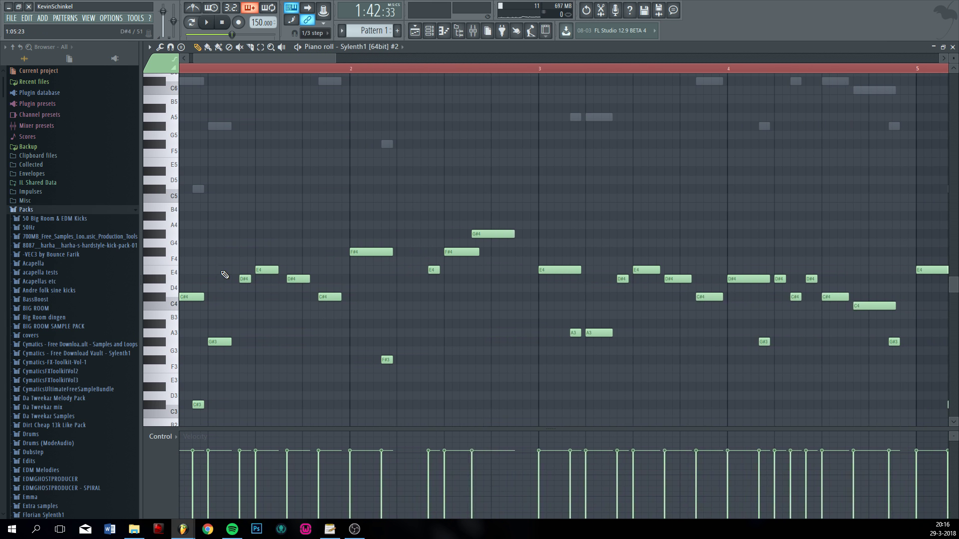
ctrl+drag(227, 260, 562, 342)
ctrl+scroll(385, 312, down, 3)
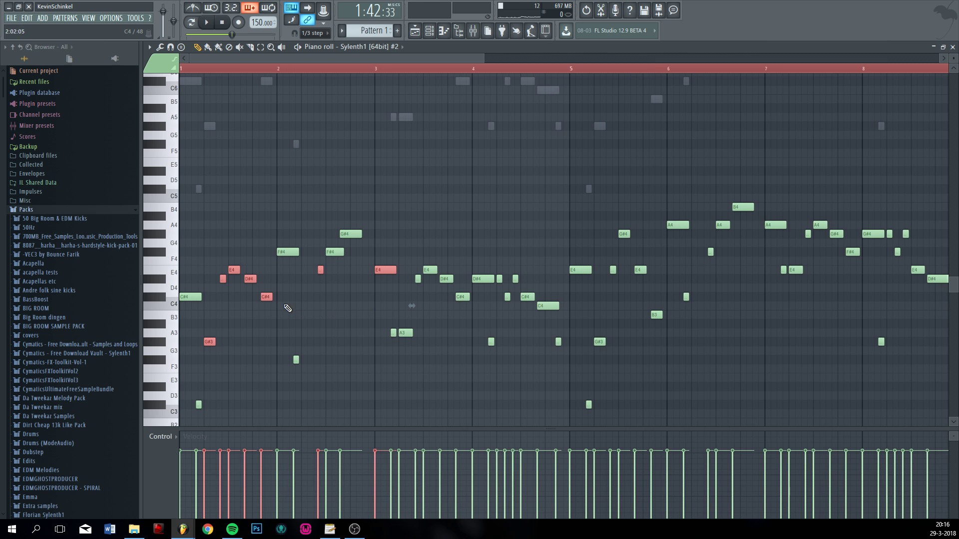
click(234, 325)
- Raise all C4 notes of the 16-bar sequence to C#4
ctrl+scroll(221, 321, down, 3)
drag(187, 308, 262, 303)
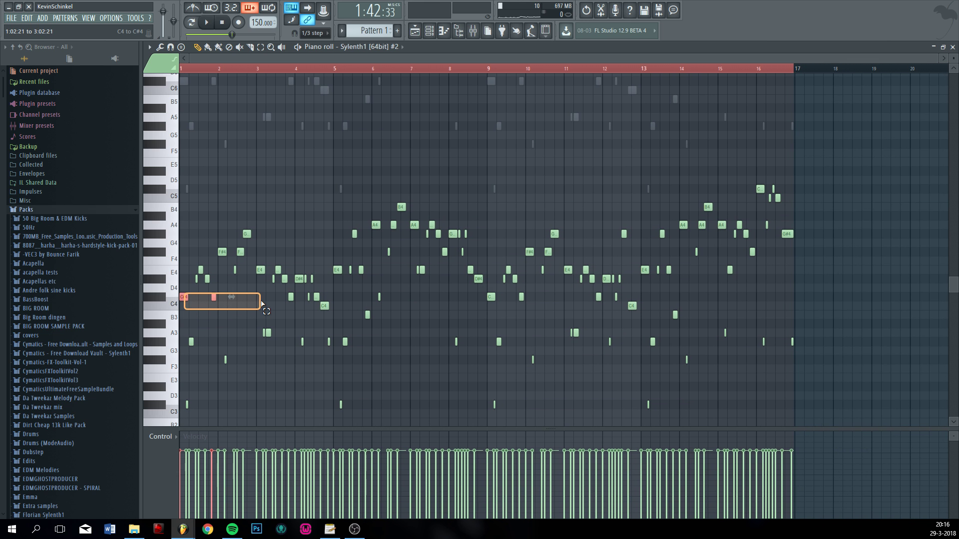
drag(187, 310, 919, 312)
ctrl+scroll(632, 320, up, 3)
ctrl+scroll(530, 315, up, 1)
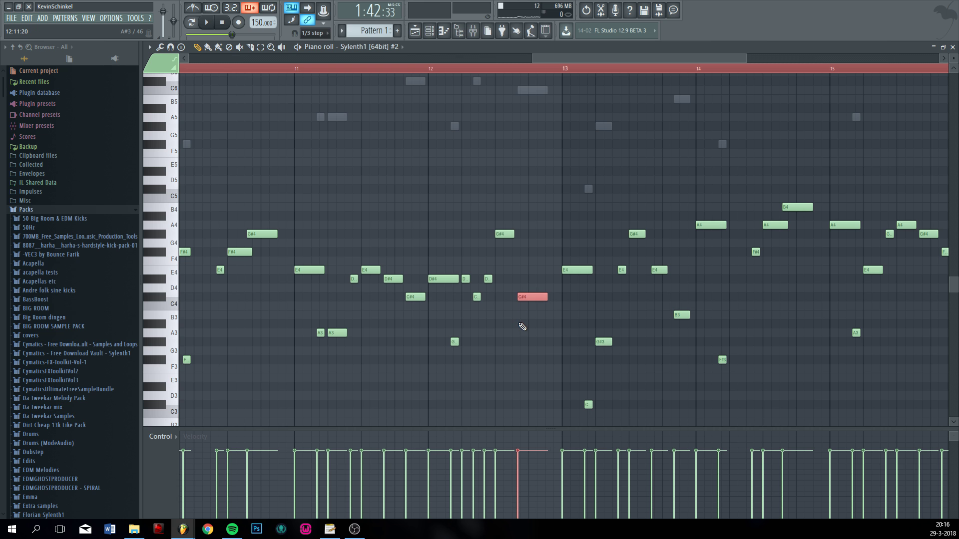
ctrl+scroll(521, 325, down, 4)
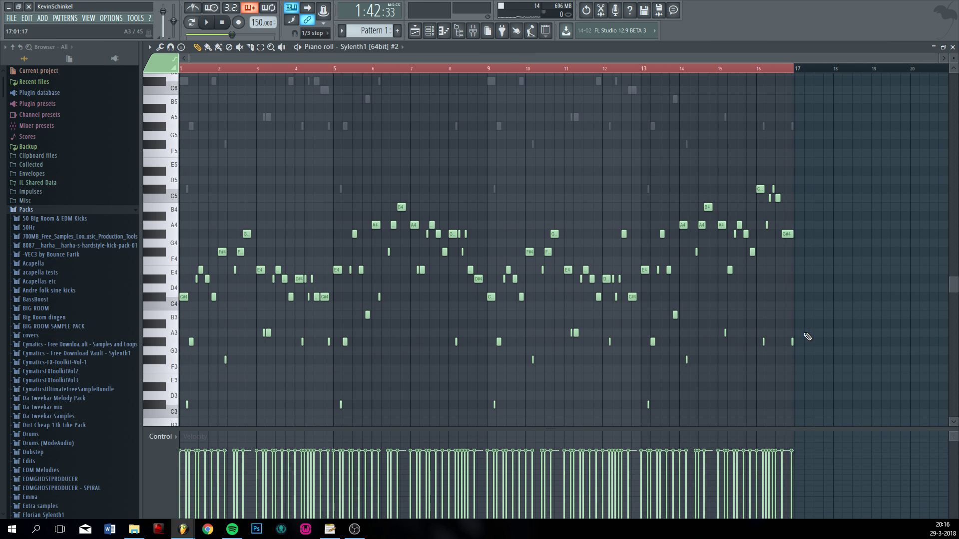
- Select all G#3 notes across the sequence, raise them to C#4 and clear the selection
drag(870, 350, 187, 344)
ctrl+scroll(242, 349, up, 5)
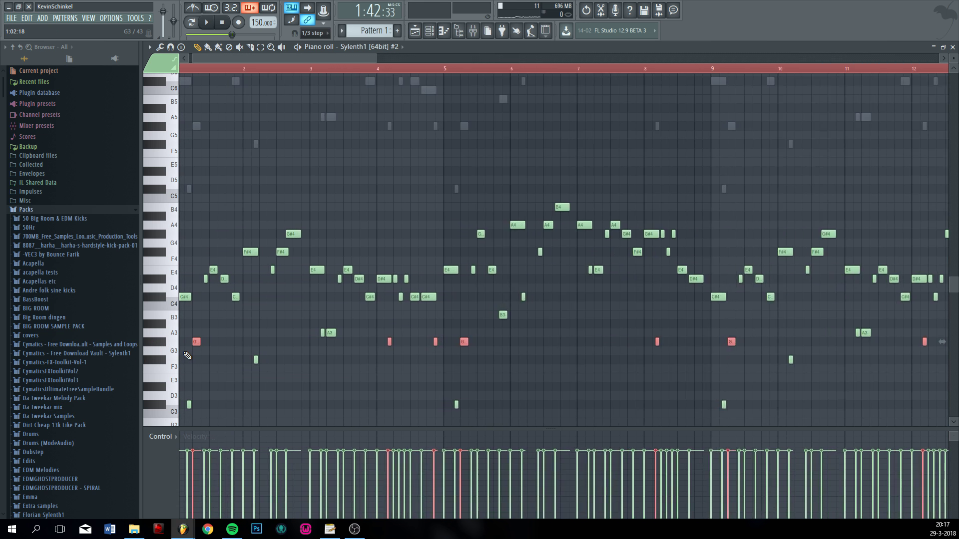
ctrl+scroll(294, 347, up, 4)
ctrl+scroll(360, 342, down, 6)
alt+scroll(424, 280, down, 4)
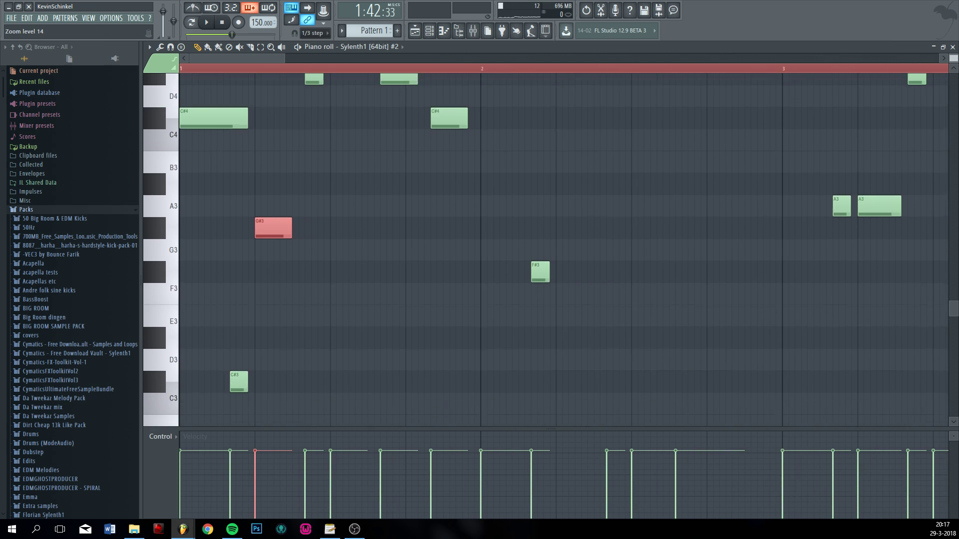
ctrl+scroll(273, 238, up, 3)
drag(253, 239, 251, 188)
ctrl+scroll(263, 244, down, 6)
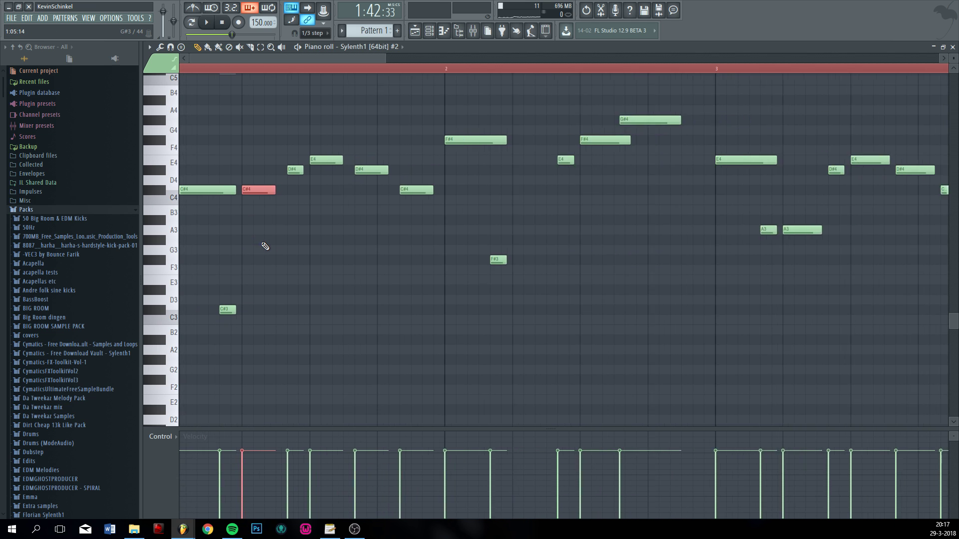
ctrl+click(264, 246)
- Lower the remaining D#4 and E4 notes of bar 1 so the bar's upper notes all sit on C#4
ctrl+scroll(267, 248, up, 5)
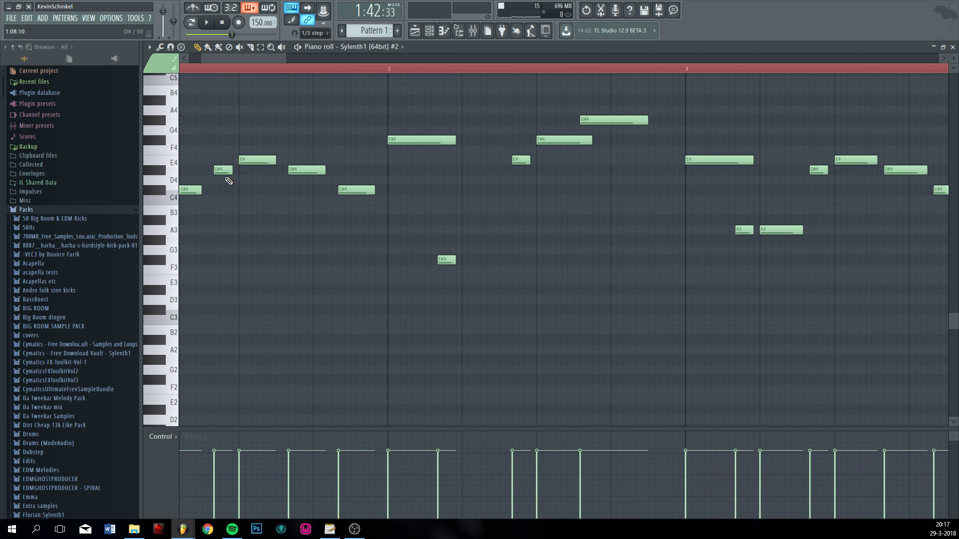
drag(209, 150, 357, 195)
drag(220, 169, 220, 190)
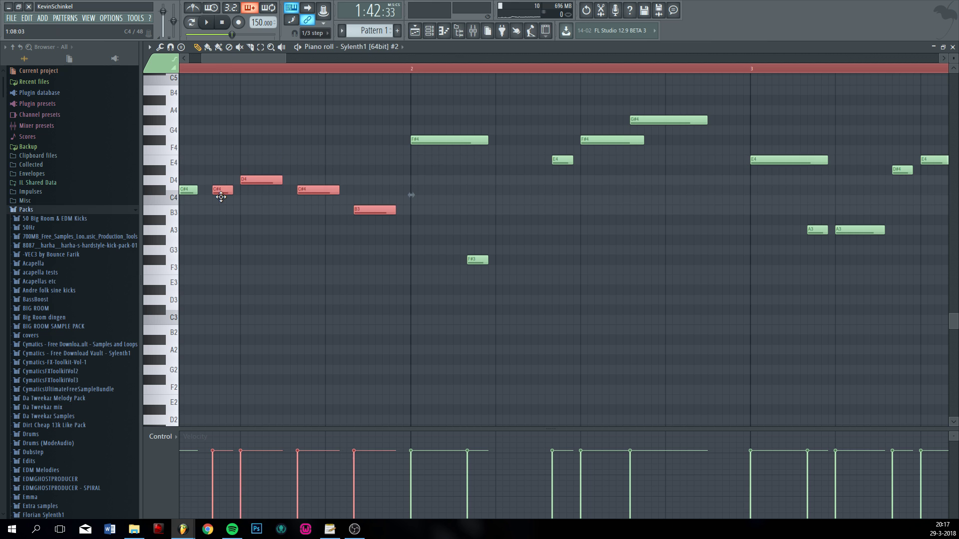
click(263, 216)
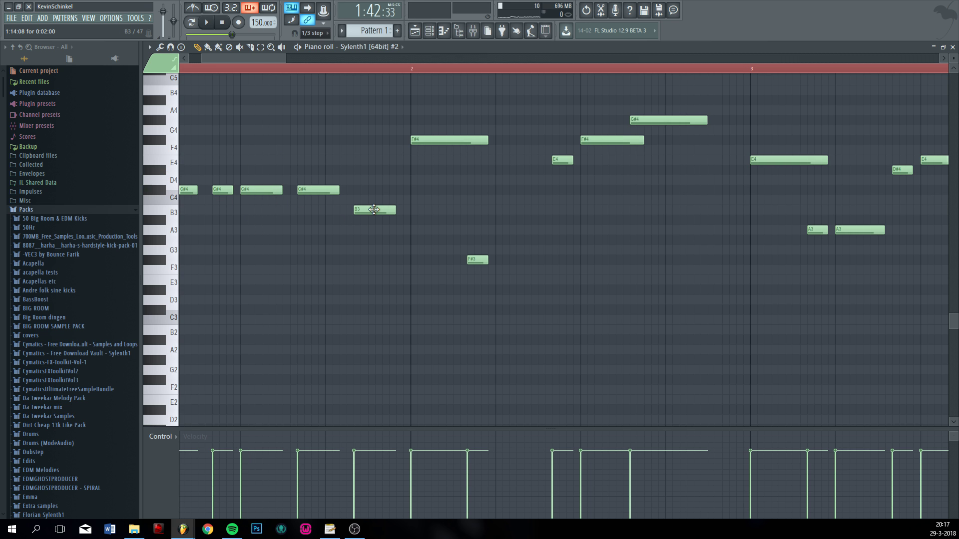
drag(374, 209, 374, 189)
ctrl+scroll(383, 233, down, 5)
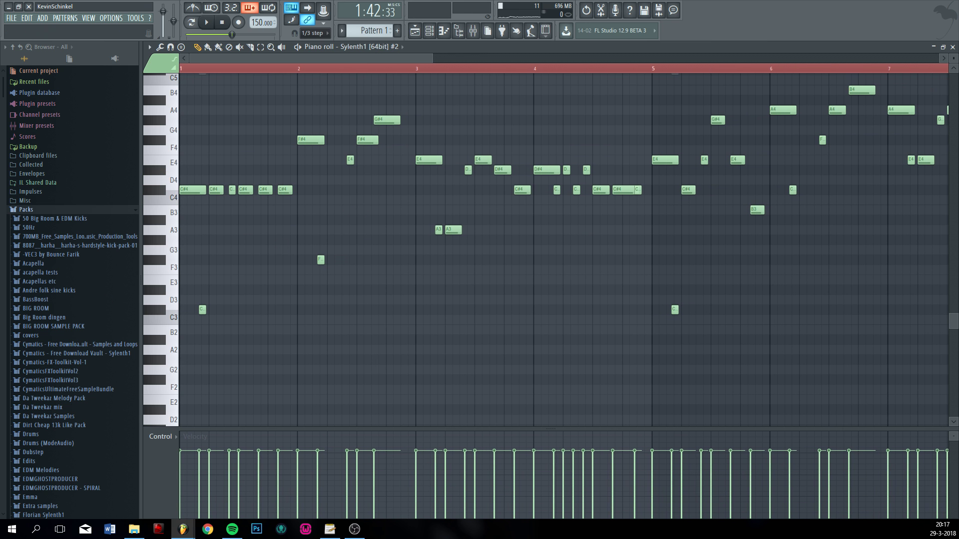
- Lower the first note and the short E4 note of bar 2 to C#4, and delete the leftover C#3 and F#3 notes
scroll(384, 182, up, 4)
drag(326, 139, 328, 192)
scroll(340, 260, down, 2)
ctrl+scroll(340, 263, down, 4)
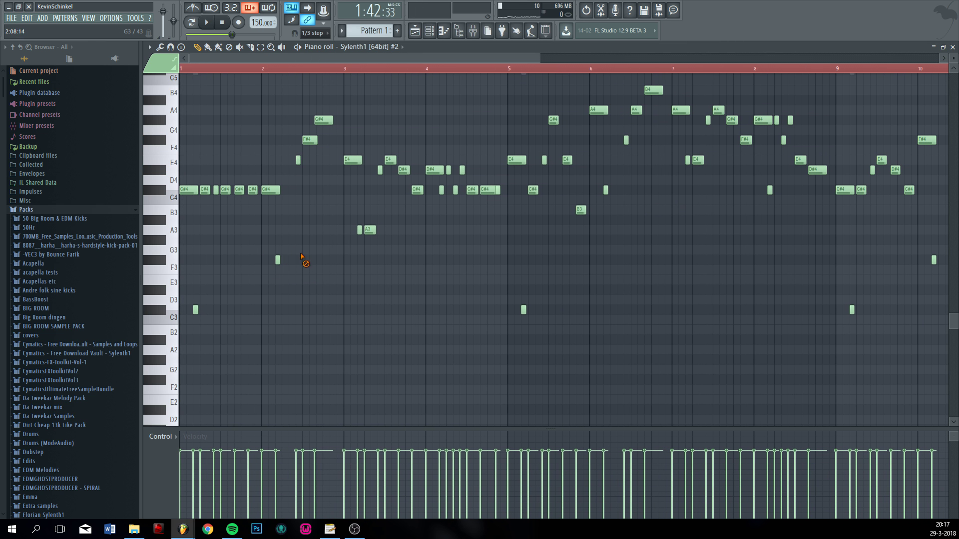
ctrl+scroll(465, 315, down, 4)
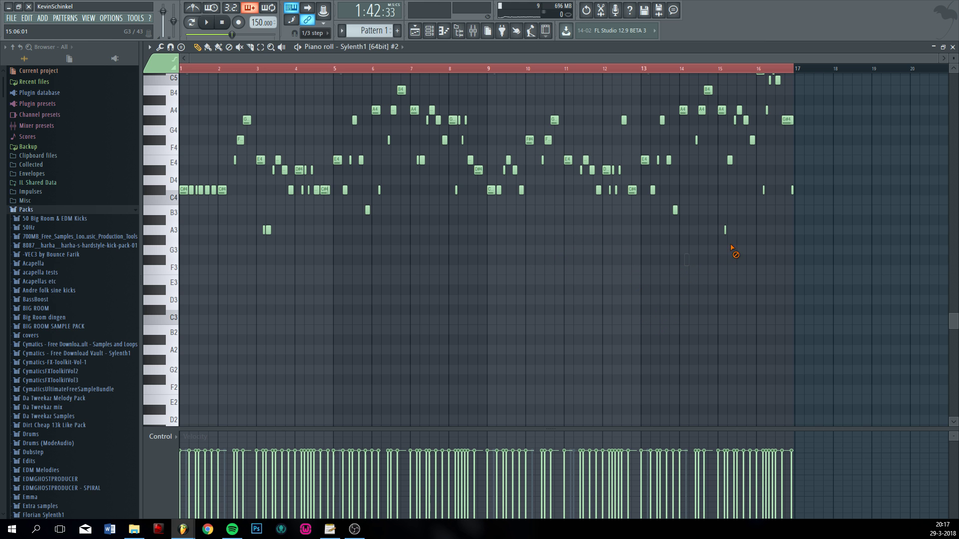
ctrl+scroll(237, 272, up, 5)
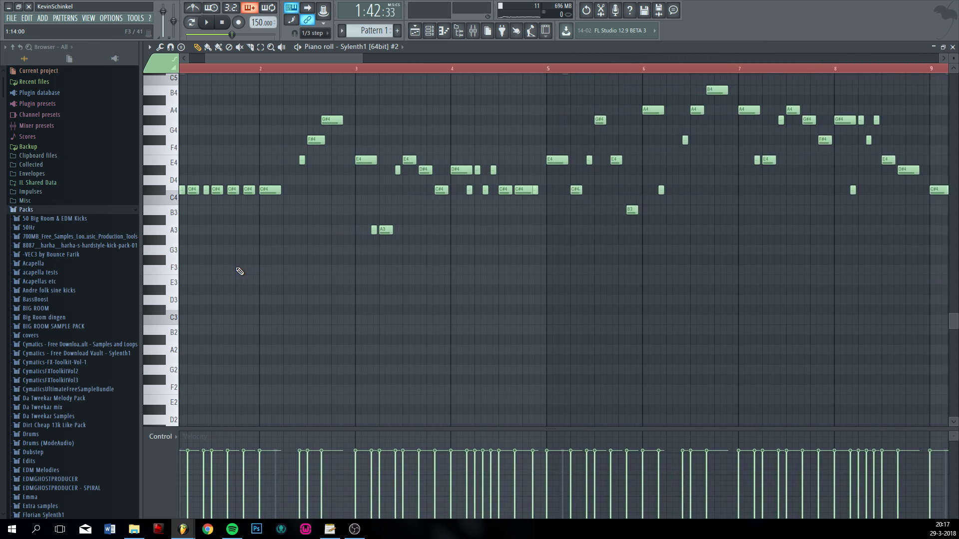
ctrl+scroll(433, 259, down, 3)
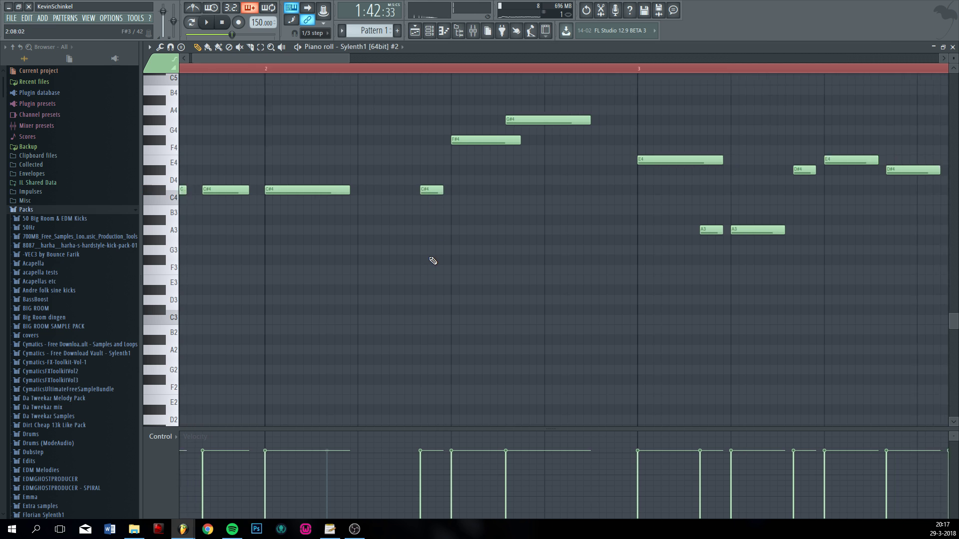
- Play the bass notes in pattern mode and raise the first note of bar 2 to E4
key(space)
ctrl+scroll(210, 185, up, 1)
ctrl+scroll(211, 184, up, 1)
key(space)
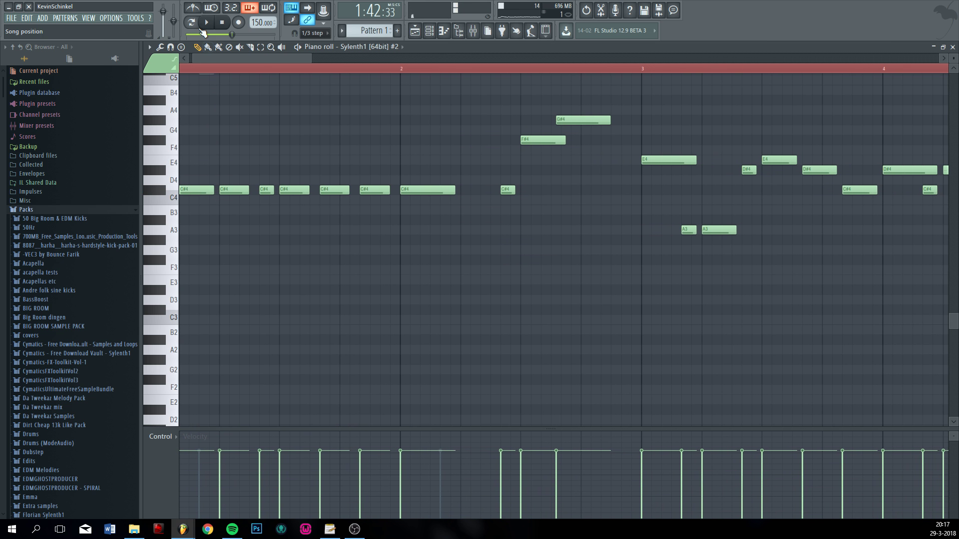
click(192, 23)
key(space)
ctrl+scroll(332, 287, down, 3)
key(space)
ctrl+scroll(313, 236, up, 4)
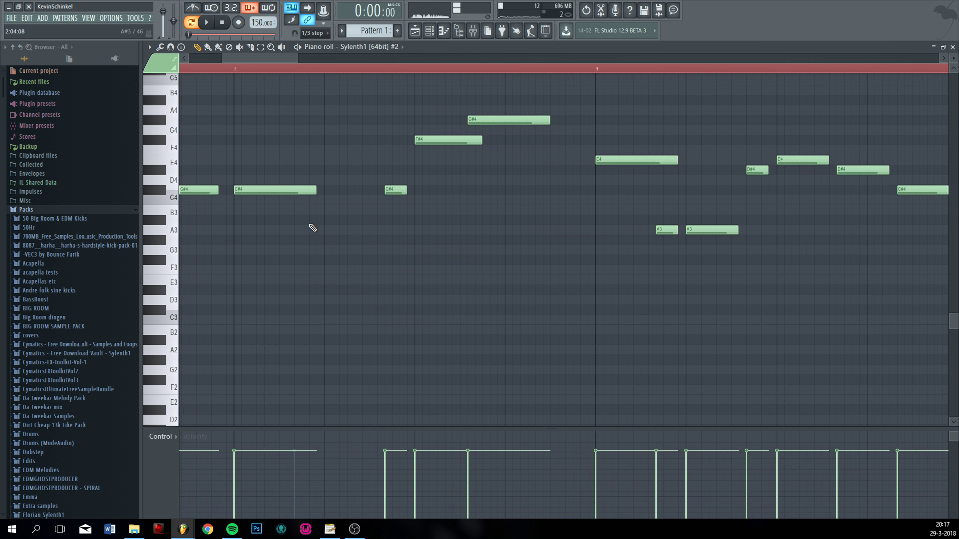
drag(278, 190, 275, 159)
key(space)
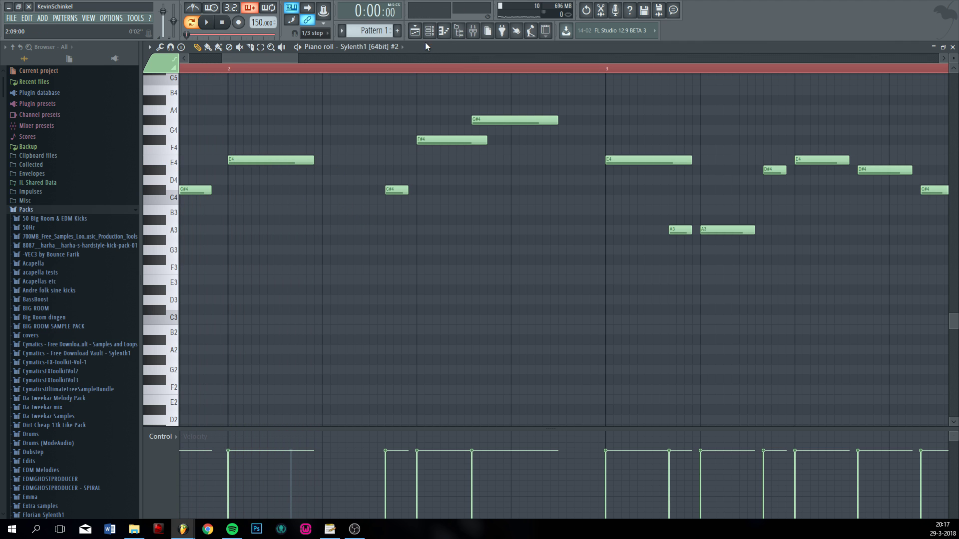
- Play the song with Pitcher open and set the playlist's playback position to just before bar 65
click(483, 30)
click(879, 95)
key(space)
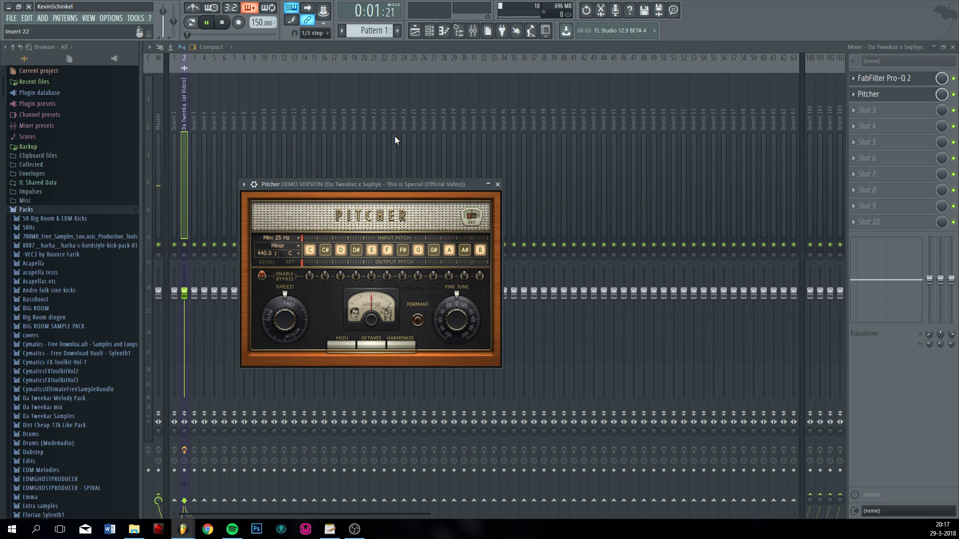
click(415, 31)
click(496, 68)
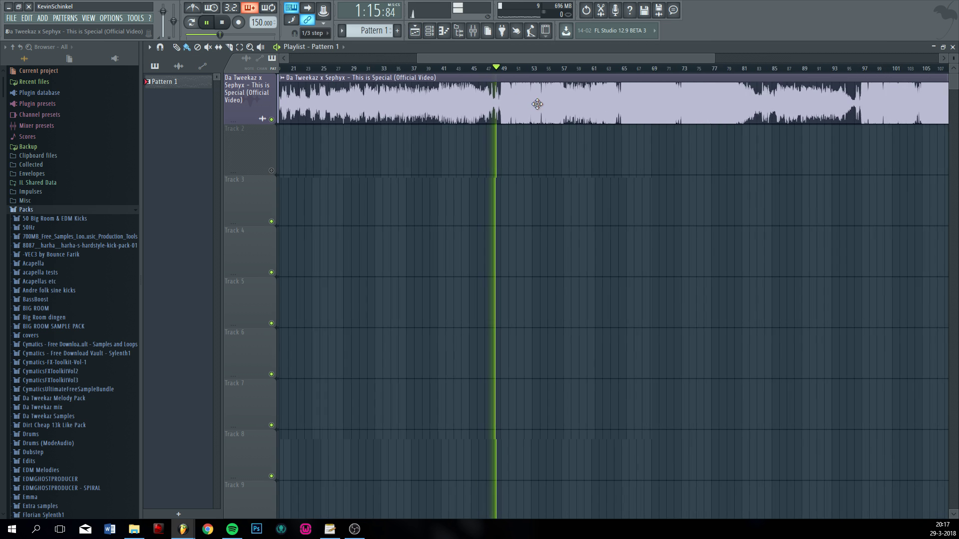
scroll(537, 104, up, 3)
key(space)
click(680, 69)
drag(671, 74, 680, 76)
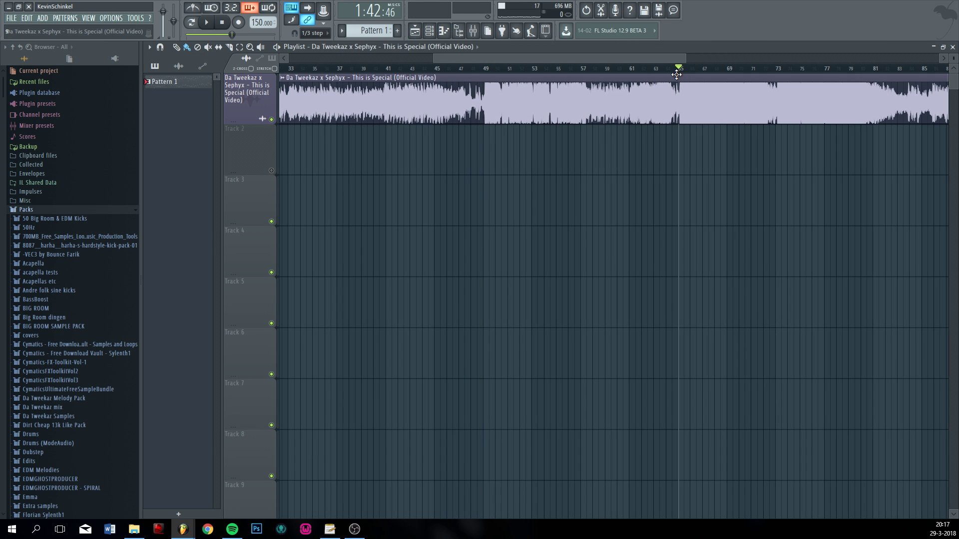
key(ctrl+z)
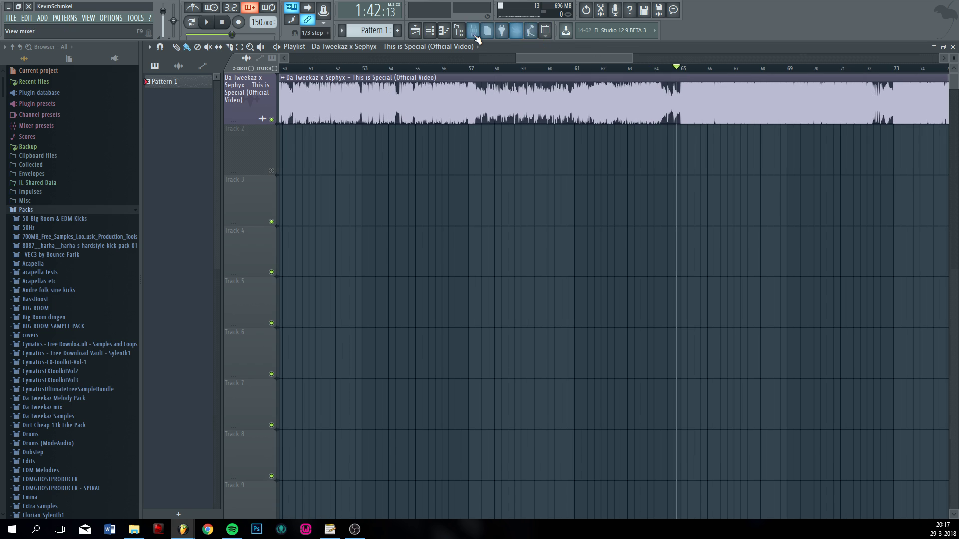
- Reopen Pitcher on the reference track's mixer insert and play the passage to read its bass pitches
click(473, 31)
click(879, 93)
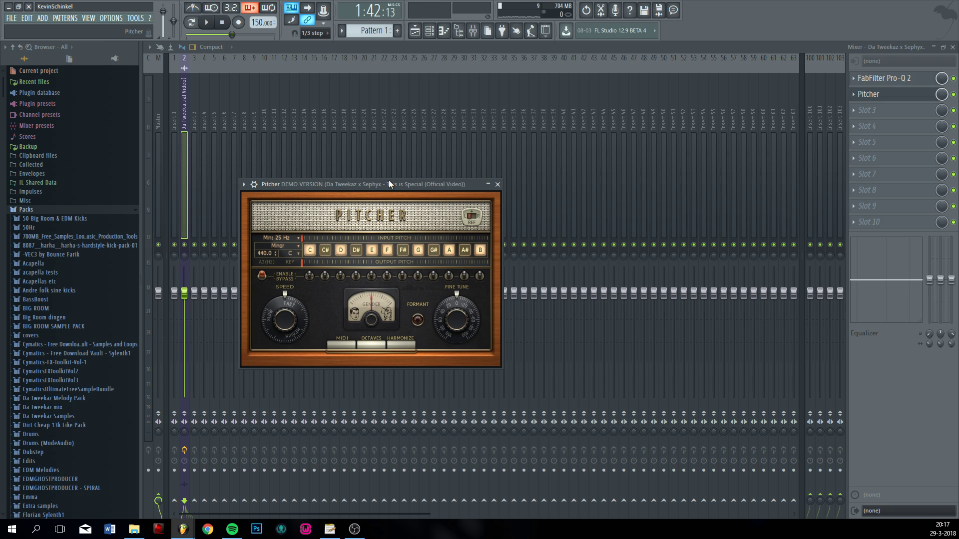
drag(409, 185, 487, 106)
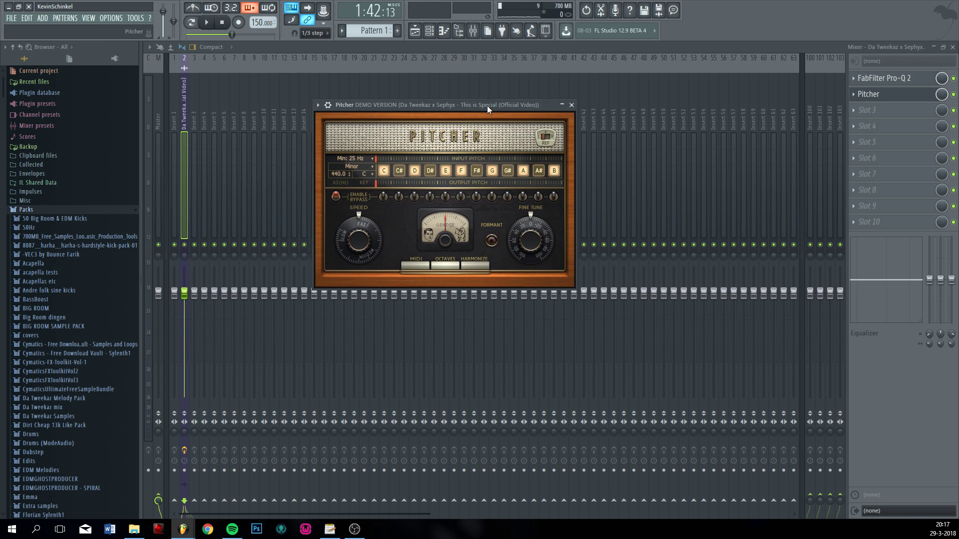
key(space)
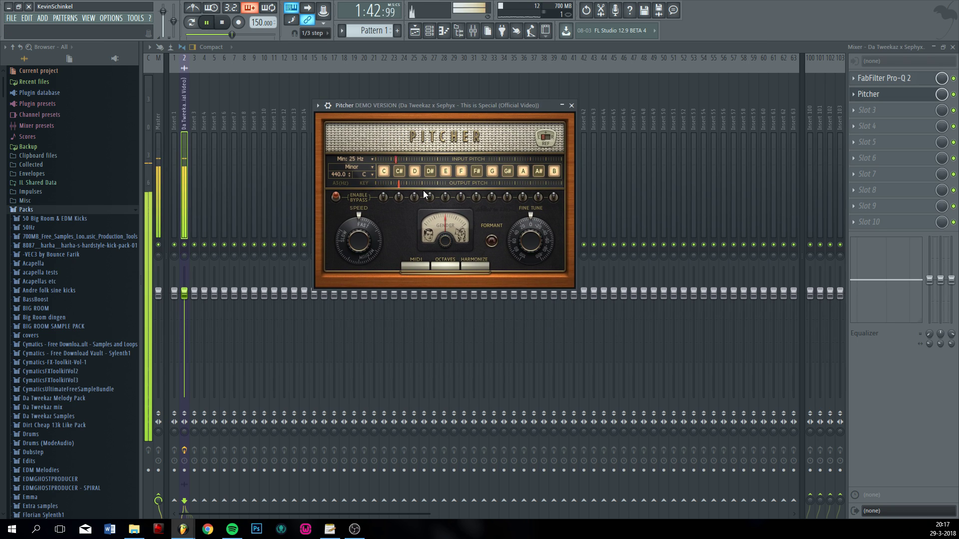
key(space)
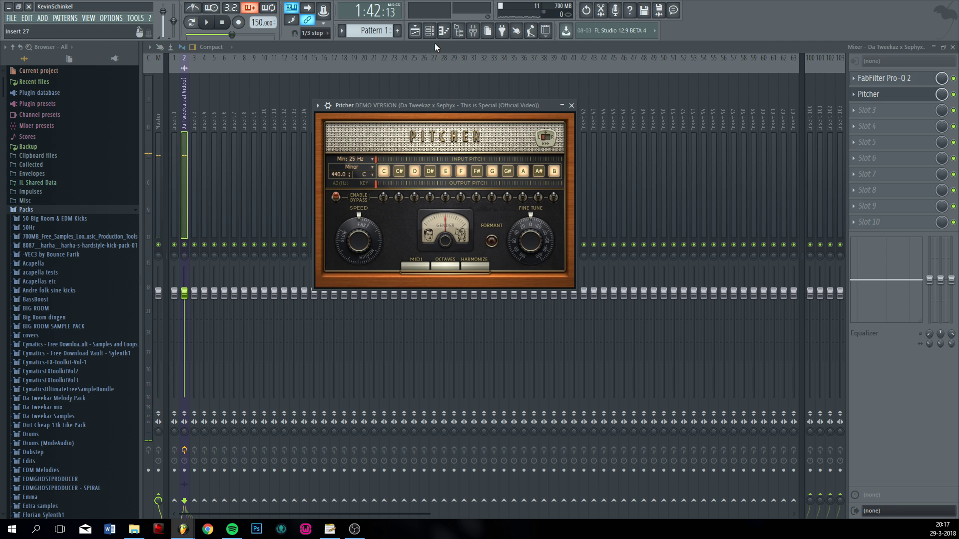
- Open the Sylenth1 #2 piano roll, lower the last three notes of bar 1 to E3 and play the pattern
click(429, 31)
click(656, 136)
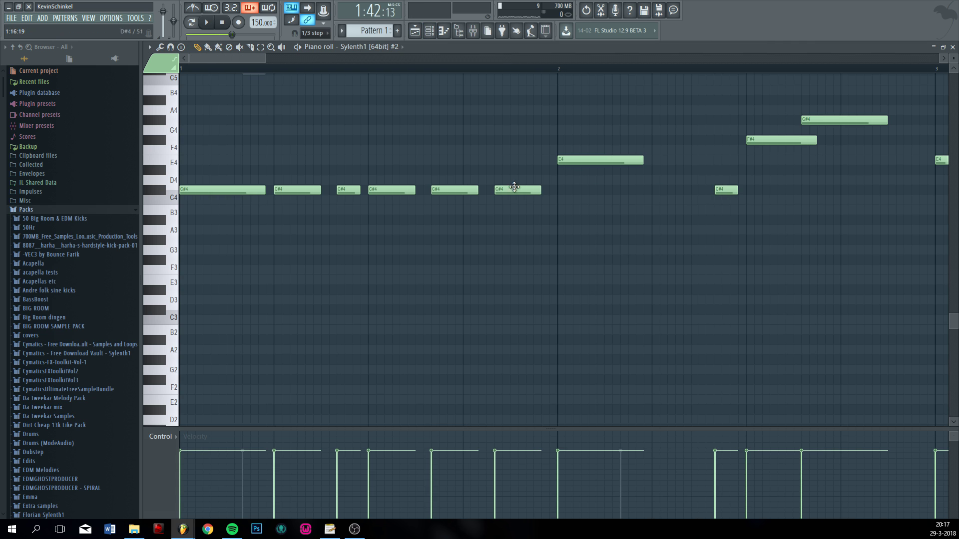
key(space)
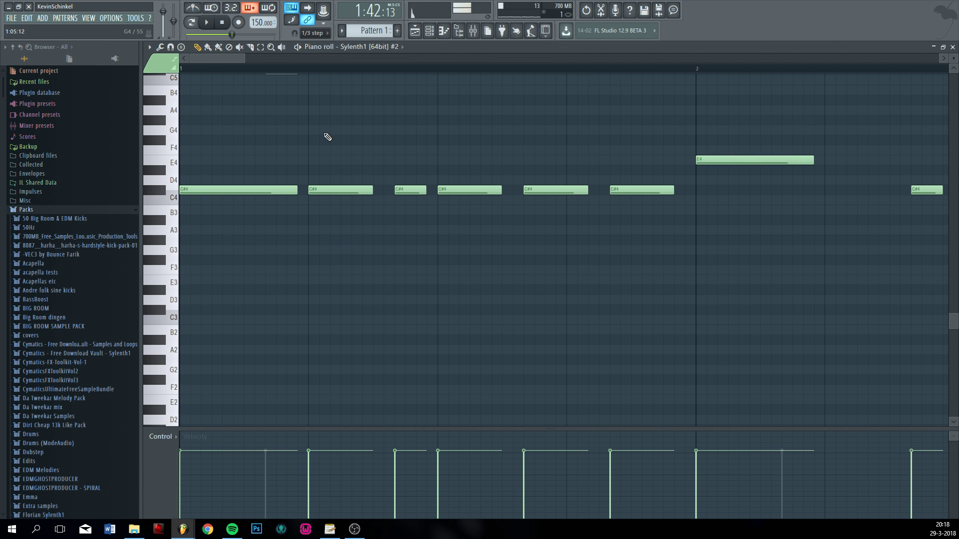
key(space)
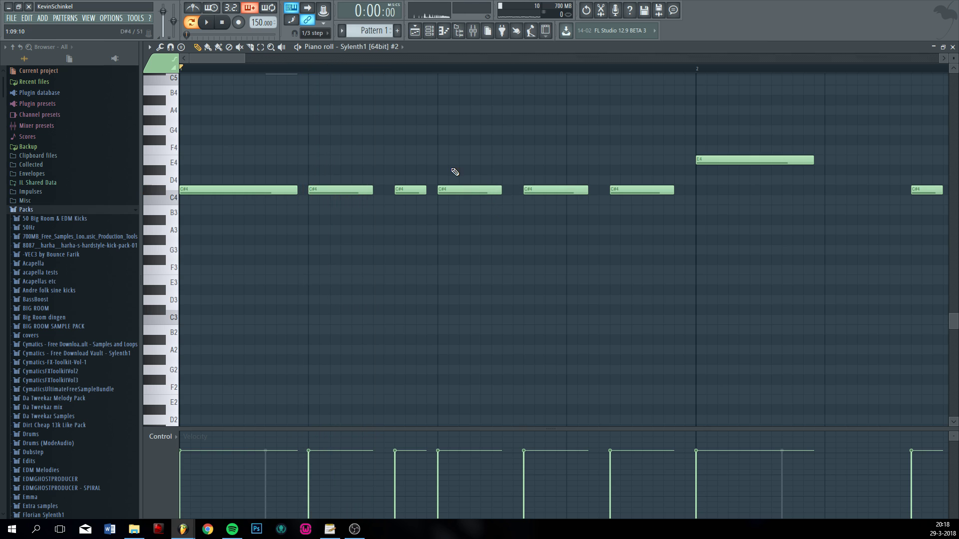
drag(453, 167, 620, 204)
drag(475, 191, 471, 280)
key(space)
scroll(509, 270, down, 4)
key(space)
ctrl+click(523, 250)
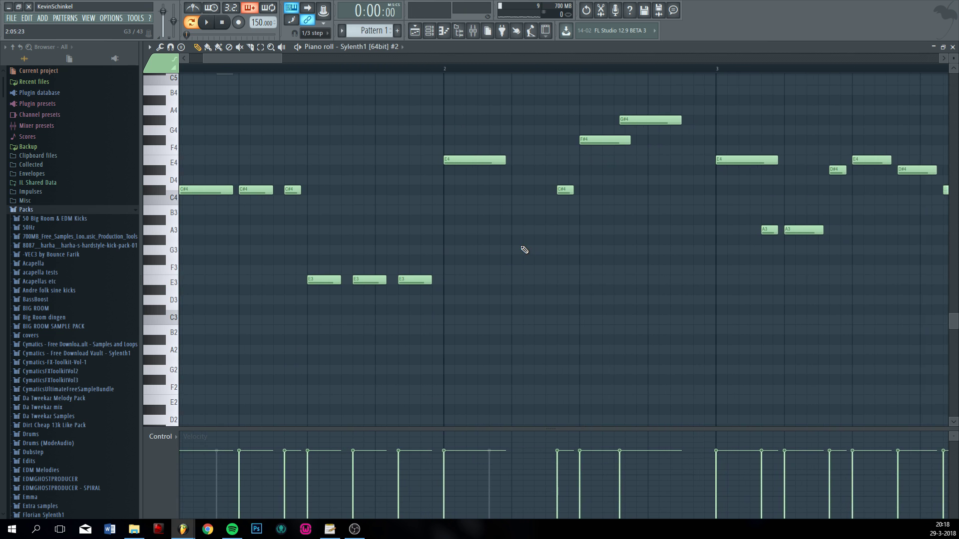
- Lower the first note of bar 2 to A3 and play the pattern to check it
scroll(524, 245, up, 2)
drag(430, 162, 428, 242)
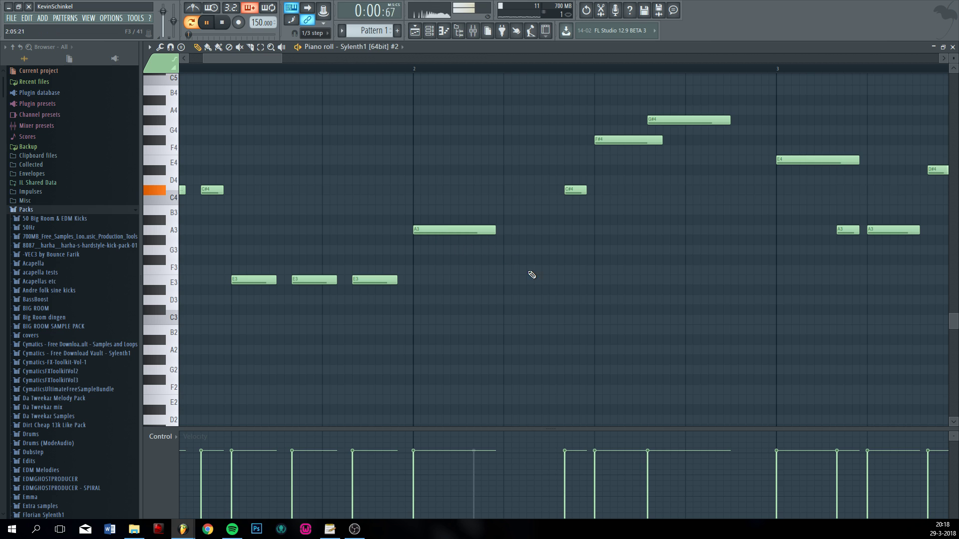
scroll(548, 288, up, 2)
key(space)
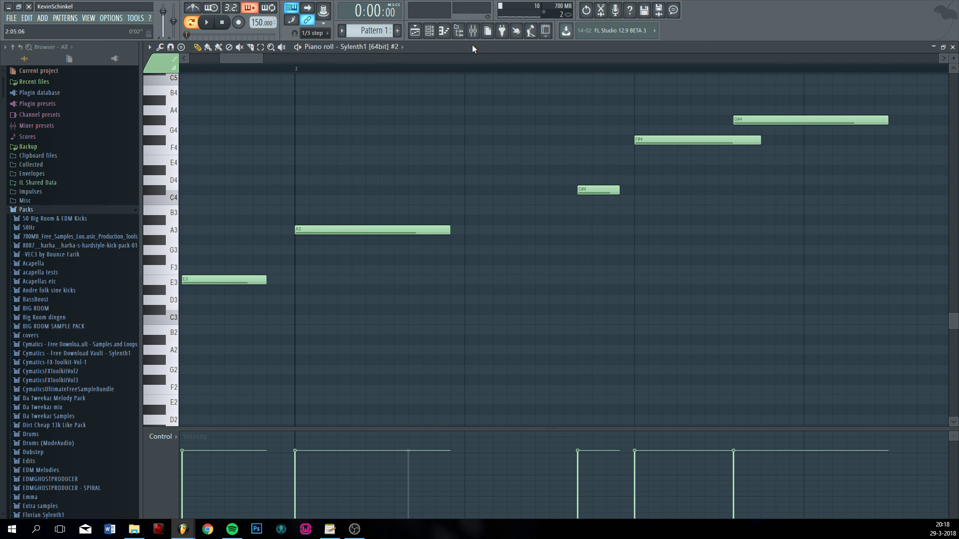
- Select a time range in the playlist starting at bar 65, where the reference track's drop begins
click(473, 30)
click(891, 95)
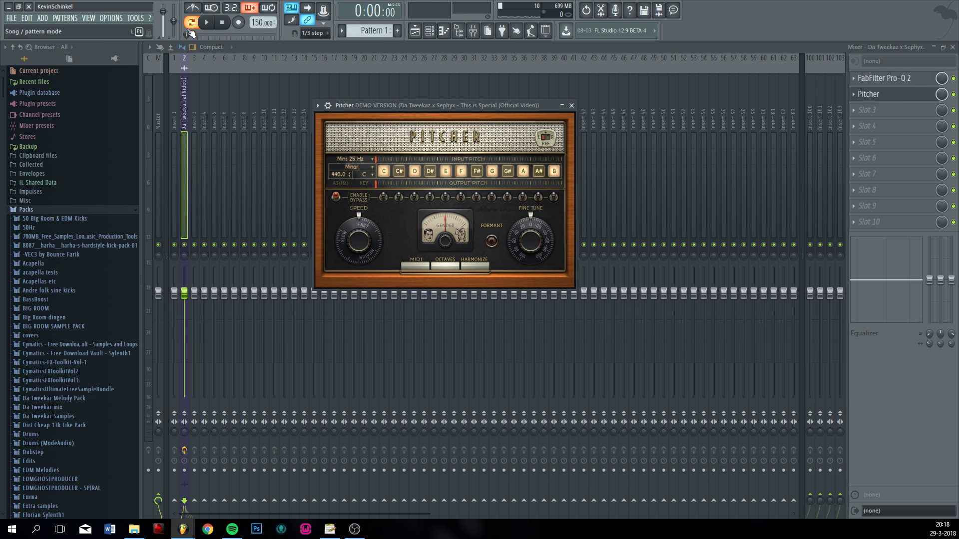
click(415, 31)
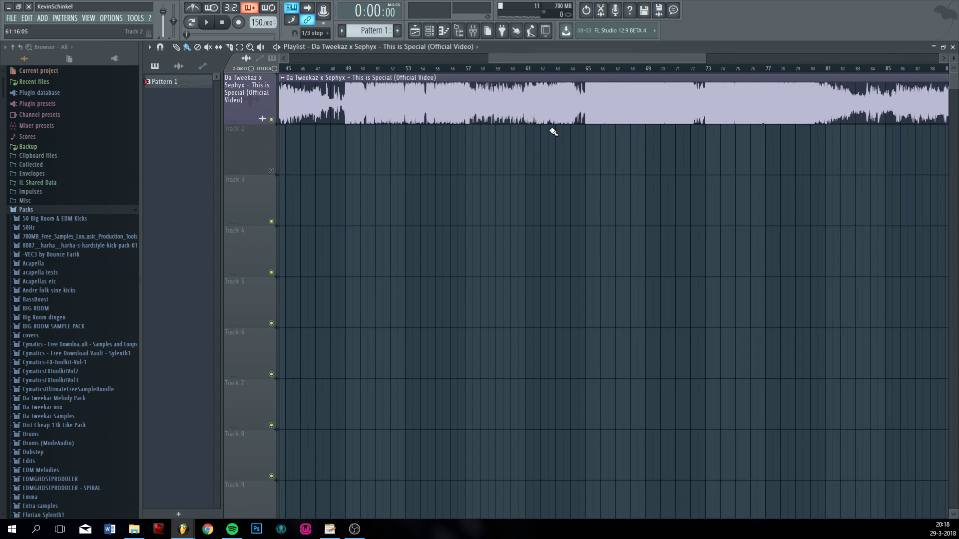
scroll(601, 84, up, 3)
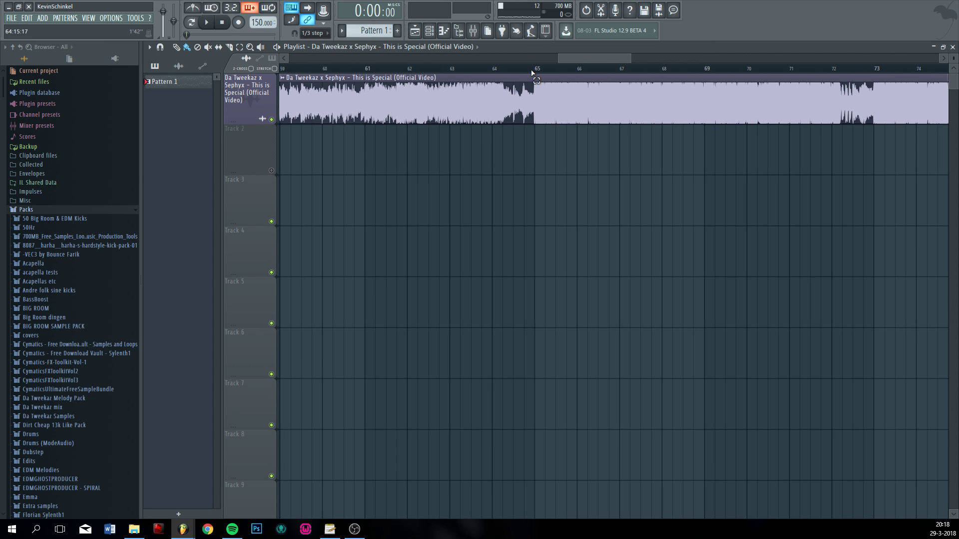
drag(533, 70, 839, 80)
scroll(799, 92, up, 3)
scroll(449, 105, left, 3)
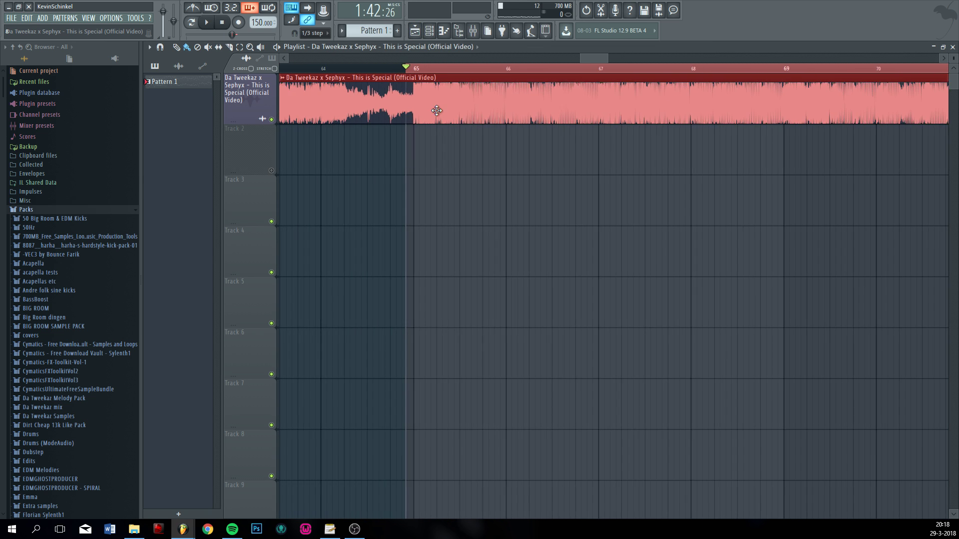
- Play the song from bar 65 with Pitcher open on the reference track's insert to read its bass pitches
scroll(431, 108, up, 3)
drag(399, 69, 410, 70)
key(space)
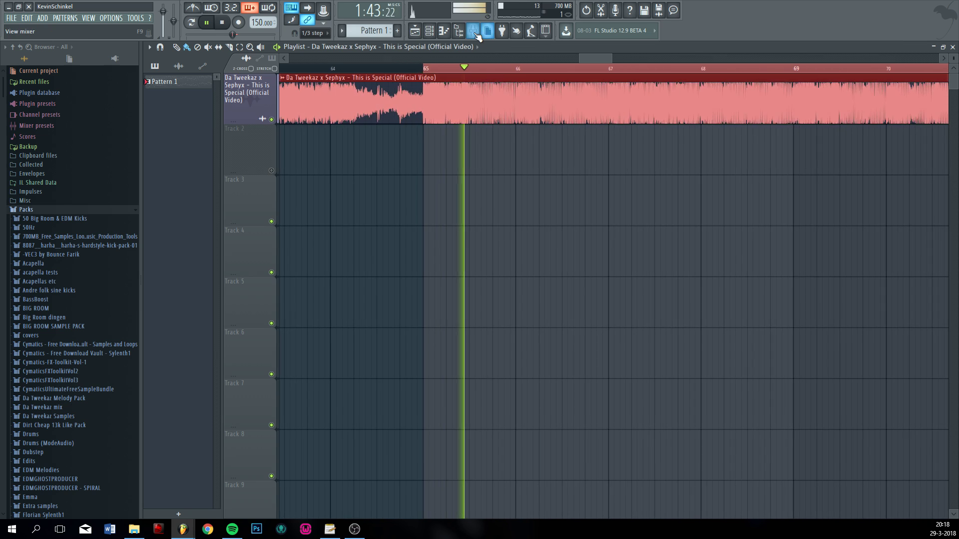
key(F9)
click(909, 97)
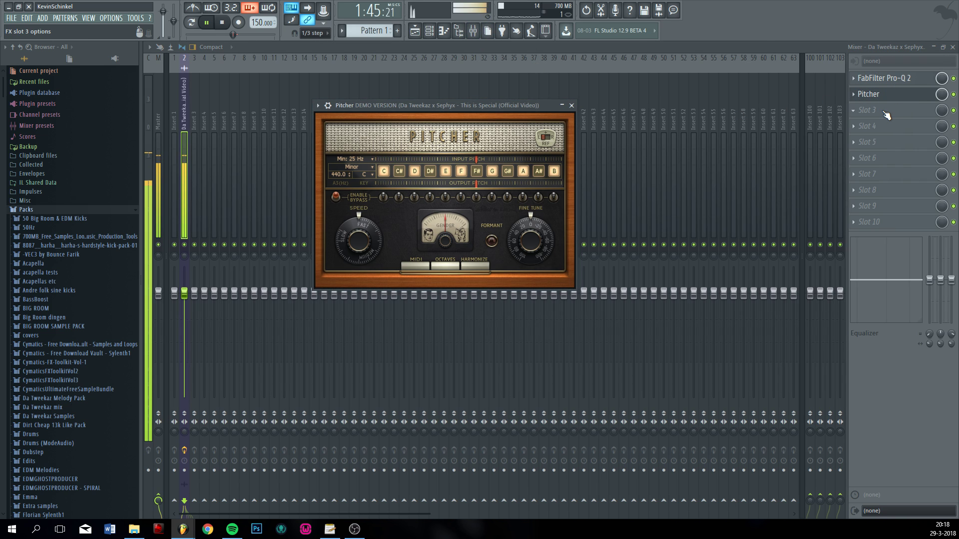
- Open the Sylenth1 #2 piano roll, lower the first note of bar 2 to F#3 and play the pattern
key(F6)
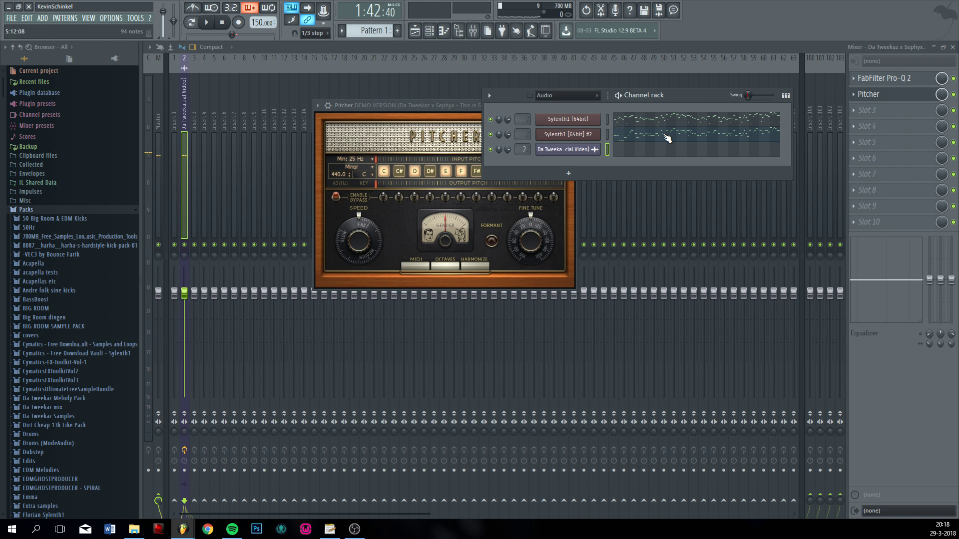
click(625, 136)
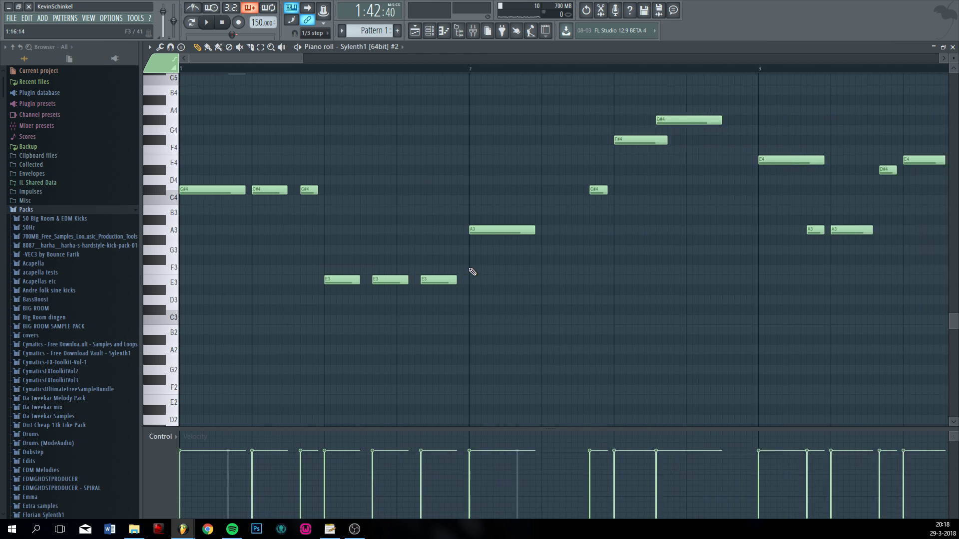
scroll(439, 268, up, 2)
drag(401, 230, 398, 261)
key(space)
scroll(561, 306, down, 3)
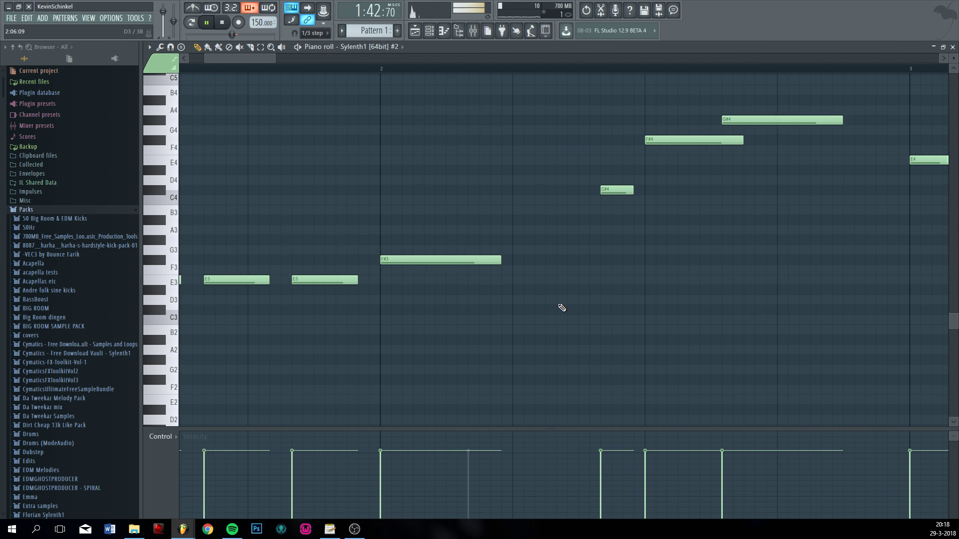
scroll(554, 260, up, 2)
key(space)
- Lower the second note of bar 2 to F#3 and play the pattern to check it
drag(528, 190, 556, 260)
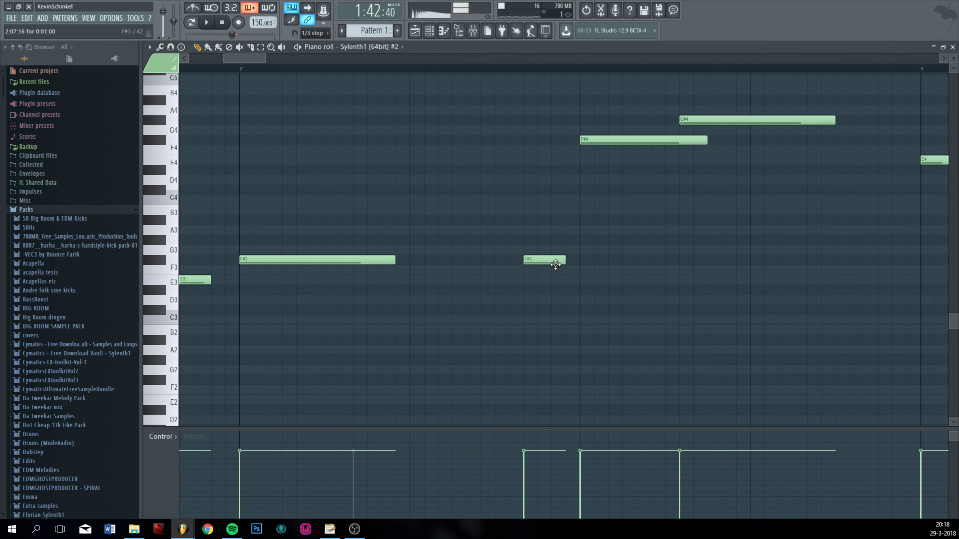
scroll(524, 224, down, 4)
key(space)
scroll(452, 216, down, 1)
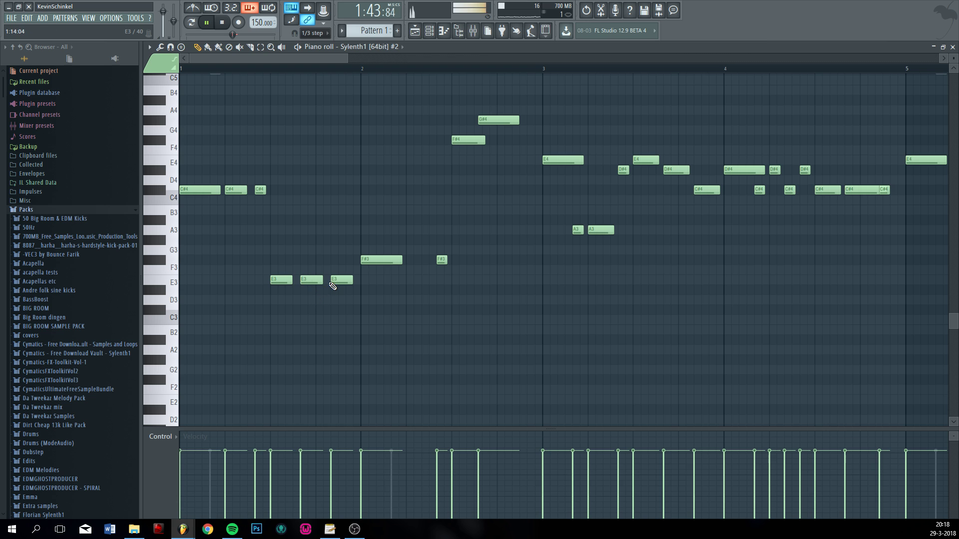
key(space)
scroll(495, 265, up, 2)
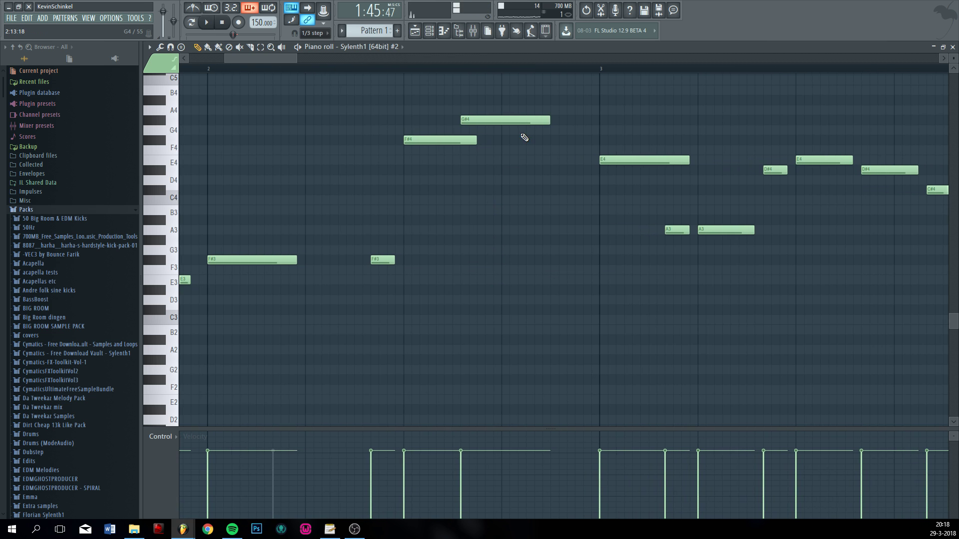
- Replace the last two notes of bar 2 in Sylenth1 #2 with one lengthened F#3 note
ctrl+drag(537, 116, 456, 262)
key(ctrl+d)
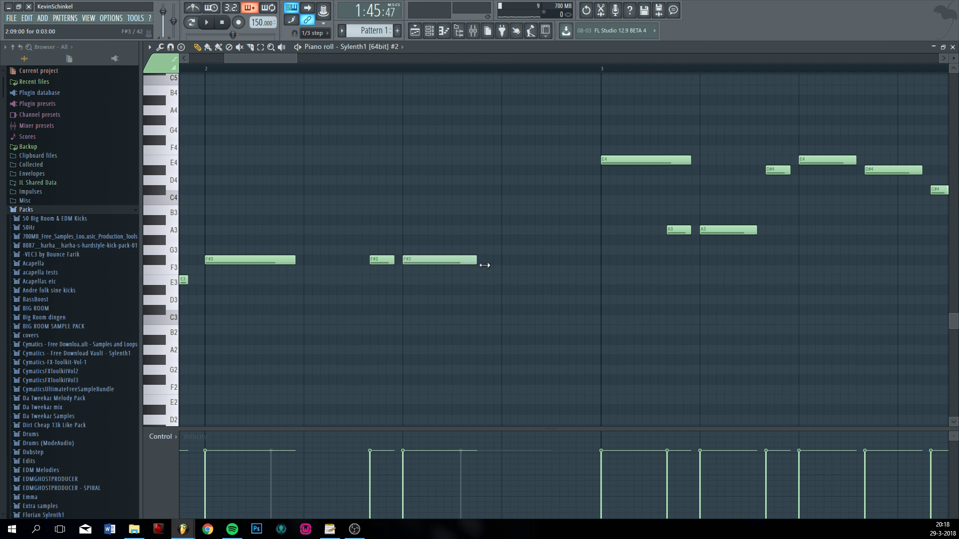
key(ctrl+x)
key(ctrl+z)
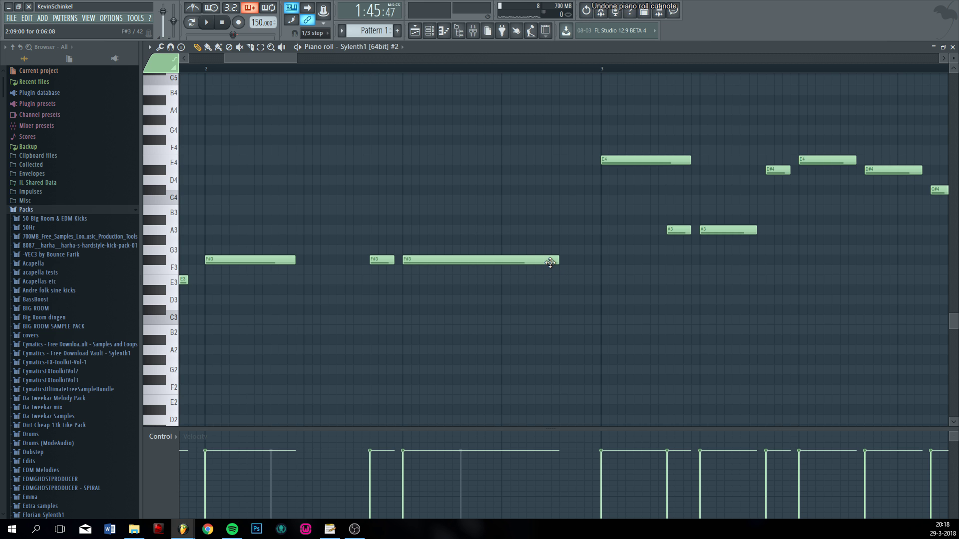
key(ctrl+z)
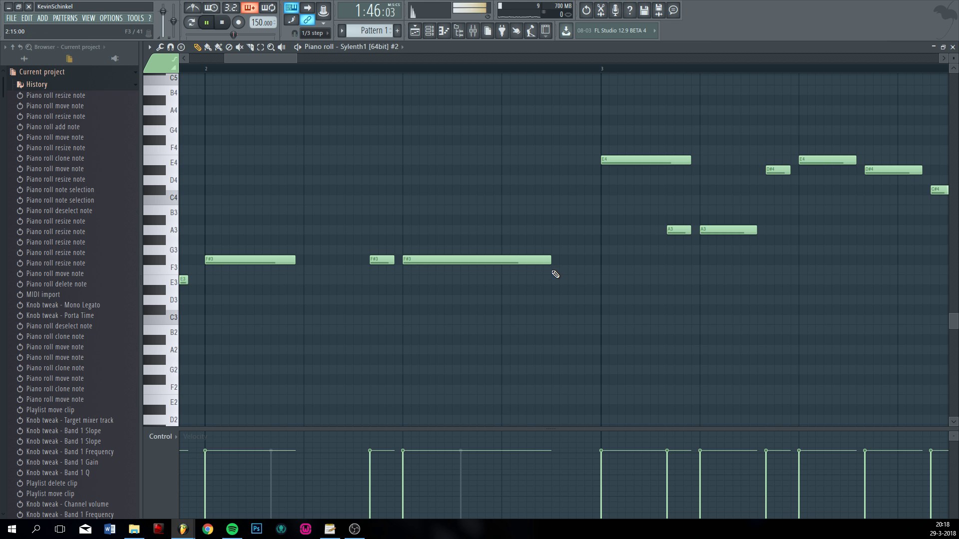
- Play the pattern and check the edited bass notes of bars 1 and 2 against the melody
scroll(552, 271, down, 3)
scroll(510, 293, up, 3)
scroll(518, 267, up, 5)
scroll(477, 246, up, 3)
scroll(475, 245, down, 2)
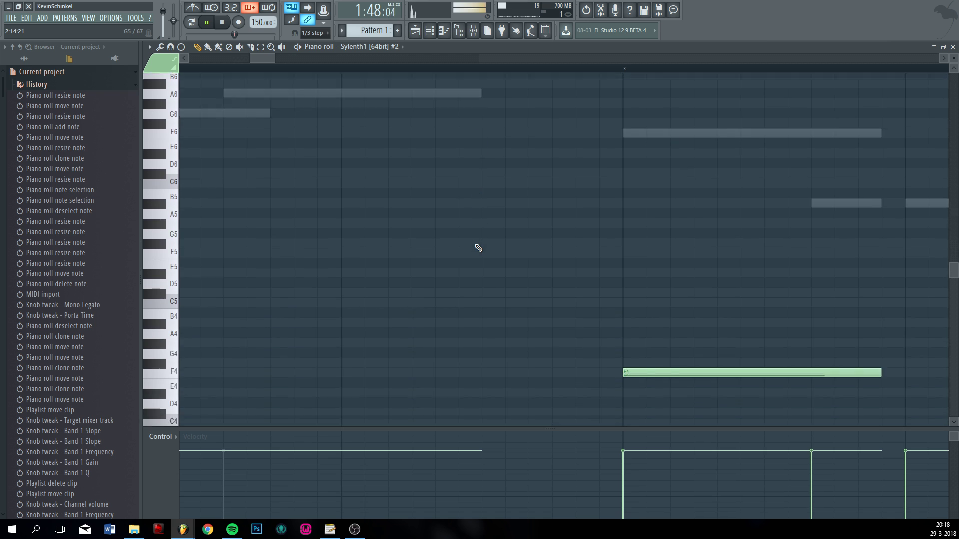
scroll(475, 245, down, 4)
scroll(476, 245, down, 6)
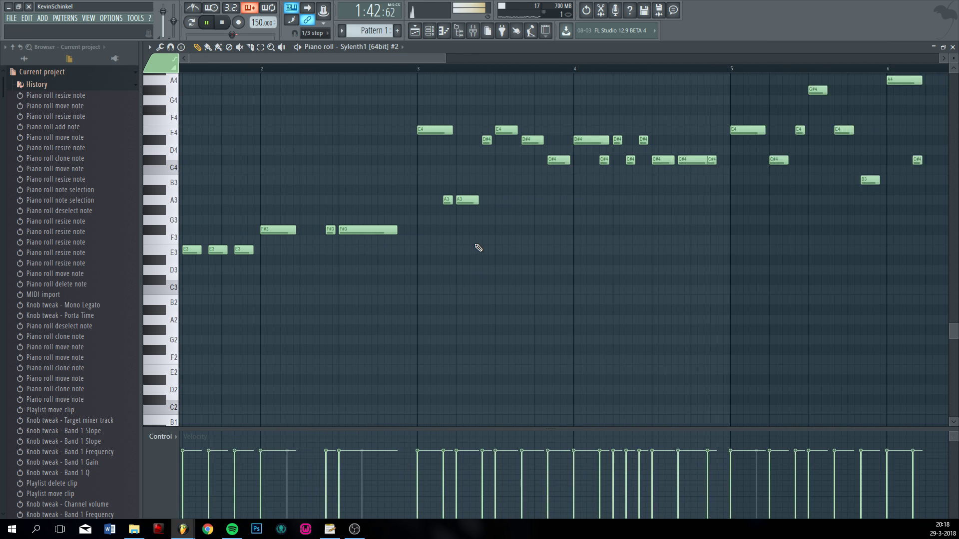
scroll(479, 247, down, 2)
key(space)
- Place a Pattern 1 clip on Track 2 at bar 65, unmute the track and play it with the song
key(F5)
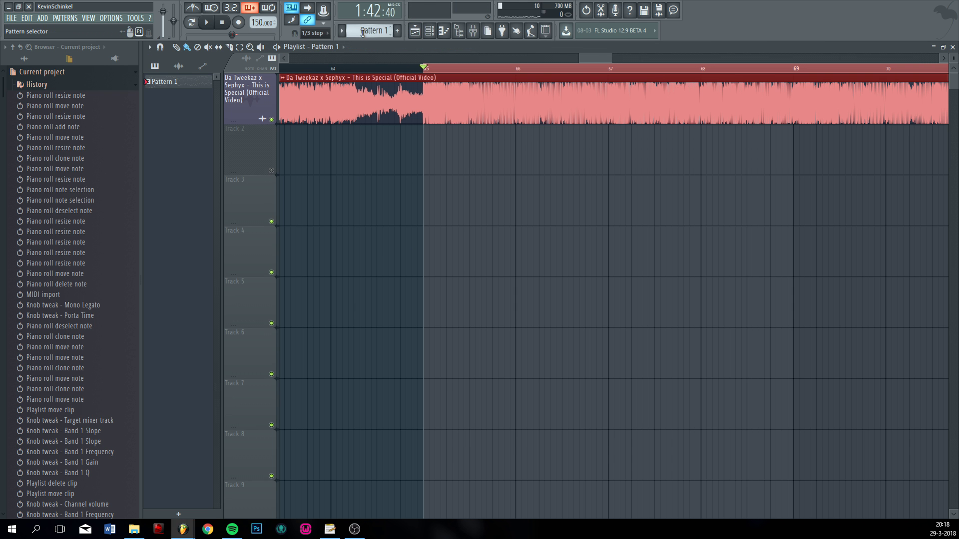
click(431, 158)
scroll(435, 158, up, 3)
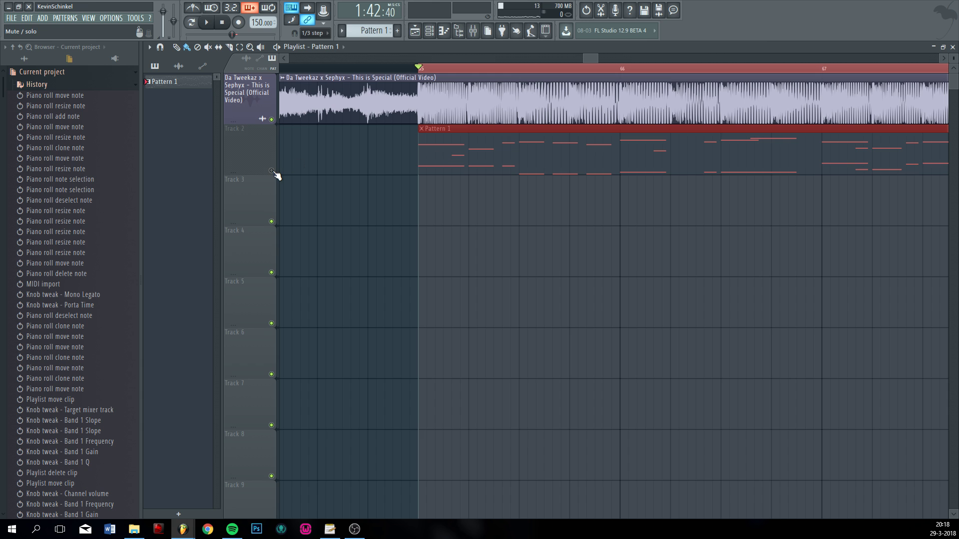
key(space)
key(space)
scroll(435, 185, up, 4)
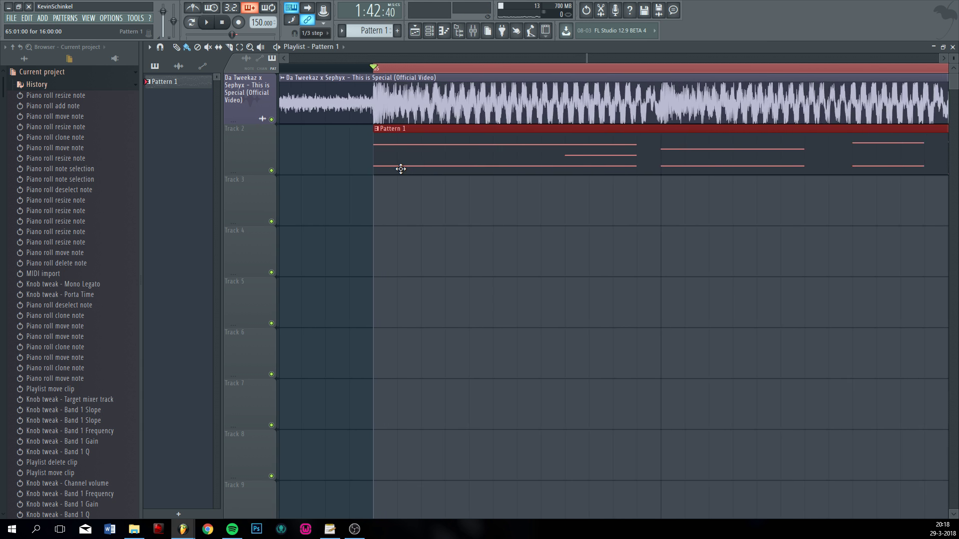
scroll(401, 169, up, 2)
key(space)
- Review bars 3 and 4 in the Sylenth1 #2 piano roll and reopen Pitcher on the reference track's mixer insert
double_click(450, 134)
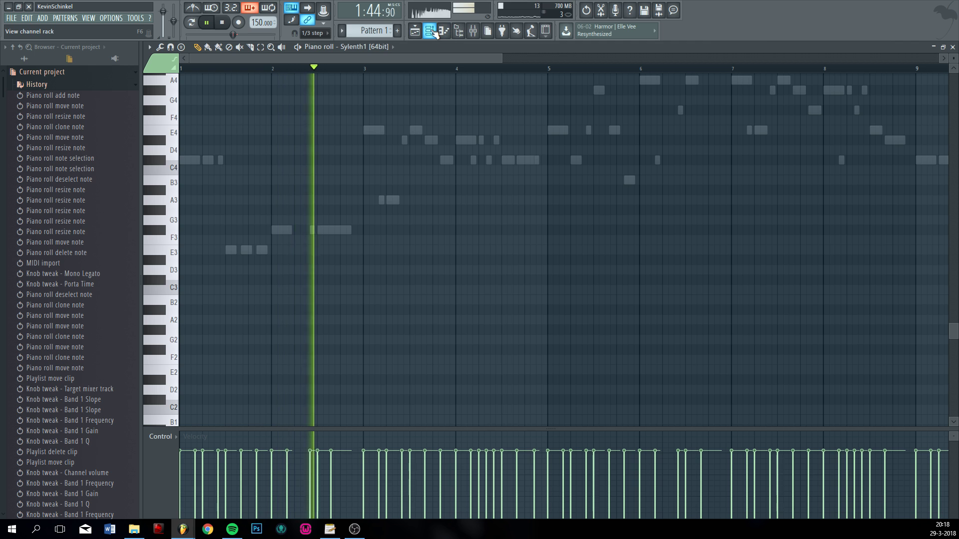
scroll(428, 188, up, 3)
key(space)
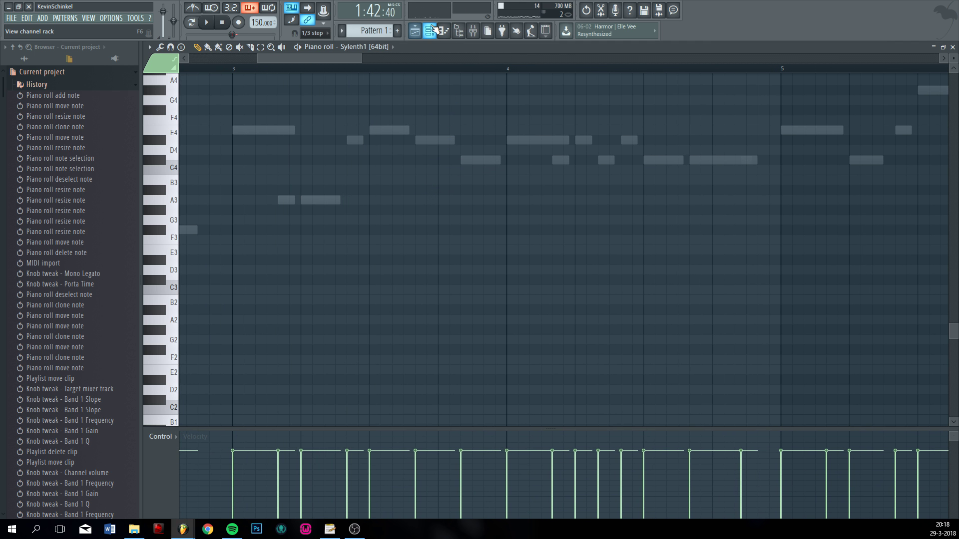
click(431, 31)
click(655, 139)
scroll(415, 208, down, 3)
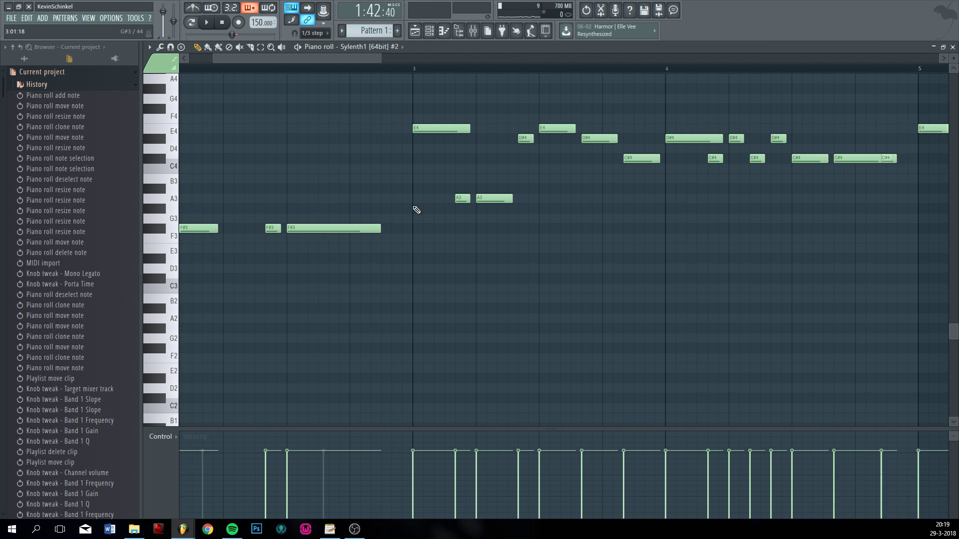
click(475, 31)
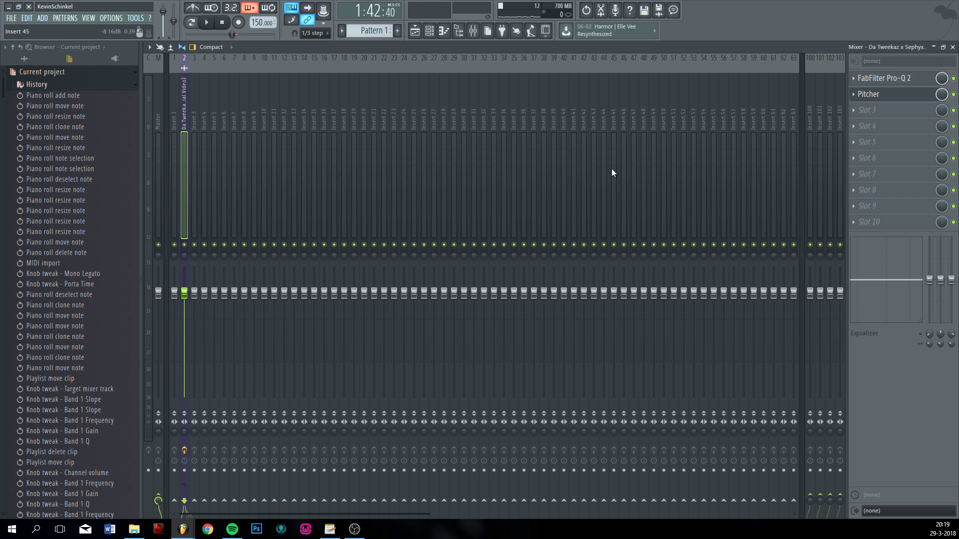
click(894, 95)
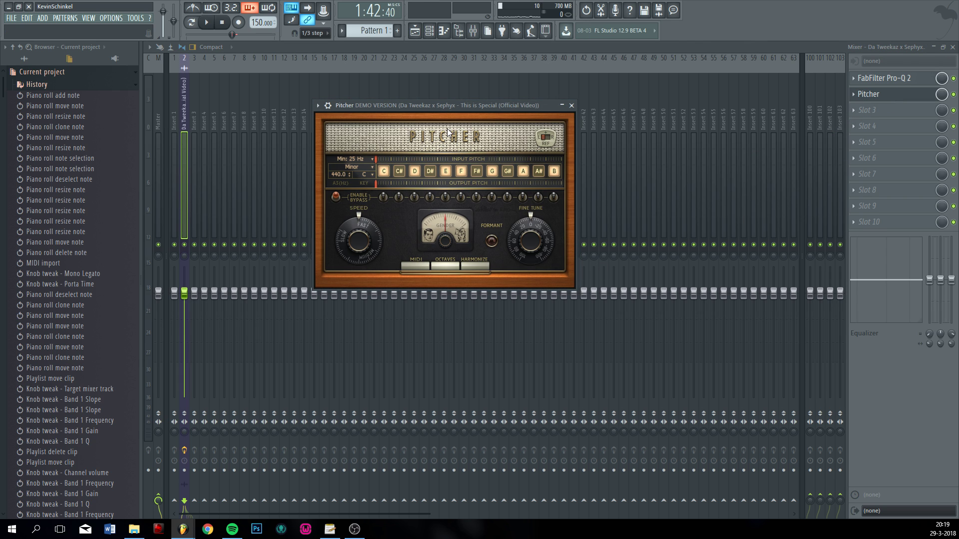
- Solo Track 2 in the playlist and look over the pattern's Sylenth1 piano roll
click(417, 34)
scroll(525, 234, down, 8)
double_click(548, 167)
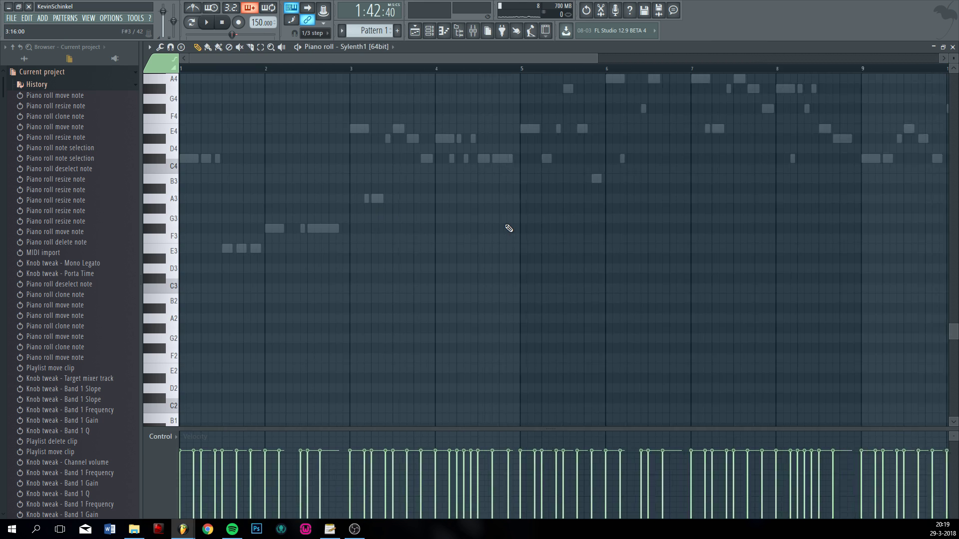
scroll(508, 229, down, 4)
scroll(424, 231, up, 9)
click(418, 33)
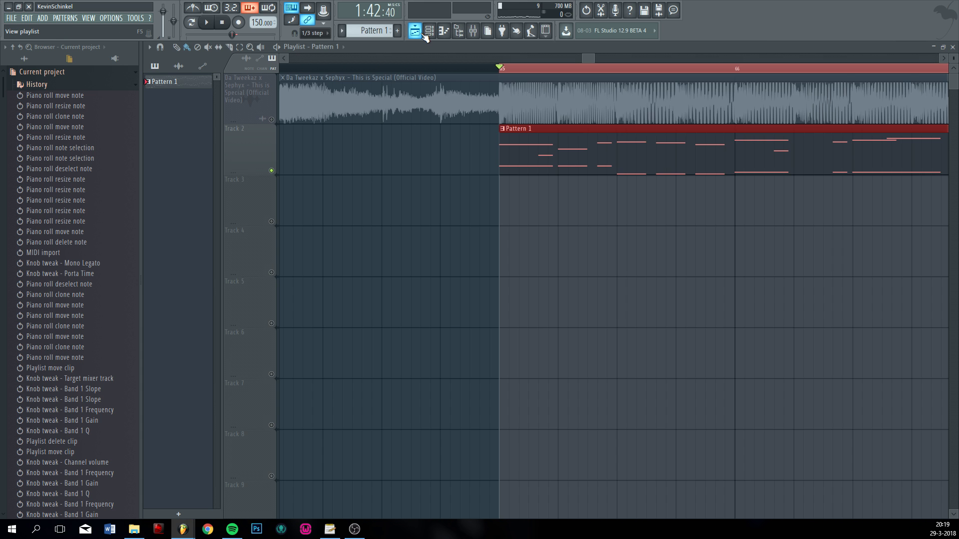
- Open the Sylenth1 #2 piano roll and delete all of its notes
click(428, 32)
click(665, 133)
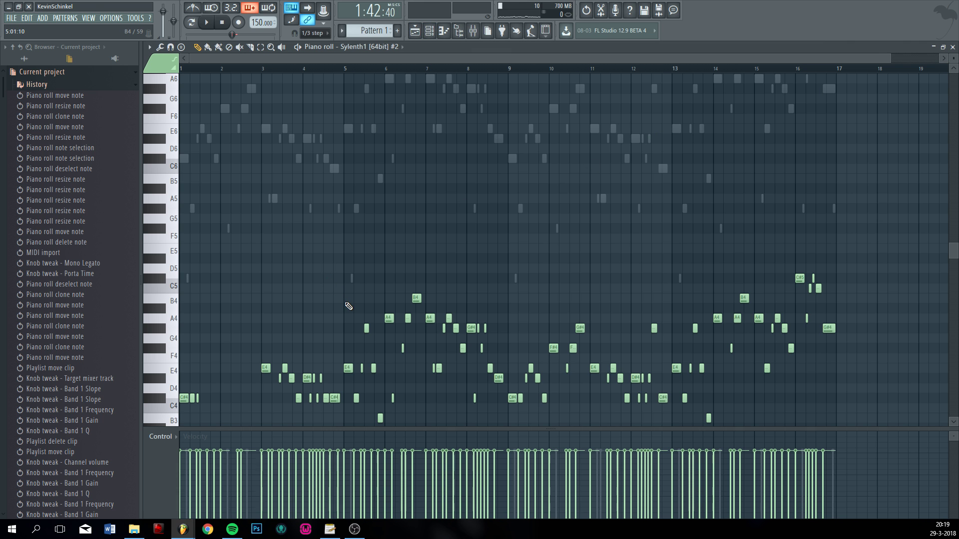
key(ctrl+a)
key(Delete)
scroll(349, 306, down, 5)
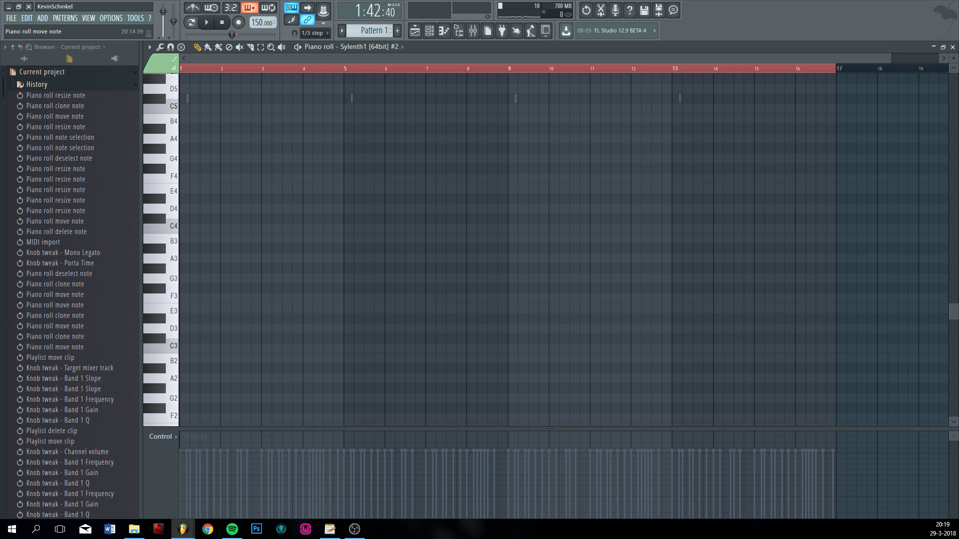
- Try a different set of notes in the Sylenth1 #2 piano roll and delete them all again
scroll(354, 184, up, 10)
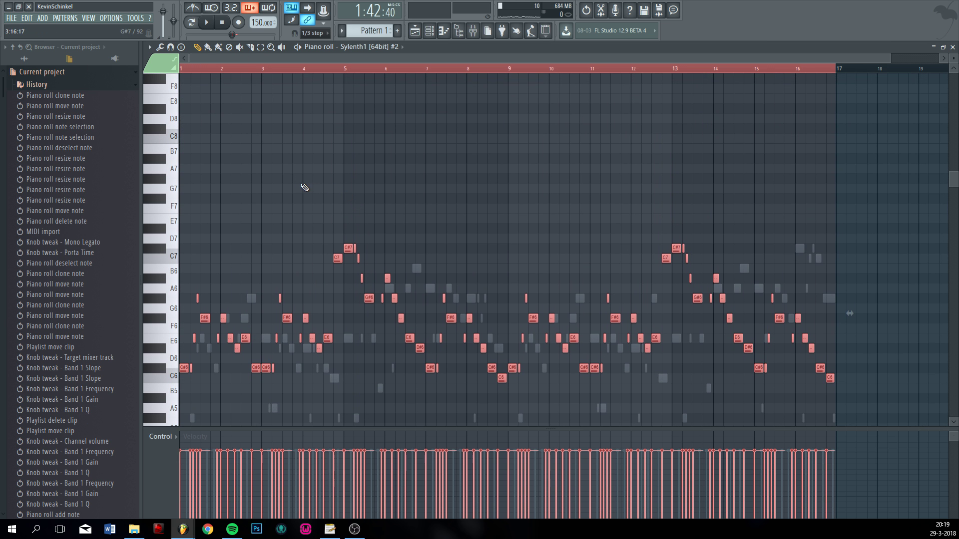
scroll(200, 250, down, 2)
scroll(186, 262, up, 5)
scroll(199, 241, down, 3)
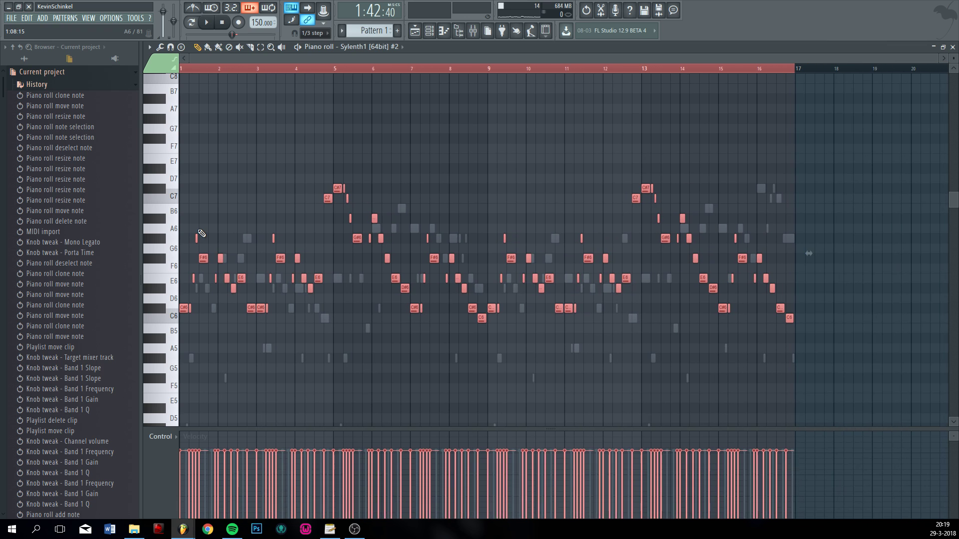
key(Delete)
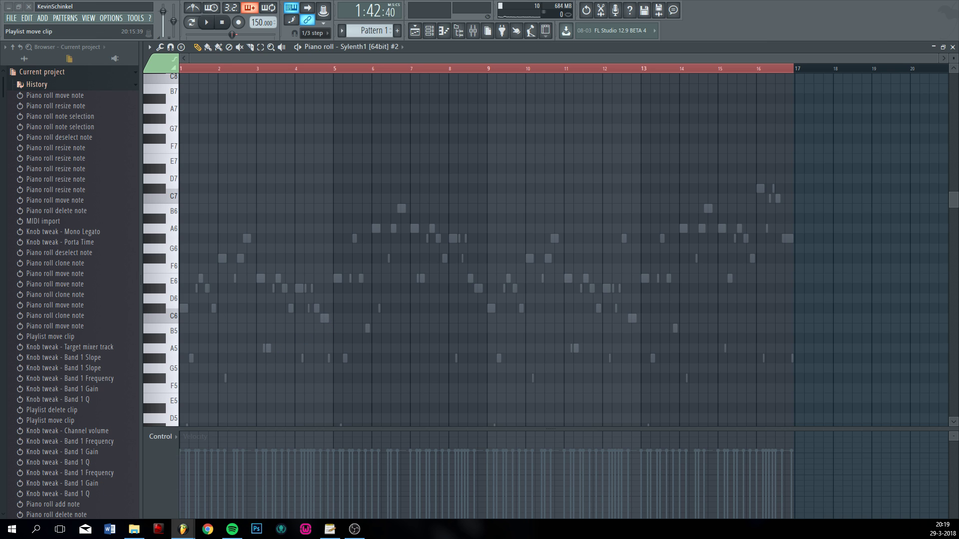
- Bring the finished bass notes from File Explorer into the Sylenth1 #2 piano roll and play the pattern
key(alt+Tab)
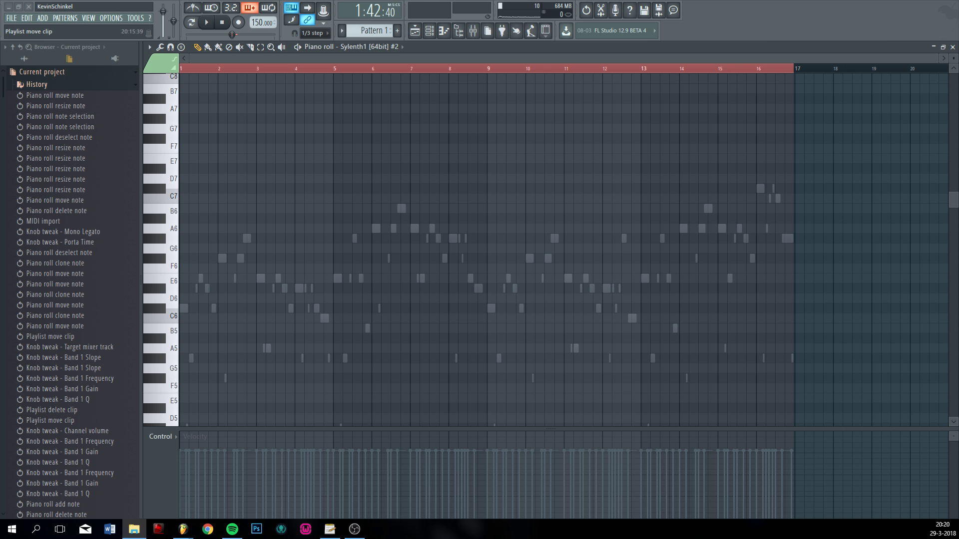
drag(259, 202, 283, 214)
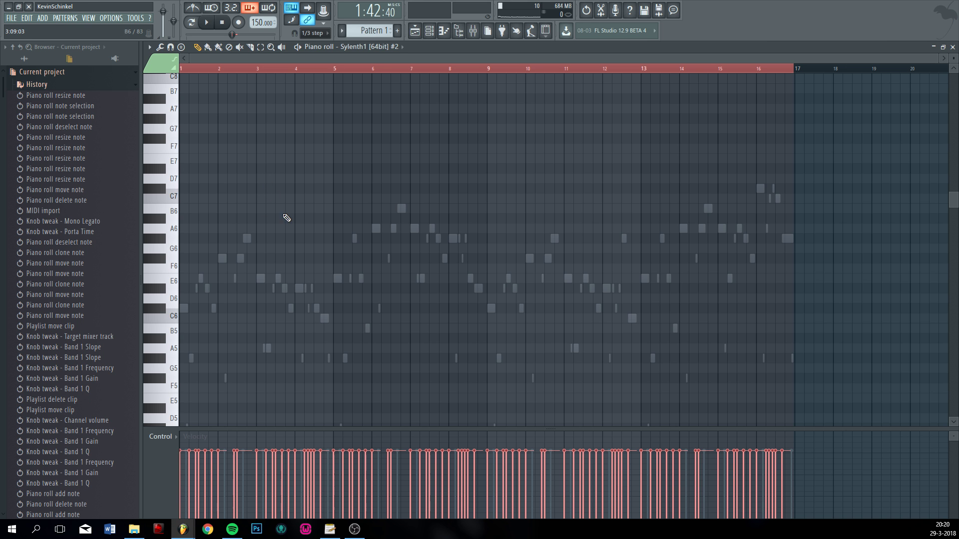
scroll(299, 259, down, 8)
key(space)
scroll(181, 281, up, 6)
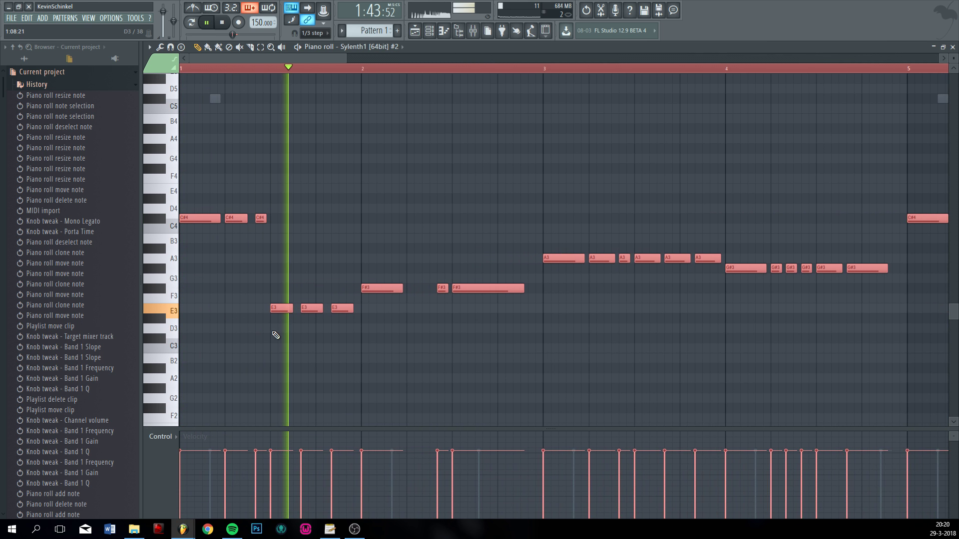
- Follow the Sylenth1 #2 bass notes through the piano roll during playback, from bar 1 to the end of the pattern
scroll(279, 336, down, 4)
ctrl+click(297, 341)
scroll(320, 378, up, 3)
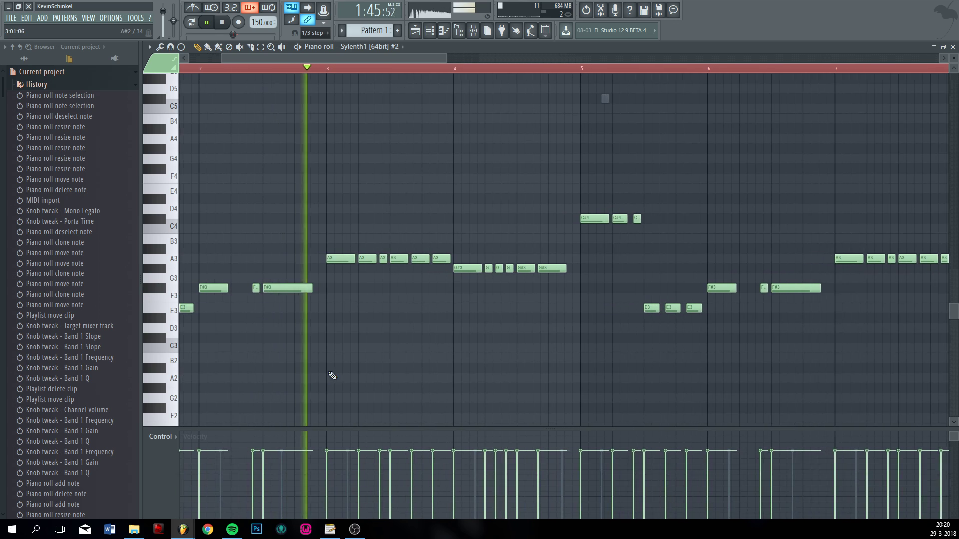
scroll(444, 385, down, 2)
scroll(489, 390, up, 3)
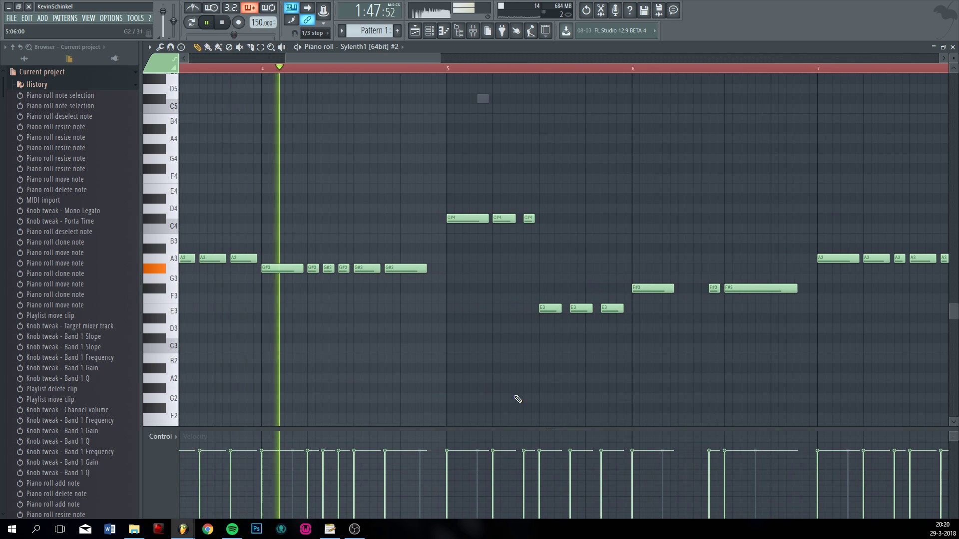
scroll(516, 394, down, 2)
scroll(544, 389, up, 3)
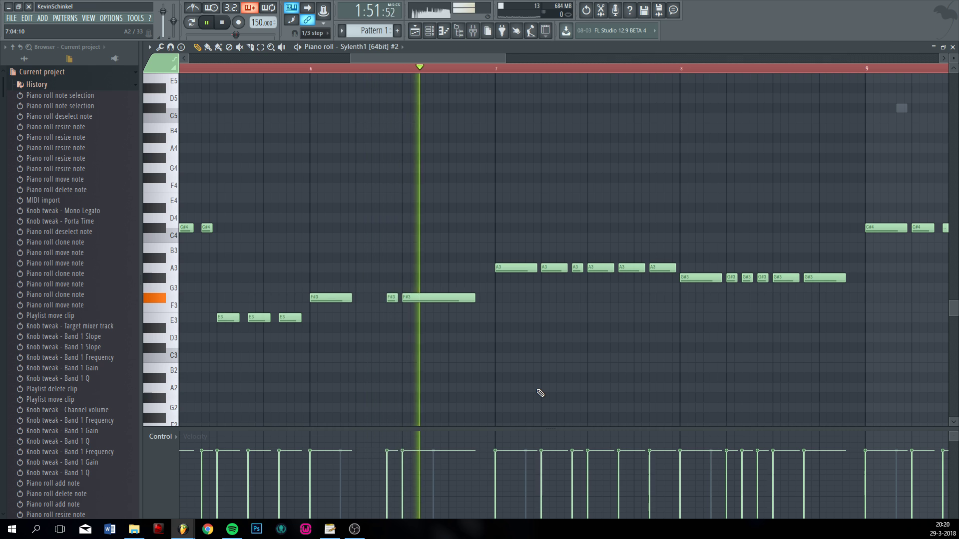
scroll(541, 392, down, 2)
scroll(544, 391, up, 1)
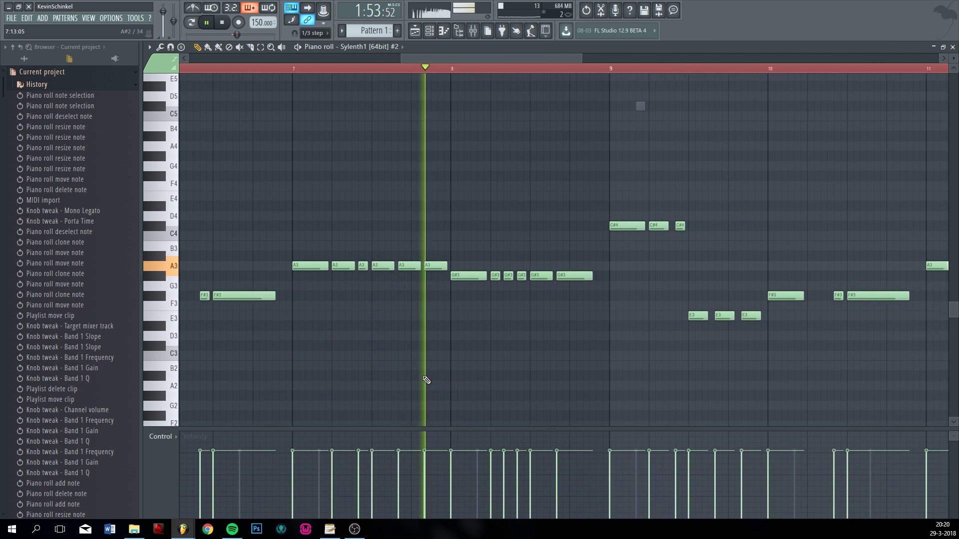
scroll(462, 369, down, 8)
key(space)
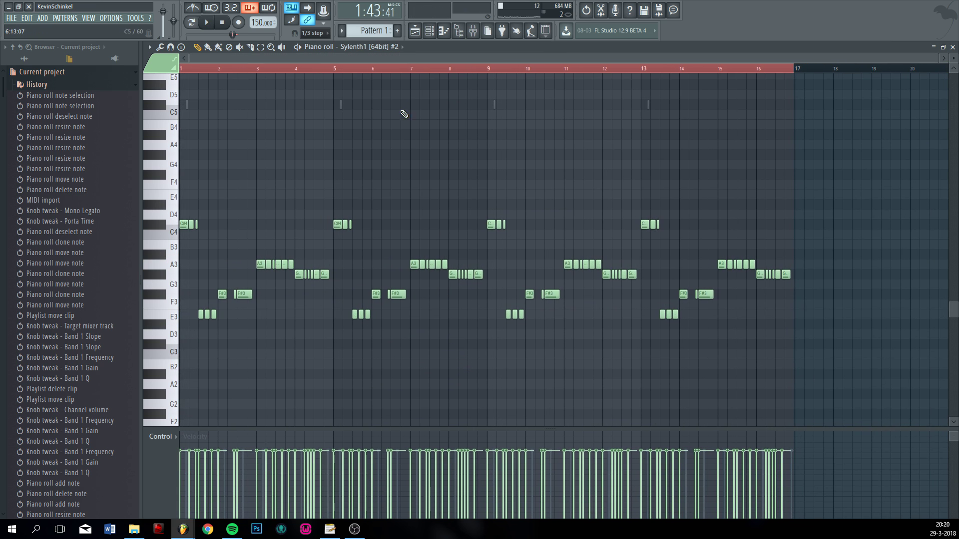
- Return to the playlist, clear the time selection over Pattern 1, and look over the clip beneath the reference audio
click(415, 31)
scroll(649, 223, down, 8)
drag(732, 234, 565, 233)
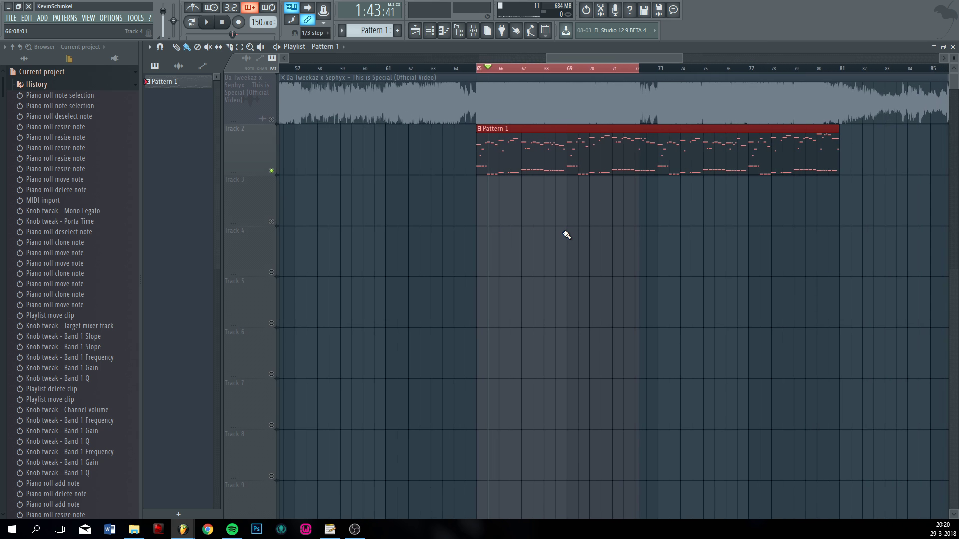
ctrl+click(565, 234)
scroll(669, 170, up, 2)
scroll(659, 70, up, 1)
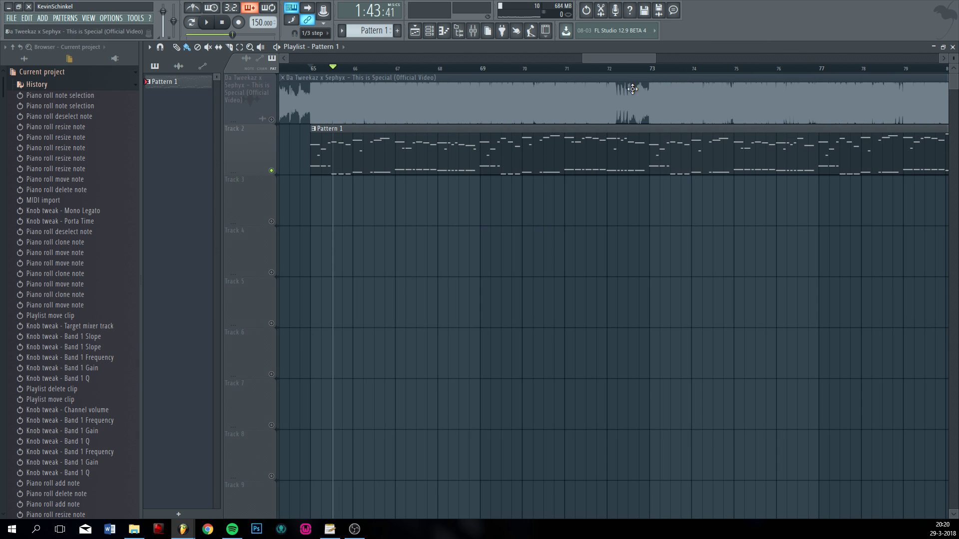
scroll(325, 247, up, 3)
scroll(342, 242, down, 3)
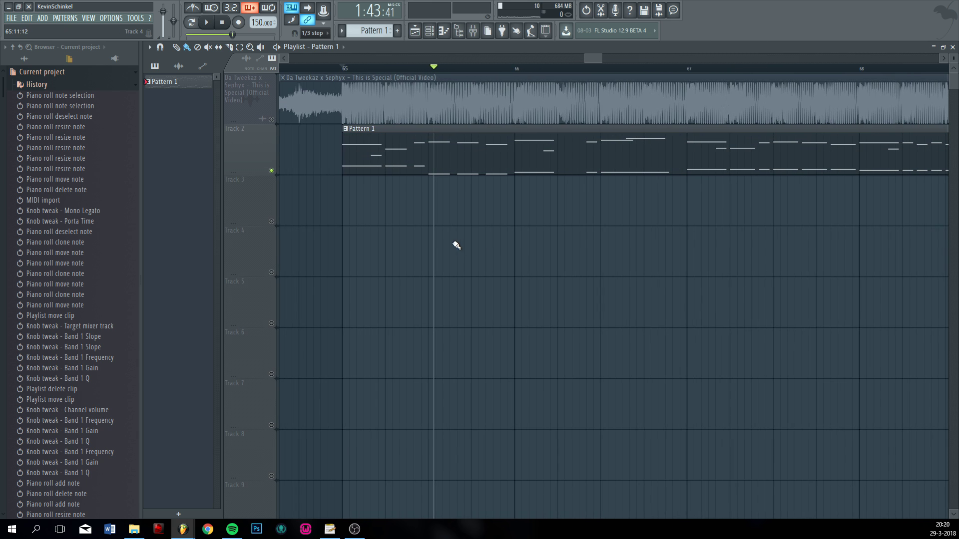
- Open the first Sylenth1 channel's synth from the channel rack and move its window to the middle of the workspace
click(429, 30)
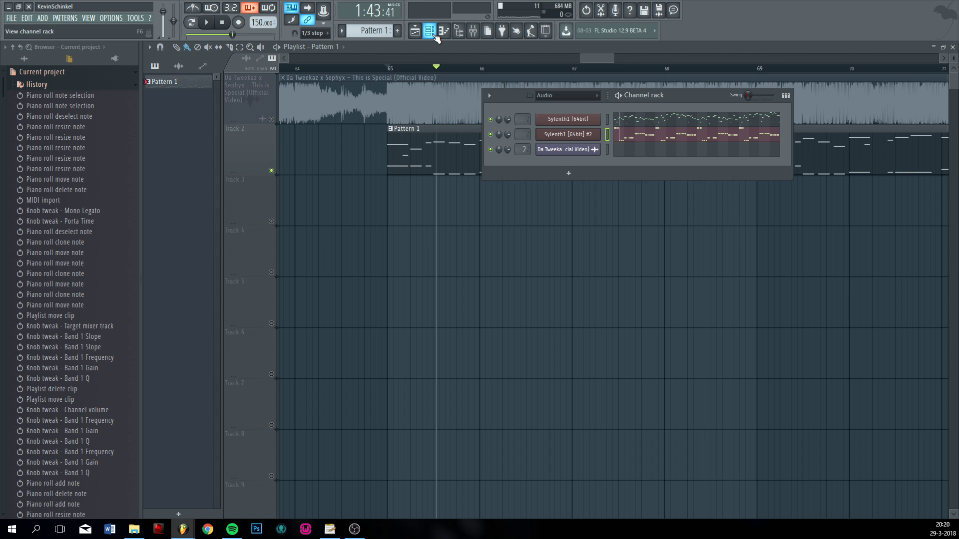
click(573, 125)
drag(424, 164, 541, 198)
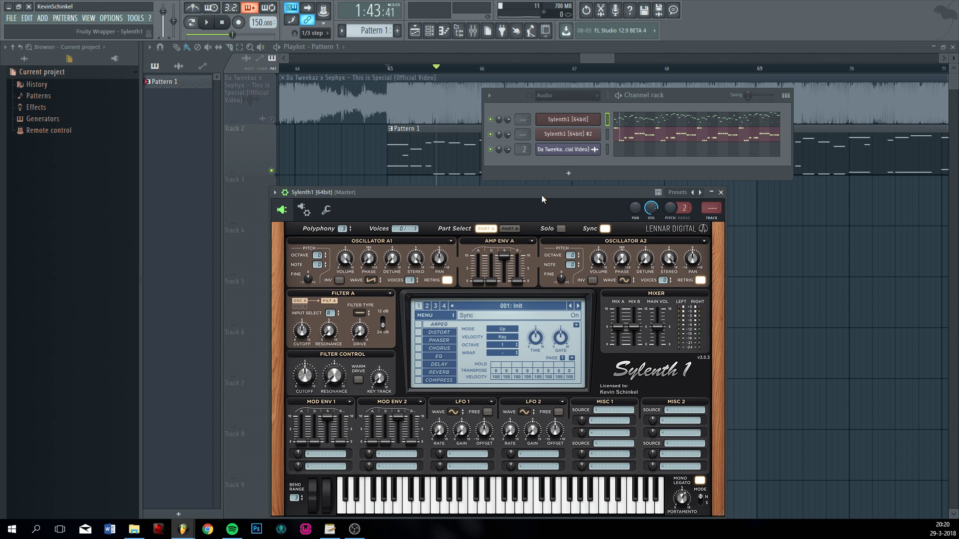
drag(500, 205, 558, 137)
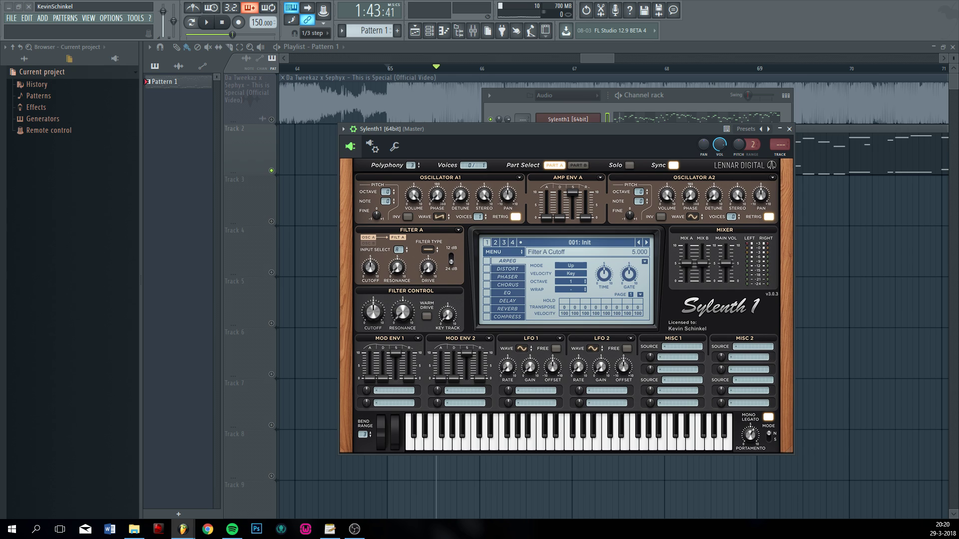
- Set Oscillator A1's waveform to Pulse, enable the distortion effect, and show its settings
click(439, 216)
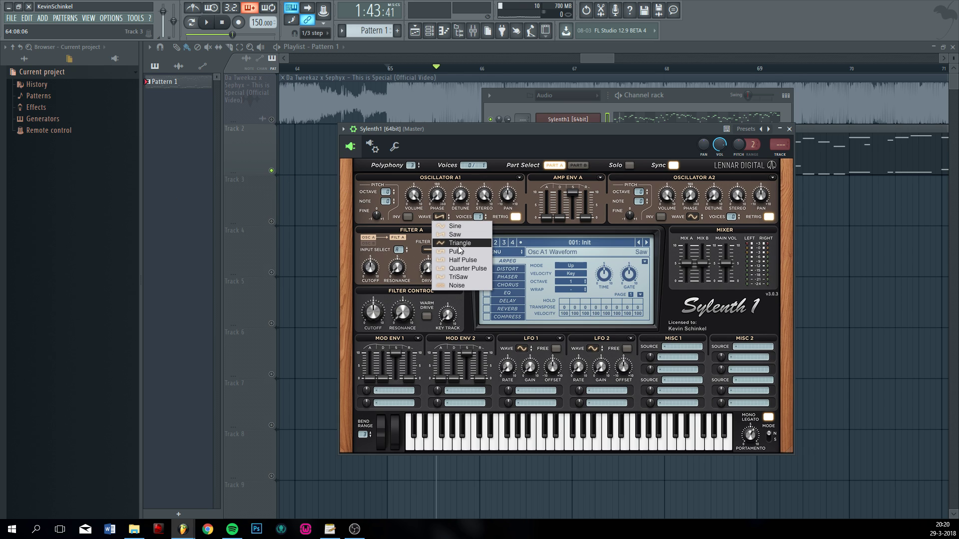
click(458, 251)
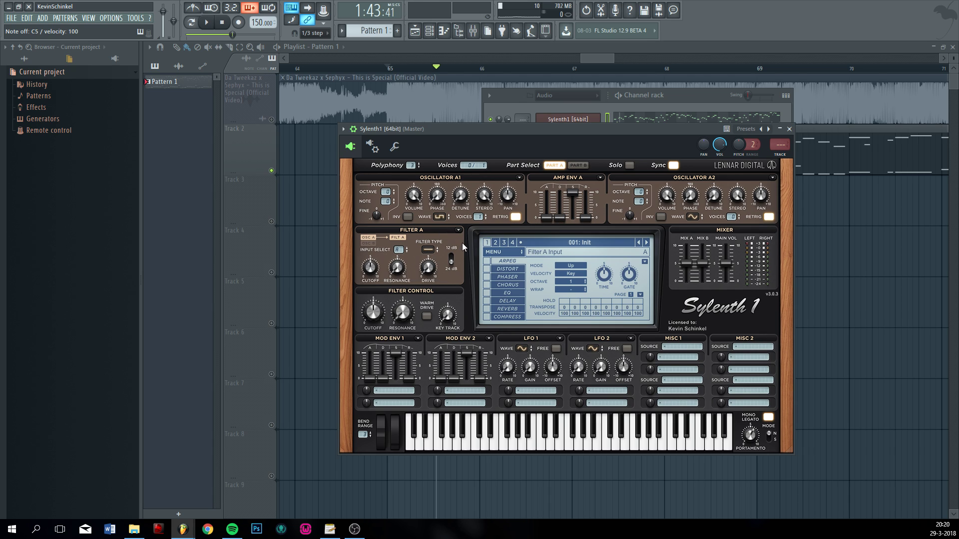
click(487, 269)
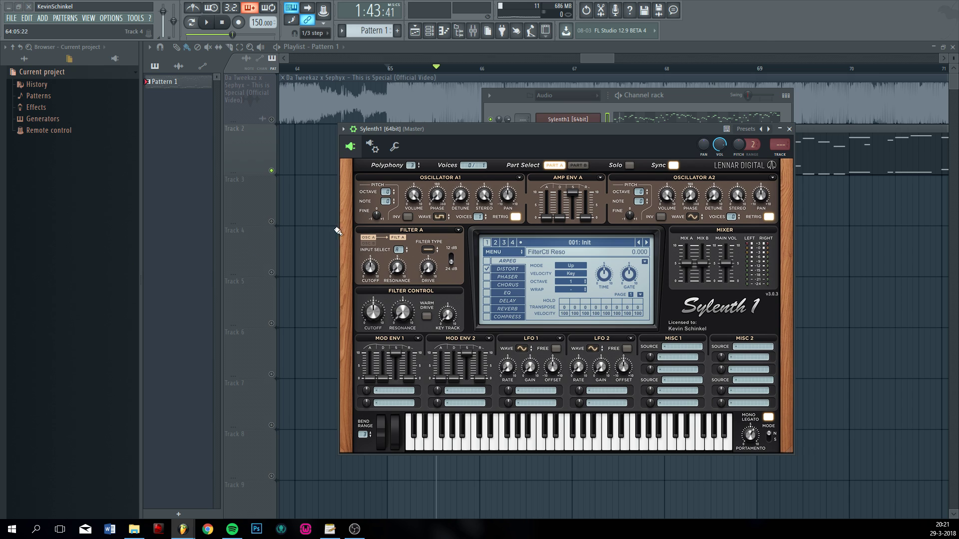
click(503, 269)
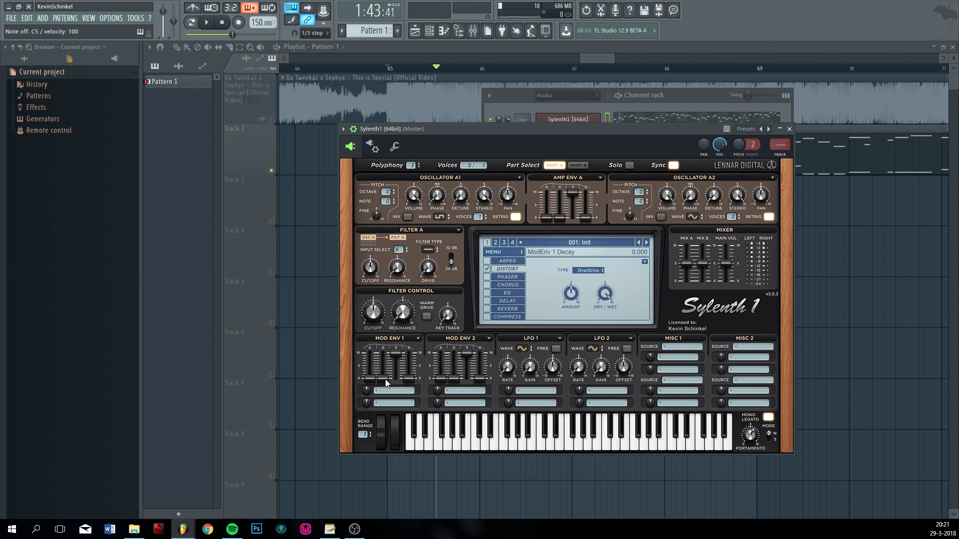
- Set Mod Env 1's sustain to 0 and decay to about 0.82, route it to Pitch A and B, and play test notes
drag(397, 357, 397, 378)
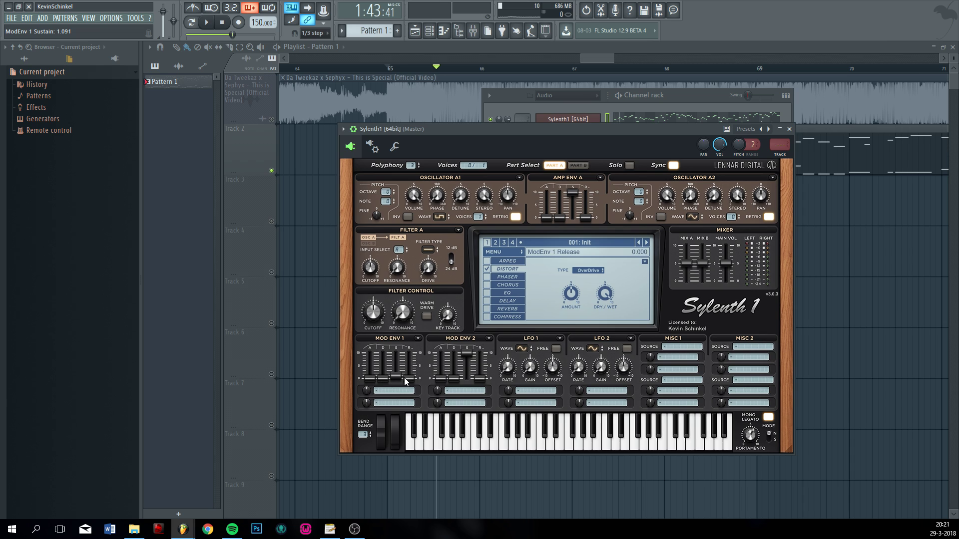
click(378, 391)
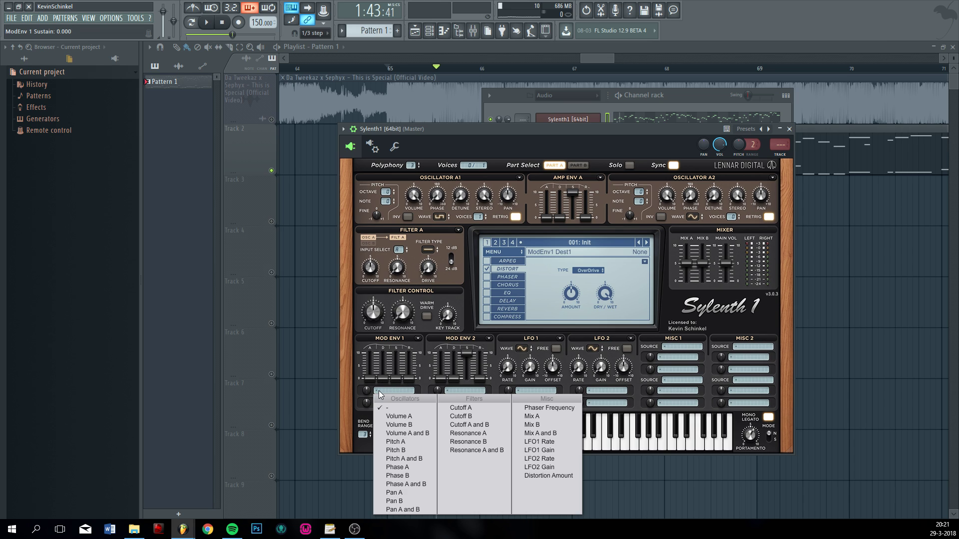
click(405, 459)
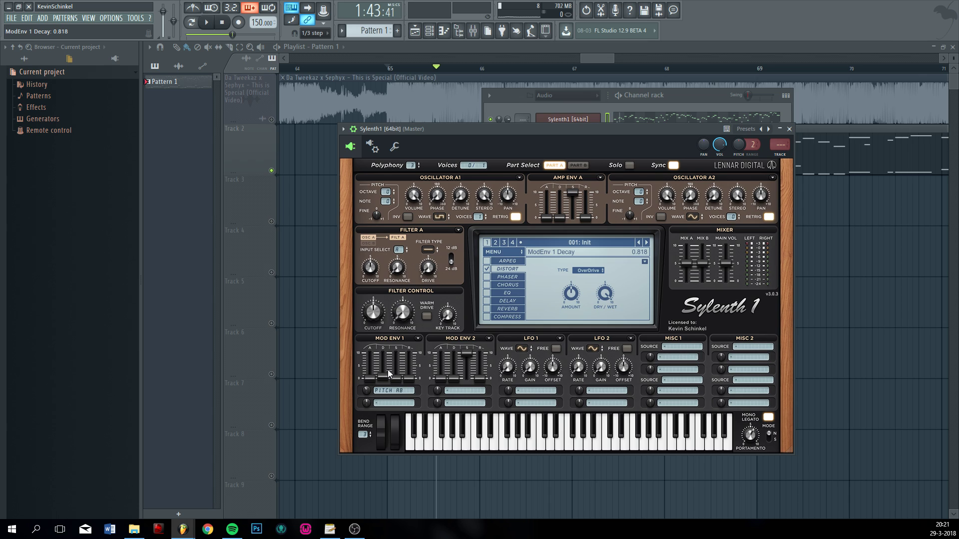
key(q)
key(q)
key(q)
key(z)
key(z)
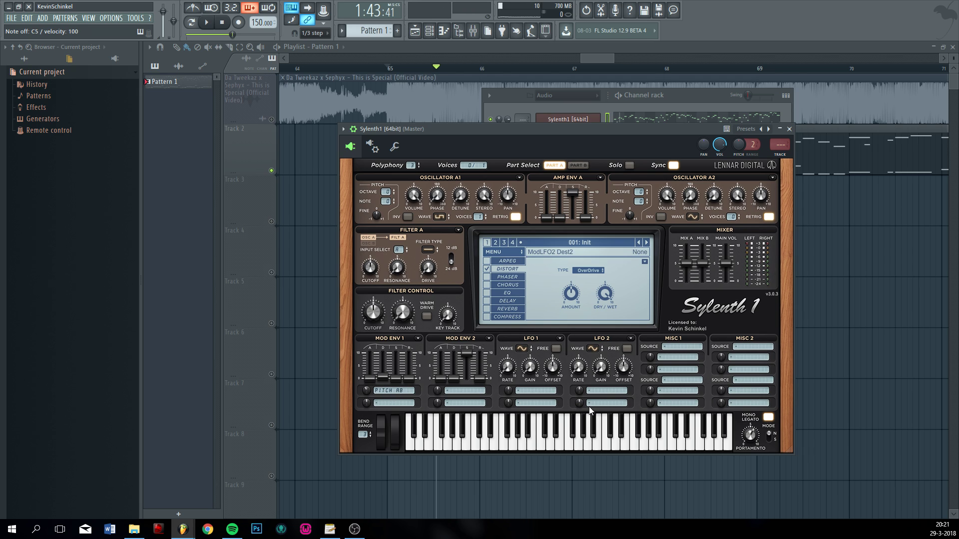
- Route LFO 2 to Pitch A and B with an amount of about 1.27, adjust the LFO's rate, and play a test note
click(597, 390)
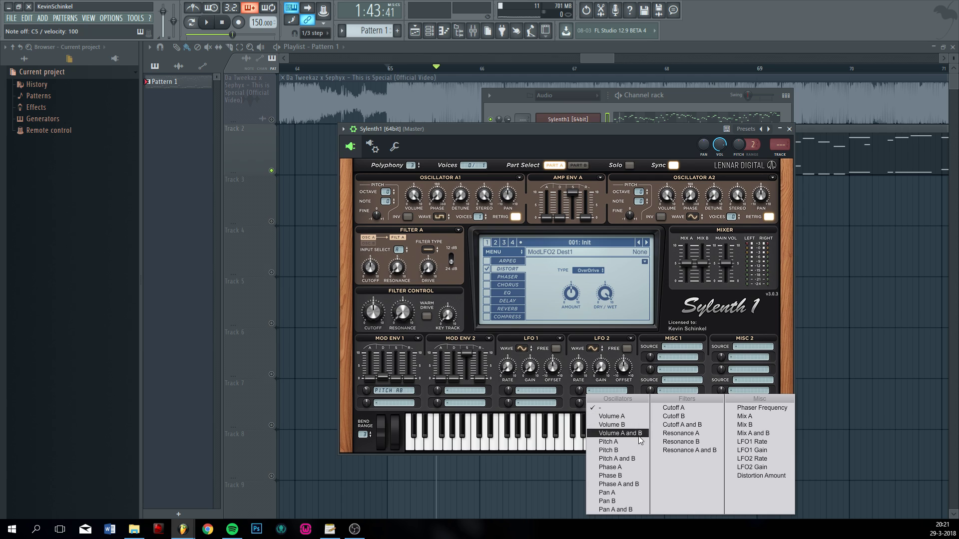
click(632, 459)
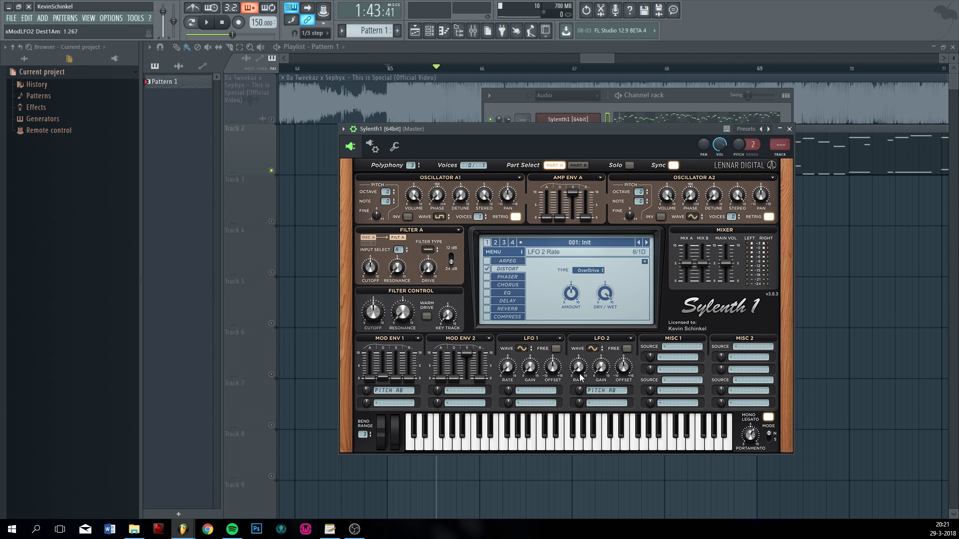
drag(579, 341, 594, 277)
drag(593, 375, 594, 351)
key(z)
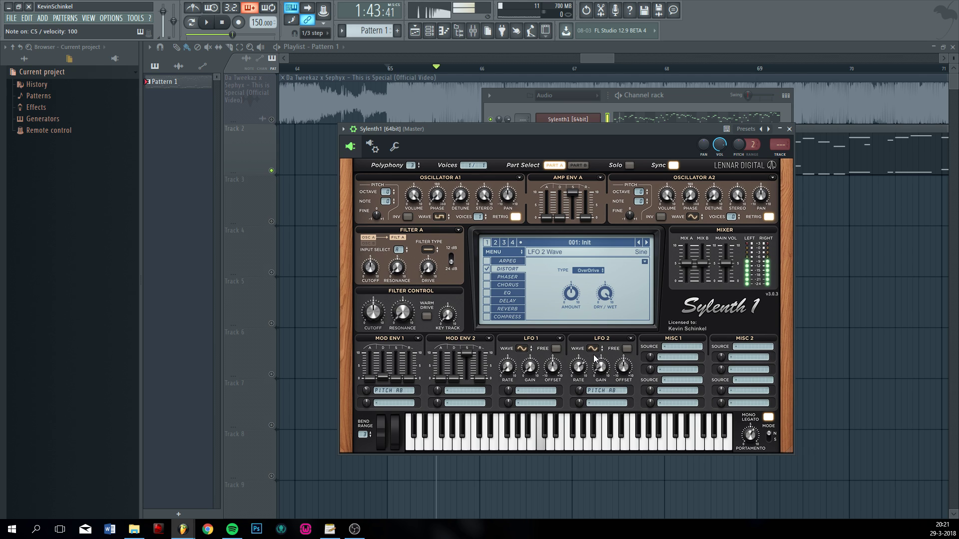
- Set LFO 2's gain to 0.100 while listening to the melody in the playlist
key(space)
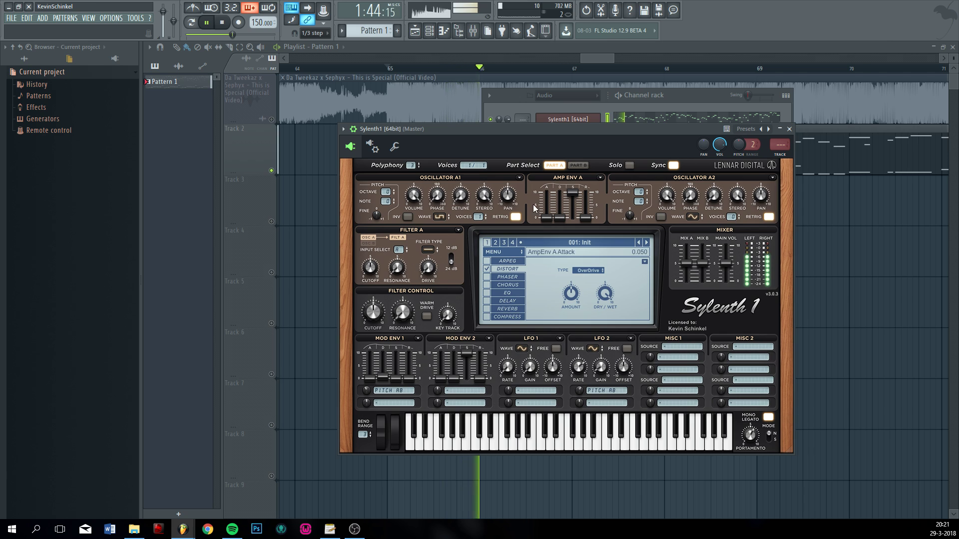
key(space)
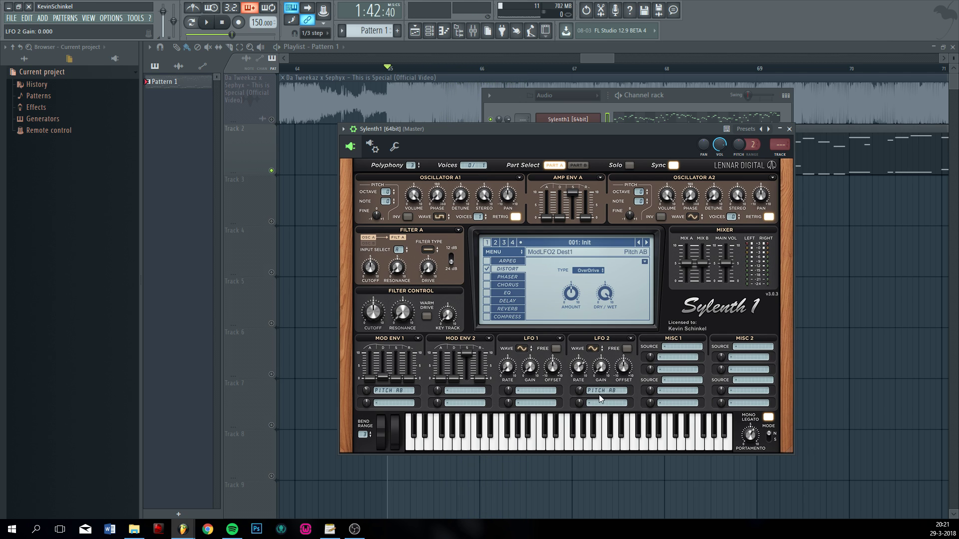
key(space)
drag(599, 367, 599, 364)
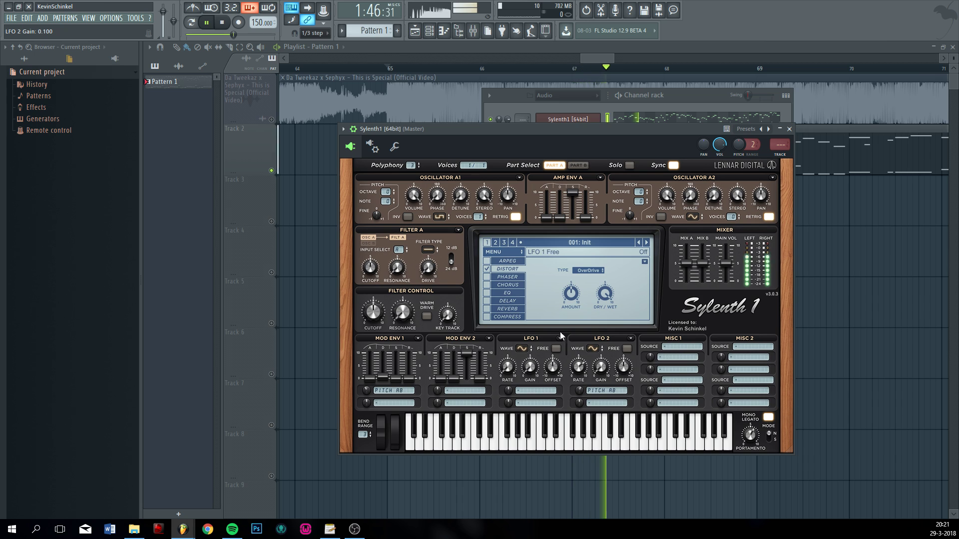
click(496, 122)
click(463, 130)
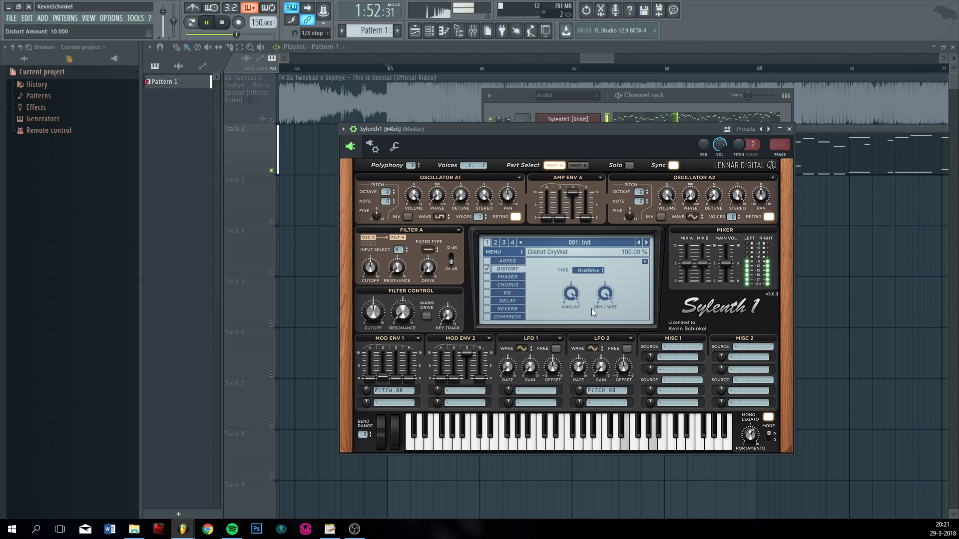
- Set the distortion amount to about 5.07, compare Oscillator A1's retrigger off and on, and stop playback
drag(574, 302, 566, 354)
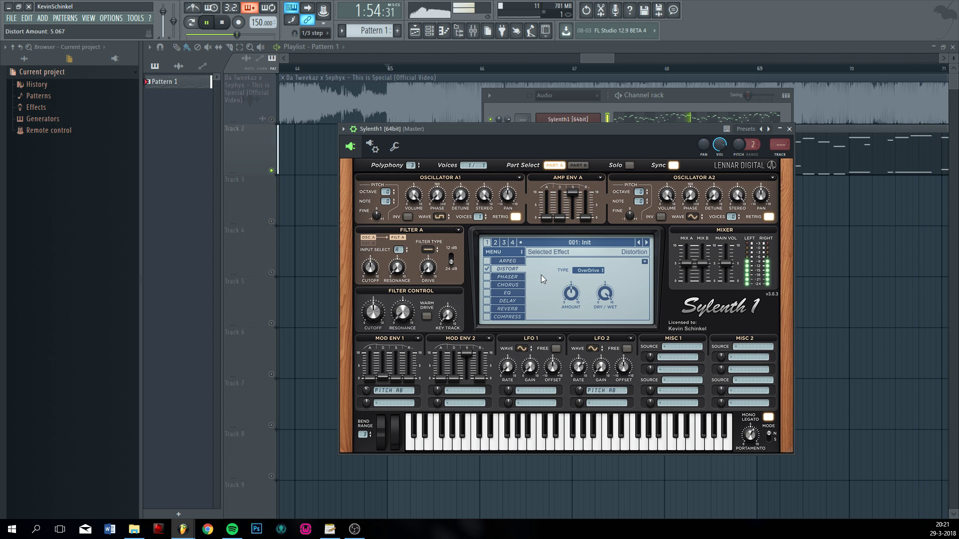
scroll(487, 214, up, 7)
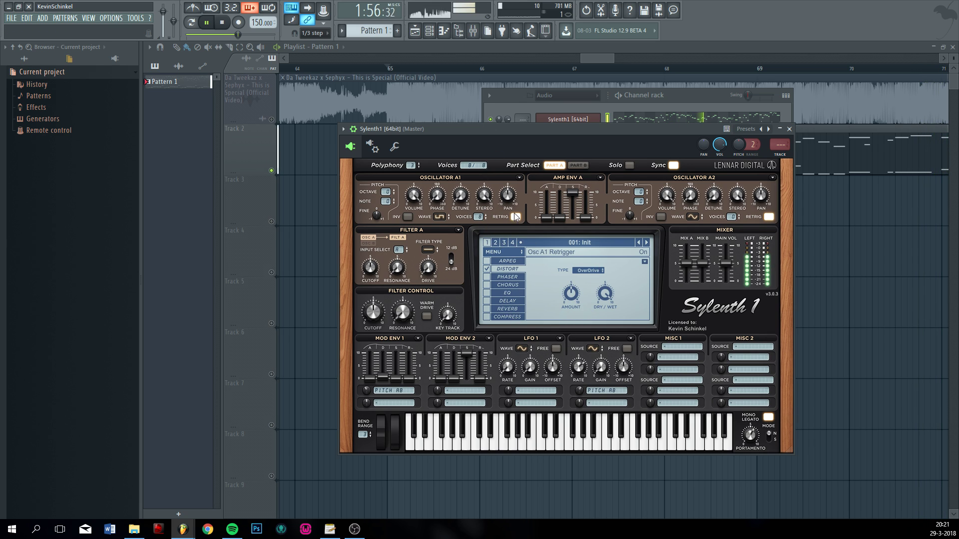
click(516, 217)
click(516, 217)
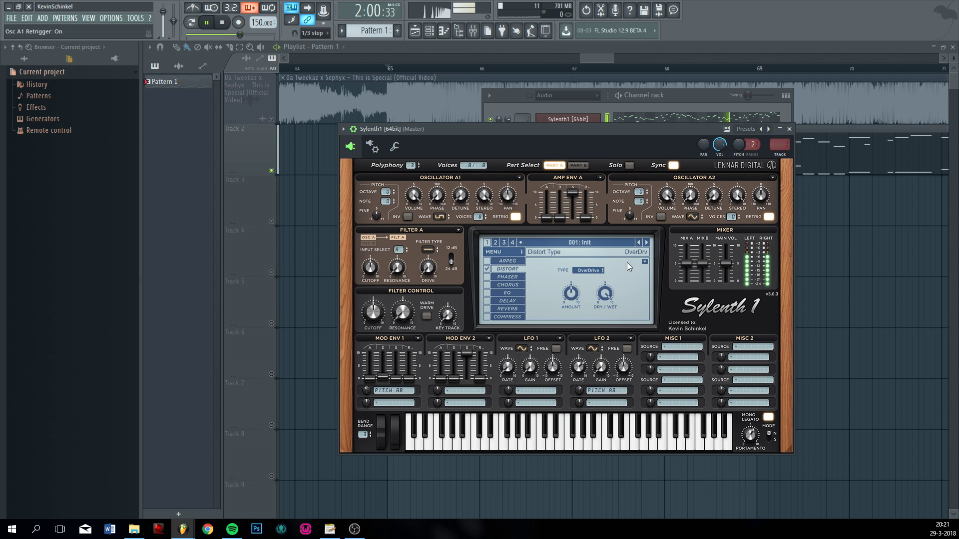
key(space)
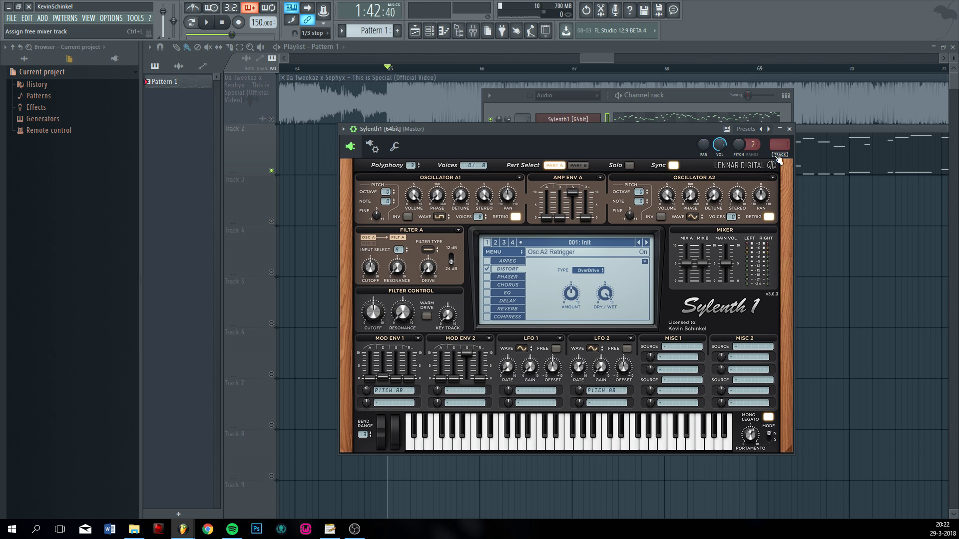
- Play a few test notes and assign the Sylenth1 melody channel to a free mixer track
key(q)
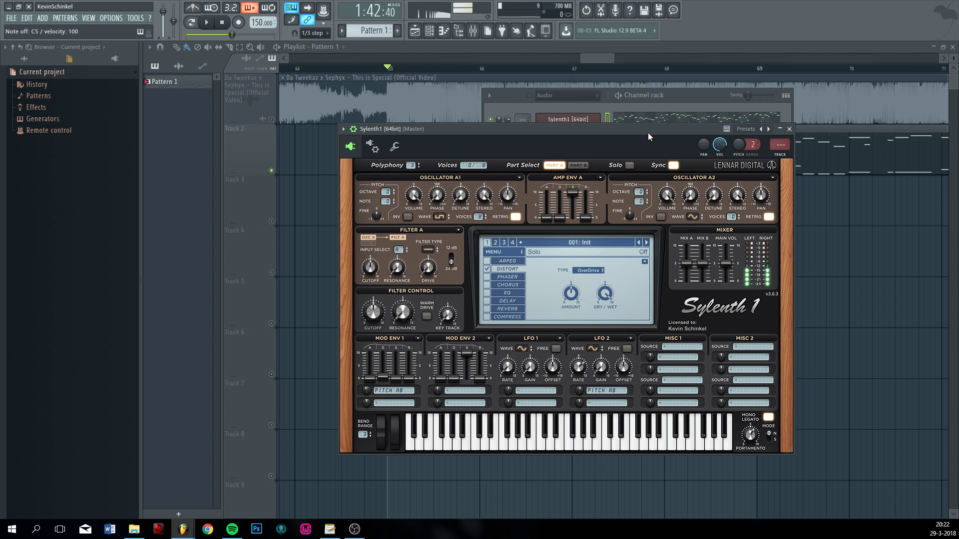
key(e)
key(r)
click(781, 156)
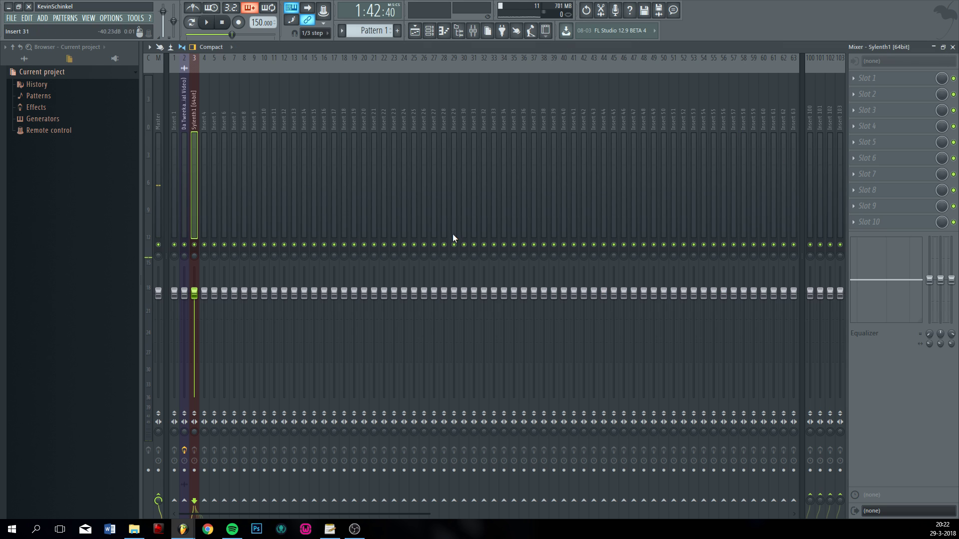
- Load FabFilter Pro-Q 2 in the Sylenth1 track's first effect slot and add a 36 dB/oct low cut at about 173 Hz
click(871, 78)
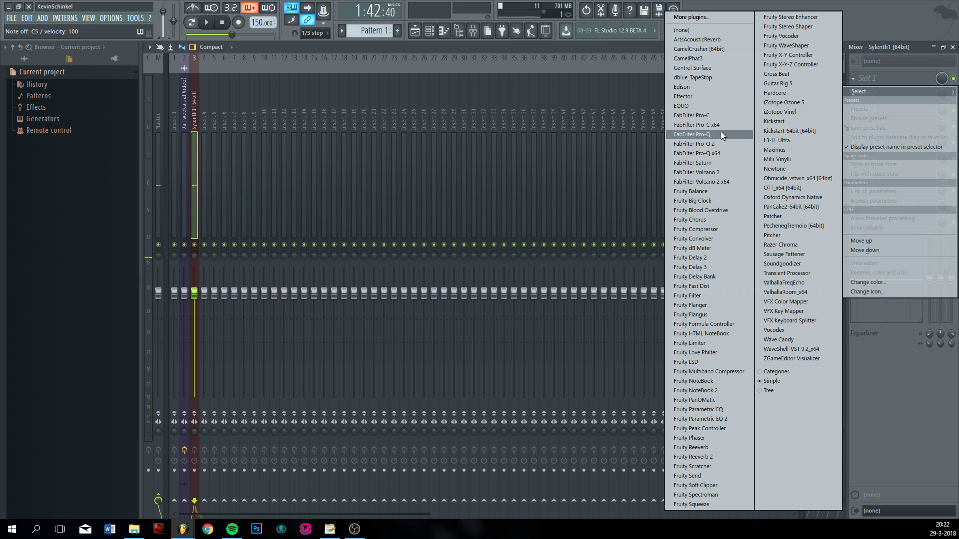
click(712, 142)
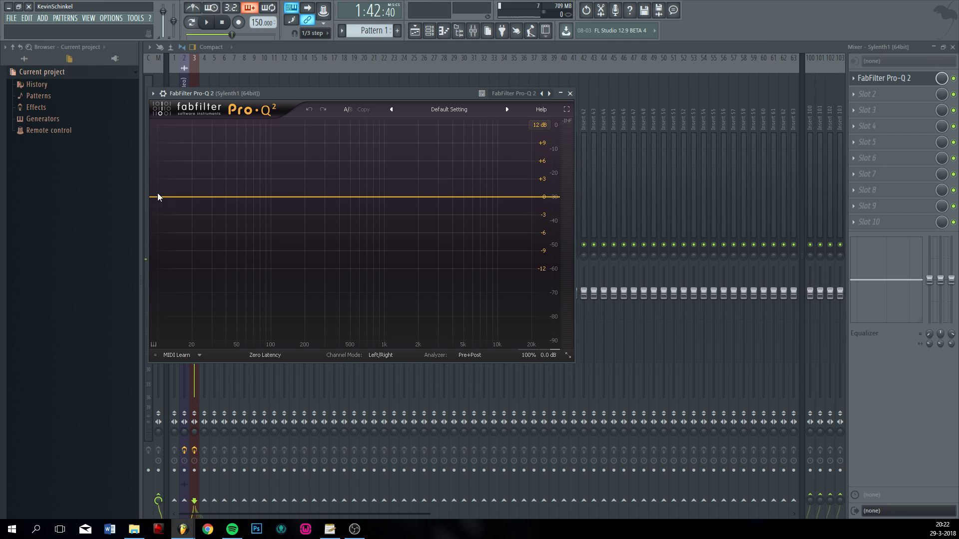
drag(166, 196, 298, 197)
scroll(298, 197, up, 1)
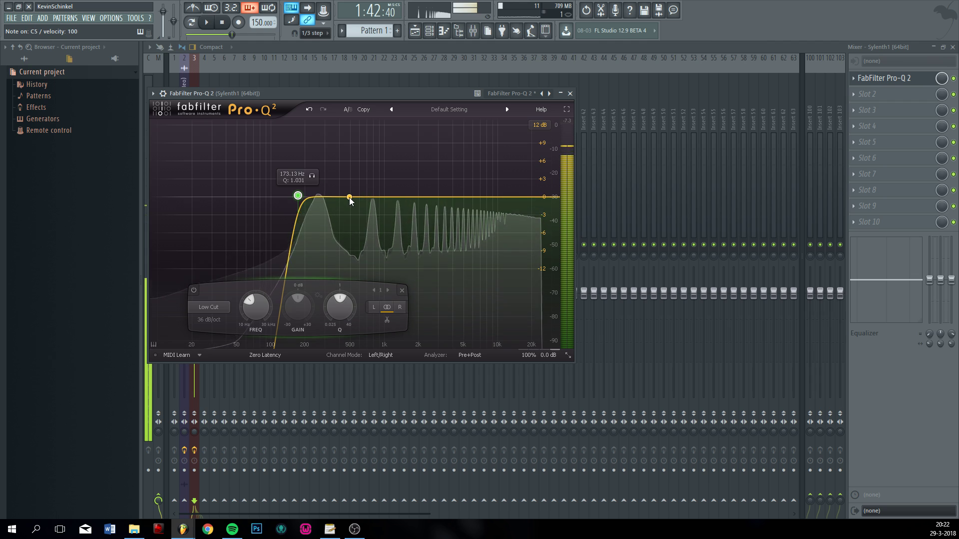
- Add bell boosts of about 1.25 dB near 487 Hz and 1.17 dB near 9 kHz to the Sylenth1 track's EQ
mouse_move(349, 197)
mouse_down()
mouse_move(348, 181)
mouse_move(349, 192)
mouse_up()
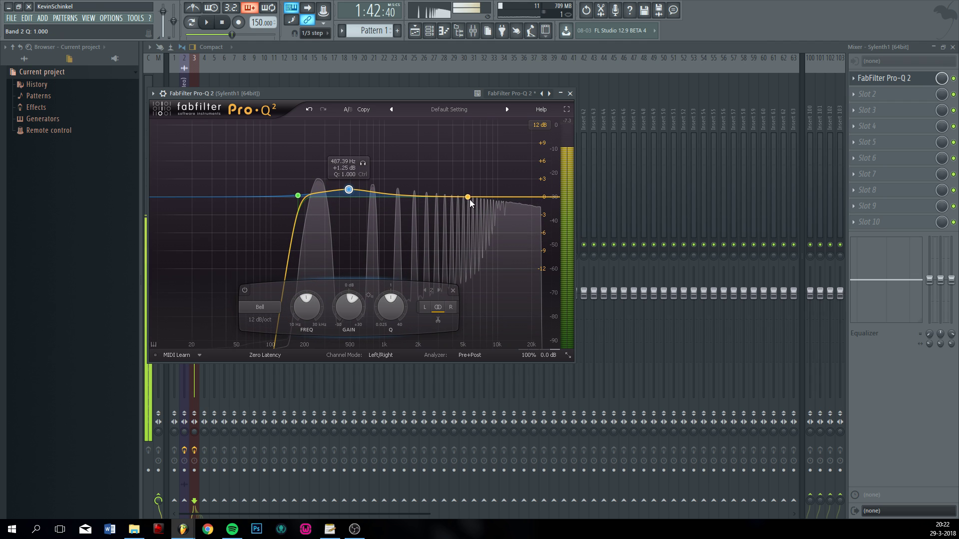
mouse_move(481, 197)
mouse_down()
mouse_move(546, 186)
mouse_move(491, 195)
mouse_up()
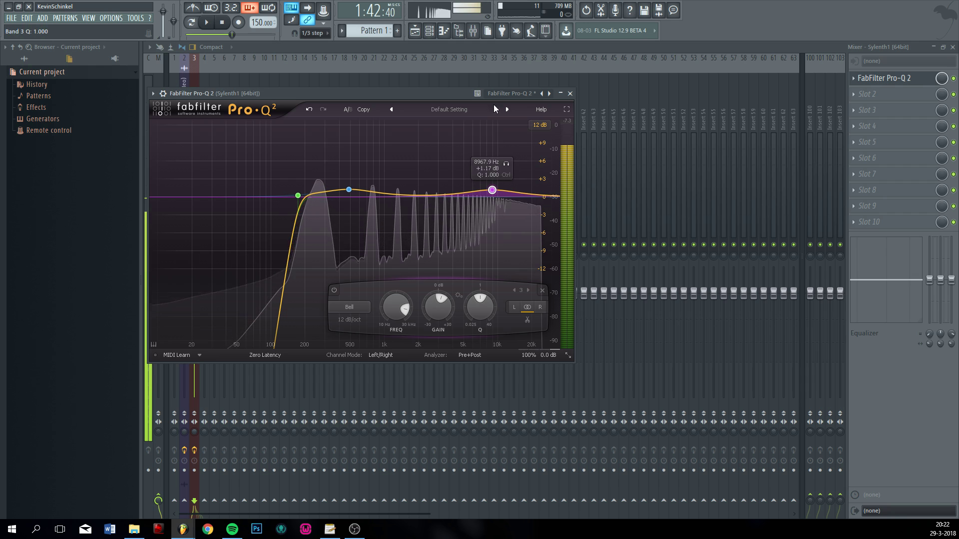
click(492, 46)
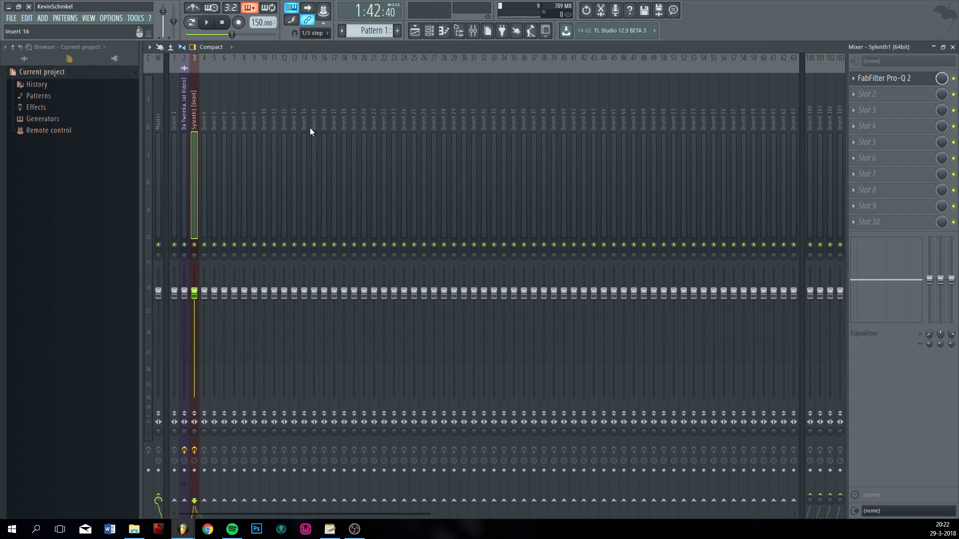
- Load FabFilter Pro-Q 2 in the master track's first effect slot and add a 96 dB/oct high cut at about 15 kHz
click(161, 120)
click(879, 80)
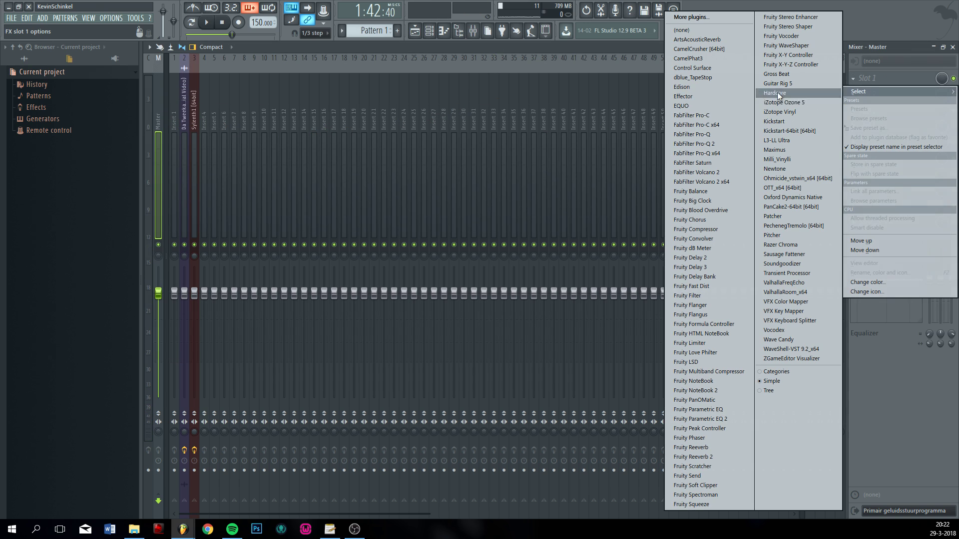
click(712, 144)
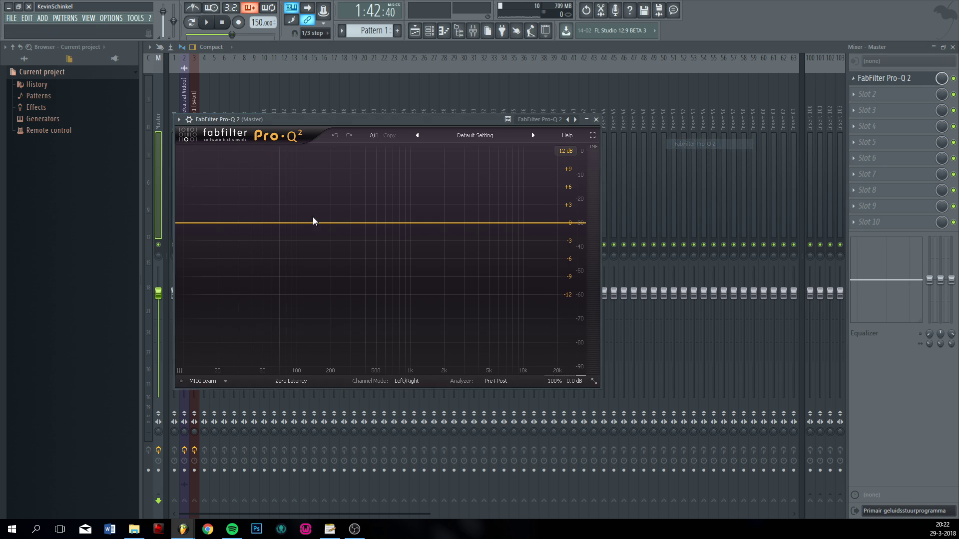
click(579, 223)
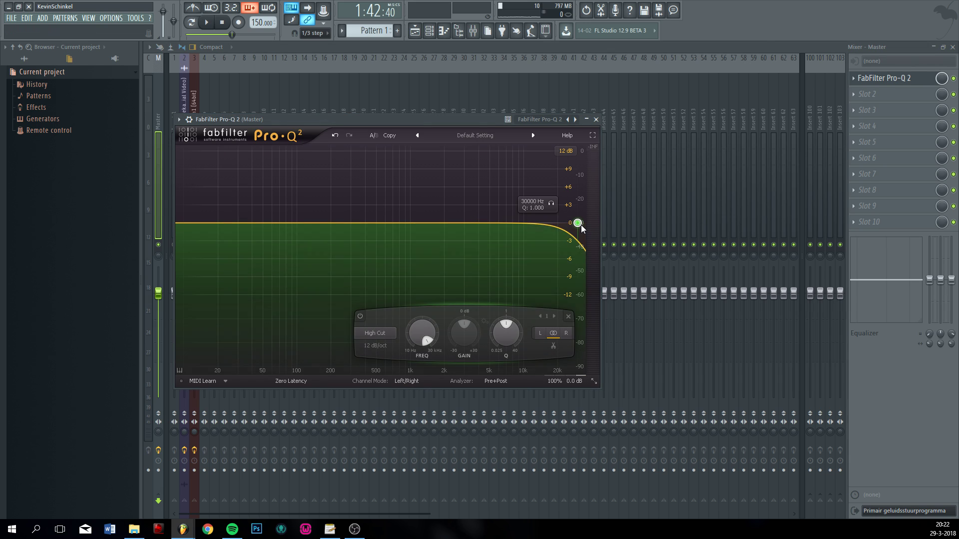
scroll(579, 223, up, 6)
drag(581, 224, 547, 225)
drag(548, 227, 548, 227)
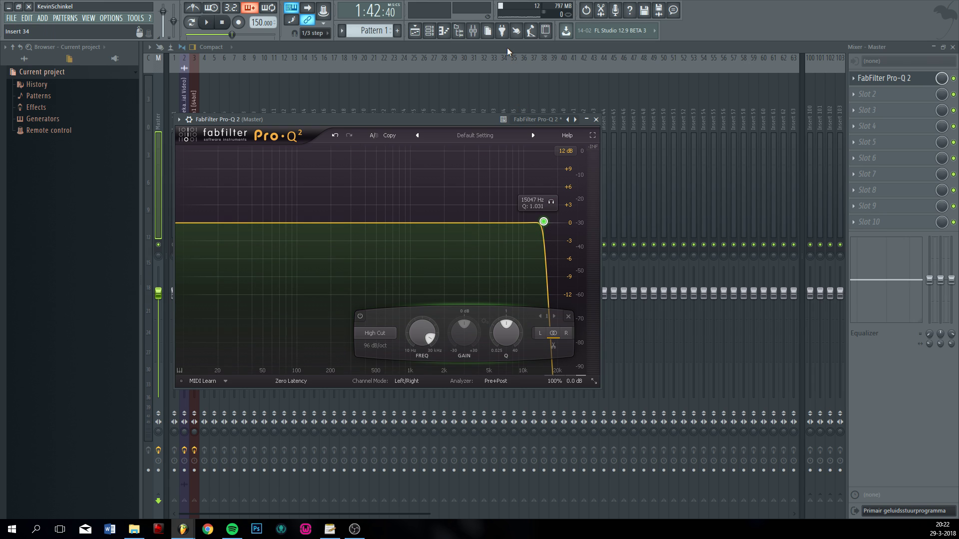
click(953, 78)
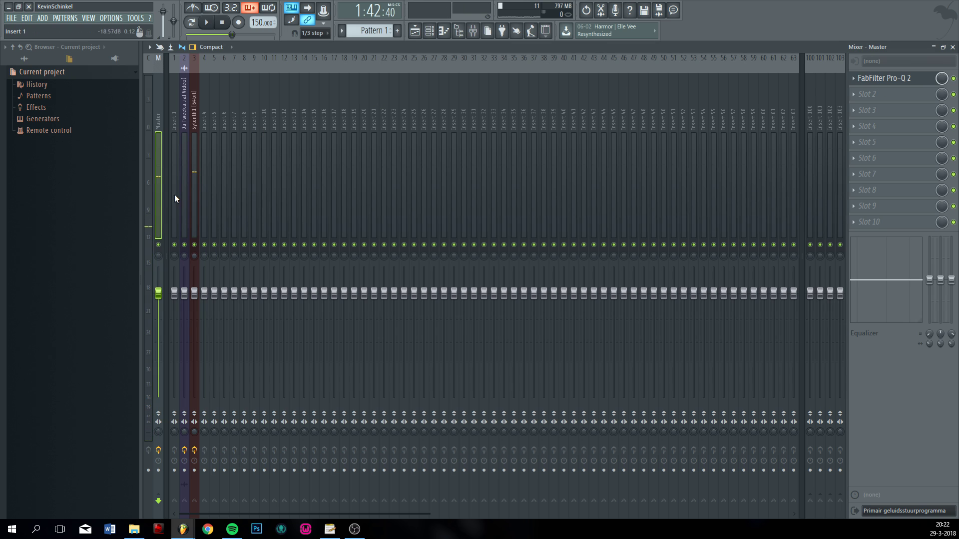
- Select all mixer insert tracks, lower their volume faders together, and play a test note
drag(175, 163, 842, 165)
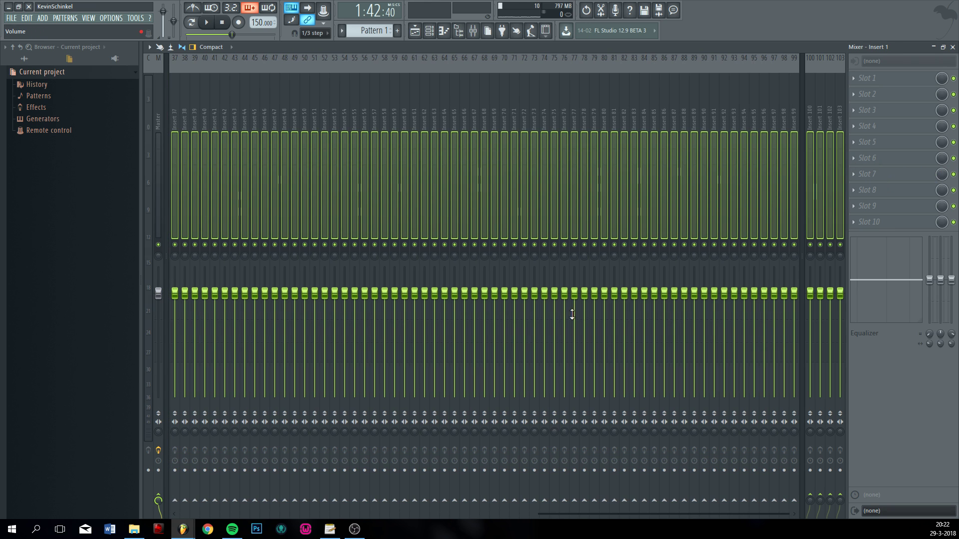
drag(581, 296, 575, 378)
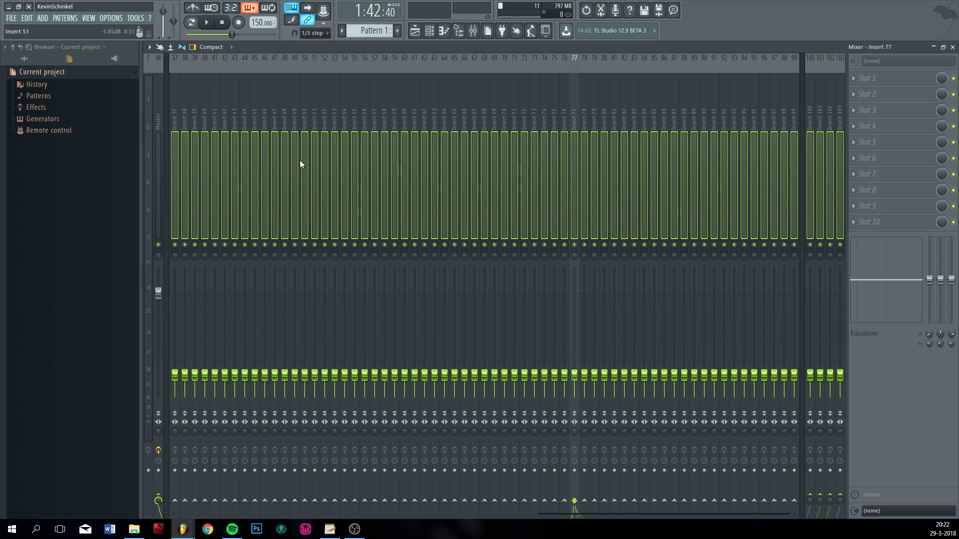
click(254, 160)
drag(219, 142, 191, 175)
key(q)
- Load Fruity Limiter in the master track's second effect slot and raise its ceiling and gain
click(158, 178)
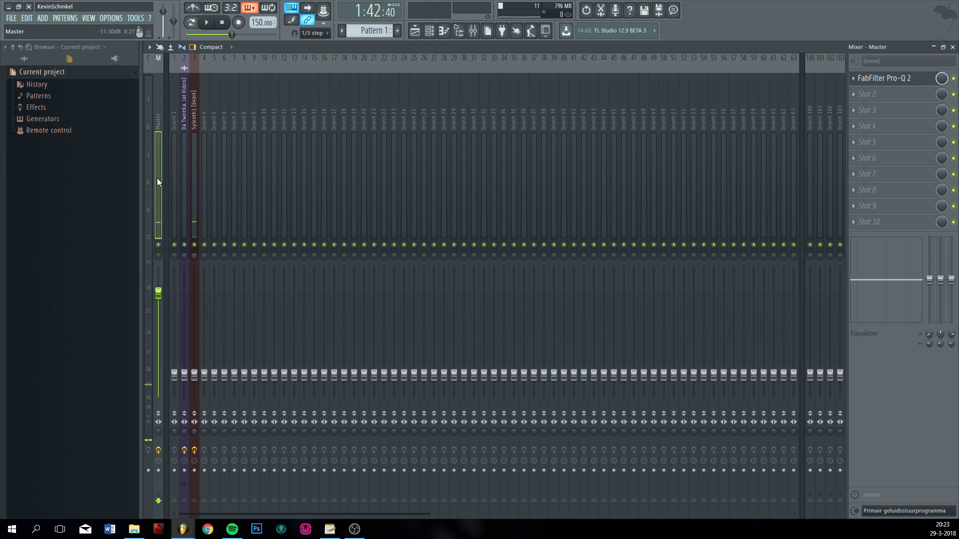
click(892, 97)
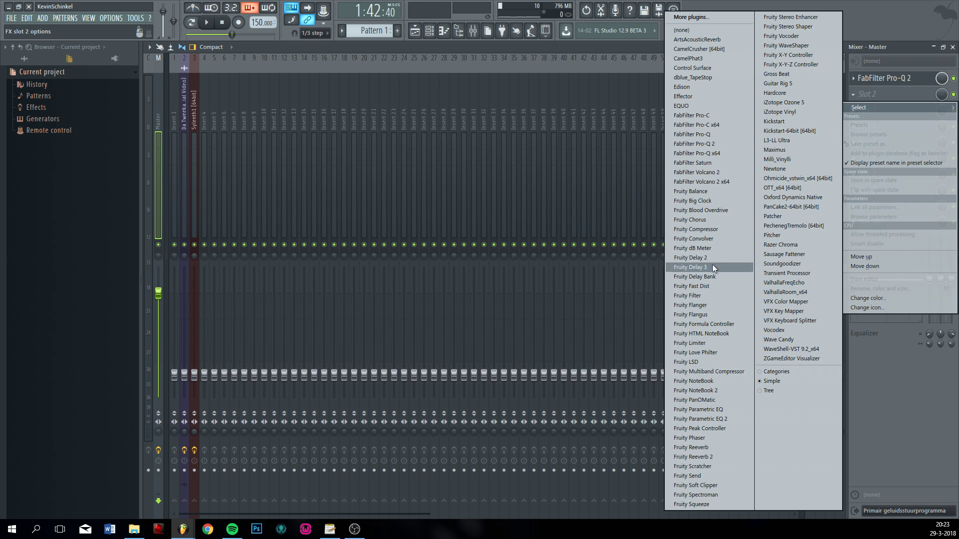
click(713, 343)
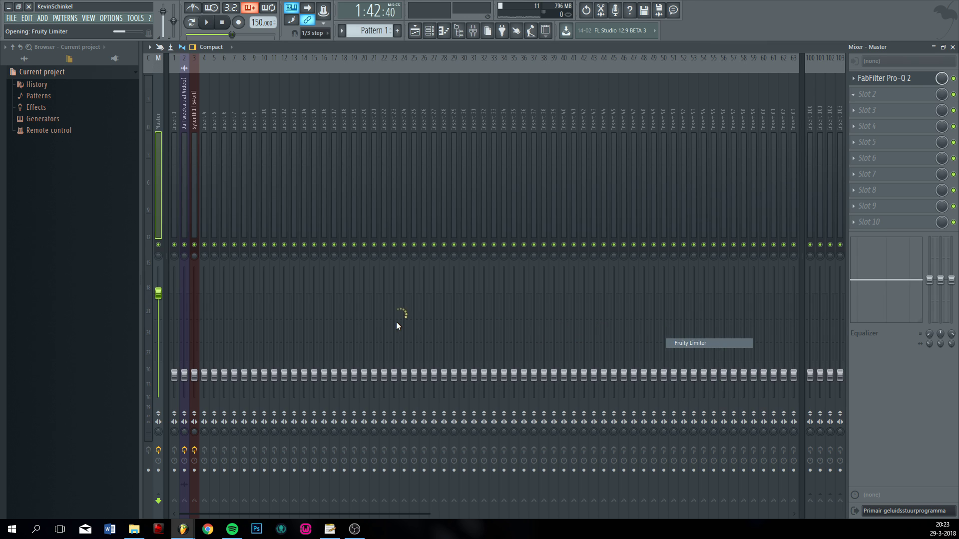
drag(263, 247, 262, 192)
drag(205, 245, 205, 192)
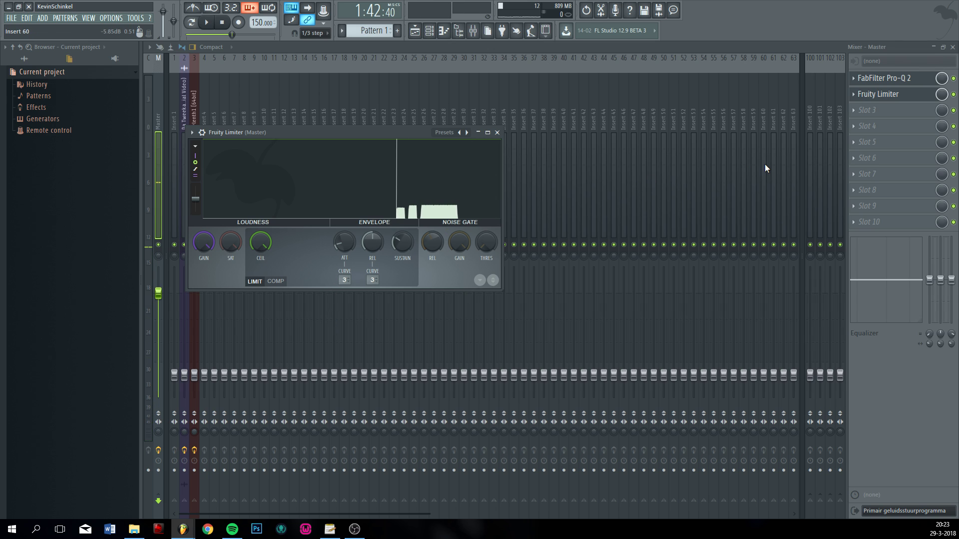
- Load a second Fruity Limiter in the master track's third effect slot, raise its ceiling, and adjust its gain by ear
click(854, 95)
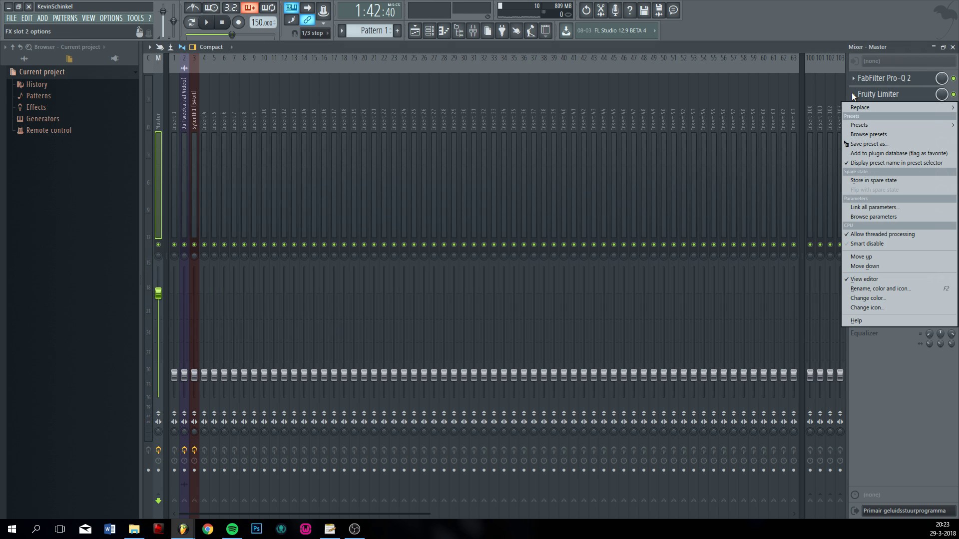
click(854, 98)
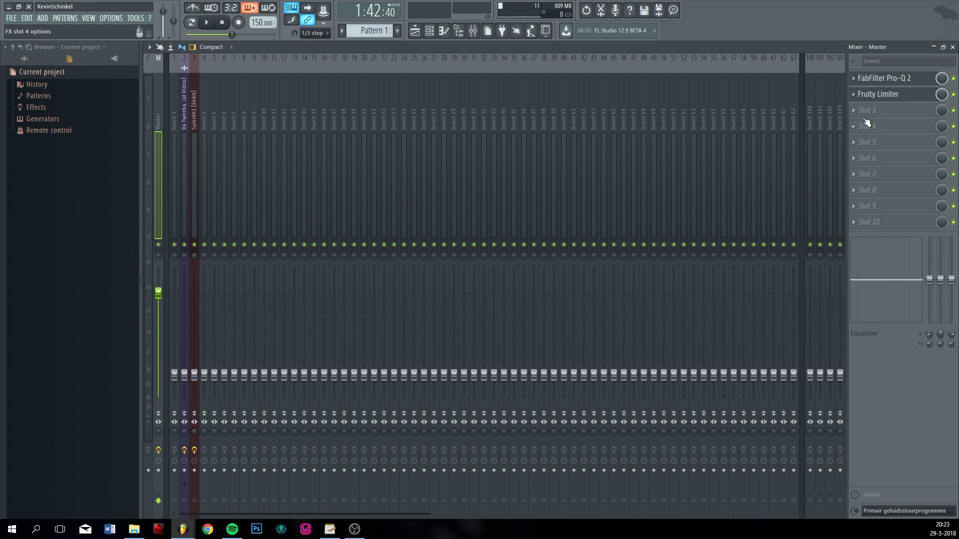
click(855, 111)
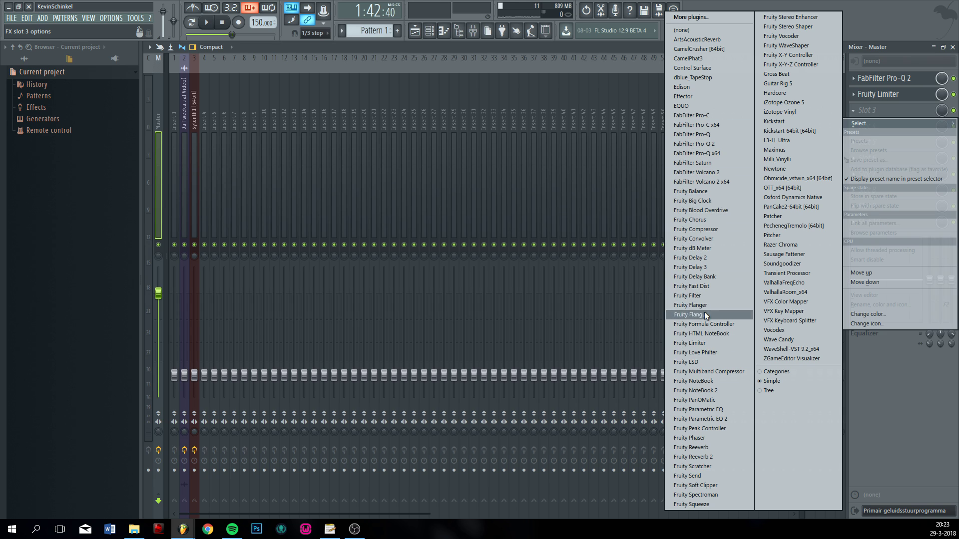
click(697, 346)
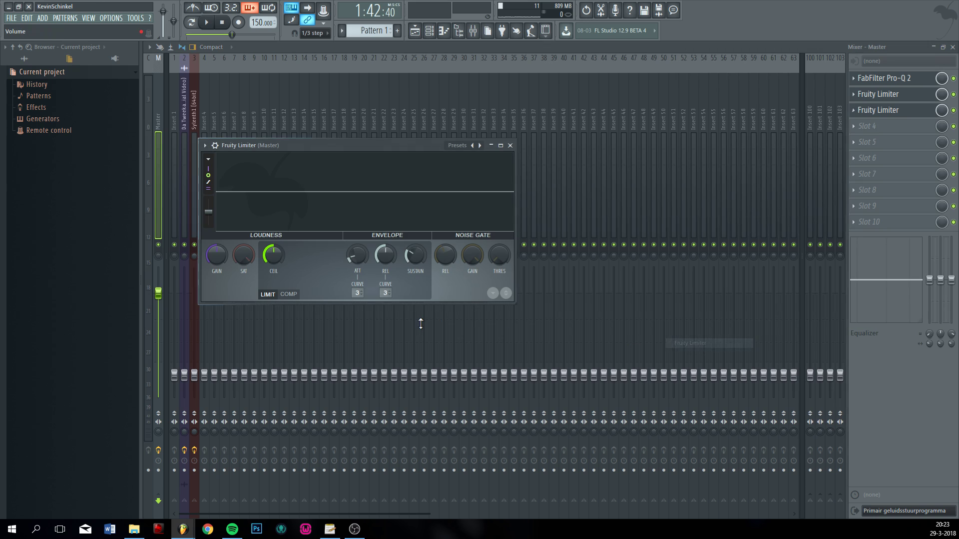
drag(199, 228, 198, 229)
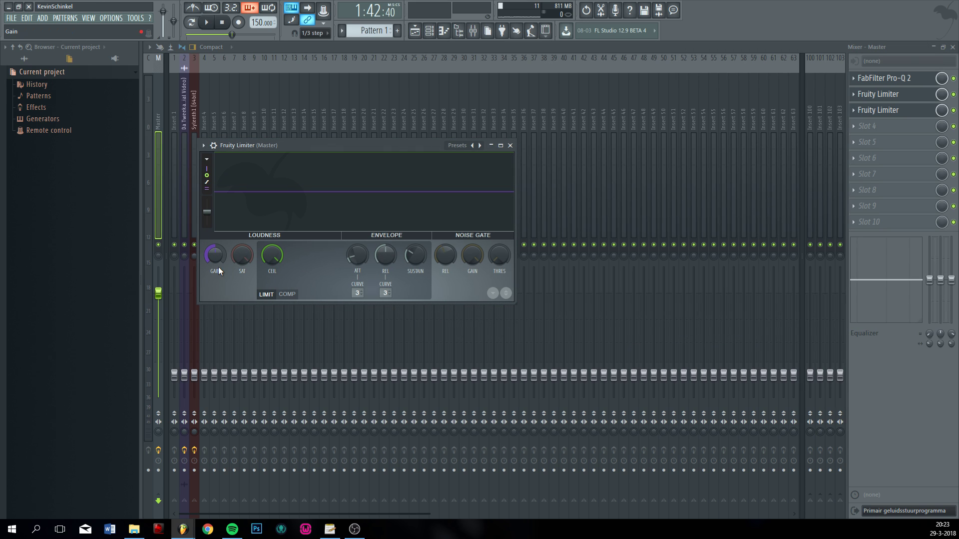
drag(217, 264, 219, 165)
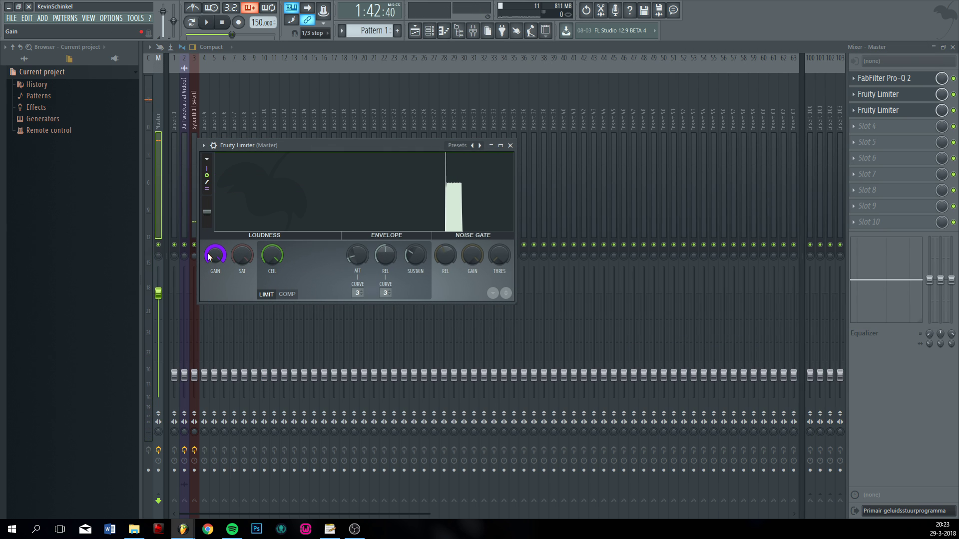
drag(209, 254, 209, 295)
click(282, 44)
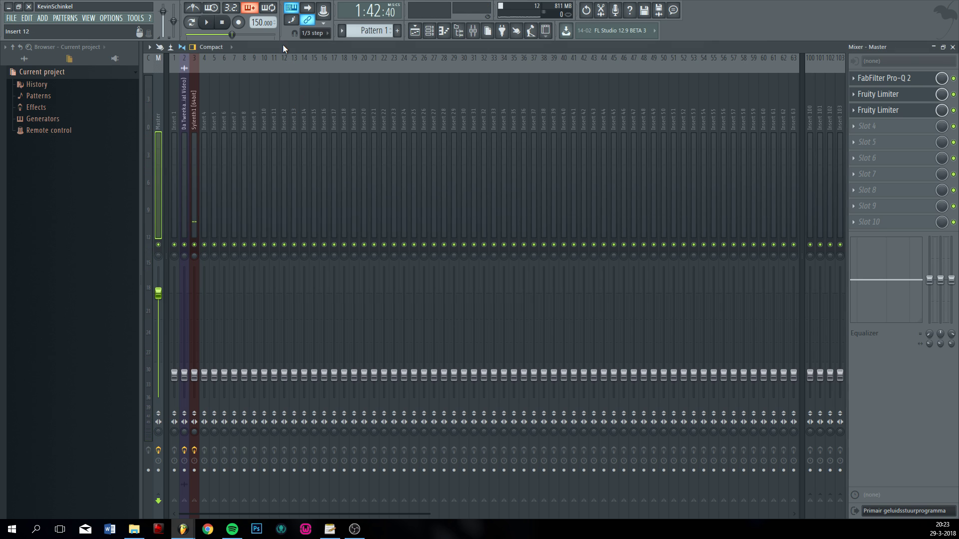
click(193, 196)
scroll(228, 235, down, 10)
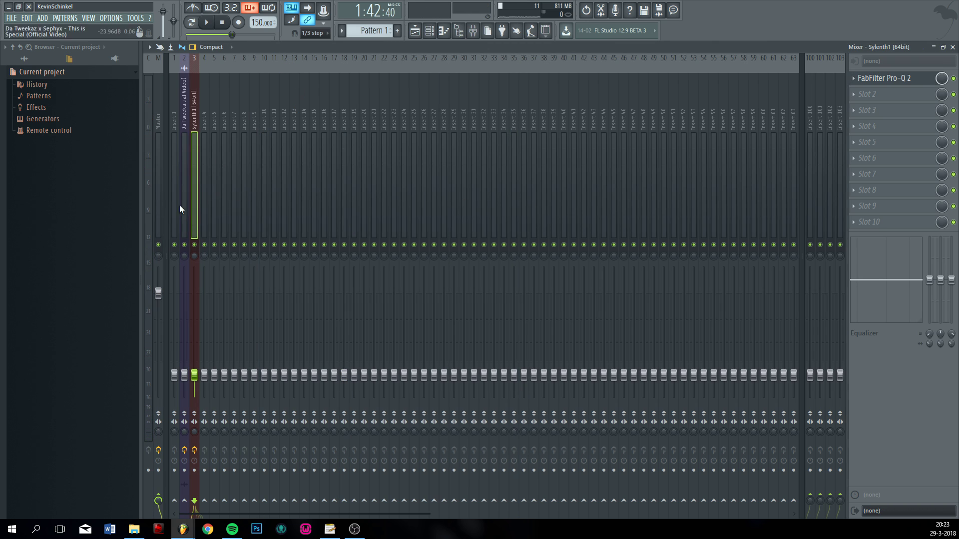
click(152, 195)
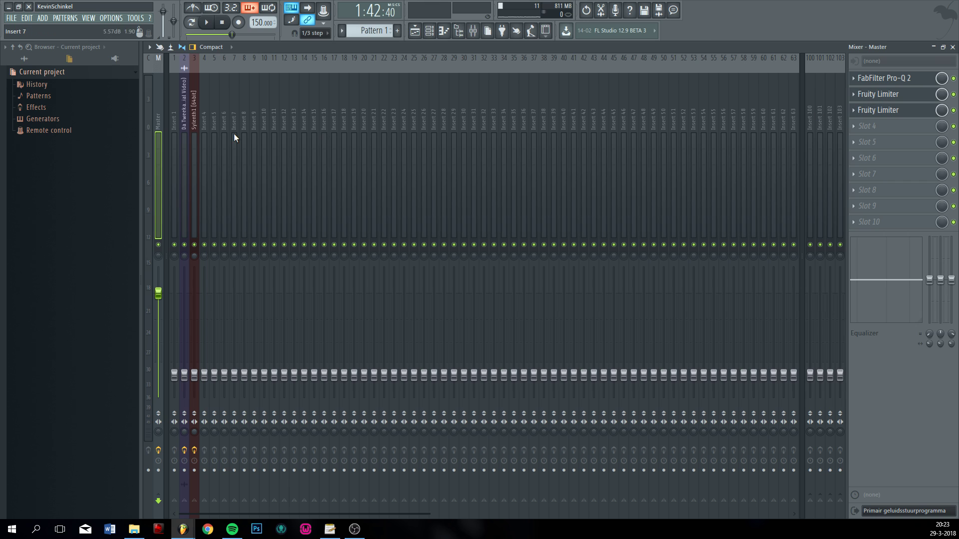
- Clone the Sylenth1 melody channel and copy the melody notes into the clone
click(443, 31)
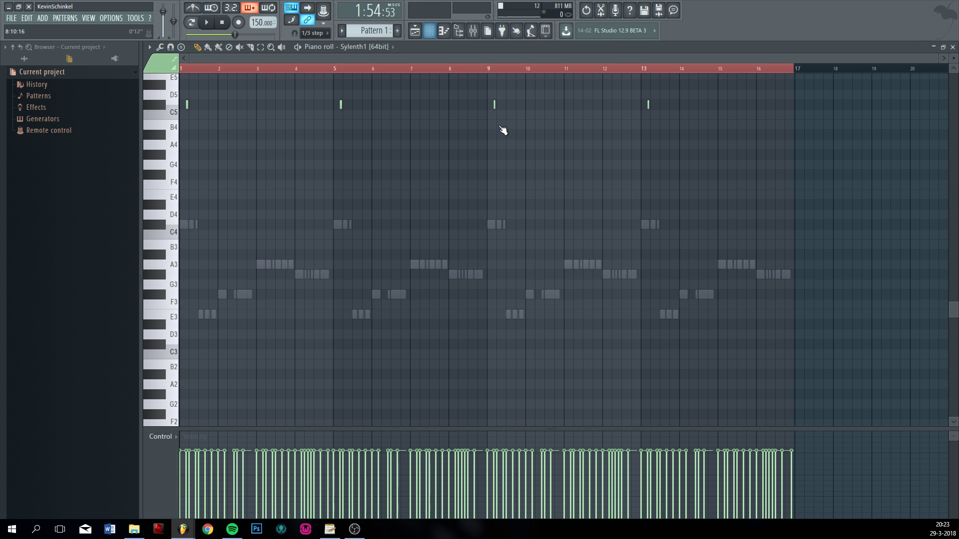
click(429, 31)
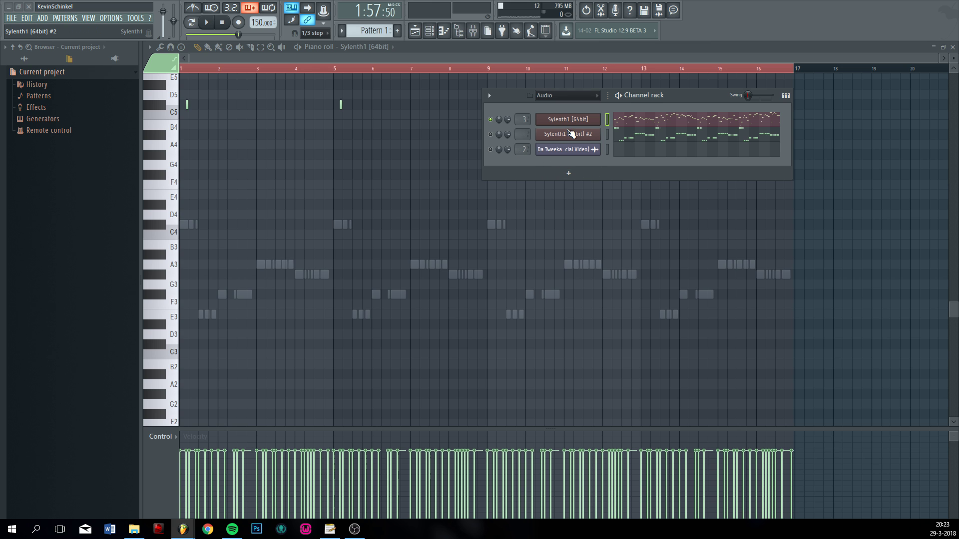
right_click(579, 135)
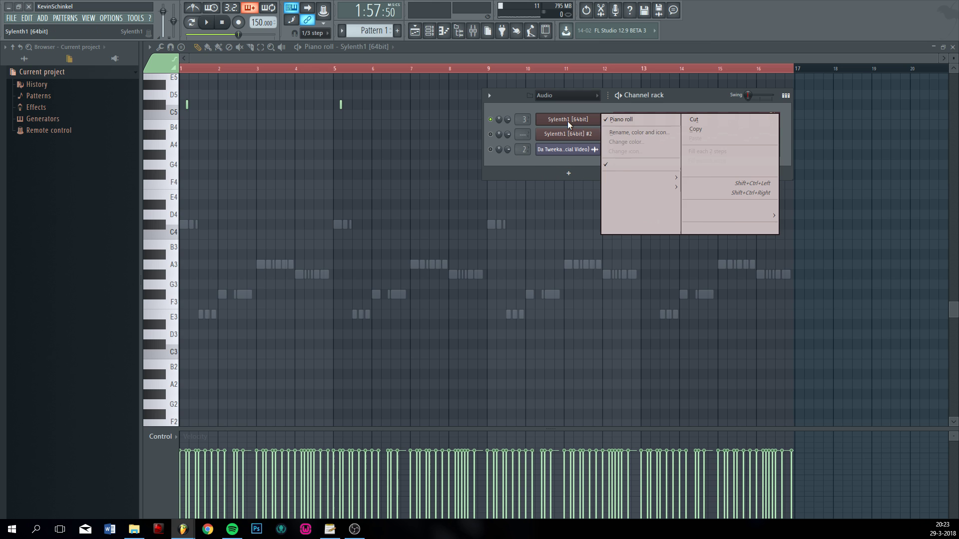
click(619, 196)
click(607, 112)
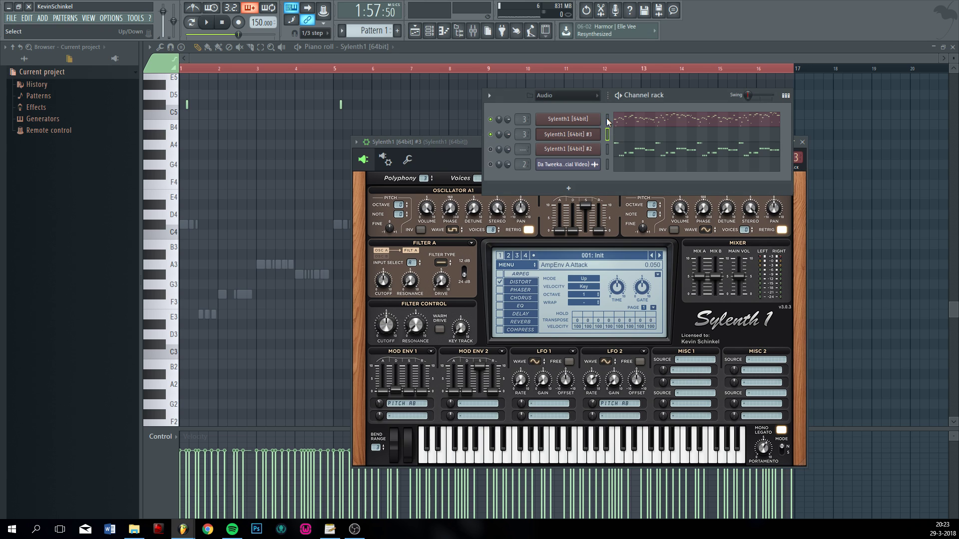
click(607, 120)
click(606, 134)
- Solo the cloned Sylenth1 channel, assign it to a free mixer track, and reopen its synth window
click(566, 134)
click(567, 135)
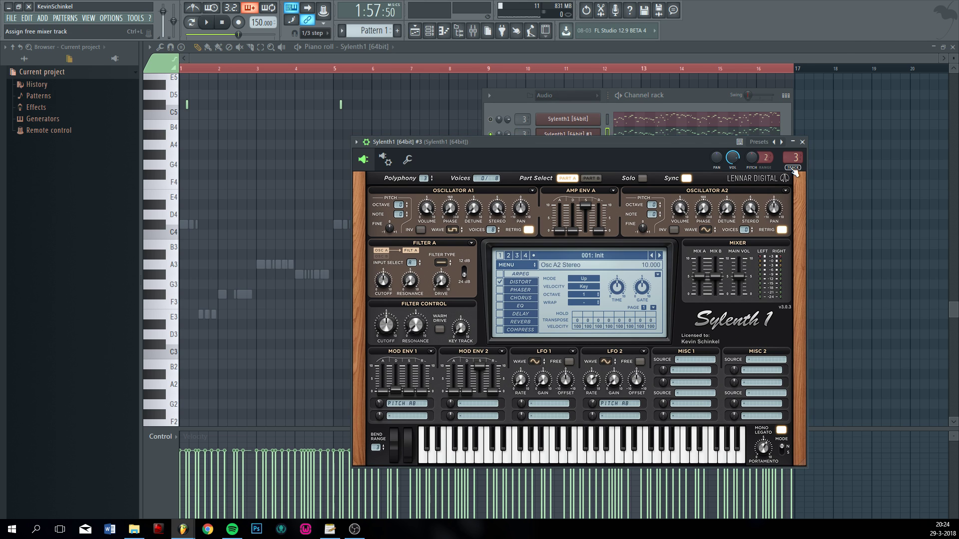
key(F9)
click(434, 33)
click(594, 135)
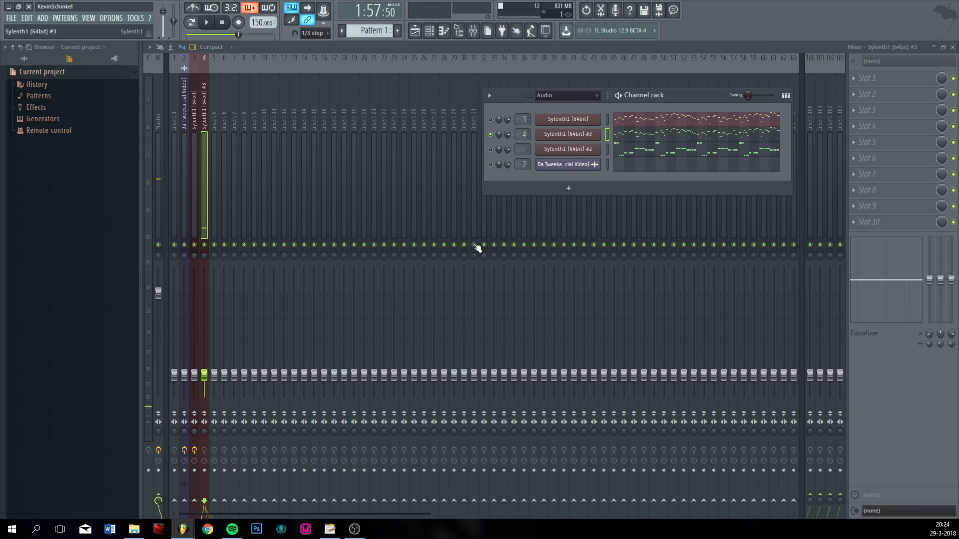
- Reset the cloned Sylenth1's preset and set Oscillator A1 to 8 voices, detune about 5.93, and retrigger off
click(527, 266)
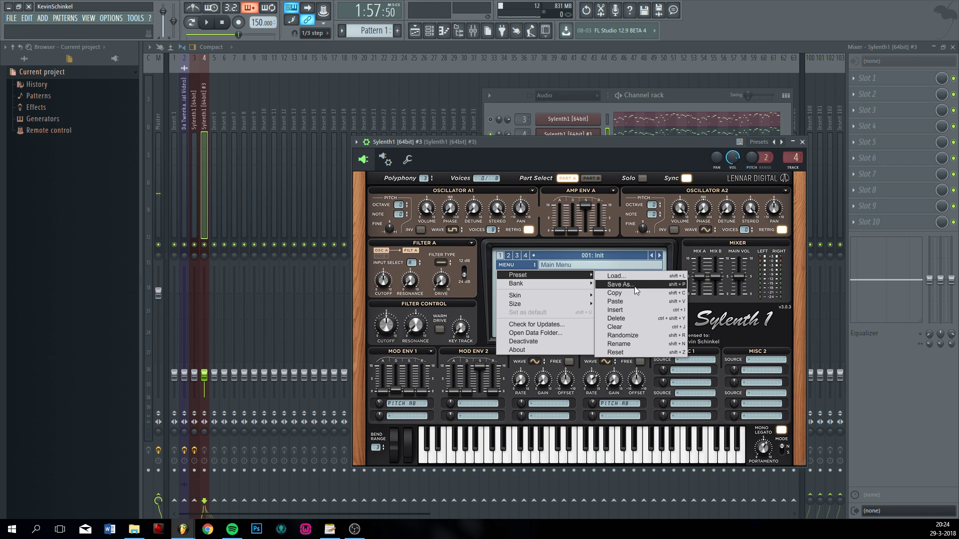
click(655, 313)
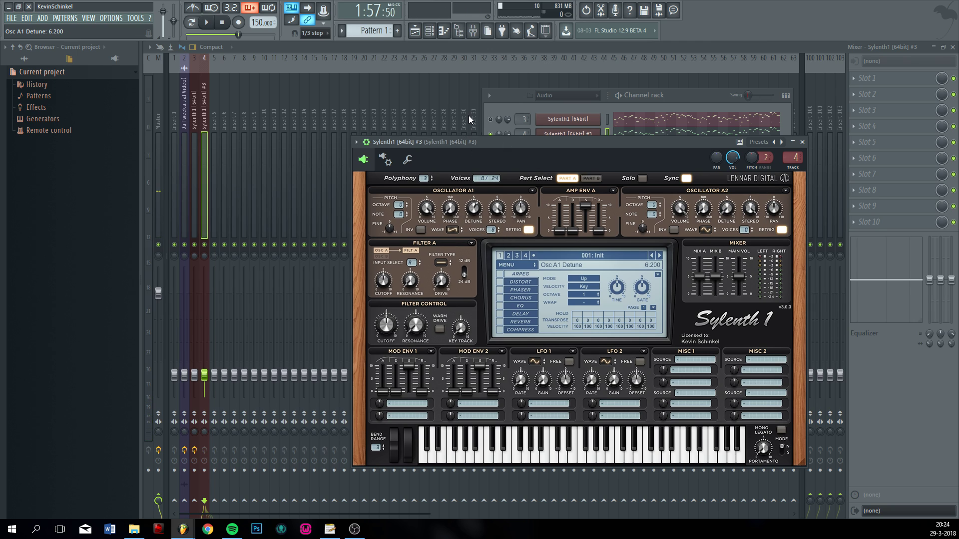
drag(468, 209, 475, 222)
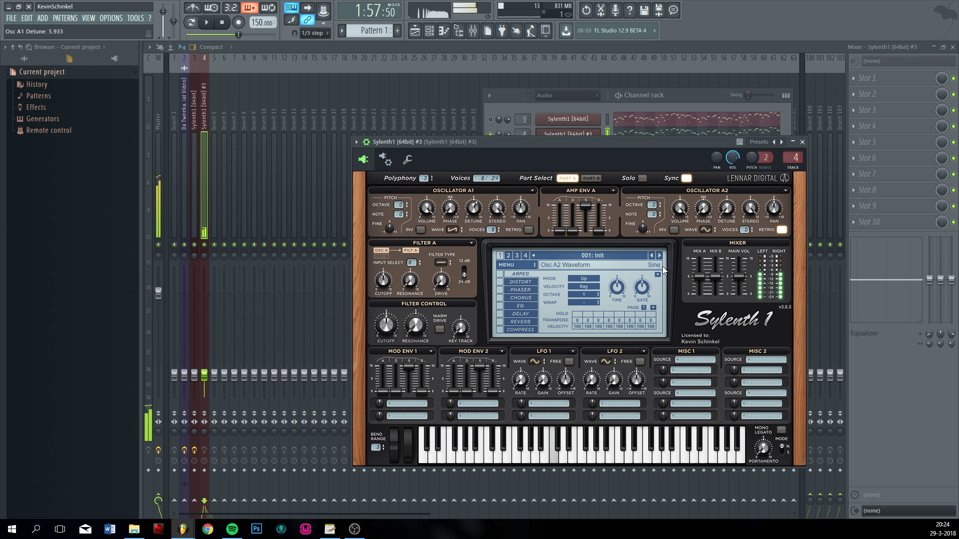
- Set Oscillator A2 to 8 voices while playing test notes, and switch to Part B
drag(752, 230, 753, 222)
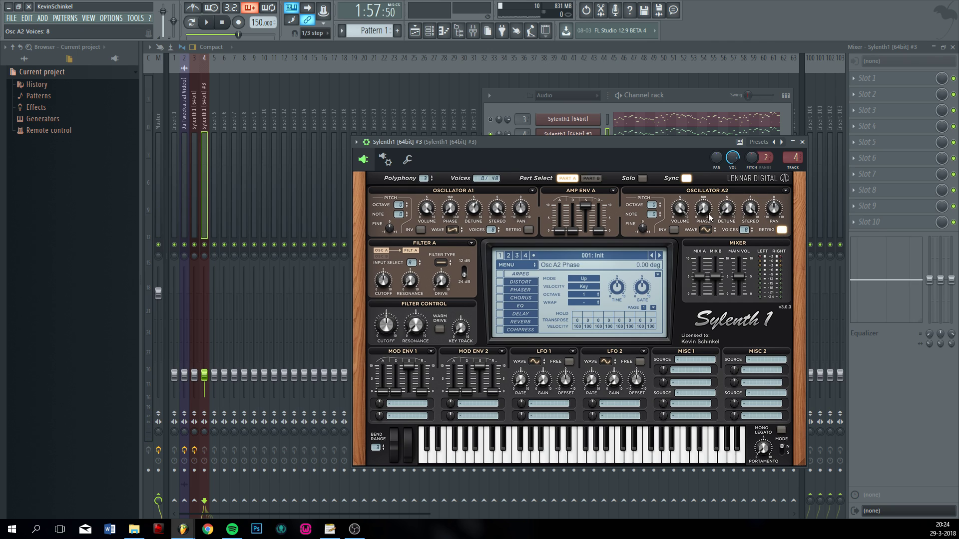
drag(723, 144, 724, 143)
key(q)
key(q)
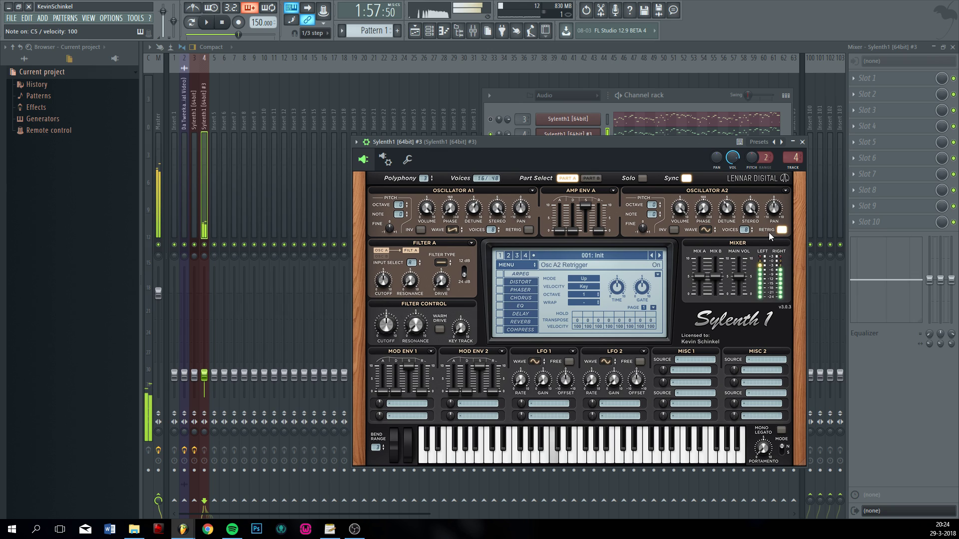
click(590, 178)
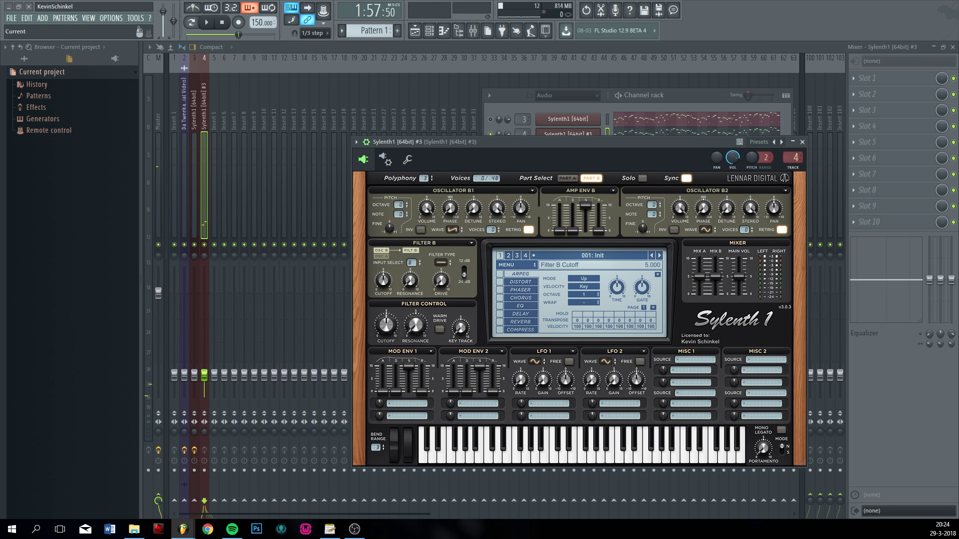
- Set Oscillator B1 to 8 voices and Oscillator B2 to a saw wave with 8 voices, turning retrigger off on both
drag(492, 230, 465, 132)
key(q)
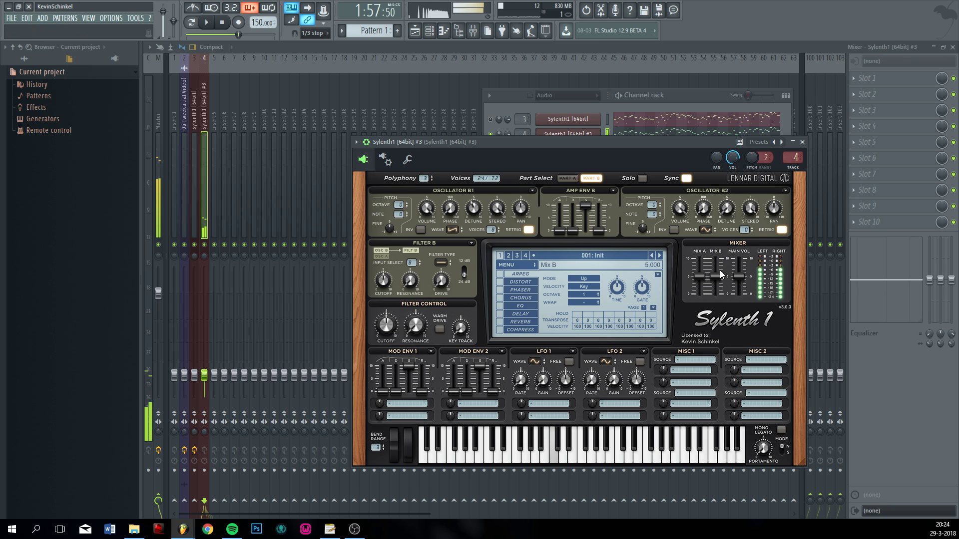
click(705, 230)
click(722, 248)
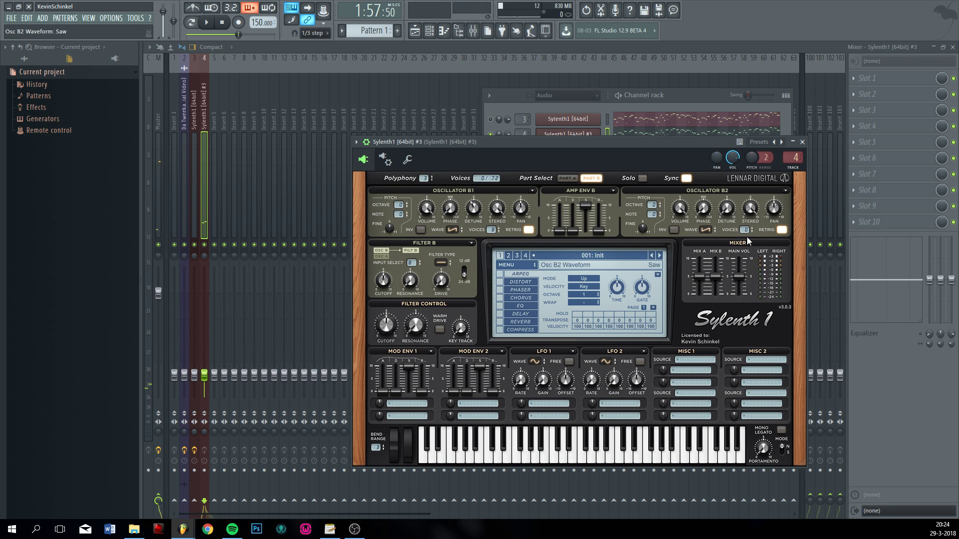
click(590, 179)
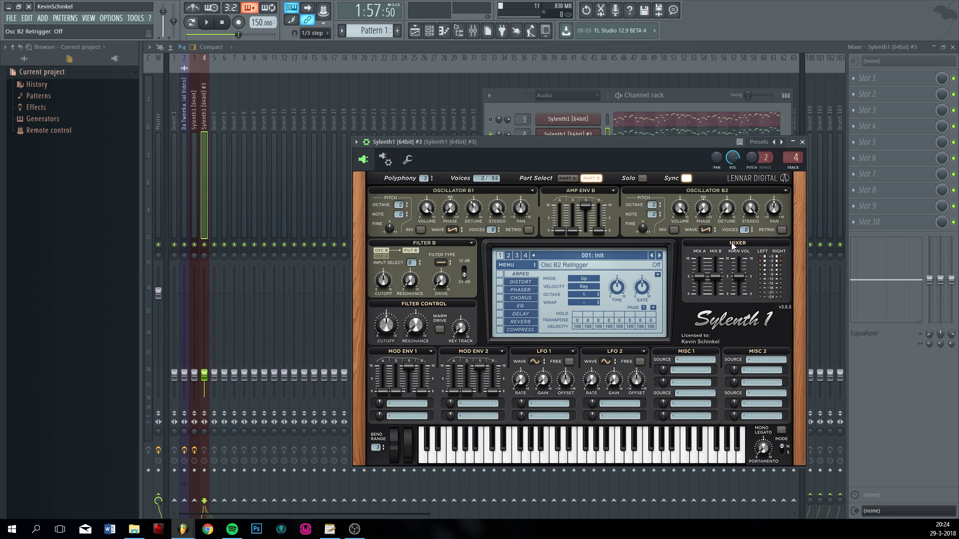
- Raise Oscillator B2's detune and set the Amp Env B release to about 1.7 while playing test notes
key(z)
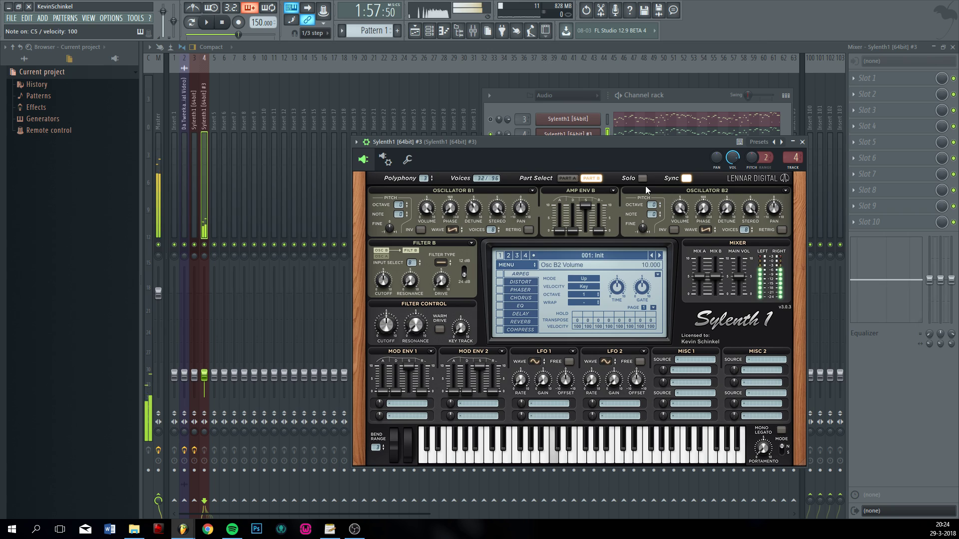
key(c)
key(c)
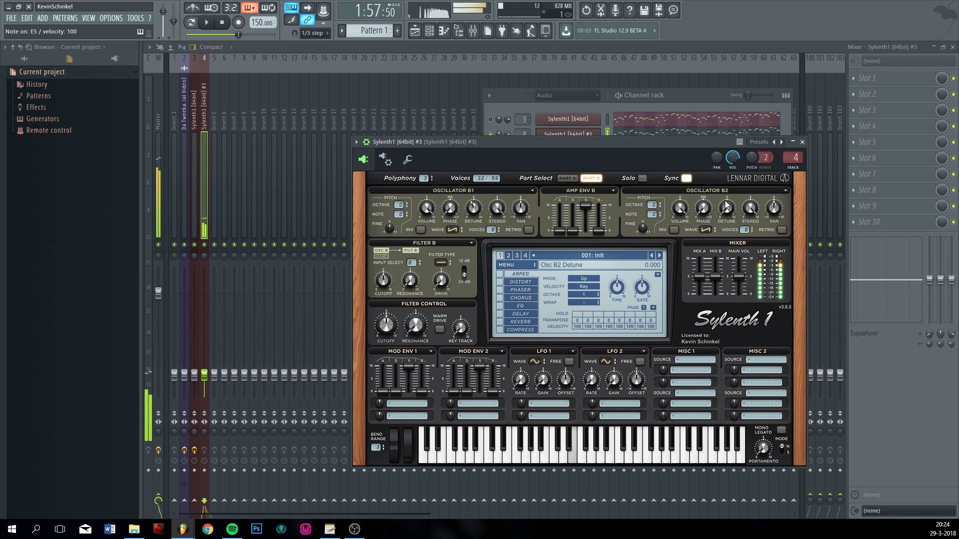
drag(731, 212, 724, 124)
key(c)
key(z)
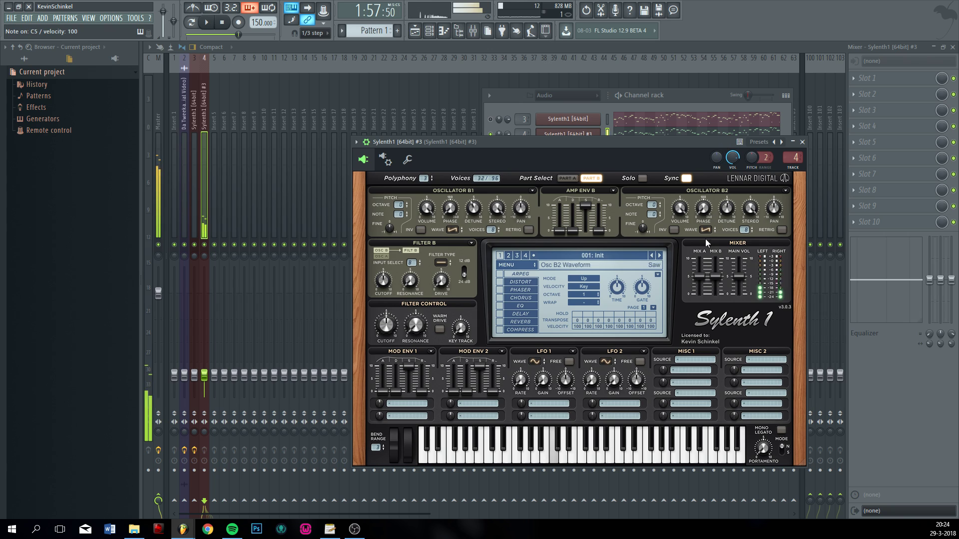
key(x)
key(c)
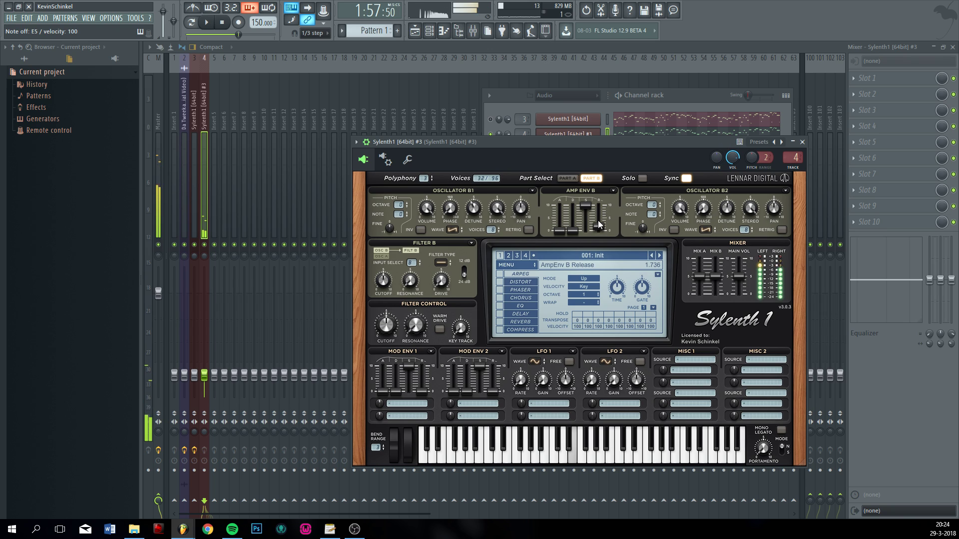
- Set Part A's amp envelope release to about 1.15 and enable mono legato during pattern playback
click(567, 178)
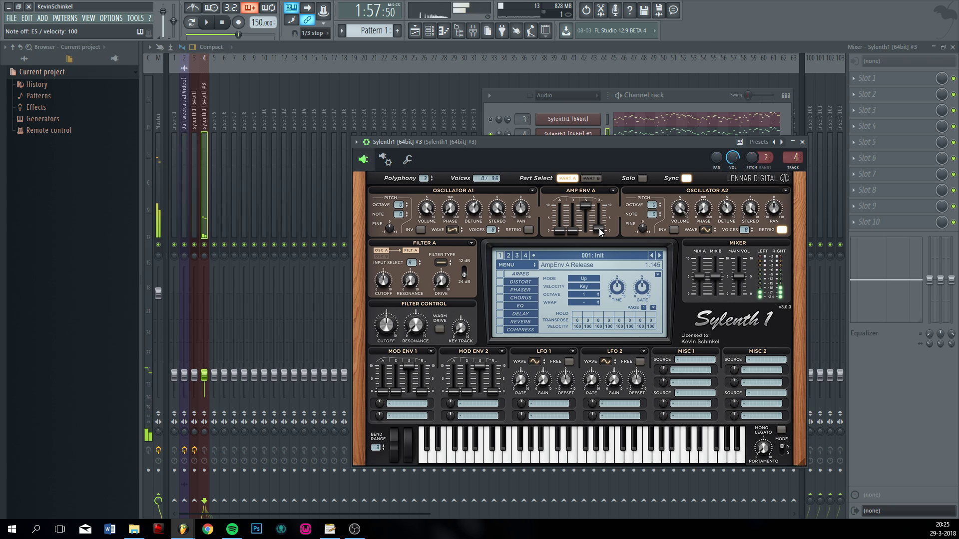
key(space)
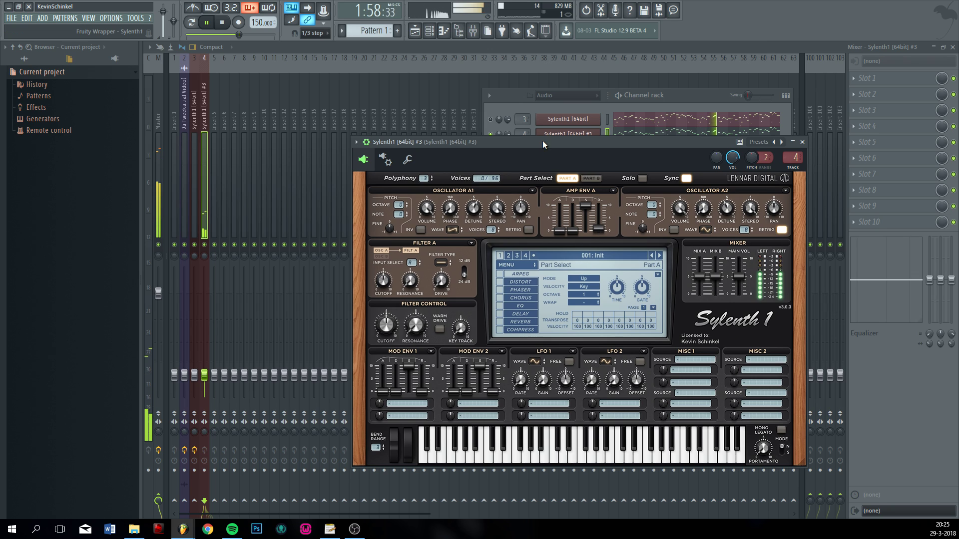
click(780, 431)
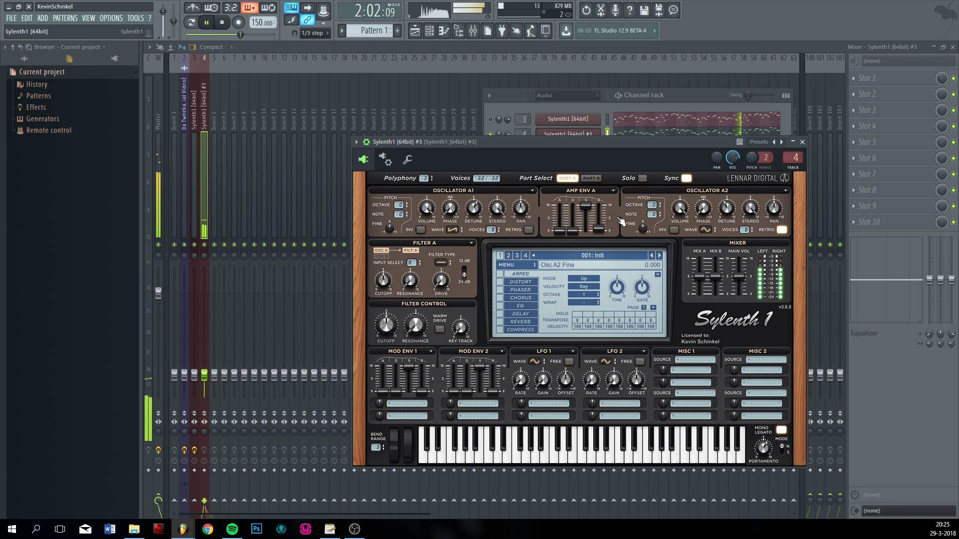
- Check the original Sylenth1's synth settings and review the melody notes of Sylenth1 #3 in the piano roll
click(584, 119)
click(597, 103)
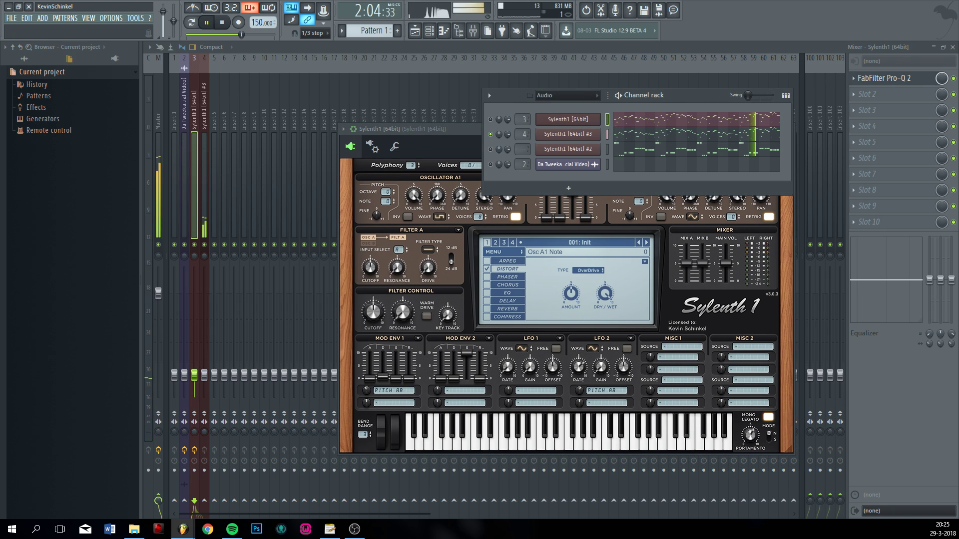
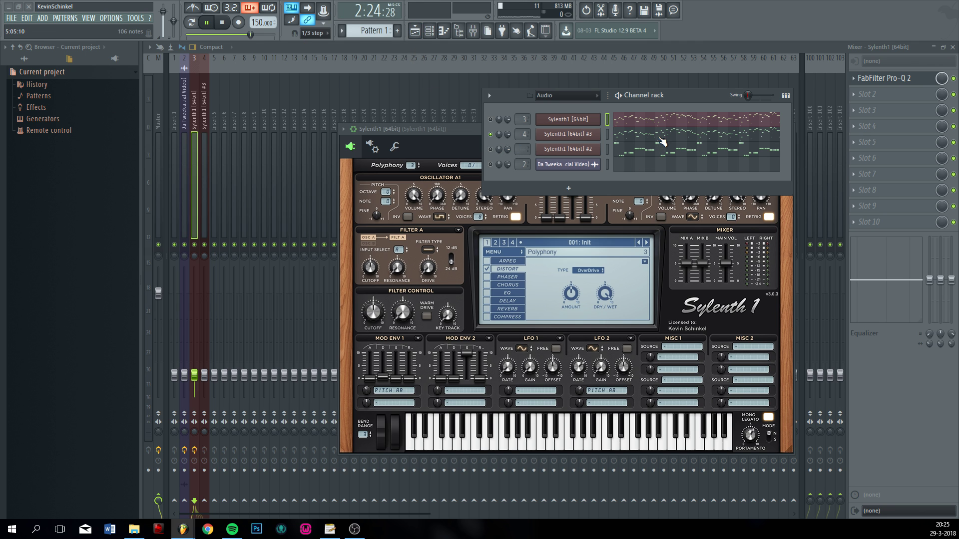
click(661, 142)
scroll(269, 253, up, 5)
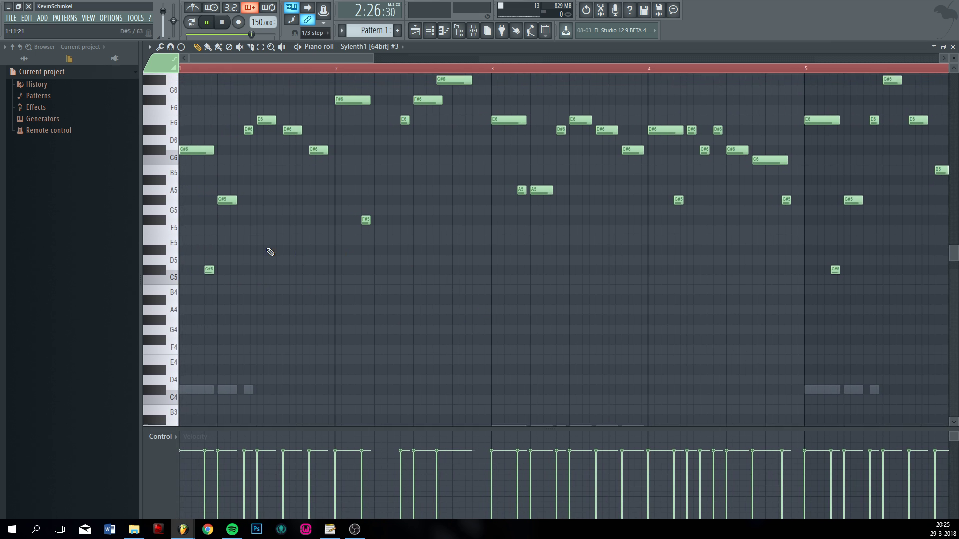
scroll(407, 268, down, 4)
scroll(358, 218, down, 2)
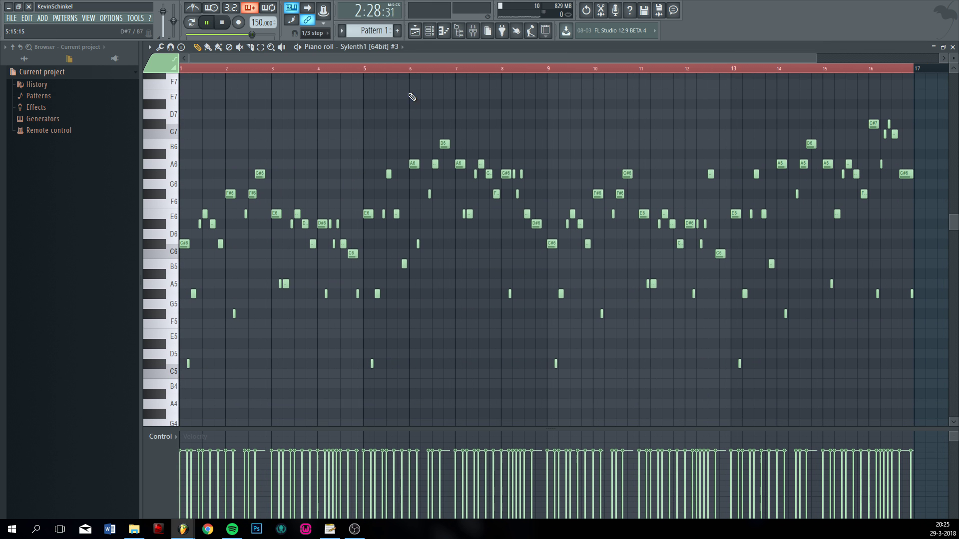
- Enable the original Sylenth1 channel alongside the clone and lower its mixer track volume to about -26.7 dB during playback
click(430, 31)
click(490, 120)
key(space)
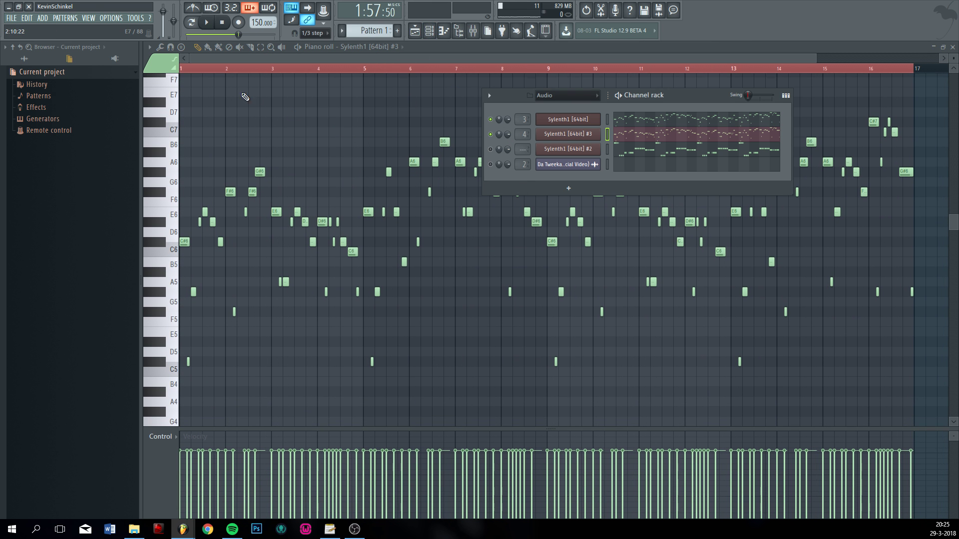
key(F6)
key(space)
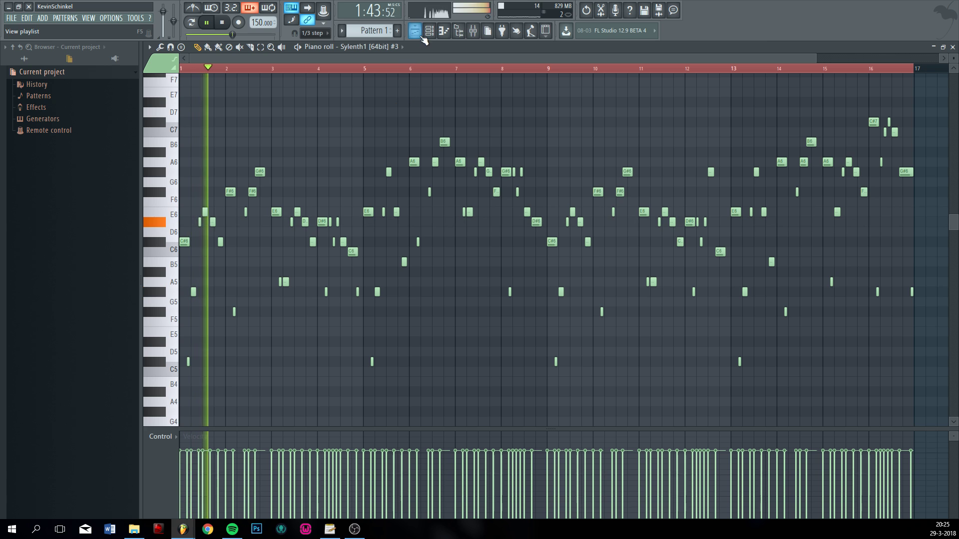
key(F6)
key(F9)
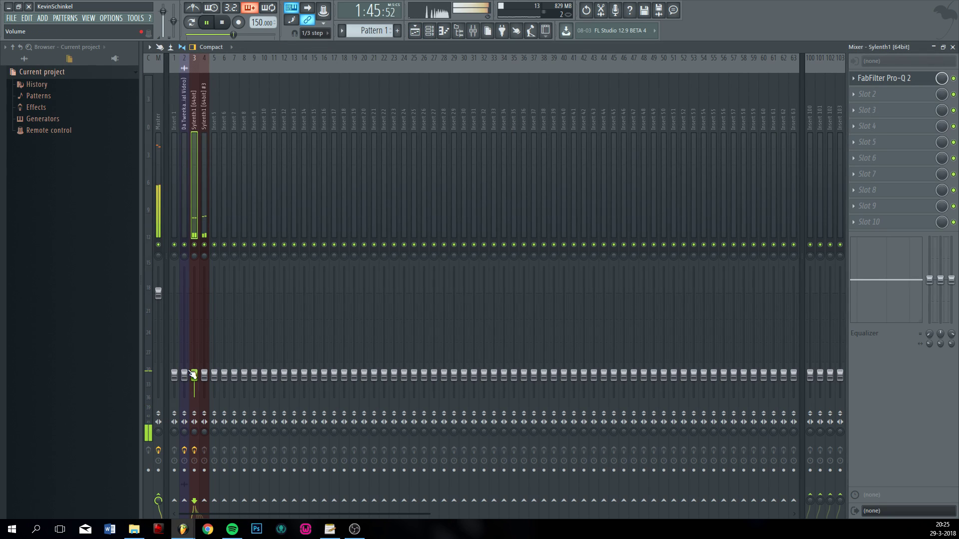
drag(195, 375, 194, 380)
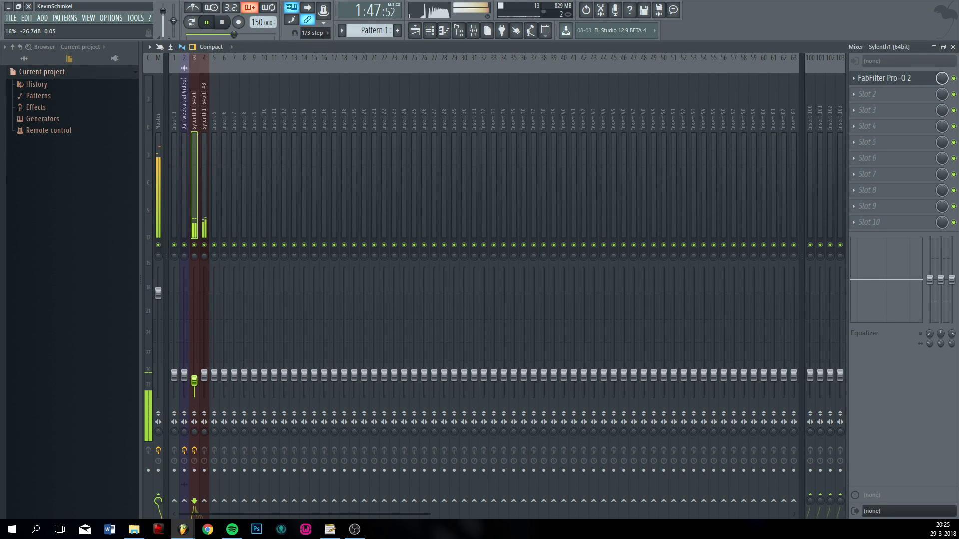
- Clone the Sylenth1 #3 channel, stop playback, and bring up the new clone's synth window
click(429, 31)
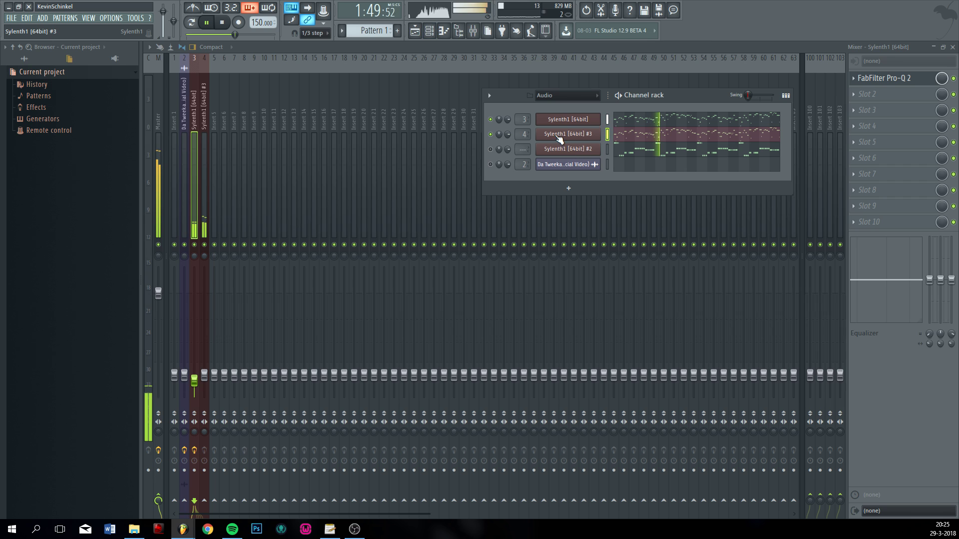
right_click(572, 136)
click(658, 215)
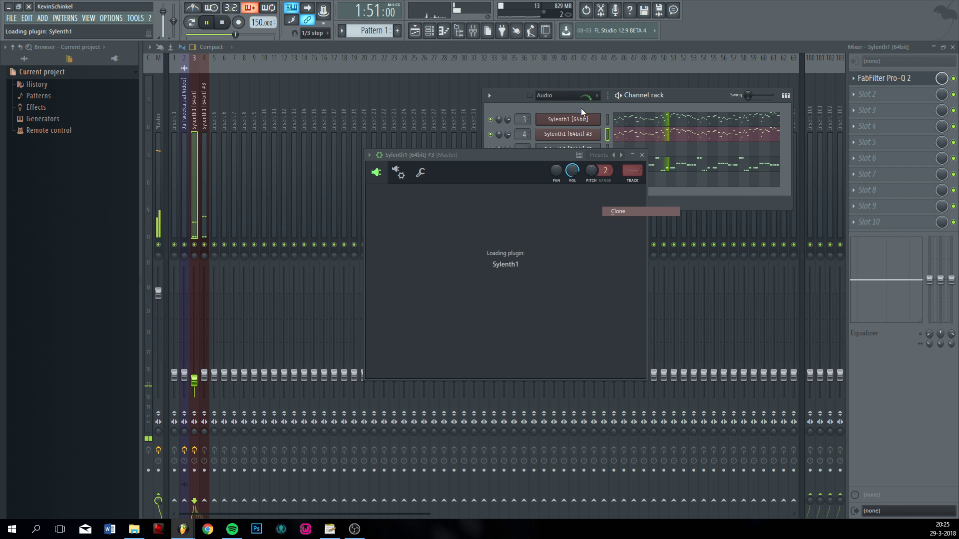
key(space)
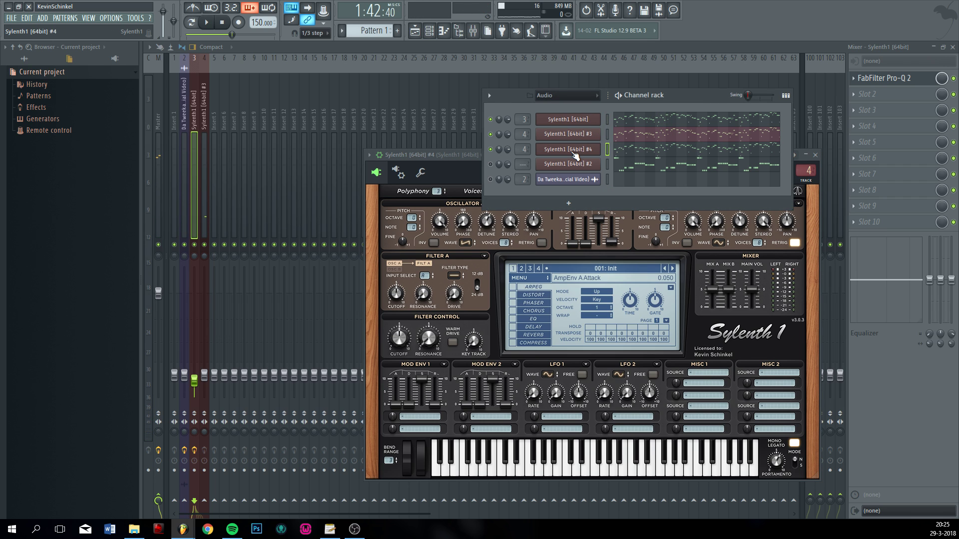
click(574, 150)
click(574, 149)
- Assign the new Sylenth1 clone to free mixer track 5, and return to the playlist with the channel rack open
drag(549, 157, 495, 178)
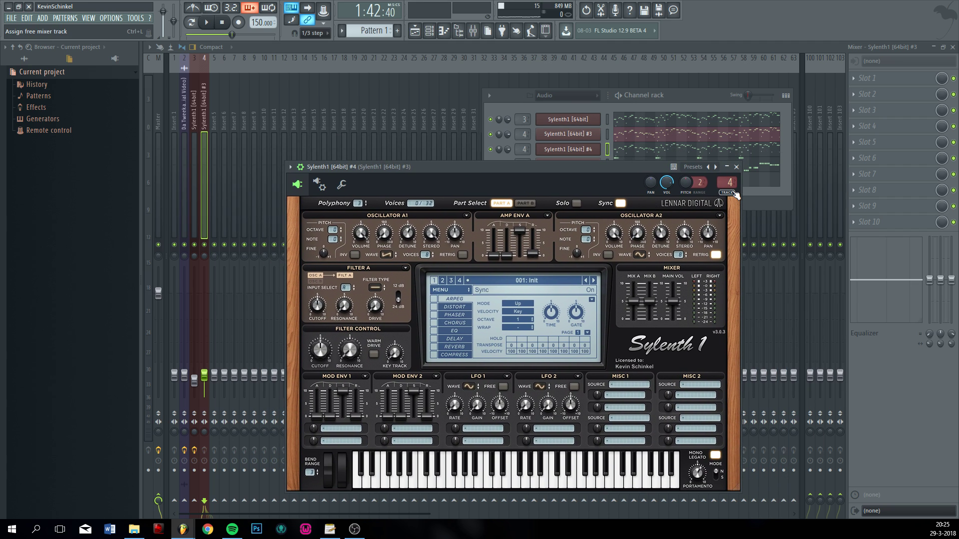
click(729, 192)
click(417, 34)
click(430, 31)
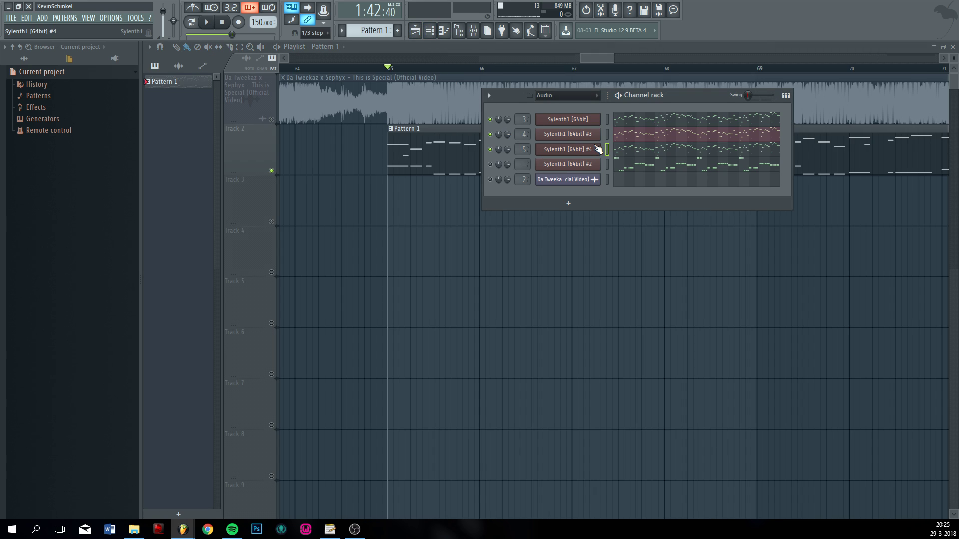
- Open the Sylenth1 #4 instrument, enable its distortion and chorus effects, and display the chorus settings
click(568, 148)
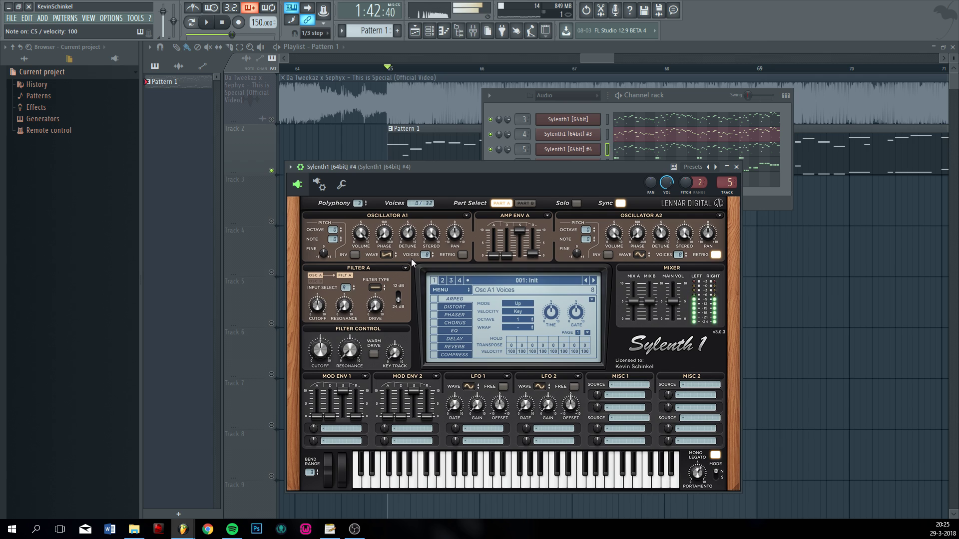
click(462, 289)
mouse_move(478, 303)
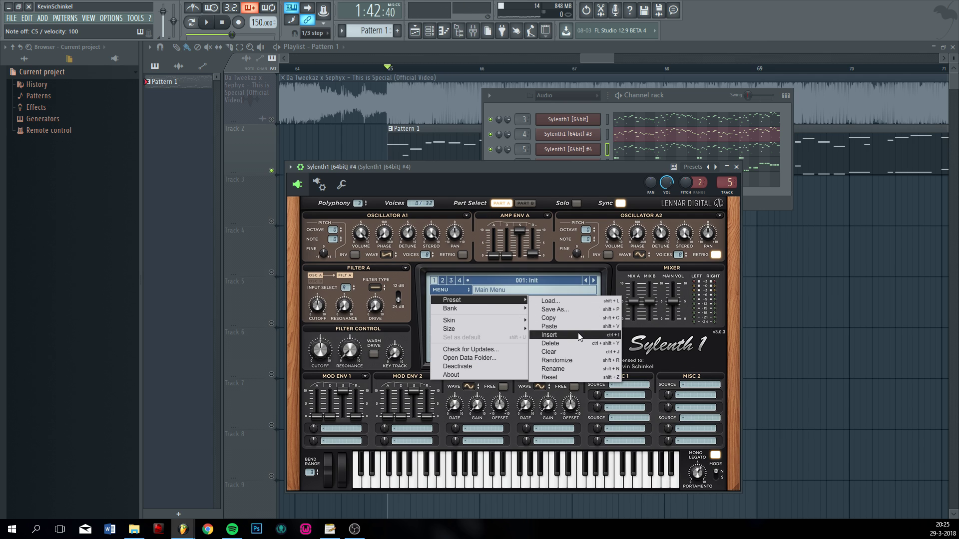
click(442, 281)
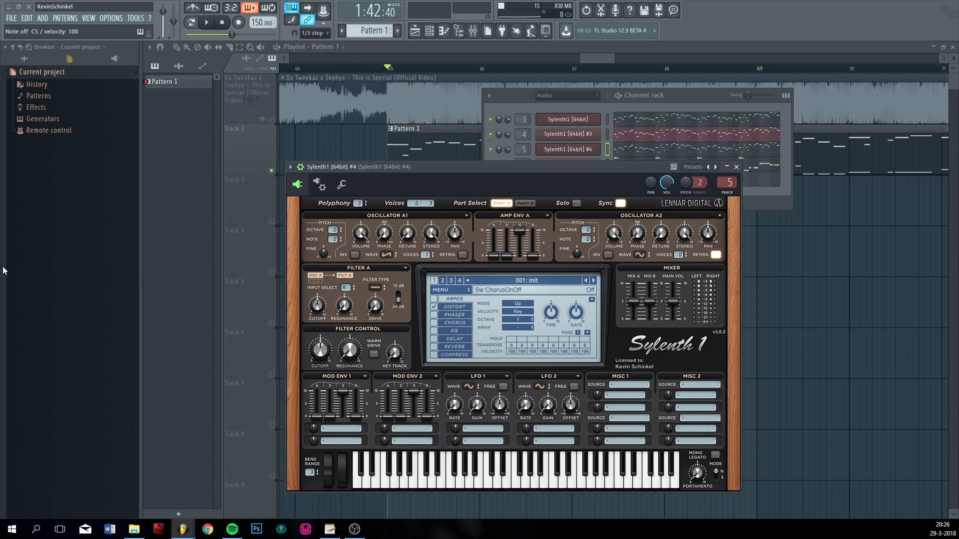
click(434, 323)
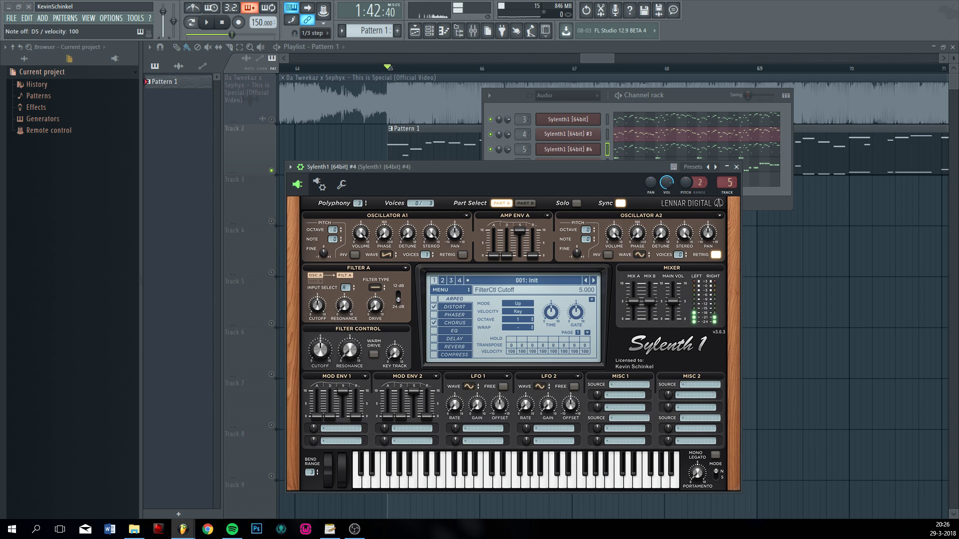
click(460, 325)
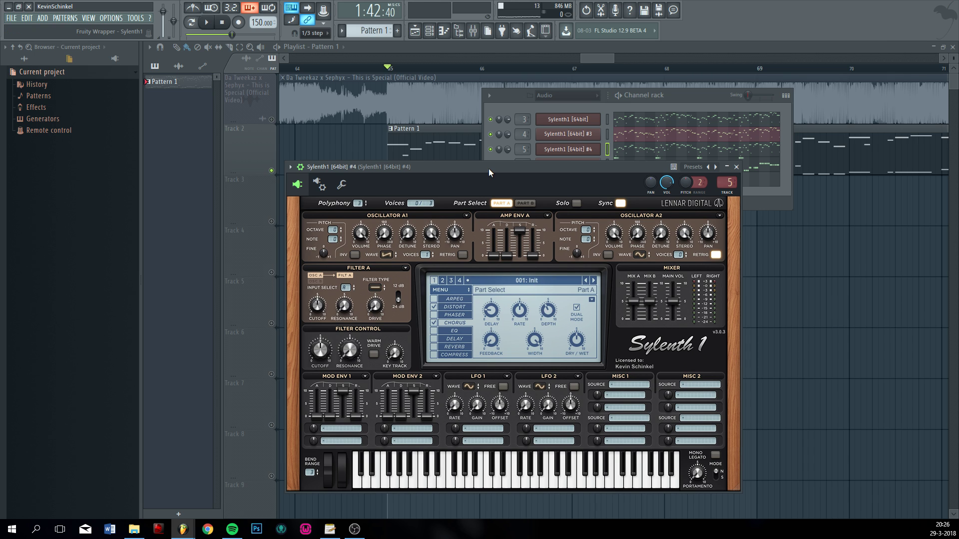
- Set the LFO 1 wave to Random and assign its first destination to Pitch AB
drag(489, 169, 453, 115)
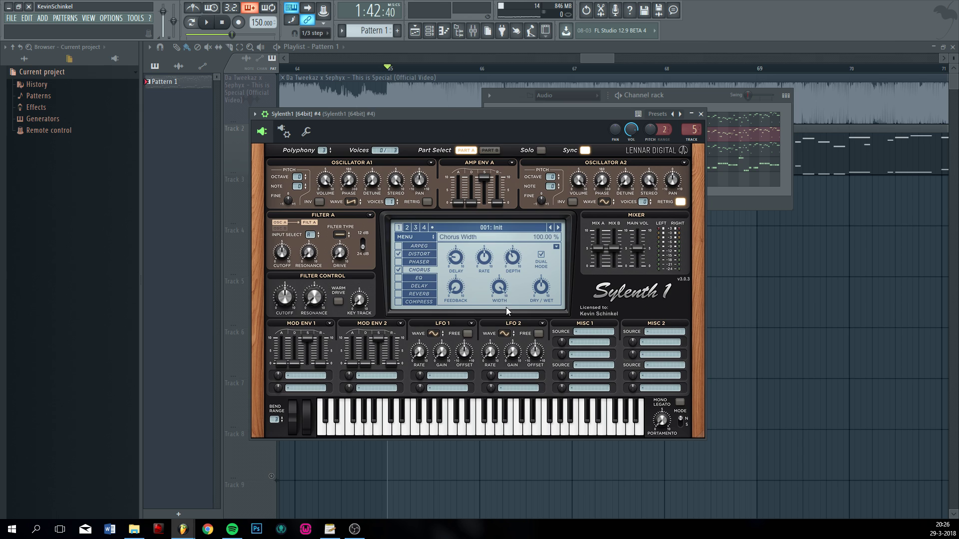
click(439, 334)
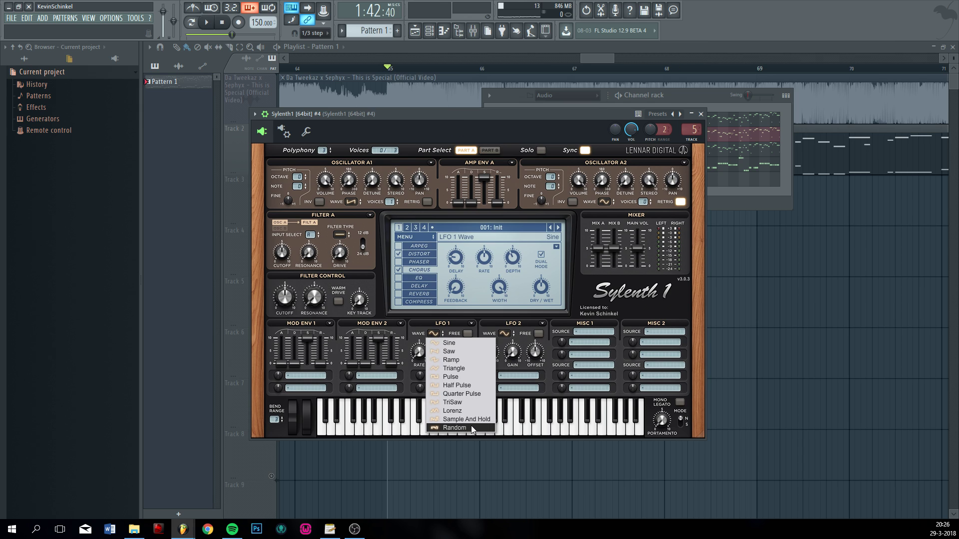
click(445, 422)
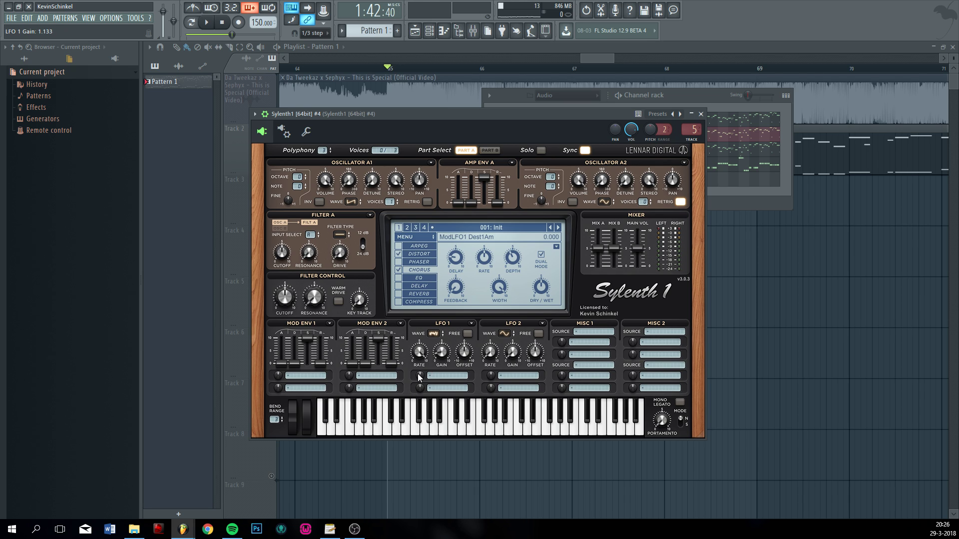
click(443, 376)
click(466, 444)
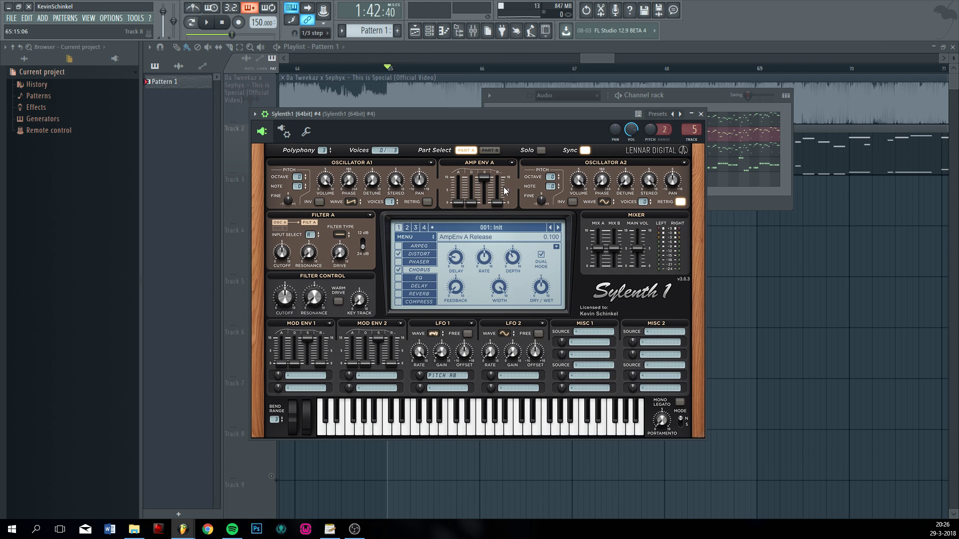
- Play a few test notes and adjust the LFO 1 modulation amount on the Pitch AB destination
drag(475, 116, 517, 111)
key(z)
key(c)
key(v)
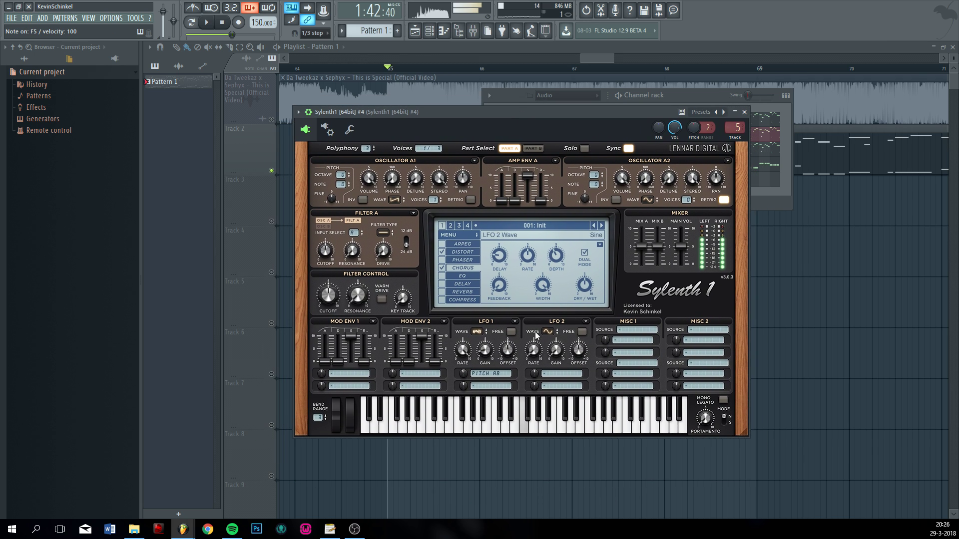
drag(465, 381, 466, 378)
- Play the pattern, turn on mono legato in Sylenth1 #4 and set its portamento time to about 208 ms
key(space)
click(721, 100)
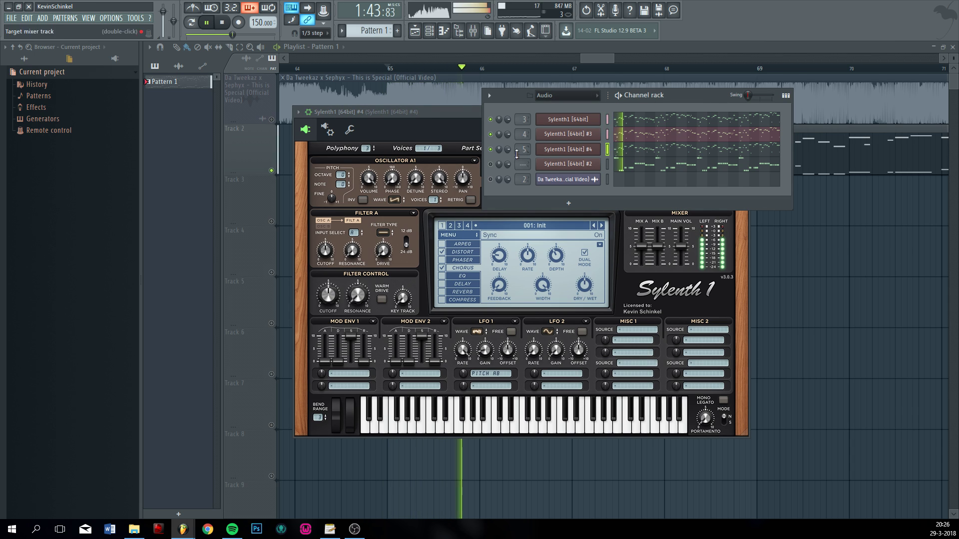
click(688, 248)
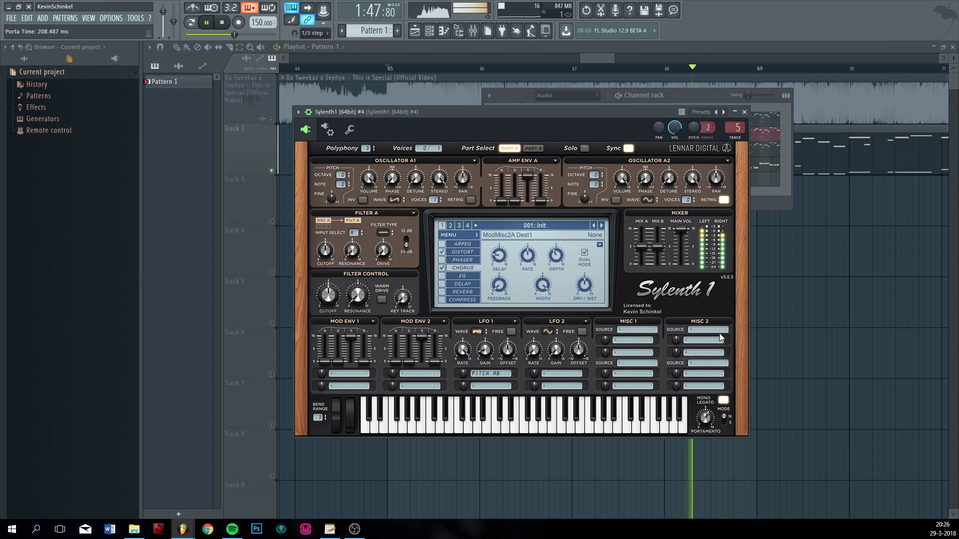
- Unmute all channels in the channel rack, mute Sylenth1 #2 and restart playback
click(768, 107)
right_click(490, 150)
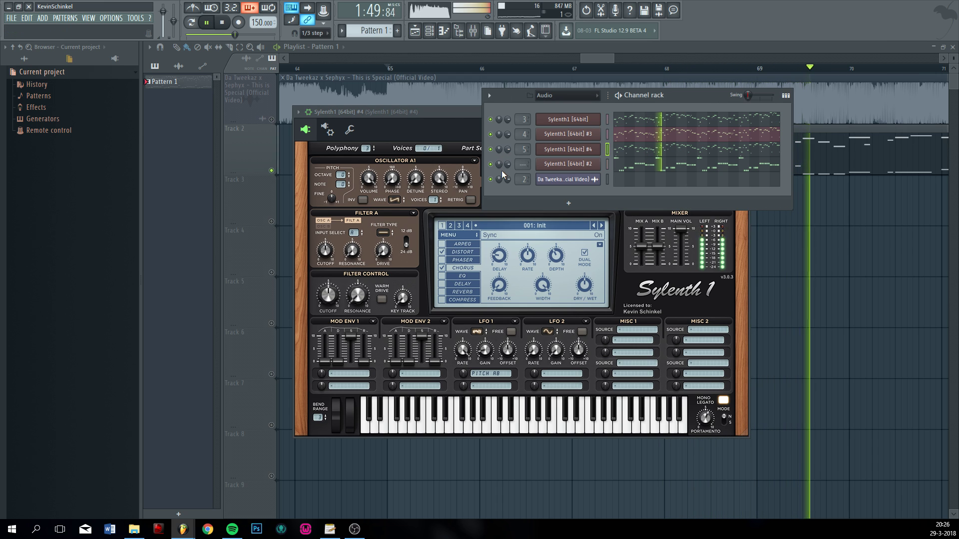
key(space)
click(491, 164)
key(space)
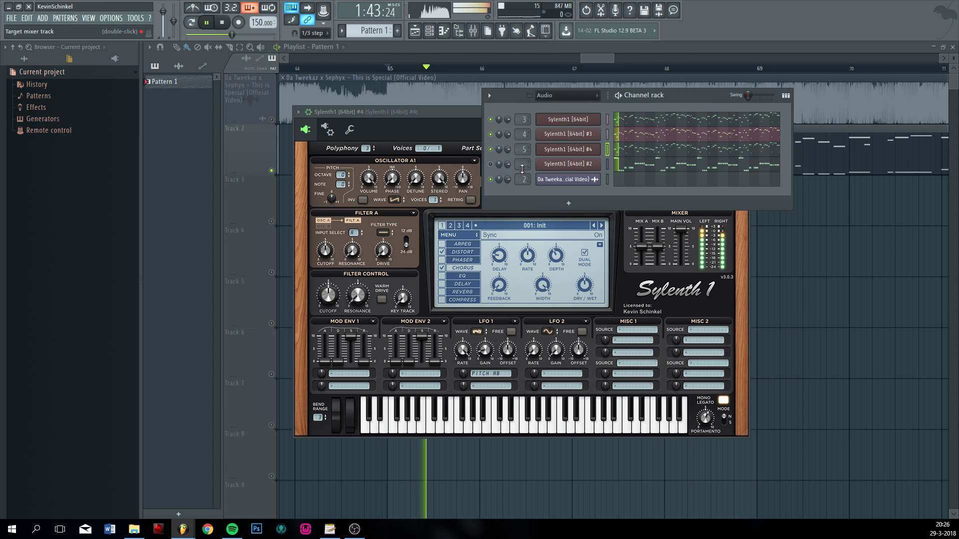
- Assign Sylenth1 #2 to mixer track 6 and stop playback
click(567, 164)
click(624, 199)
key(space)
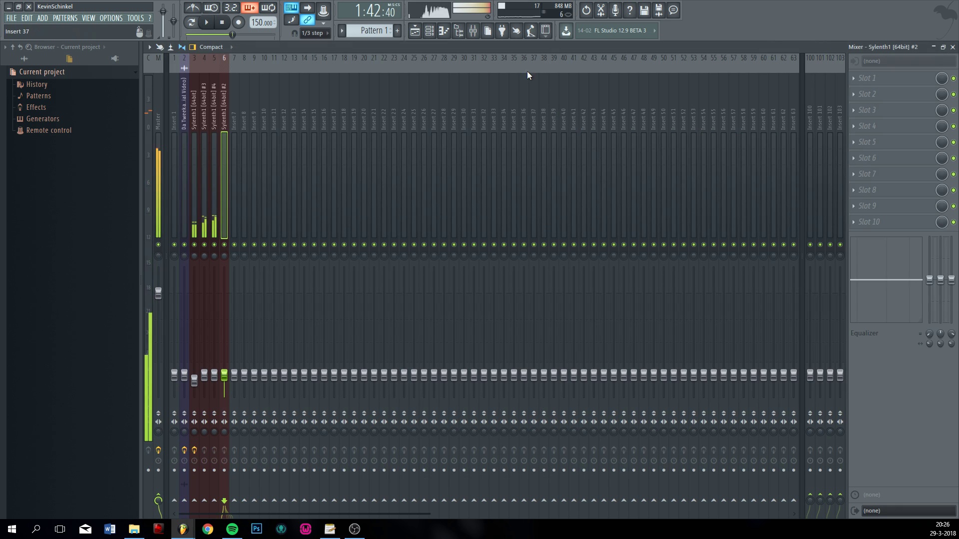
- Lower the gain of the last Fruity Limiter on the Master track and play the pattern
click(159, 143)
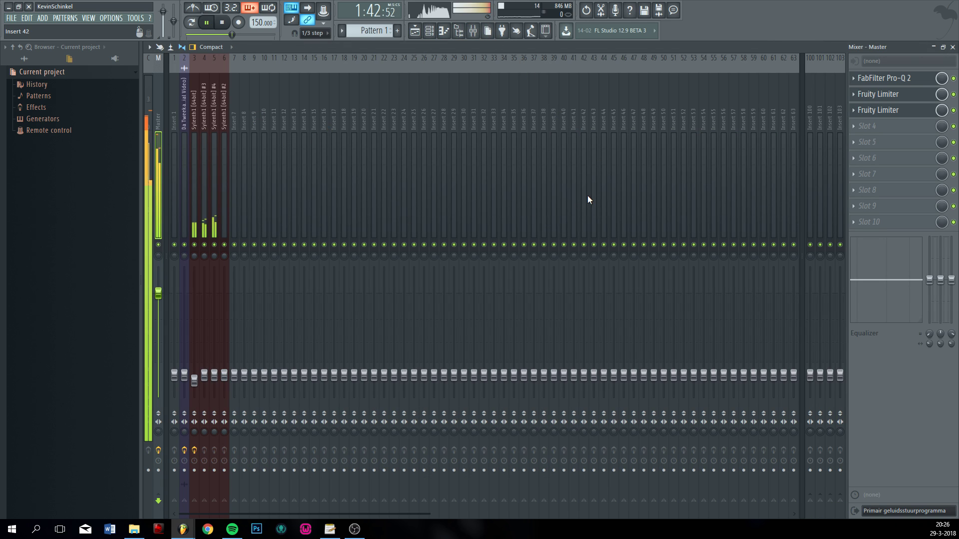
click(899, 110)
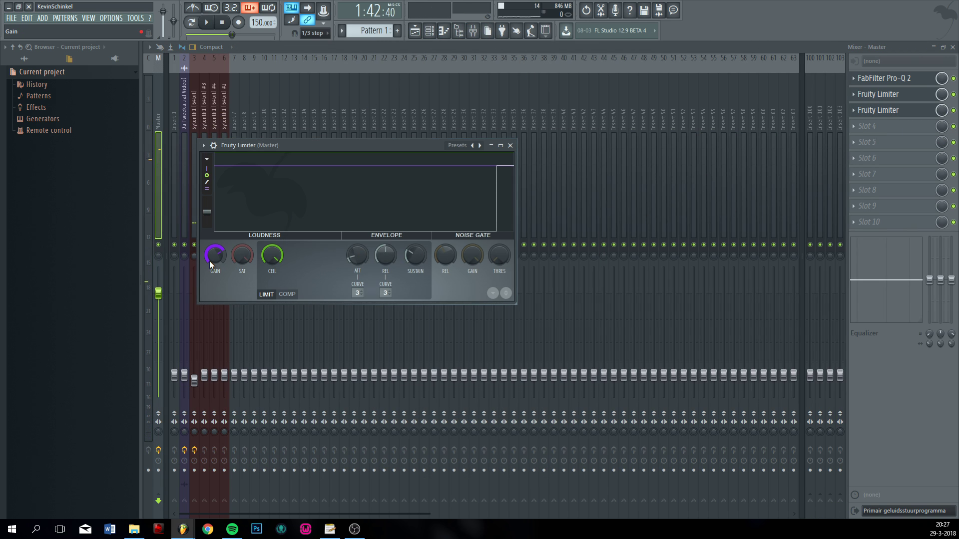
drag(208, 261, 211, 258)
key(space)
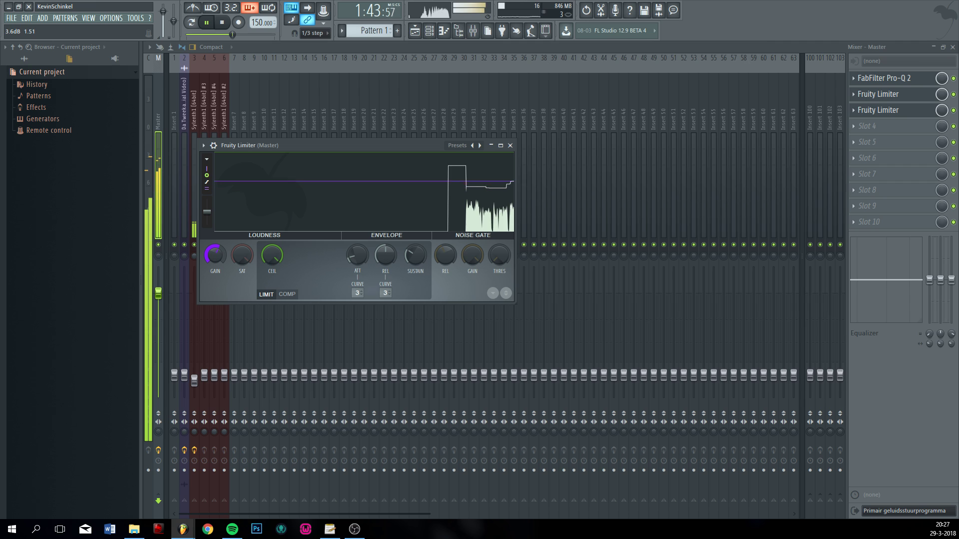
- Open the Sylenth1 #2 instrument to check its settings and stop playback
click(429, 30)
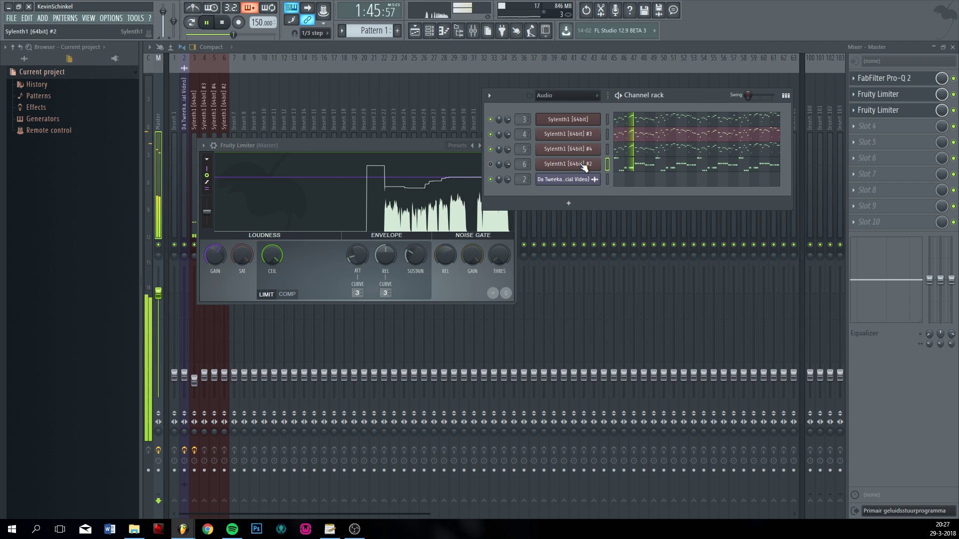
click(580, 165)
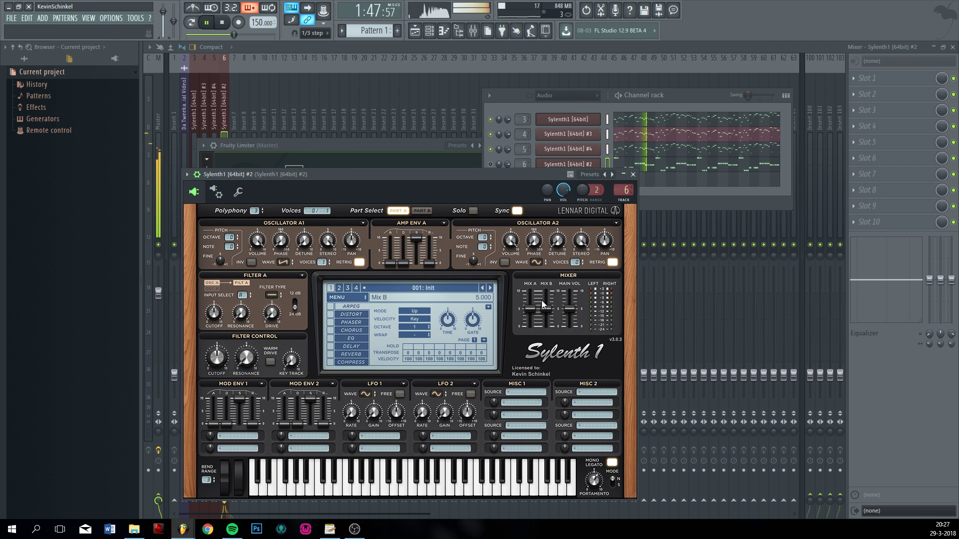
key(space)
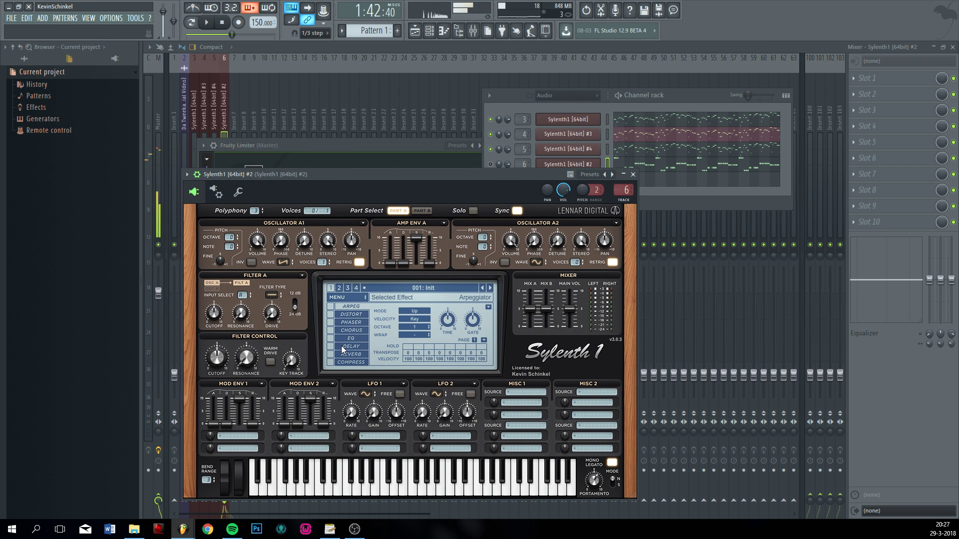
- During playback, set Sylenth1 #4's LFO 1 pitch modulation amount to about -0.867 and its LFO 1 gain to 0.4
click(577, 153)
key(space)
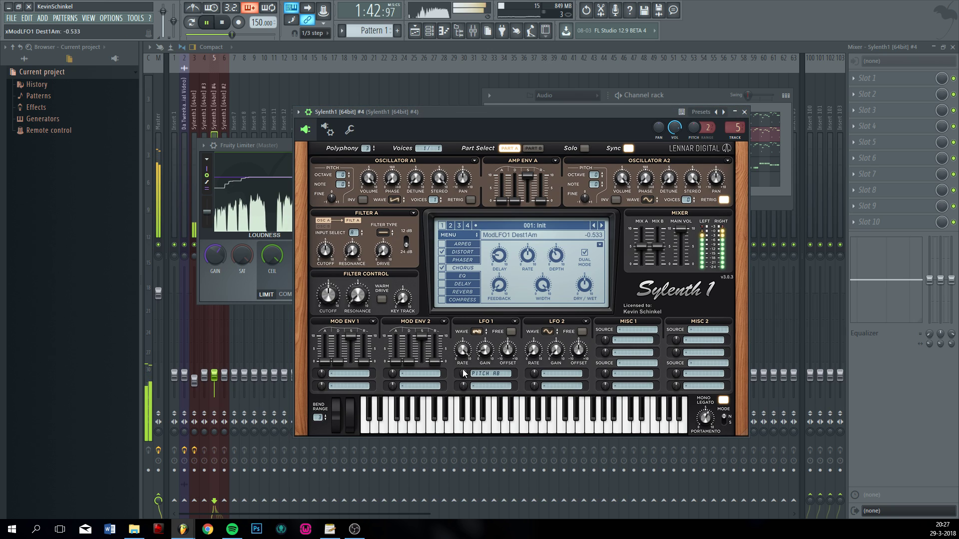
drag(464, 373, 463, 383)
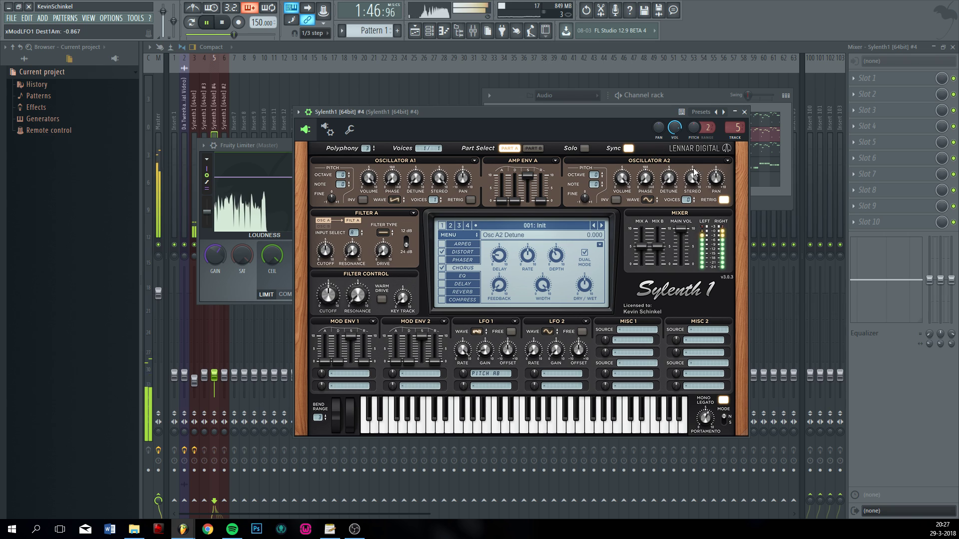
click(772, 107)
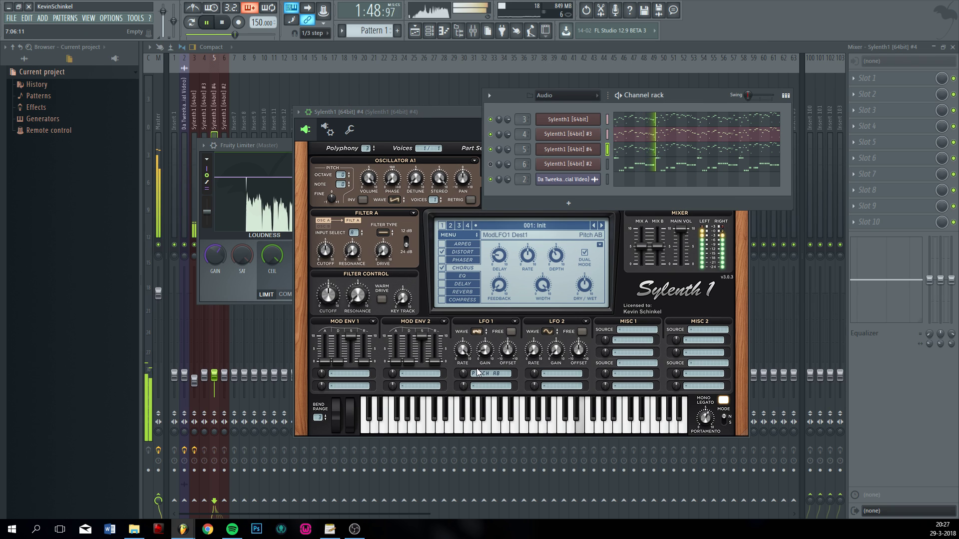
drag(468, 375, 464, 387)
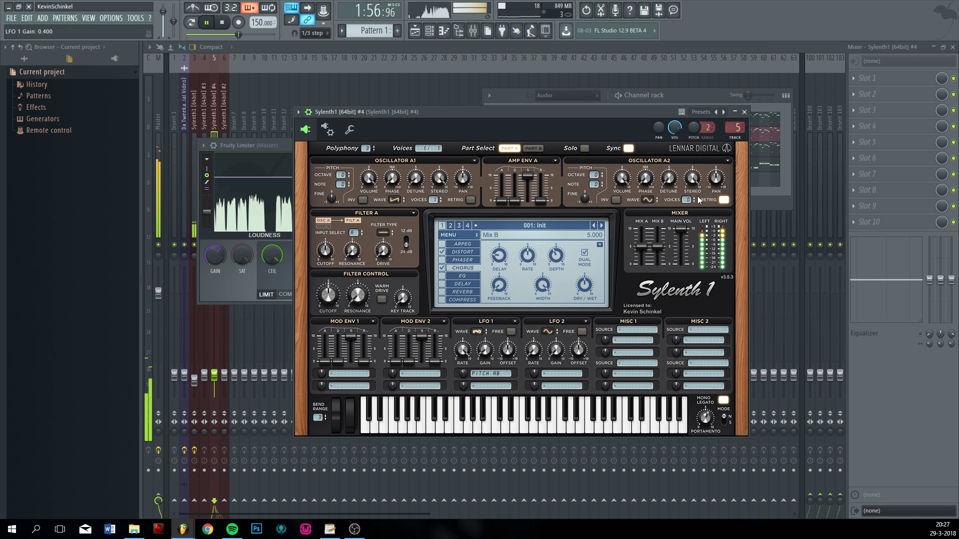
- Raise the volume fader of Sylenth1 #3's mixer track slightly, balancing it against the playing pattern
click(684, 88)
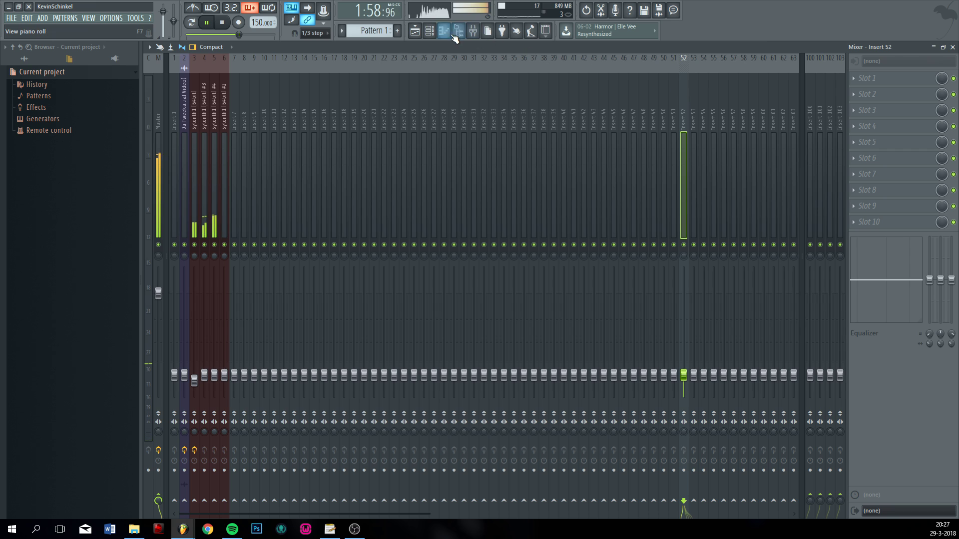
click(431, 33)
click(577, 137)
click(523, 134)
key(space)
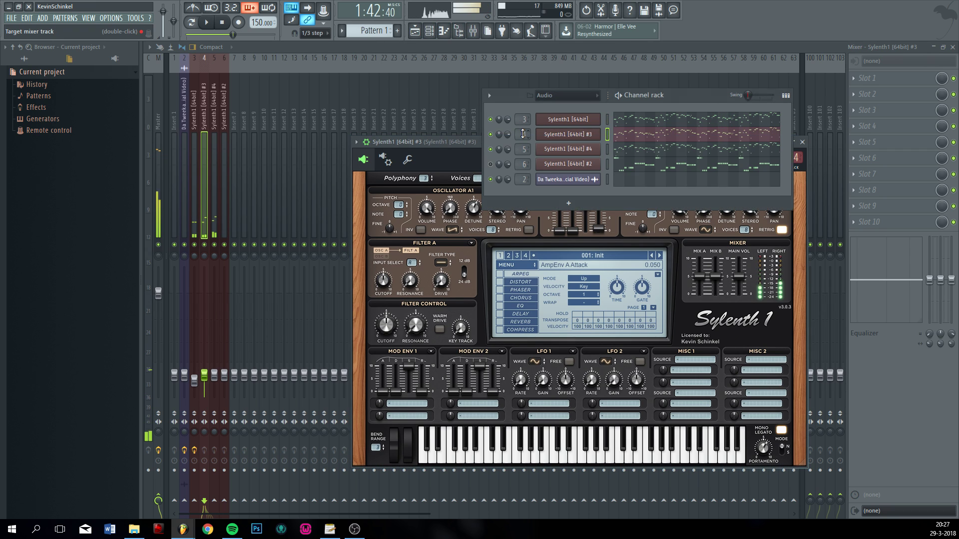
double_click(523, 135)
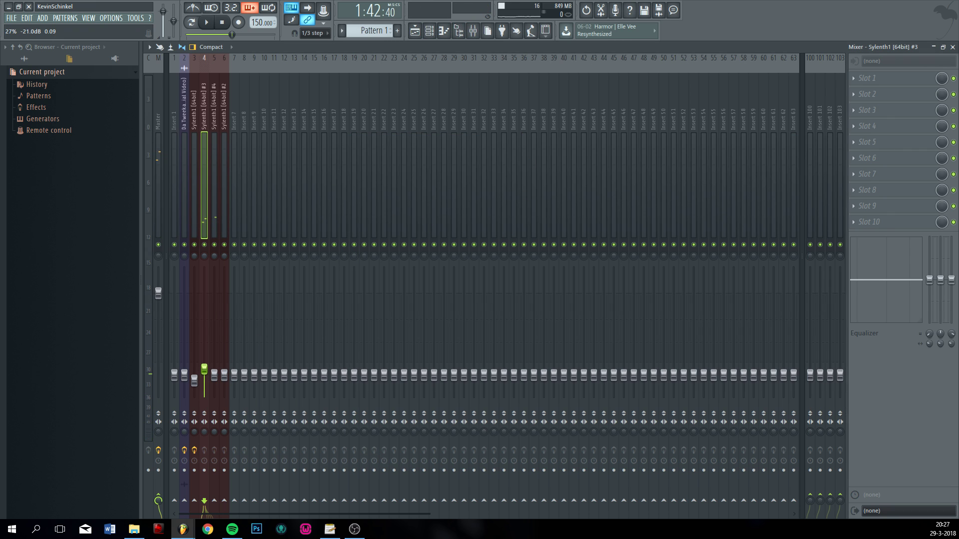
key(space)
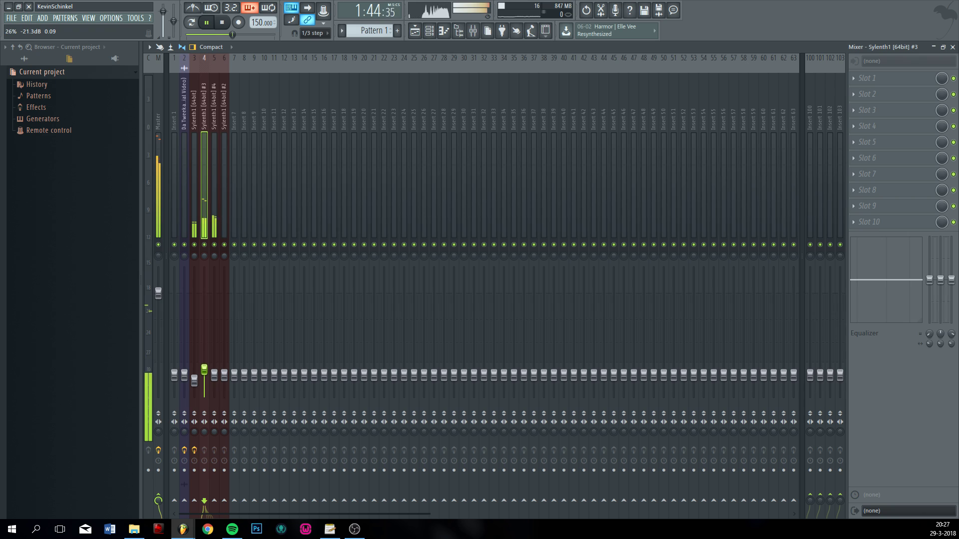
drag(204, 370, 204, 372)
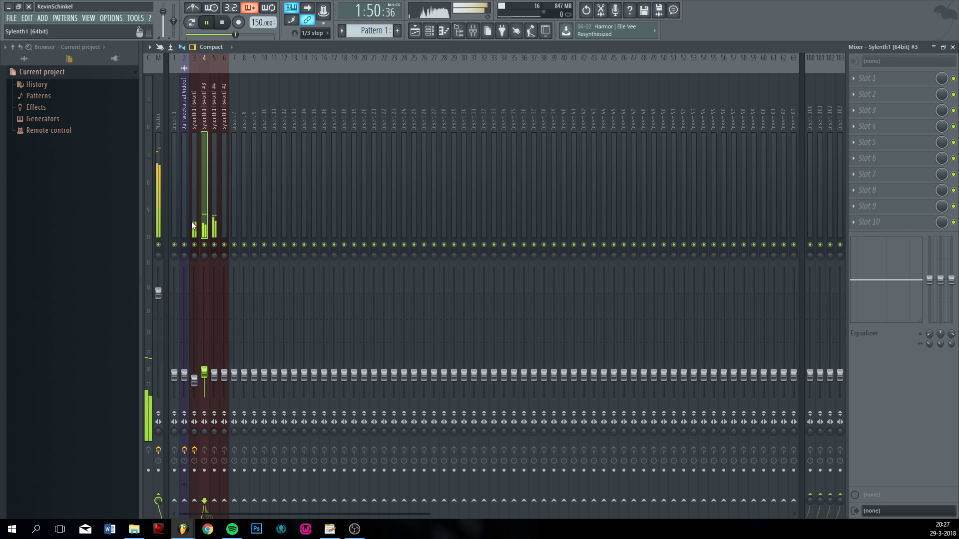
key(space)
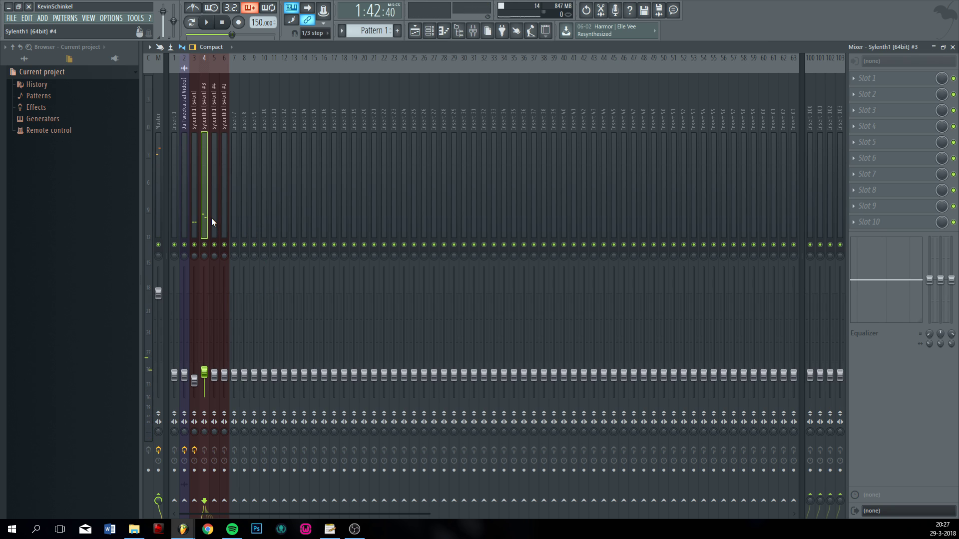
- Solo Sylenth1 #3's mixer track and load FabFilter Pro-Q 2 into its first effect slot
right_click(205, 245)
click(881, 75)
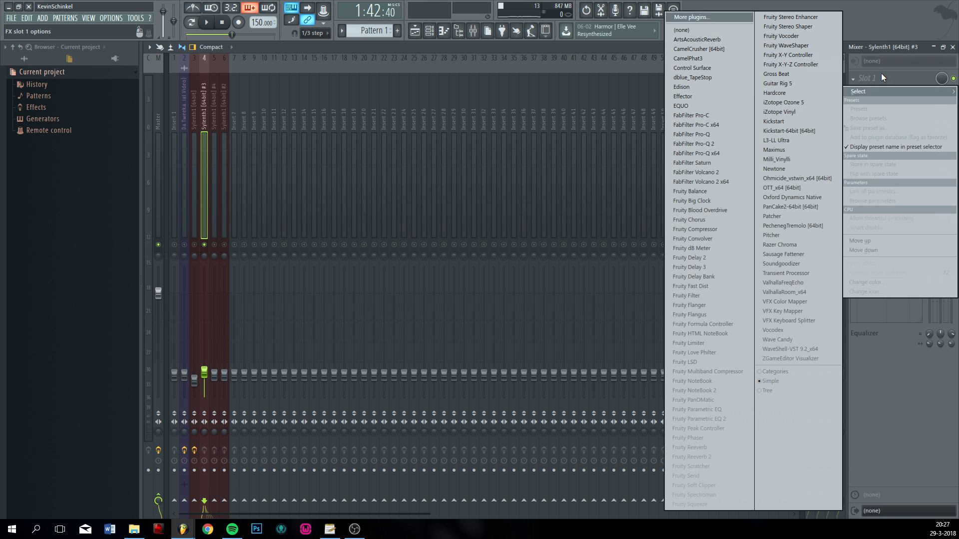
click(720, 144)
- During playback, add a low cut band at about 449 Hz with a 48 dB/oct slope
key(space)
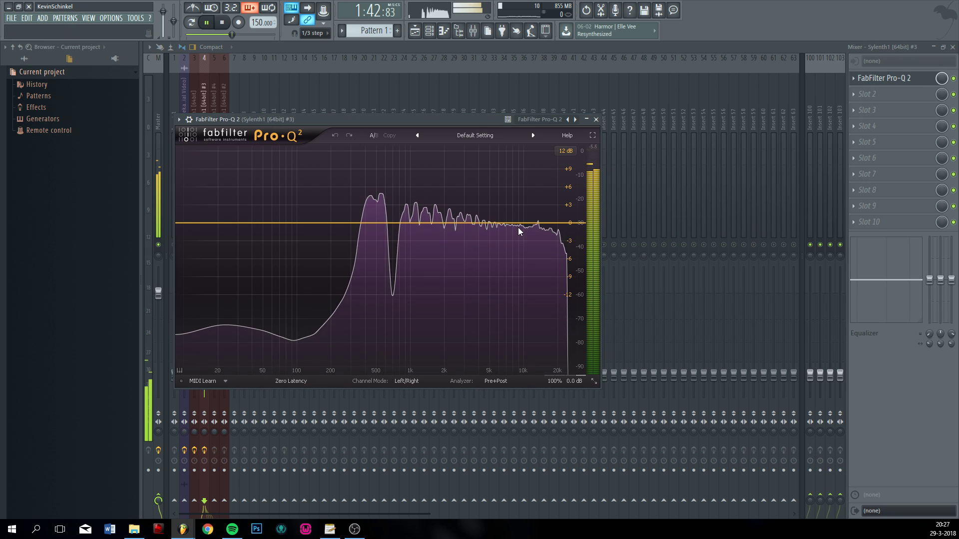
drag(187, 227, 371, 233)
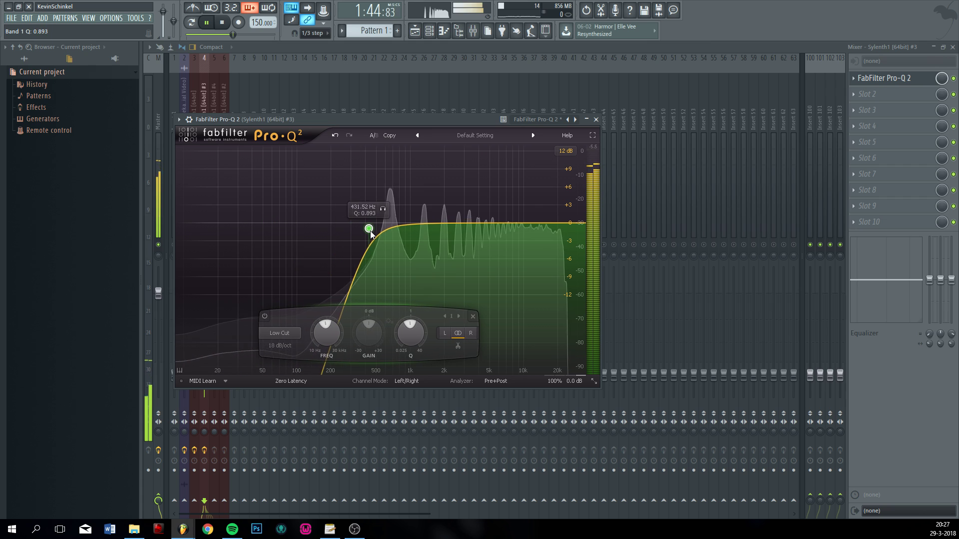
scroll(369, 230, up, 4)
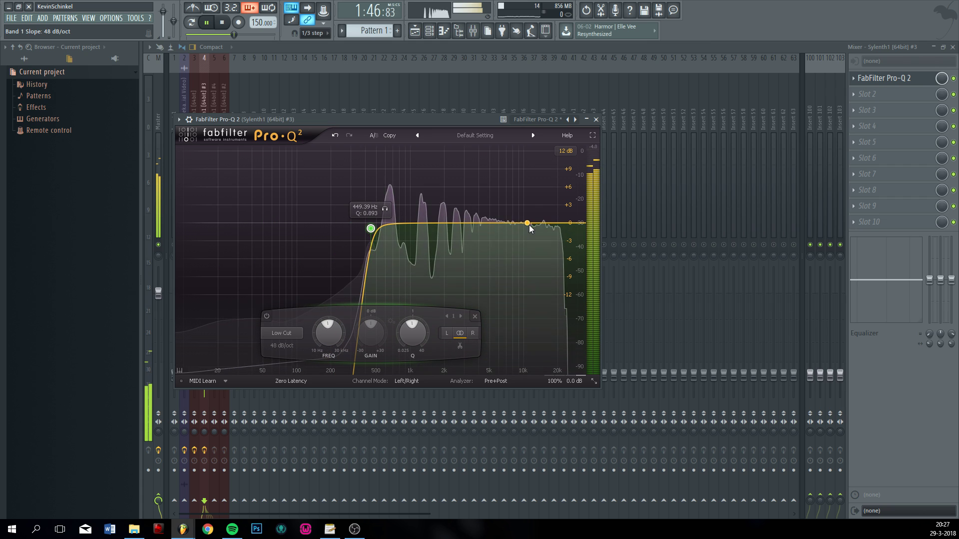
- Add a high shelf at about 8269 Hz with +4.58 dB and Q 0.3 to Sylenth1 #3's EQ, and stop playback
drag(530, 223, 518, 204)
scroll(517, 200, down, 5)
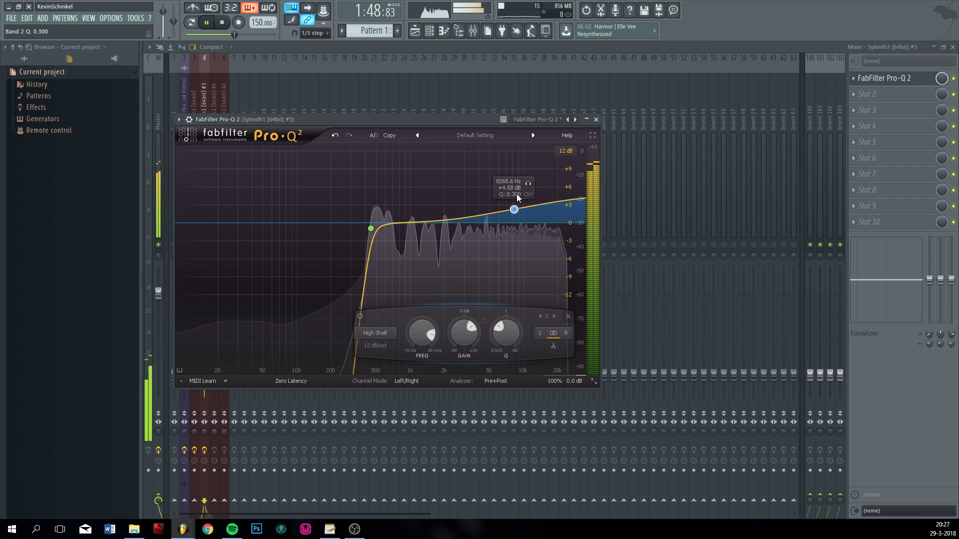
key(space)
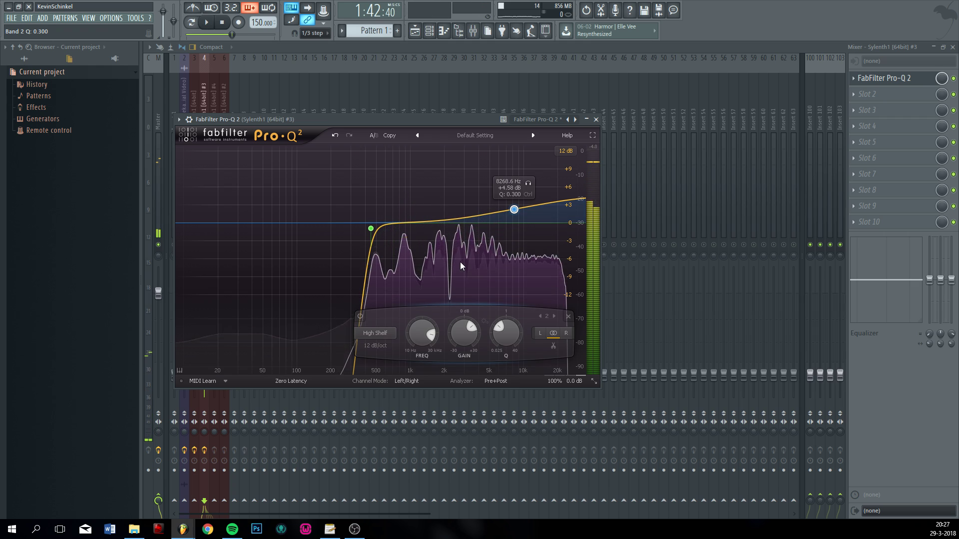
drag(455, 123, 436, 257)
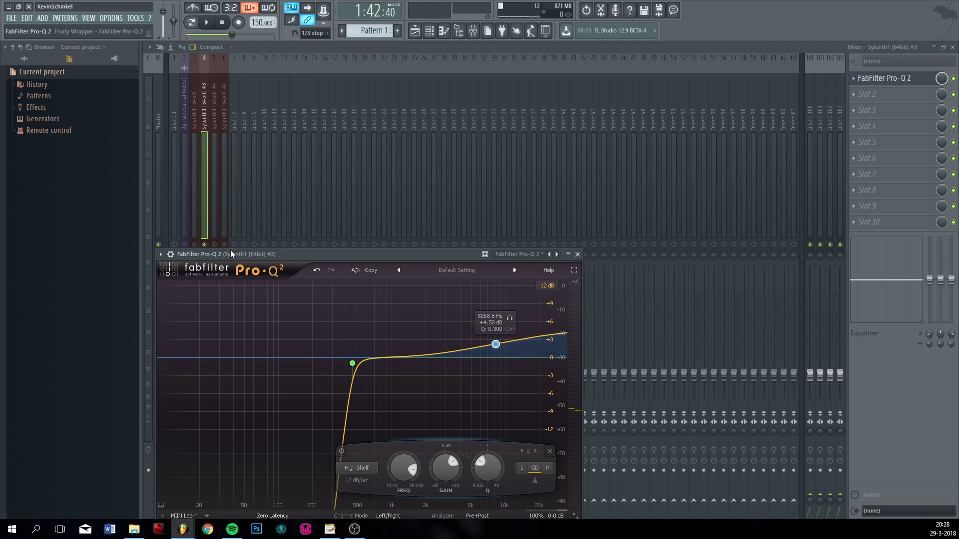
- Solo Sylenth1 #4's mixer track and load FabFilter Pro-Q 2 into its first effect slot
click(215, 245)
click(214, 217)
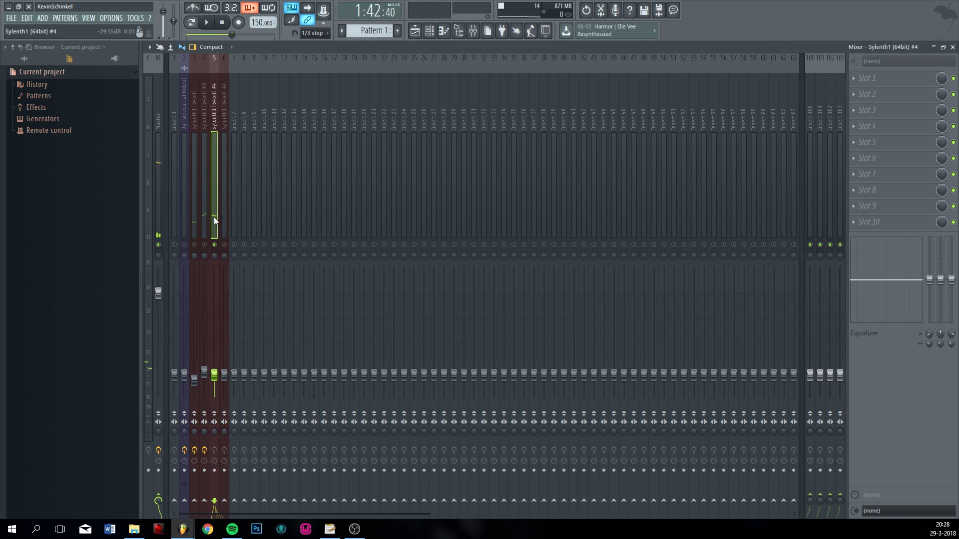
click(869, 79)
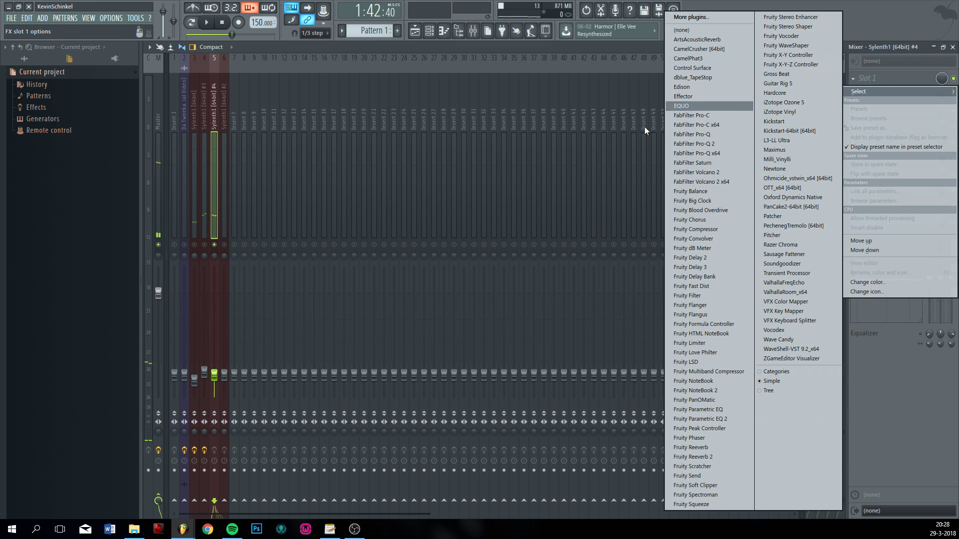
click(720, 142)
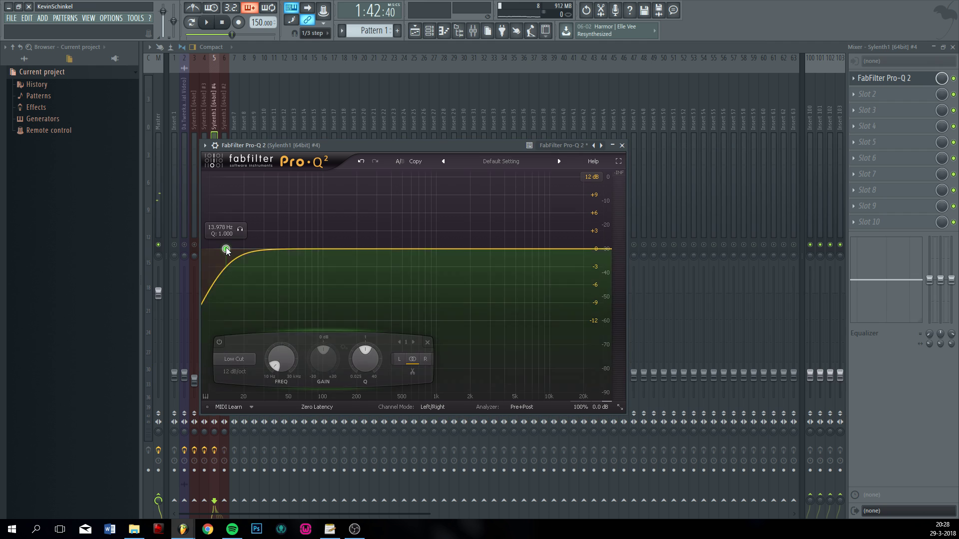
- During playback, add a 30 dB/oct low cut between 200 and 500 Hz and a high shelf at 24490 Hz with +1.58 dB, Q 0.3
scroll(227, 248, up, 3)
key(space)
drag(226, 249, 380, 249)
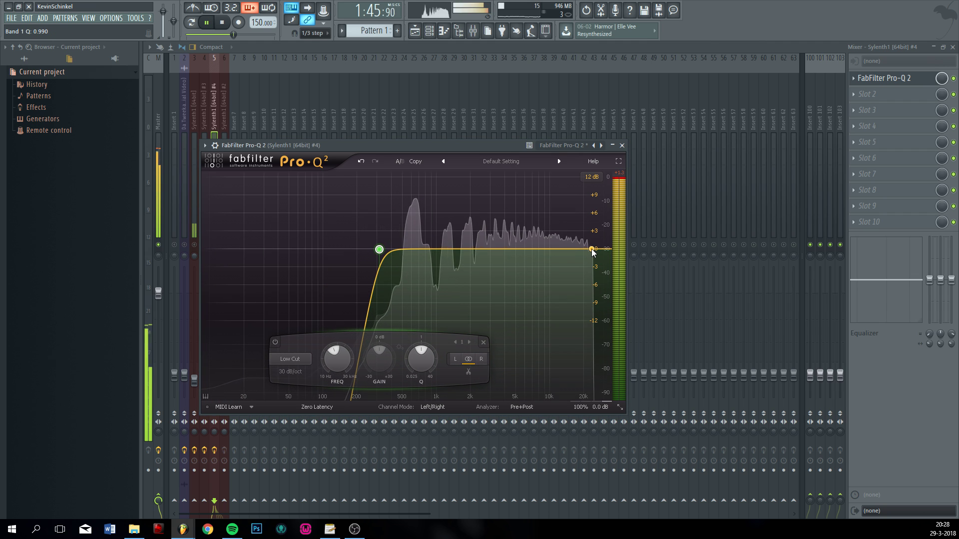
drag(593, 250, 594, 245)
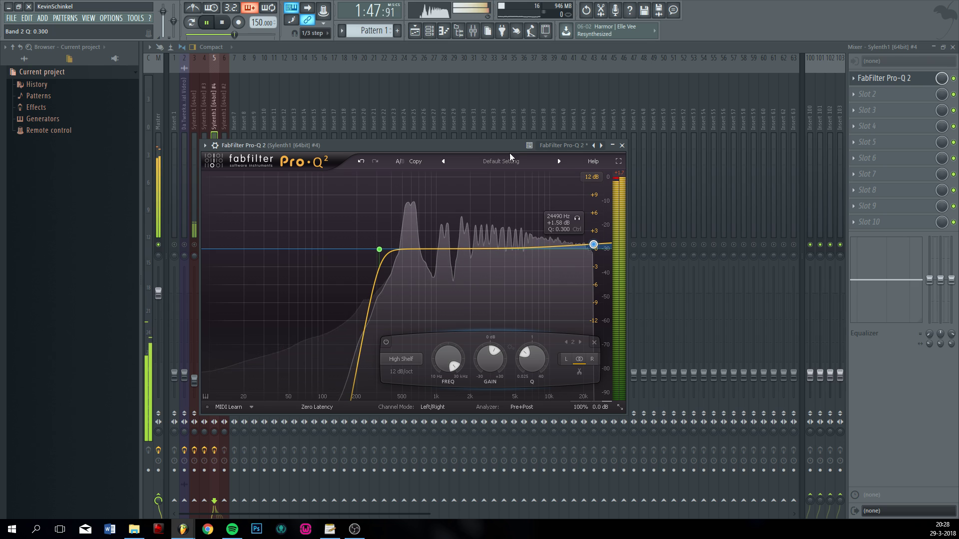
- Unsolo Sylenth1 #4's mixer track to hear all layers together, and stop playback
click(421, 48)
right_click(214, 245)
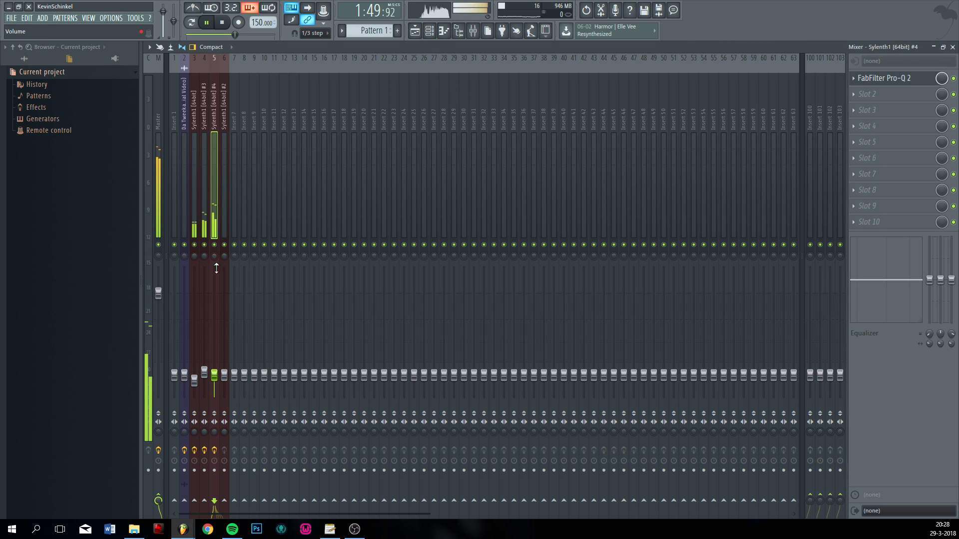
key(space)
- Check the modulation settings of the first Sylenth1, and route Sylenth1 #3's Mod Env 1 to Pitch A and B
click(444, 31)
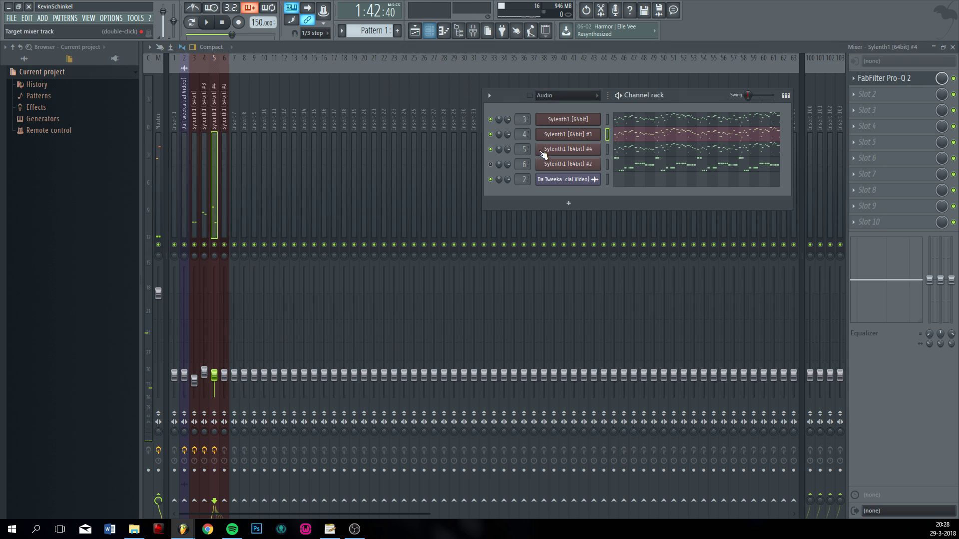
click(588, 121)
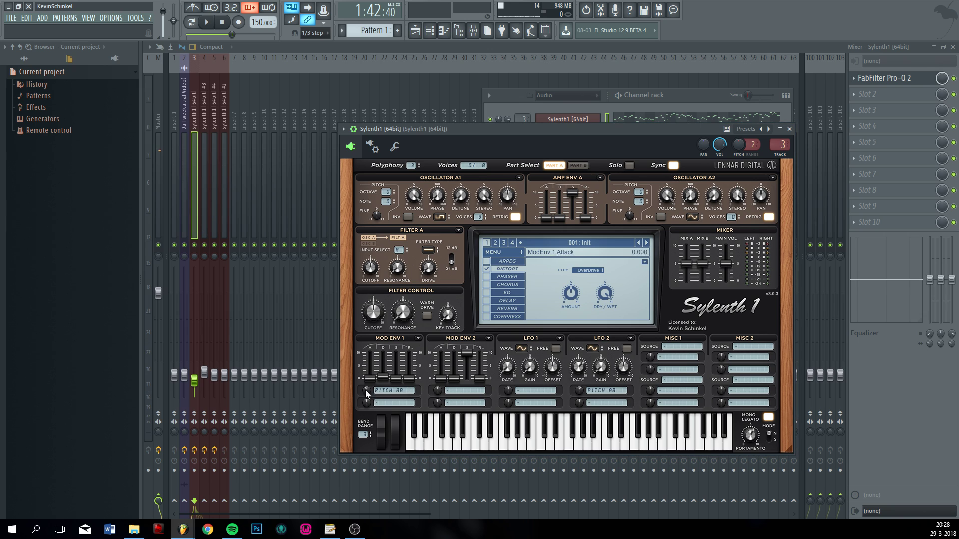
click(573, 107)
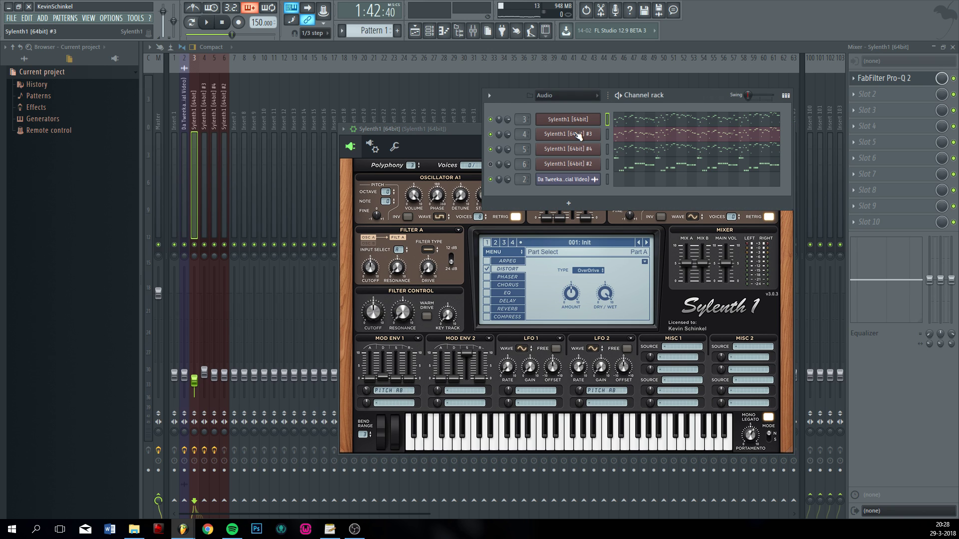
click(578, 134)
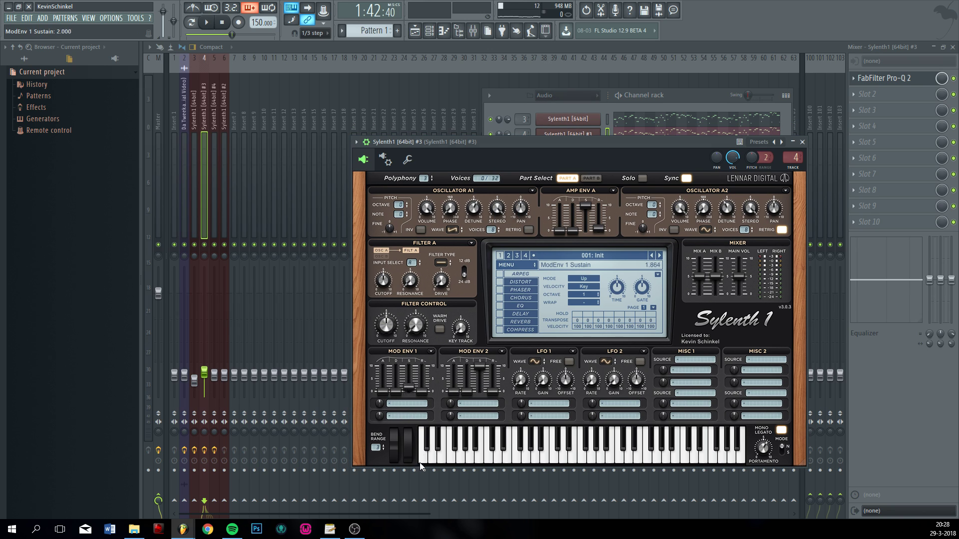
click(391, 406)
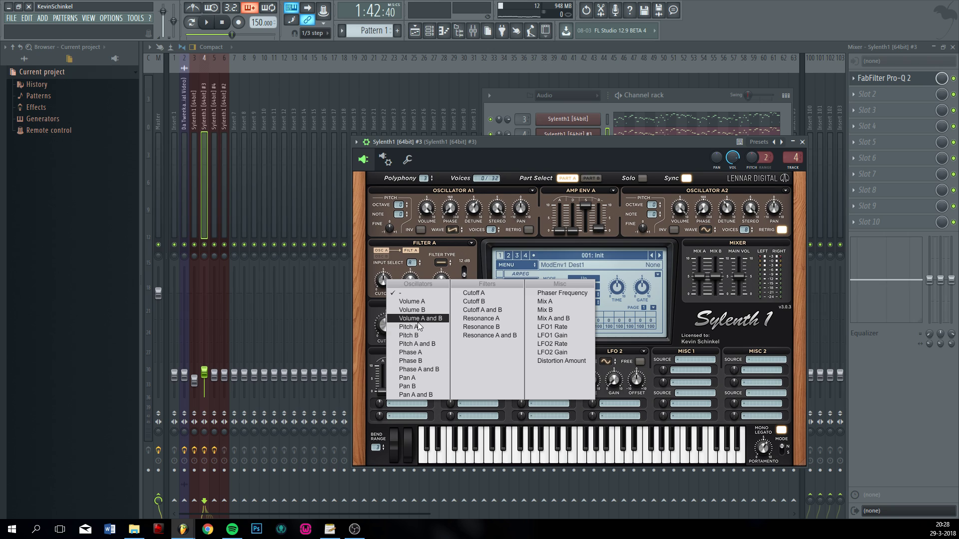
click(420, 344)
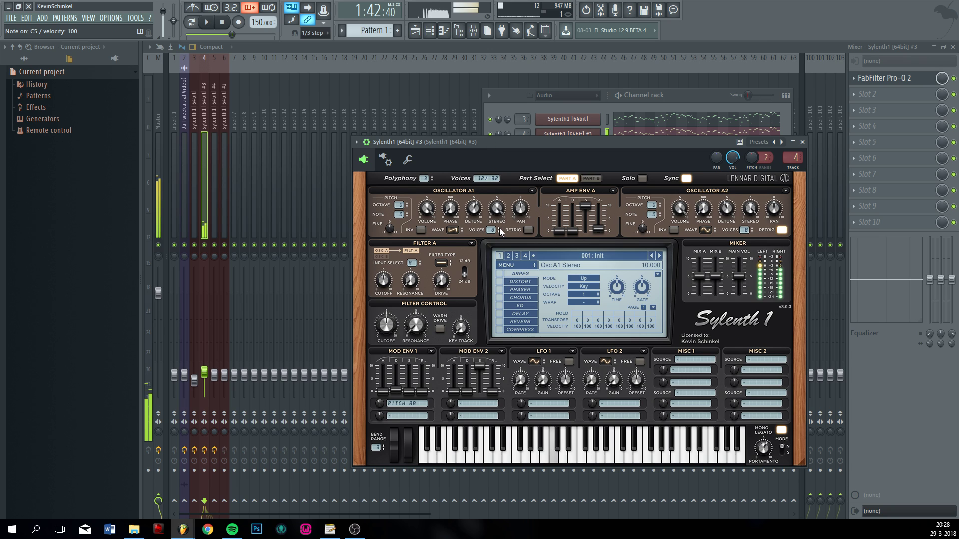
- Route Sylenth1 #4's Mod Env 1 to Pitch A and B, setting the amount to about -1.8 and adjusting the decay
click(580, 135)
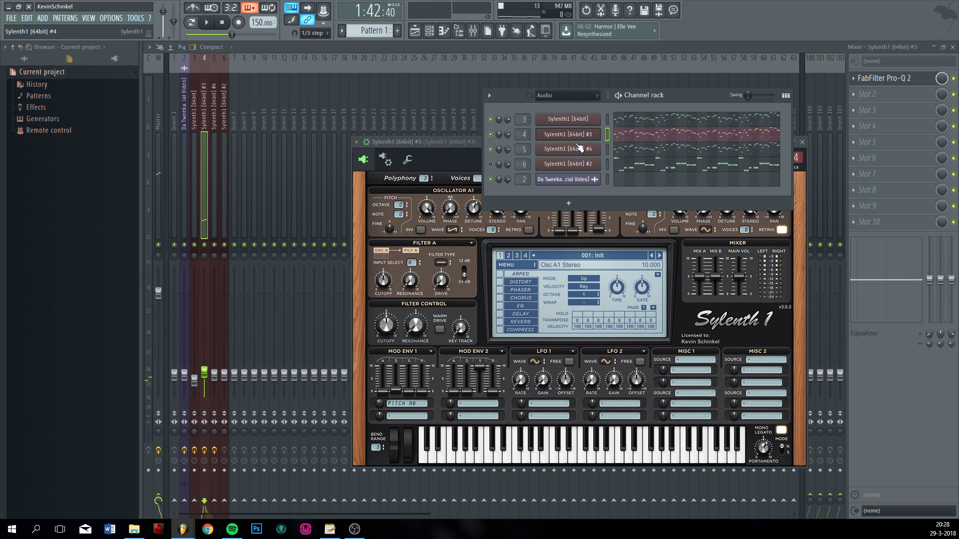
click(575, 149)
click(344, 374)
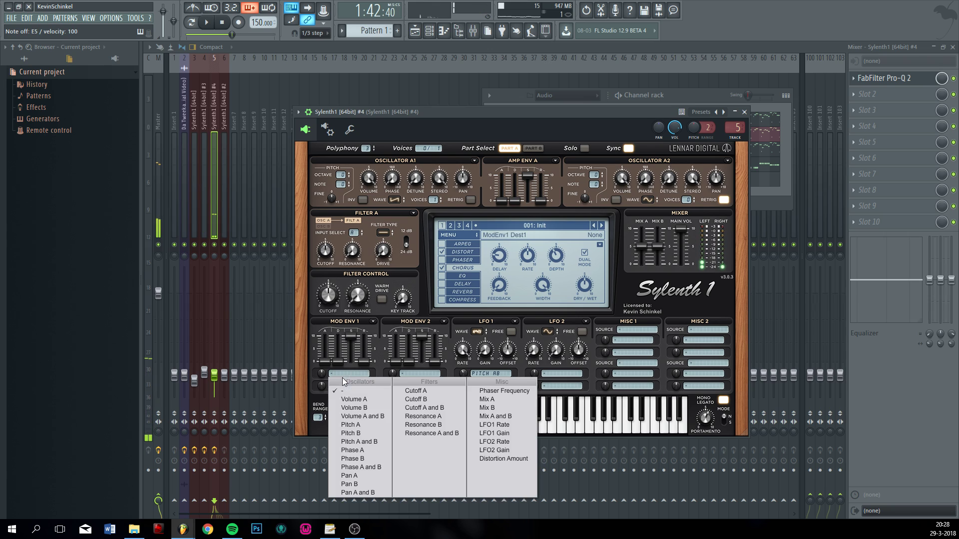
click(358, 420)
drag(349, 333, 345, 368)
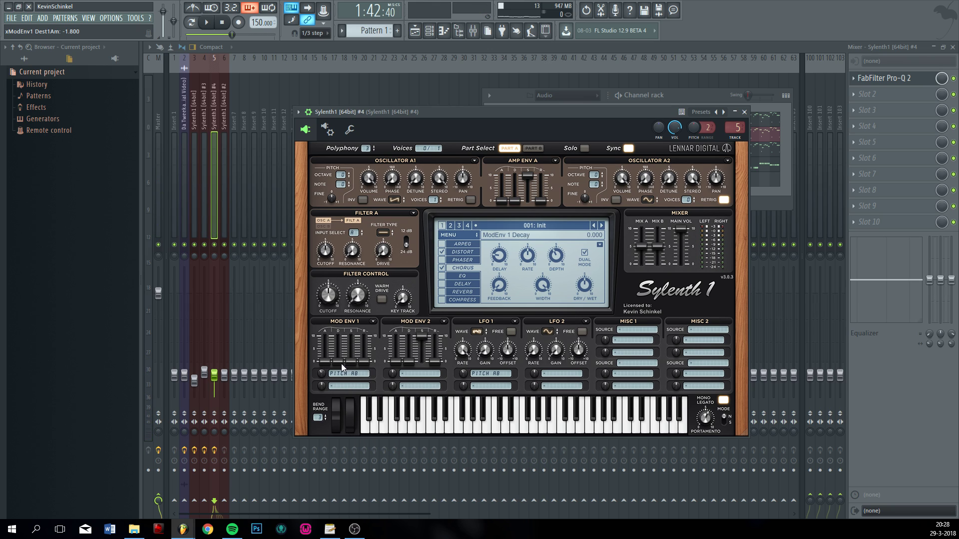
- During playback, raise the volume fader of the first Sylenth1's mixer track to about 20%
key(space)
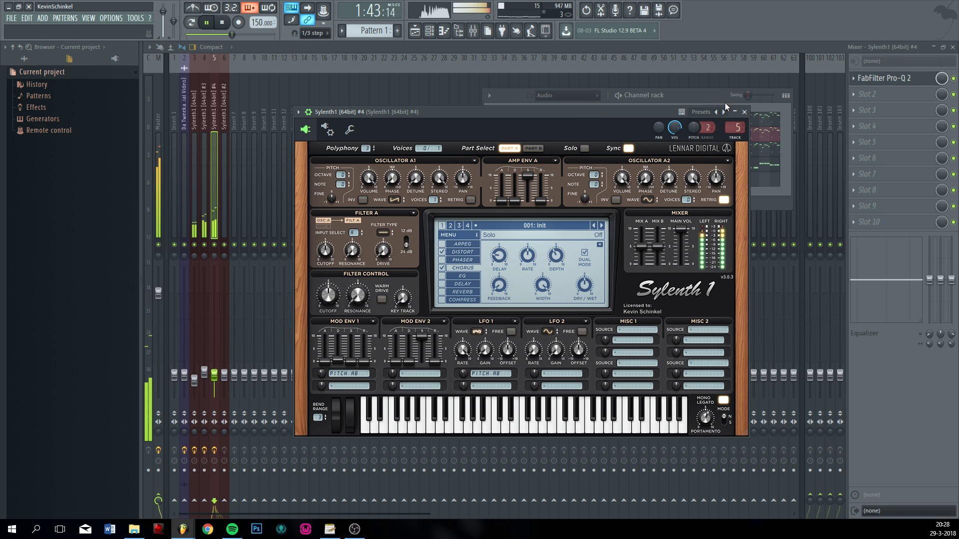
click(775, 108)
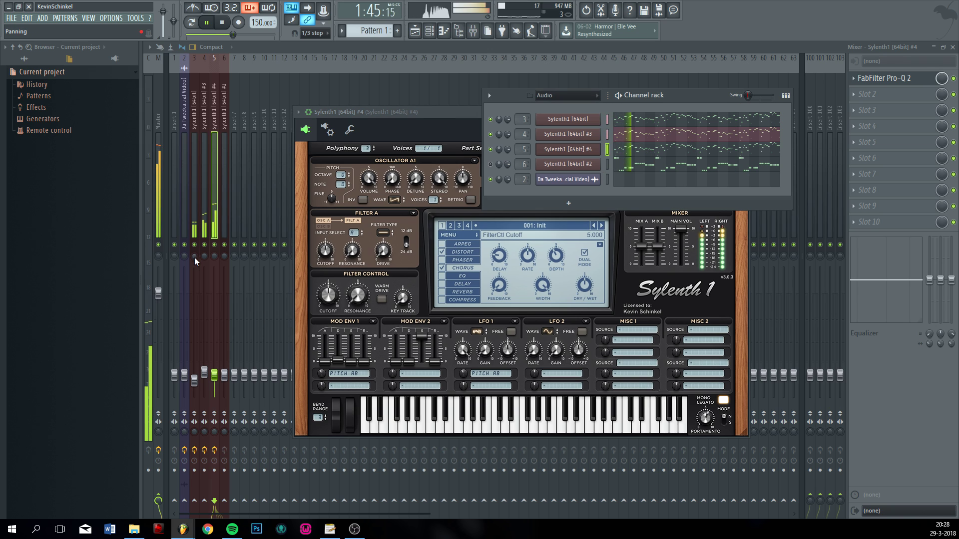
drag(194, 381, 194, 375)
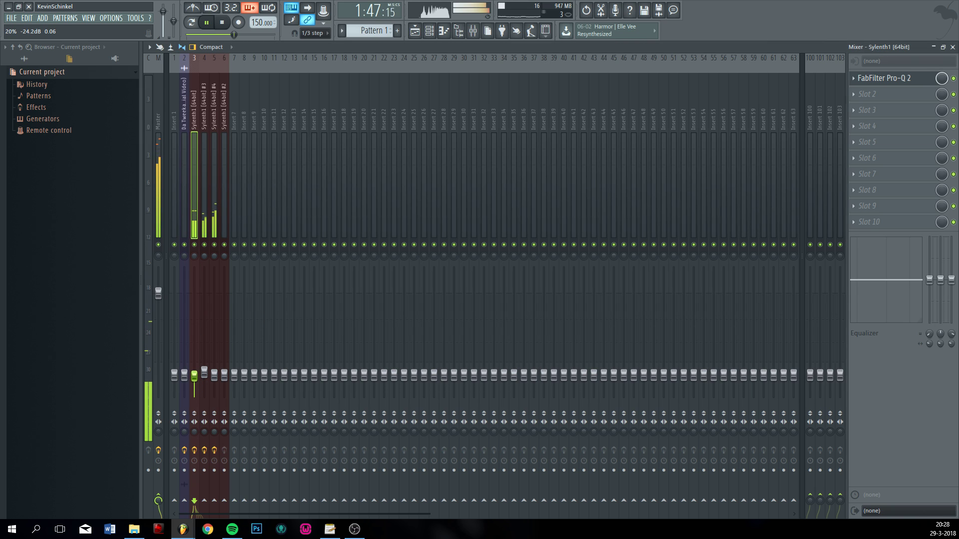
- Solo the first Sylenth1 channel and set its Mod Env 1 pitch amount to about -0.6 and decay to about 0.818
click(429, 31)
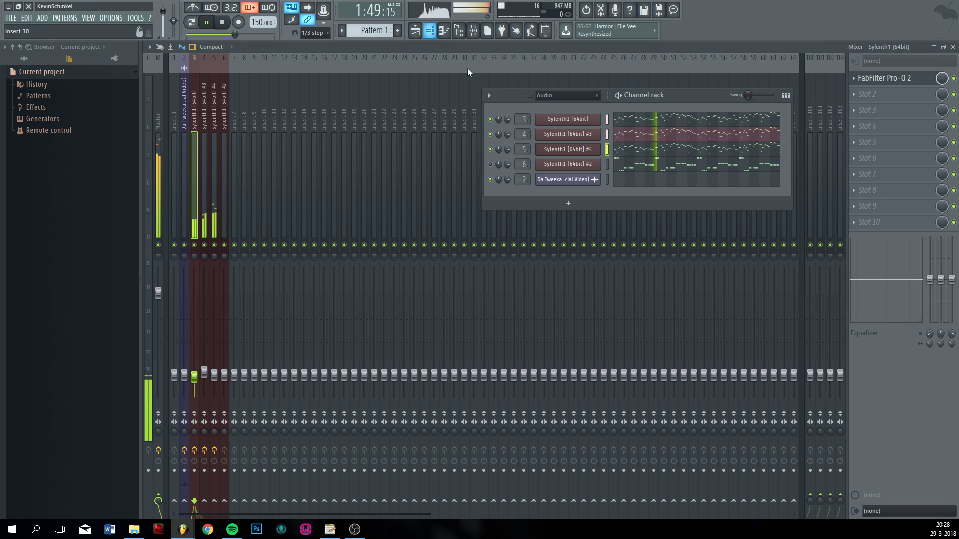
right_click(491, 119)
click(558, 121)
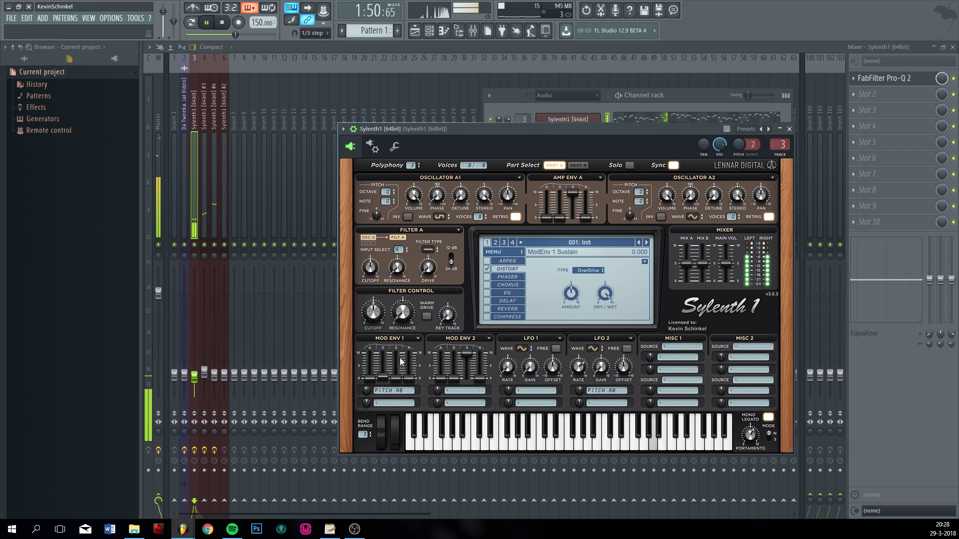
click(368, 387)
drag(381, 379, 384, 384)
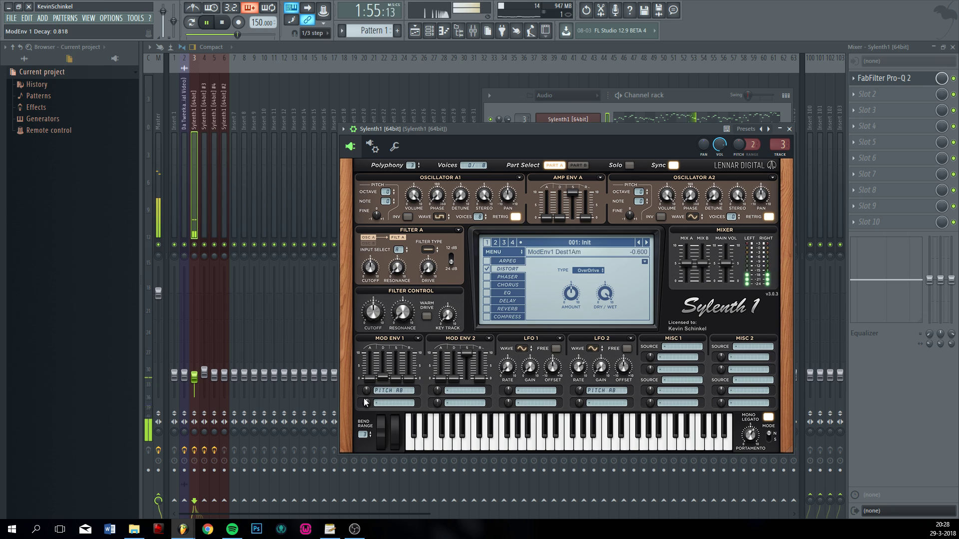
- Solo the Sylenth1 #2 channel and change its oscillator A1 waveform to sine
click(505, 116)
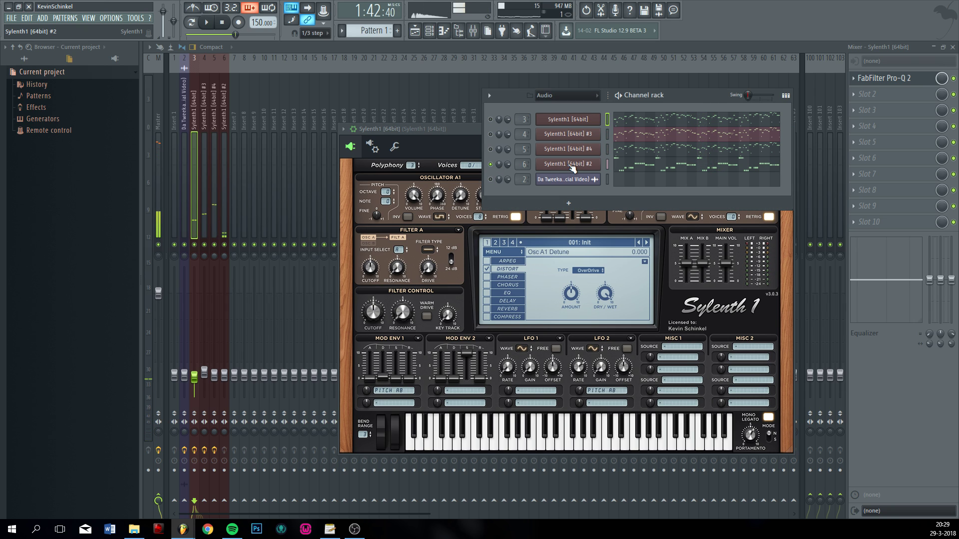
click(568, 164)
click(283, 263)
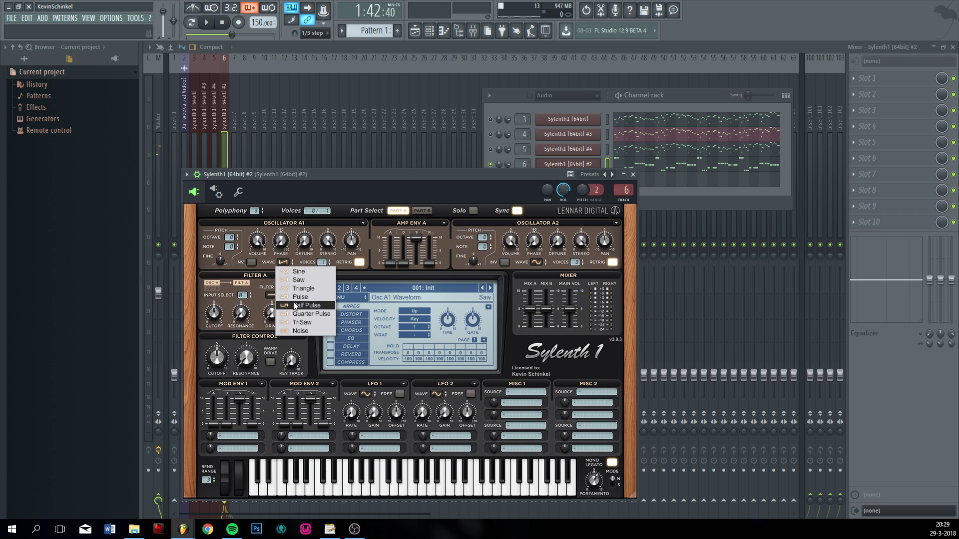
click(300, 288)
- Audition Sylenth1 #2 with the pattern and set its Amp Env A release to about 1.1
key(space)
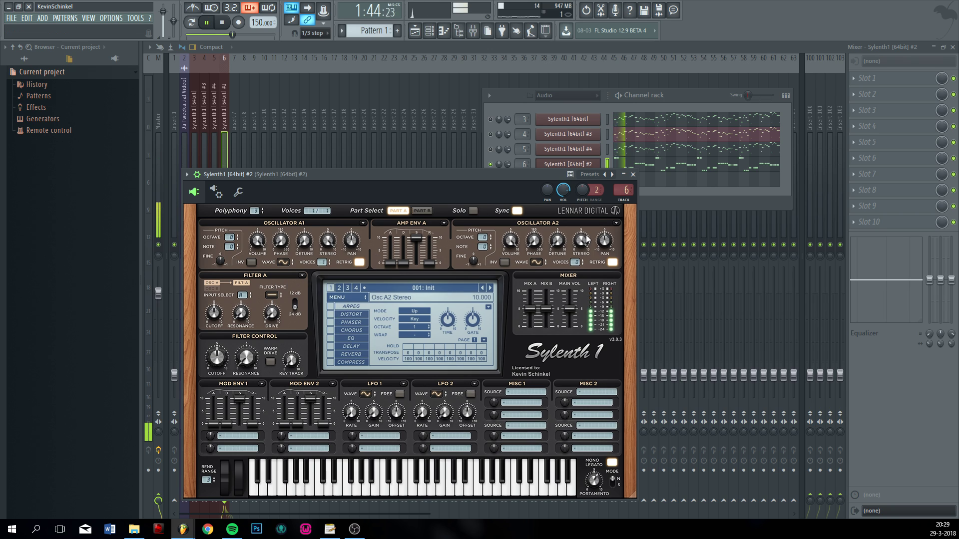
key(space)
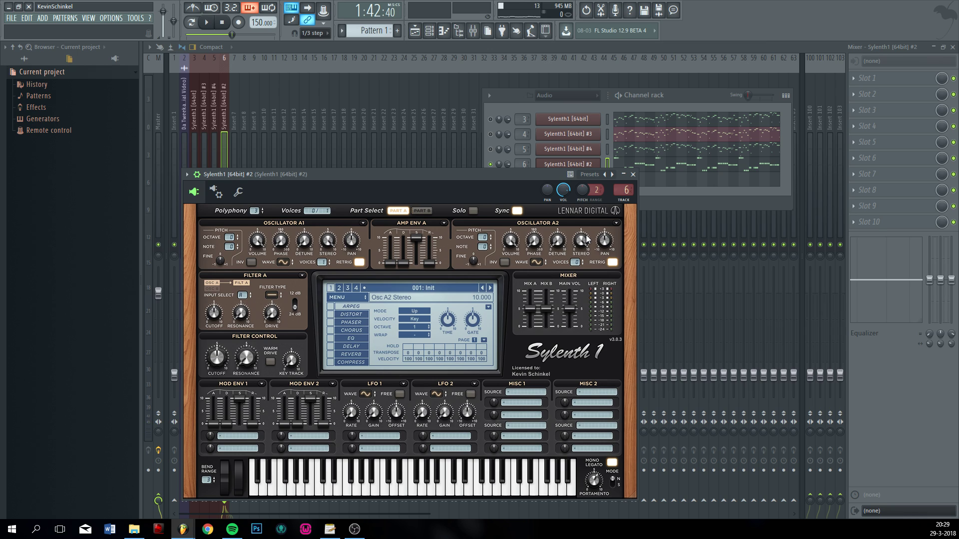
key(space)
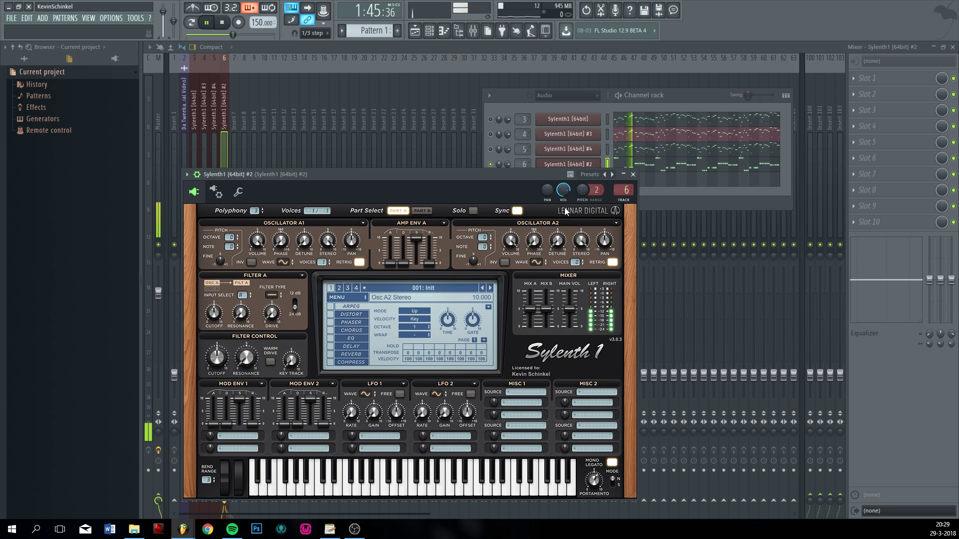
key(space)
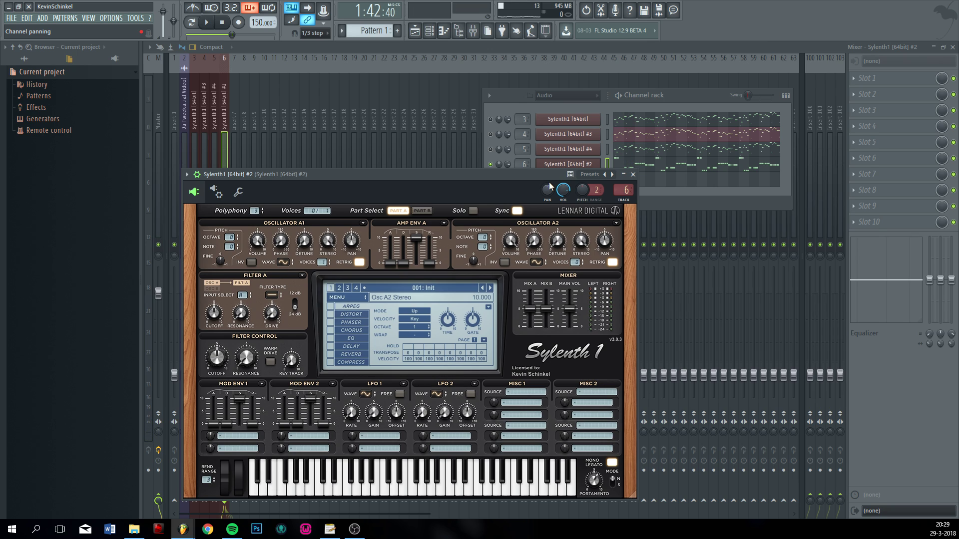
drag(425, 266, 435, 254)
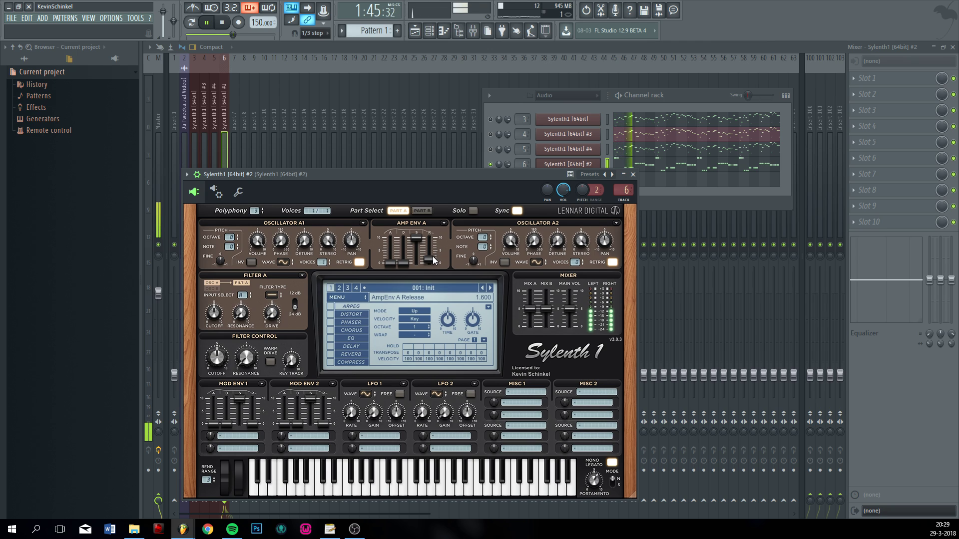
key(space)
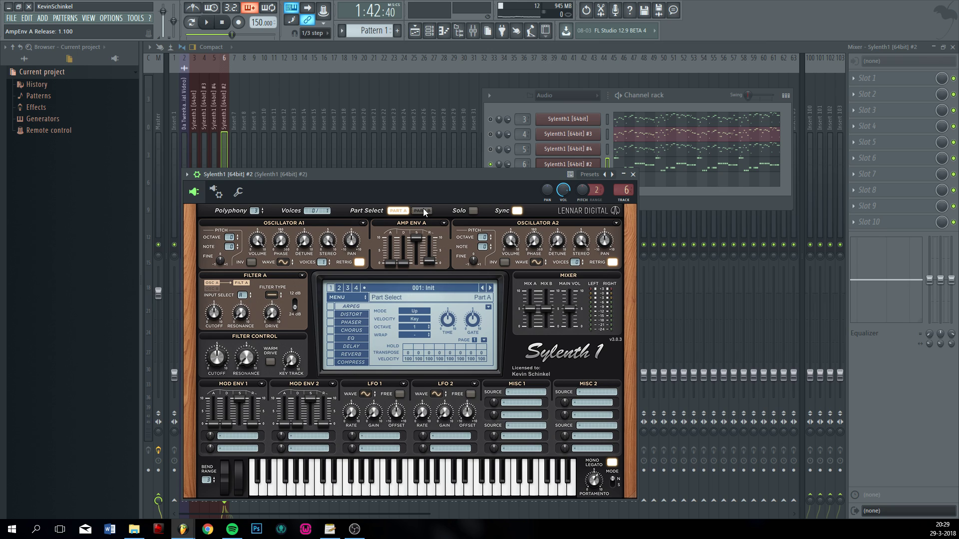
- Try Sylenth1 #2's distortion effect, switch it off again and audition the clean sound
click(331, 313)
drag(432, 183, 512, 114)
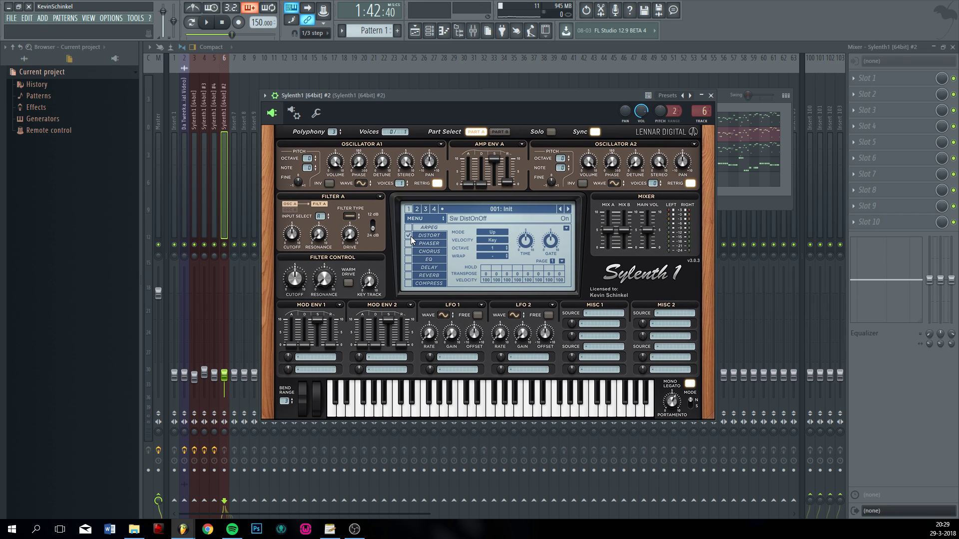
key(space)
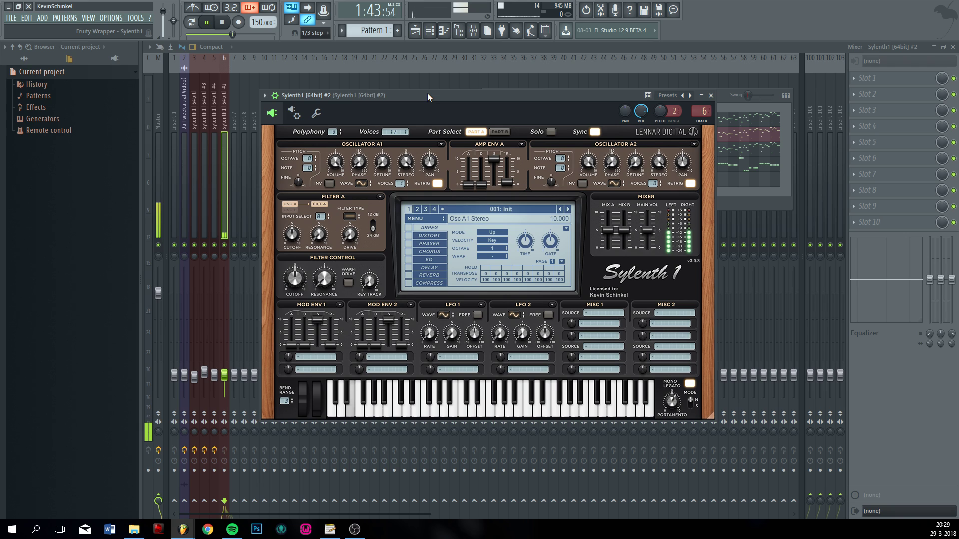
key(space)
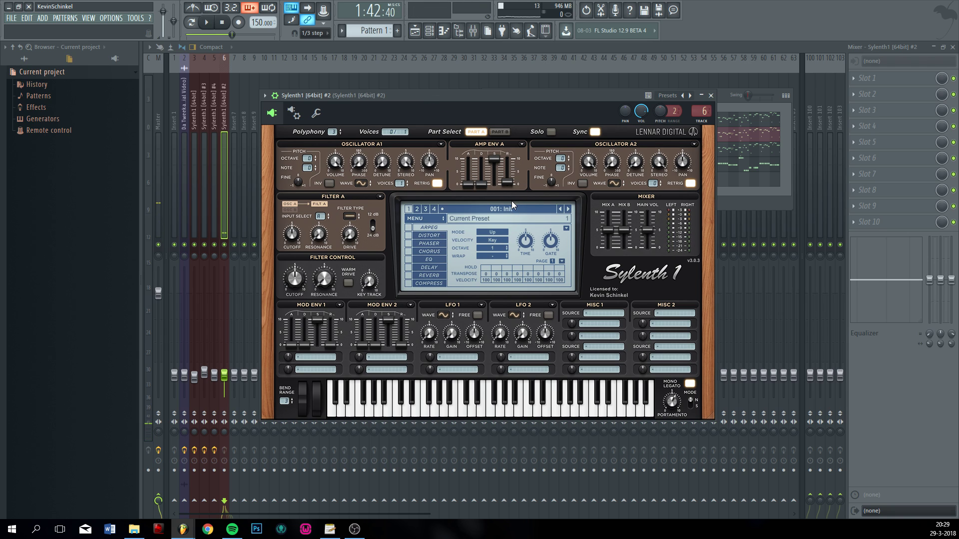
- Audition all the layers together and inspect the Sylenth1 #2 notes in the piano roll
key(Escape)
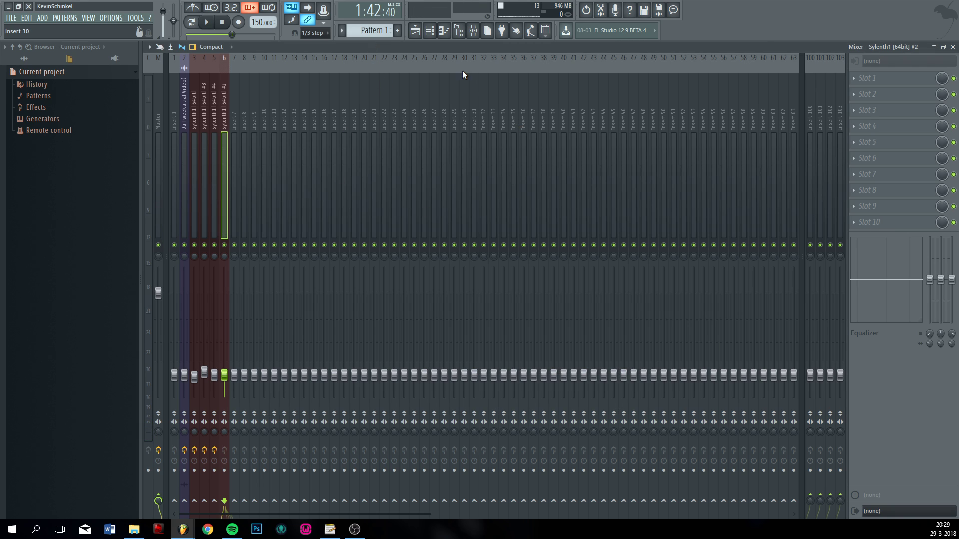
key(F6)
key(space)
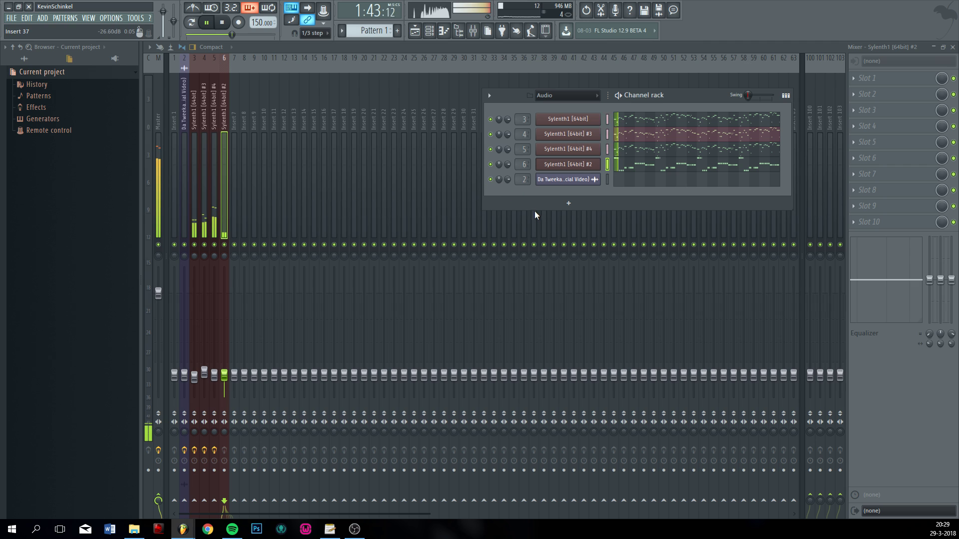
key(space)
click(645, 168)
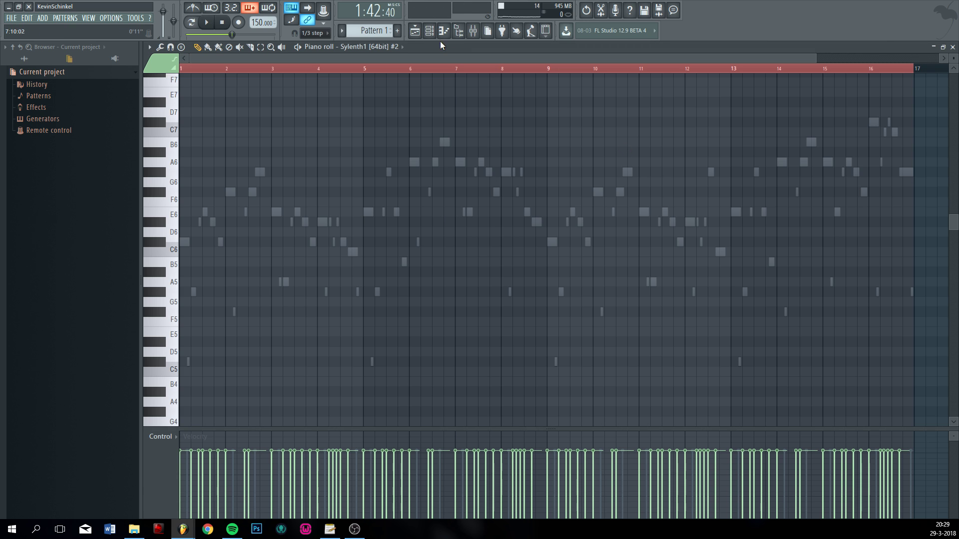
click(425, 32)
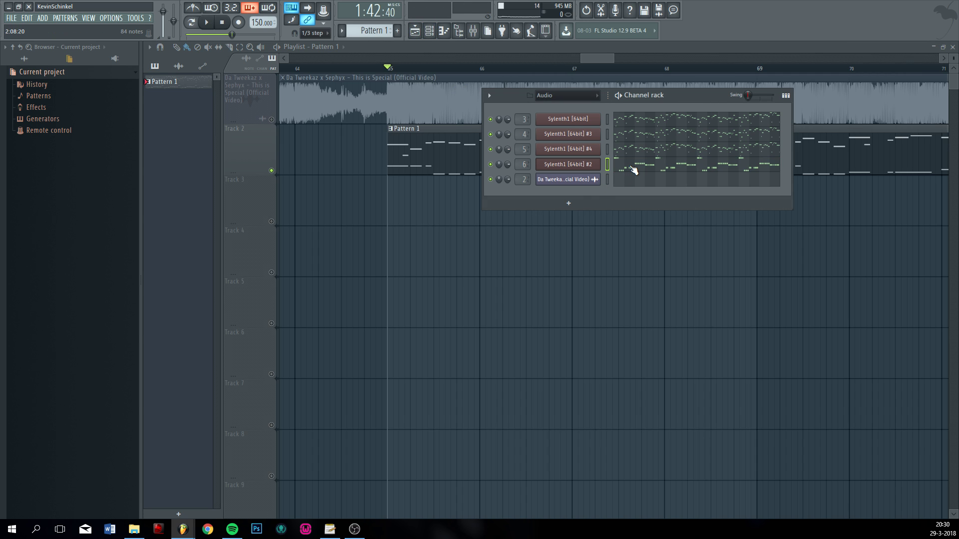
click(632, 177)
click(430, 30)
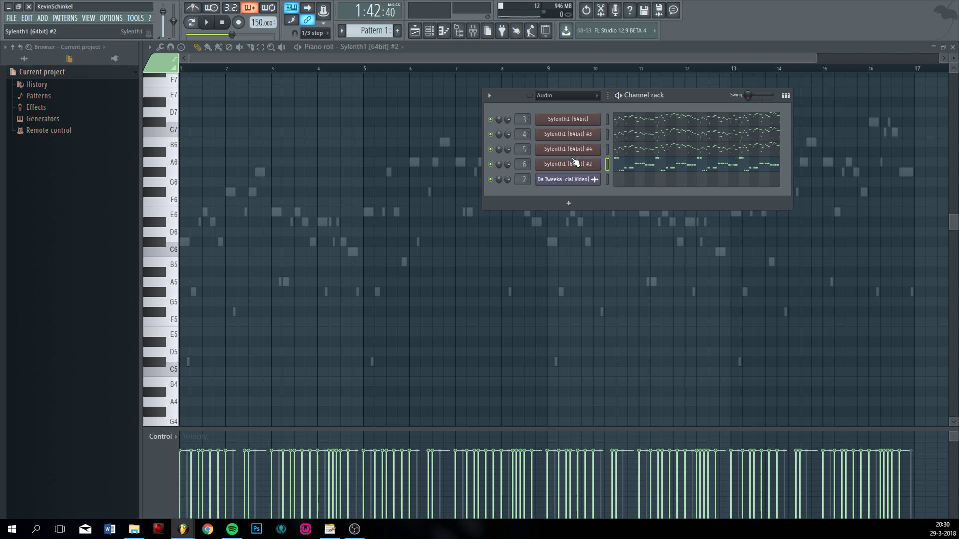
- Set Sylenth1 #2's oscillator A1 octave to +1 and audition the channel soloed
click(573, 162)
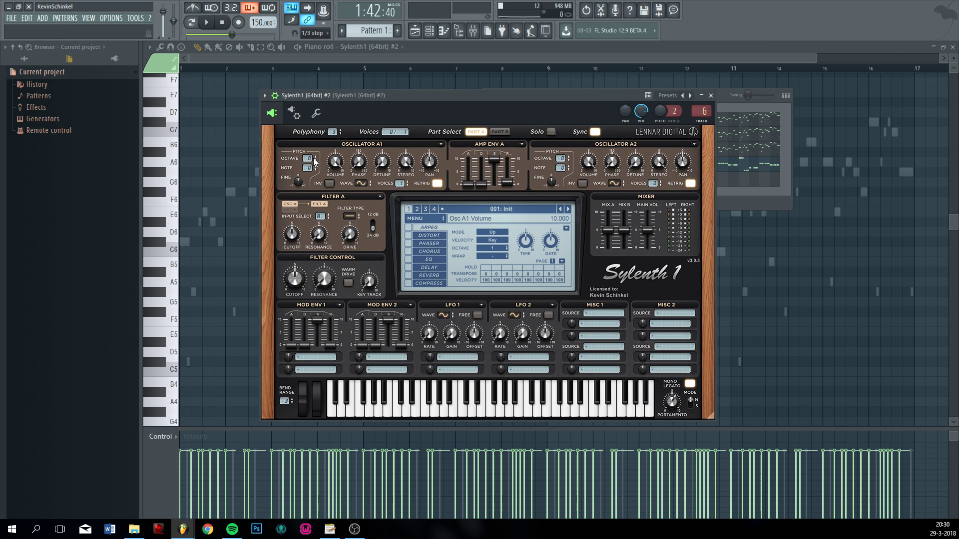
click(743, 106)
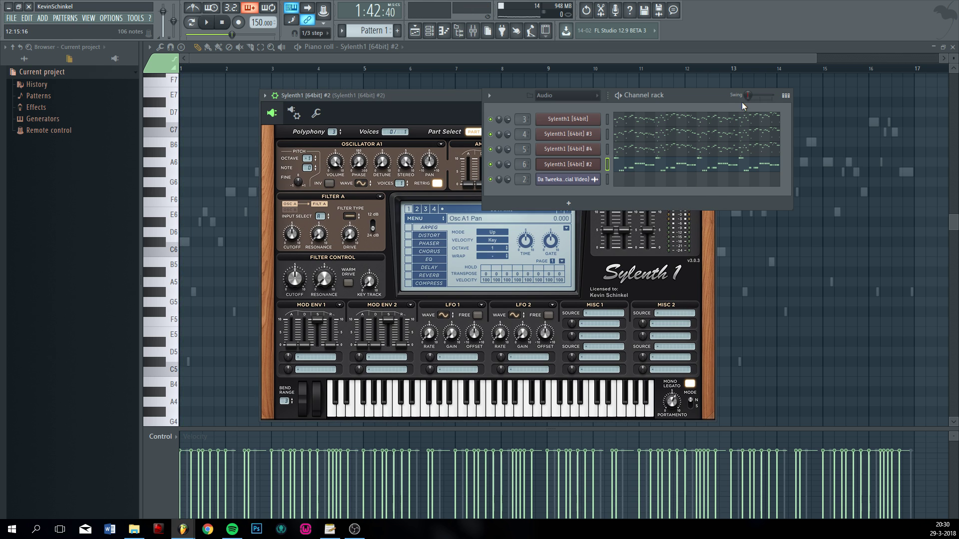
right_click(490, 165)
key(space)
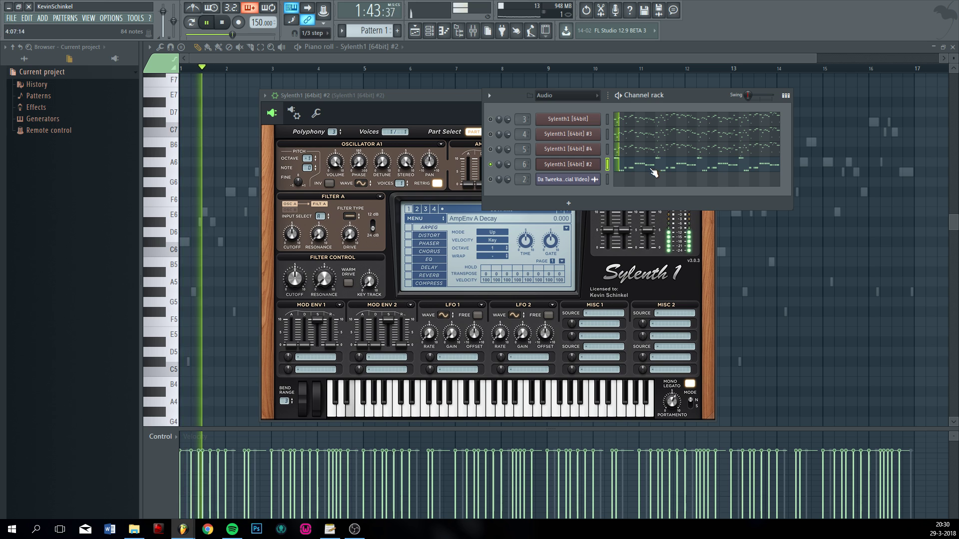
- Unsolo Sylenth1 #2 and raise its Amp Env A attack slightly while all the layers play
right_click(490, 164)
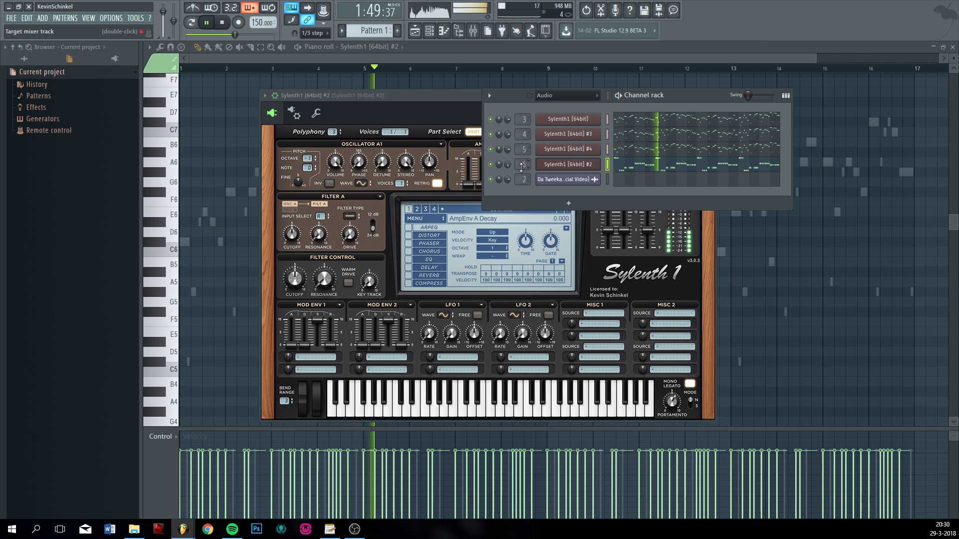
click(450, 103)
drag(469, 185, 469, 181)
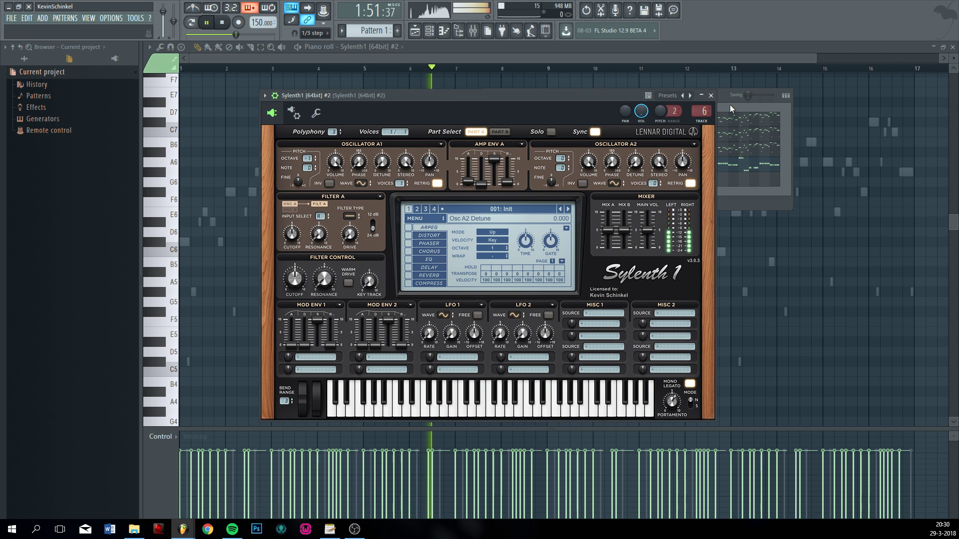
click(791, 106)
key(space)
- Solo the reference audio in the playlist, select its mixer track and play it briefly from bar 65
key(F5)
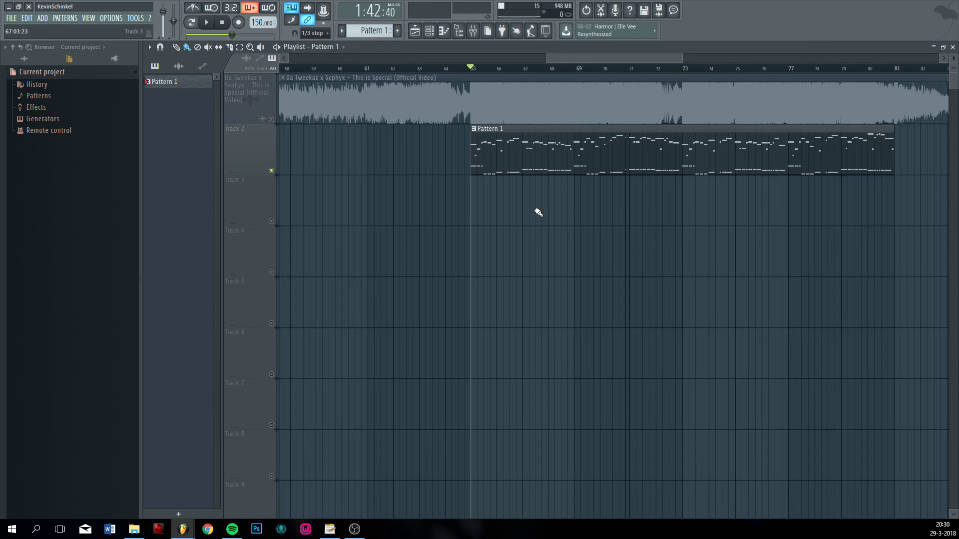
right_click(272, 120)
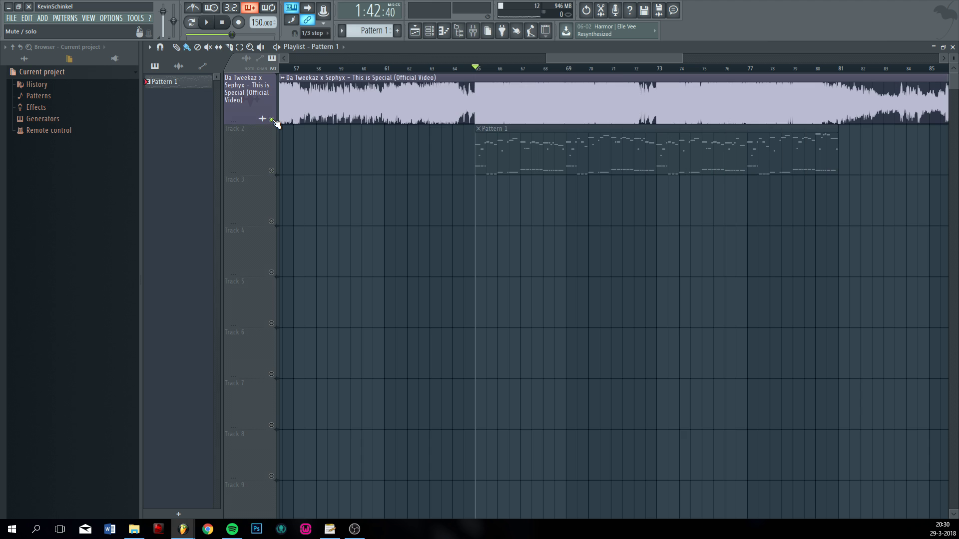
click(474, 31)
click(186, 121)
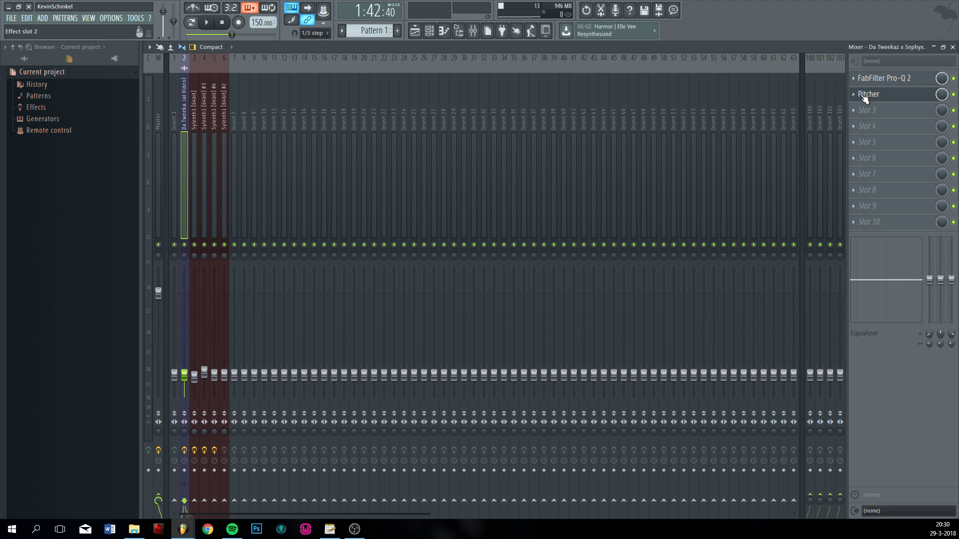
key(space)
key(space)
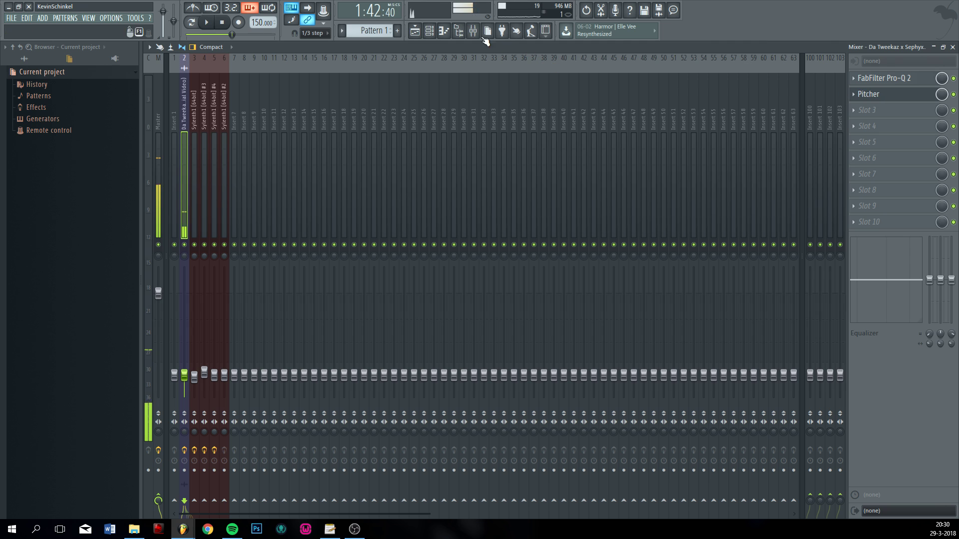
- Listen to the earlier section of the reference audio starting at bar 49
click(415, 30)
scroll(295, 158, up, 5)
scroll(469, 159, up, 2)
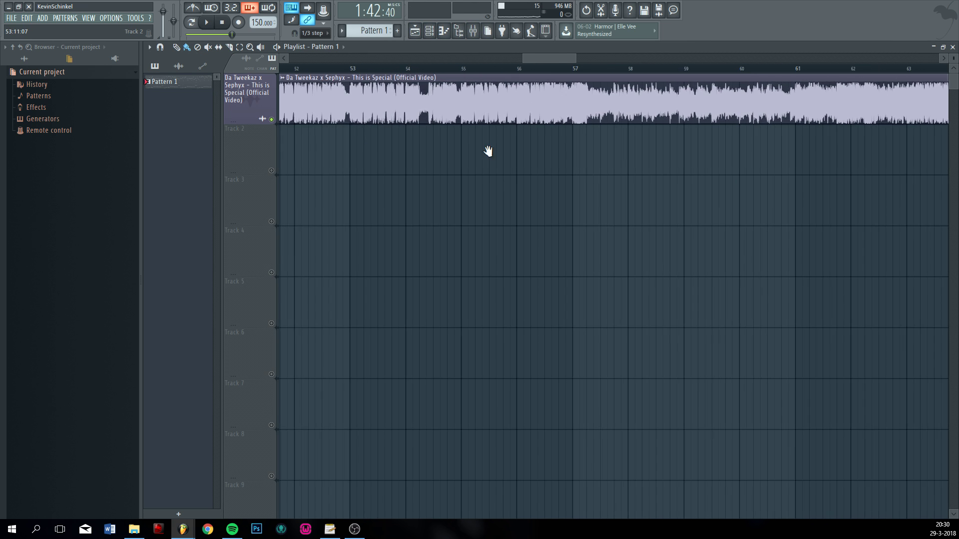
drag(488, 150, 518, 139)
scroll(518, 138, up, 3)
click(511, 68)
key(space)
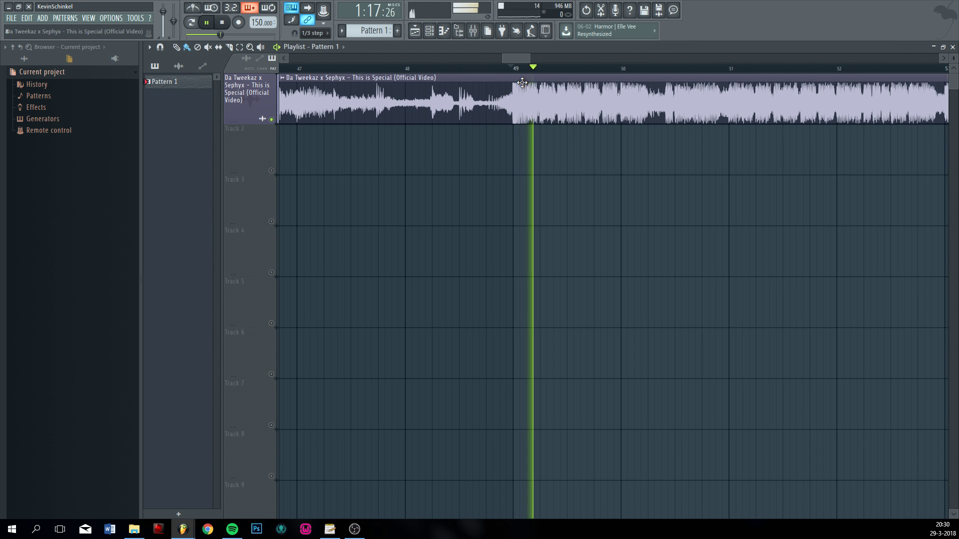
scroll(726, 151, down, 3)
drag(726, 151, 518, 177)
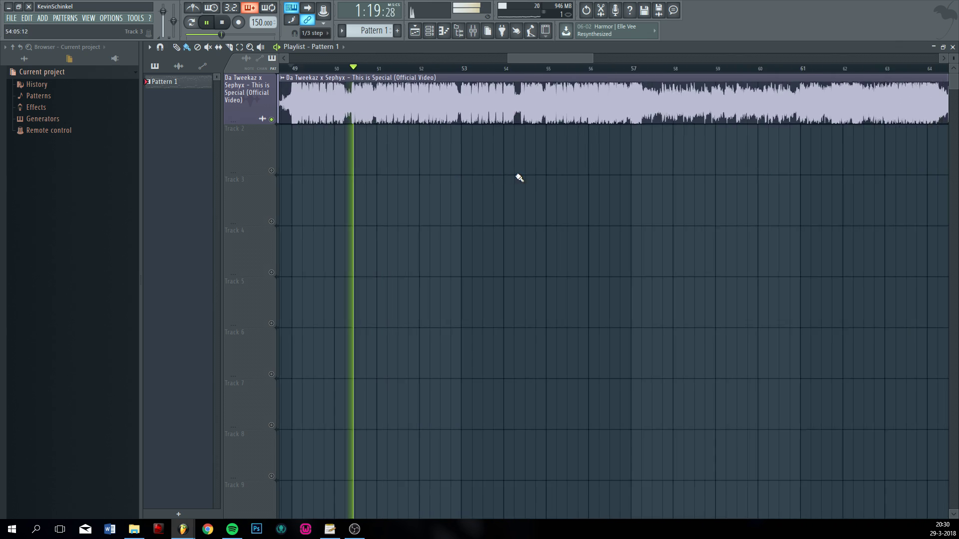
scroll(518, 177, down, 2)
scroll(465, 185, up, 2)
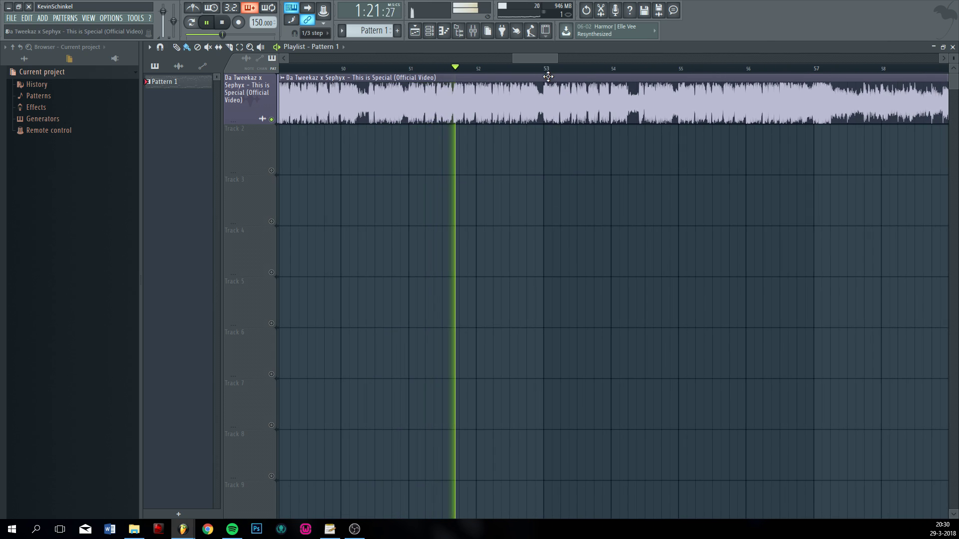
scroll(623, 190, up, 4)
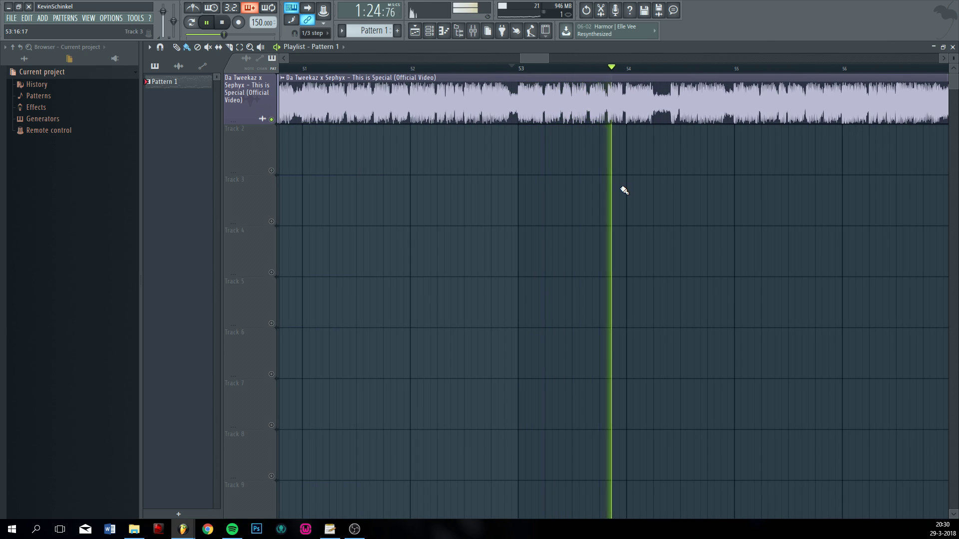
scroll(623, 190, down, 5)
key(space)
- Solo the Pattern 1 playlist track and play it from just before bar 65
drag(623, 189, 349, 248)
scroll(492, 248, up, 2)
scroll(492, 248, up, 1)
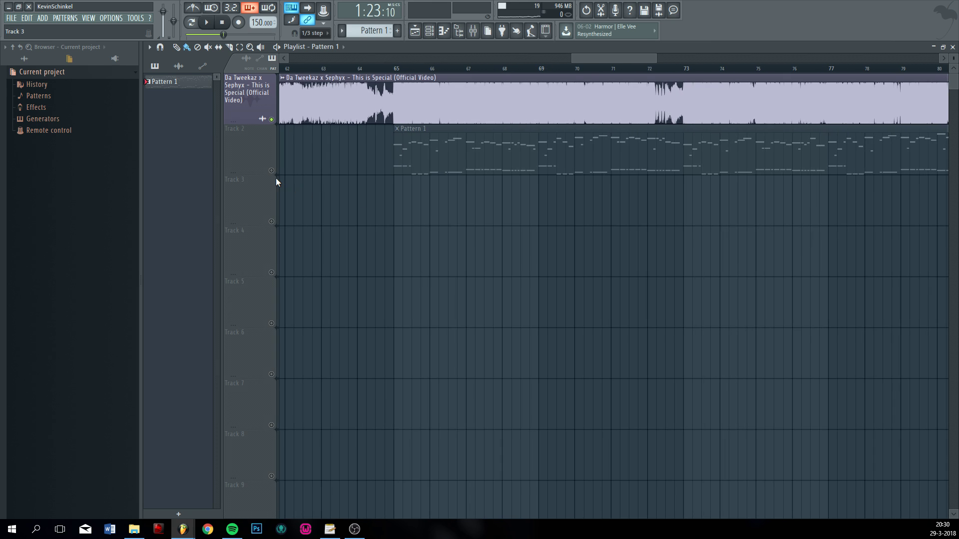
ctrl+click(271, 171)
click(397, 70)
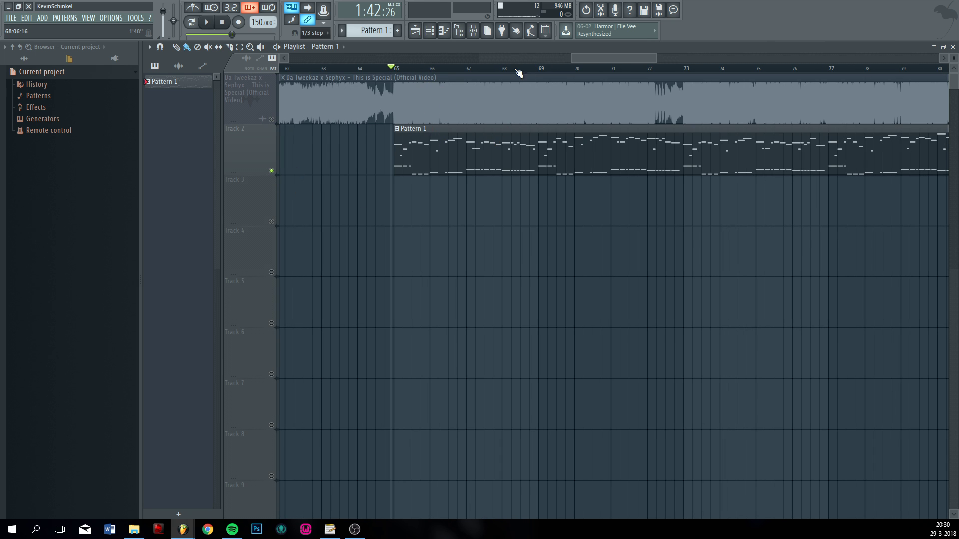
key(space)
scroll(372, 120, up, 3)
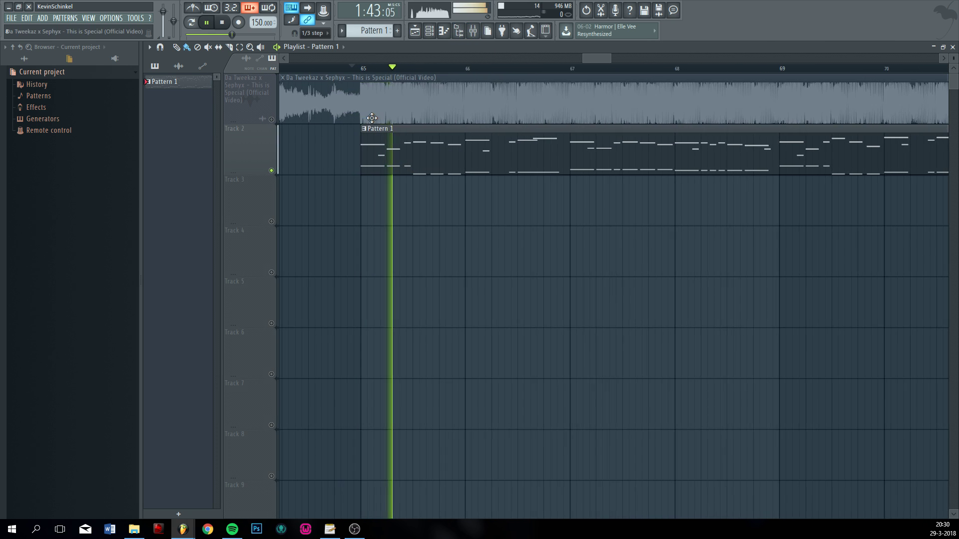
key(space)
- Transpose all of Sylenth1 #2's piano roll notes up one octave and play the result
key(F9)
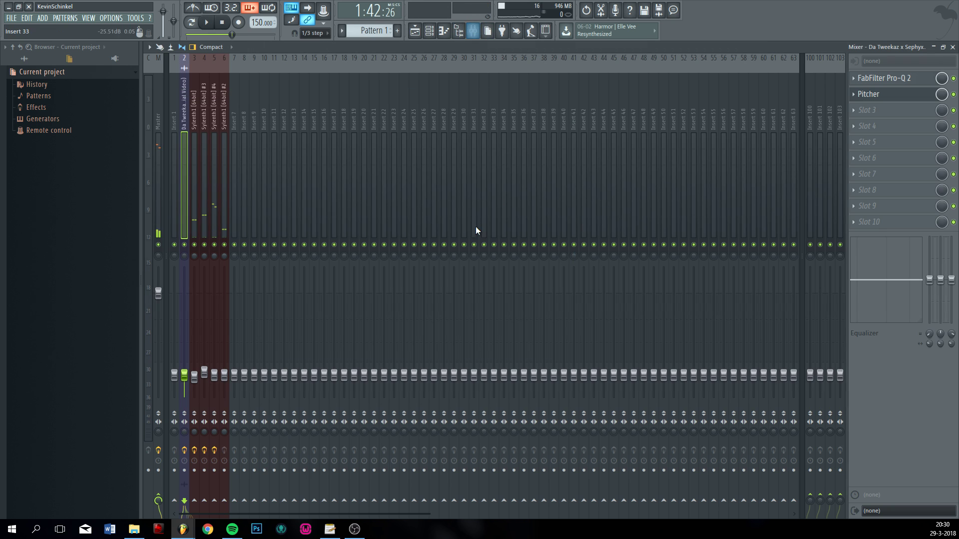
click(430, 32)
click(632, 166)
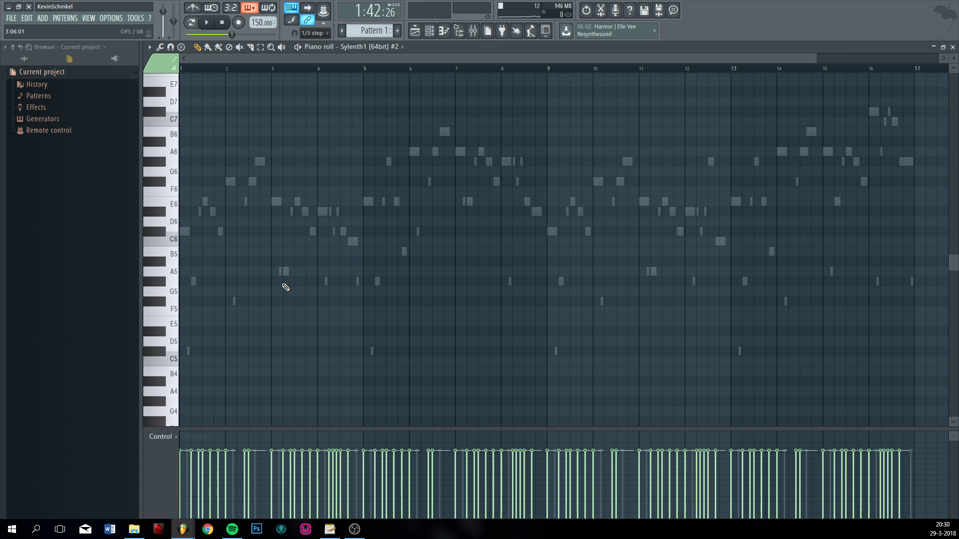
key(ctrl+a)
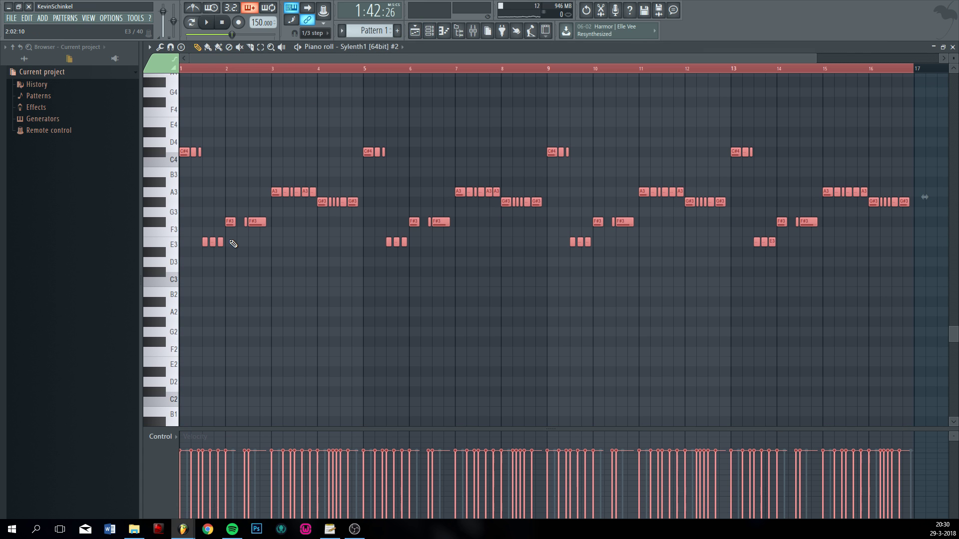
key(ctrl+Up)
scroll(233, 230, up, 3)
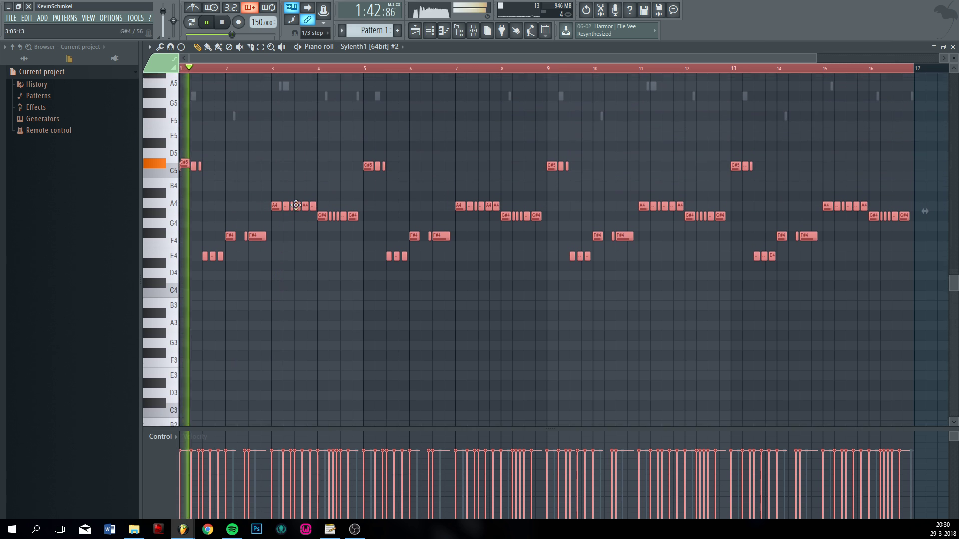
- Lower Sylenth1 #2's mixer fader to 16% (-26.5 dB) during playback
click(430, 32)
click(569, 164)
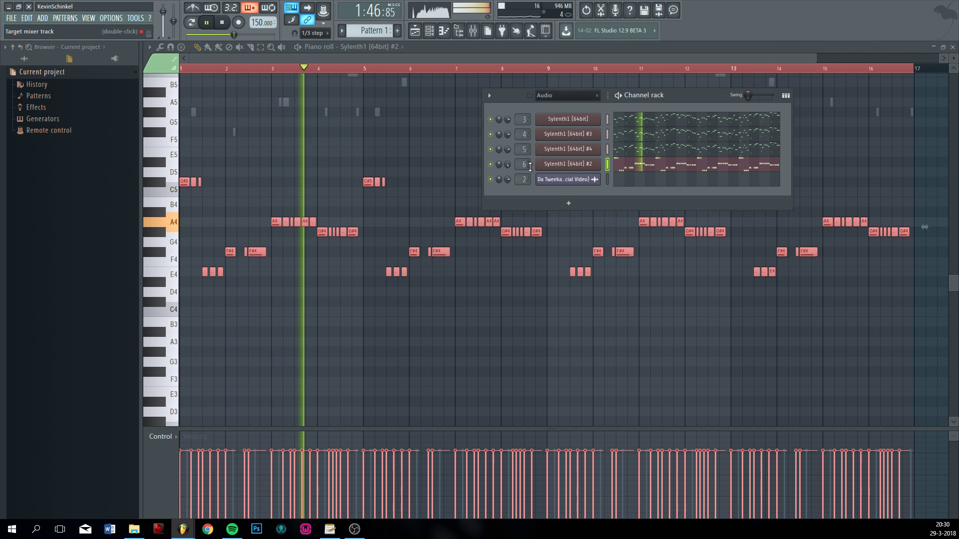
key(F9)
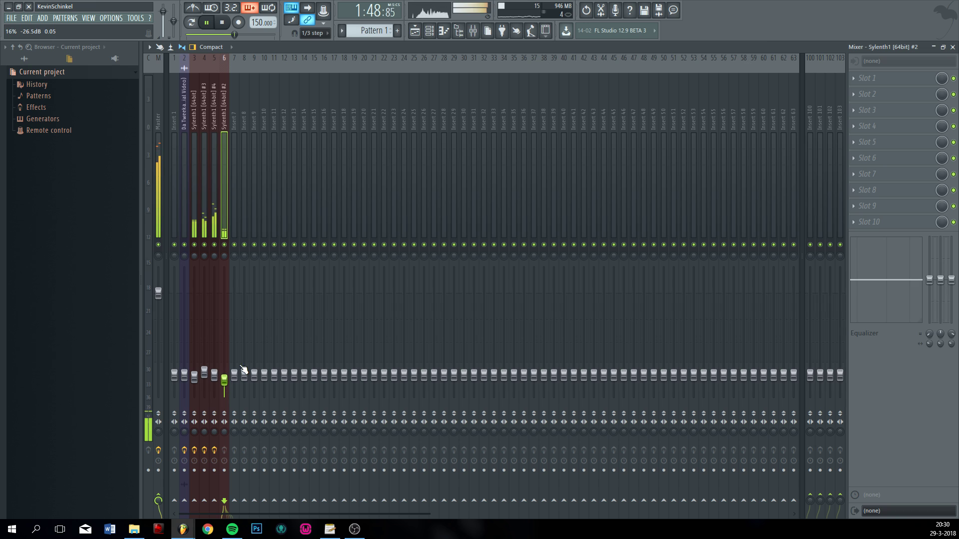
- Remove the second Fruity Limiter from slot 3 of the Master mixer track
click(159, 136)
key(space)
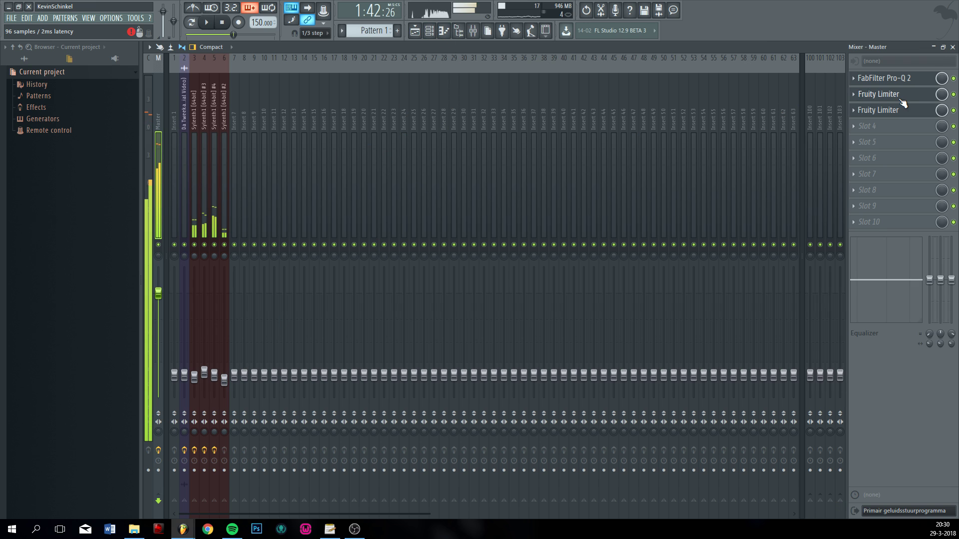
click(896, 79)
click(897, 110)
click(854, 110)
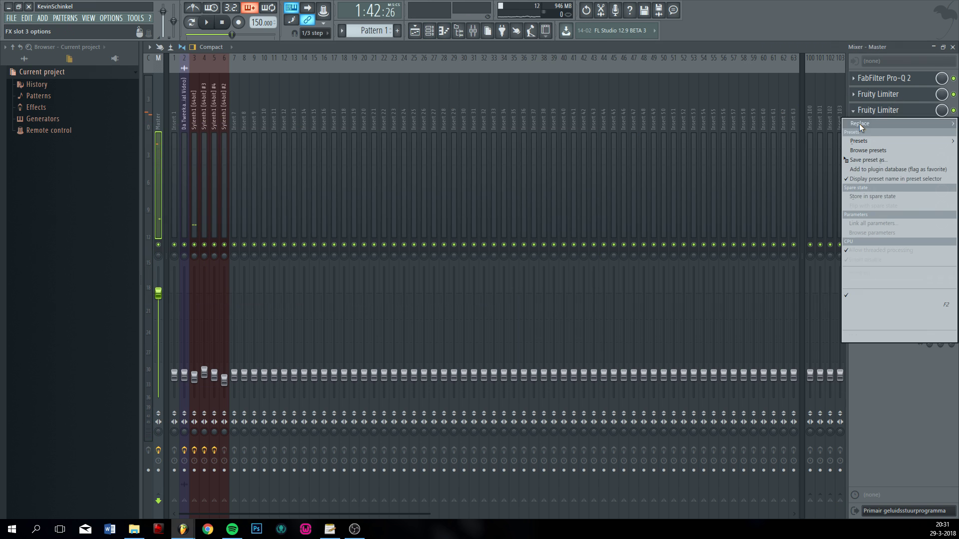
click(875, 117)
click(855, 113)
mouse_move(859, 125)
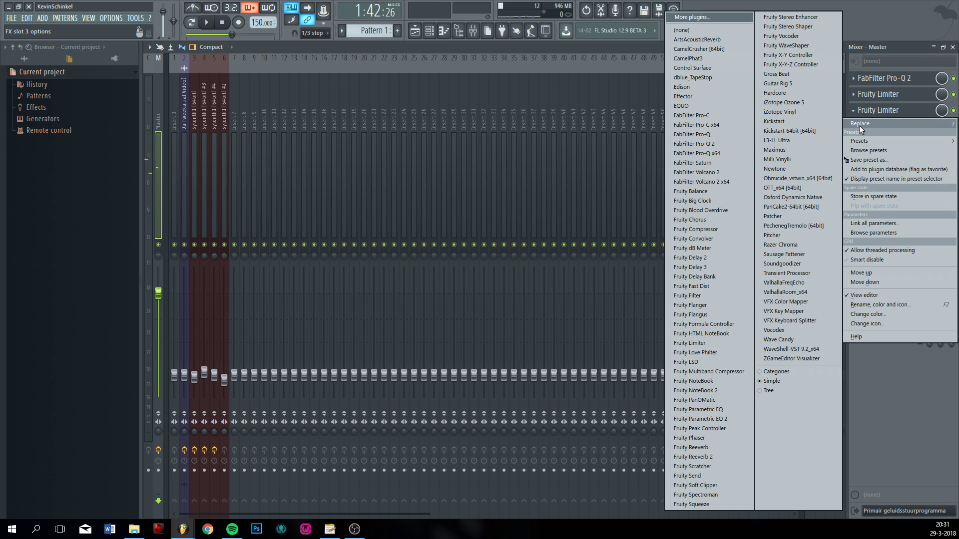
click(710, 31)
- Audition the layers while trying Sylenth1 #2's distortion effect, and leave the effect switched off
key(space)
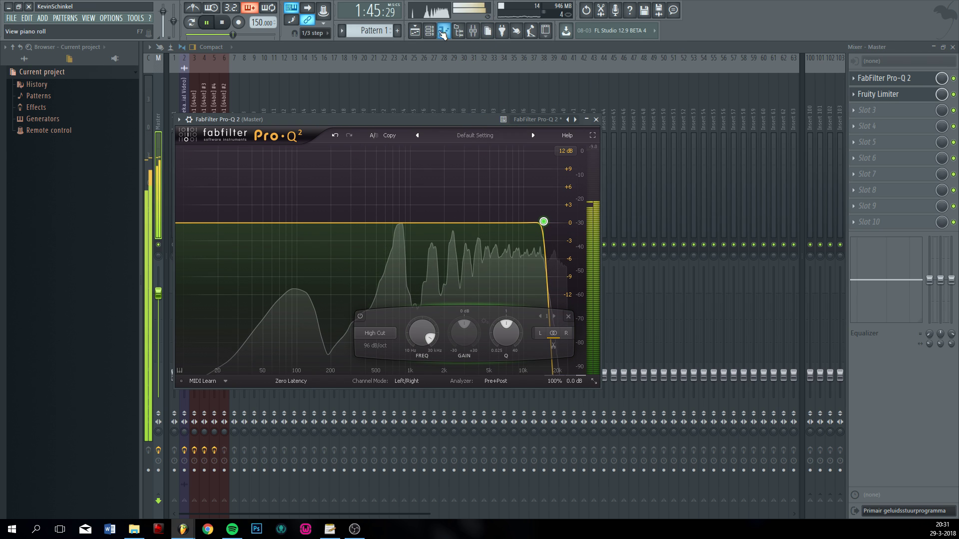
key(F6)
click(568, 164)
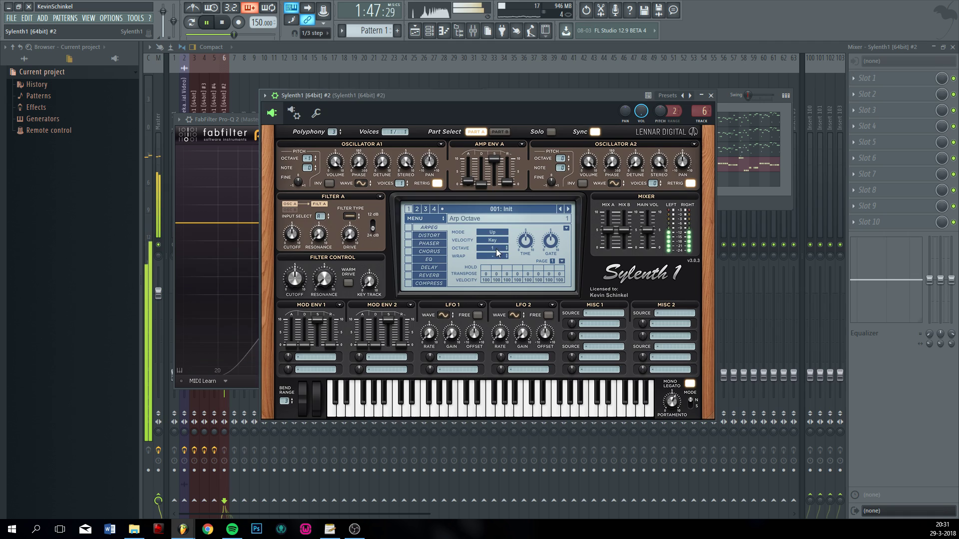
click(409, 238)
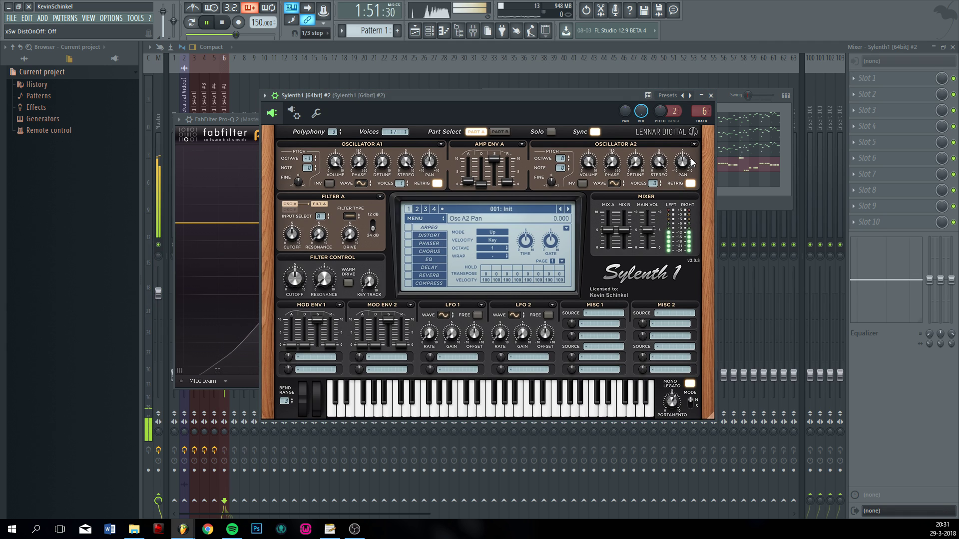
key(space)
- Clone the Sylenth1 #2 channel and copy its piano roll notes into the clone
key(F6)
right_click(581, 165)
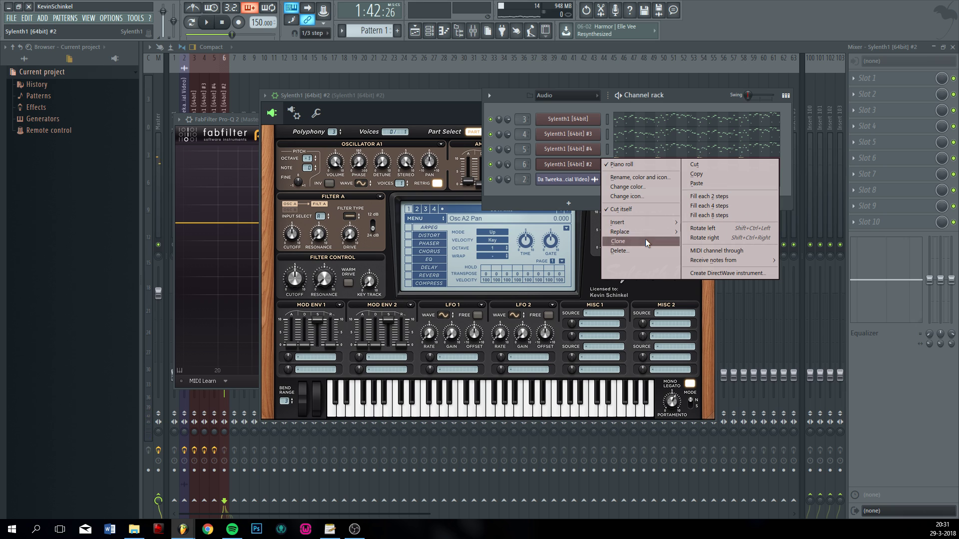
click(617, 241)
click(744, 110)
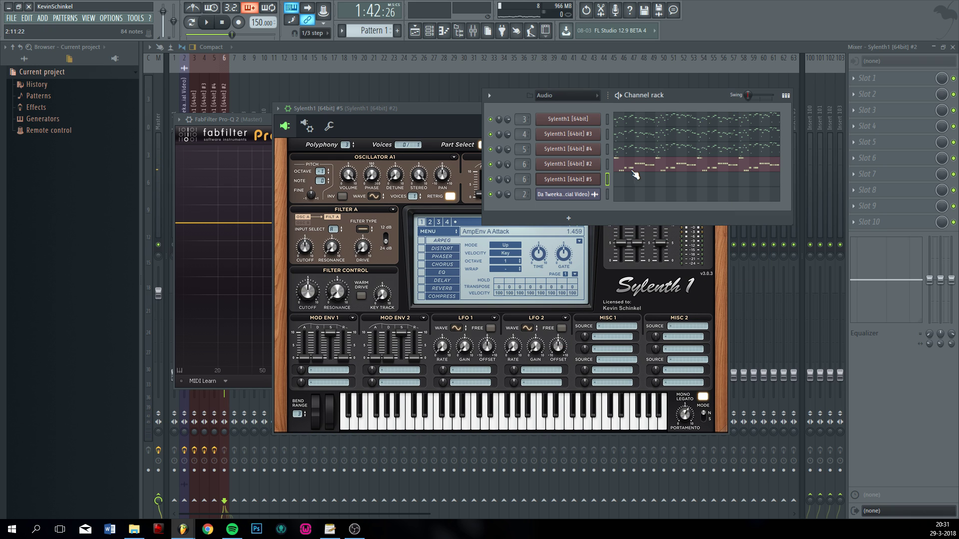
click(574, 182)
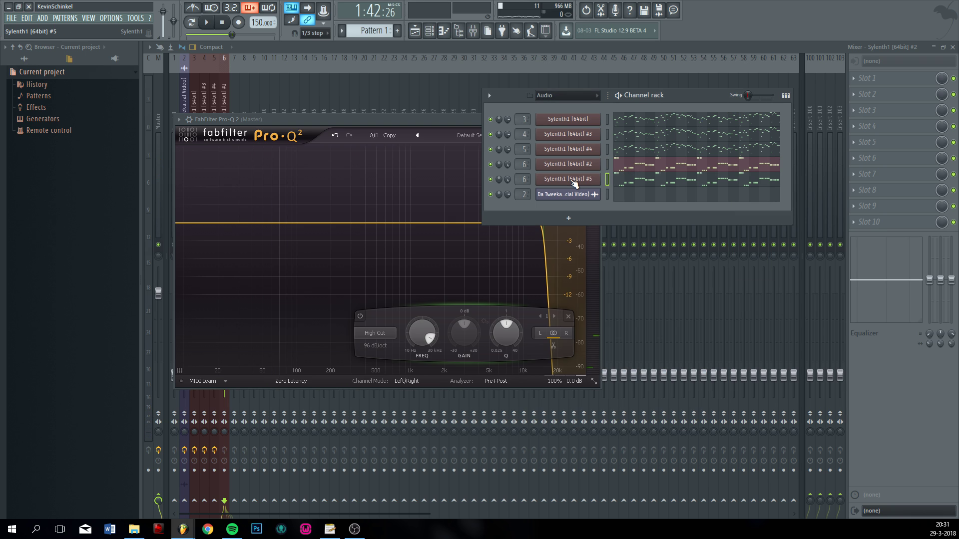
click(573, 182)
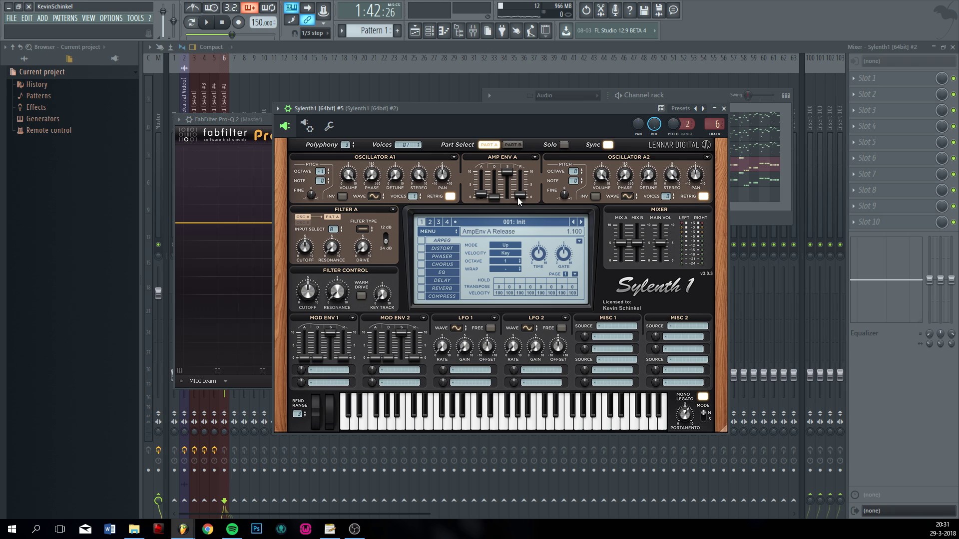
- Load the Fruity Bass Lead preset into the cloned Sylenth1 and play a few test notes
click(287, 124)
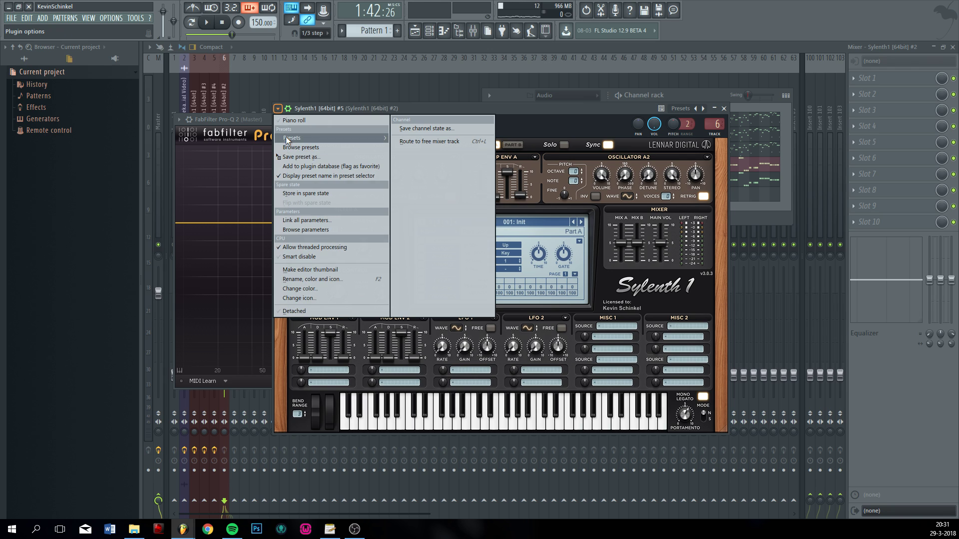
click(287, 182)
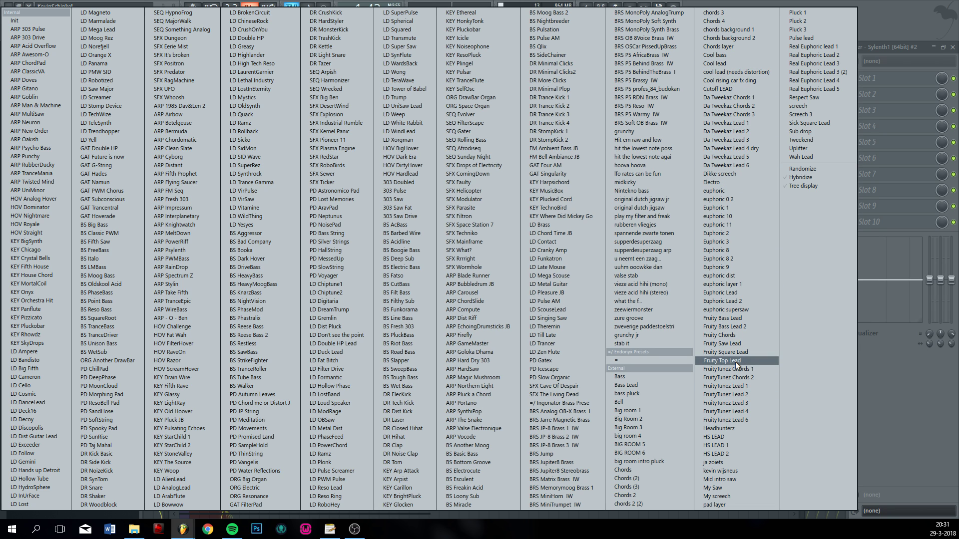
click(735, 318)
key(e)
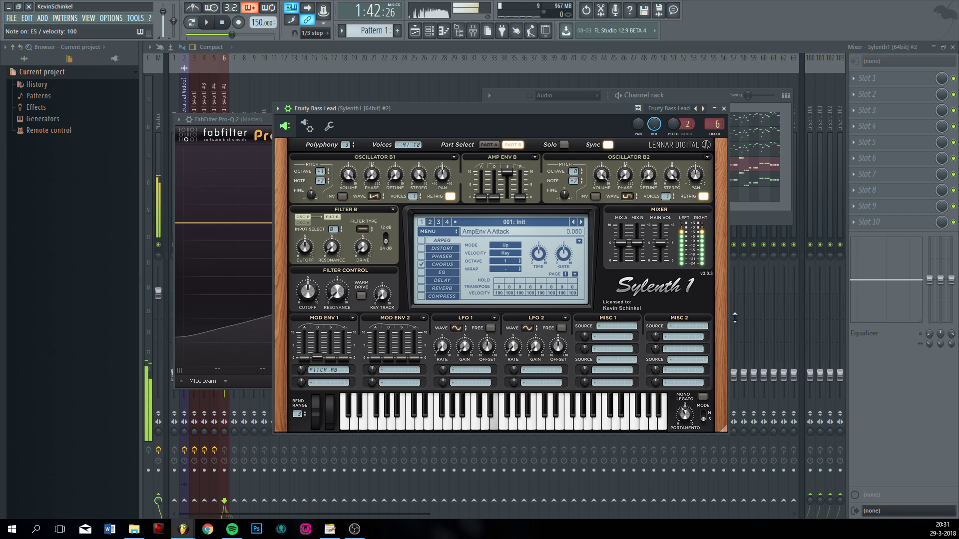
key(r)
key(t)
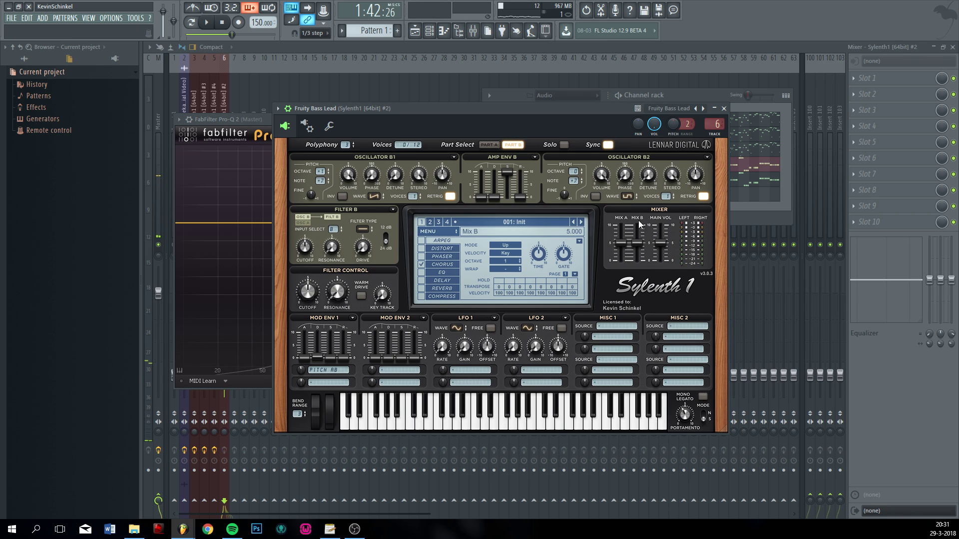
- Transpose all of Fruity Bass Lead's piano roll notes down one octave during playback
click(751, 112)
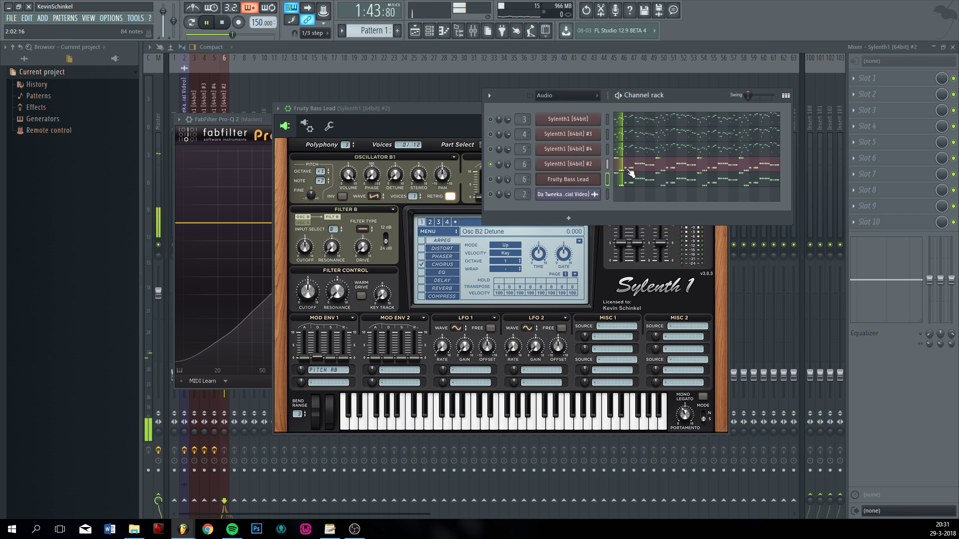
key(F7)
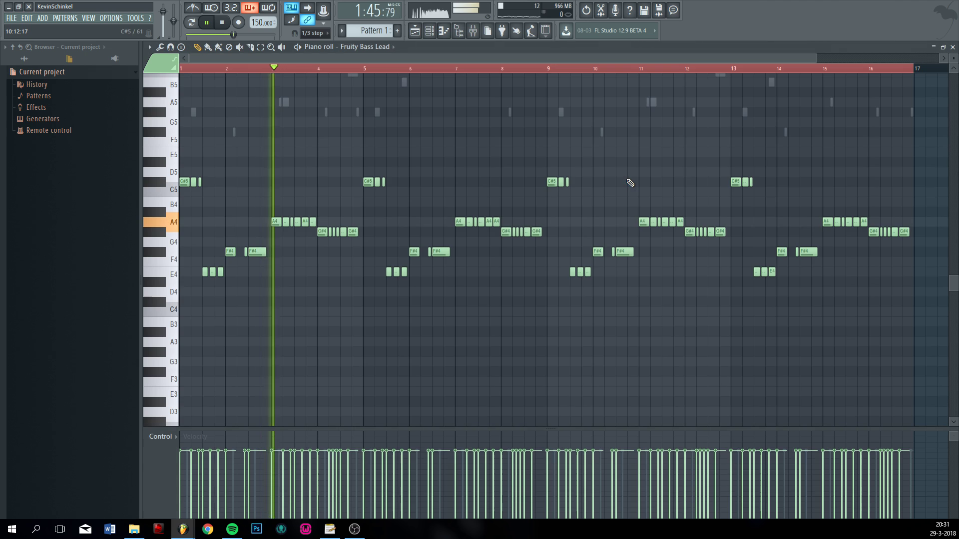
key(ctrl+Down)
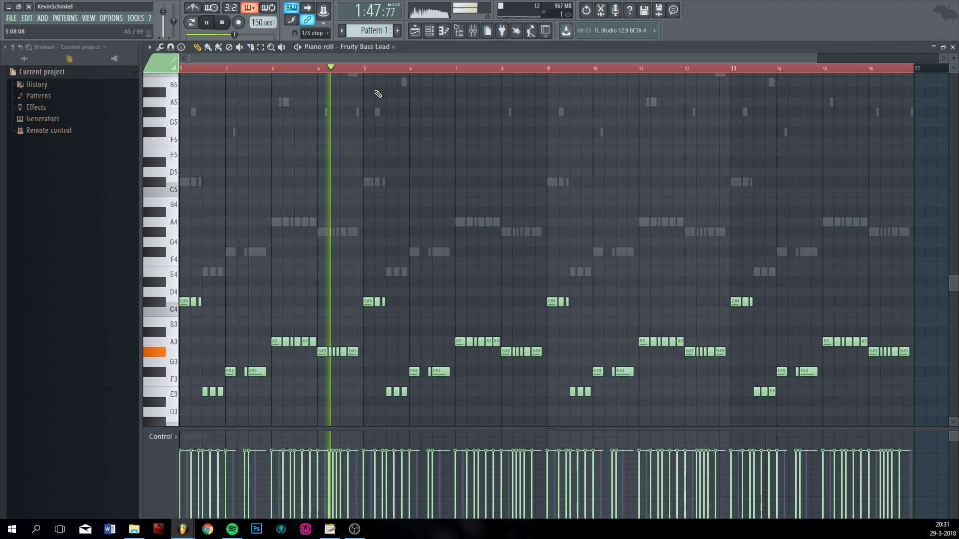
- Solo the Fruity Bass Lead channel, audition it and reduce its portamento time to 0.002 ms
click(430, 34)
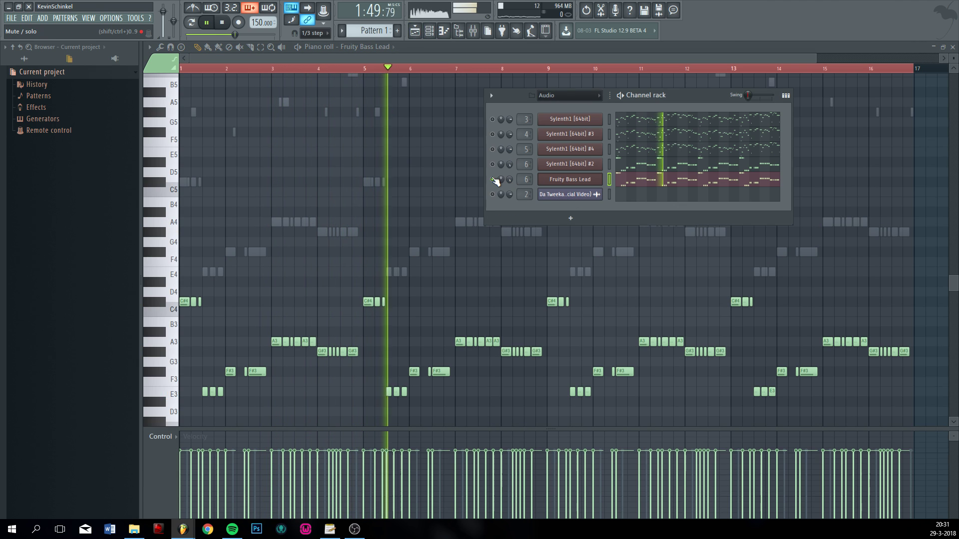
click(570, 179)
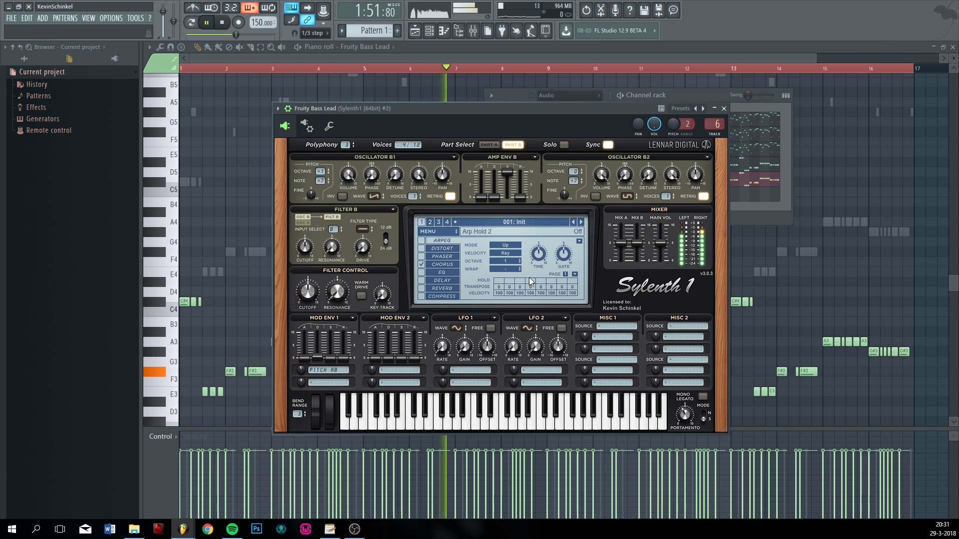
key(space)
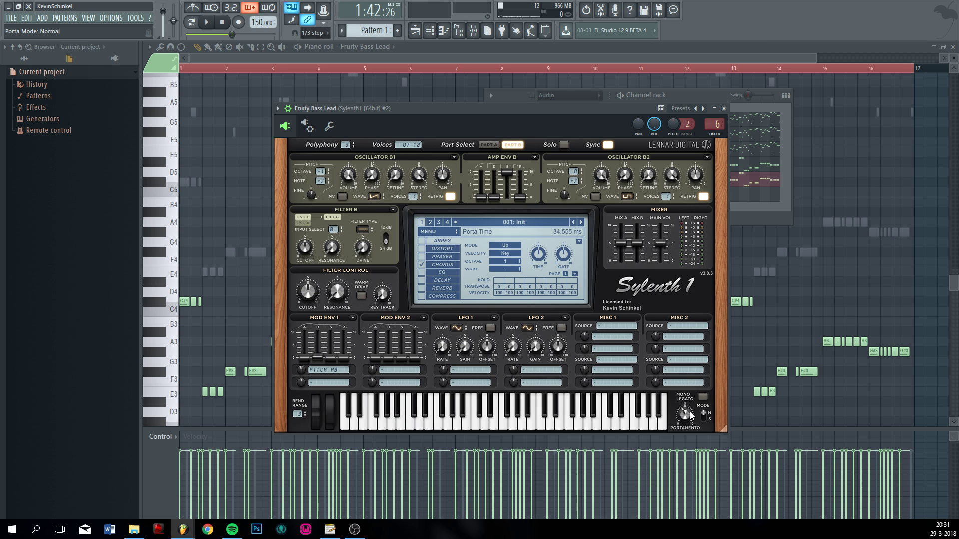
drag(691, 412, 680, 505)
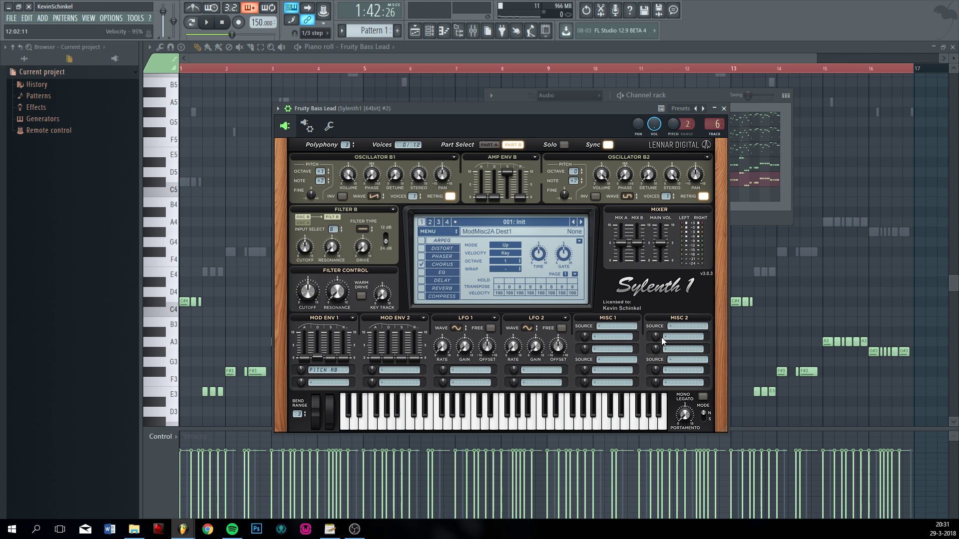
key(space)
key(F6)
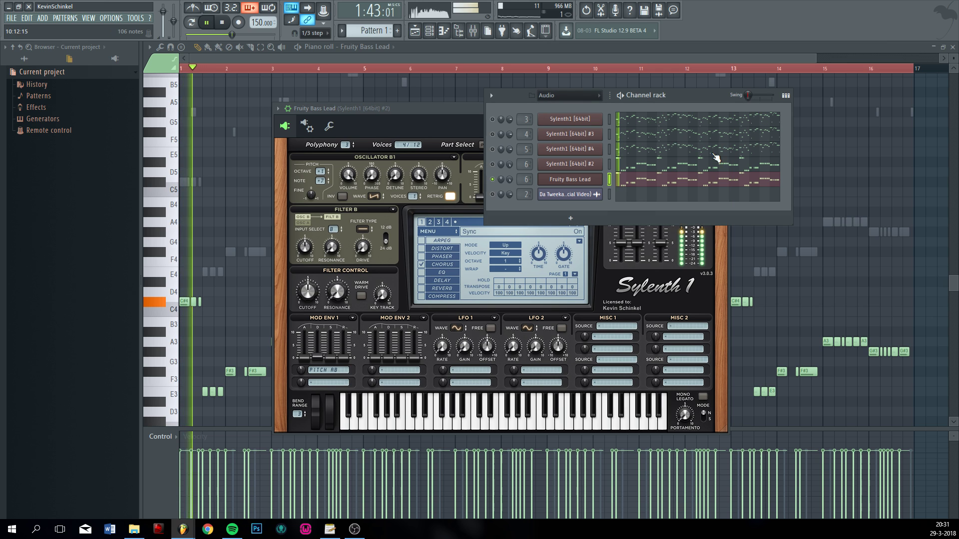
key(space)
click(687, 410)
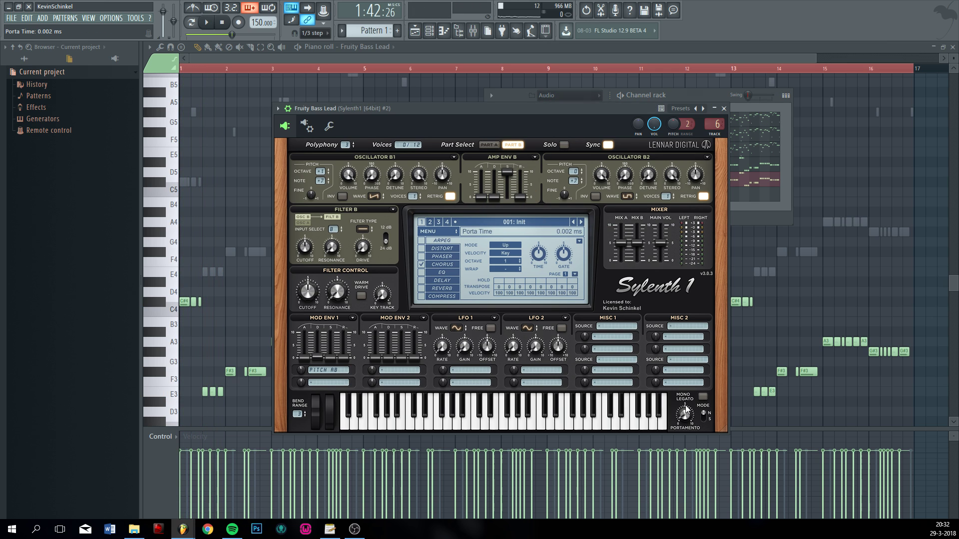
- Demonstrate the glide between the C#4 and E3 notes by raising Fruity Bass Lead's portamento time to about 170 ms and playing the pattern
right_click(803, 324)
scroll(152, 325, up, 5)
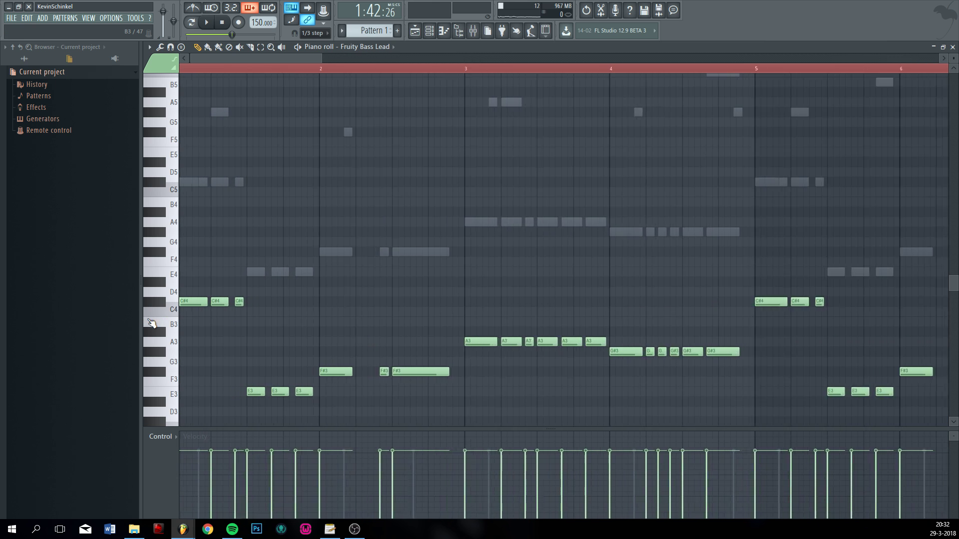
click(193, 304)
scroll(215, 371, up, 3)
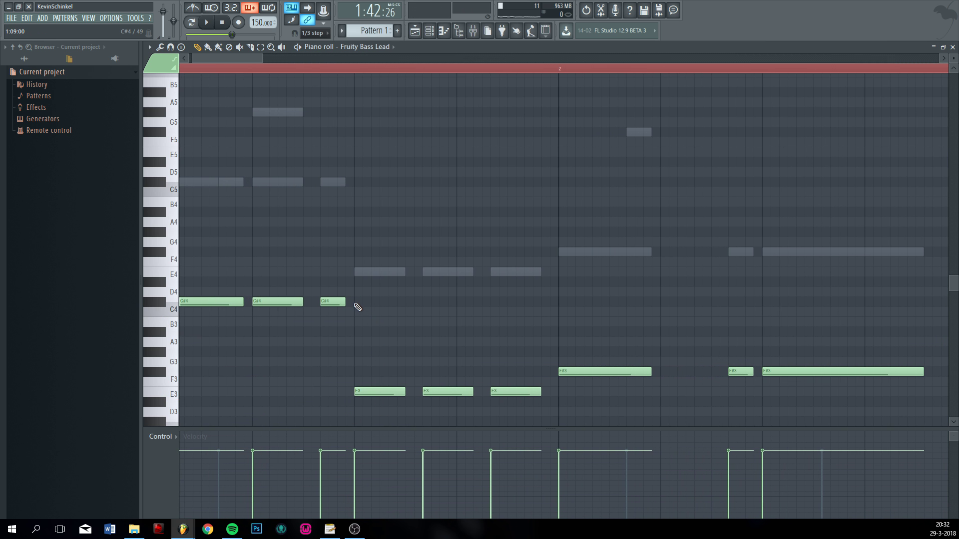
scroll(344, 317, up, 1)
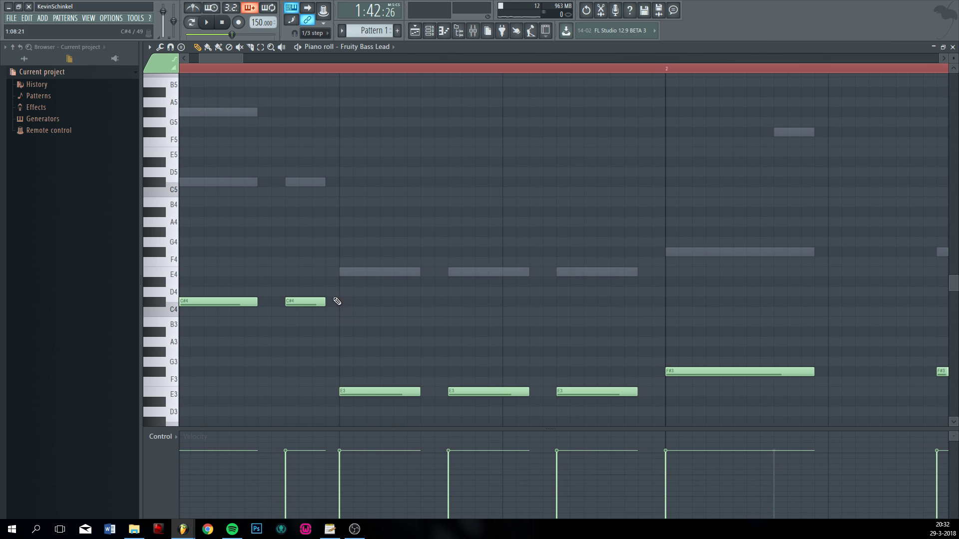
click(428, 32)
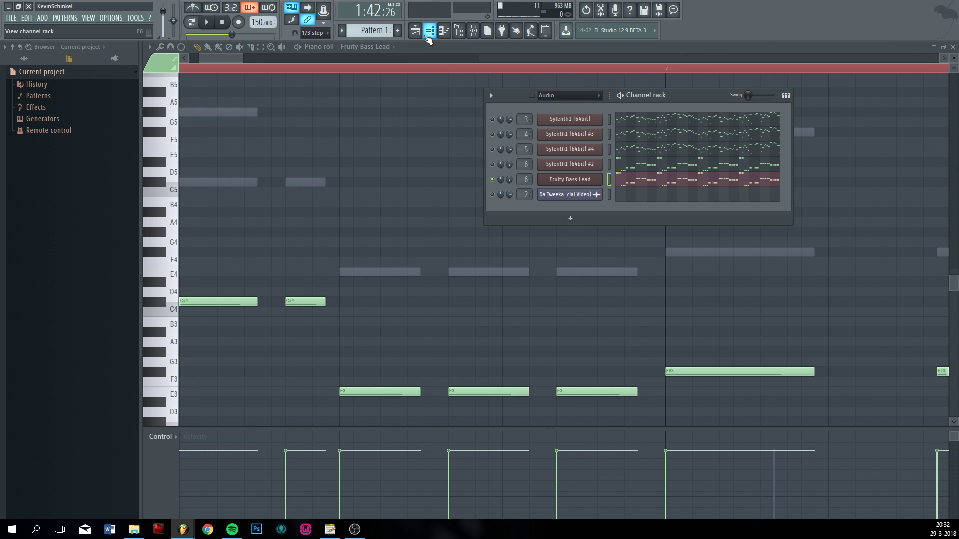
click(589, 181)
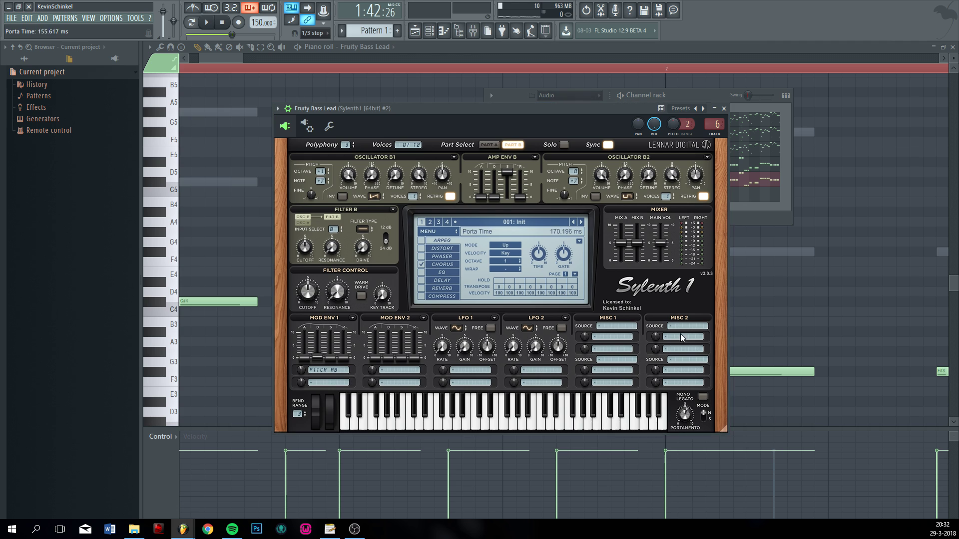
right_click(787, 316)
key(space)
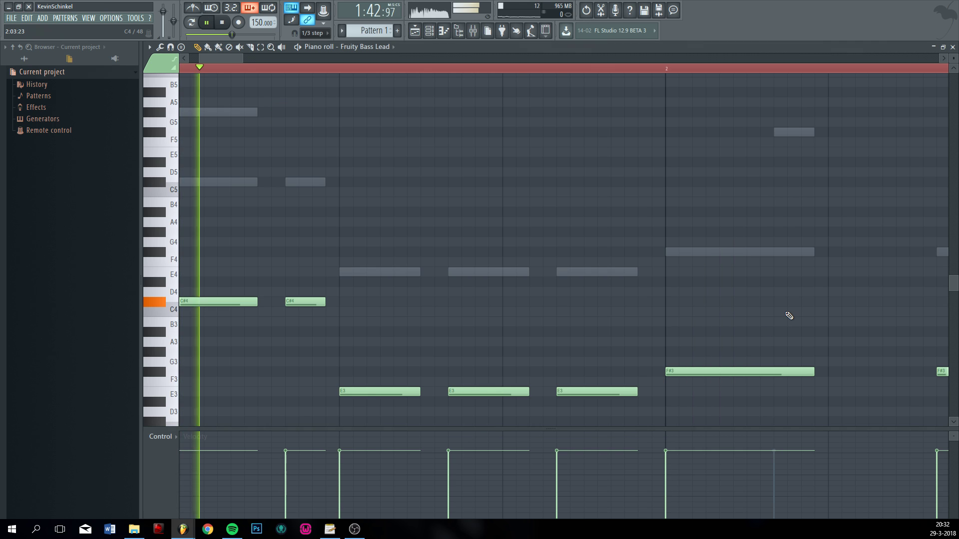
key(space)
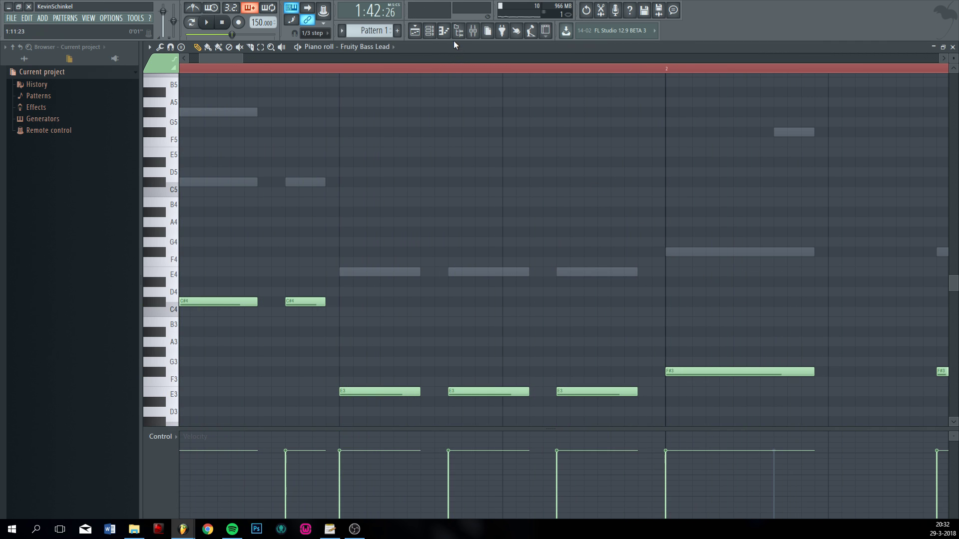
- Reduce Fruity Bass Lead's portamento time to 0.001 ms and play the pattern
click(429, 31)
click(571, 180)
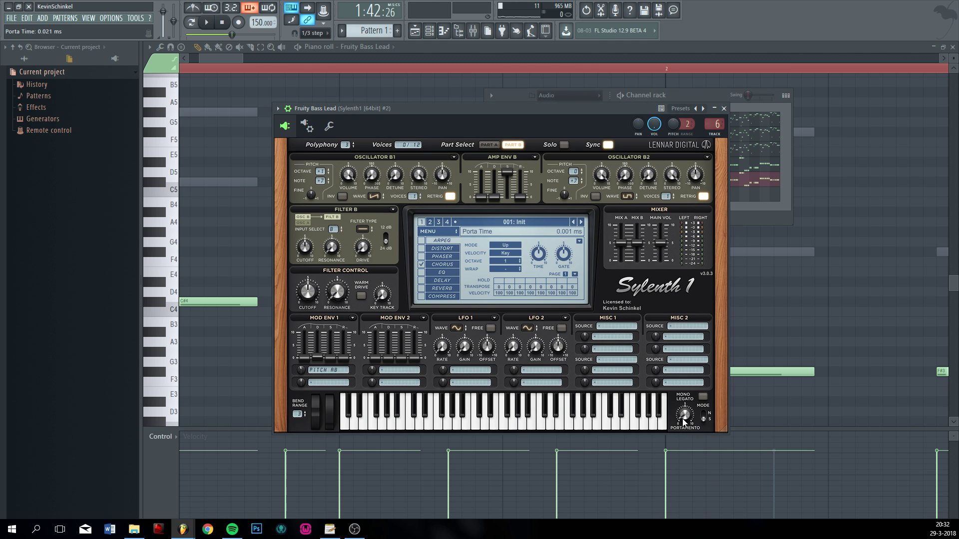
key(Escape)
key(space)
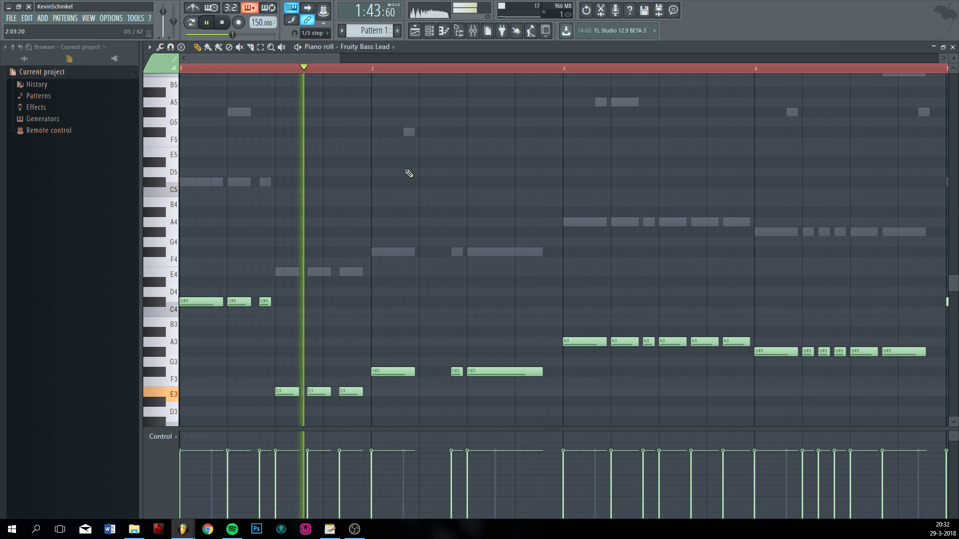
- Unmute all channels and play the layers together with Fruity Bass Lead
click(431, 32)
key(space)
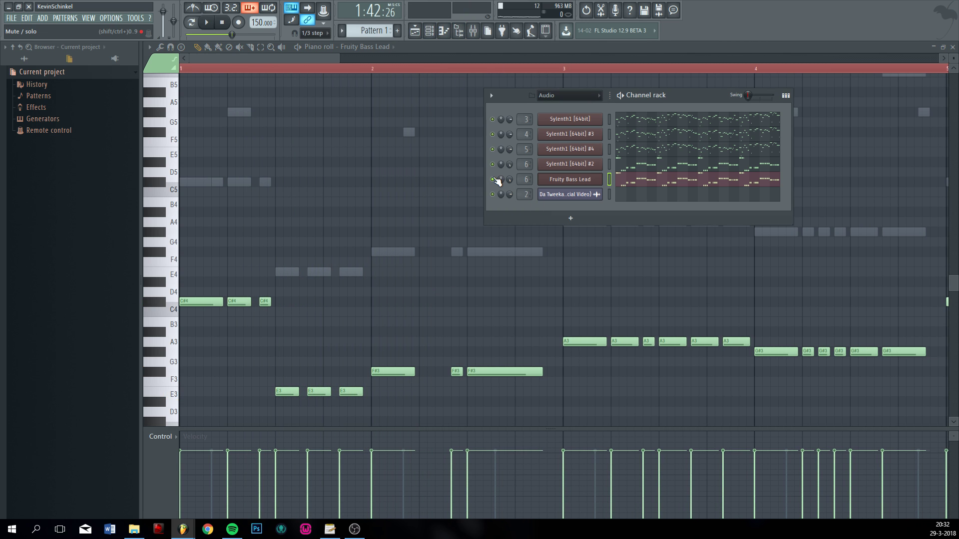
key(space)
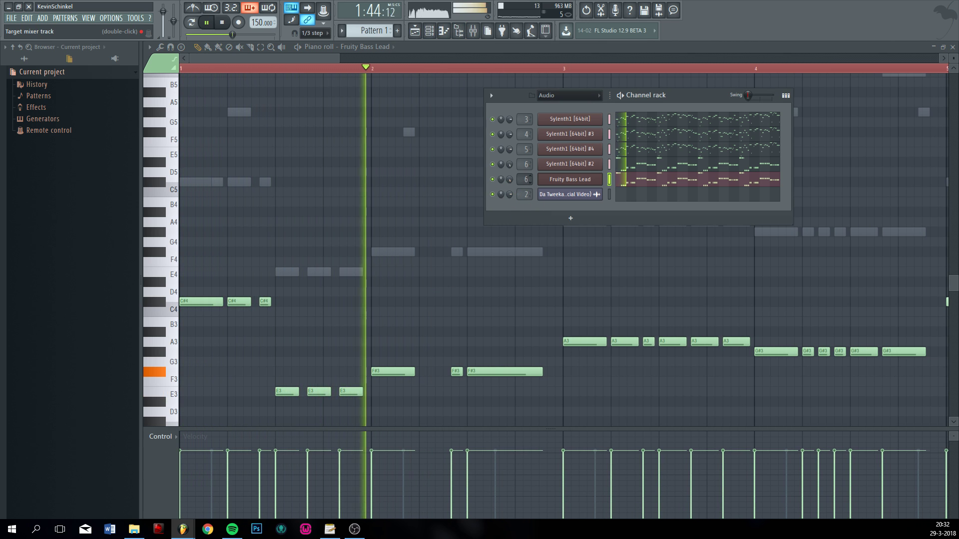
- Route Fruity Bass Lead to mixer track 7, lower its fader and raise Sylenth1 #2's fader slightly during playback
key(F9)
click(459, 30)
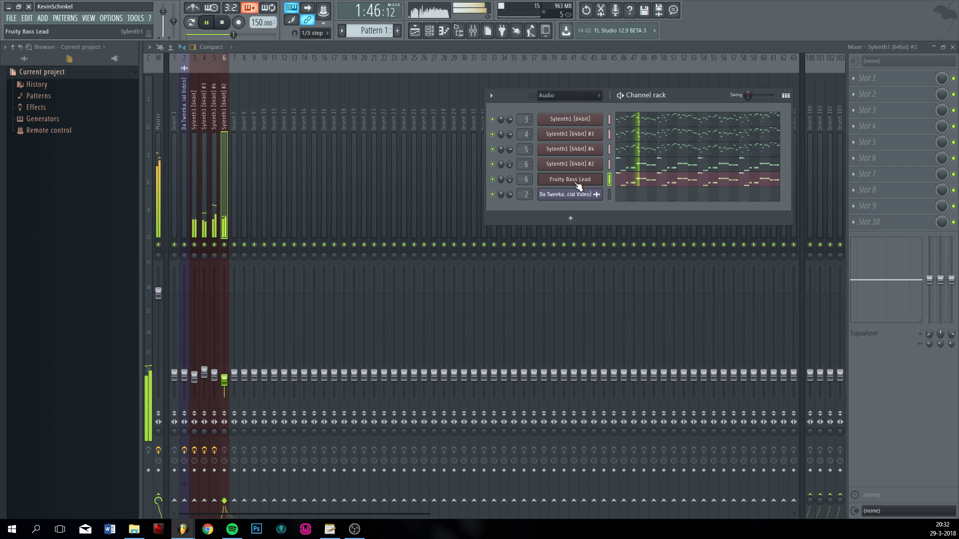
click(570, 180)
click(234, 329)
key(ctrl+l)
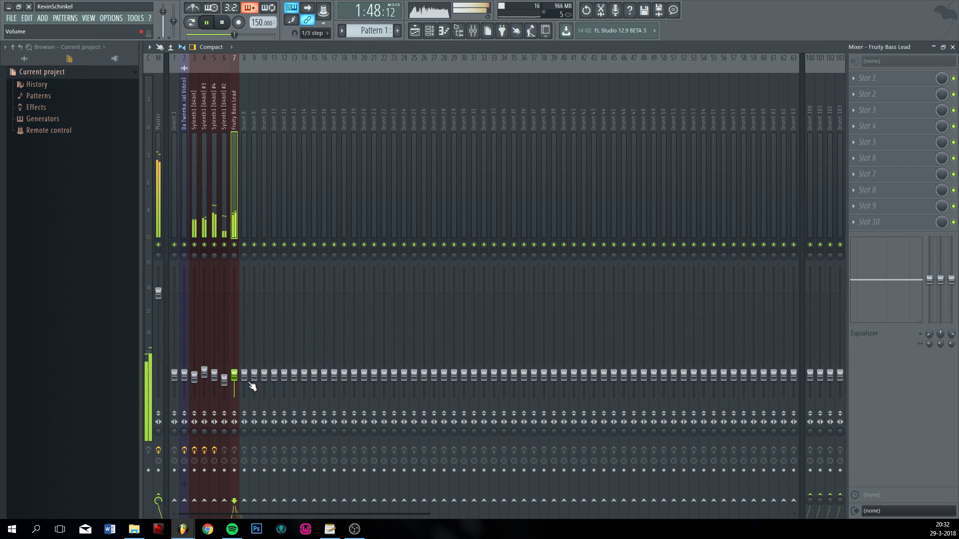
mouse_move(235, 376)
mouse_down()
mouse_move(234, 389)
mouse_move(223, 372)
mouse_up()
key(space)
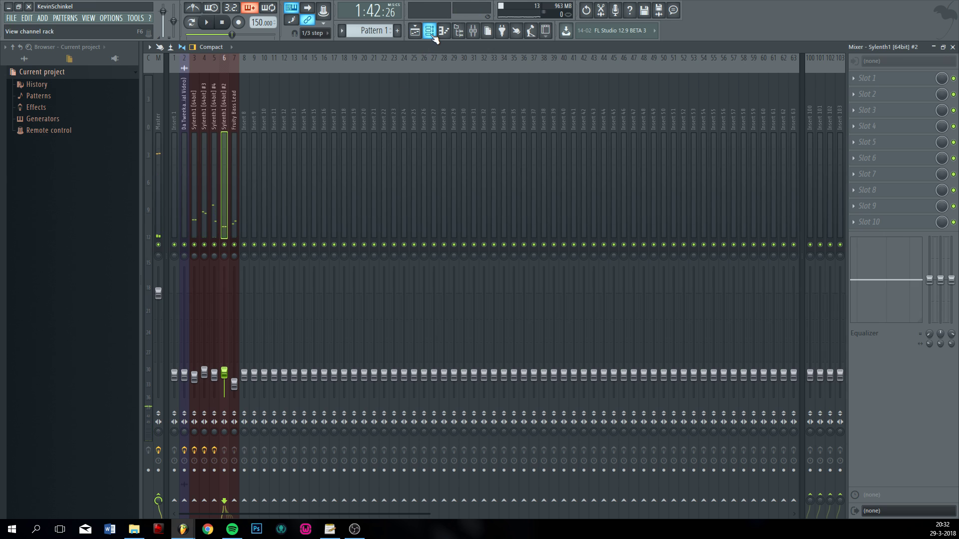
- Add a Nexus instrument with the Saw Init sound, route it to mixer track 8 and play test notes
click(431, 32)
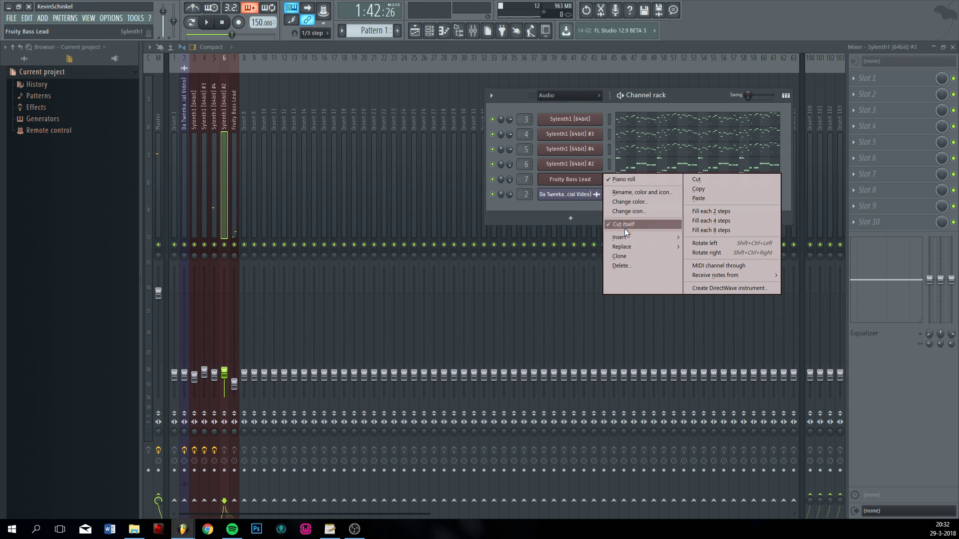
mouse_move(635, 237)
click(728, 363)
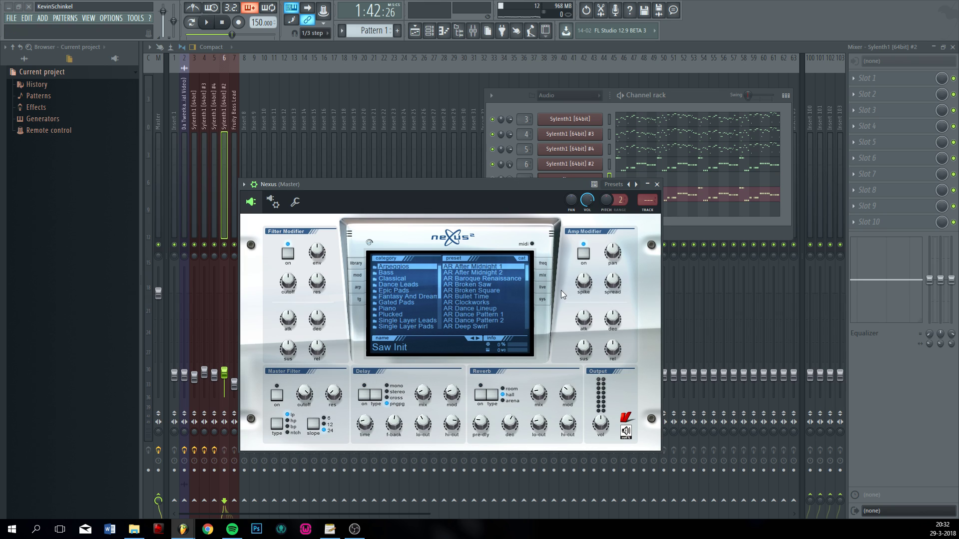
click(506, 189)
key(r)
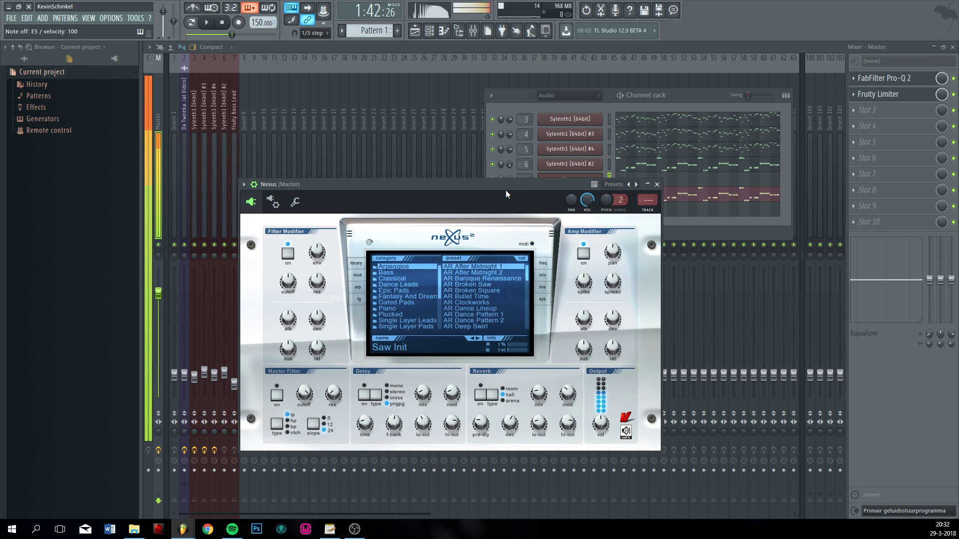
key(ctrl+l)
key(q)
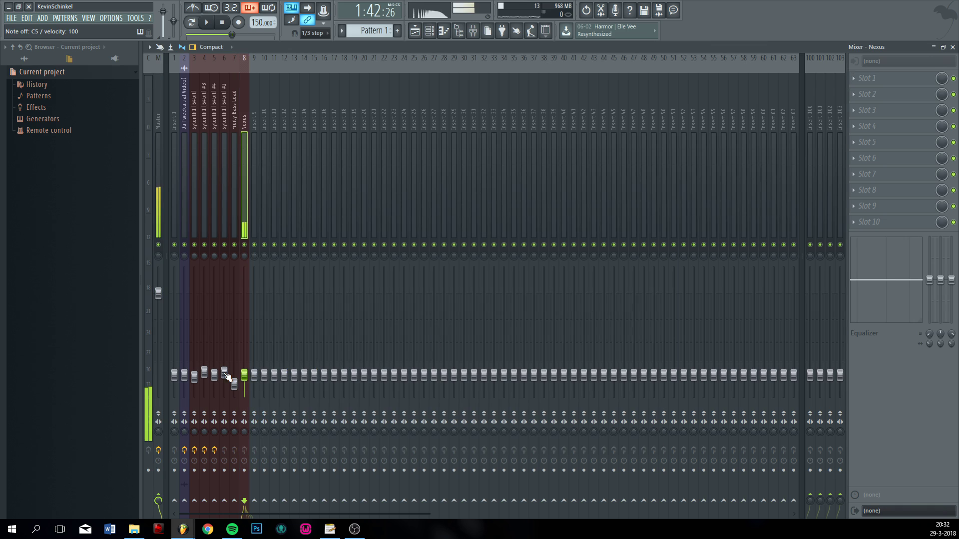
- Copy the neighbouring channel's melody into the Nexus channel and play the pattern with all layers
key(w)
click(429, 30)
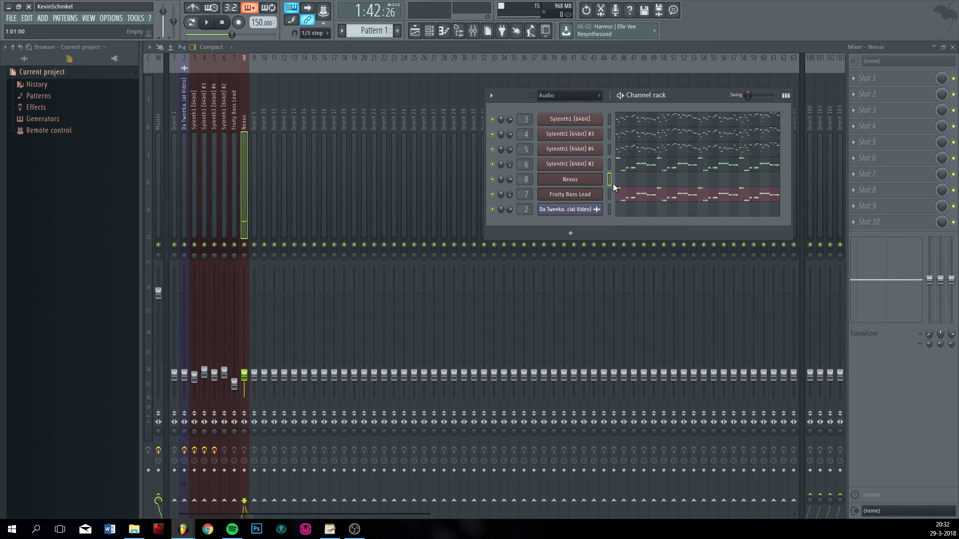
click(610, 179)
key(space)
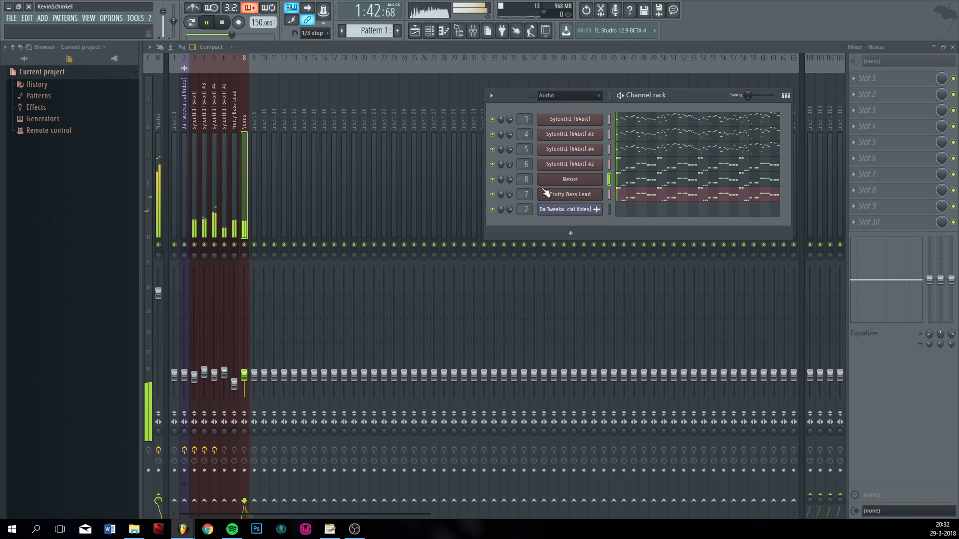
- Solo the Nexus channel and replay the pattern from the start
right_click(493, 179)
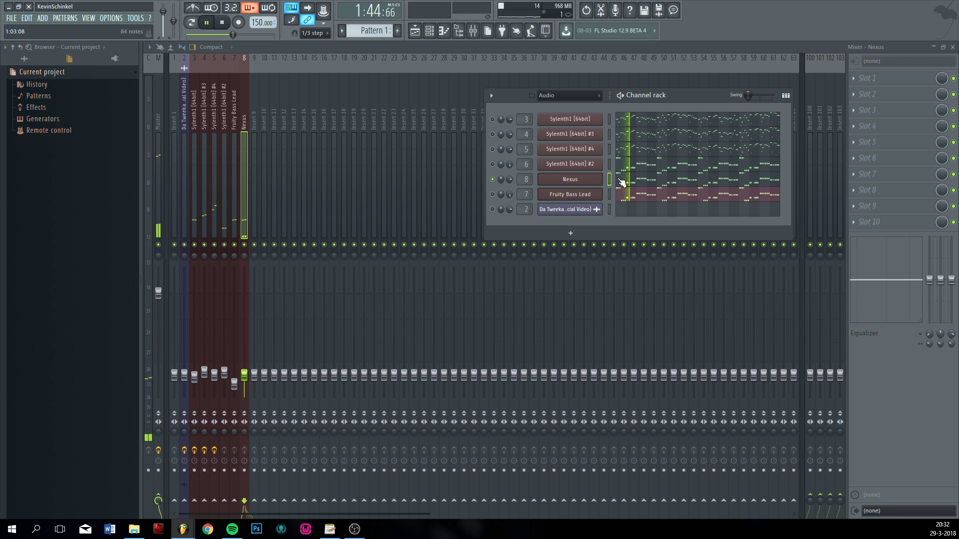
key(space)
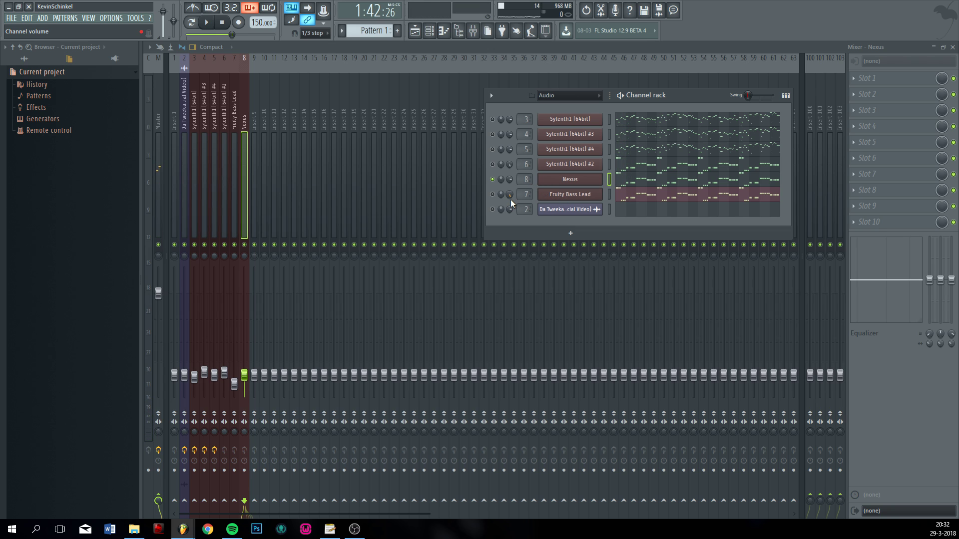
key(space)
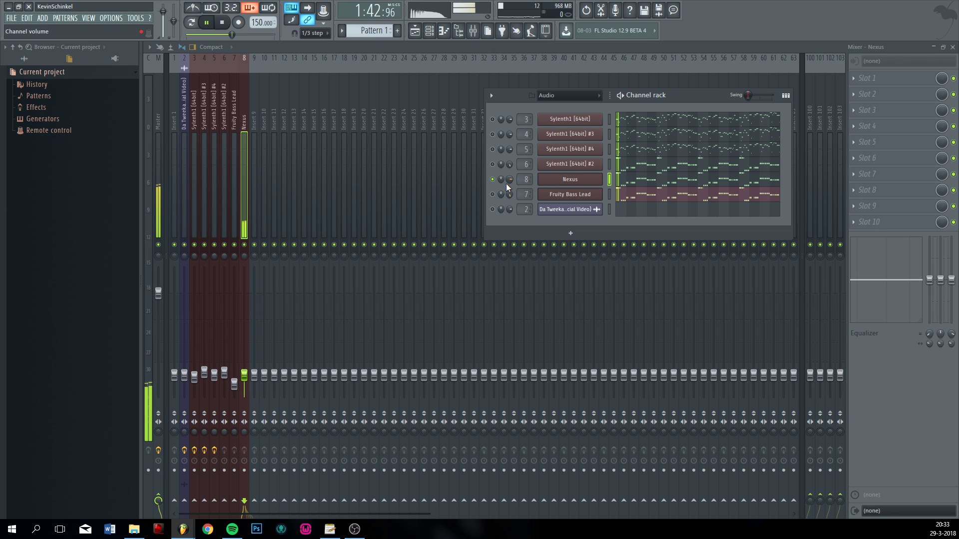
- Unmute all channels and slightly lower the Nexus and Fruity Bass Lead mixer faders during playback
right_click(493, 180)
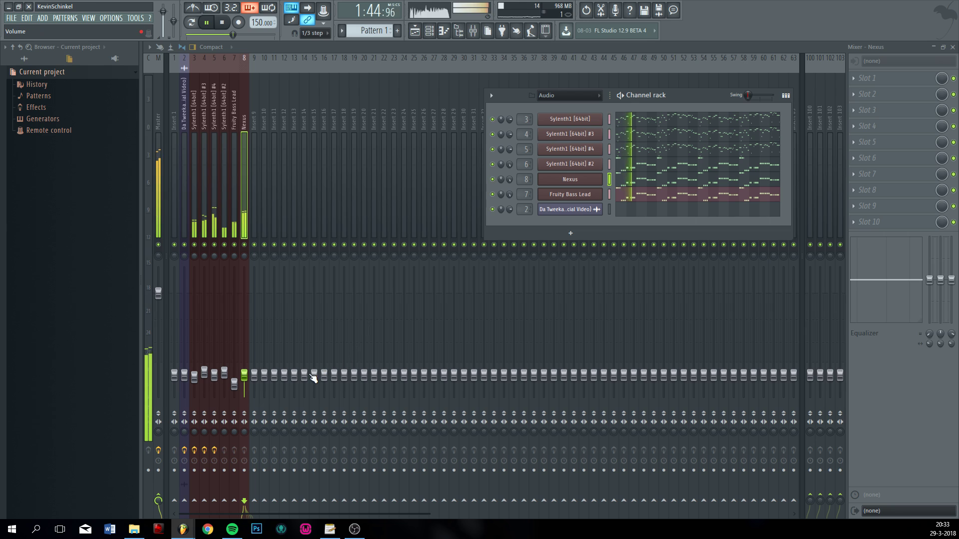
drag(244, 375, 244, 382)
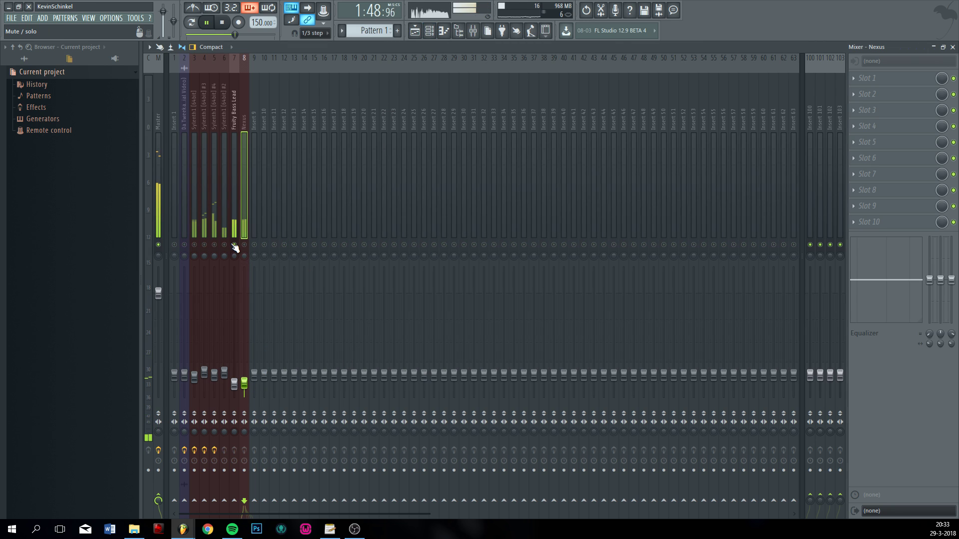
mouse_move(236, 391)
mouse_down()
mouse_move(235, 398)
mouse_move(245, 386)
mouse_up()
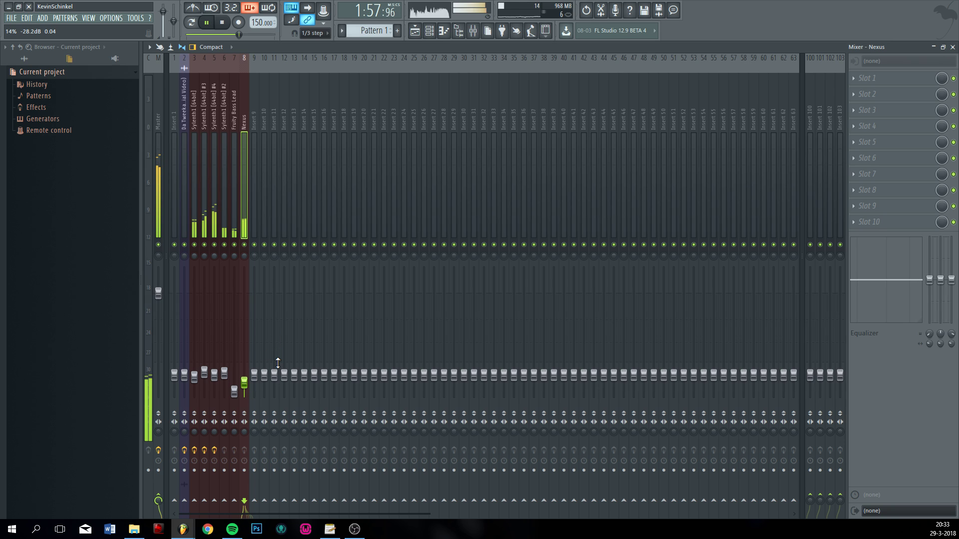
key(space)
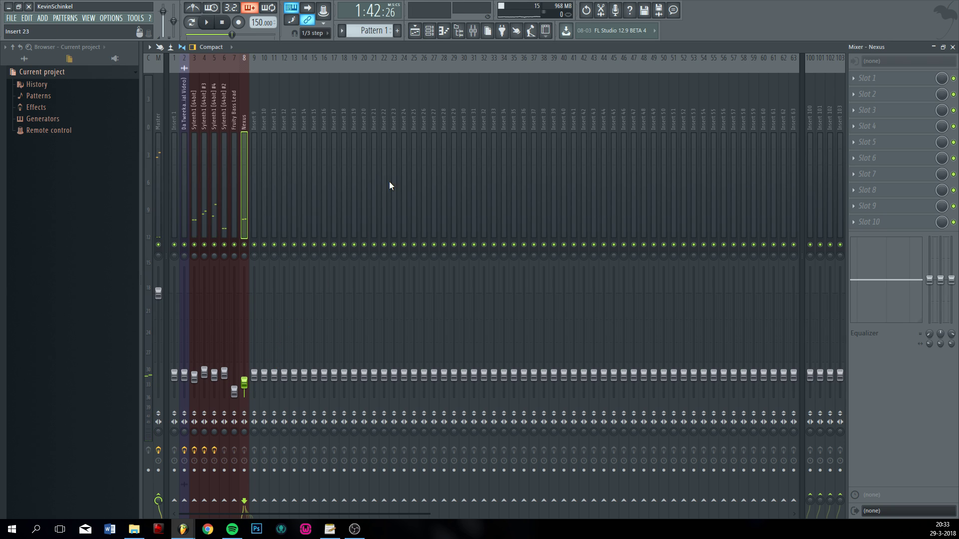
- Show all channels in the channel rack and insert another Sylenth1 [64bit] instrument at Fruity Bass Lead
click(429, 31)
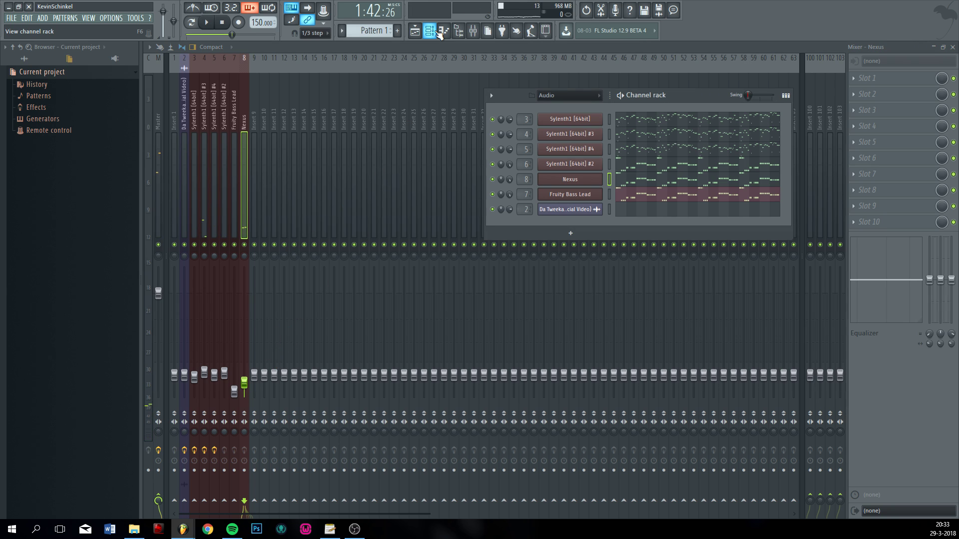
click(565, 97)
click(574, 107)
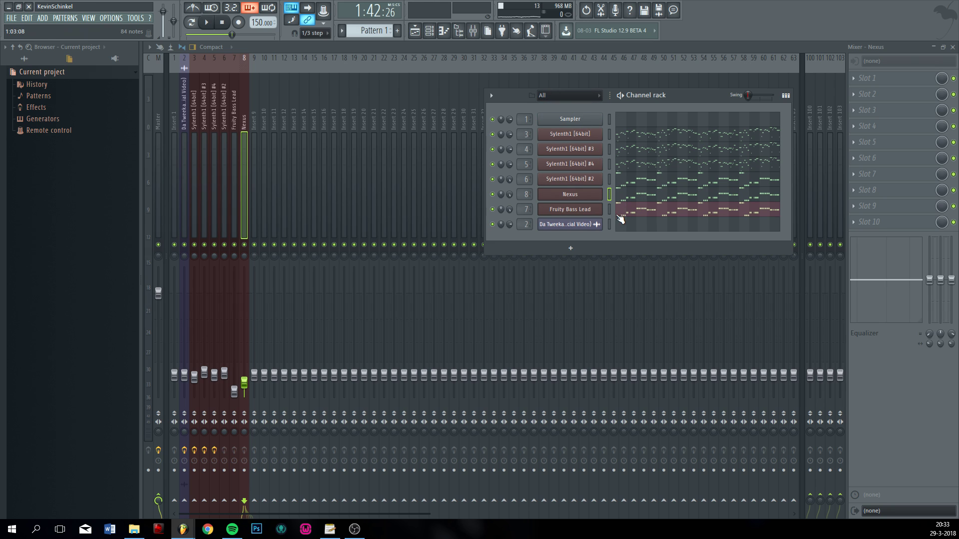
right_click(596, 215)
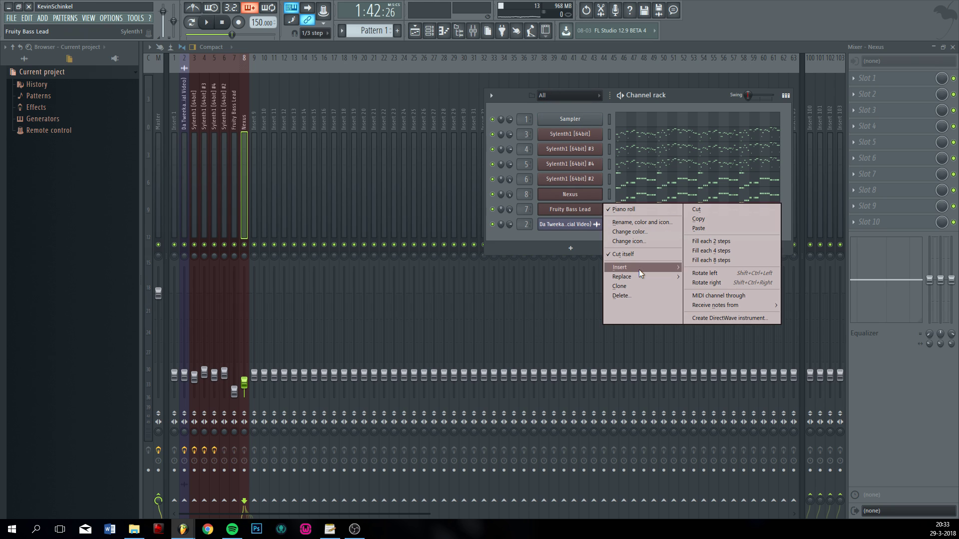
mouse_move(649, 267)
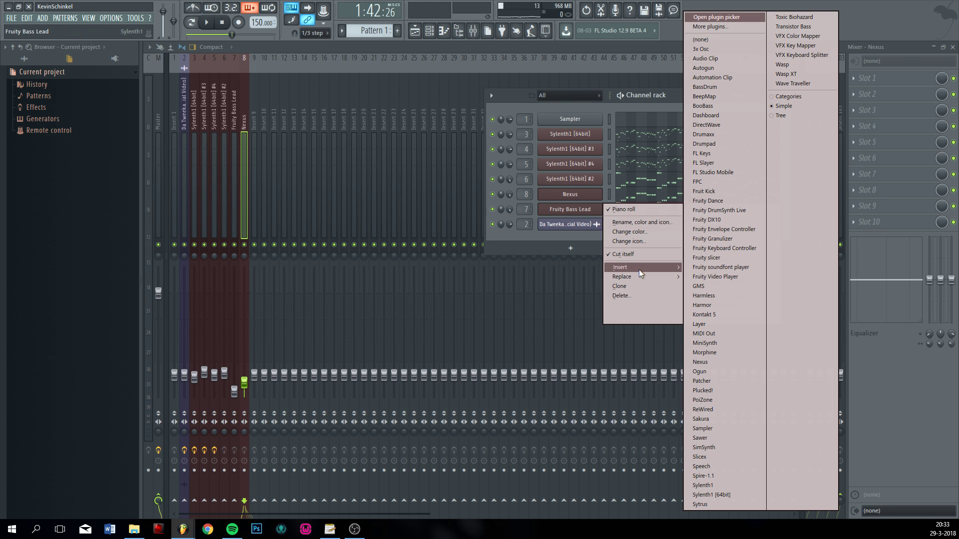
click(749, 496)
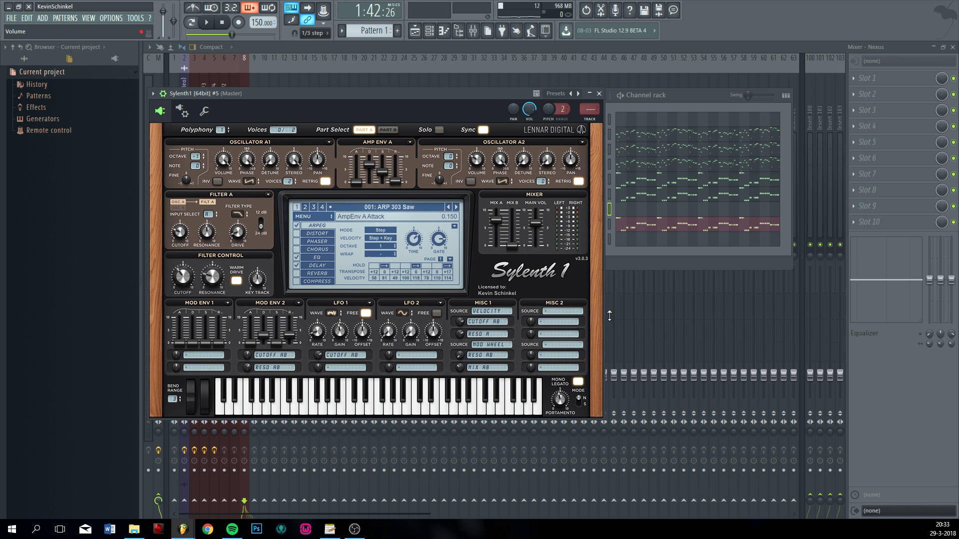
- Initialize the new Sylenth1's preset to Init and move its window clear of the channel rack
click(299, 216)
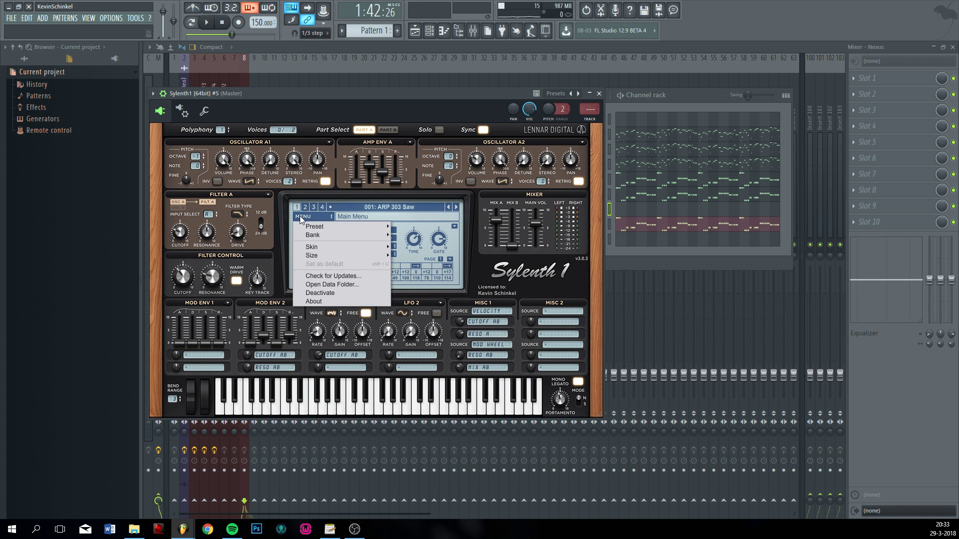
mouse_move(303, 226)
click(434, 261)
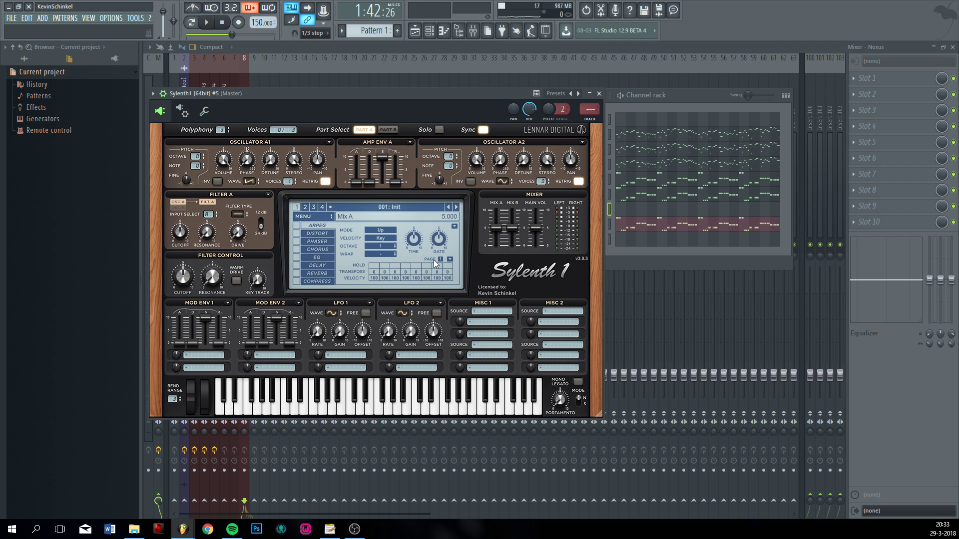
drag(382, 91, 418, 219)
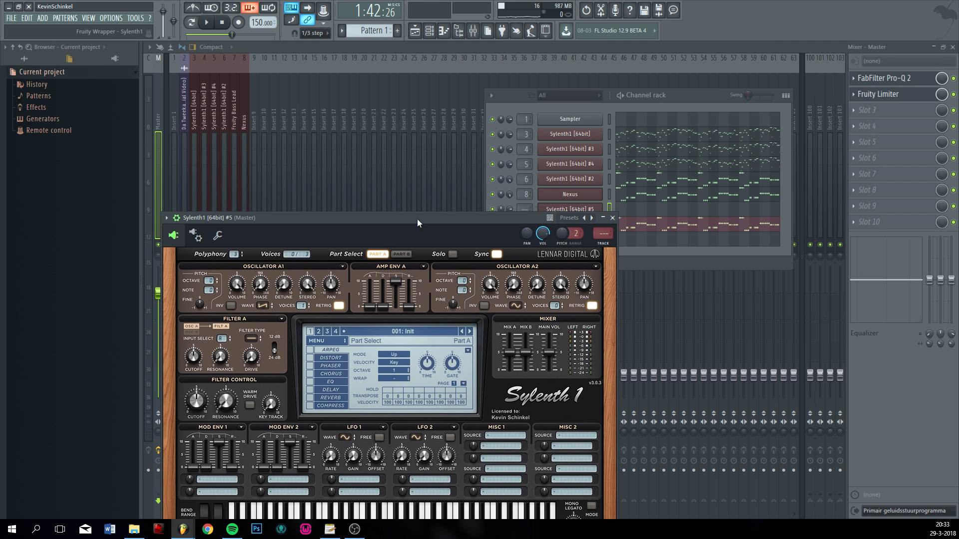
- Examine the ghost notes in the Sampler's piano roll and open the piano roll of the first Sylenth1 [64bit] channel
click(600, 119)
right_click(598, 118)
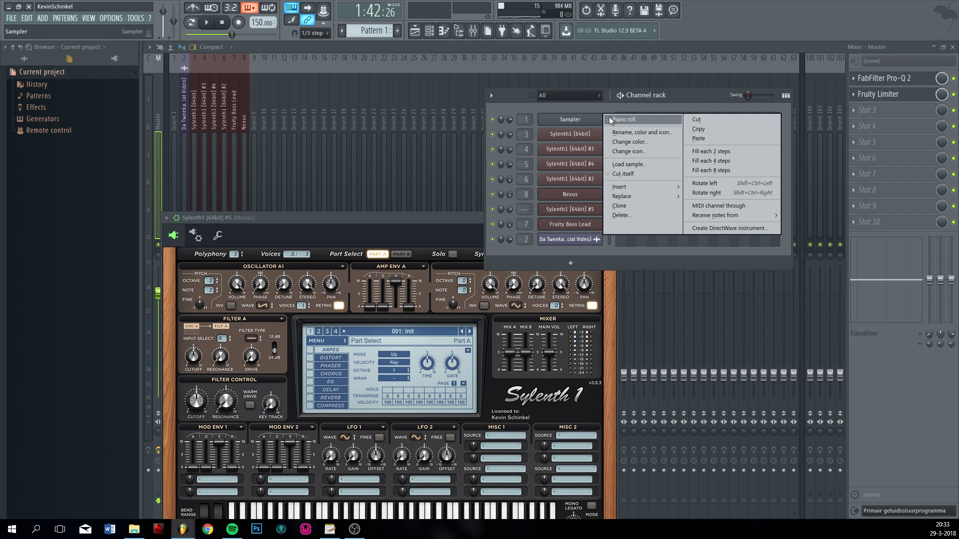
click(622, 119)
scroll(207, 350, up, 5)
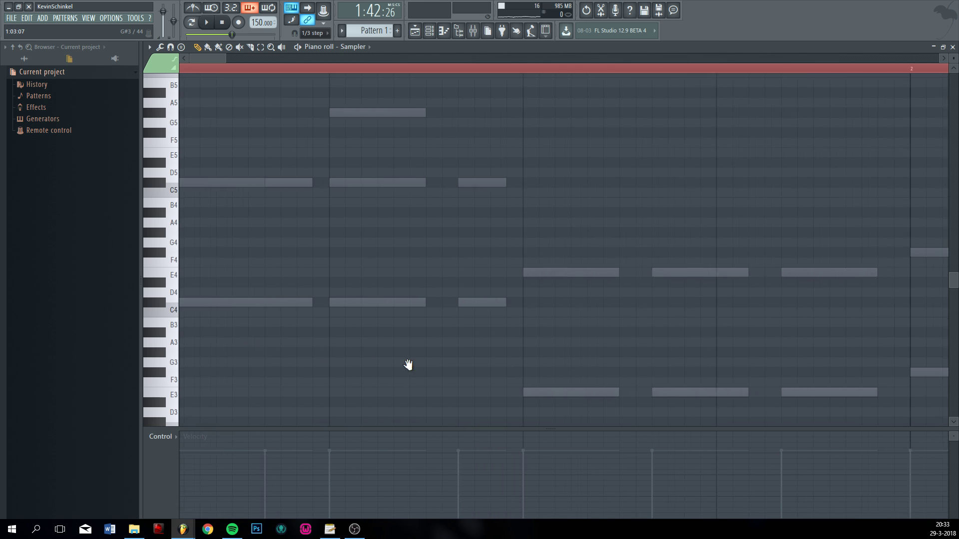
scroll(202, 333, down, 6)
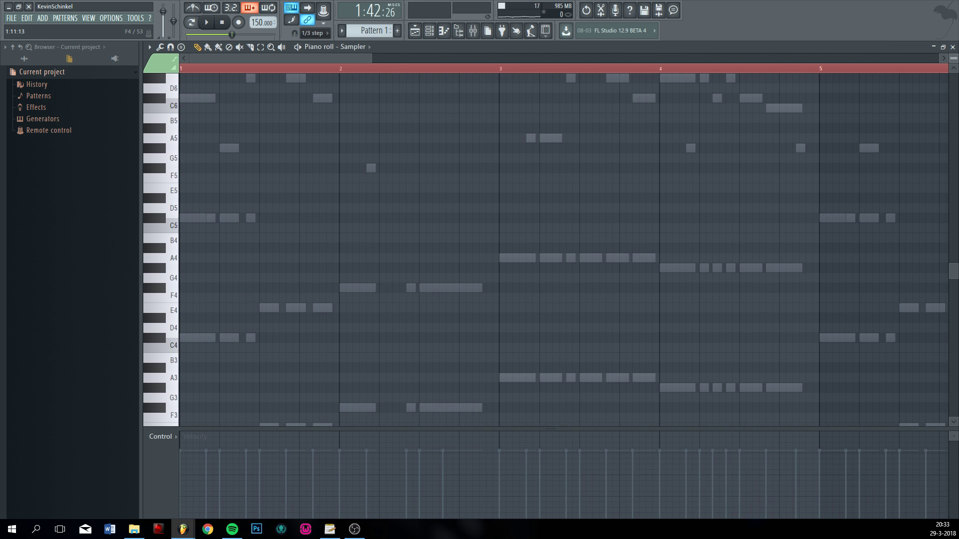
scroll(268, 317, up, 6)
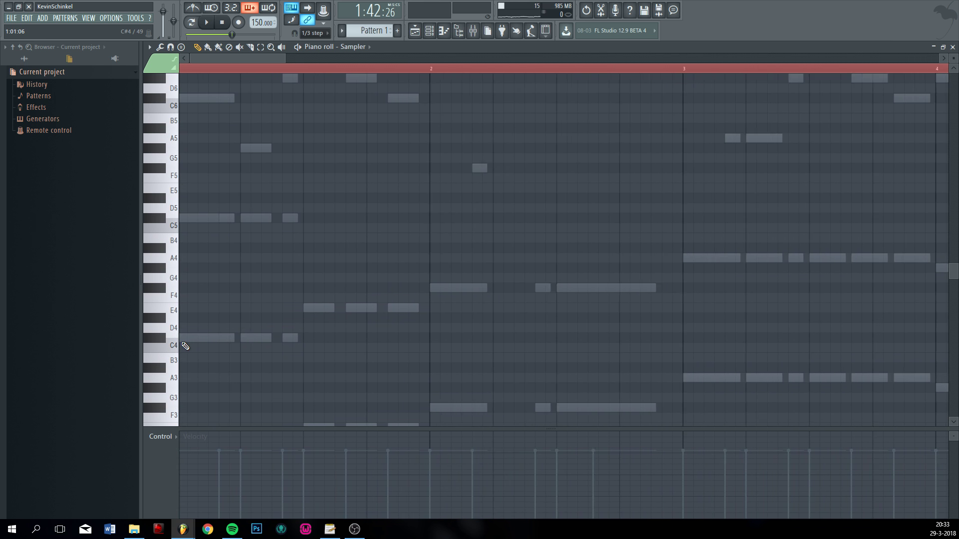
scroll(257, 314, down, 3)
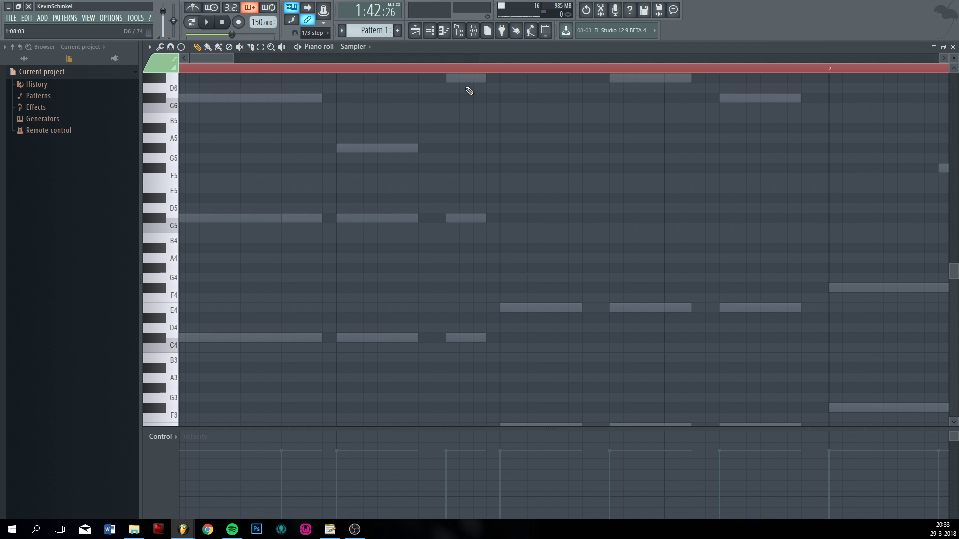
click(429, 31)
click(631, 135)
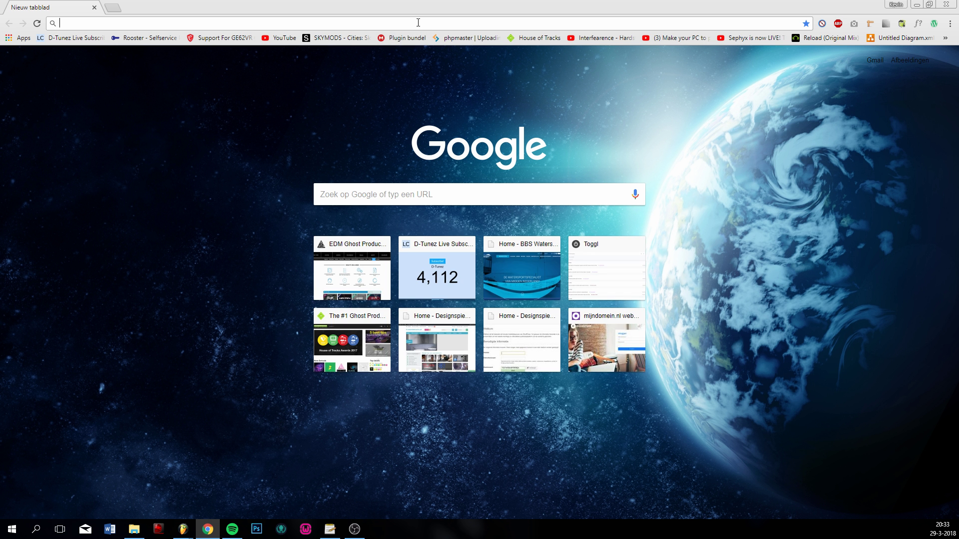
- Search Google in Chrome for "what scale is this" and open the Musical Scale Finder Tool result
text(what scale is this)
key(Return)
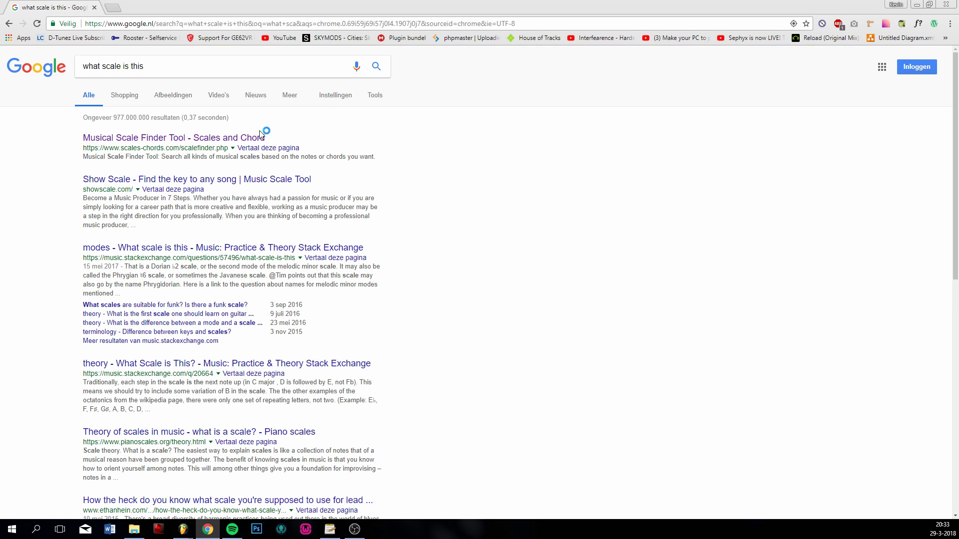
click(196, 139)
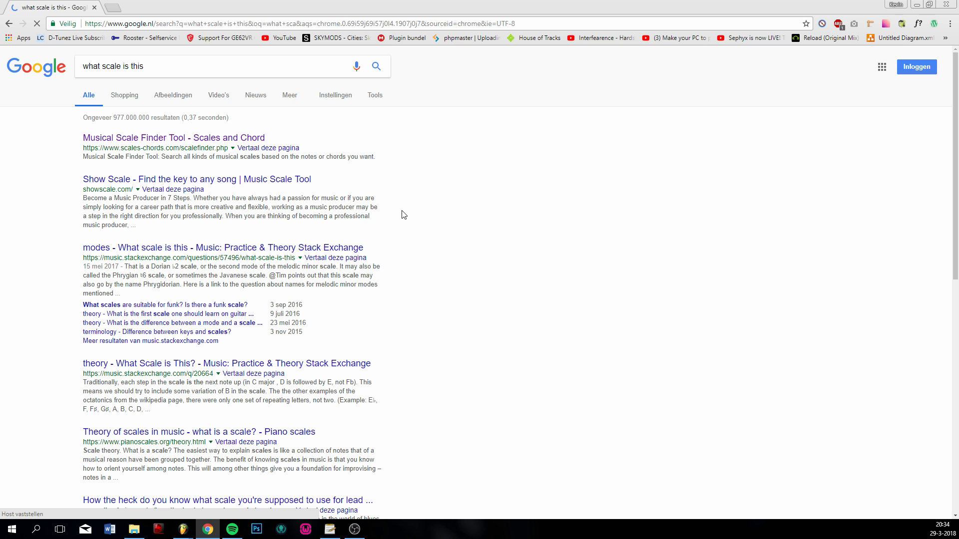
- Check the Sylenth1 melody in FL Studio and enter C#/Db as the first note in Chrome's scale finder
key(alt+Tab)
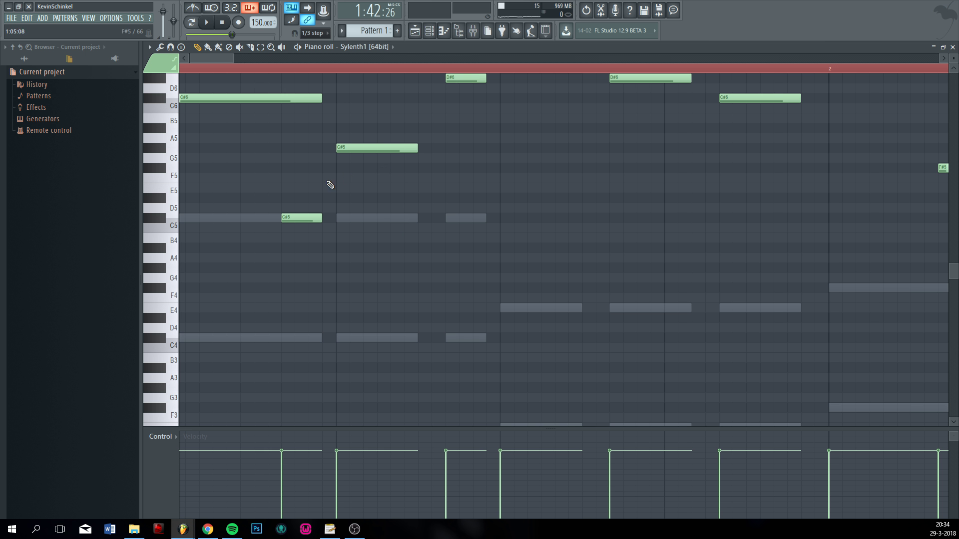
scroll(330, 185, up, 4)
scroll(244, 299, down, 6)
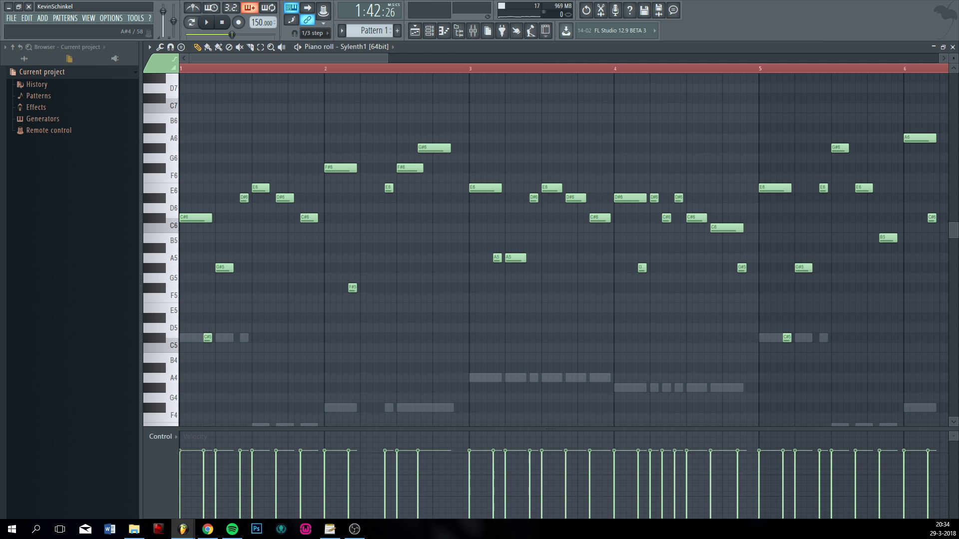
key(alt+Tab)
key(alt+Tab)
key(alt+Tab)
click(400, 164)
click(401, 195)
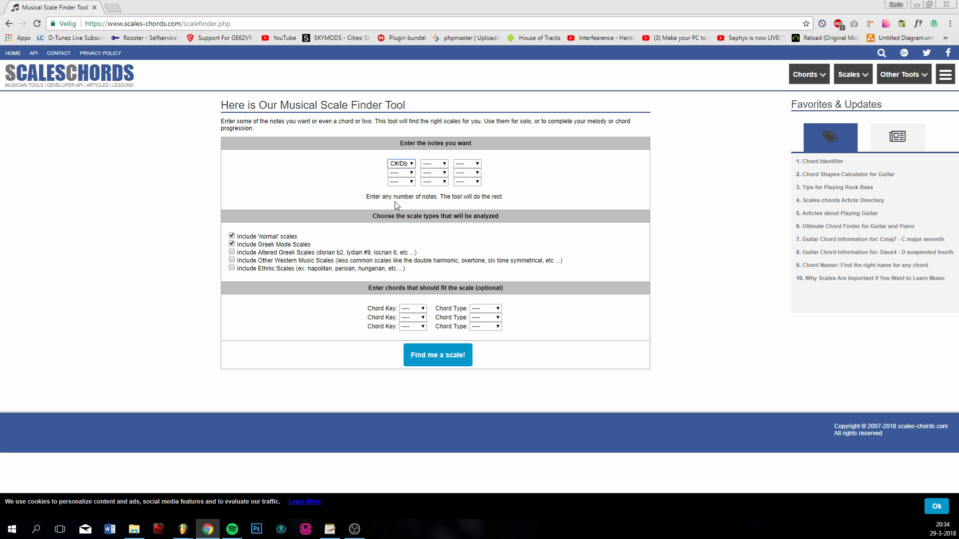
- Check the melody in FL Studio and enter G#/Ab and D#/Eb as the second and third scale finder notes
key(alt+Tab)
key(alt+Tab)
click(400, 173)
click(409, 252)
key(alt+Tab)
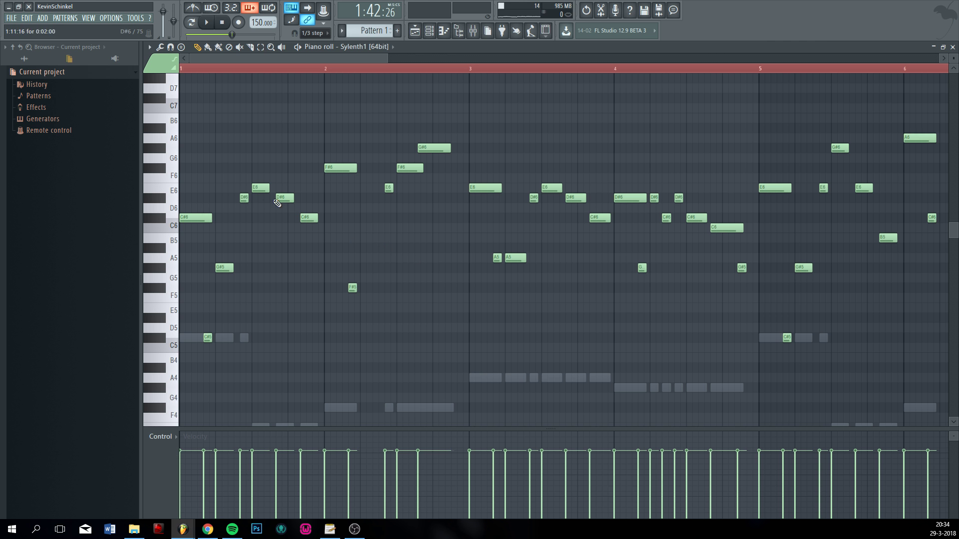
key(alt+Tab)
click(404, 183)
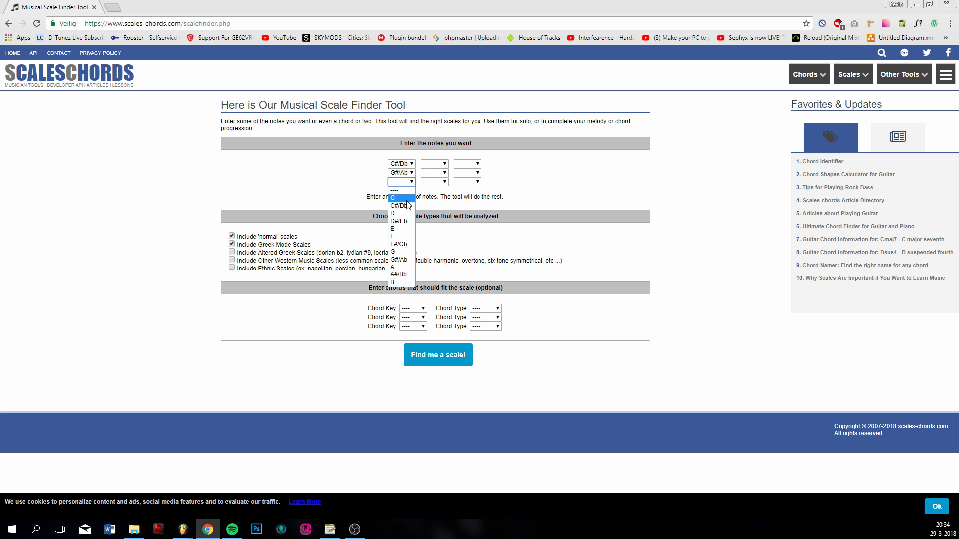
click(409, 223)
- Compare with the melody in FL Studio and enter E and F#/Gb as the fourth and fifth scale finder notes
key(alt+Tab)
key(alt+Tab)
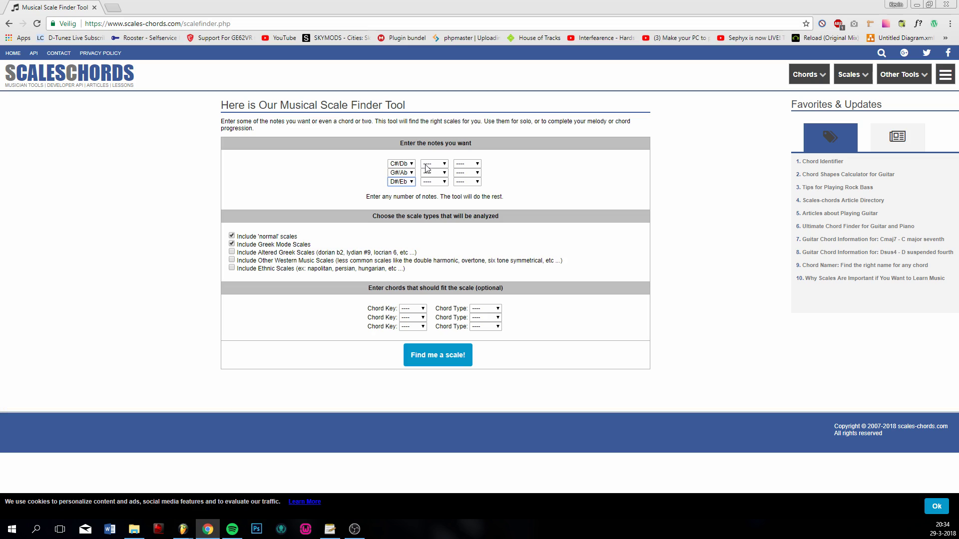
click(437, 164)
key(alt+Tab)
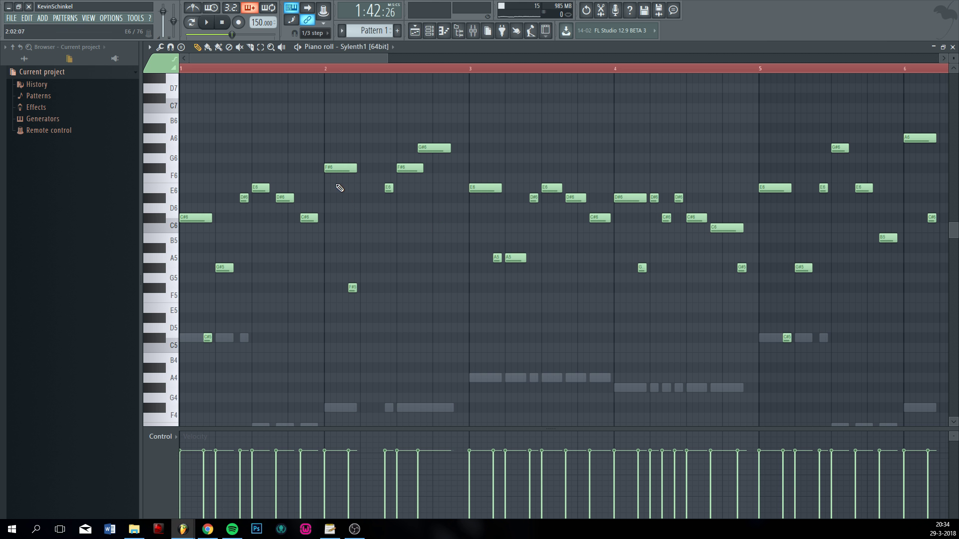
key(alt+Tab)
click(429, 173)
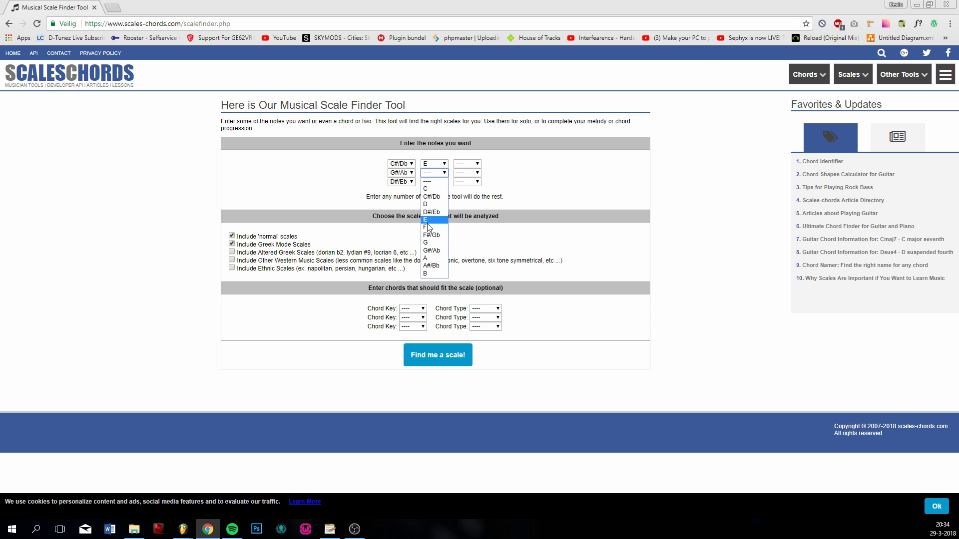
click(429, 230)
- Check the next melody notes in FL Studio and enter B as the sixth note in Chrome's scale finder
key(alt+Tab)
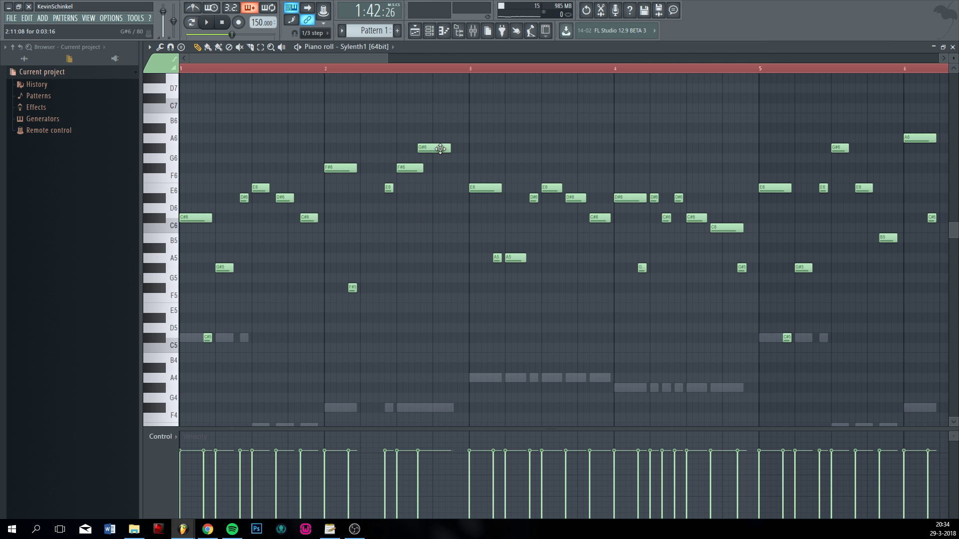
scroll(607, 292, right, 8)
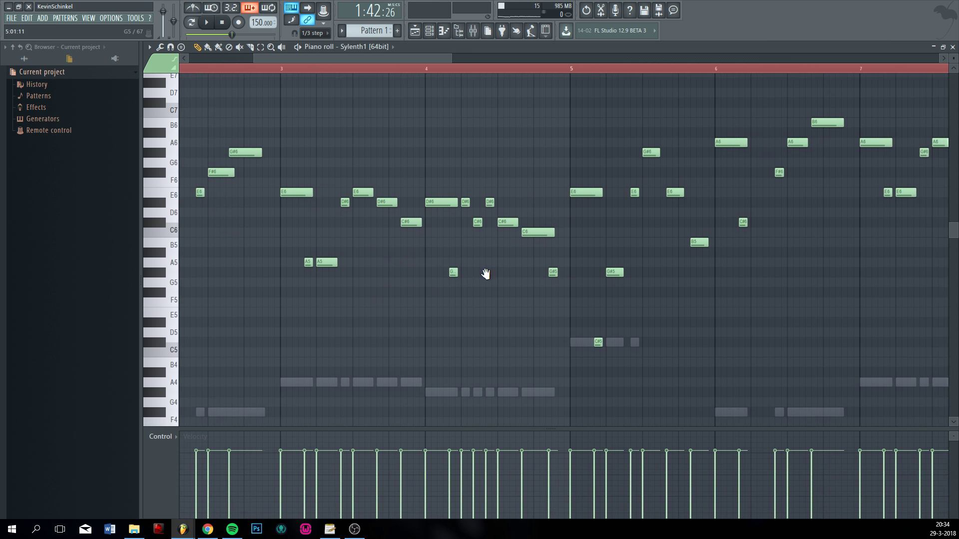
scroll(524, 260, right, 4)
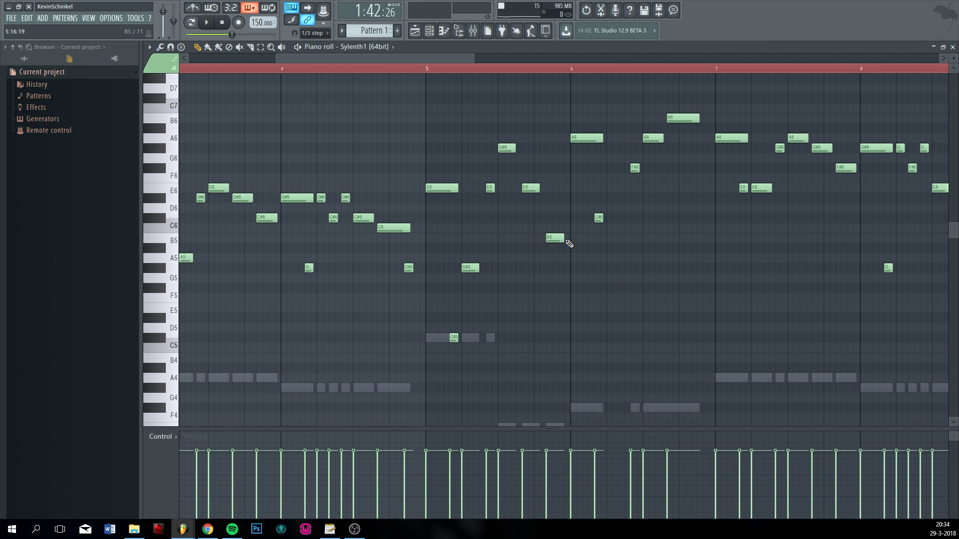
key(alt+Tab)
click(432, 182)
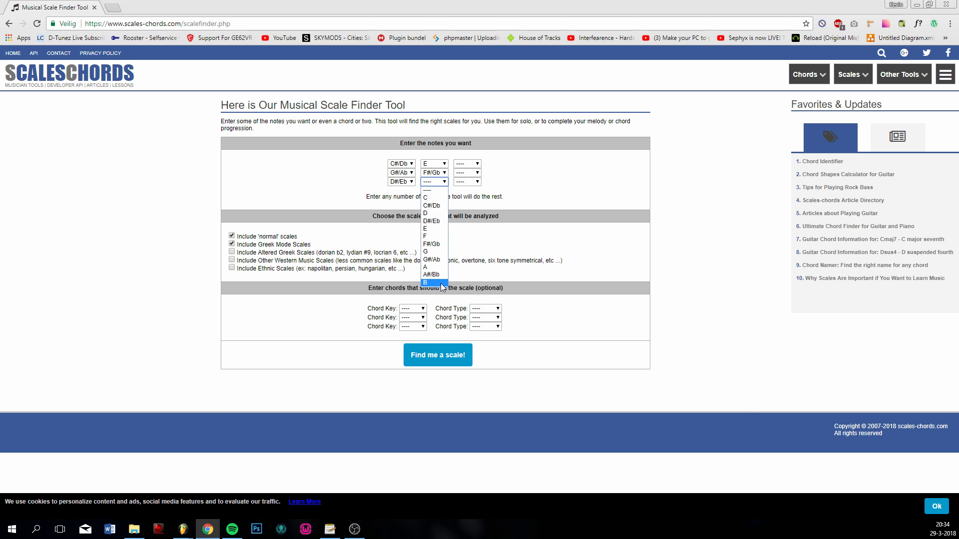
click(441, 284)
- Check the rest of the Sylenth1 melody in FL Studio, and run the scale search in Chrome
key(alt+Tab)
scroll(658, 256, right, 3)
scroll(543, 263, right, 3)
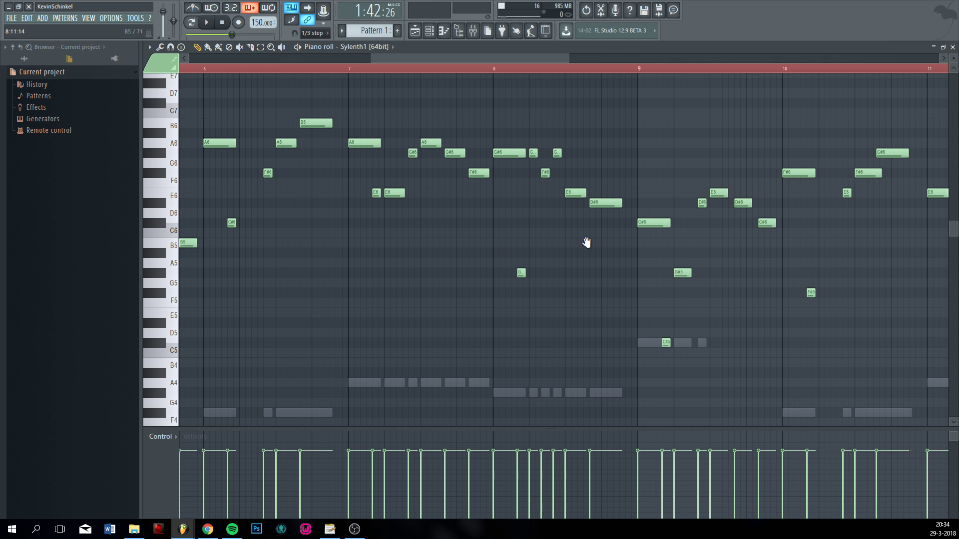
scroll(587, 243, right, 3)
key(alt+Tab)
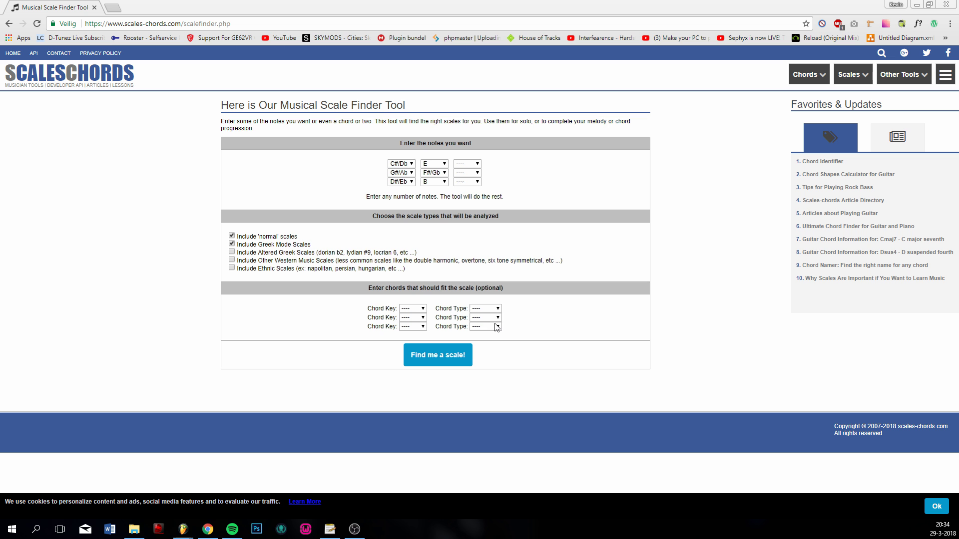
click(457, 357)
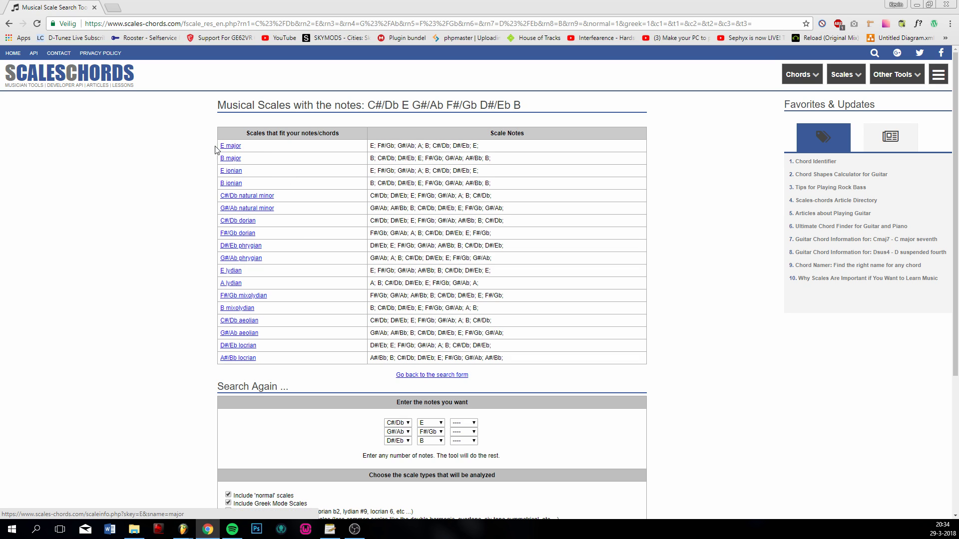
- Examine the notes listed for the E major scale in the search results
mouse_move(265, 145)
mouse_down()
mouse_move(188, 143)
mouse_move(264, 143)
mouse_up()
drag(419, 148, 525, 156)
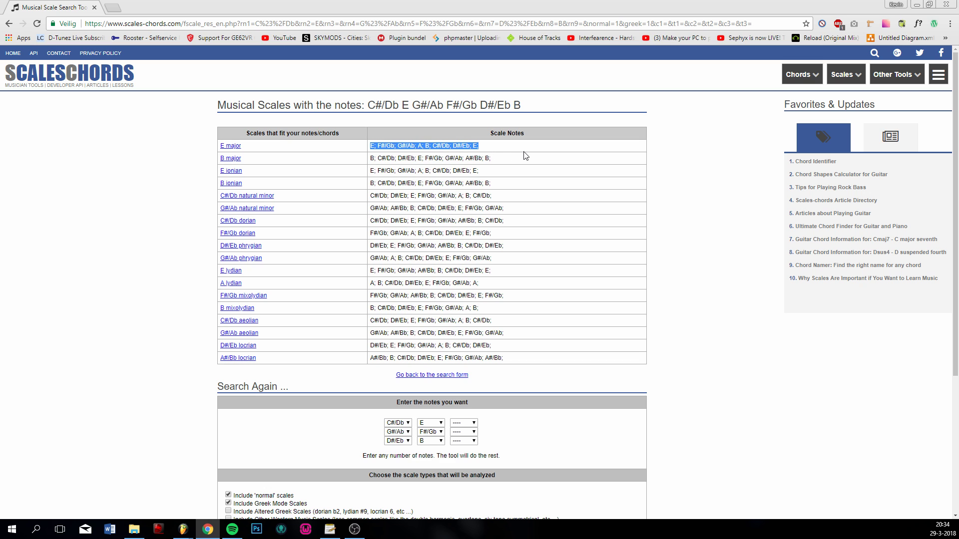
click(522, 150)
- Switch to FL Studio and open the Sampler channel's piano roll at the start of bar 1
key(alt+Tab)
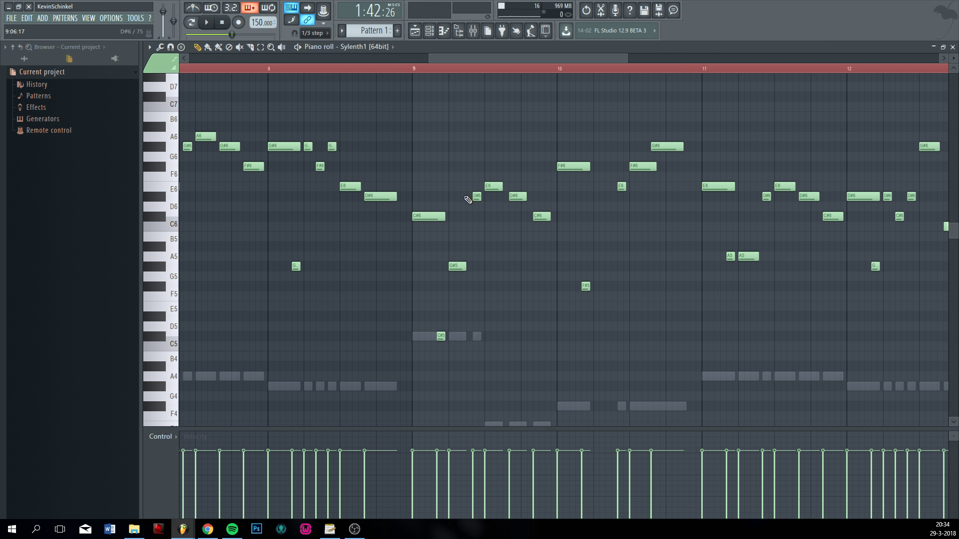
key(F6)
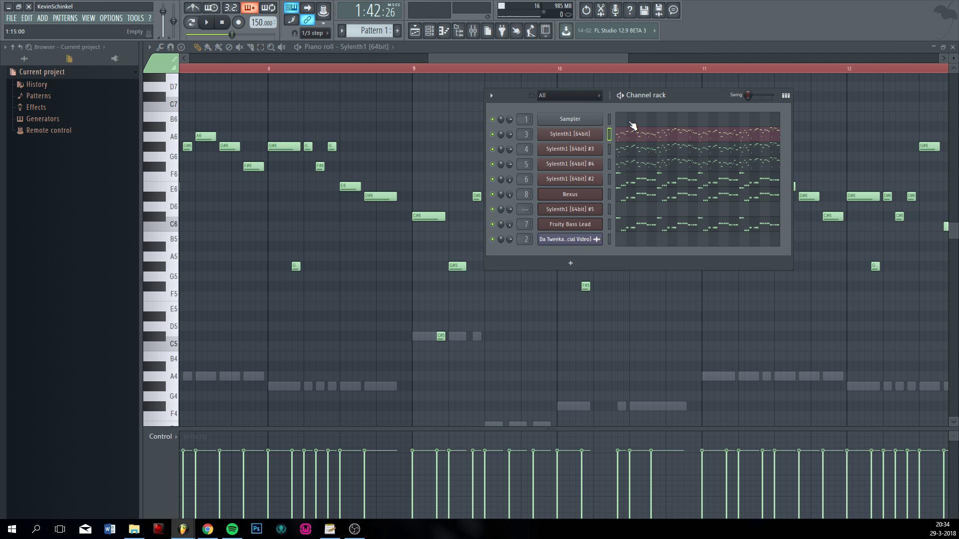
click(645, 123)
scroll(473, 195, down, 2)
scroll(464, 195, down, 5)
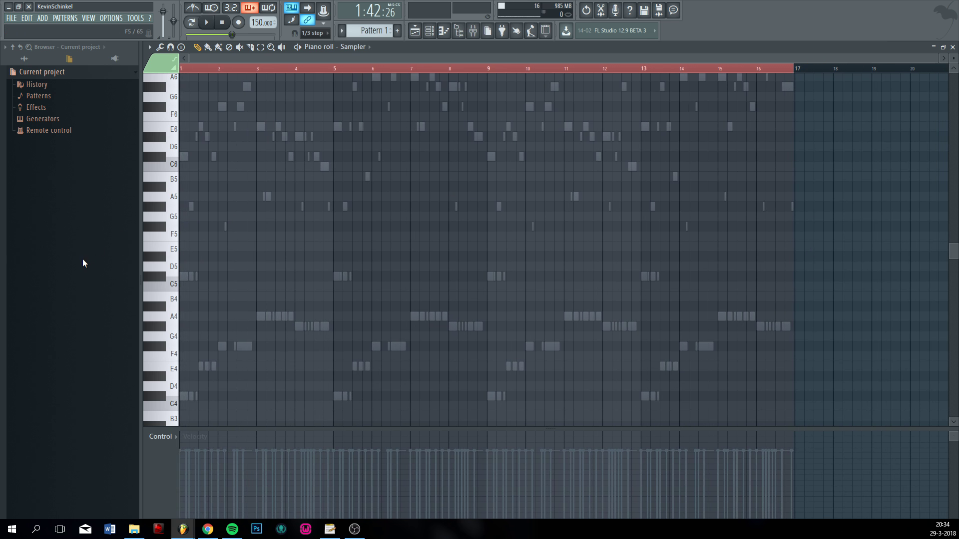
scroll(163, 347, up, 5)
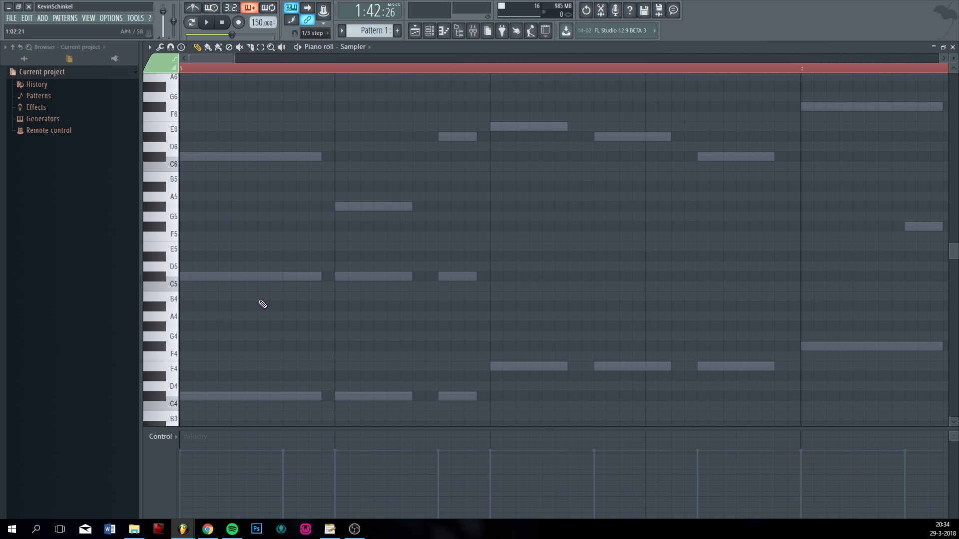
scroll(263, 305, down, 2)
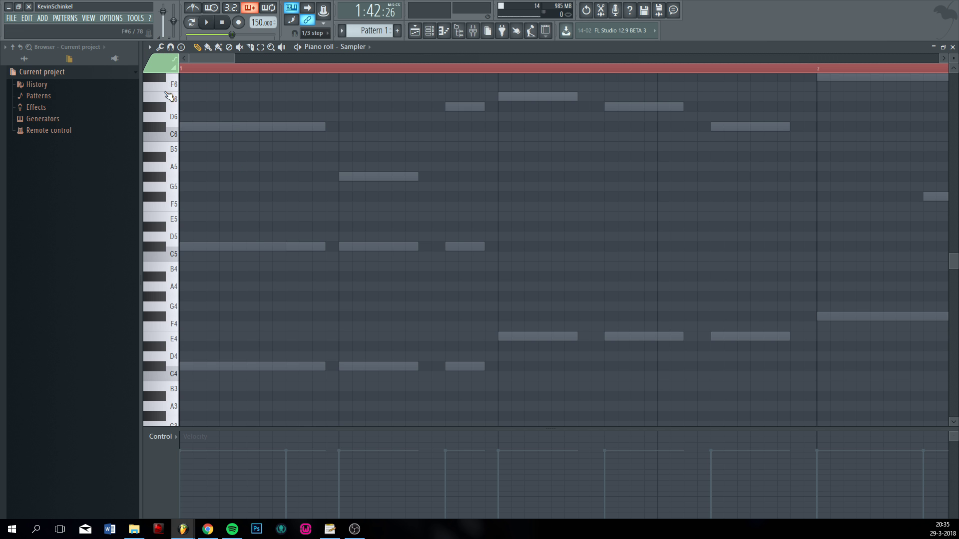
scroll(194, 273, up, 2)
scroll(225, 280, down, 2)
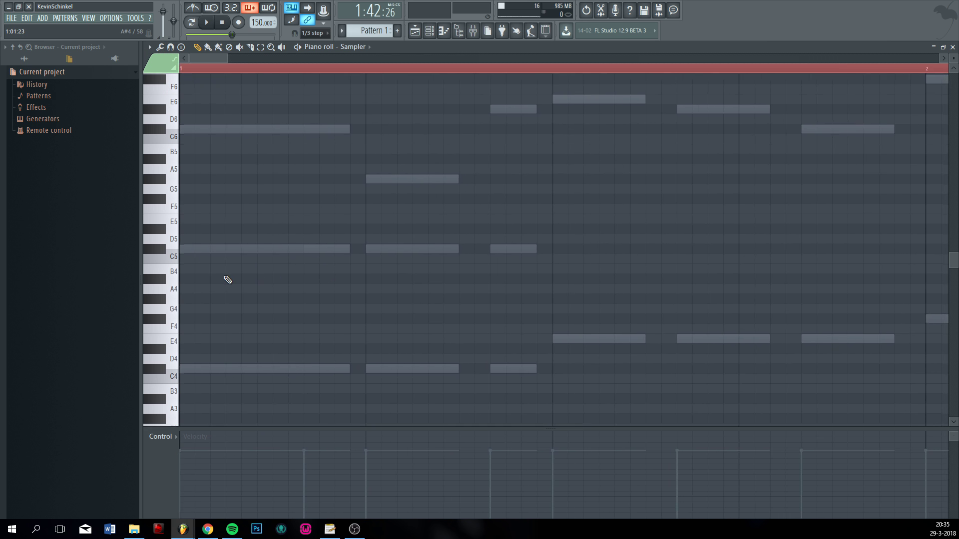
scroll(366, 280, up, 3)
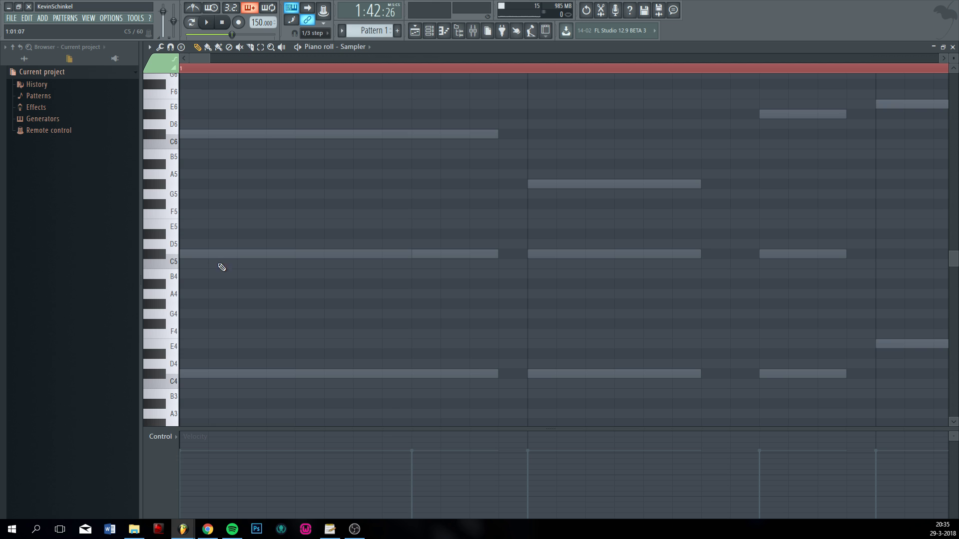
- Stack the E major scale notes E5, F#5, G#5, A5, B5, C#6 and D#6 at the start of bar 1
click(209, 226)
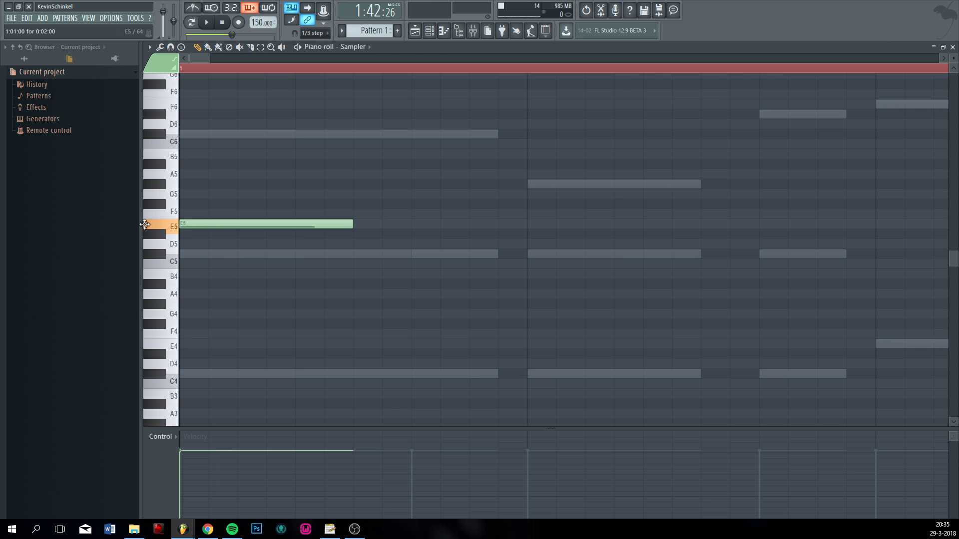
scroll(205, 264, up, 3)
click(200, 314)
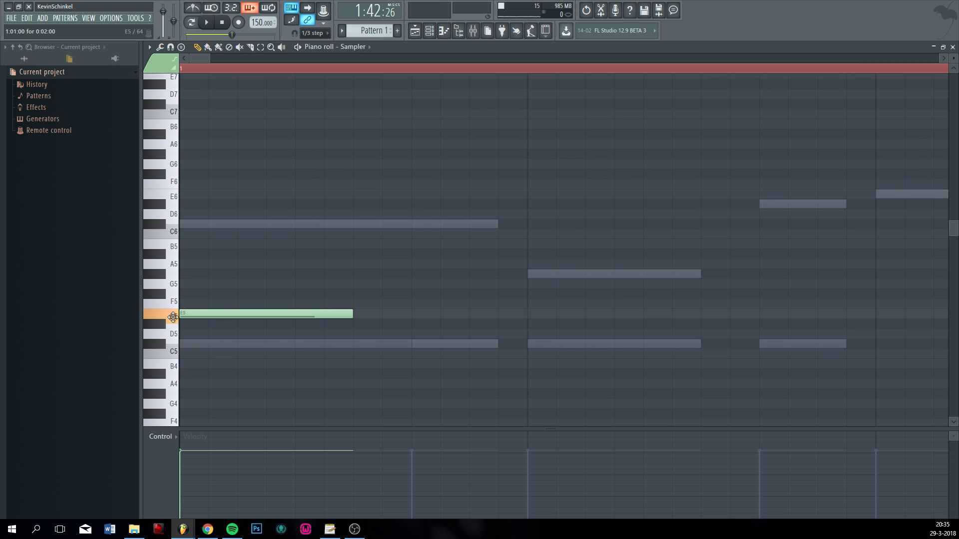
click(194, 313)
click(195, 294)
click(195, 275)
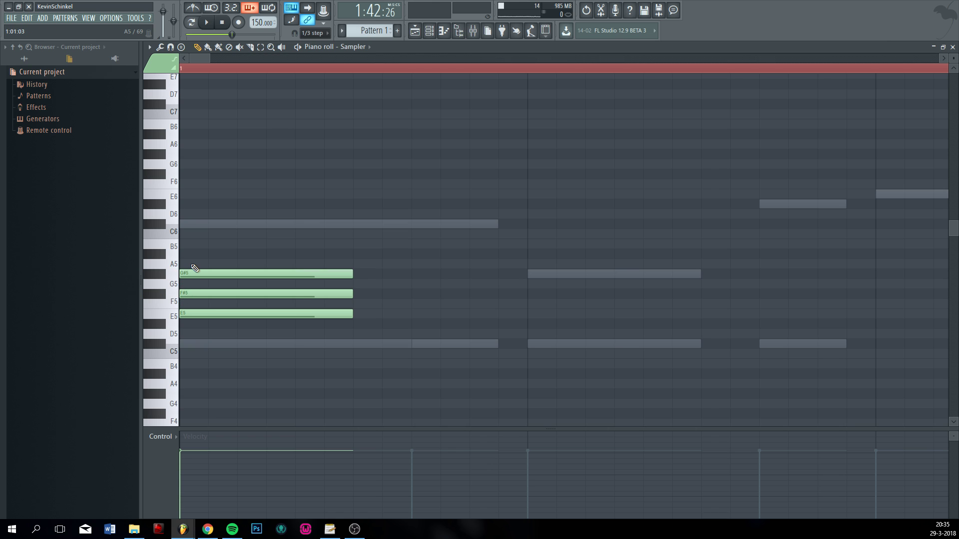
click(183, 264)
drag(215, 244, 180, 249)
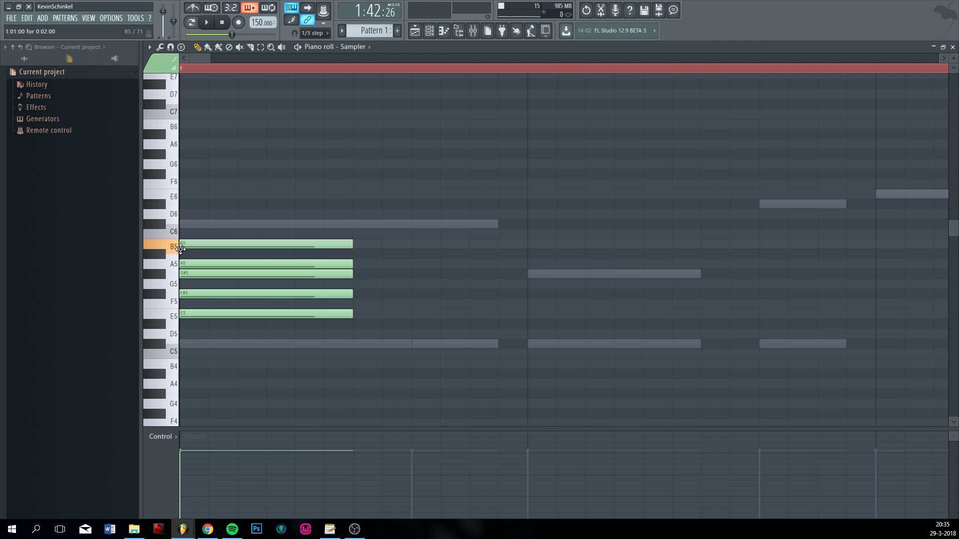
click(184, 223)
click(187, 205)
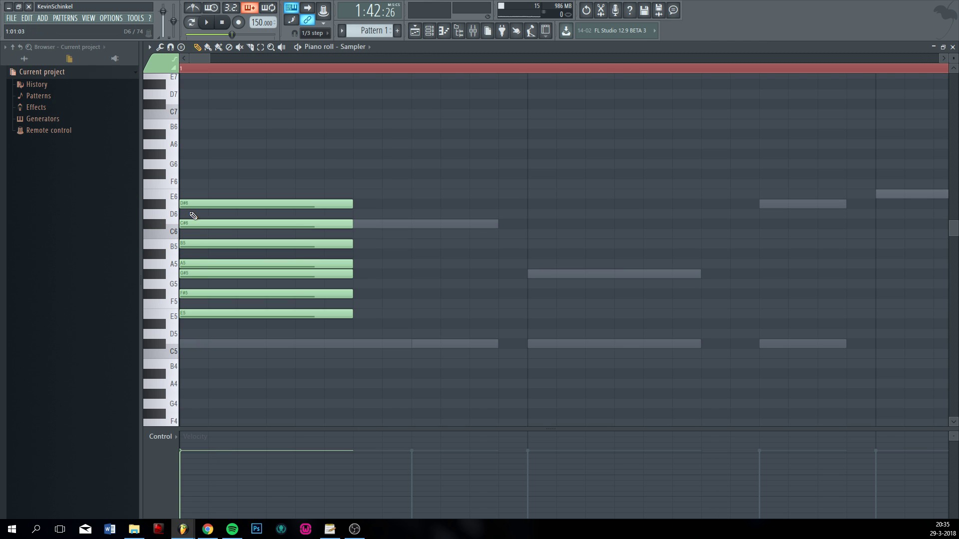
- Shorten the stacked scale notes and duplicate them octave by octave up to D#9
key(ctrl+a)
drag(340, 315, 177, 195)
key(ctrl+a)
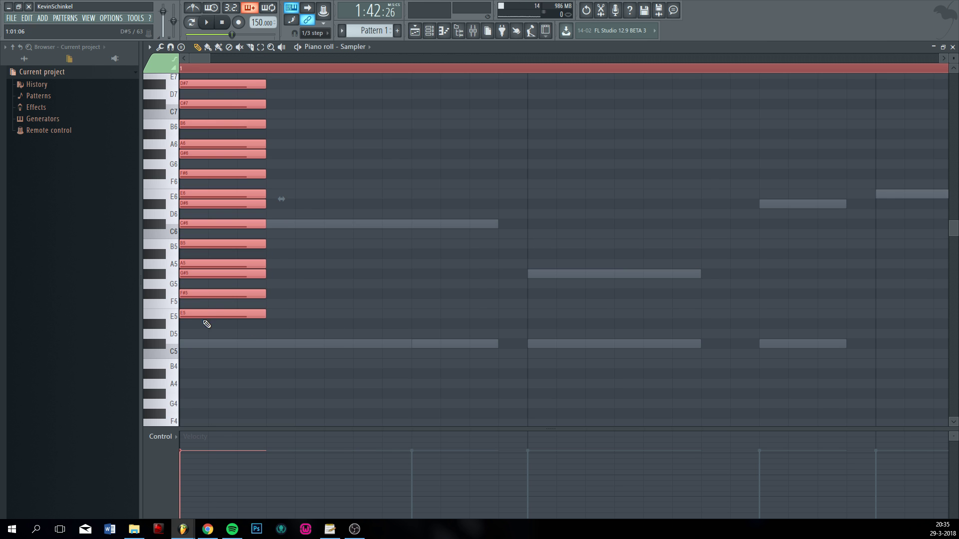
shift+drag(197, 314, 205, 288)
scroll(210, 273, down, 3)
scroll(240, 210, down, 3)
ctrl+click(286, 147)
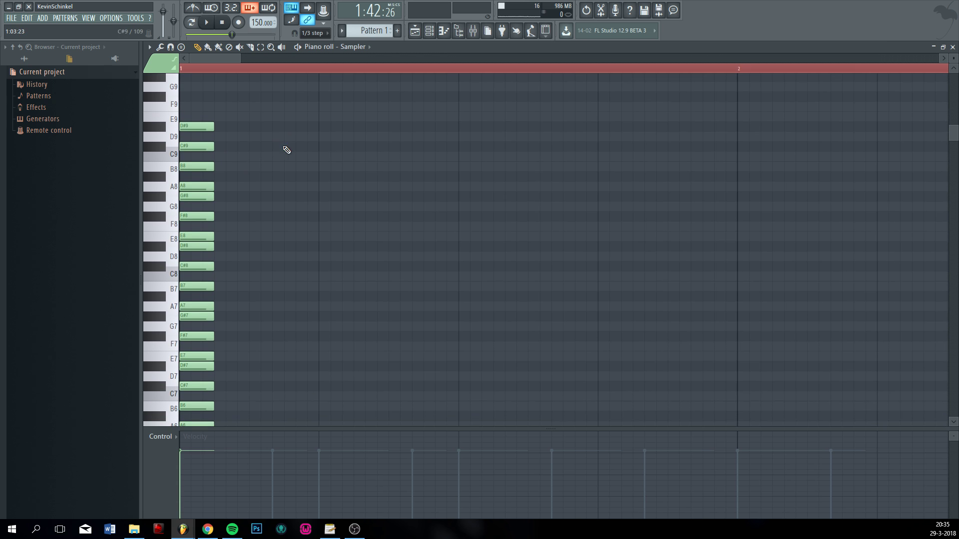
- Copy the top octave of scale notes down to E4 through D#5 below the stack
ctrl+drag(269, 103, 145, 242)
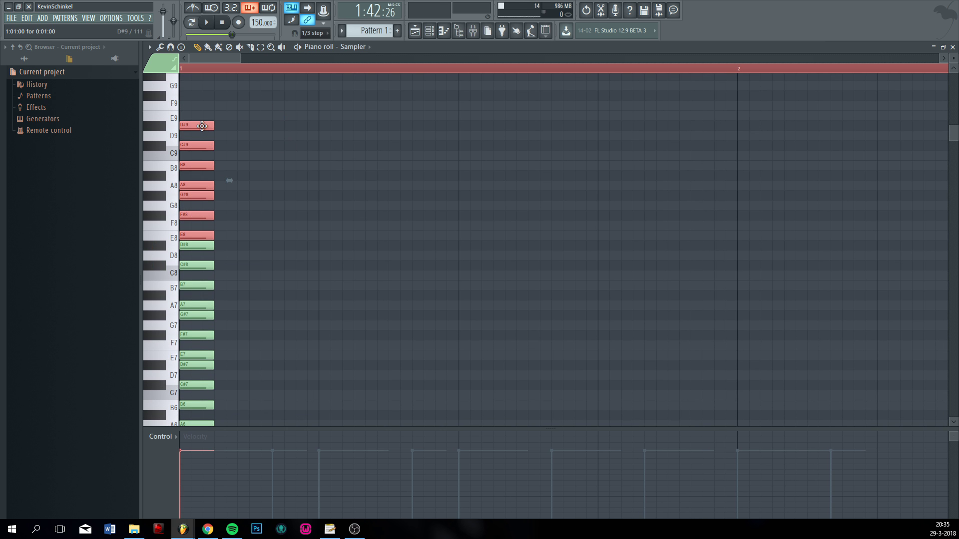
shift+drag(201, 126, 152, 268)
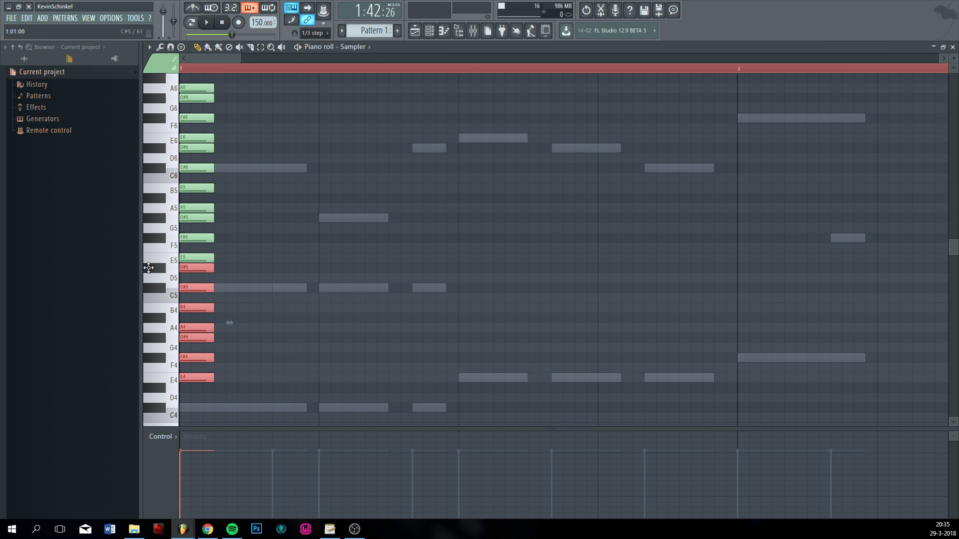
scroll(182, 352, up, 6)
scroll(222, 316, down, 4)
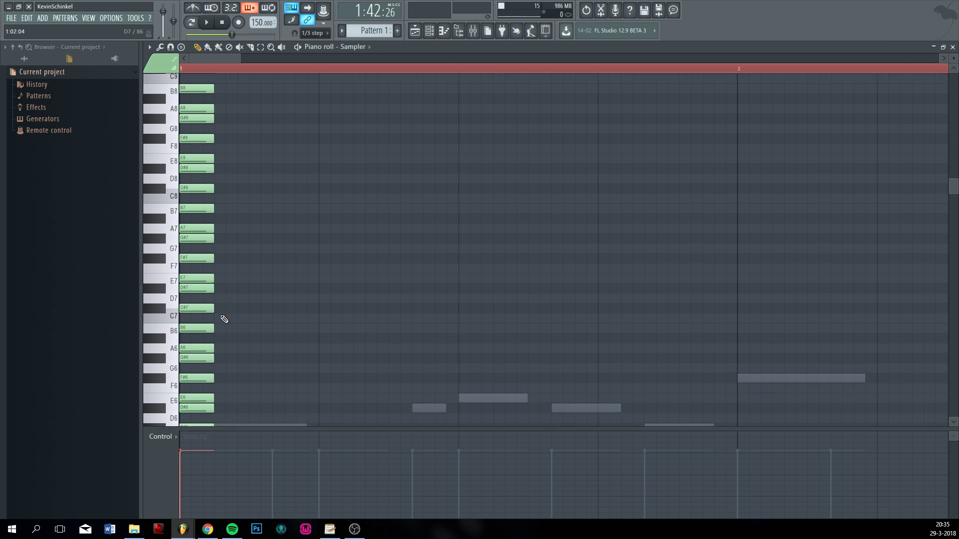
- Duplicate the full scale note stack onto every beat of bar 1
key(ctrl+a)
scroll(201, 237, down, 2)
shift+drag(188, 240, 264, 244)
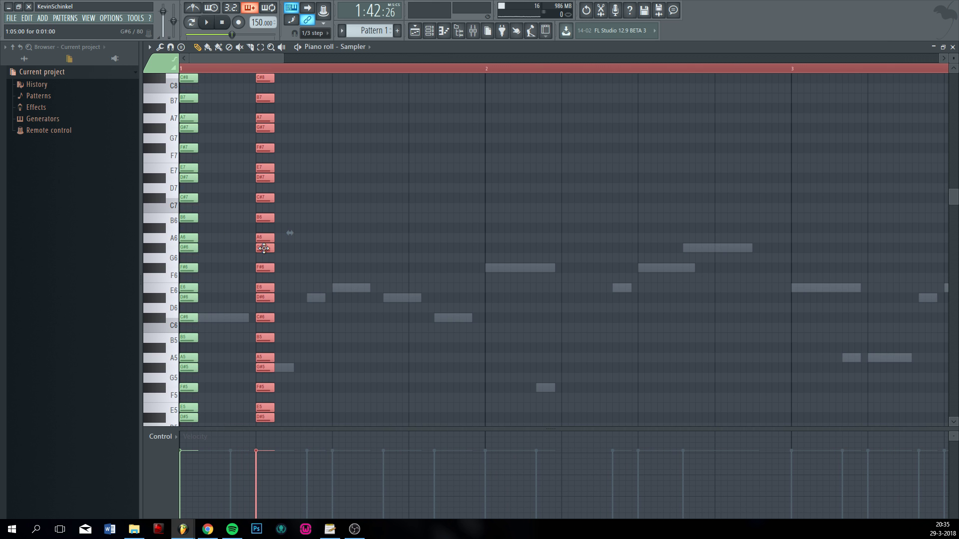
key(ctrl+a)
shift+drag(188, 241, 340, 242)
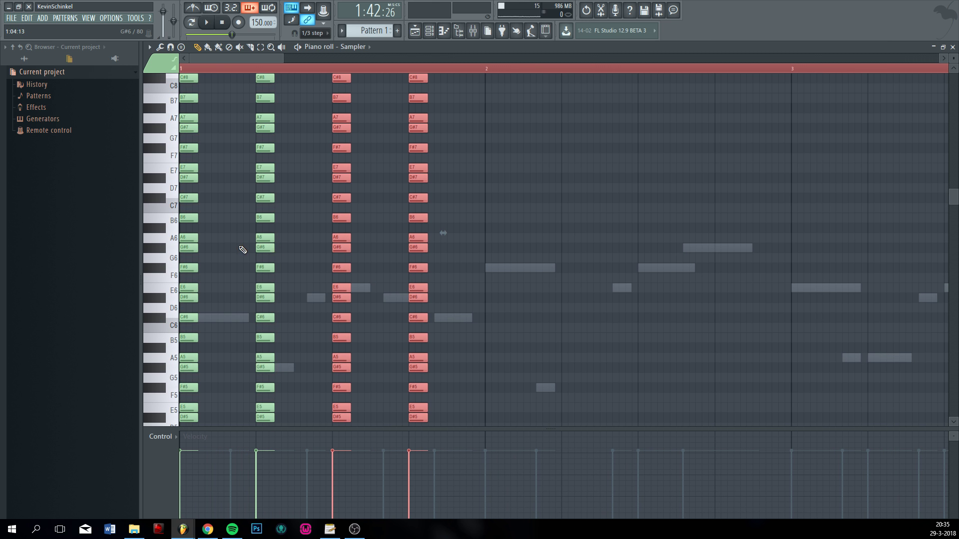
- Keep duplicating all the scale note stacks until they fill every beat of bars 1 through 8
key(ctrl+a)
drag(186, 241, 513, 258)
key(ctrl+a)
scroll(486, 257, down, 3)
key(ctrl+b)
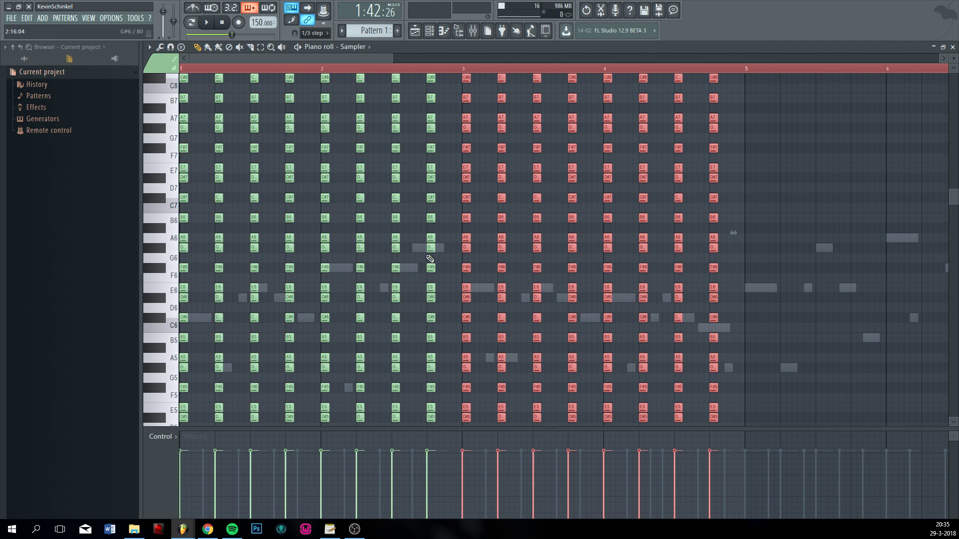
key(ctrl+a)
drag(180, 239, 749, 257)
scroll(749, 257, down, 5)
key(ctrl+a)
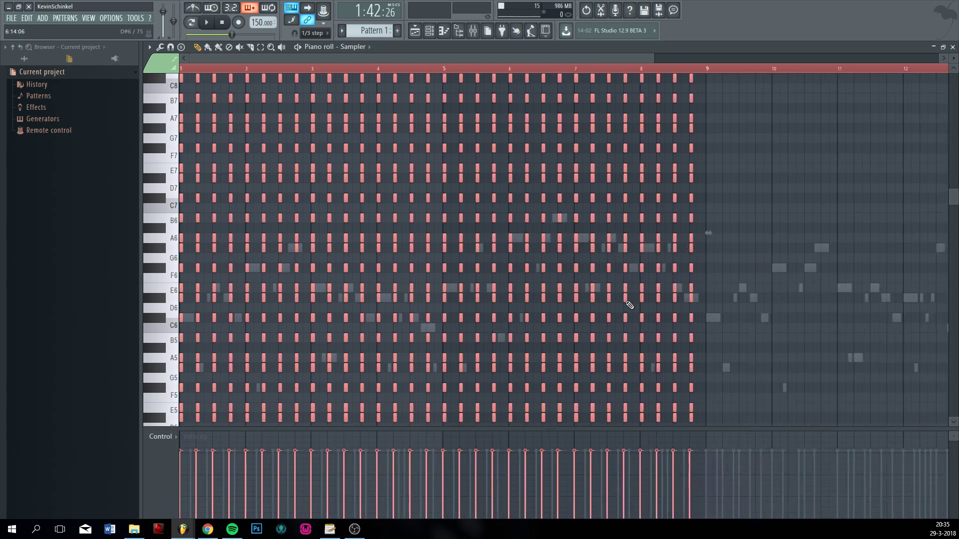
- Copy the eight-bar block of scale notes to bar 9, aligning its first stack with the bar's start
drag(181, 240, 517, 257)
scroll(517, 257, up, 4)
scroll(517, 257, up, 2)
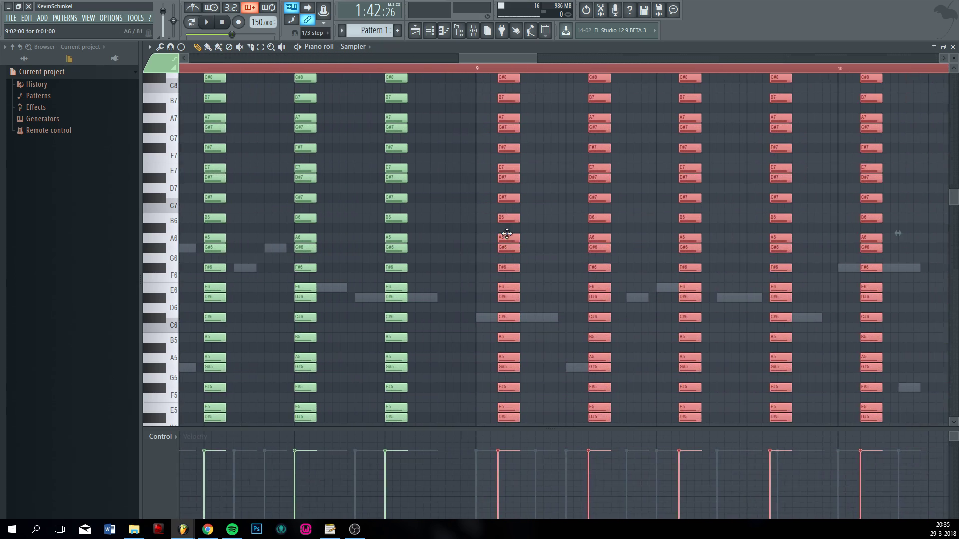
click(501, 236)
key(ctrl+z)
drag(488, 245, 492, 233)
ctrl+click(560, 236)
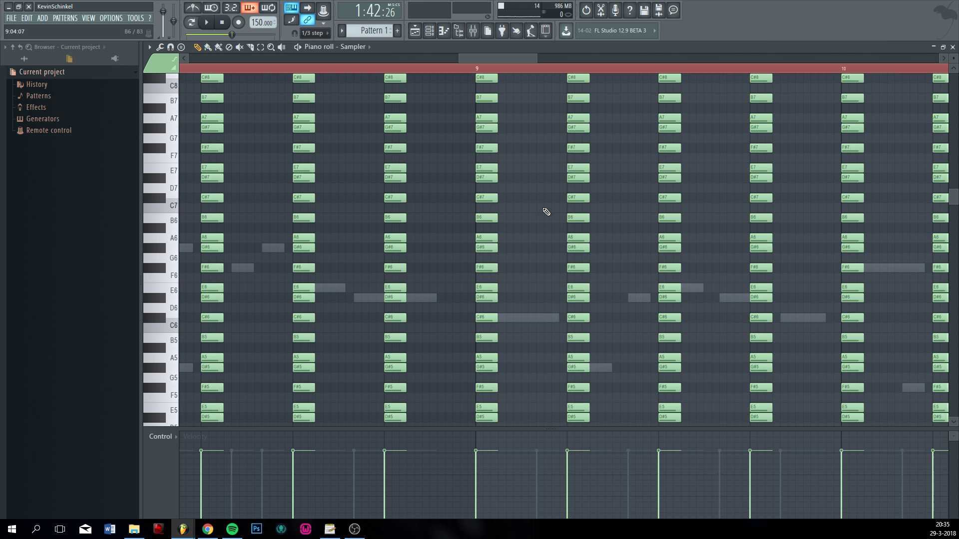
- Open Sylenth1 #5 and set oscillator A1 to octave +3 with Retrig off and detune at about 3.87
click(430, 31)
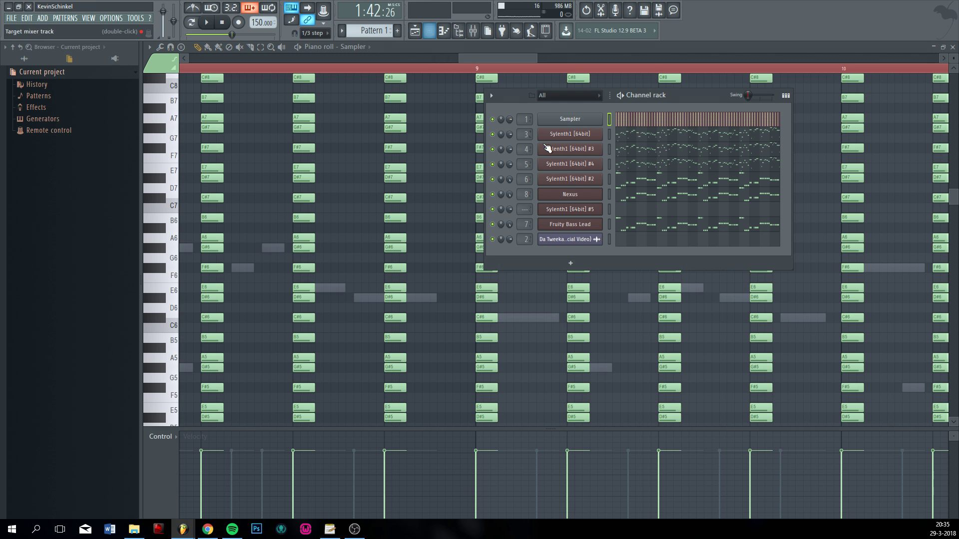
click(583, 212)
click(344, 340)
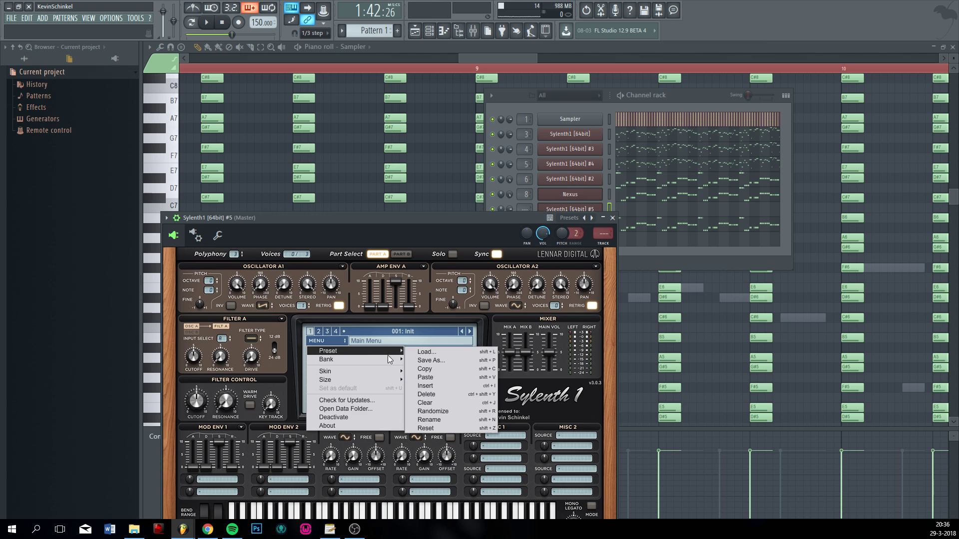
click(456, 386)
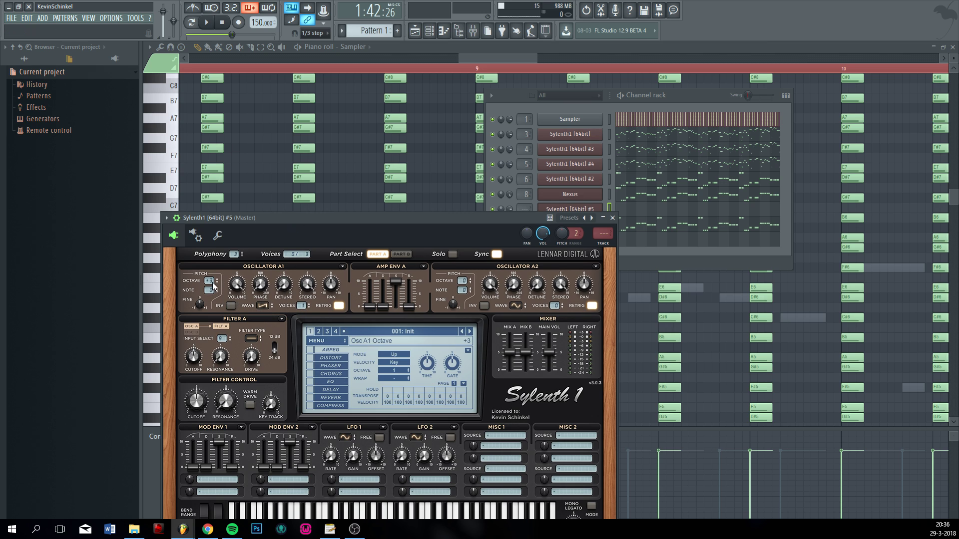
drag(216, 316, 217, 318)
click(338, 306)
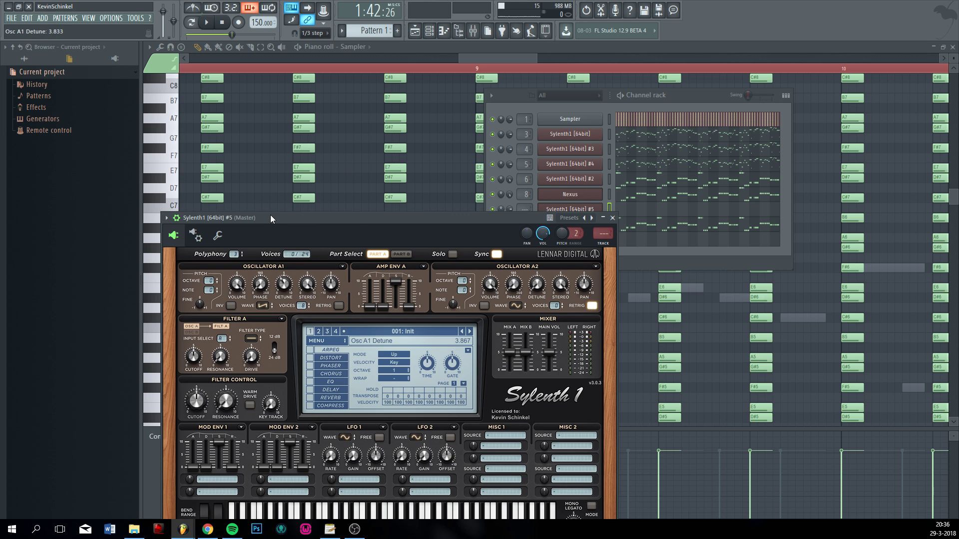
- Set oscillator A2 to a Saw wave with Retrig off, and oscillator B1 to a Pulse wave at reduced volume
click(518, 306)
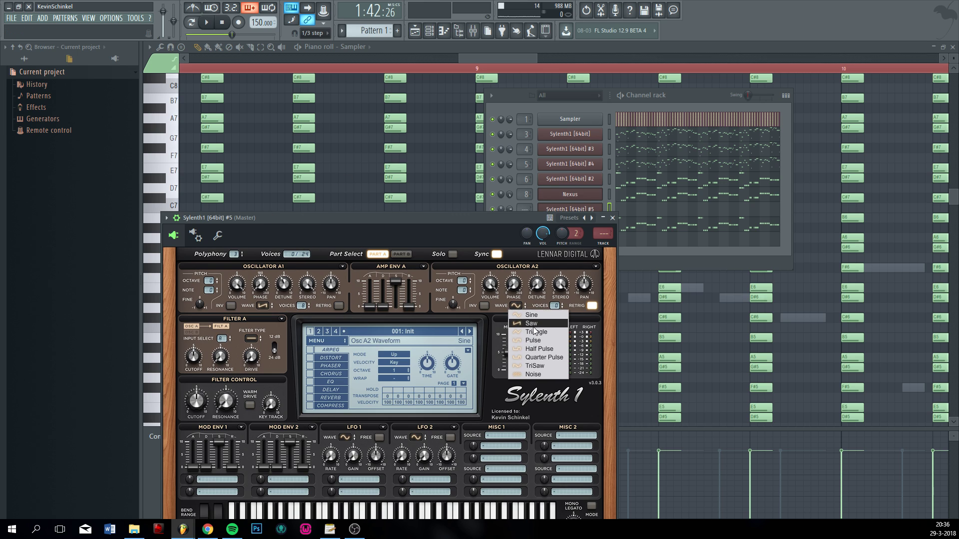
click(533, 326)
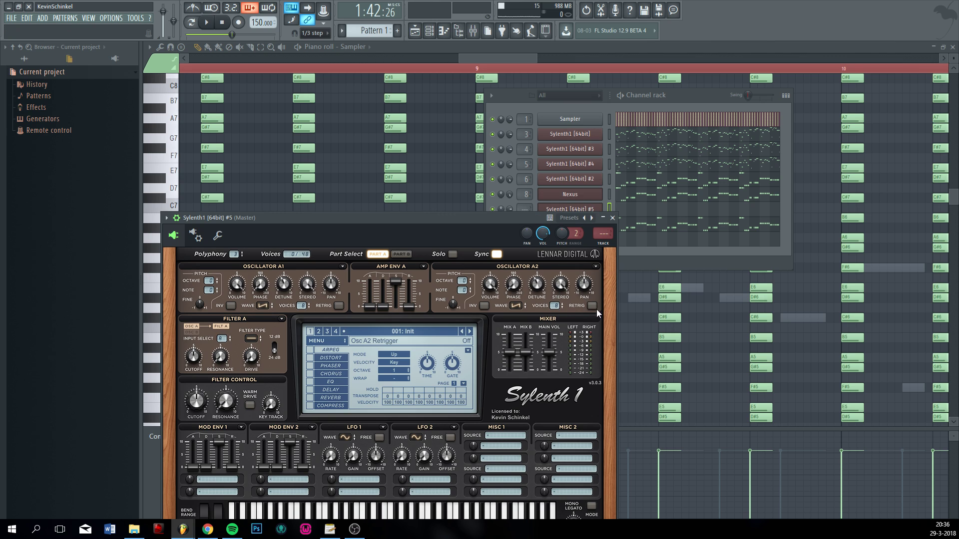
click(401, 255)
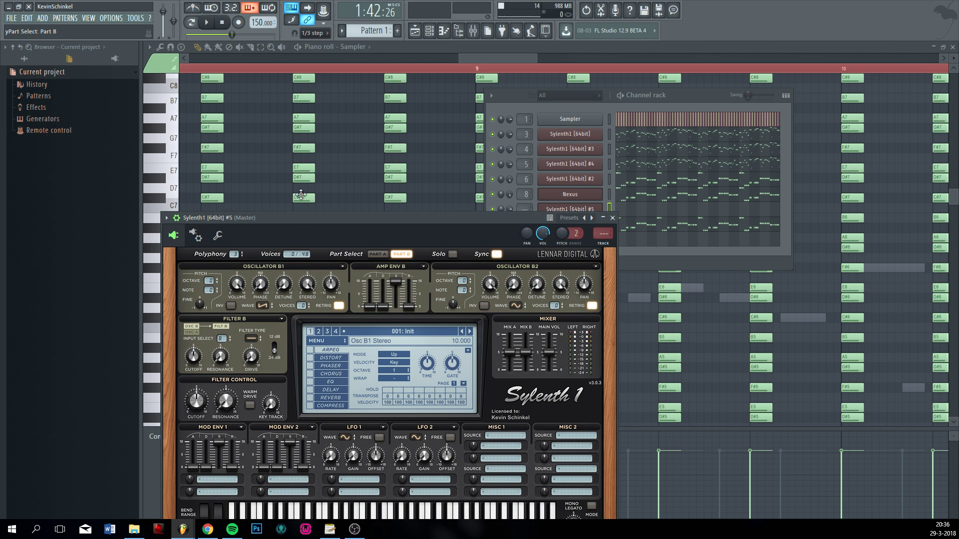
click(262, 306)
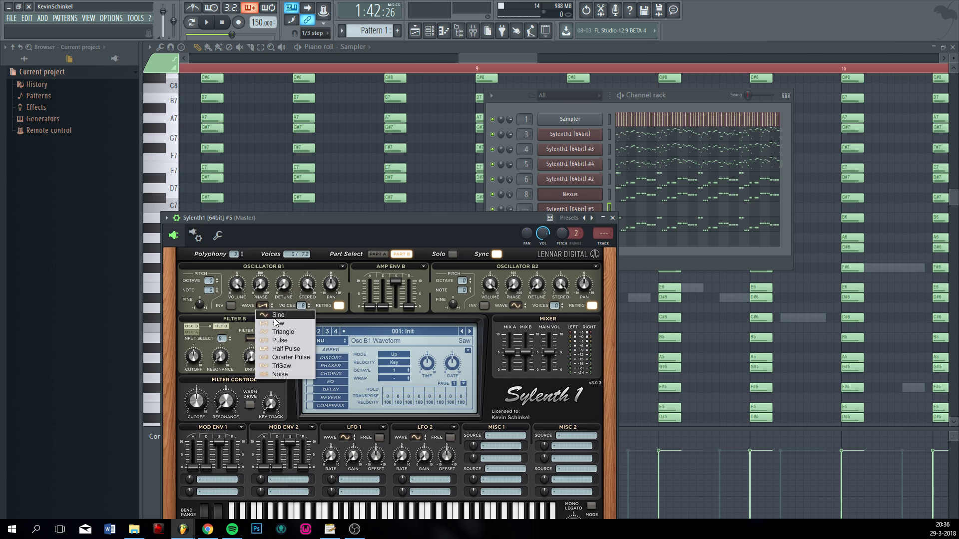
click(289, 338)
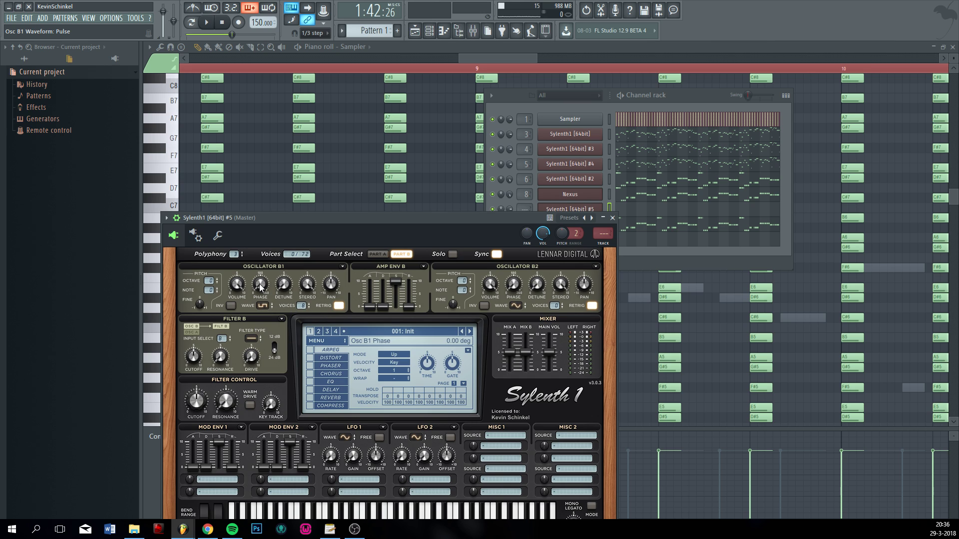
key(z)
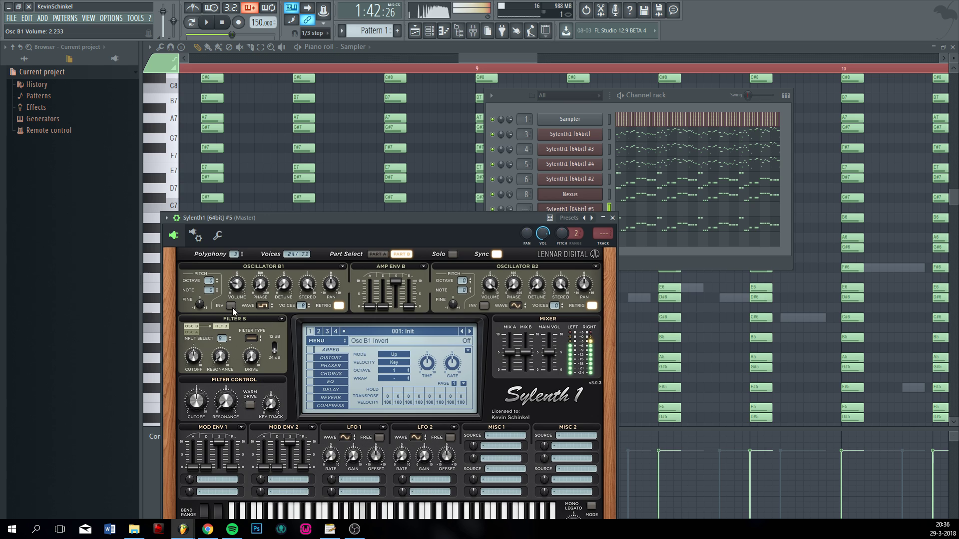
drag(236, 286, 236, 293)
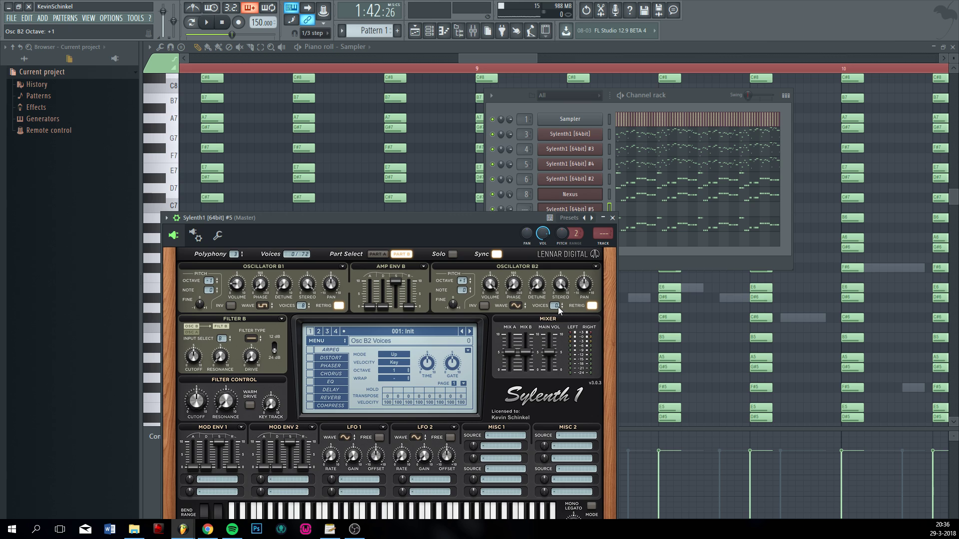
- Set oscillator B2 to octave +1, Saw, Retrig off and detune about 3.77, and raise oscillator A1's detune to about 4.23
click(512, 309)
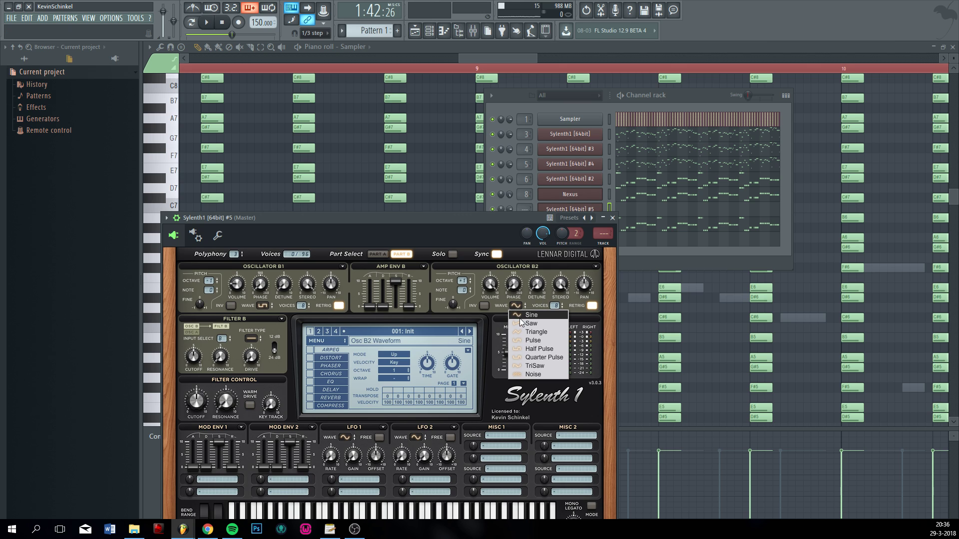
click(519, 316)
click(522, 308)
click(527, 323)
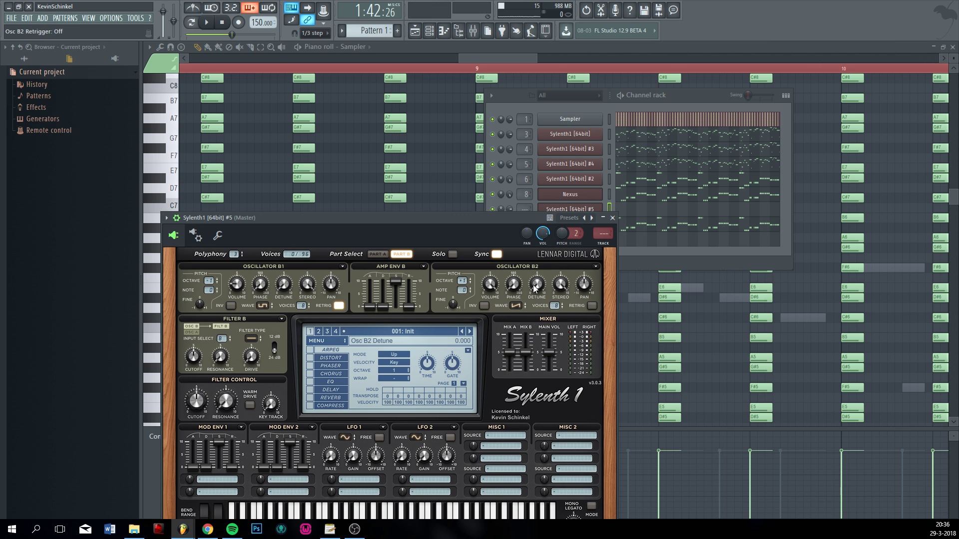
drag(534, 287, 559, 220)
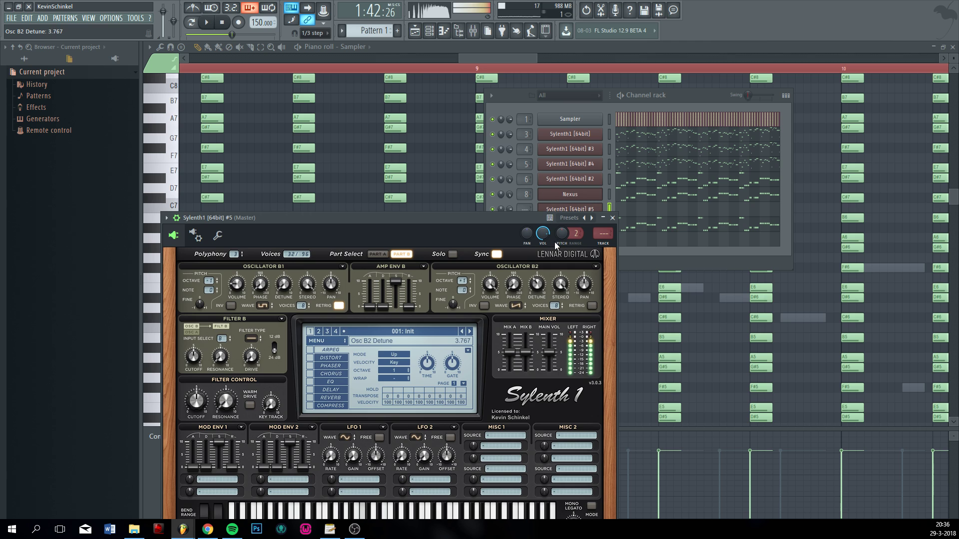
click(378, 255)
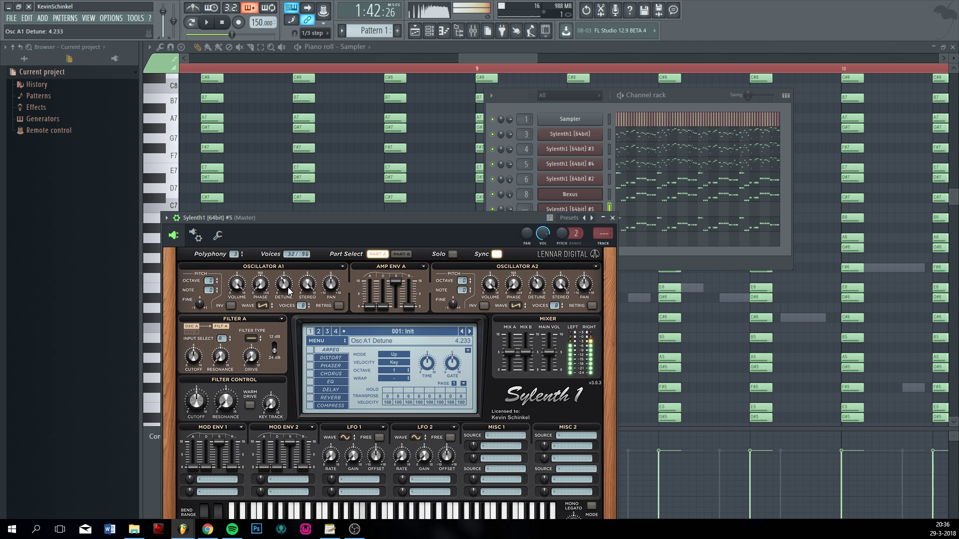
click(401, 254)
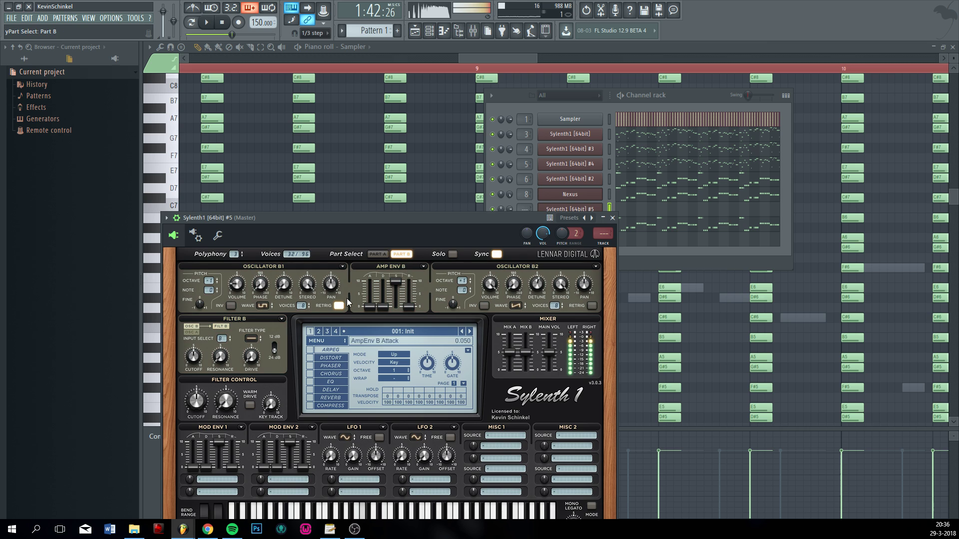
- Assign Sylenth1 #5 to mixer track 9 and paste the copied root-note pattern into its channel
click(603, 234)
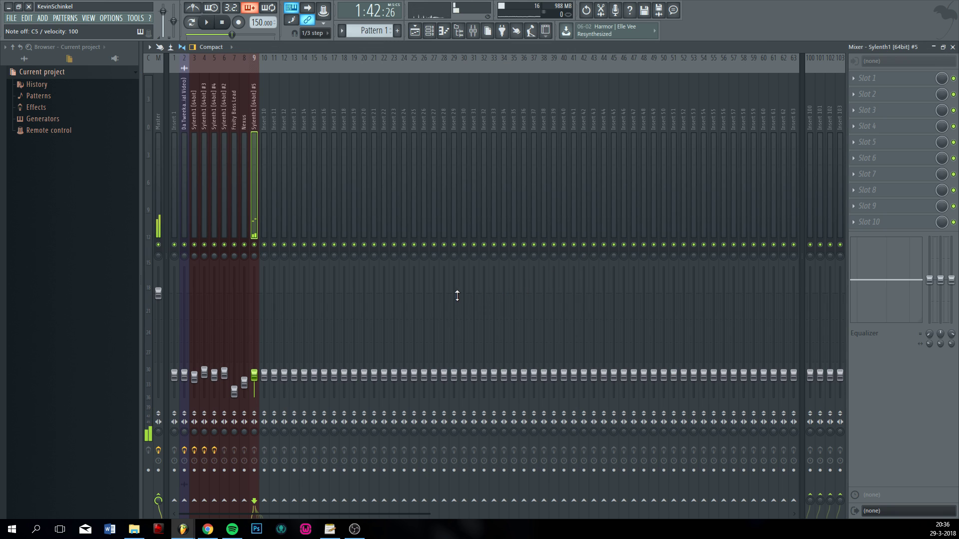
click(430, 31)
right_click(597, 209)
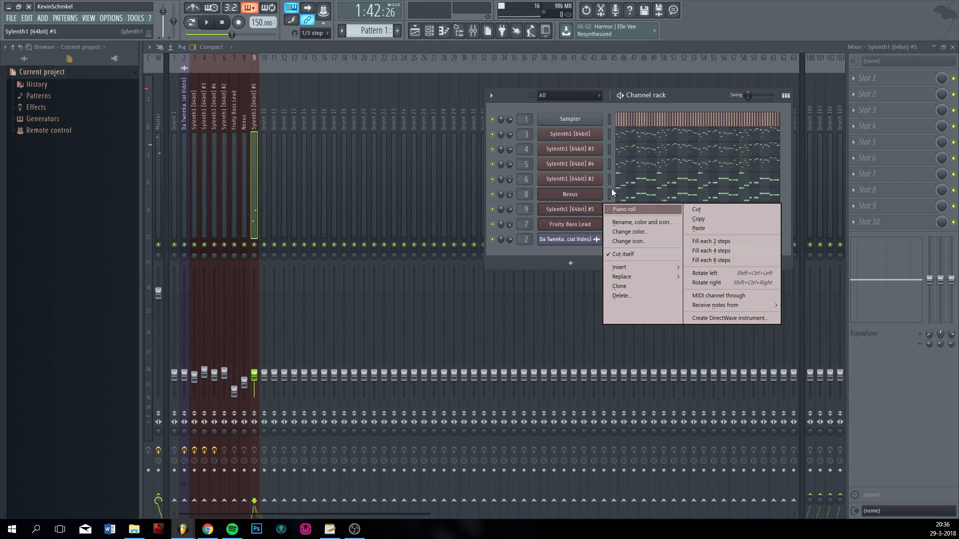
click(633, 208)
click(610, 208)
key(ctrl+v)
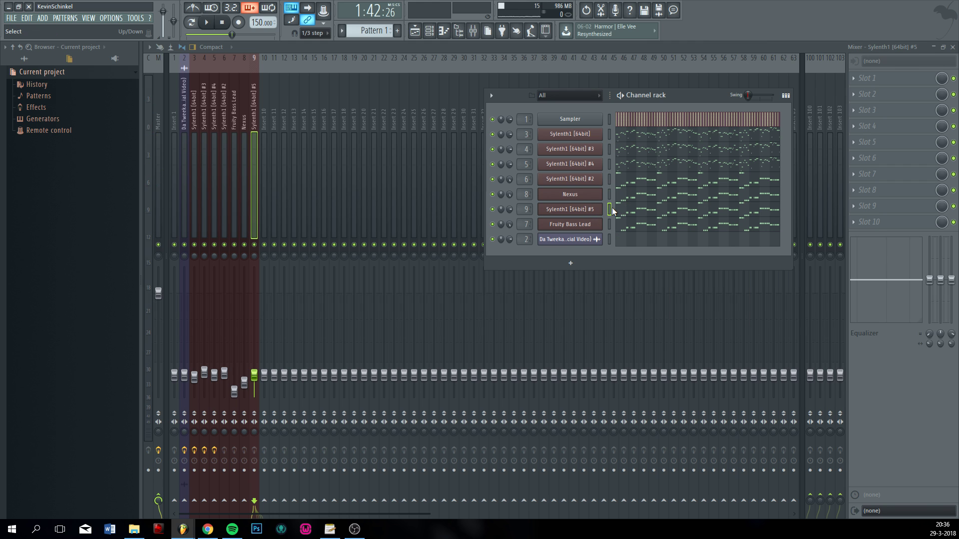
- Solo the Sylenth1 #5 channel, start playback and open its notes in the piano roll
key(space)
key(space)
right_click(493, 209)
key(space)
click(655, 219)
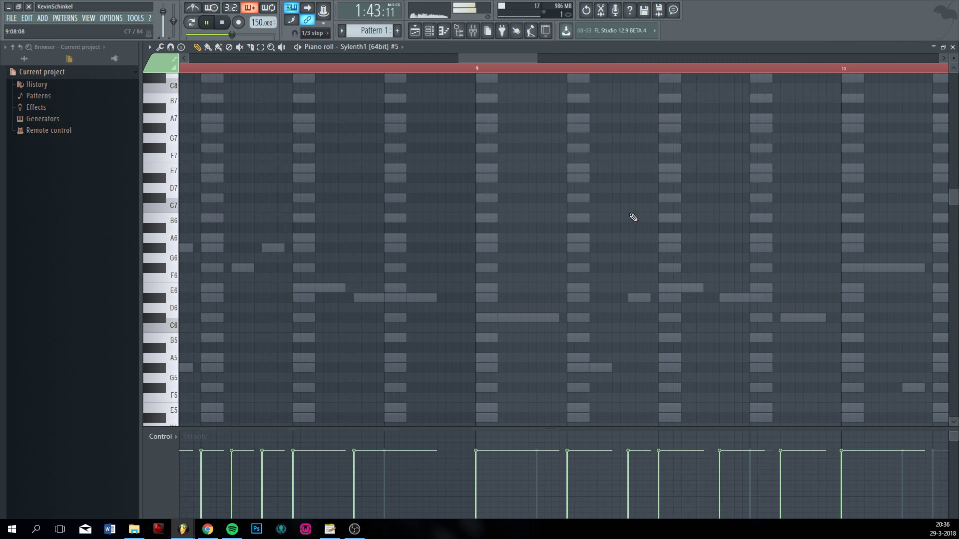
scroll(286, 293, down, 8)
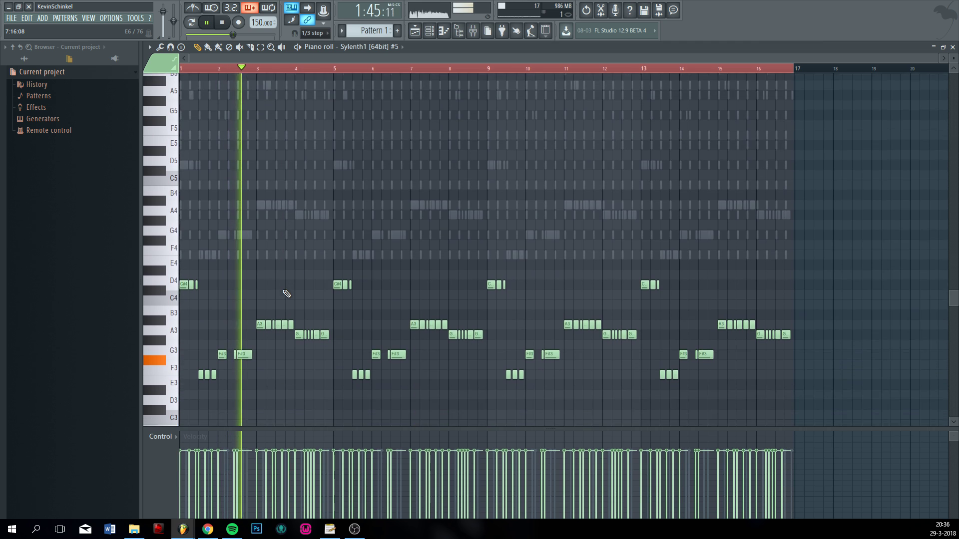
- Duplicate all Sylenth1 #5 notes one octave higher, aligned with the originals from C#5 at bar 1, and play the result
scroll(180, 305, up, 5)
key(ctrl+a)
key(space)
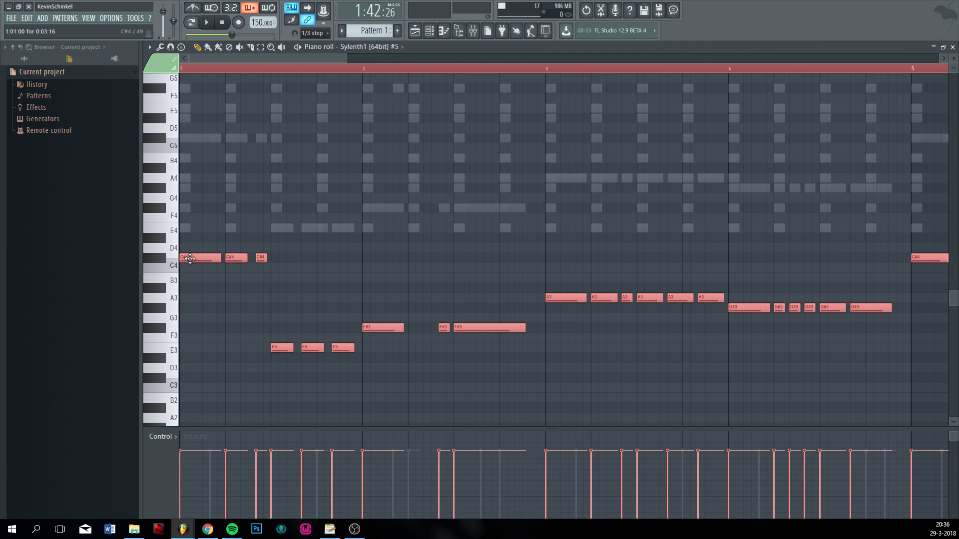
drag(189, 258, 204, 223)
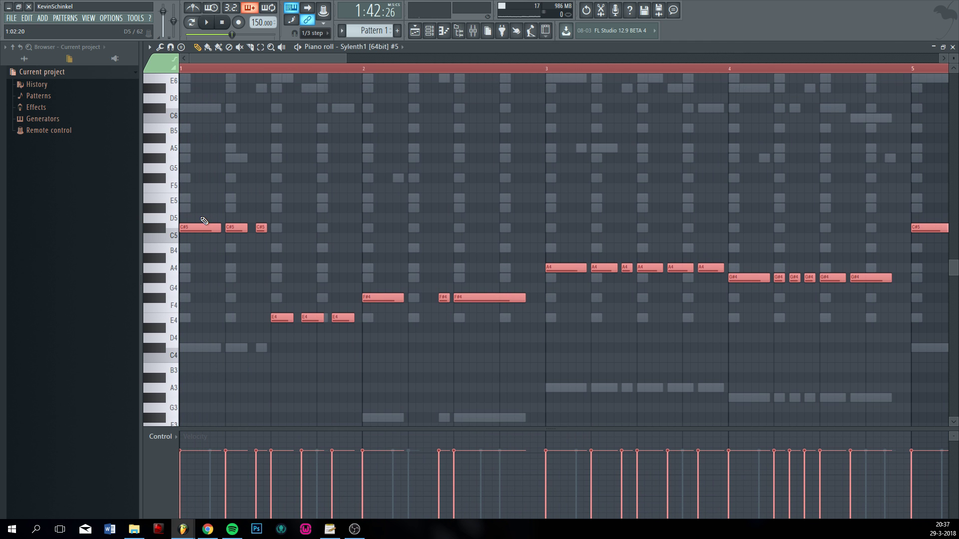
key(ctrl+z)
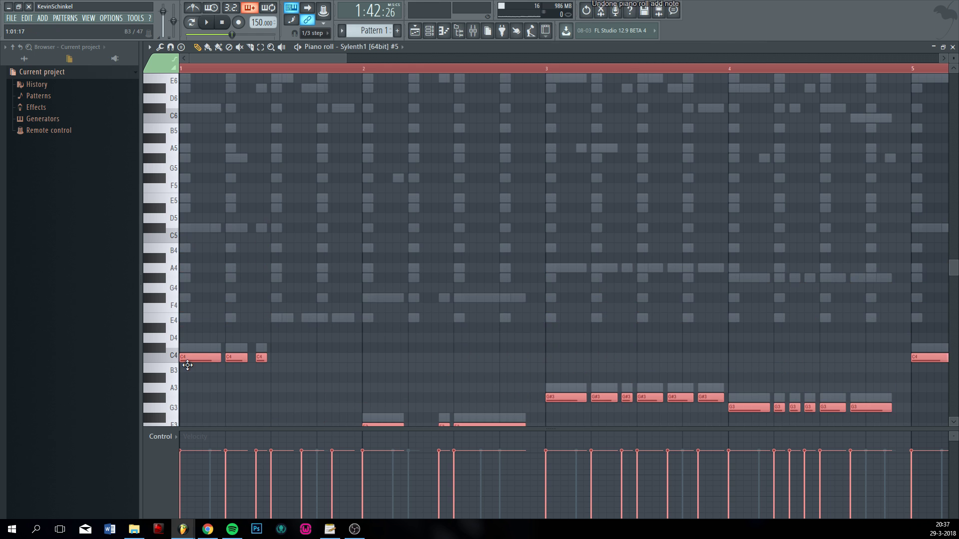
drag(188, 366, 196, 225)
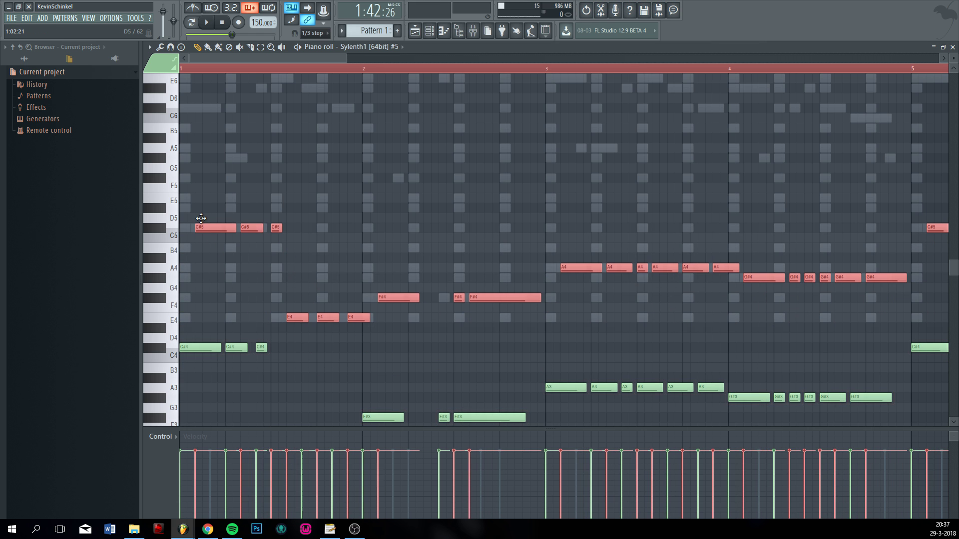
scroll(197, 295, up, 4)
key(space)
scroll(329, 282, down, 3)
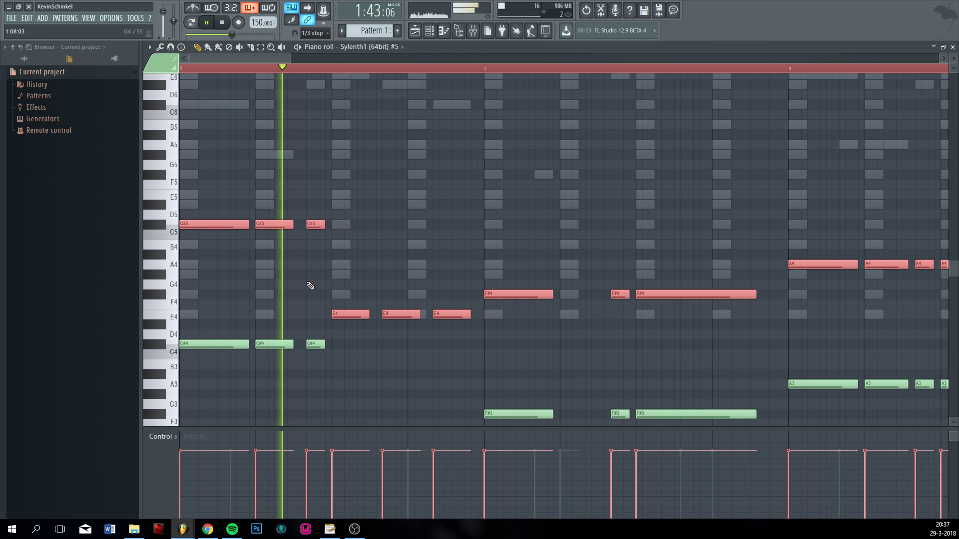
scroll(320, 269, down, 3)
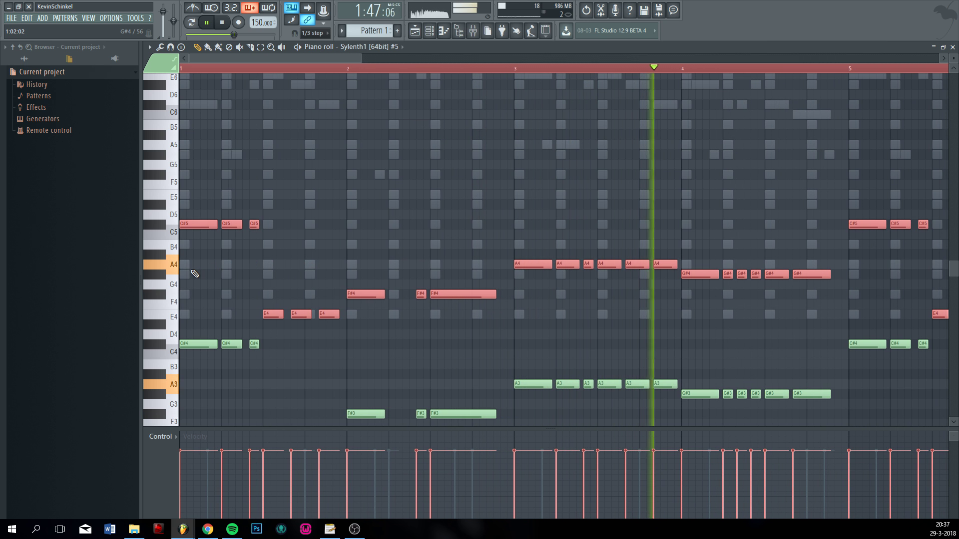
scroll(234, 274, up, 5)
key(space)
- Stack copies of the upper-octave notes 3 and 7 semitones higher, giving E5 and G#5 above the opening C#5
right_click(216, 273)
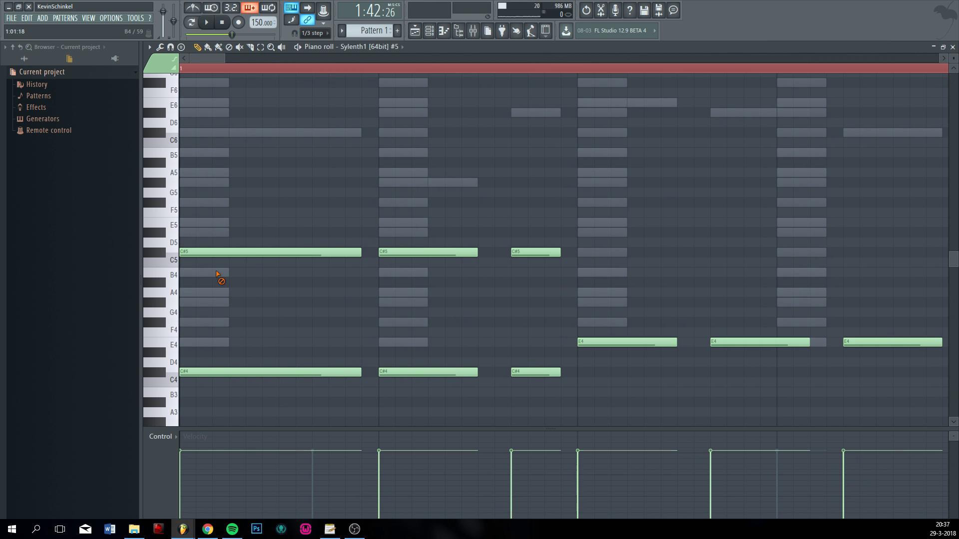
key(ctrl+z)
scroll(220, 275, down, 5)
scroll(171, 296, up, 6)
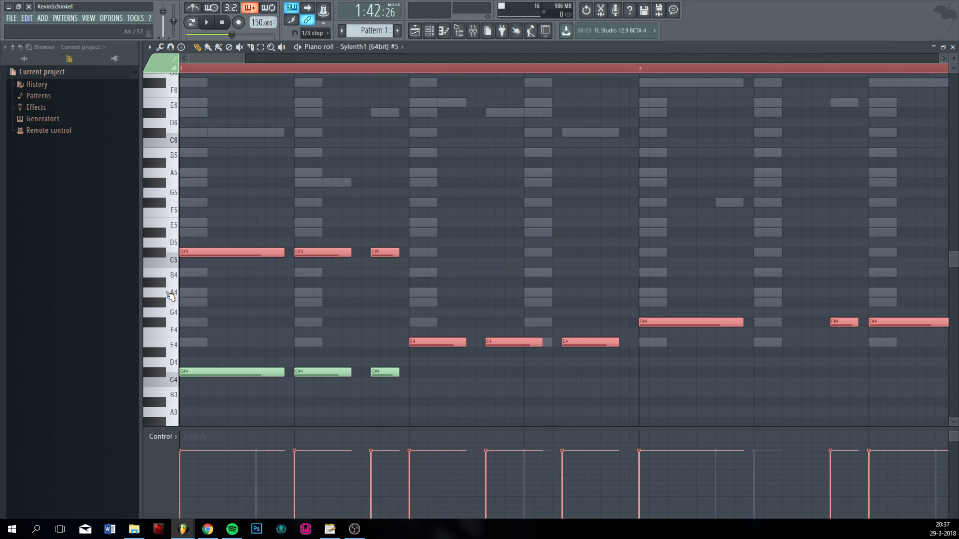
drag(195, 257, 179, 225)
scroll(187, 239, up, 3)
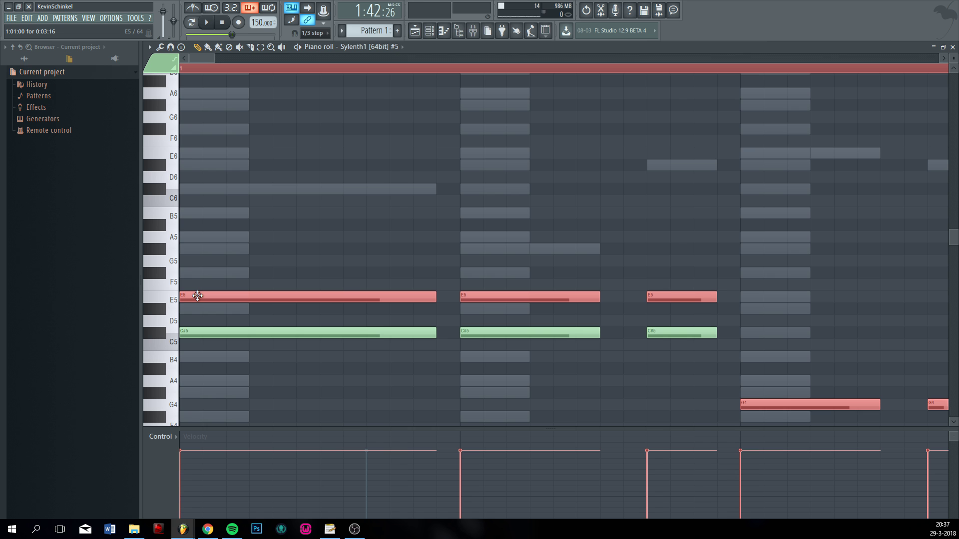
drag(197, 295, 200, 225)
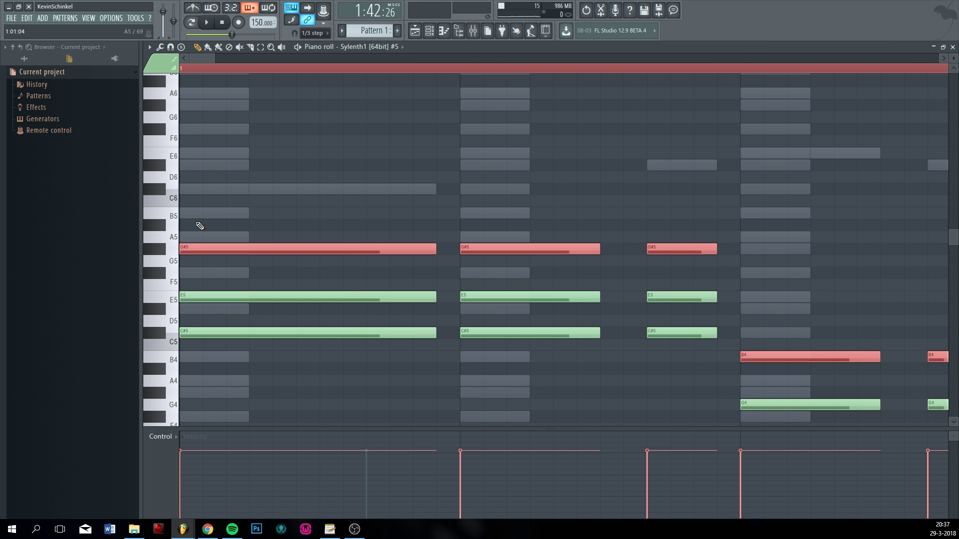
- Play back the stacked chords across the first four bars and deselect the notes
scroll(291, 190, down, 5)
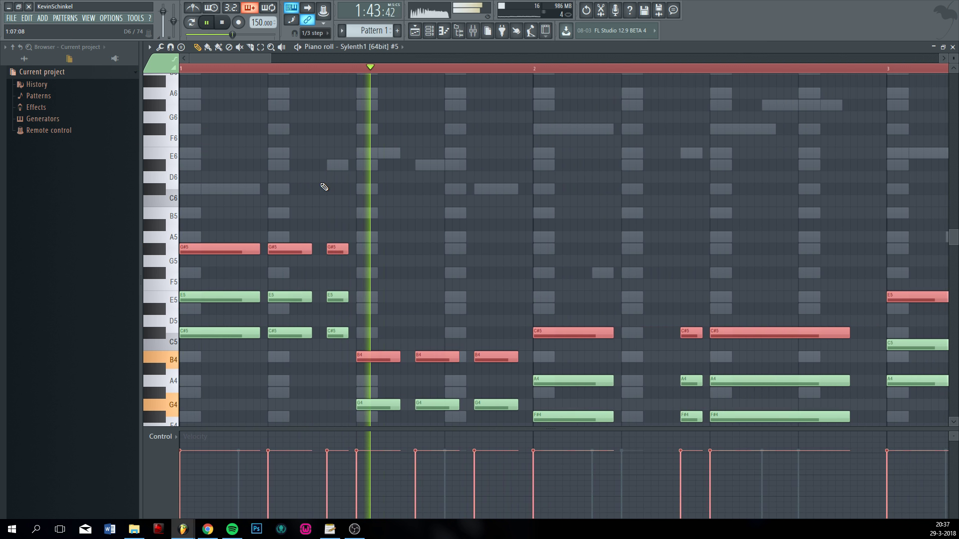
ctrl+click(422, 190)
scroll(424, 190, down, 3)
scroll(424, 191, down, 2)
scroll(424, 191, down, 2)
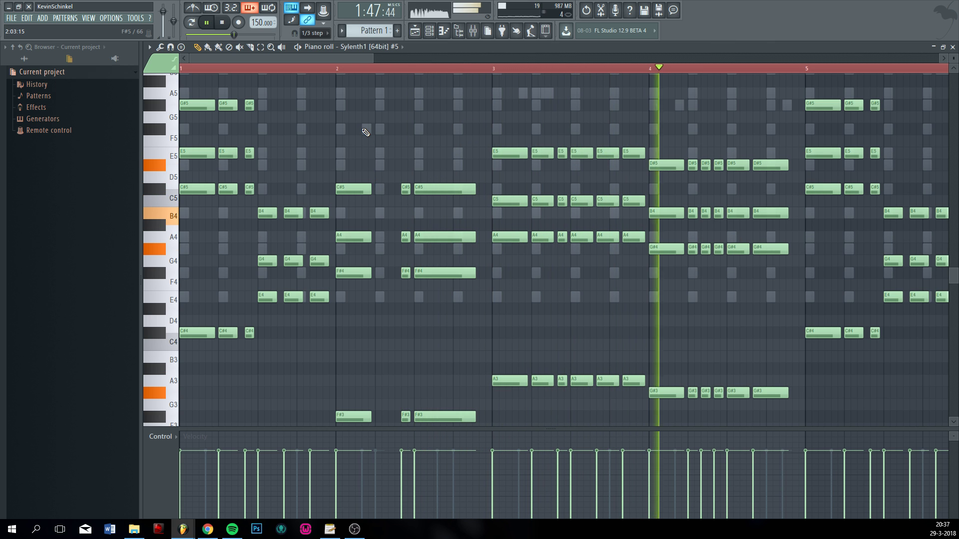
key(space)
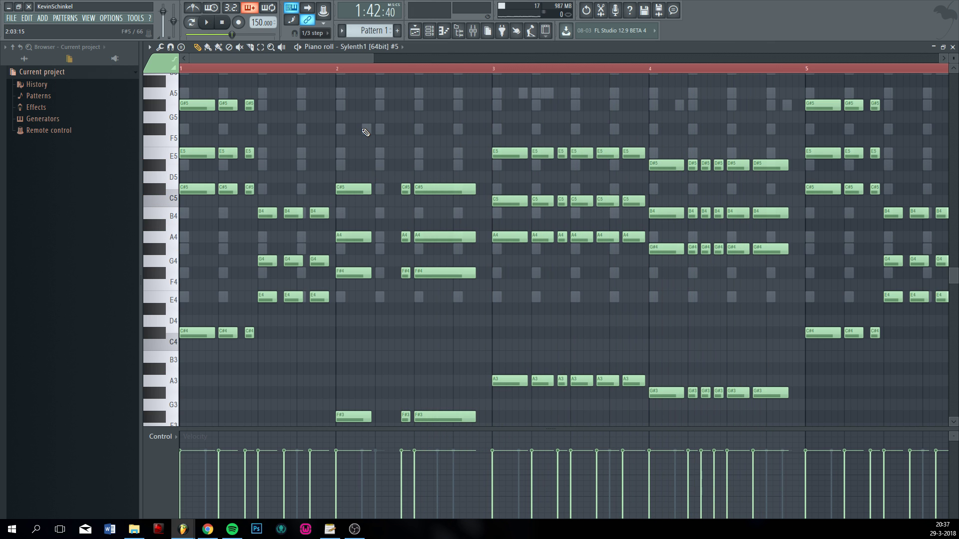
- Raise the three middle G4 chord notes in bar 1 to G#4 and play the corrected chords
scroll(256, 259, up, 5)
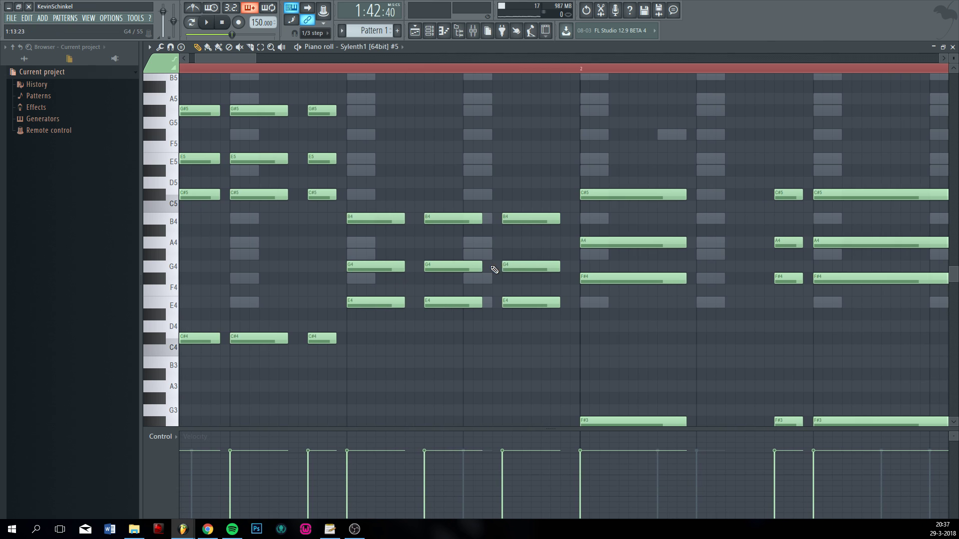
drag(533, 250, 389, 253)
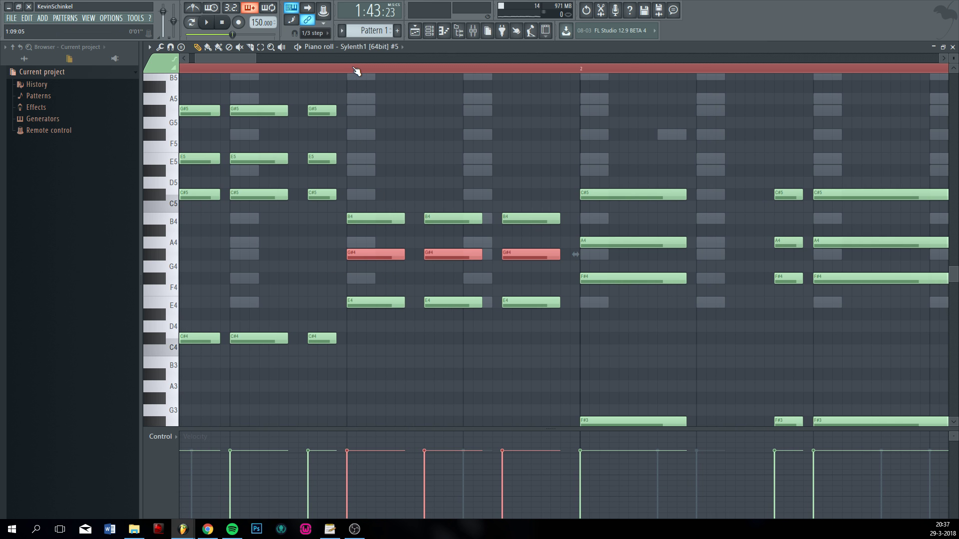
key(space)
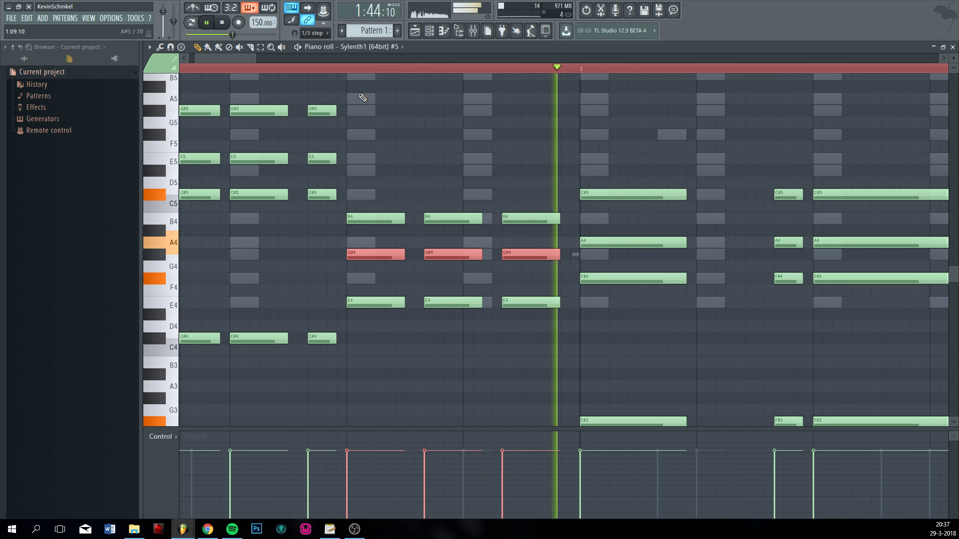
scroll(352, 126, down, 3)
key(space)
key(space)
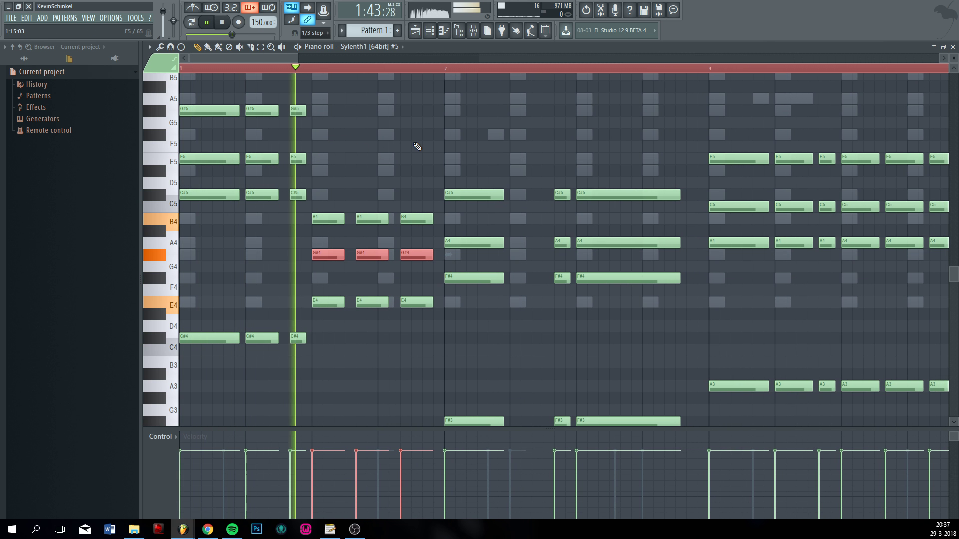
scroll(368, 297, up, 1)
scroll(372, 298, up, 1)
key(space)
- Raise the C5 chord notes in bar 3 to C#5 and play from the start of that bar
scroll(500, 322, down, 3)
drag(635, 328, 503, 335)
ctrl+click(538, 307)
scroll(661, 264, right, 5)
drag(365, 189, 601, 210)
click(346, 68)
key(space)
scroll(379, 102, down, 2)
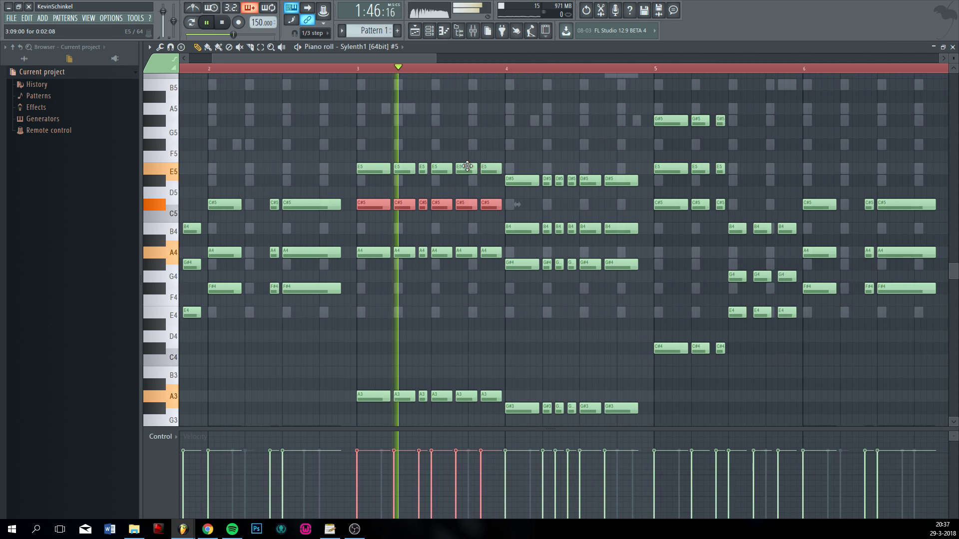
- Play the chords on through bar 4 and stop the playback
drag(572, 159, 486, 154)
scroll(569, 181, up, 1)
drag(569, 181, 414, 194)
drag(531, 208, 418, 213)
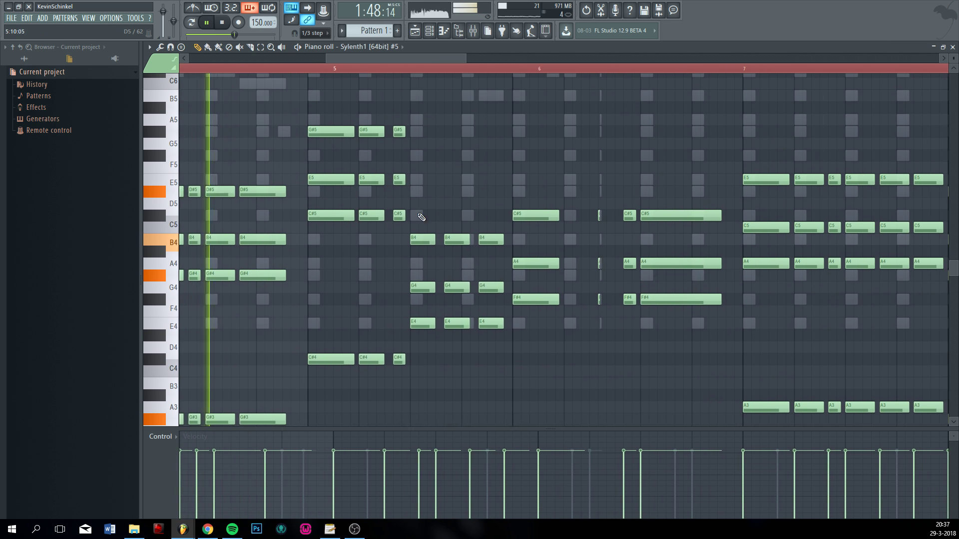
key(space)
- Raise the G4 chord notes in bars 5, 9 and 13 to G#4 and the C5 notes in bars 7, 11 and 15 to C#5
scroll(434, 294, down, 8)
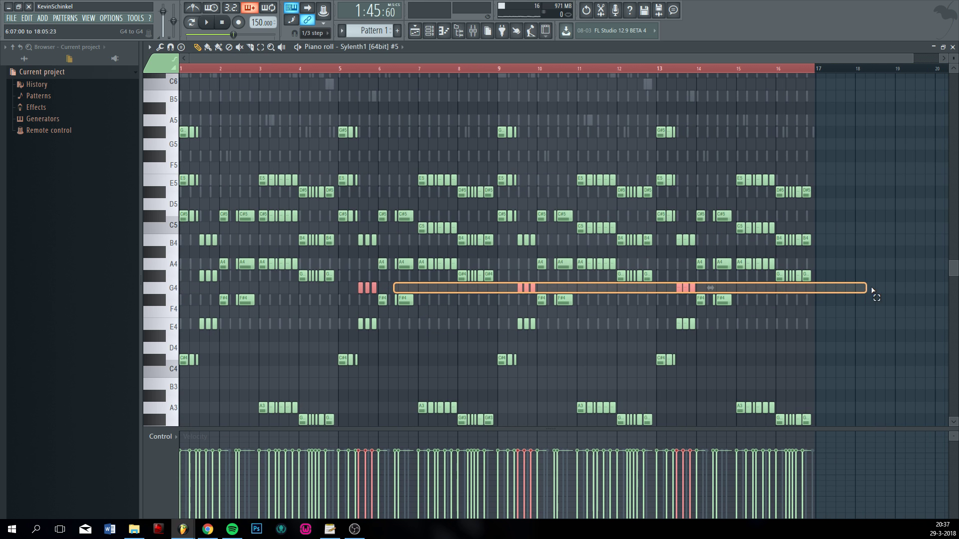
scroll(507, 302, up, 4)
scroll(375, 250, down, 2)
ctrl+shift+click(375, 229)
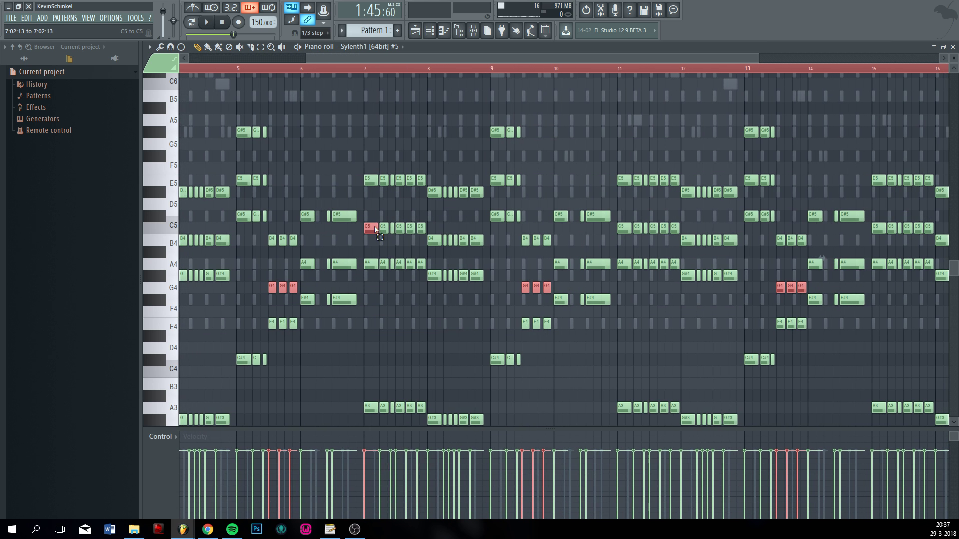
drag(846, 237, 899, 235)
scroll(733, 246, up, 4)
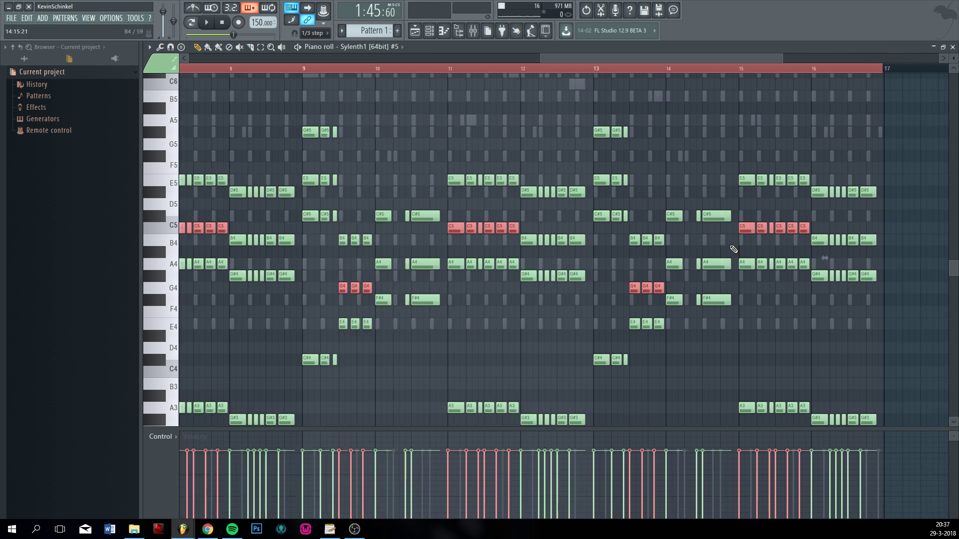
click(747, 218)
key(ctrl+z)
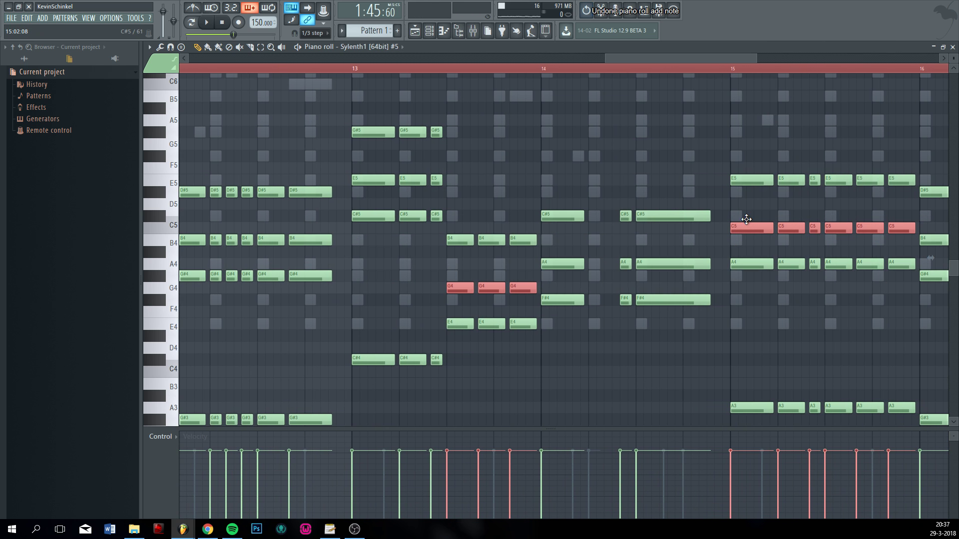
drag(746, 225, 747, 212)
scroll(664, 305, down, 8)
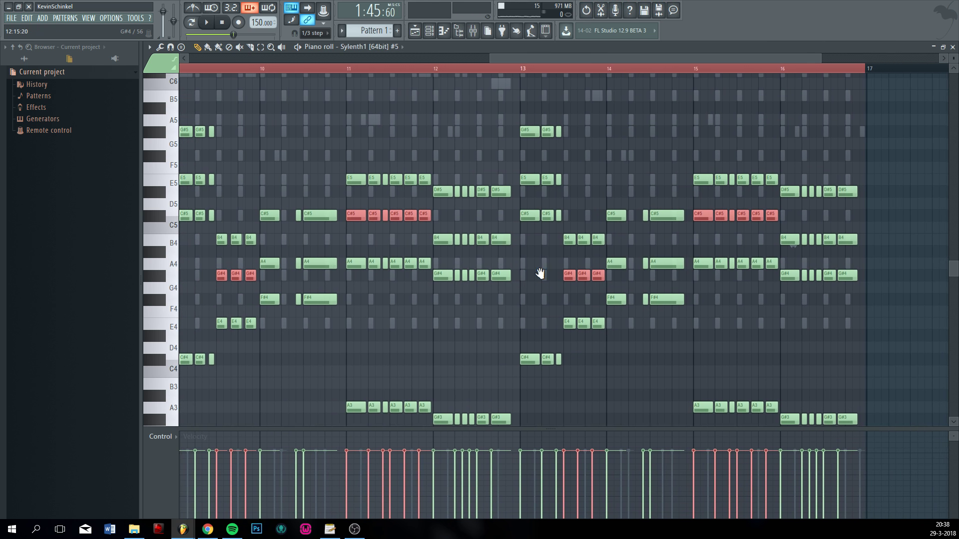
- Deselect the chord notes and save the project
scroll(424, 332, down, 2)
scroll(368, 325, down, 5)
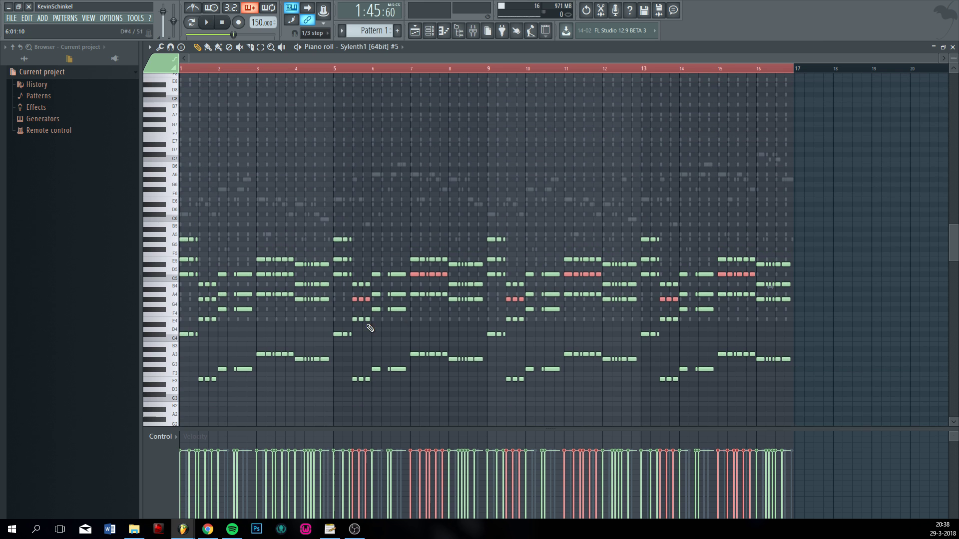
key(ctrl+d)
key(ctrl+s)
- Set the playback position to the start of bar 1 and play the opening chords
scroll(280, 326, up, 3)
scroll(339, 305, down, 4)
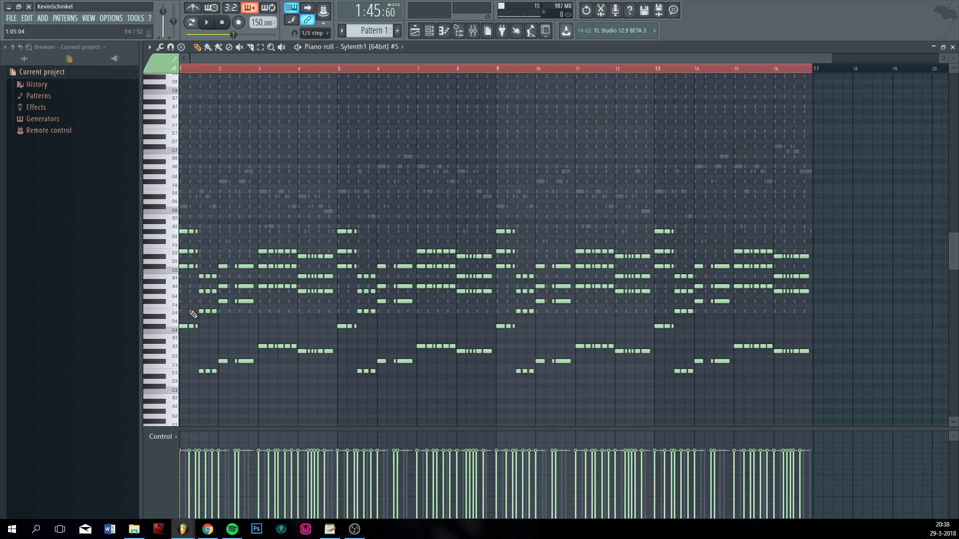
scroll(267, 305, up, 3)
drag(196, 70, 120, 79)
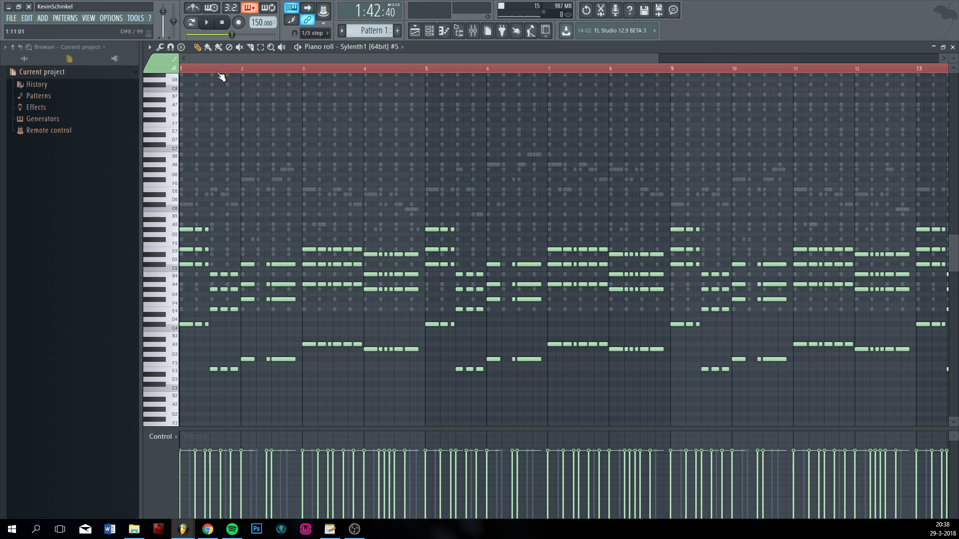
key(space)
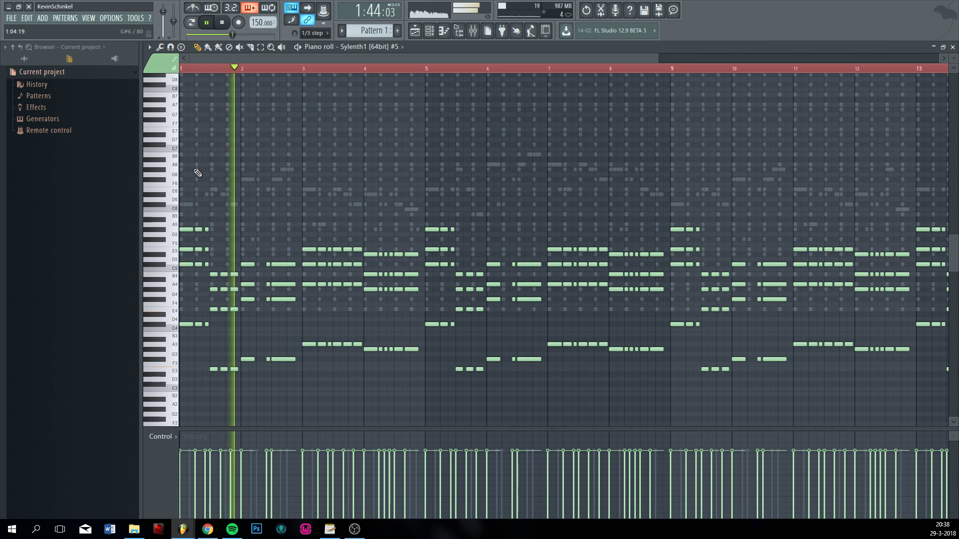
key(space)
- Lower the top G#5 chord notes in bars 1, 5, 9 and 13 by one octave
scroll(200, 220, down, 5)
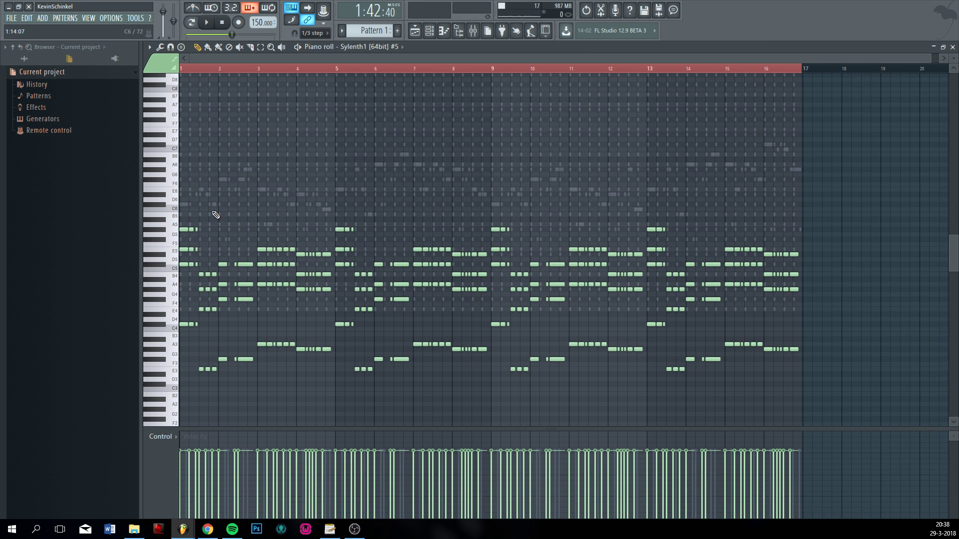
scroll(245, 213, down, 1)
drag(828, 225, 124, 243)
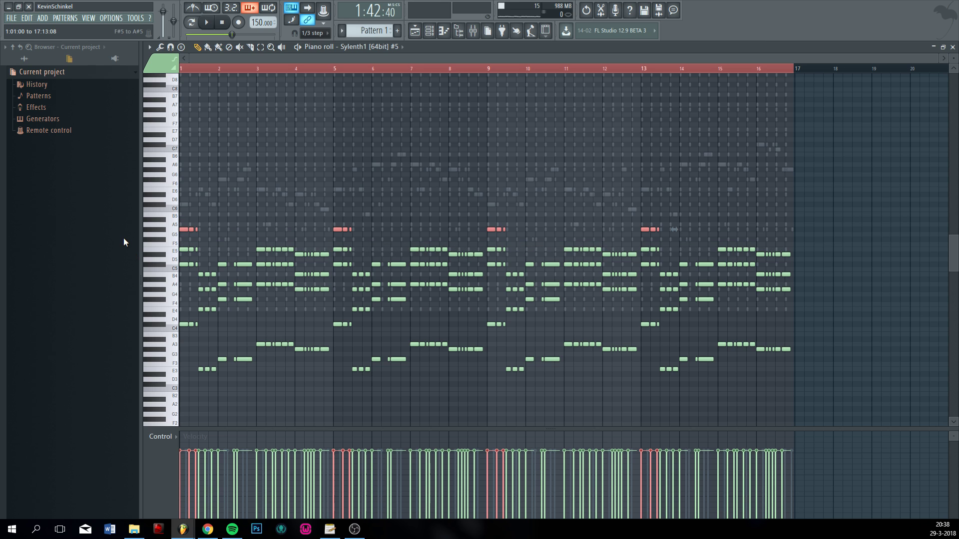
key(ctrl+Down)
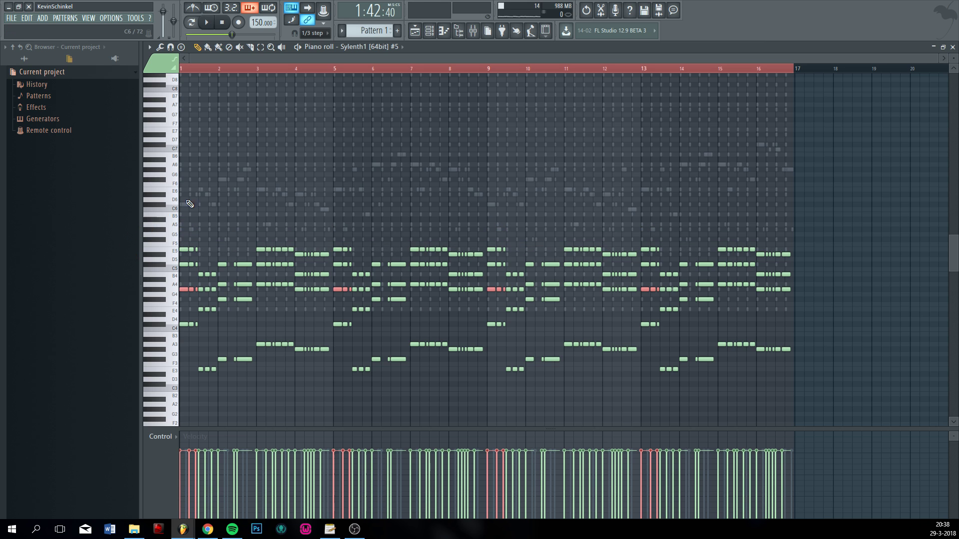
scroll(215, 239, down, 1)
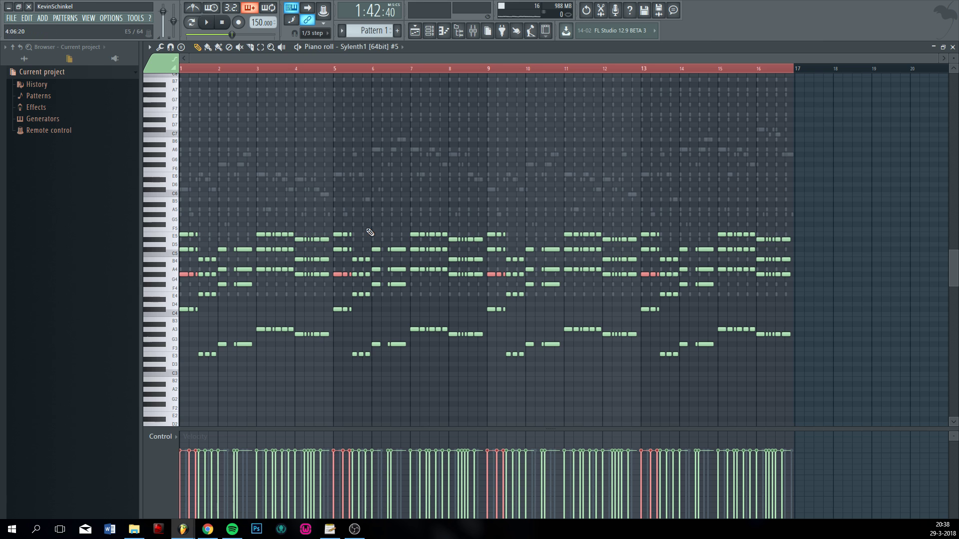
- Try lowering all the E5 and D#5 chord notes by one octave and play the first four bars
ctrl+click(544, 211)
drag(844, 211, 139, 243)
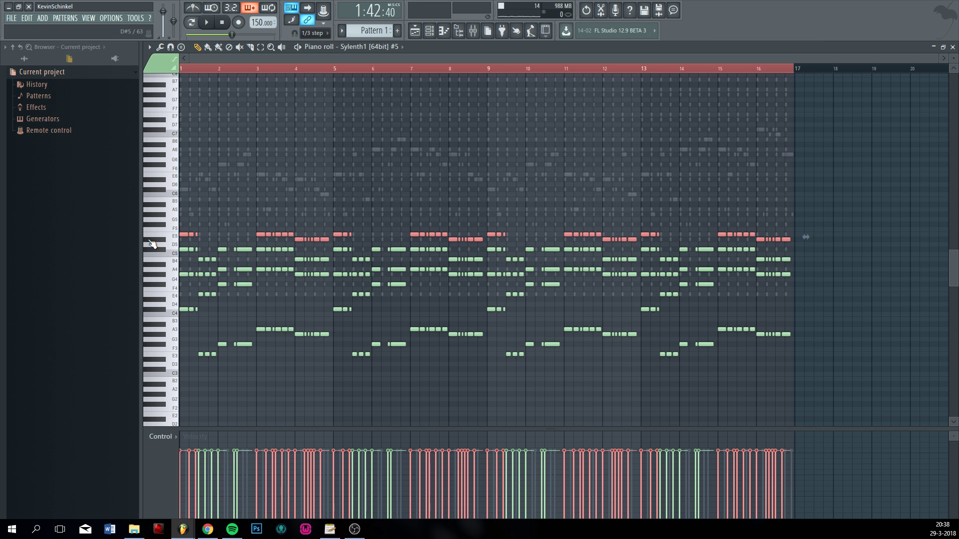
key(ctrl+Down)
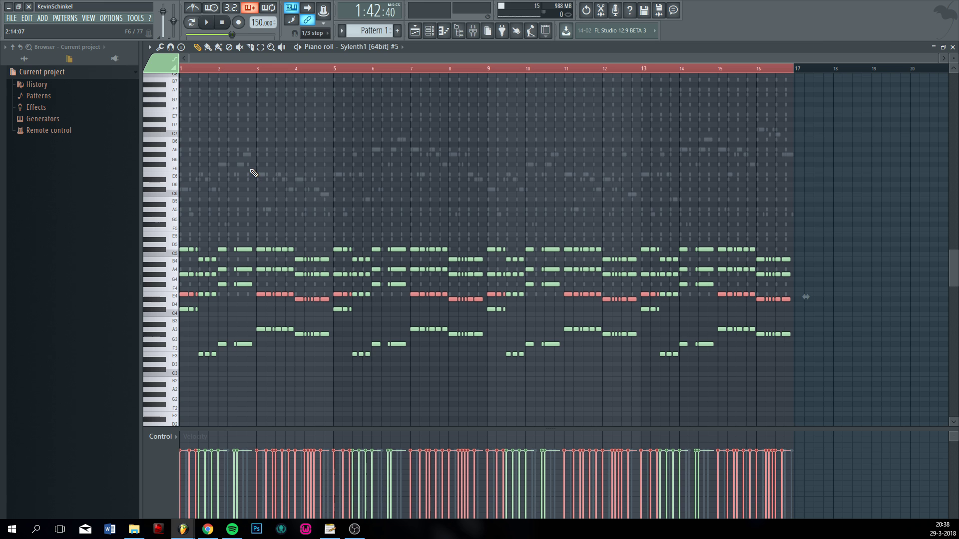
key(space)
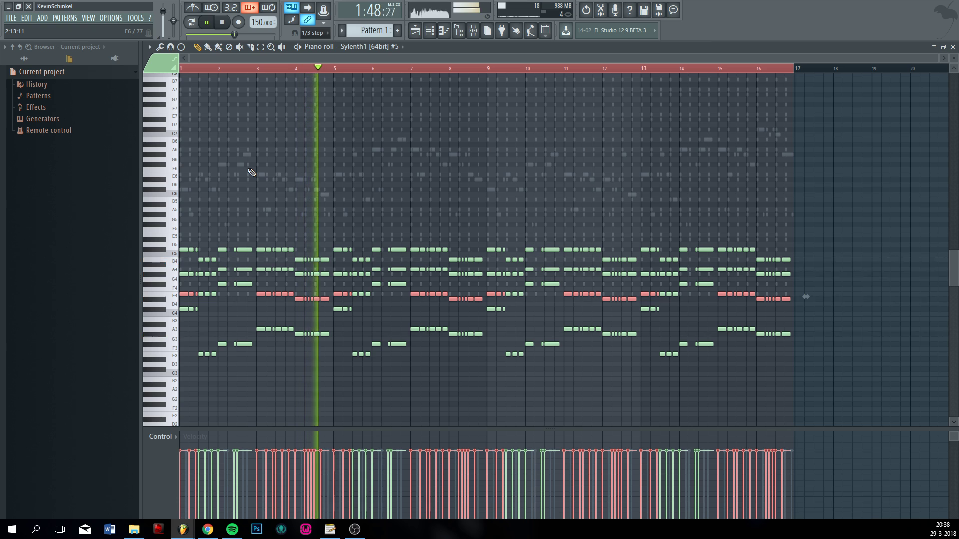
key(space)
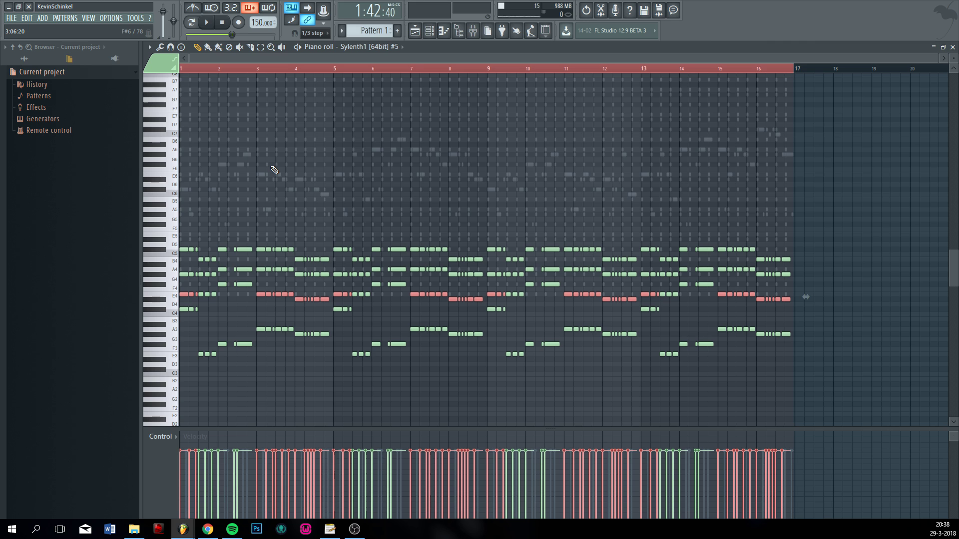
- Try raising all notes by one octave, play them, and undo this and the preceding octave drop of the E5 and D#5 notes
key(ctrl+a)
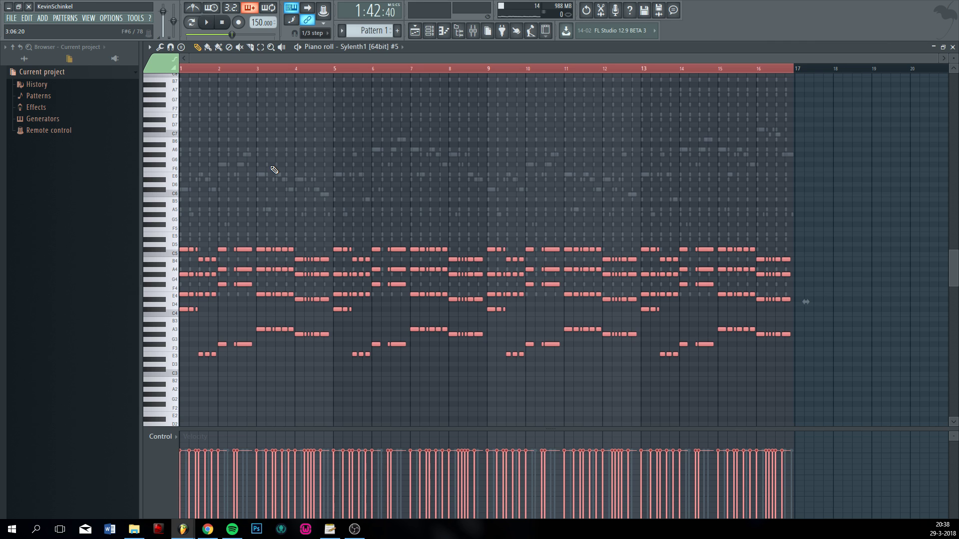
key(ctrl+Up)
key(space)
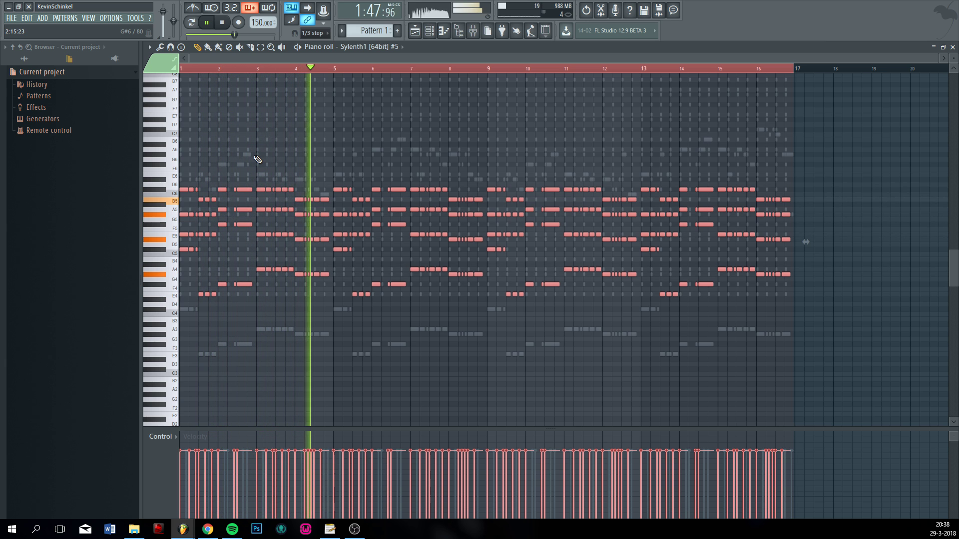
key(space)
key(ctrl+z)
key(ctrl+z)
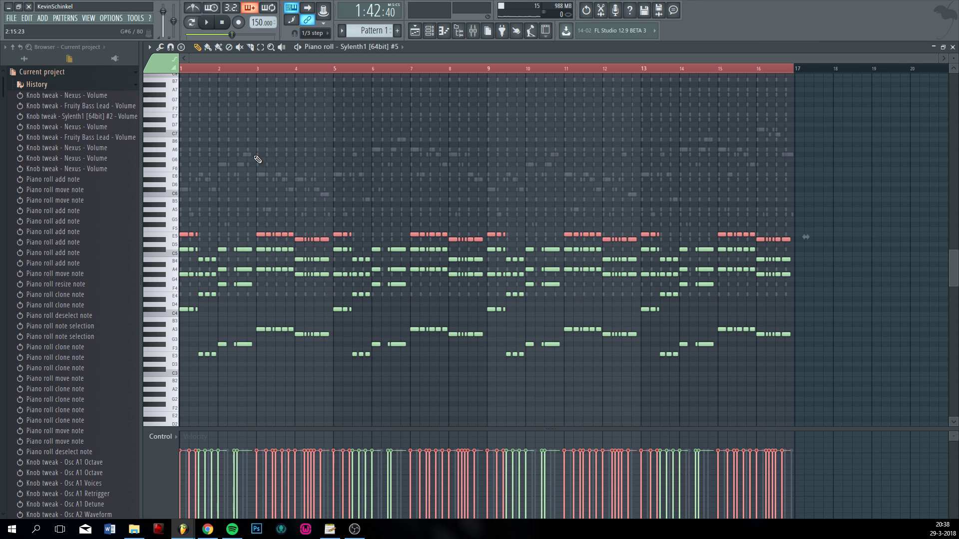
- Raise all the chord notes by one octave, play the first four bars and deselect the notes
key(ctrl+a)
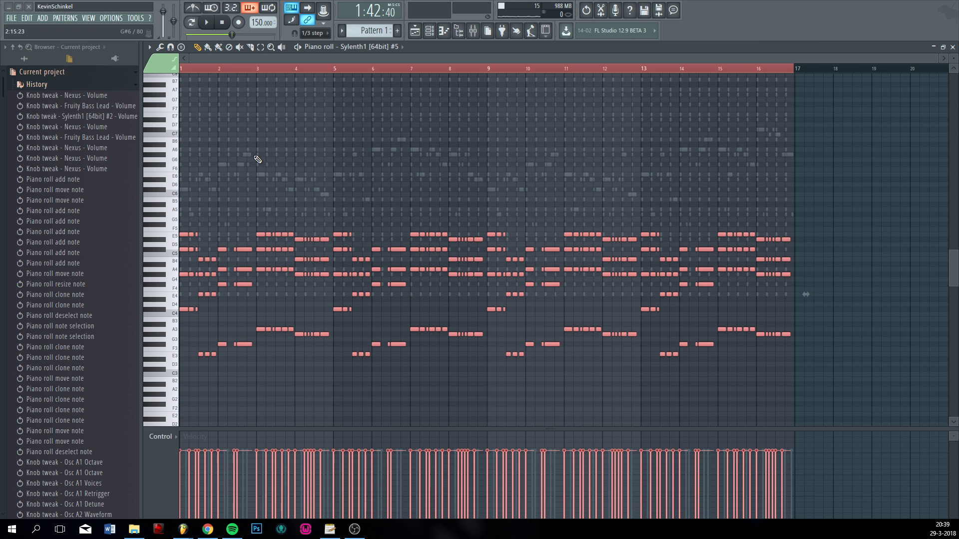
key(ctrl+Up)
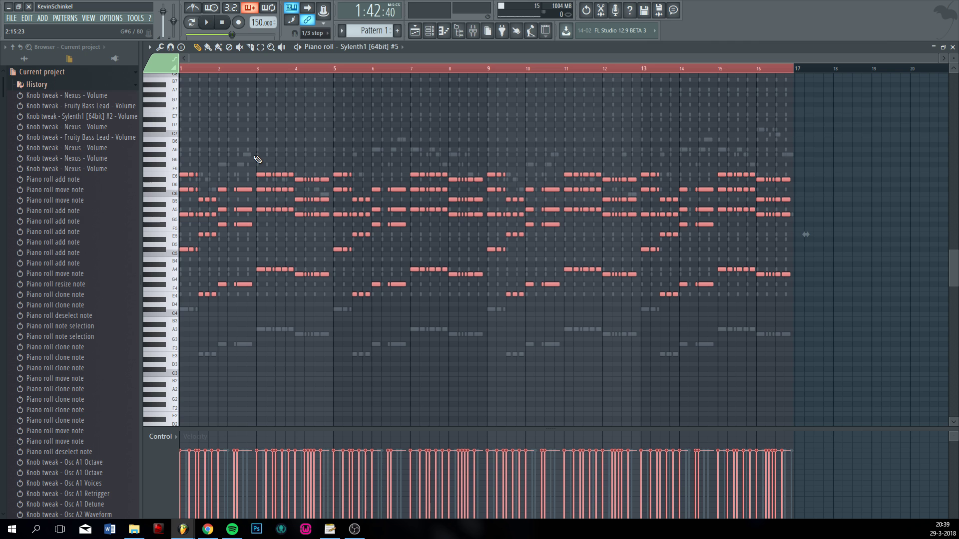
key(space)
scroll(181, 207, up, 2)
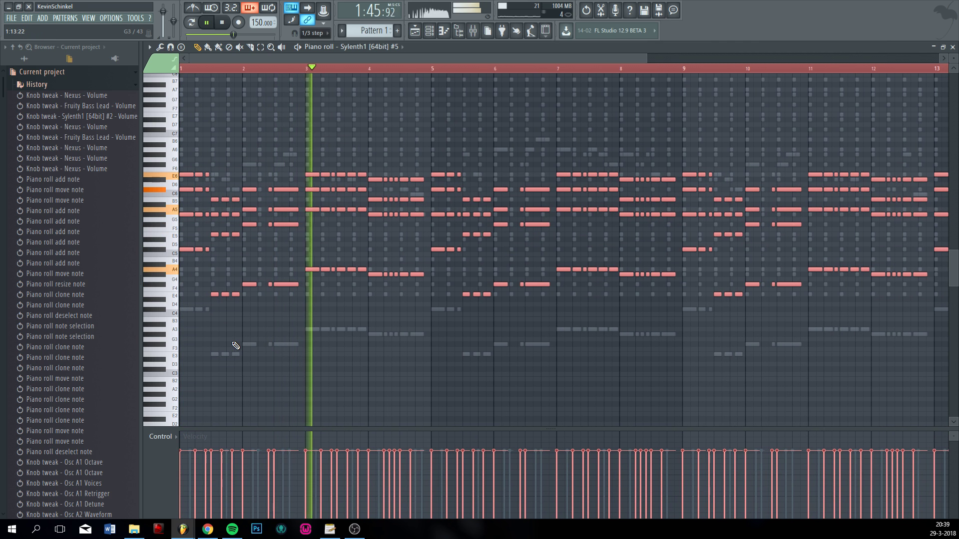
scroll(270, 350, down, 2)
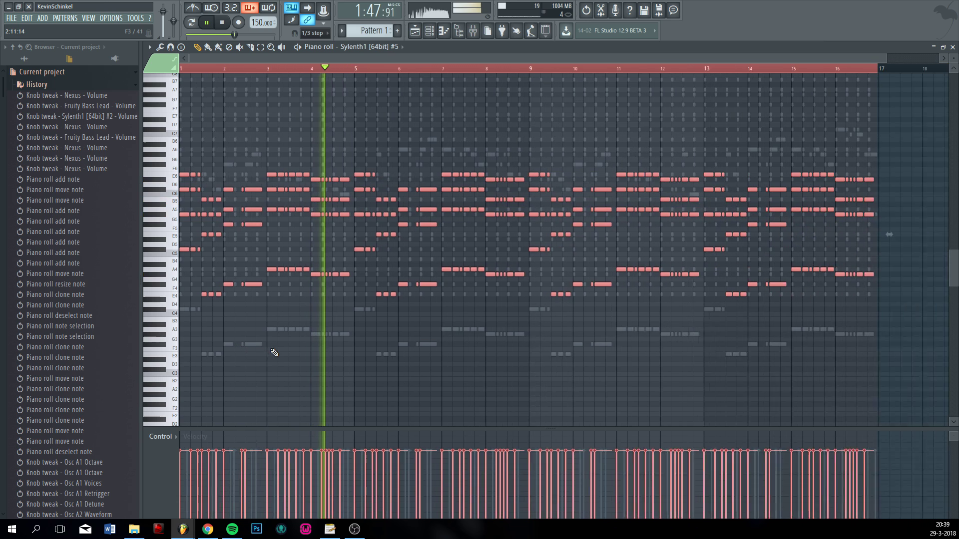
key(space)
ctrl+click(271, 352)
- Duplicate all the chord notes one octave lower and play the start of the doubled chords
scroll(166, 308, up, 3)
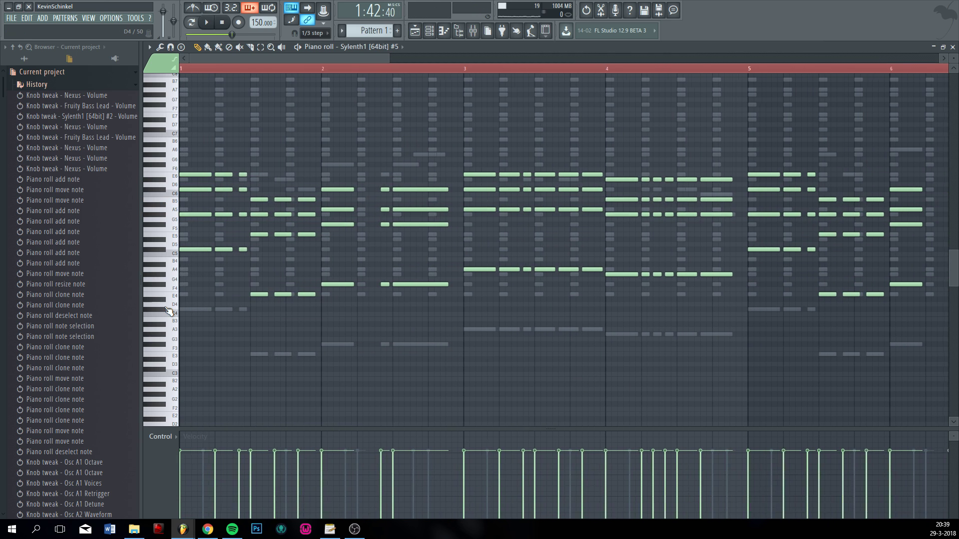
key(ctrl+a)
scroll(218, 278, up, 5)
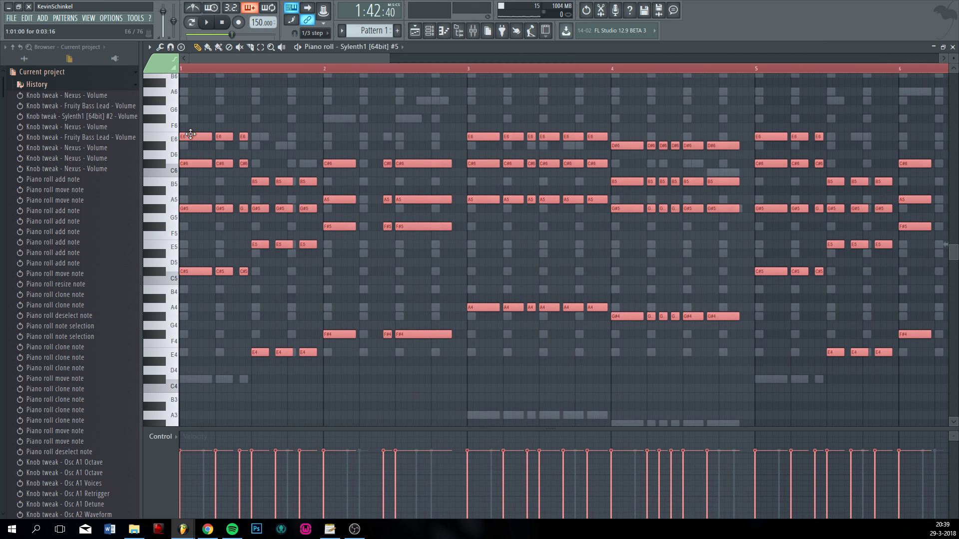
mouse_move(190, 134)
mouse_down()
mouse_move(168, 278)
mouse_move(167, 250)
mouse_up()
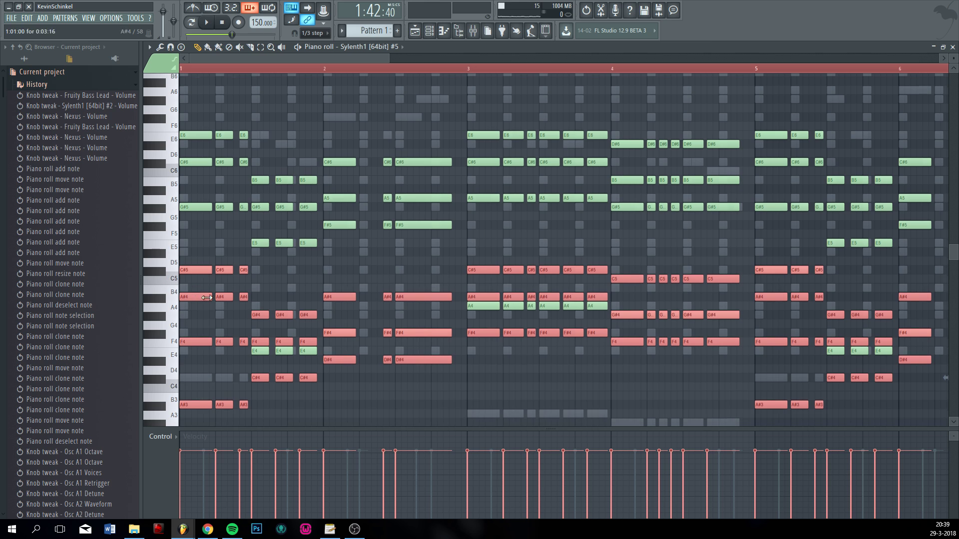
scroll(220, 368, down, 3)
scroll(220, 370, down, 6)
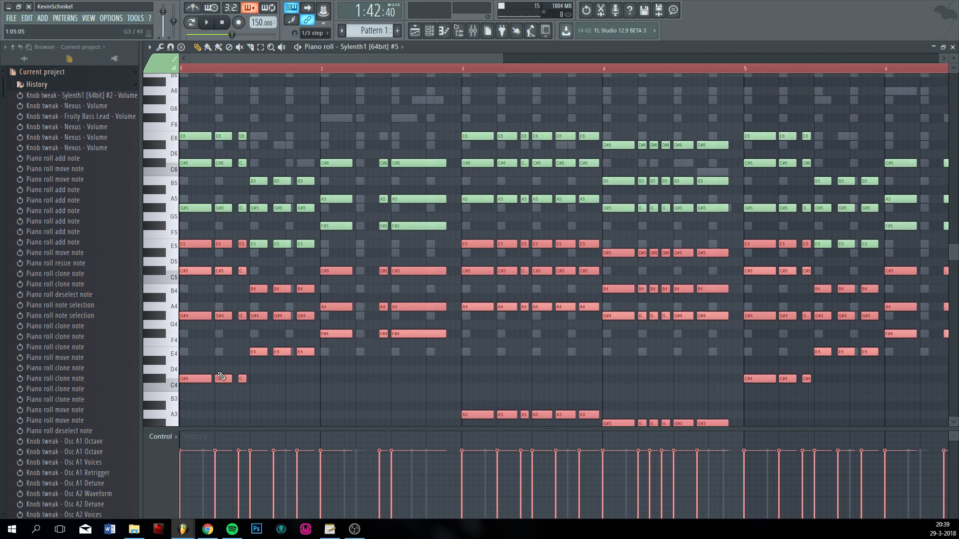
key(space)
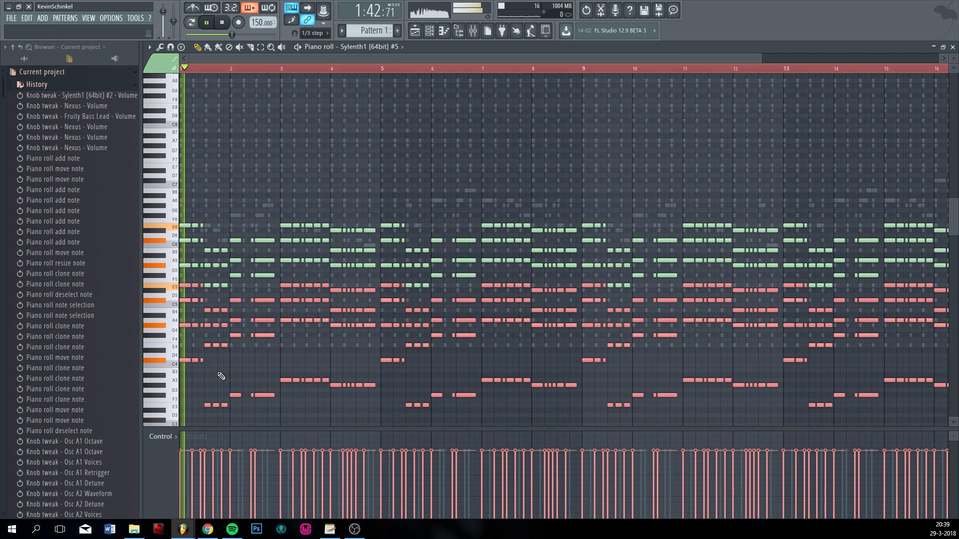
scroll(218, 377, down, 2)
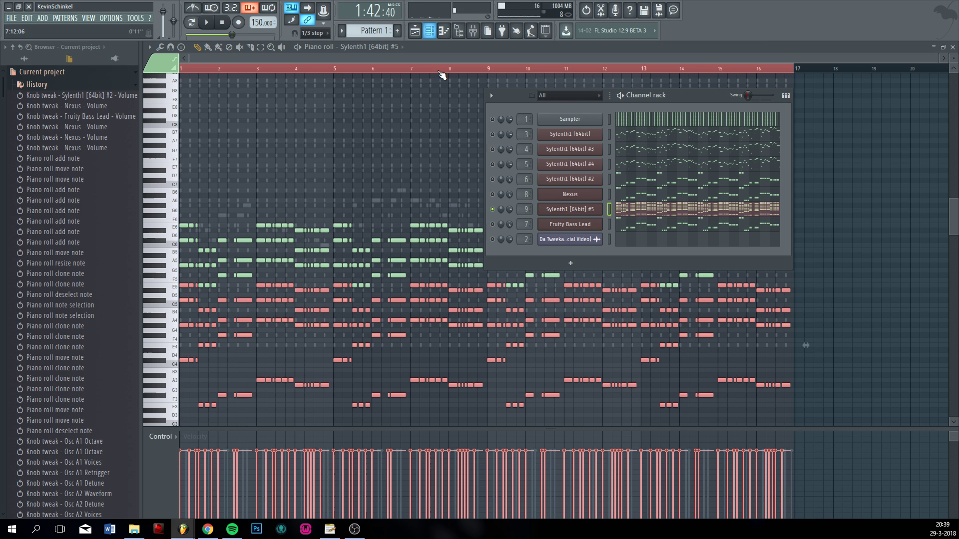
- Open the Sylenth1 [64bit] #5 instrument, set its polyphony to 16 and move its window clear of the opening notes
click(580, 210)
drag(237, 255, 233, 99)
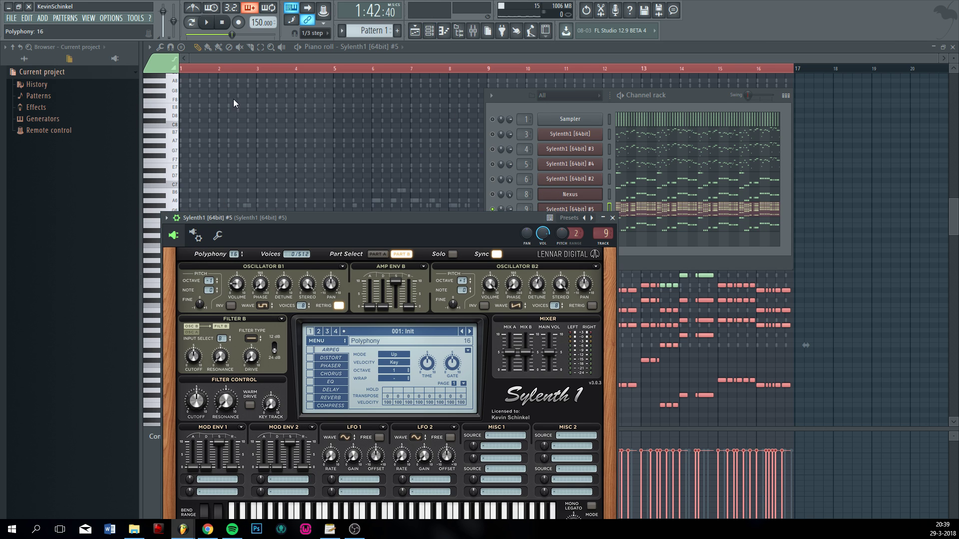
drag(303, 215, 471, 185)
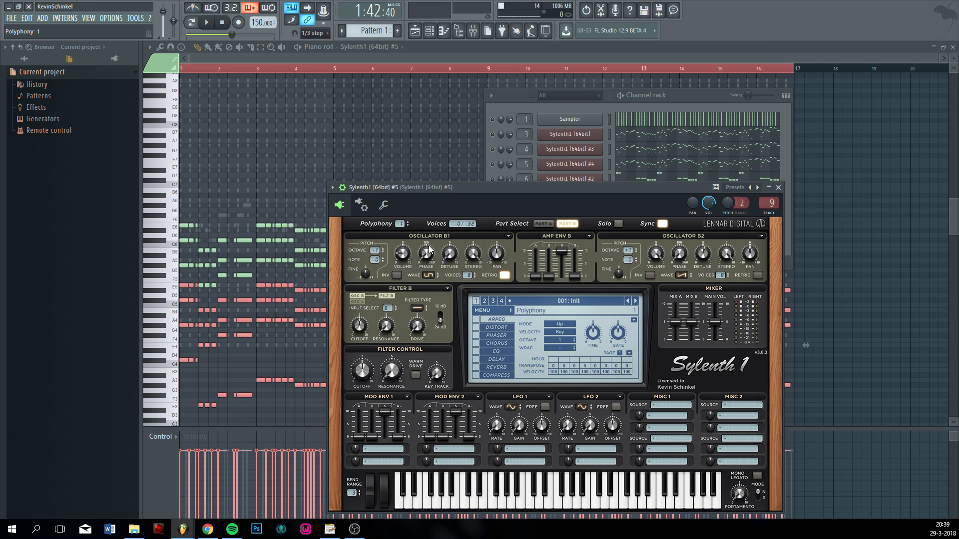
- Play the chords with the polyphony at 1 for comparison and set the polyphony back to 16
key(space)
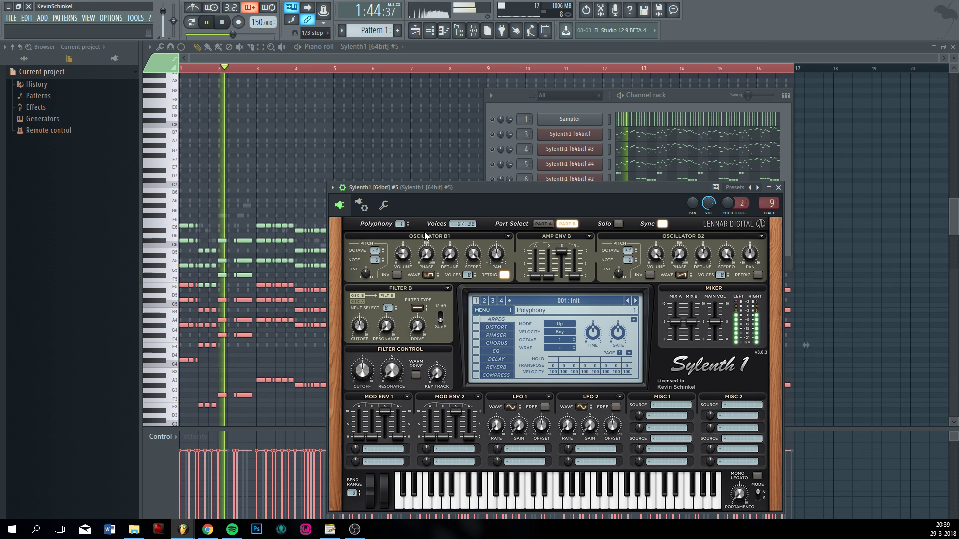
key(space)
drag(402, 225, 423, 26)
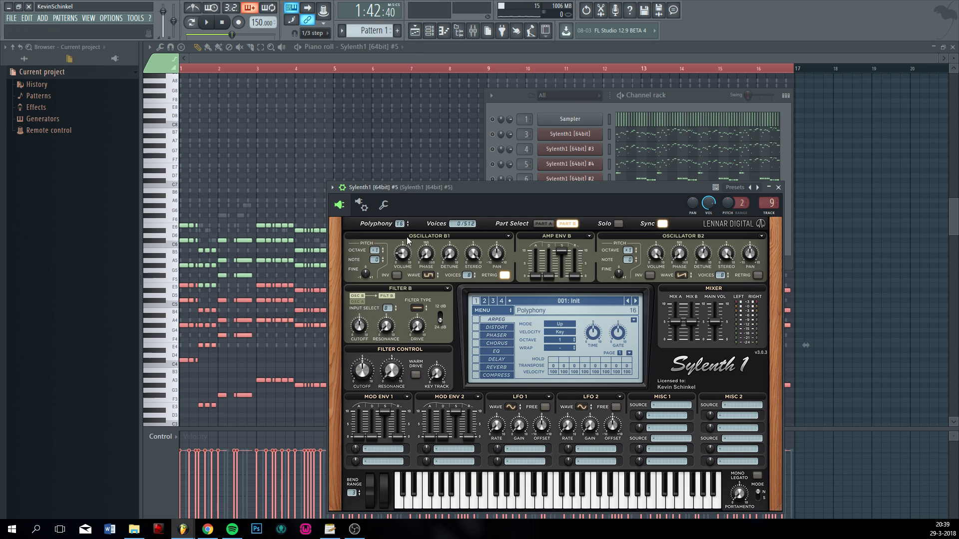
- Hide the Sylenth1 #5 window, play the chords up to bar 4 and clear the note selection
right_click(238, 144)
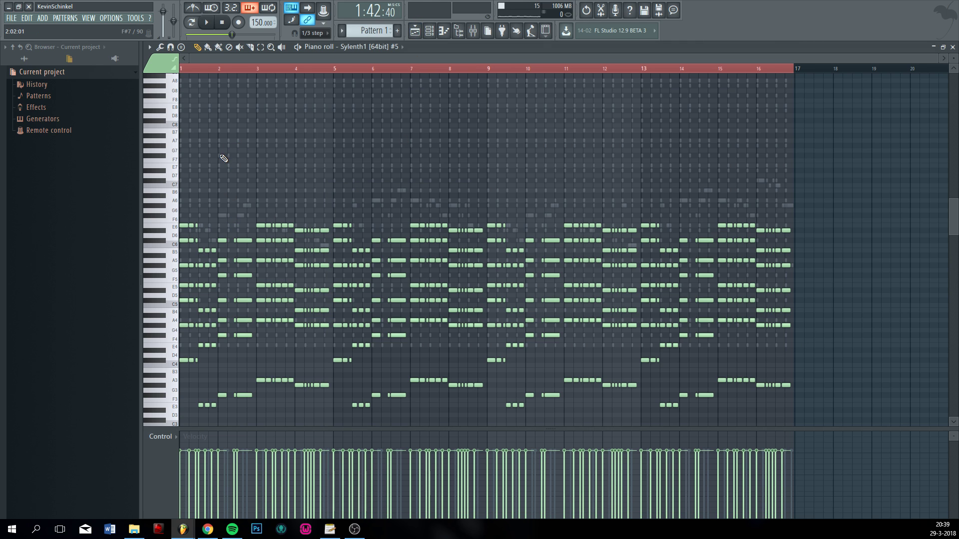
key(space)
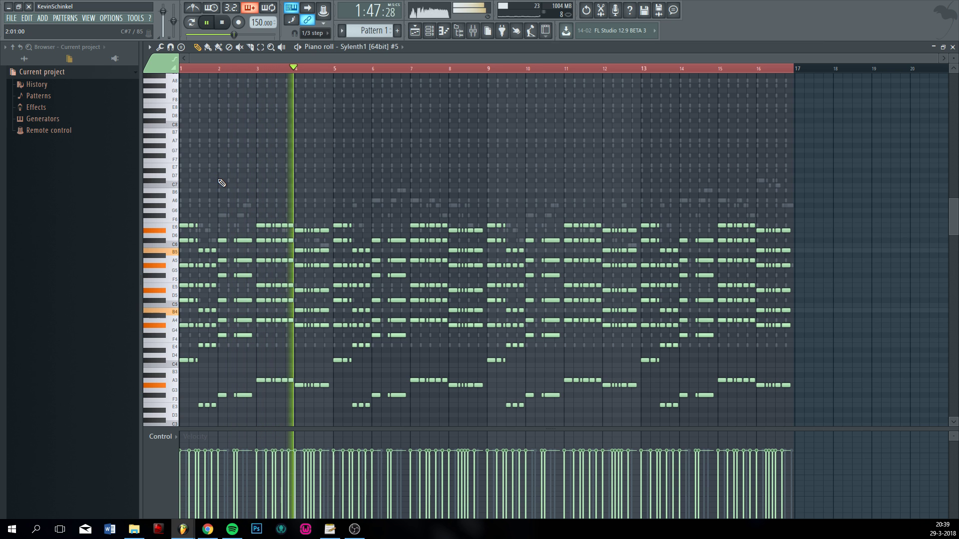
key(ctrl+a)
key(space)
key(ctrl+d)
- Play the chord at the start of bar 4
scroll(318, 215, up, 3)
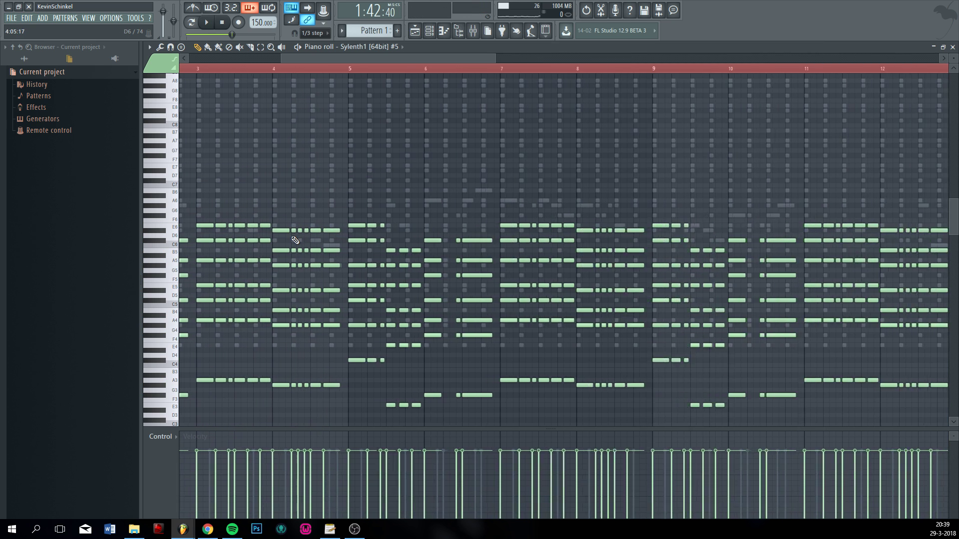
scroll(295, 240, up, 3)
scroll(240, 113, up, 3)
scroll(231, 103, down, 3)
key(space)
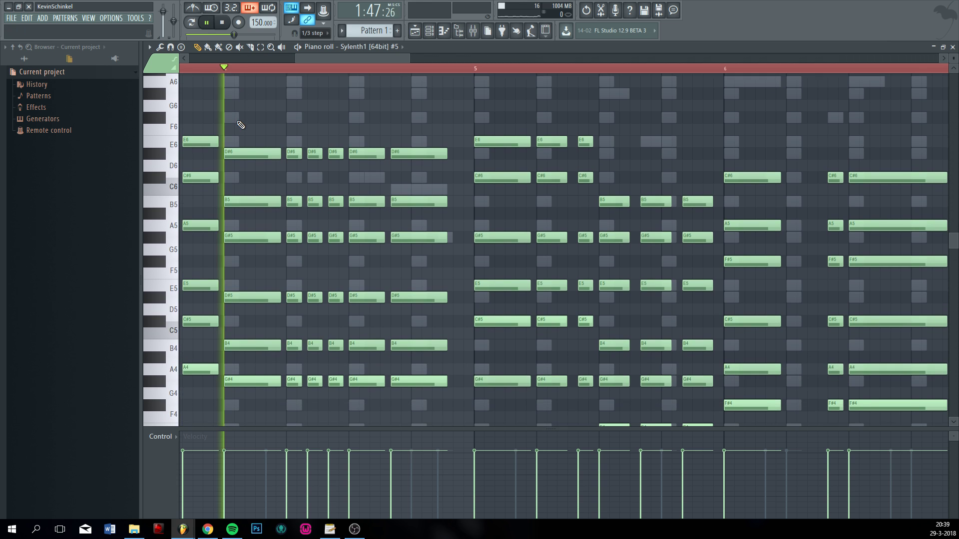
key(space)
- Examine the notes of the bar 4 chord across its octaves and replay it from the start of bar 4
scroll(240, 125, down, 3)
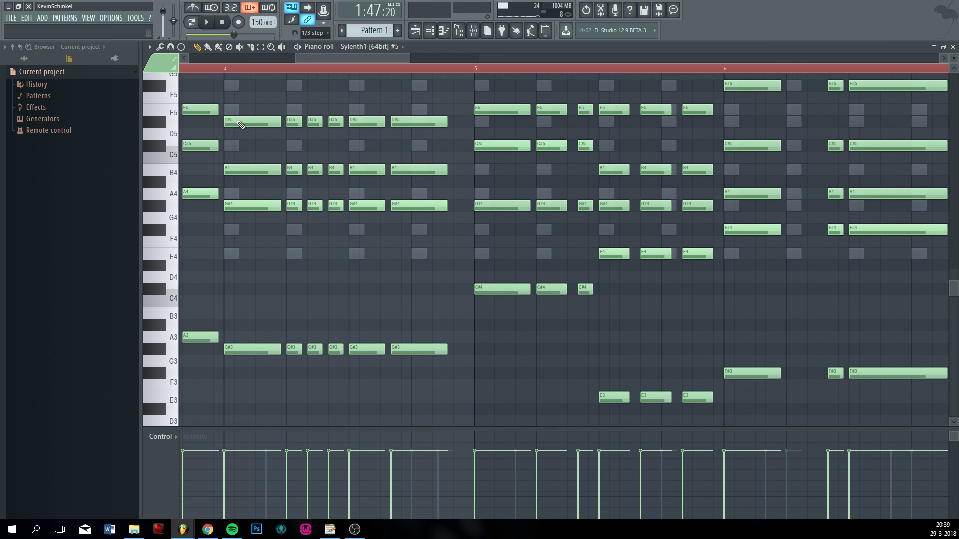
scroll(300, 293, down, 6)
scroll(259, 308, up, 12)
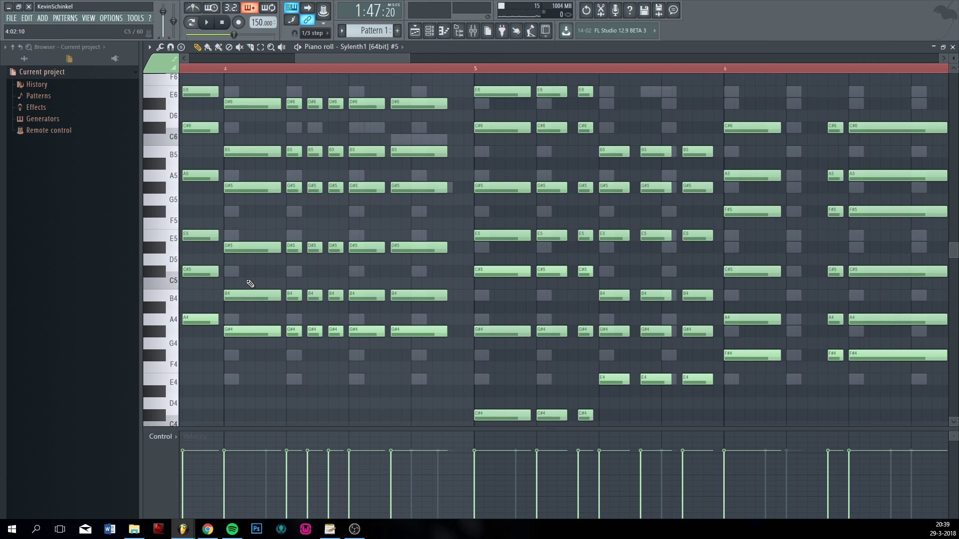
scroll(249, 295, down, 2)
scroll(247, 292, down, 4)
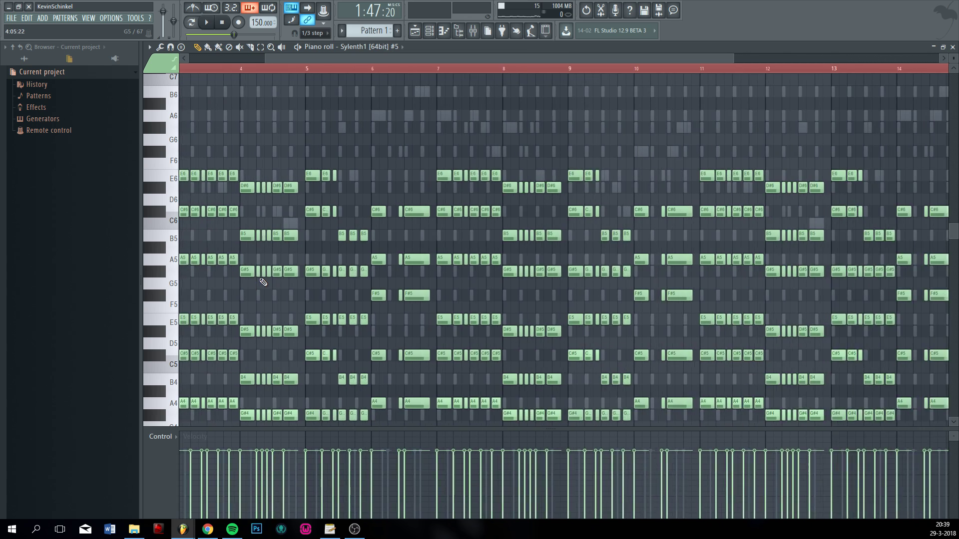
scroll(260, 281, up, 5)
click(203, 69)
key(space)
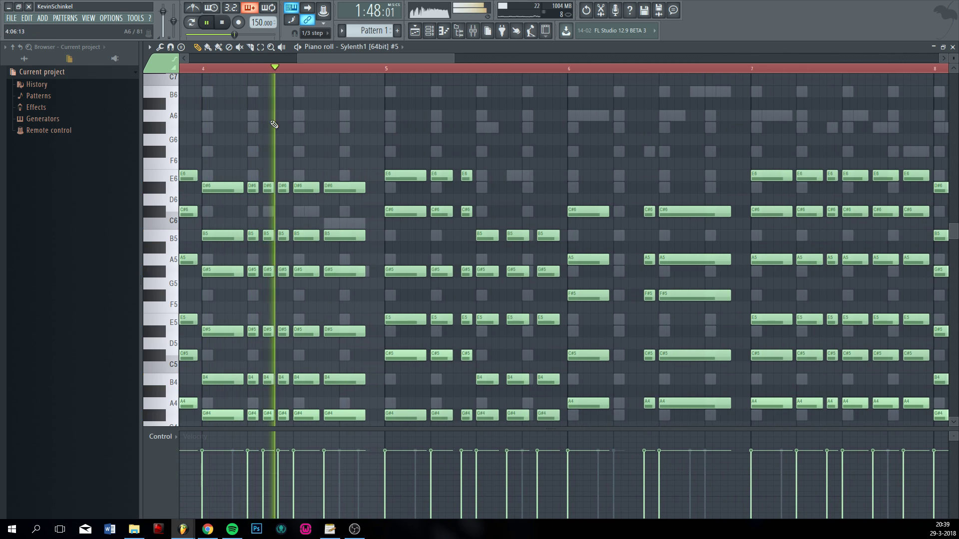
key(space)
- Switch to Chrome to check the notes of the matching scales on the Scales-Chords page, and return to the FL Studio piano roll
scroll(228, 184, down, 3)
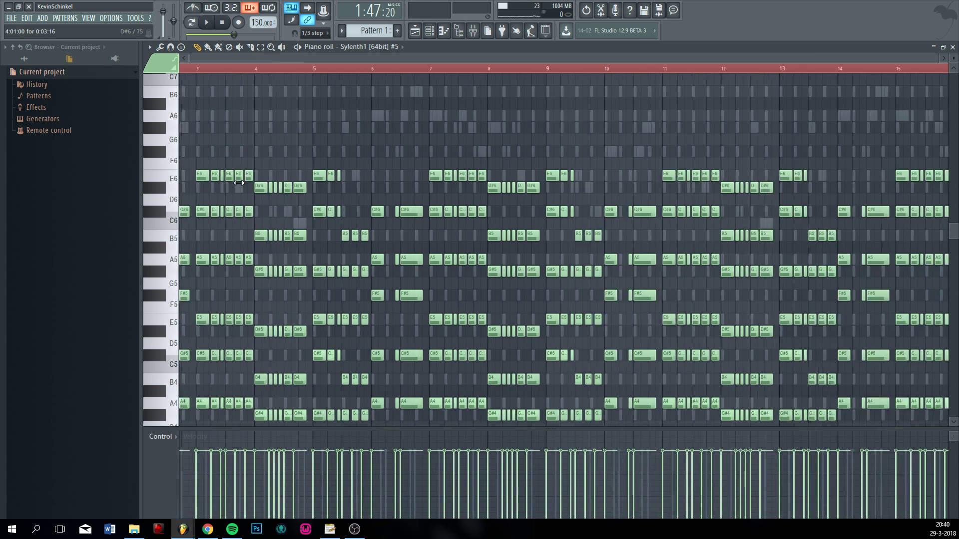
key(alt+Tab)
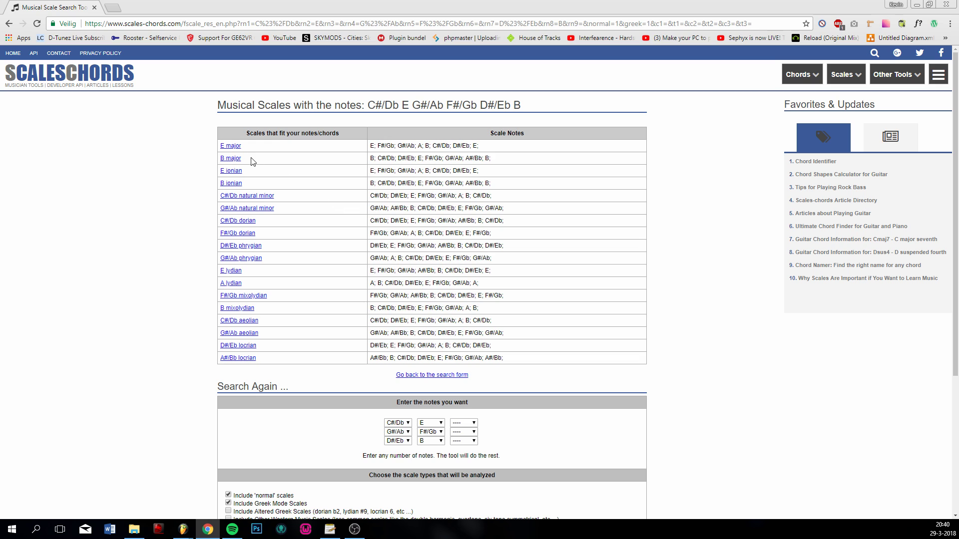
key(alt+Tab)
scroll(380, 251, up, 3)
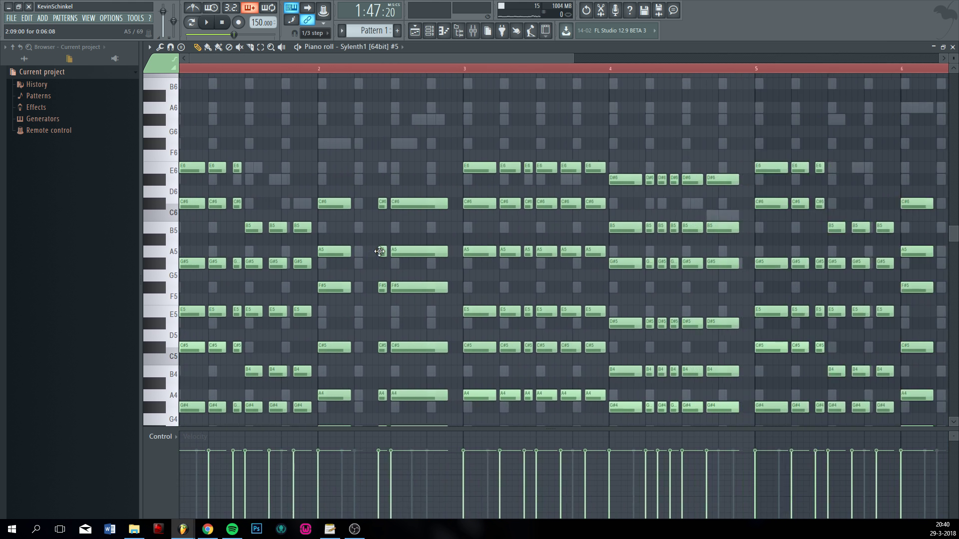
scroll(379, 251, down, 3)
key(F6)
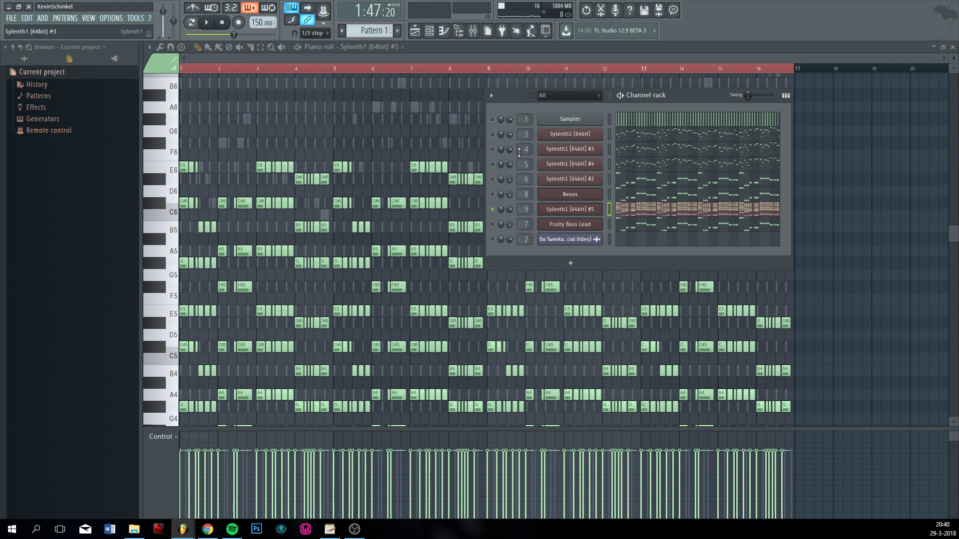
key(F6)
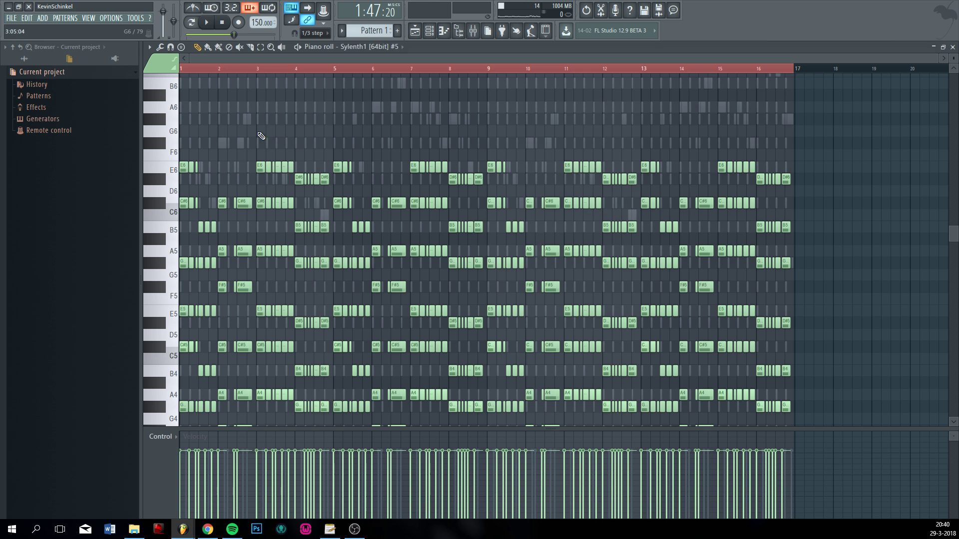
- Raise the B5 notes in bar 4 by a semitone to C6 and play the altered chord
scroll(211, 145, up, 3)
scroll(211, 144, up, 3)
key(space)
key(space)
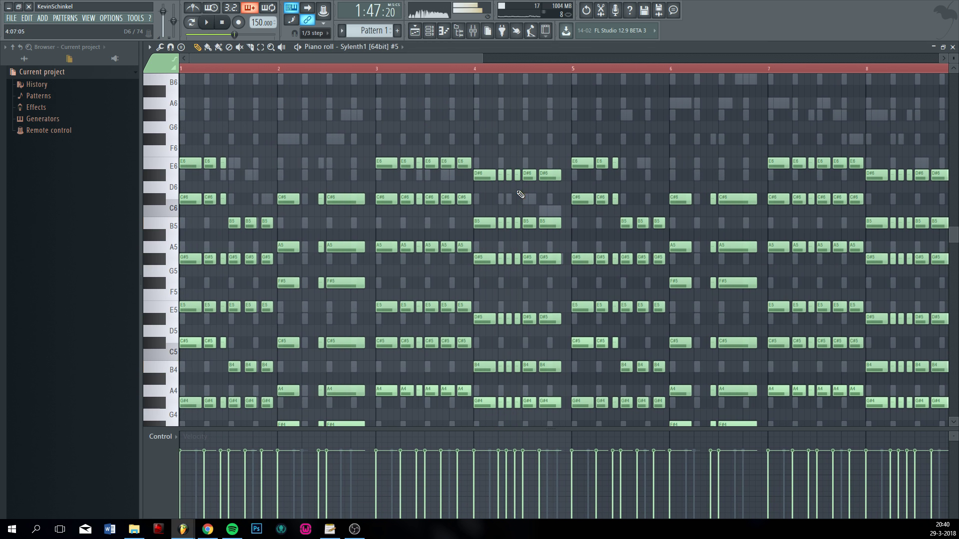
scroll(531, 213, up, 3)
drag(438, 206, 557, 229)
scroll(522, 230, up, 3)
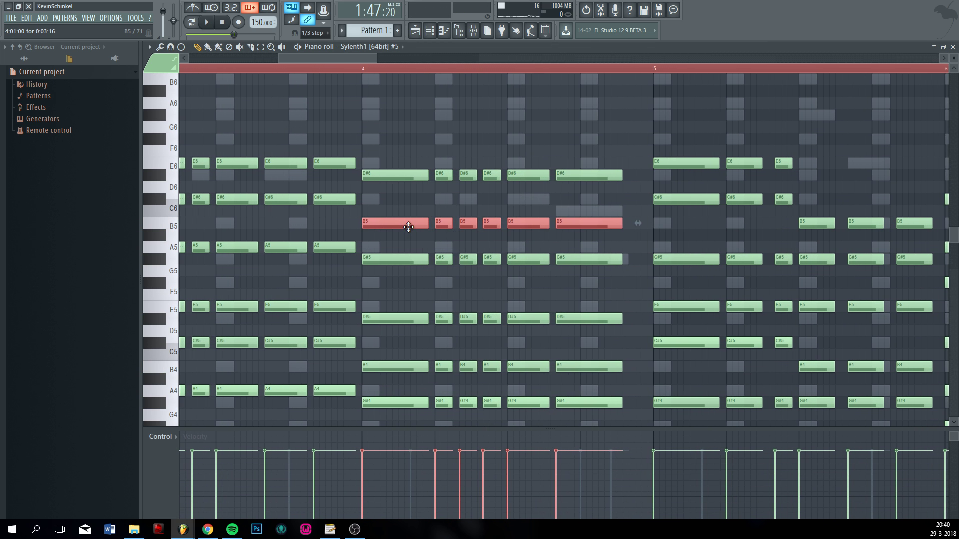
drag(406, 223, 406, 210)
key(space)
key(space)
- Raise the B4 notes in bar 4 to C5 and play the changed chord, followed by the opening bars
drag(358, 368, 600, 353)
key(space)
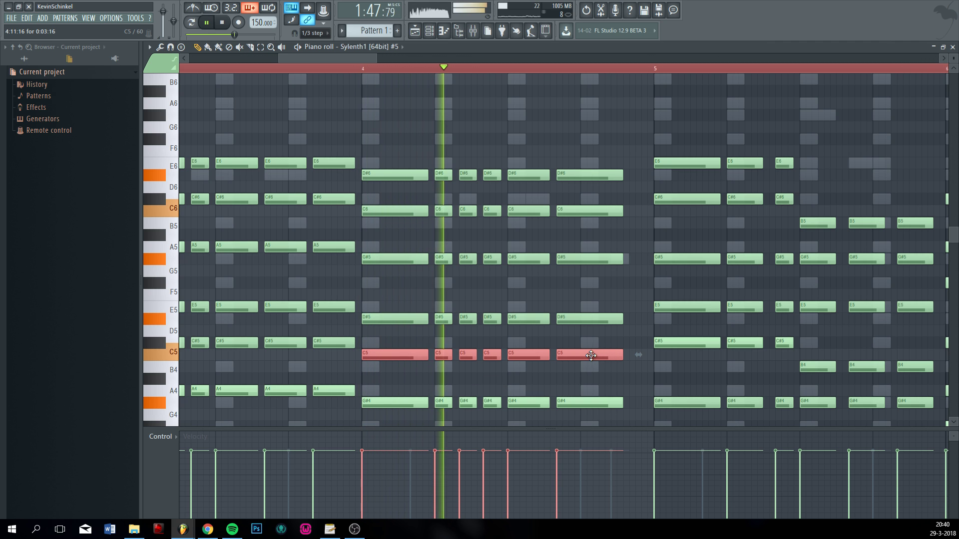
scroll(462, 313, down, 2)
scroll(462, 313, down, 2)
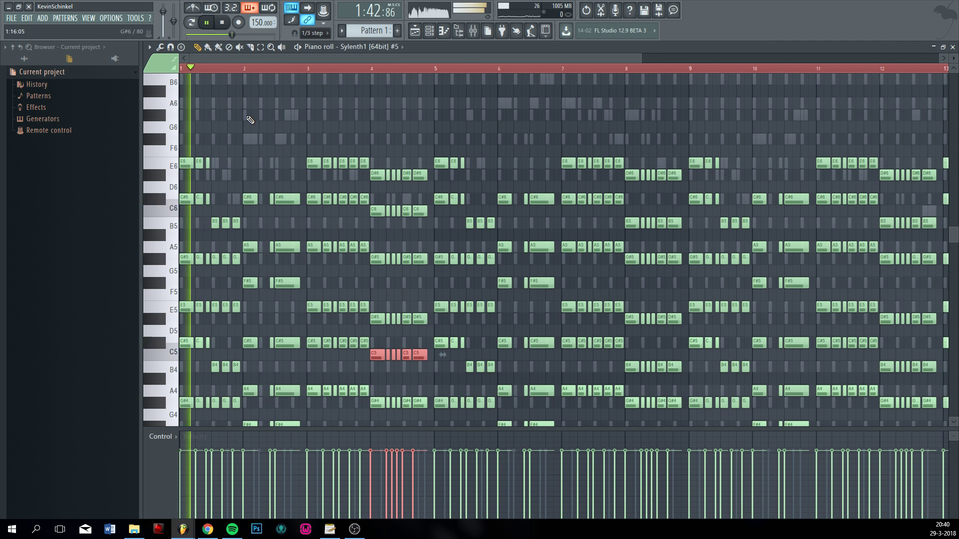
scroll(293, 137, up, 2)
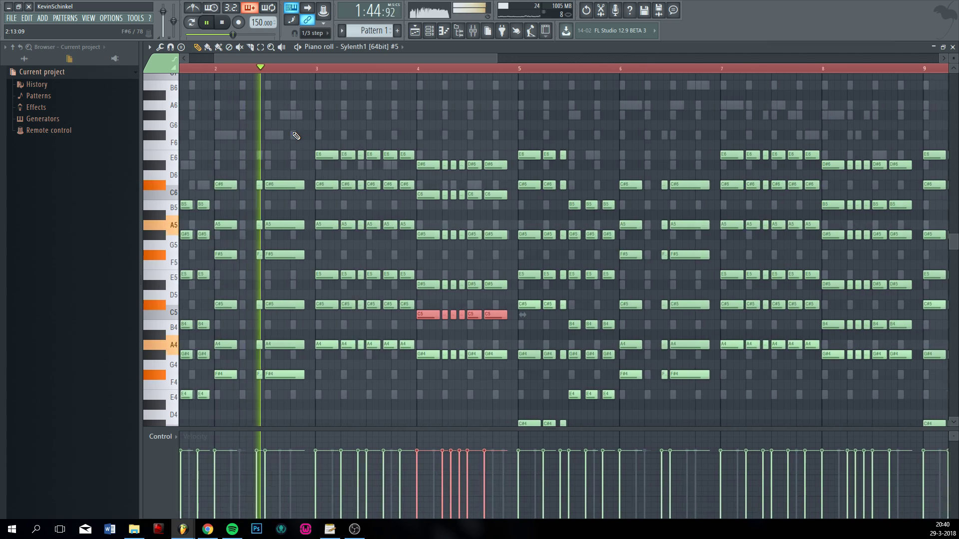
key(space)
- Transpose all the chord notes up one octave and play them from the beginning
key(ctrl+a)
key(ctrl+Up)
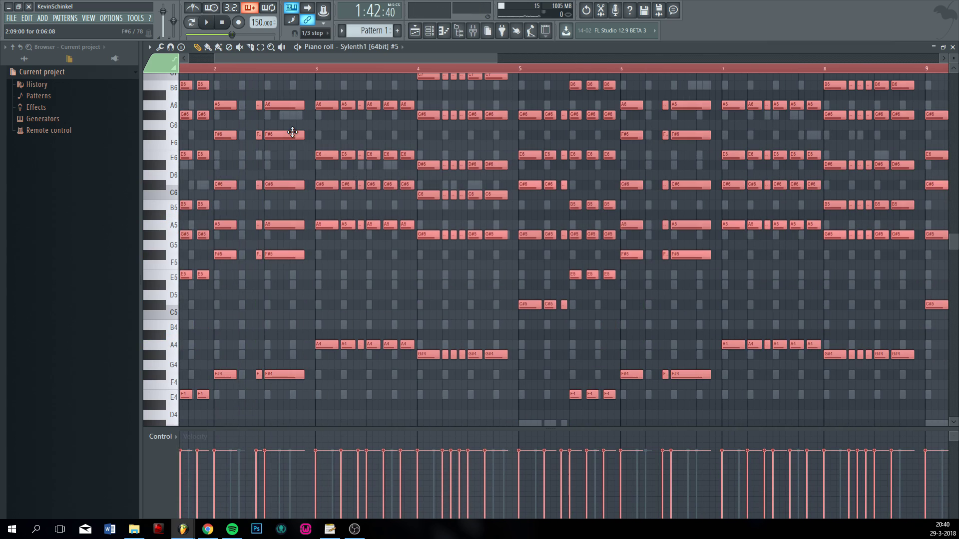
key(space)
scroll(332, 254, down, 3)
scroll(330, 252, down, 3)
scroll(299, 270, up, 4)
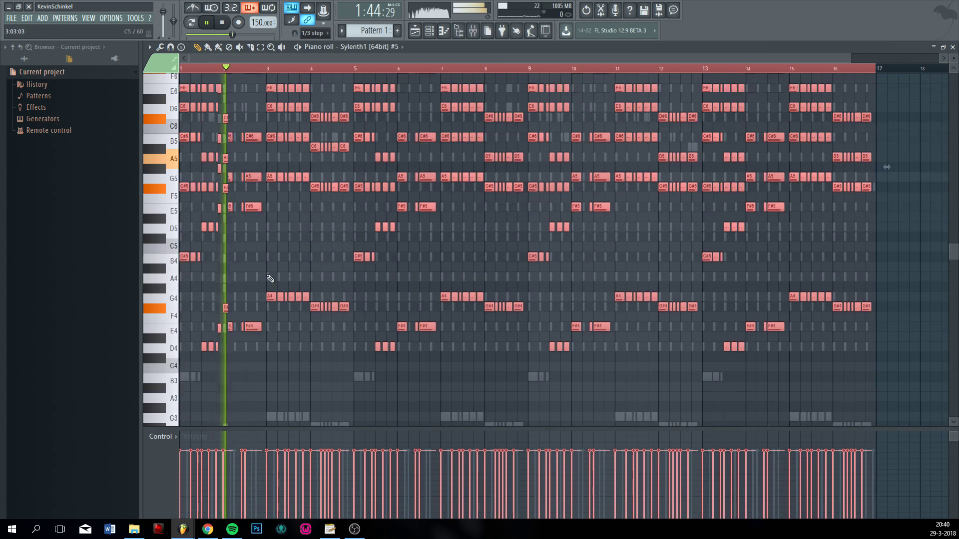
scroll(320, 289, up, 2)
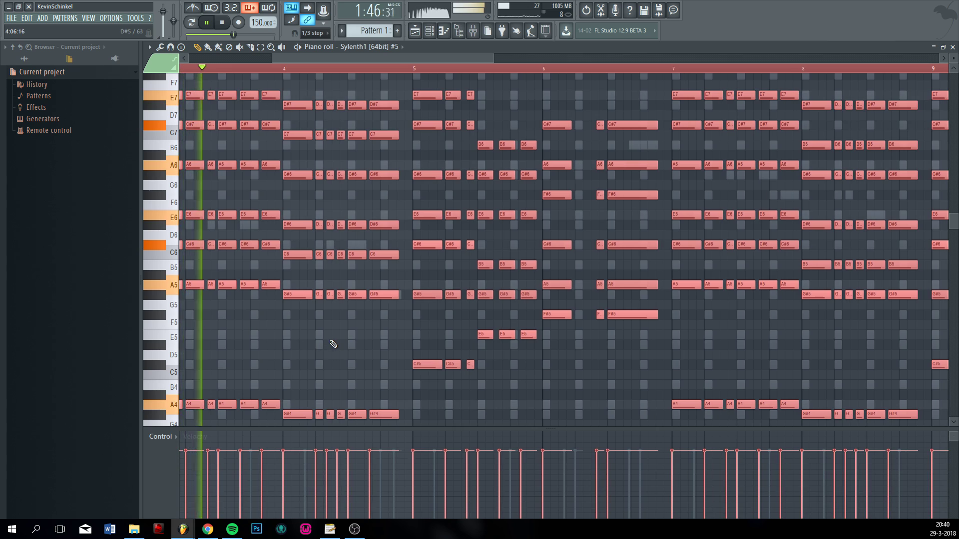
- Raise the B6 and B5 chord notes in bar 8 by one semitone to C7 and C6
scroll(340, 342, down, 4)
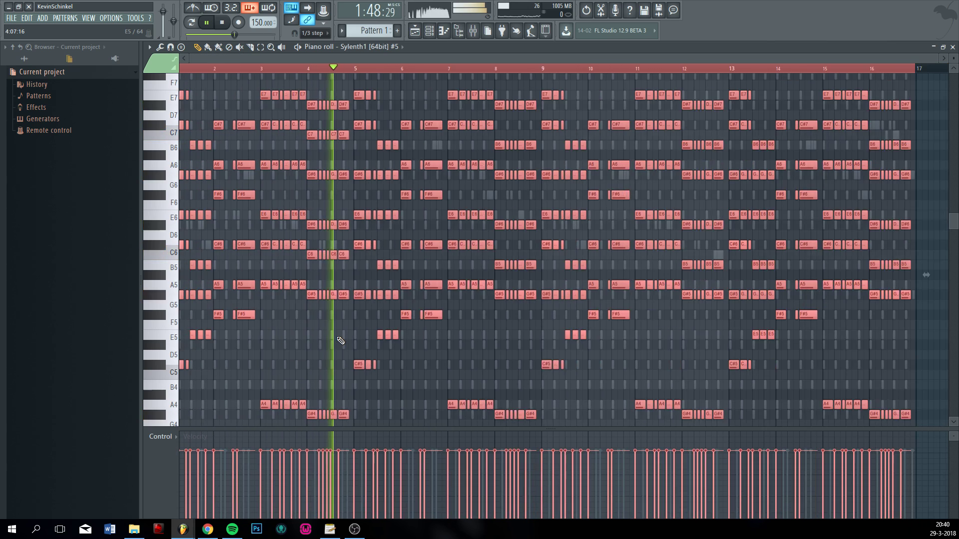
key(ctrl+d)
scroll(417, 164, up, 4)
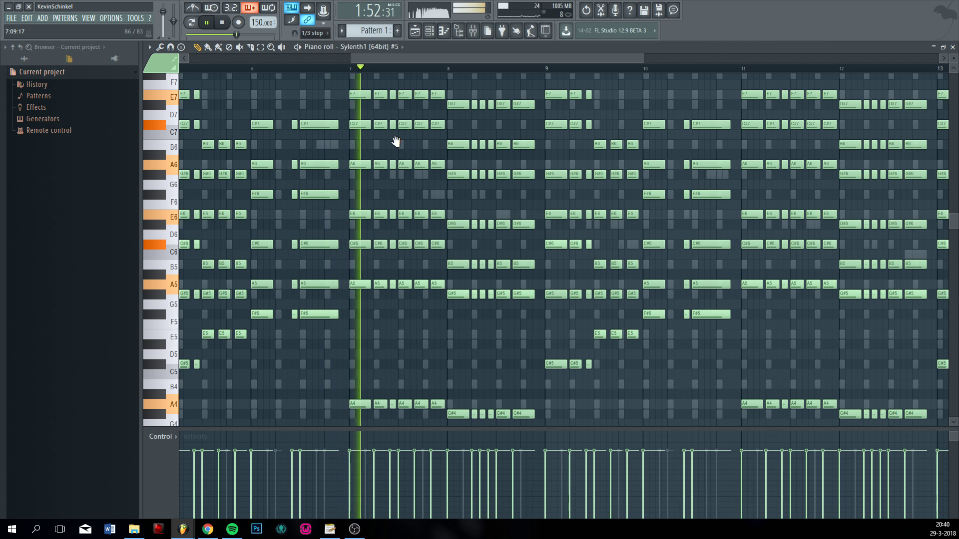
drag(409, 143, 439, 158)
right_click(402, 165)
key(space)
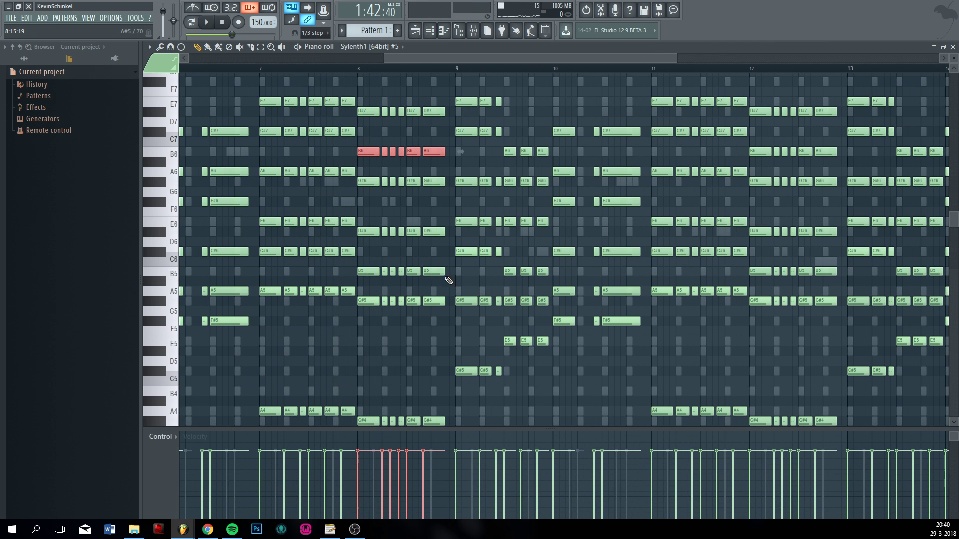
key(shift+Up)
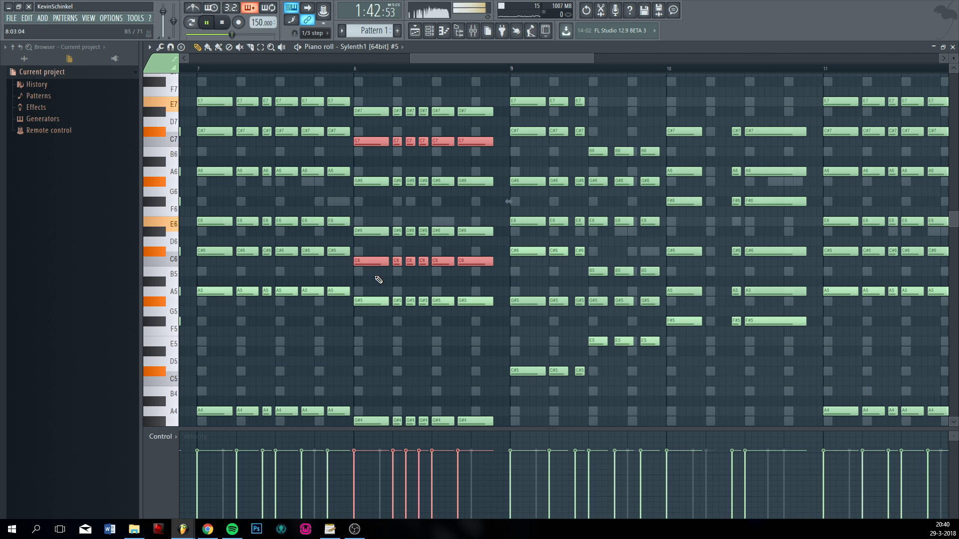
- Play back the chords around bar 8 and clear the note selection
click(365, 69)
key(space)
key(space)
scroll(465, 135, up, 2)
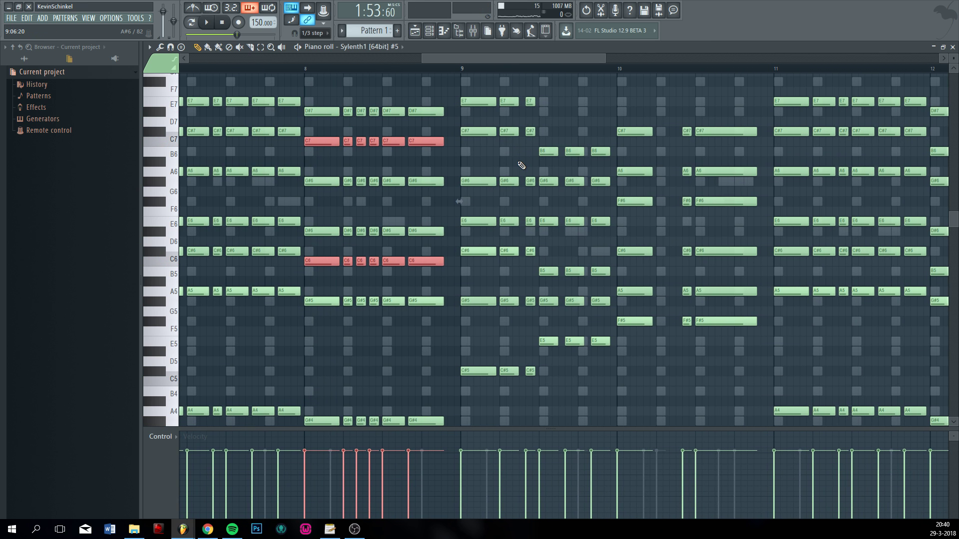
scroll(565, 203, down, 5)
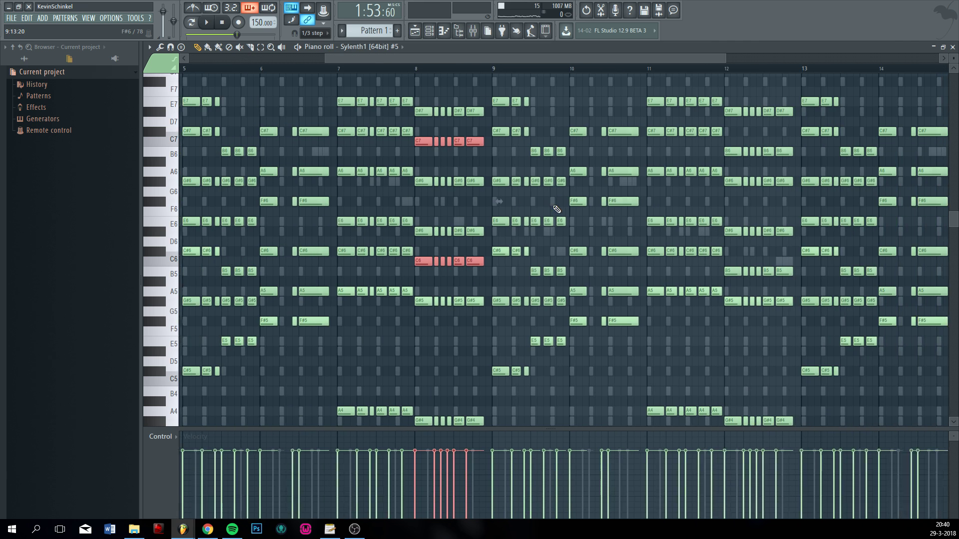
scroll(545, 210, up, 4)
ctrl+click(581, 162)
scroll(584, 160, down, 3)
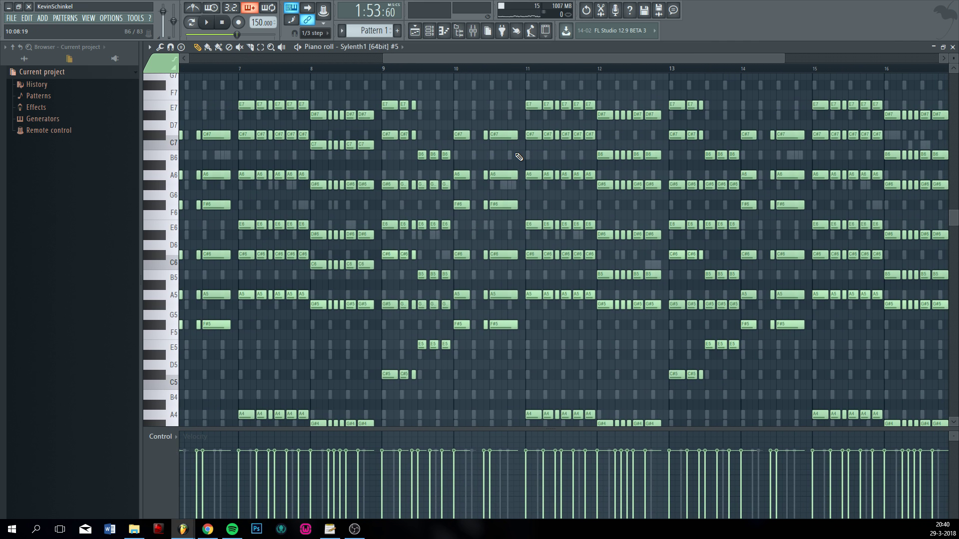
key(space)
scroll(454, 112, up, 3)
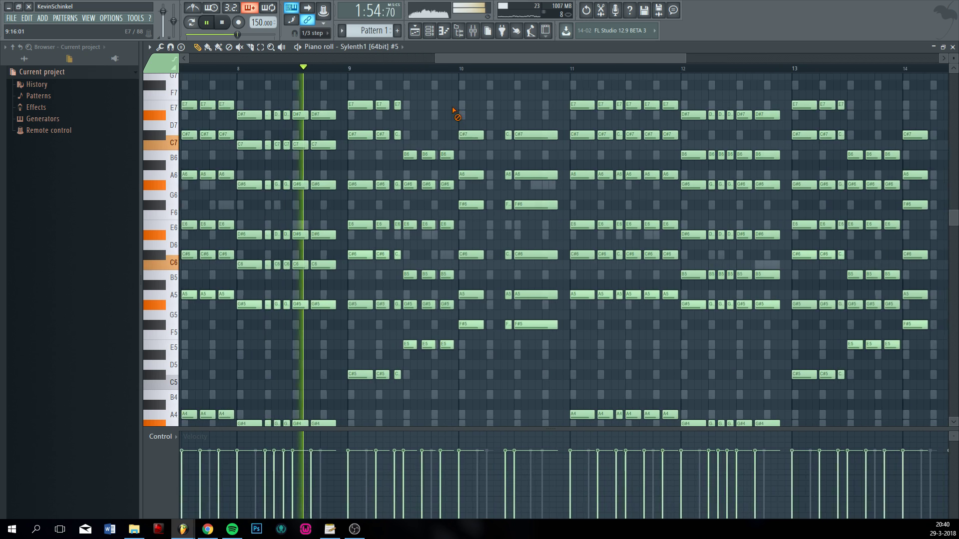
- Raise the B6 and B5 chord notes in bar 12 by one semitone to C7 and C6
drag(466, 114, 284, 109)
scroll(394, 113, down, 3)
scroll(492, 167, up, 2)
drag(467, 158, 567, 182)
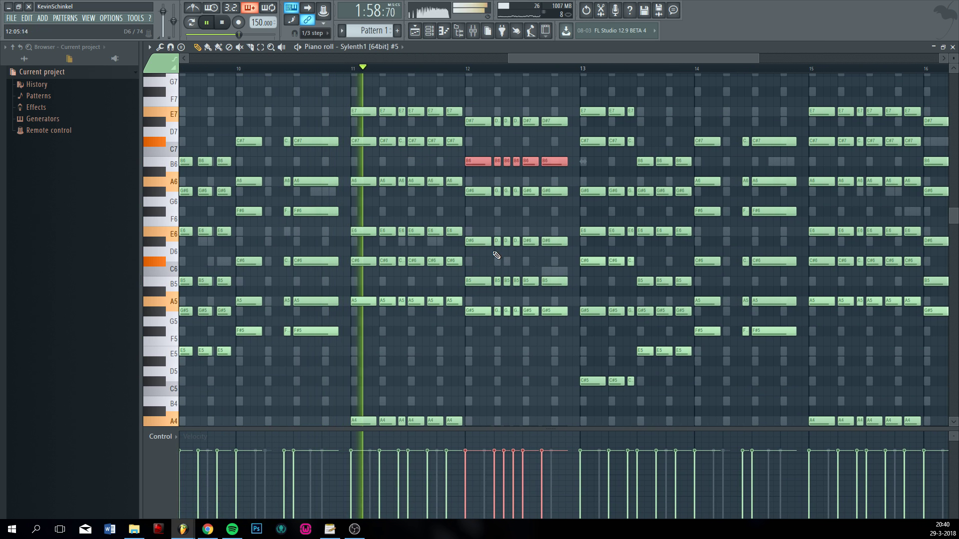
drag(467, 278, 570, 295)
key(Up)
scroll(677, 373, down, 2)
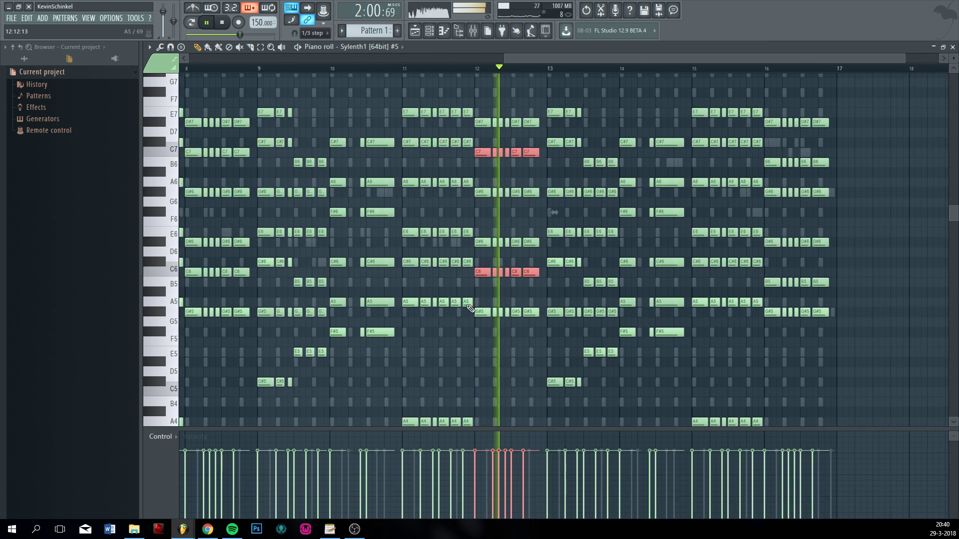
- Raise the B6 and B5 chord notes in bar 16 by one semitone to C7 and C6, and stop playback
ctrl+click(678, 374)
scroll(735, 255, up, 2)
mouse_move(621, 167)
mouse_down()
mouse_move(638, 184)
mouse_move(746, 173)
mouse_move(628, 164)
mouse_up()
ctrl+click(761, 273)
drag(747, 285, 624, 300)
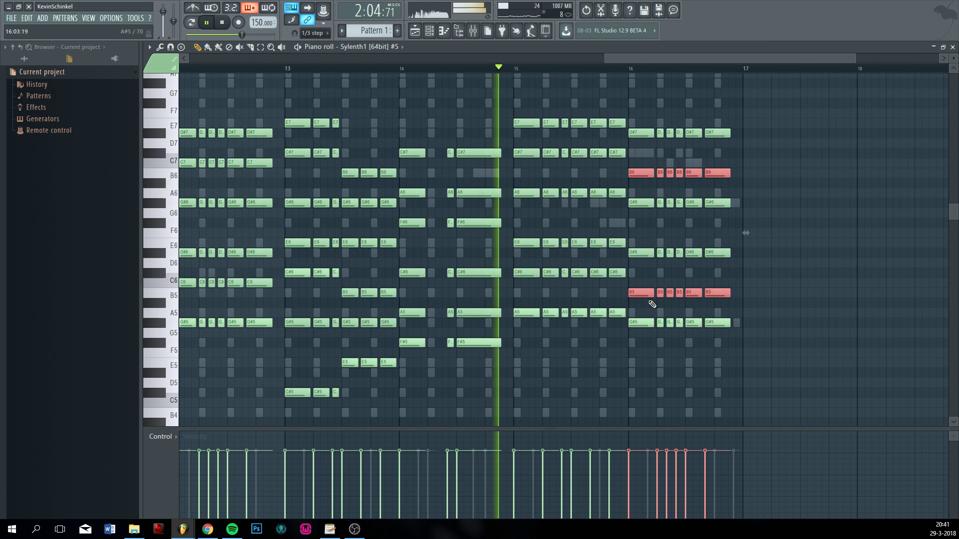
scroll(645, 295, up, 1)
key(Up)
scroll(791, 302, down, 3)
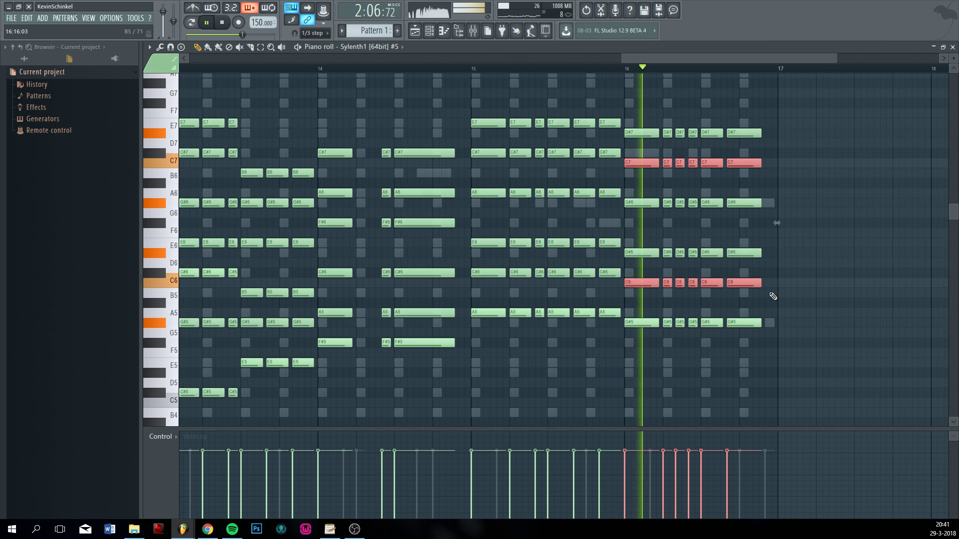
scroll(791, 302, down, 2)
key(space)
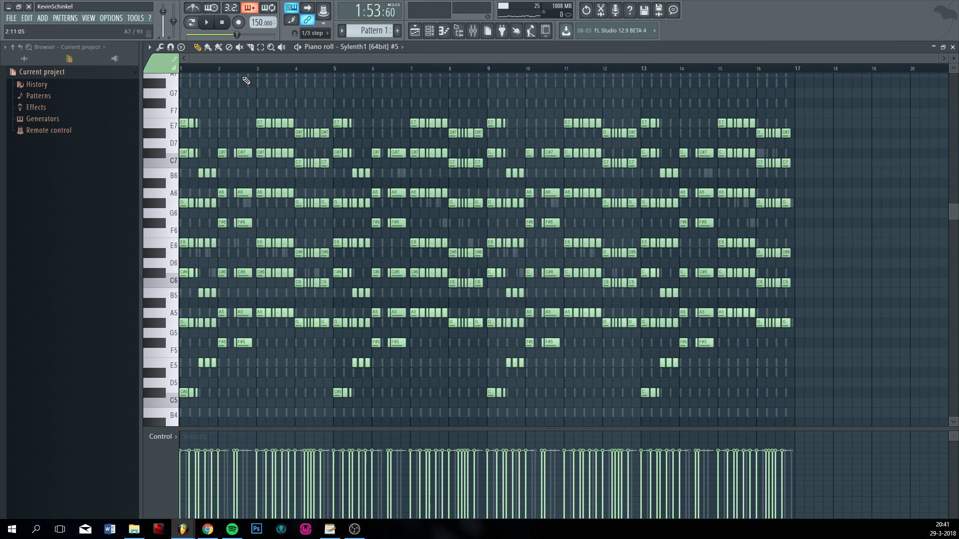
- Clone the Sylenth1 [64bit] #5 channel and copy its chord notes into the clone
click(429, 31)
right_click(584, 213)
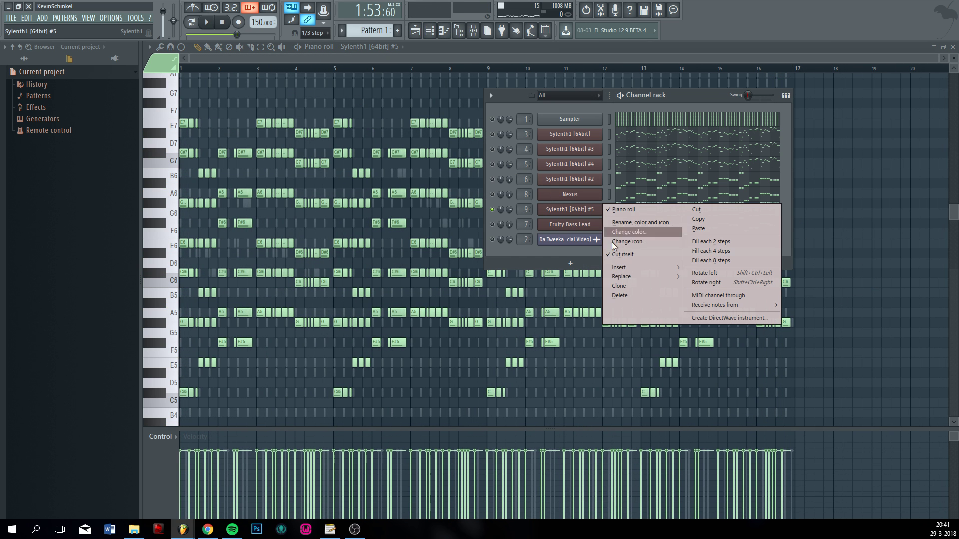
click(656, 286)
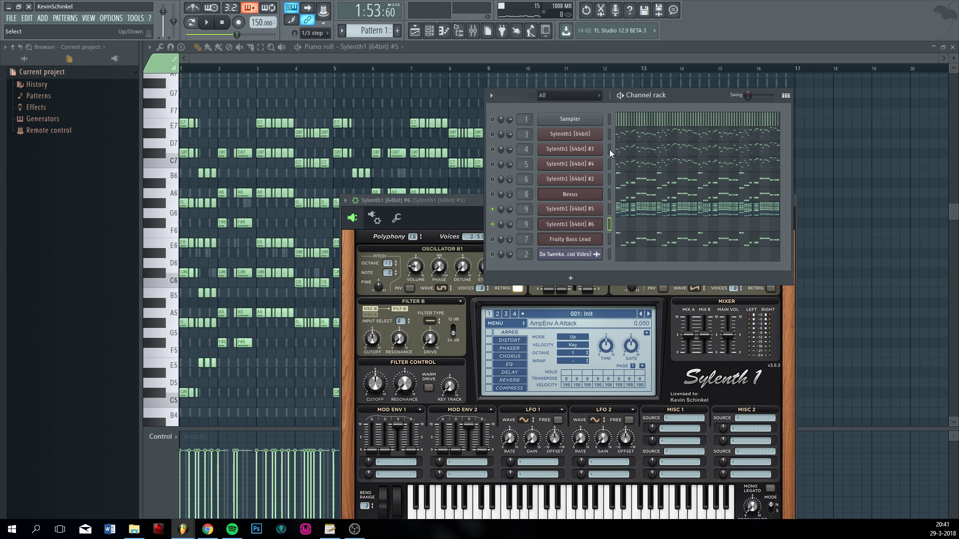
click(610, 211)
key(ctrl+c)
click(610, 224)
key(ctrl+v)
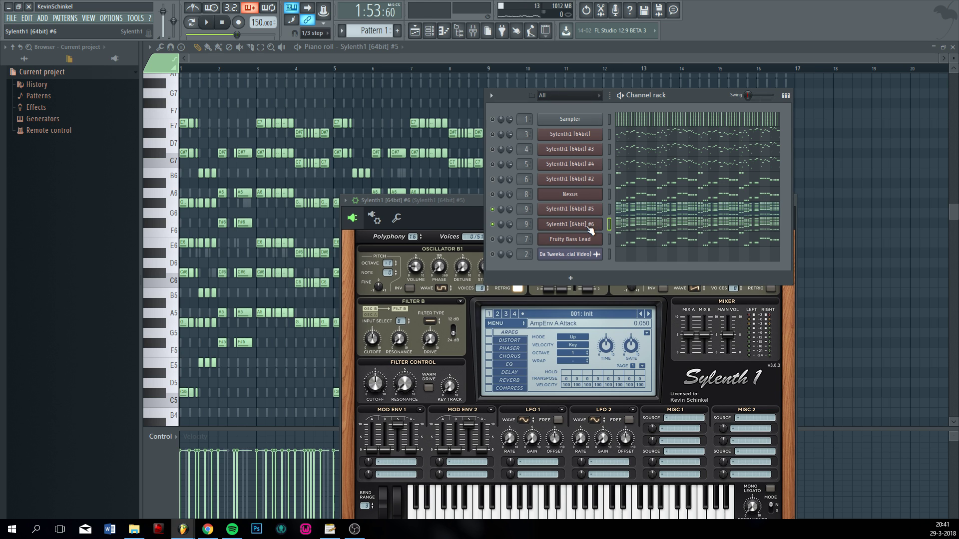
- Load the "chords 2 (2)" preset into the cloned Sylenth1 channel and move its window below the channel rack
click(587, 226)
click(346, 201)
mouse_move(363, 230)
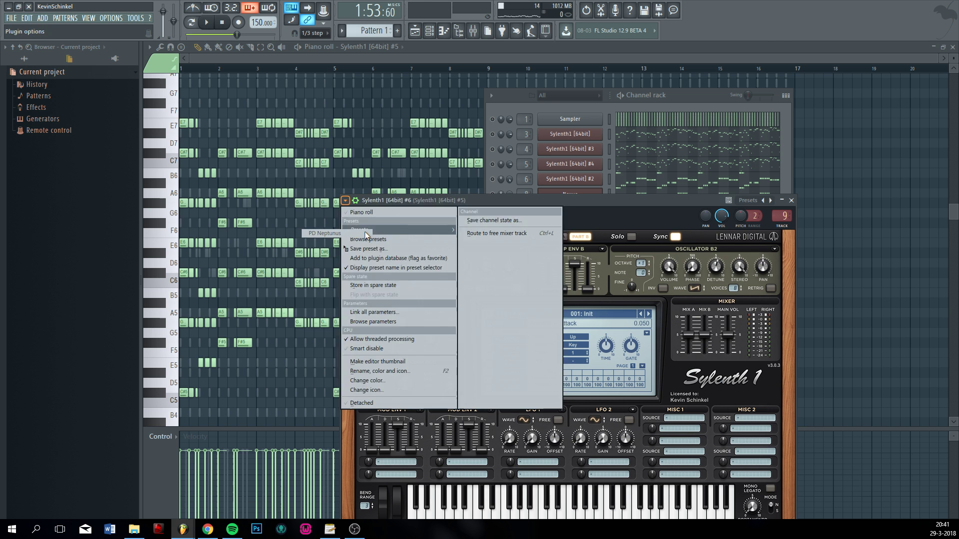
click(333, 233)
click(345, 201)
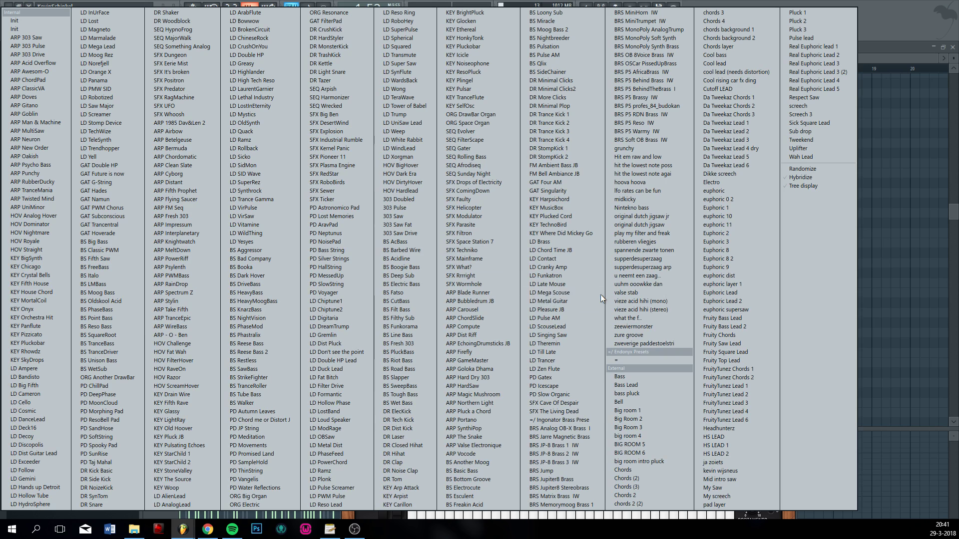
click(644, 501)
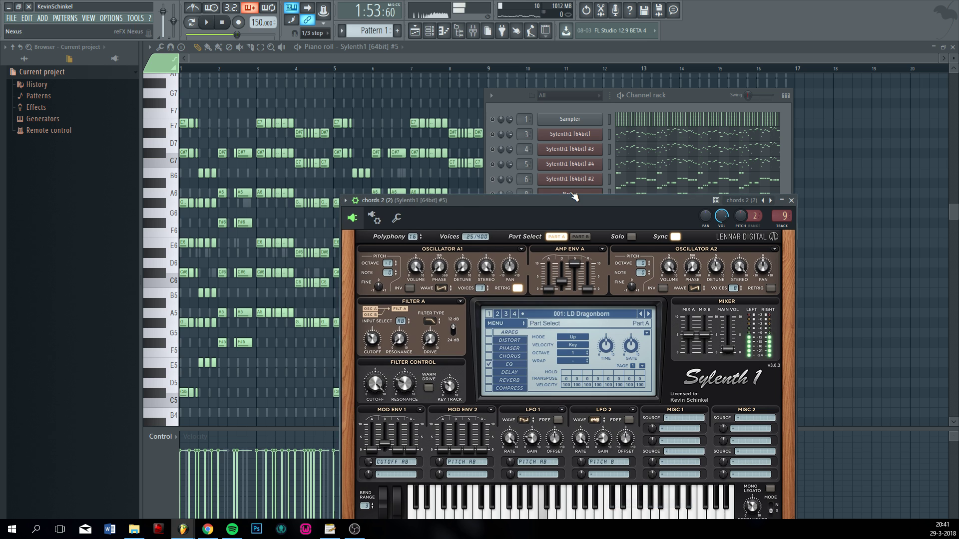
drag(574, 201, 612, 353)
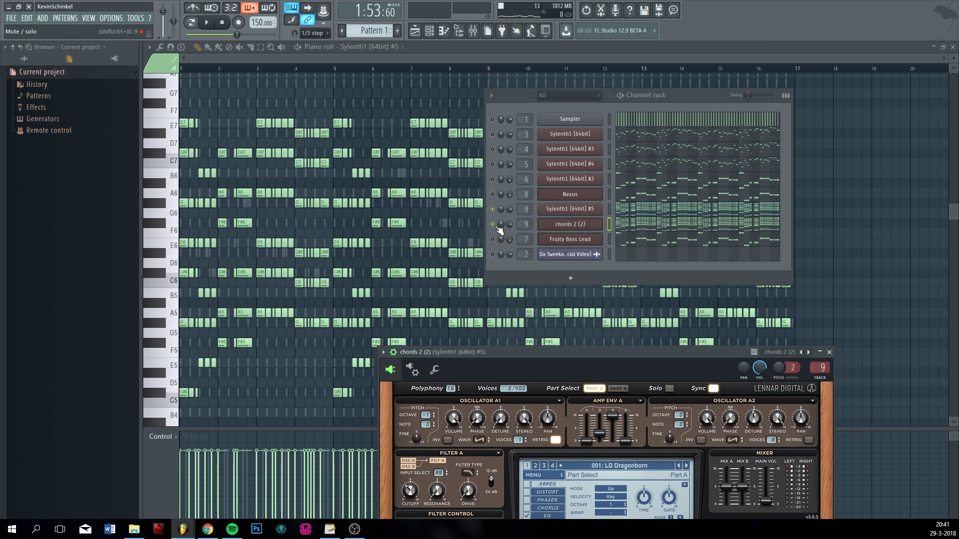
- Audition the chords 2 (2) channel with Sylenth1 [64bit] #5 muted and route it to a free mixer track
key(space)
key(space)
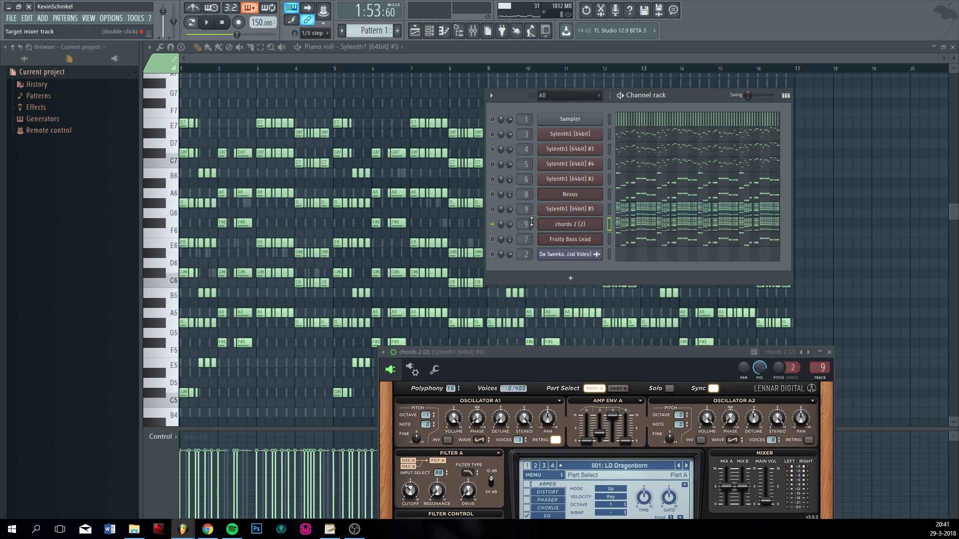
click(557, 229)
click(558, 228)
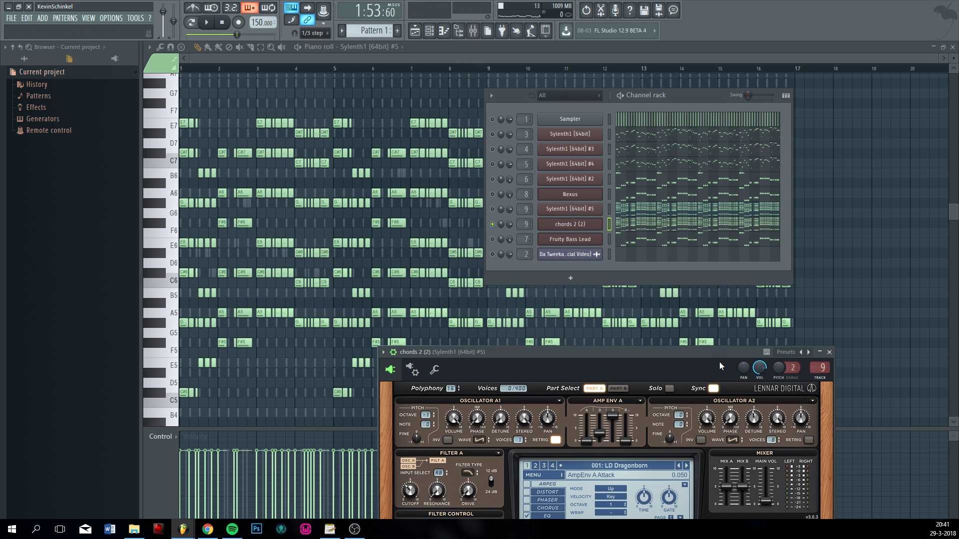
key(ctrl+l)
- Unmute the Sylenth1 [64bit] #5 channel and play it together with chords 2 (2)
key(space)
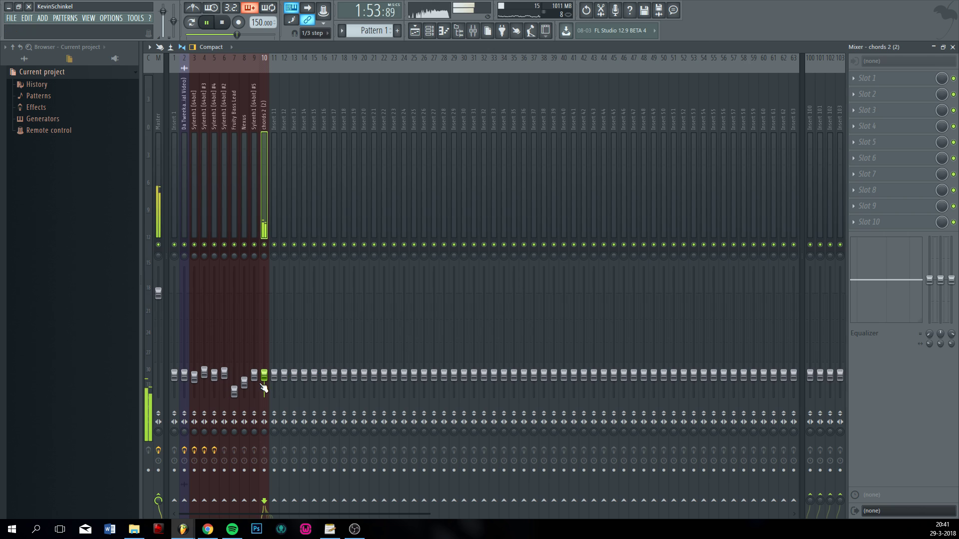
click(430, 31)
key(space)
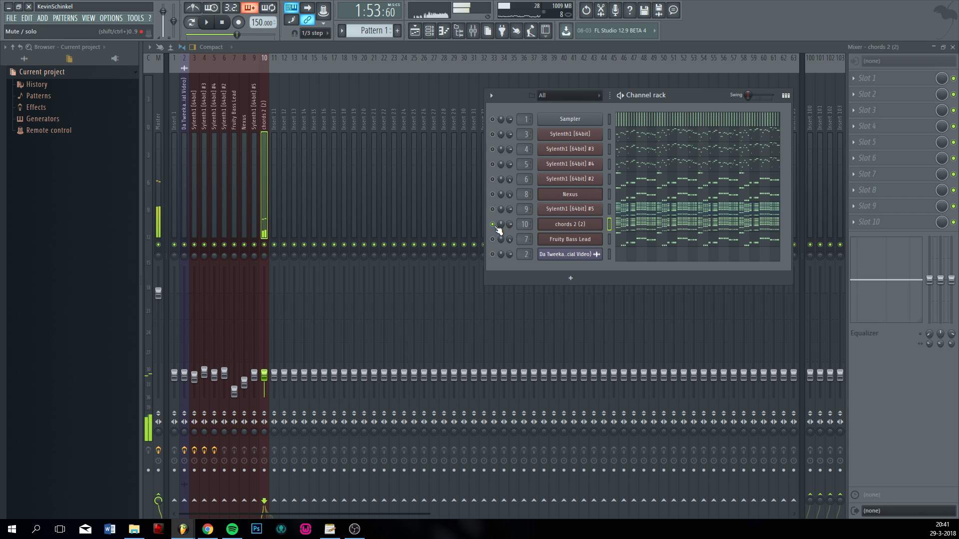
click(493, 224)
key(space)
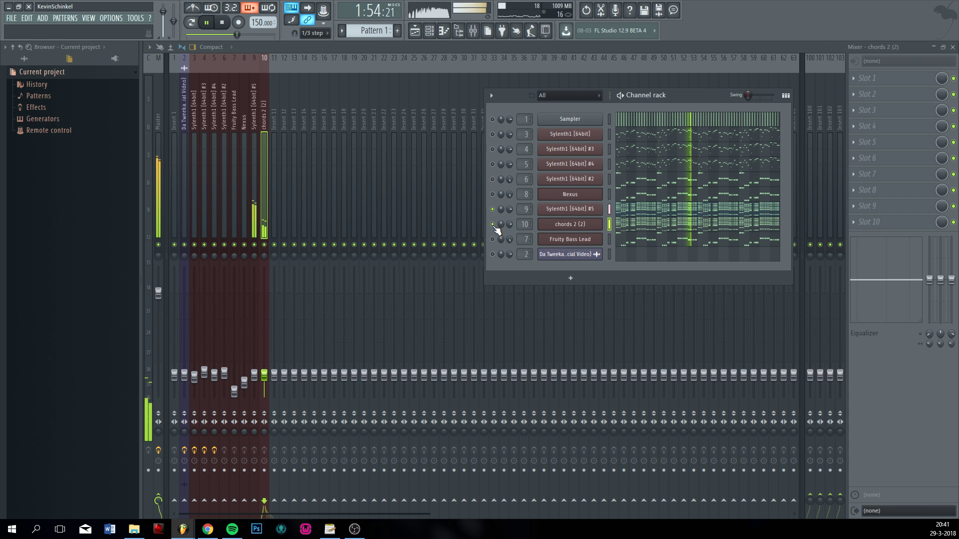
- Raise the chords 2 (2) mixer volume slightly and lower the Sylenth1 [64bit] #5 volume while both play
drag(265, 386, 252, 293)
drag(272, 347, 264, 374)
ctrl+shift+click(255, 231)
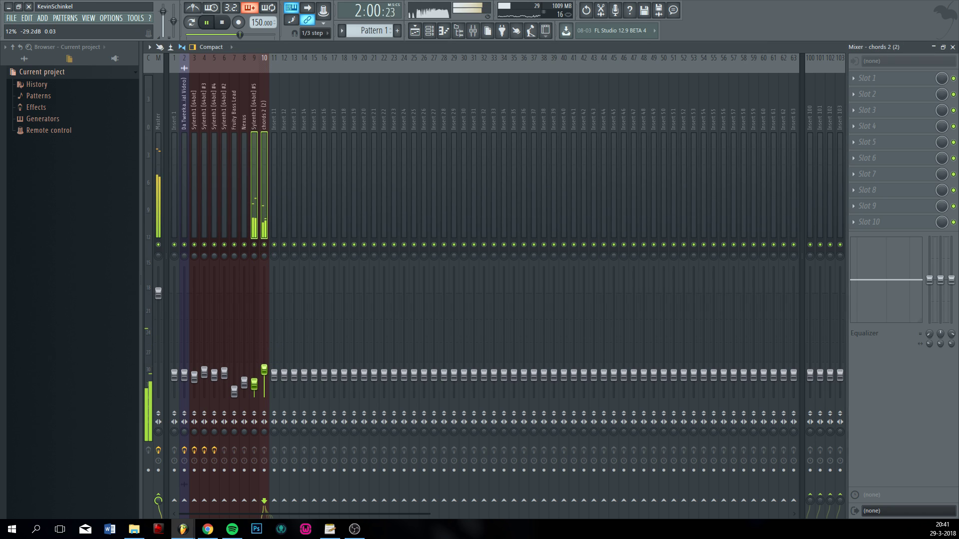
key(space)
- Unmute all channels and play the arrangement in the playlist from bar 65
click(429, 30)
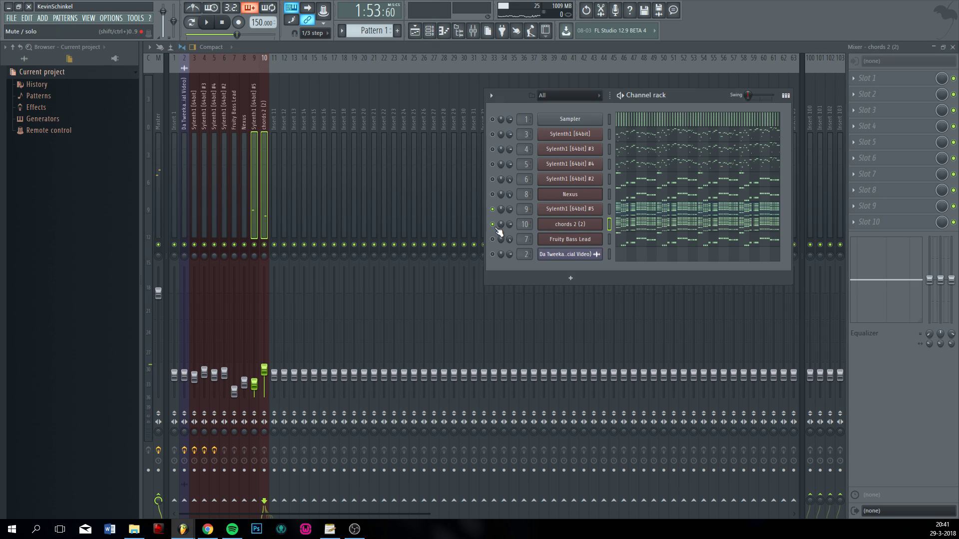
right_click(497, 224)
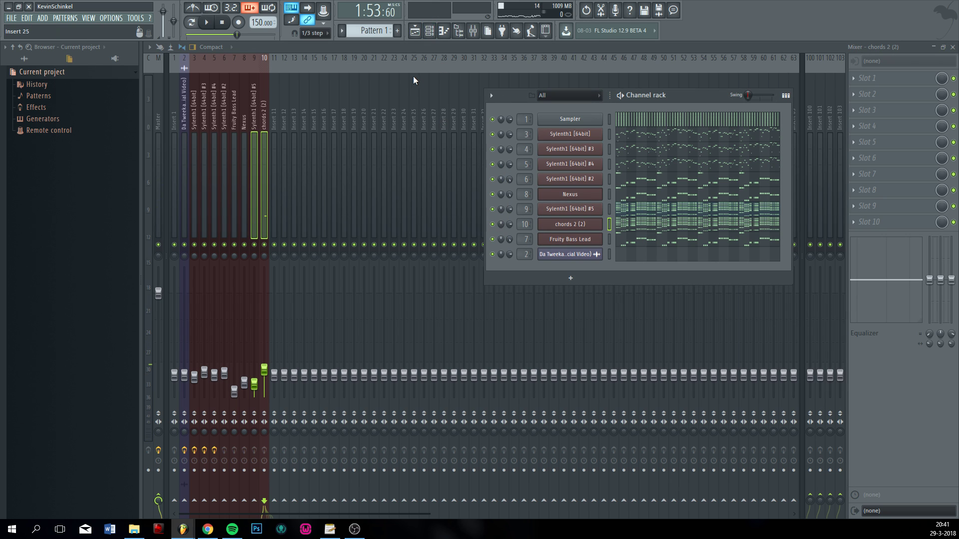
click(415, 31)
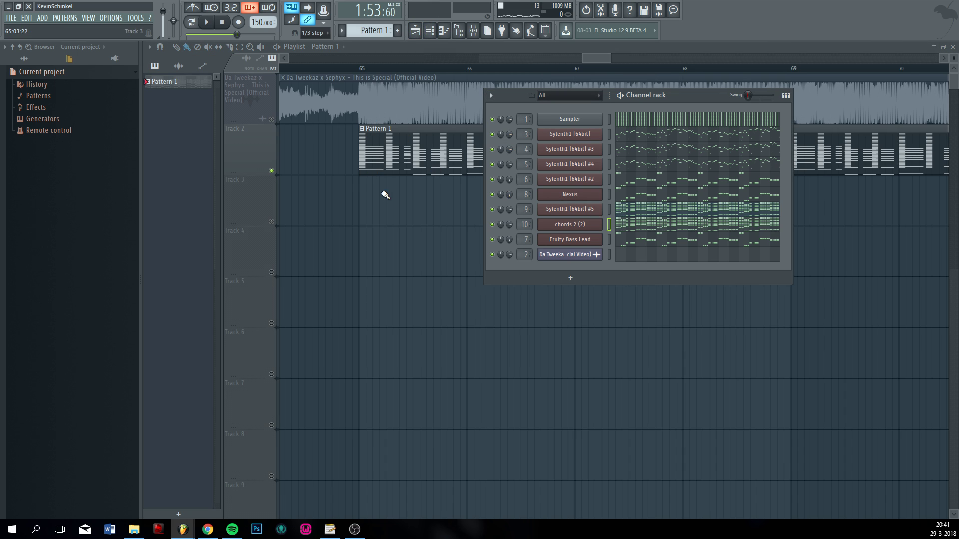
right_click(385, 195)
click(363, 69)
key(space)
scroll(424, 209, down, 2)
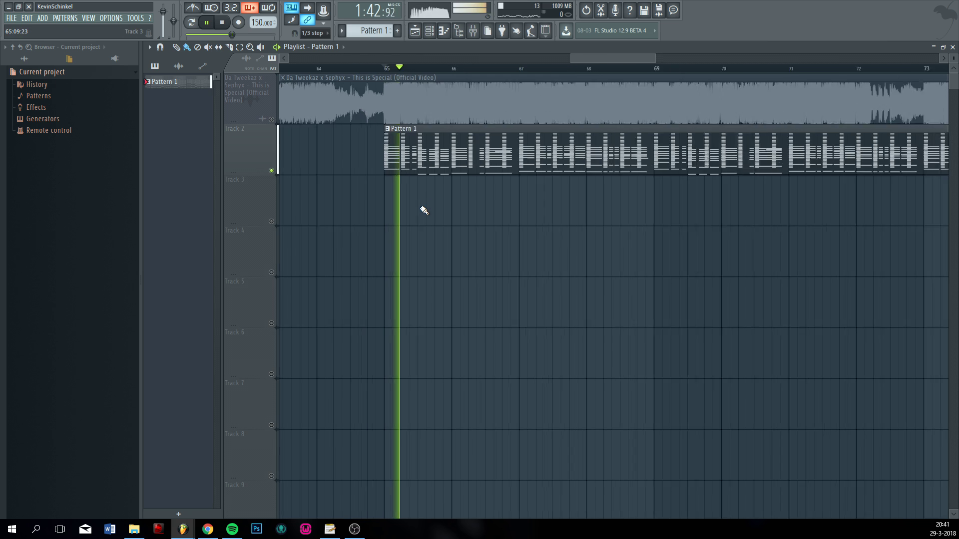
scroll(503, 235, down, 5)
scroll(470, 220, up, 5)
drag(418, 178, 564, 168)
- Check the levels of the full mix and select the Sylenth1 [64bit] #5 and chords 2 (2) mixer tracks together
click(473, 31)
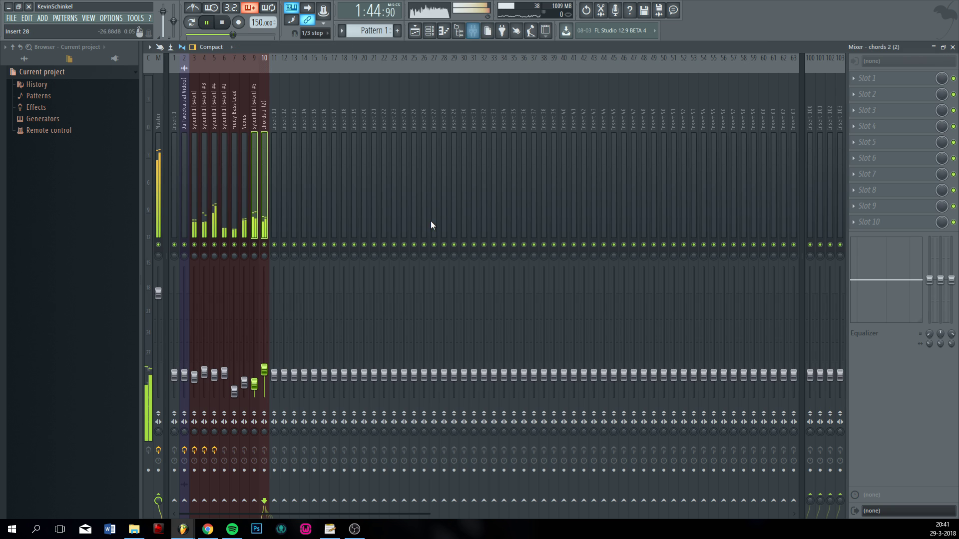
click(265, 222)
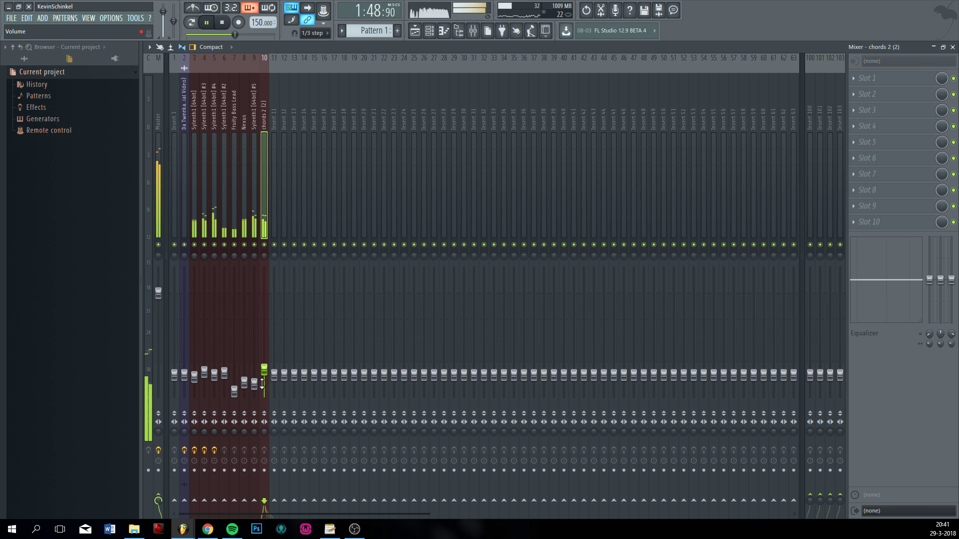
ctrl+click(254, 223)
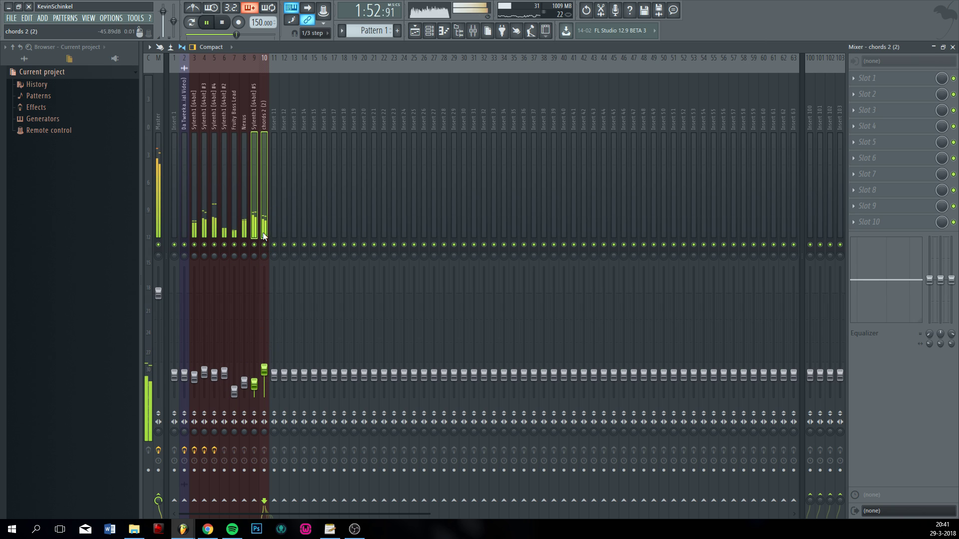
key(F6)
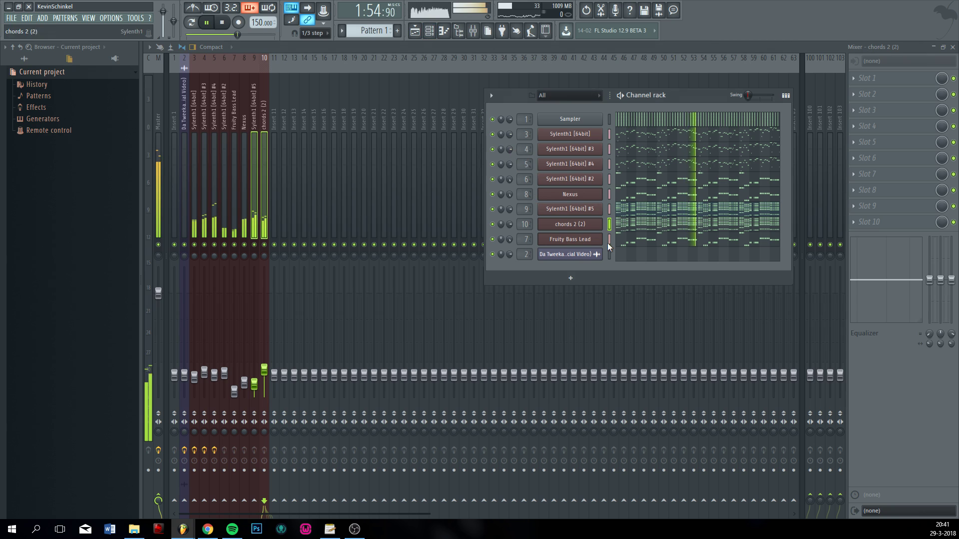
key(space)
key(F6)
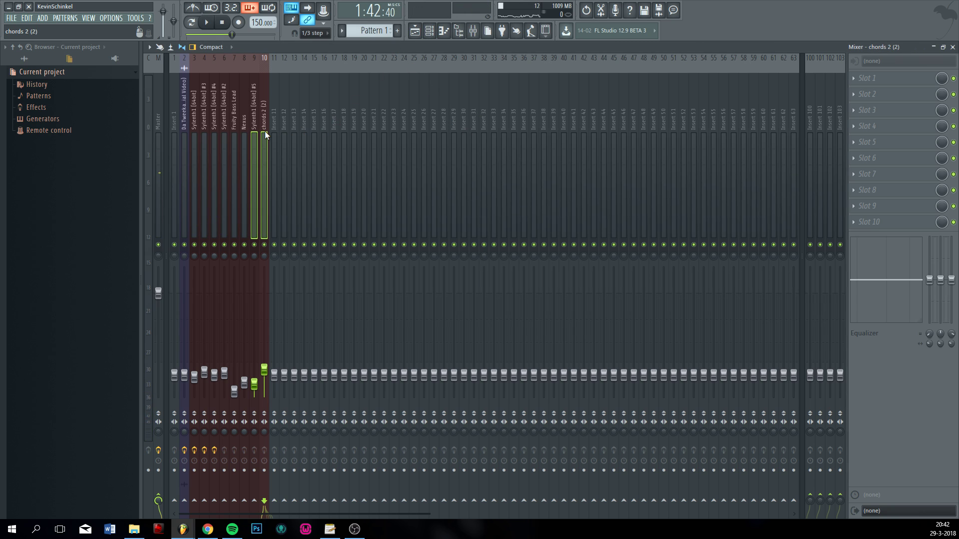
- Route the mixer tracks from Sylenth1 [64bit] through Fruity Bass Lead only to Insert 11 and reset Insert 11's volume
key(F6)
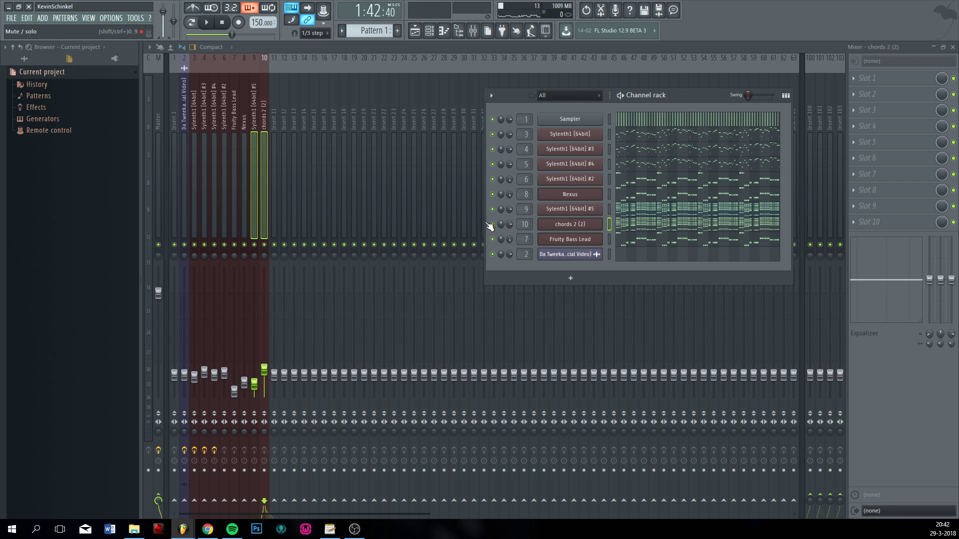
click(256, 147)
click(192, 147)
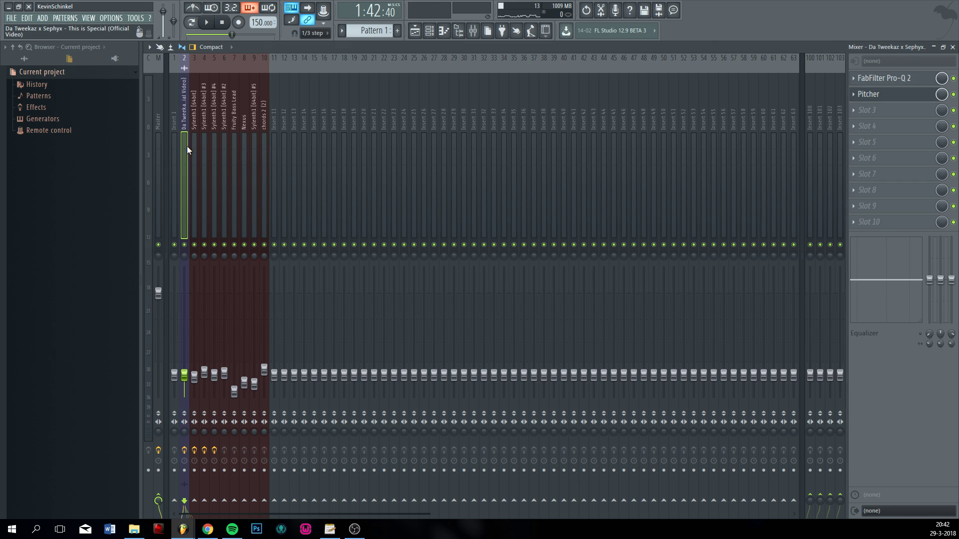
ctrl+click(205, 146)
drag(206, 145, 231, 151)
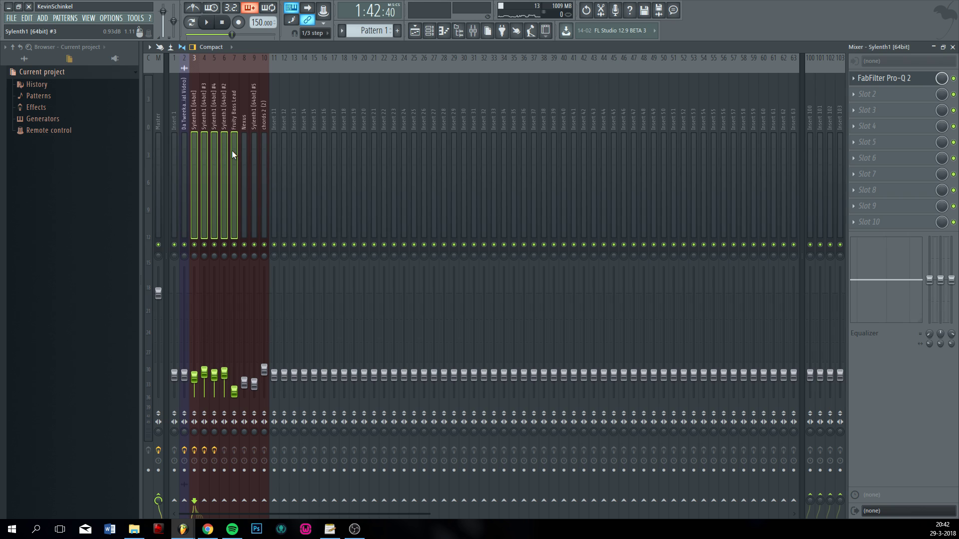
right_click(275, 501)
click(291, 480)
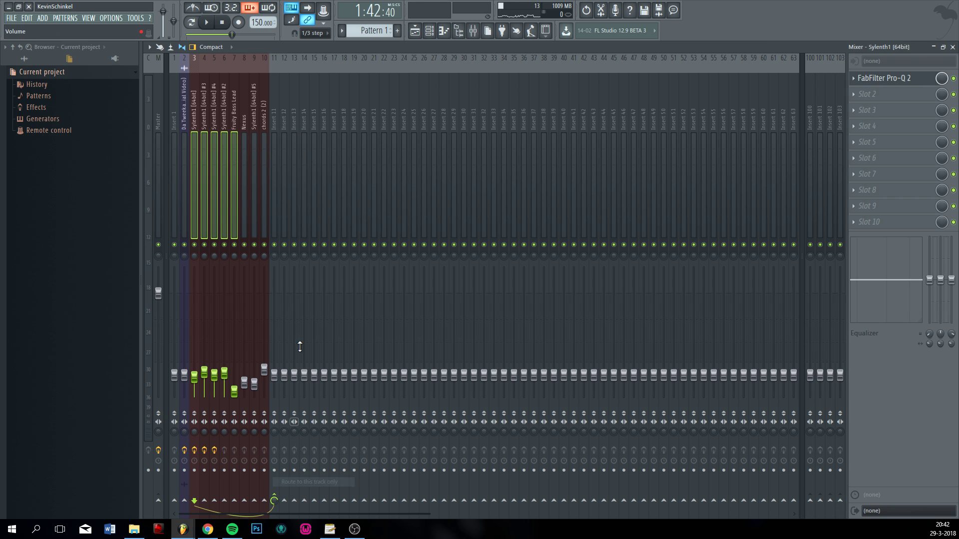
right_click(275, 376)
click(281, 374)
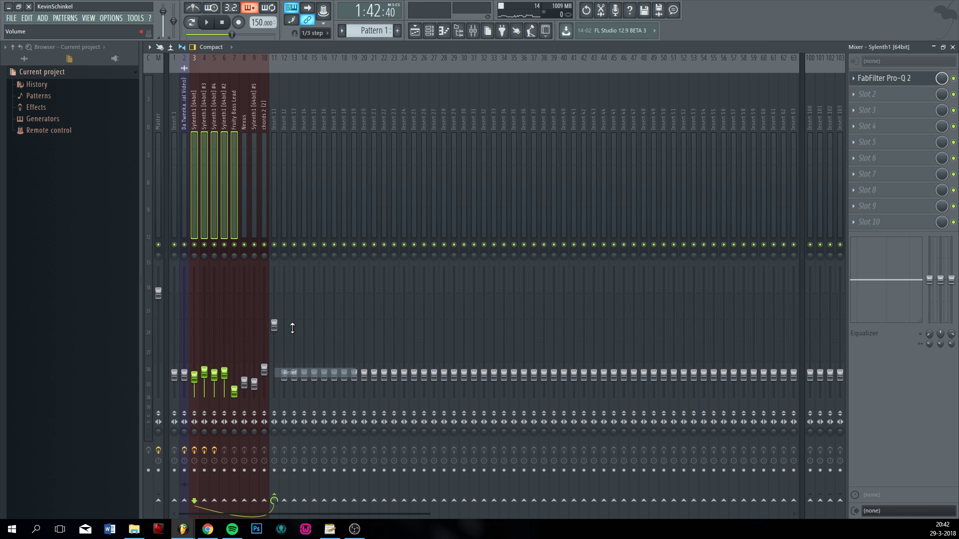
- Rename mixer track Insert 11 to "Lead Bus" and give it a blue colour
click(274, 167)
right_click(277, 86)
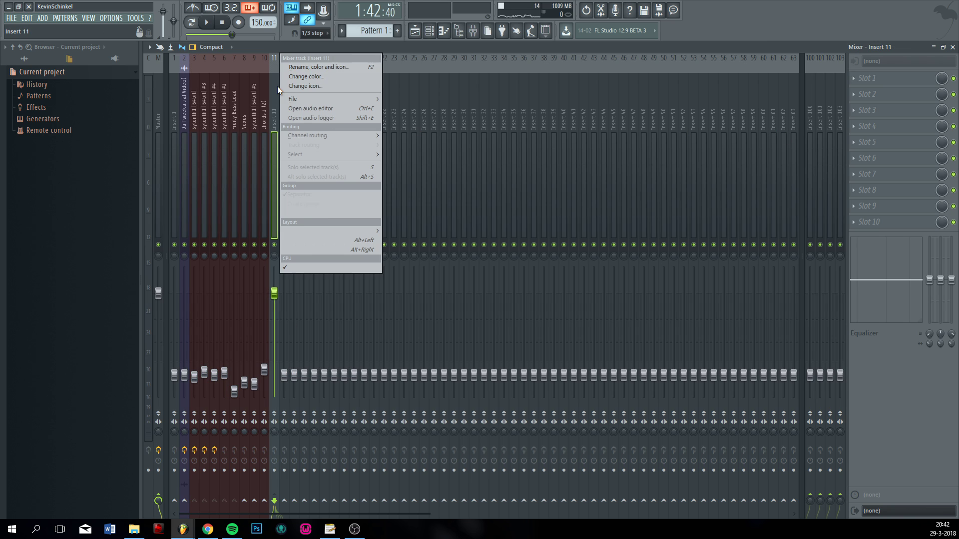
click(309, 68)
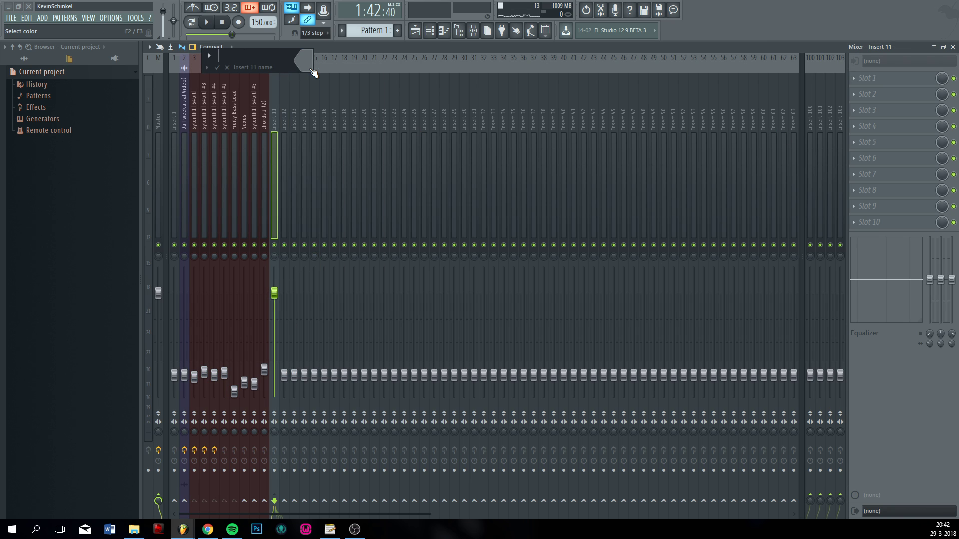
text(Lead Bus)
click(313, 73)
click(383, 99)
key(Return)
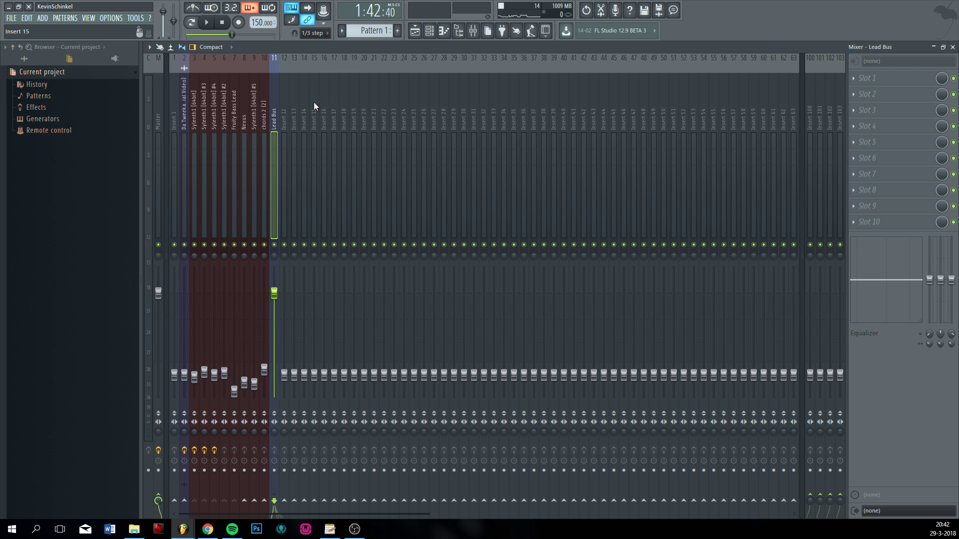
- Mute the Sylenth1 #2, Fruity Bass Lead, Nexus, Sylenth1 #5 and chords 2 (2) mixer tracks while playing the lead
key(space)
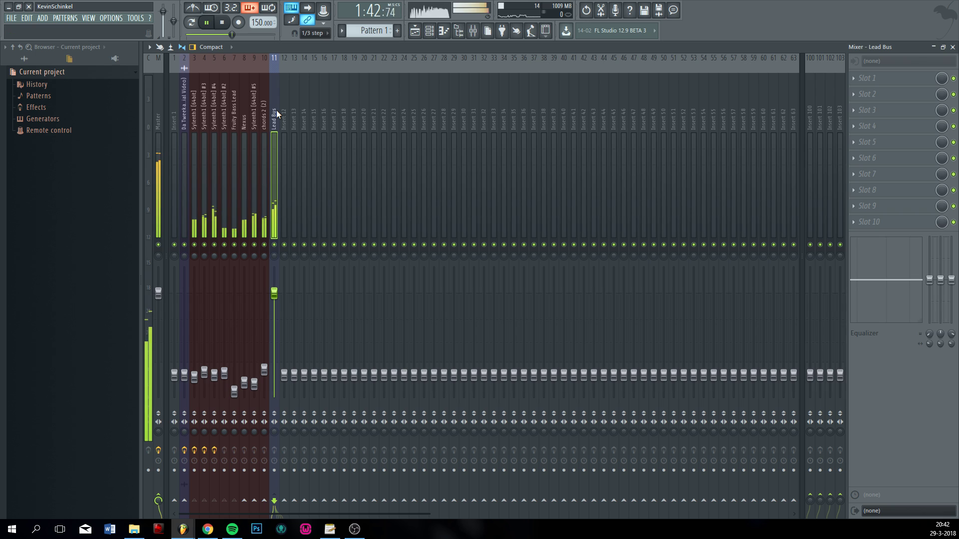
click(254, 244)
click(245, 245)
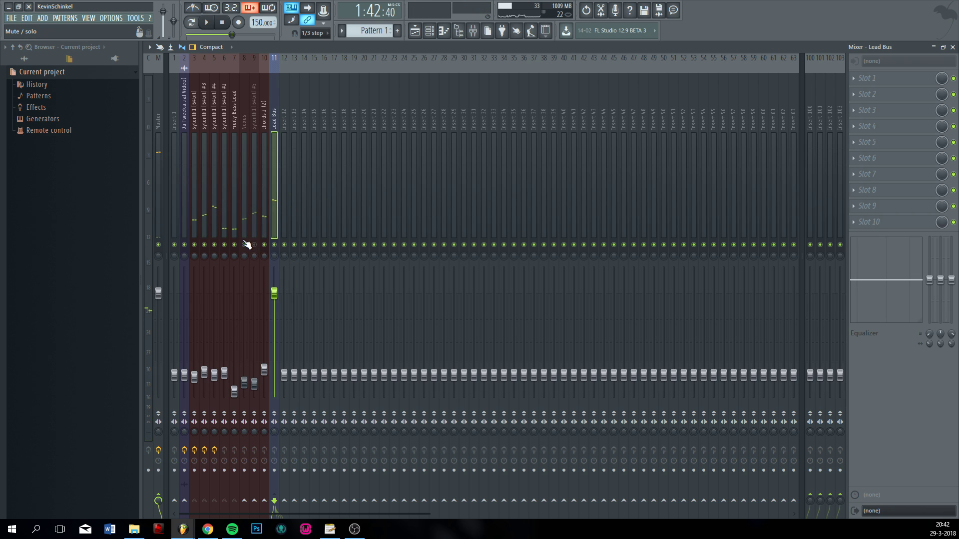
click(264, 245)
click(234, 244)
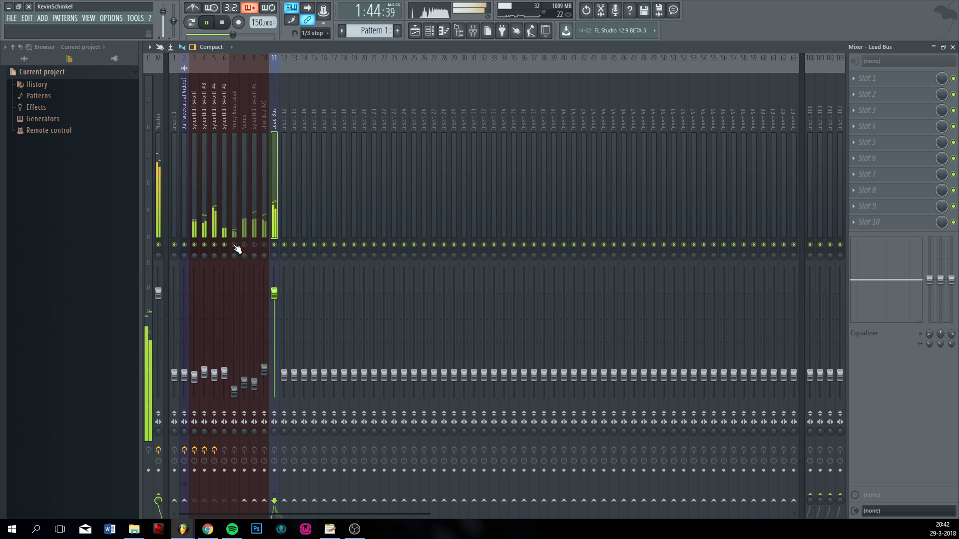
click(225, 245)
click(265, 245)
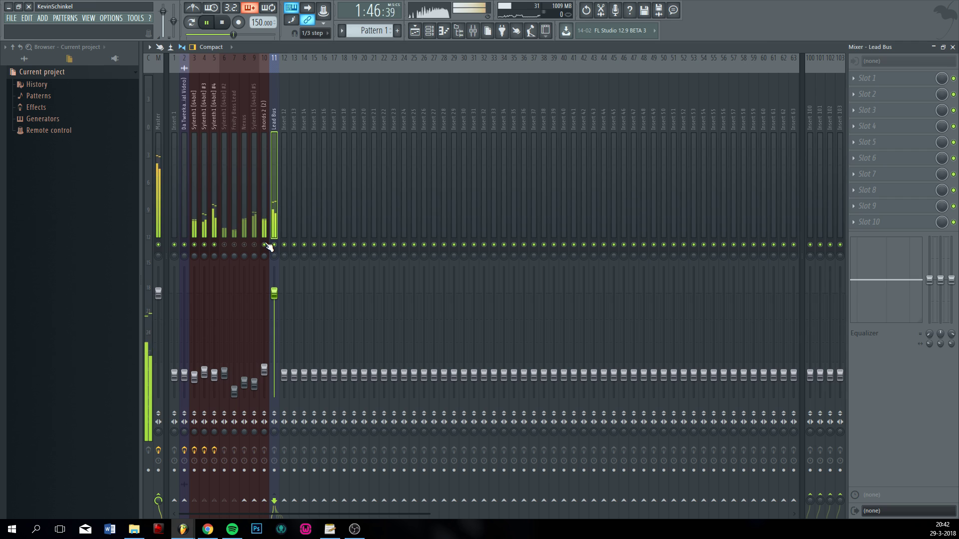
click(264, 245)
click(245, 245)
click(244, 244)
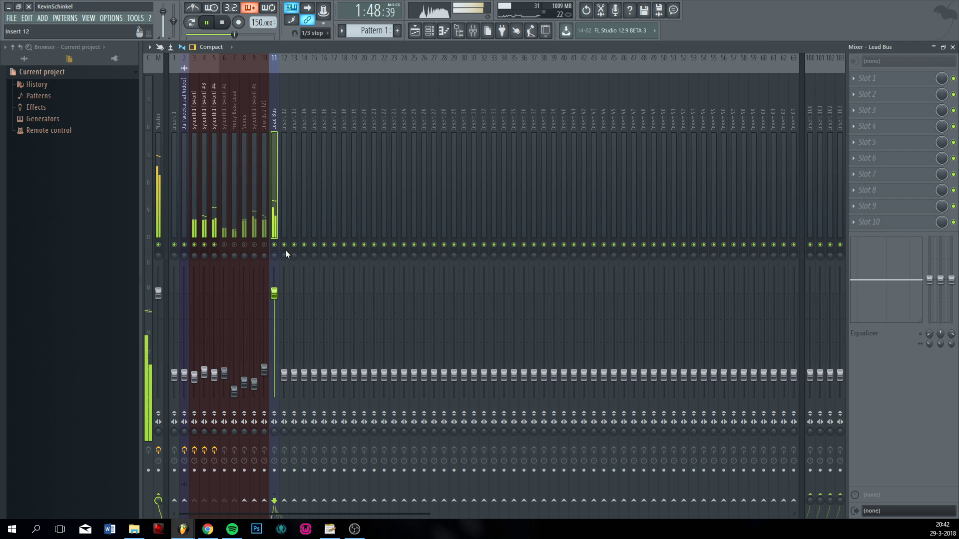
key(space)
- Load FabFilter Pro-Q 2 in the Lead Bus's first effect slot and add a steep low cut slightly above 200 Hz
click(868, 78)
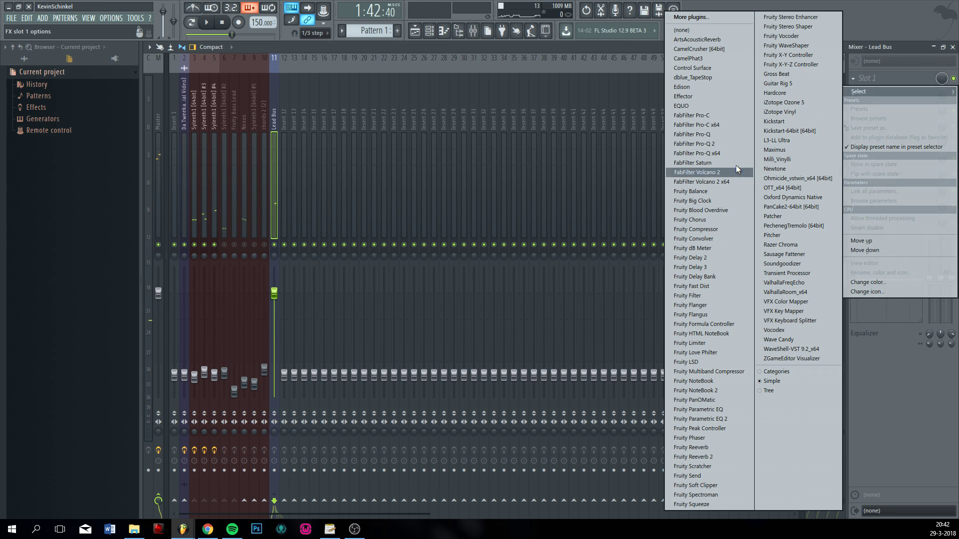
click(713, 143)
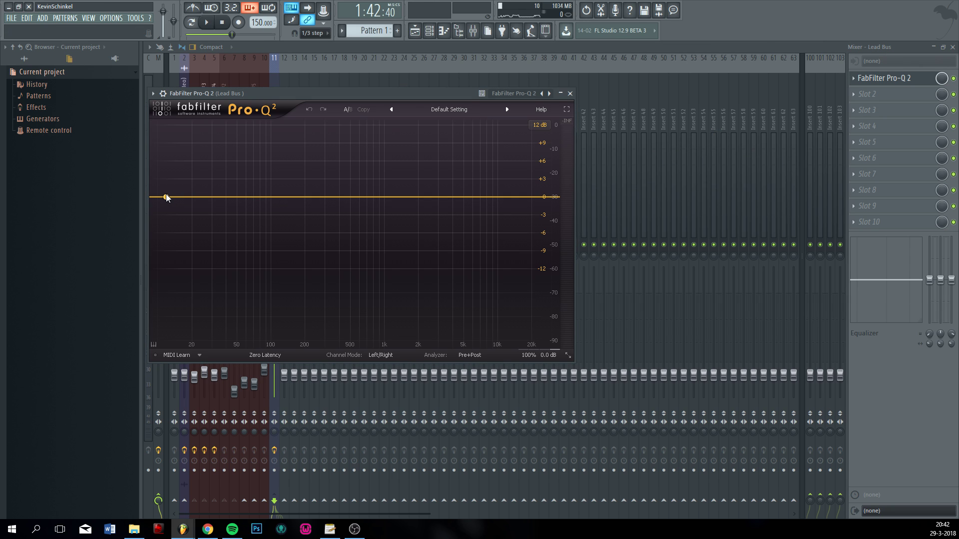
double_click(166, 198)
scroll(180, 198, down, 1)
drag(179, 198, 314, 199)
scroll(297, 200, down, 1)
key(space)
scroll(295, 200, up, 1)
scroll(313, 198, down, 1)
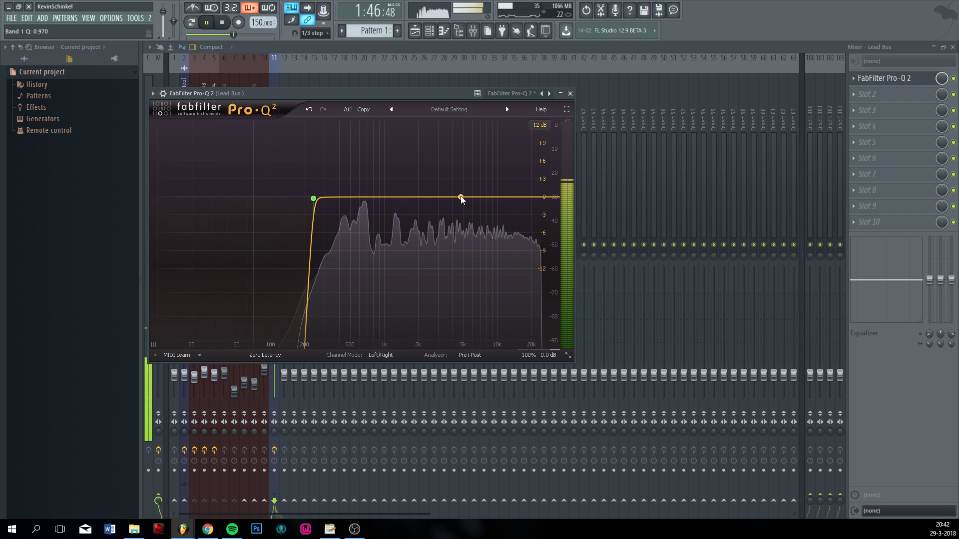
- Add a gentle bell boost of about 1.08 dB at about 4.4 kHz to the Lead Bus equalizer
key(space)
mouse_move(462, 199)
mouse_down()
mouse_move(466, 184)
mouse_move(455, 184)
mouse_up()
key(space)
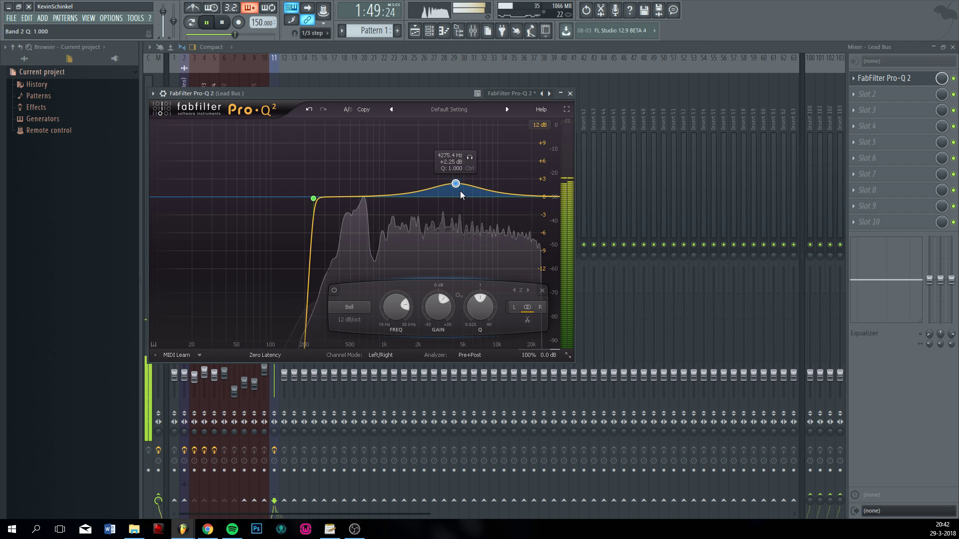
drag(456, 183, 457, 190)
- Add a narrower bell boost near 800 Hz with a Q of about 4.2 to the Lead Bus equalizer
mouse_move(371, 195)
mouse_down()
mouse_move(368, 185)
mouse_move(374, 197)
mouse_up()
key(space)
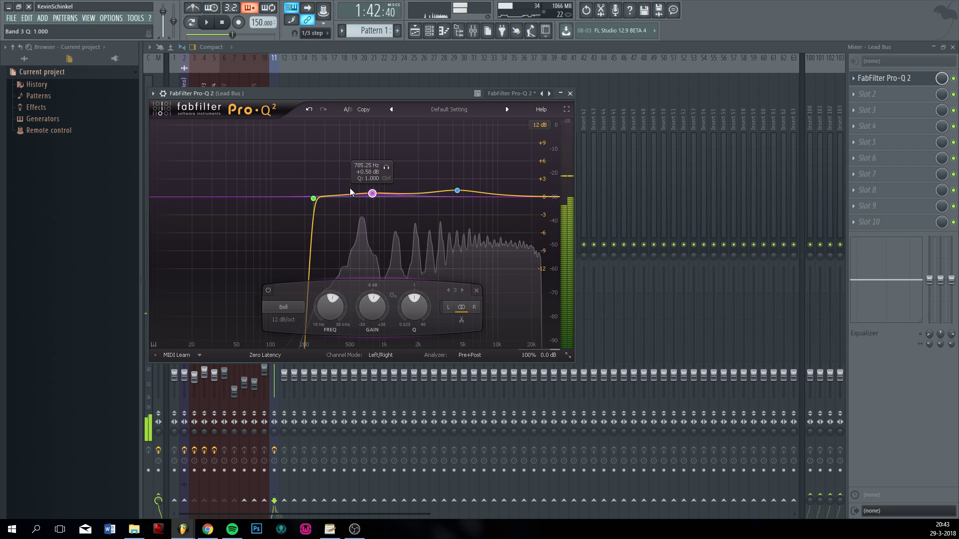
scroll(372, 194, up, 10)
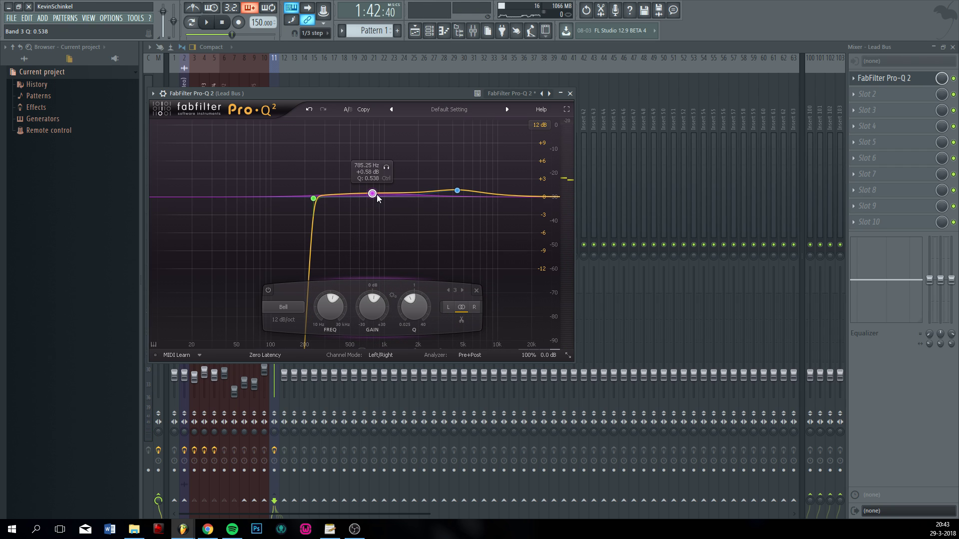
drag(372, 193, 374, 177)
scroll(371, 183, down, 6)
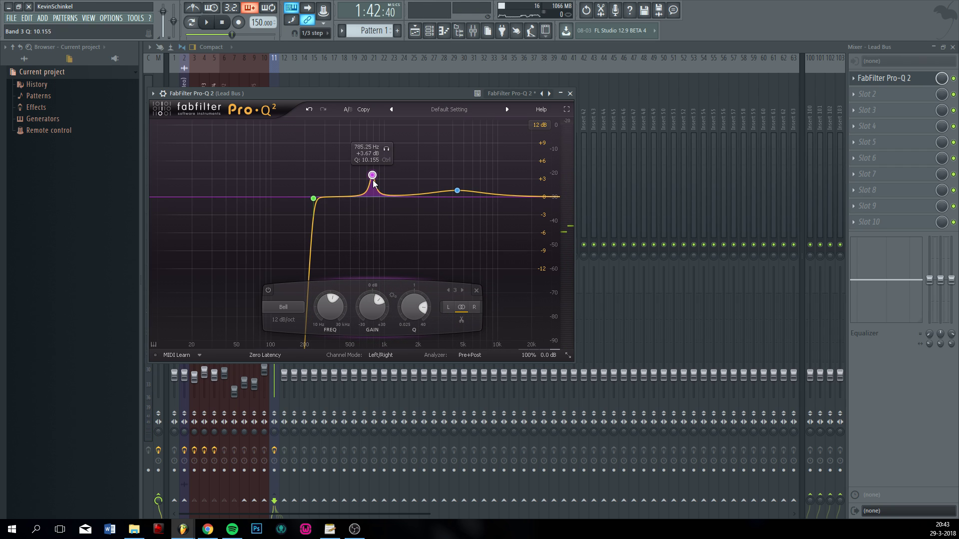
key(space)
mouse_move(373, 180)
mouse_down()
mouse_move(362, 136)
mouse_move(376, 188)
mouse_up()
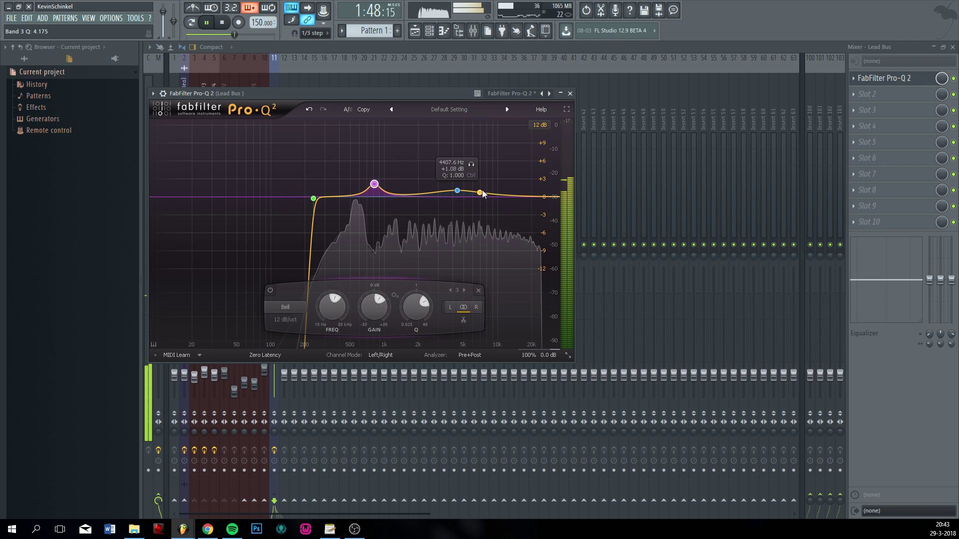
- Add a high shelf at about 24 kHz with a gain of about -1.58 dB to the Lead Bus equalizer
double_click(542, 188)
drag(542, 183, 541, 196)
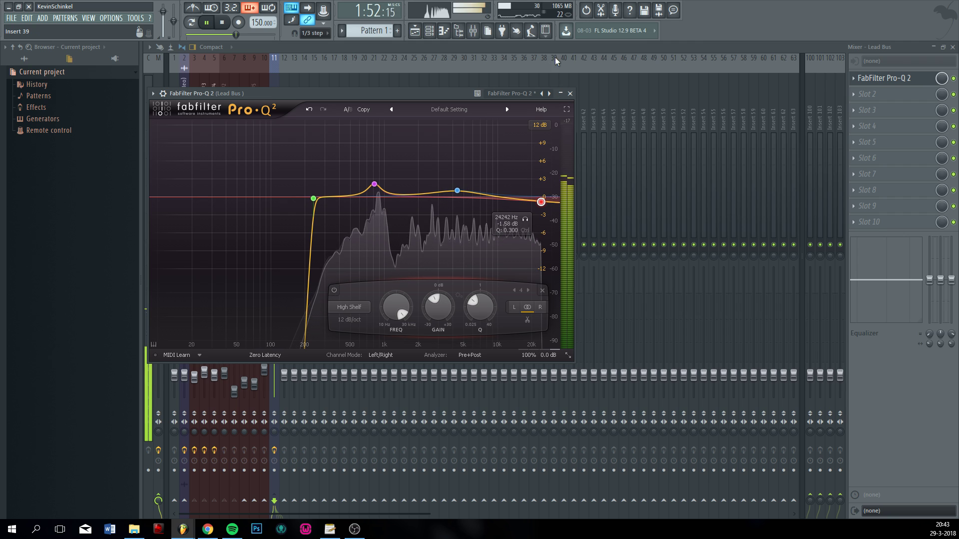
key(space)
- Lengthen the A6 note before the B6 in bar 6 of Sylenth1 [64bit] so it overlaps the B6, and play it
click(443, 30)
key(space)
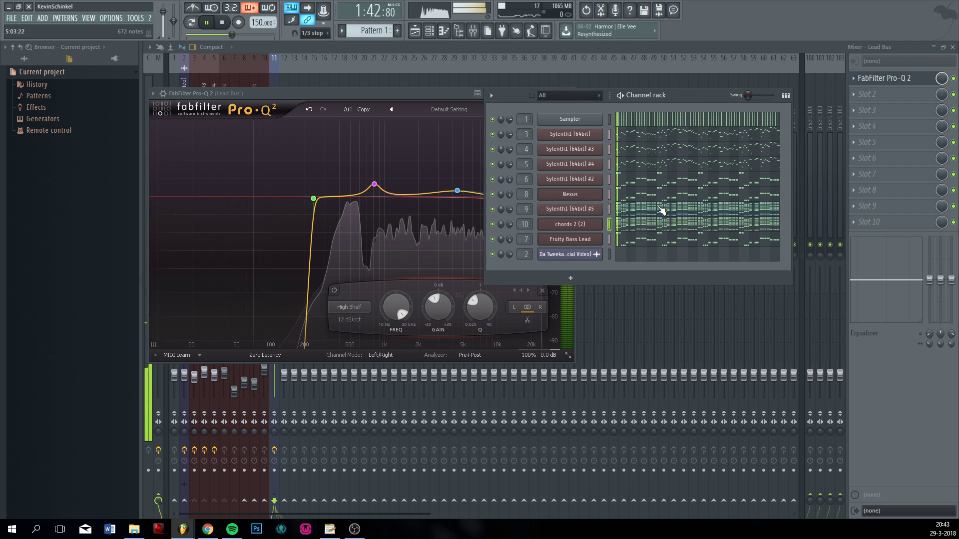
click(637, 135)
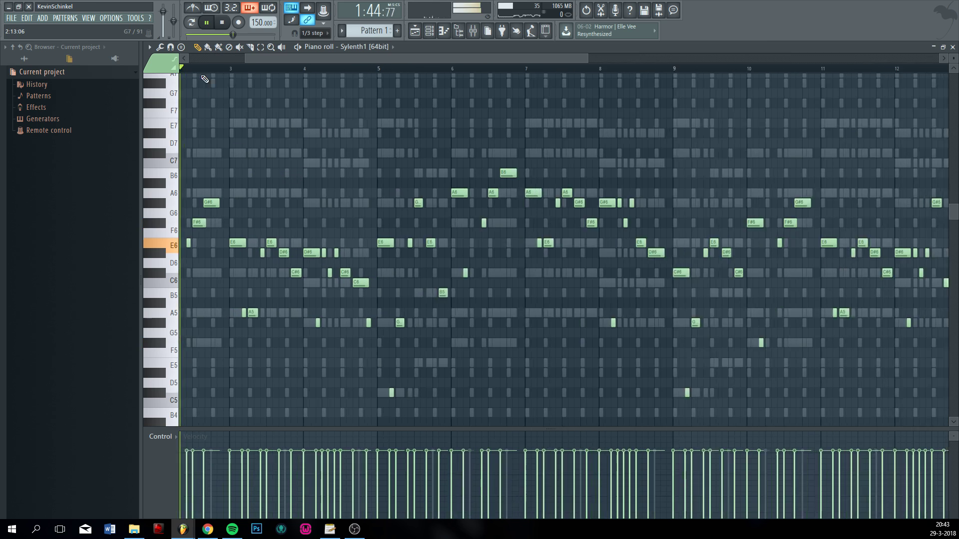
scroll(321, 199, up, 6)
click(555, 68)
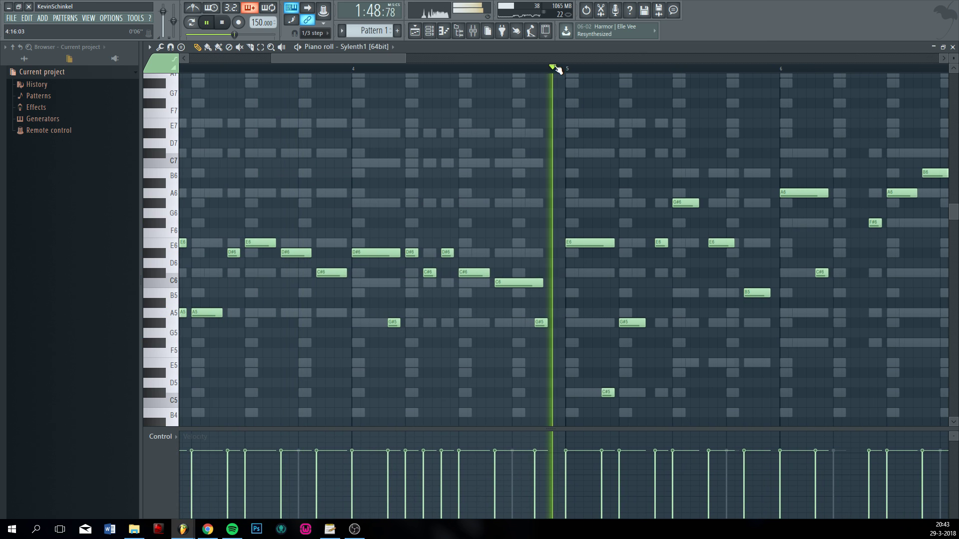
scroll(576, 102, down, 2)
drag(819, 162, 549, 175)
scroll(515, 170, up, 5)
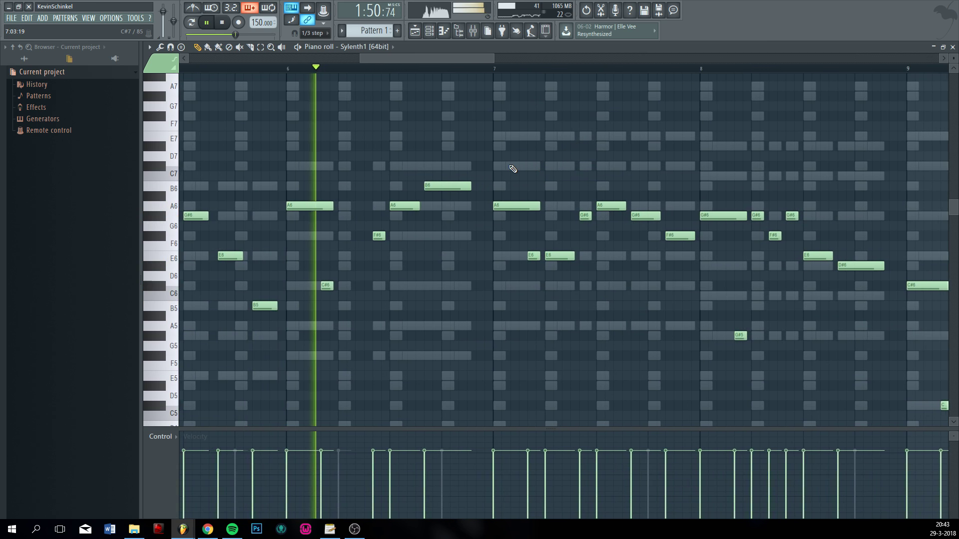
key(space)
drag(362, 205, 405, 205)
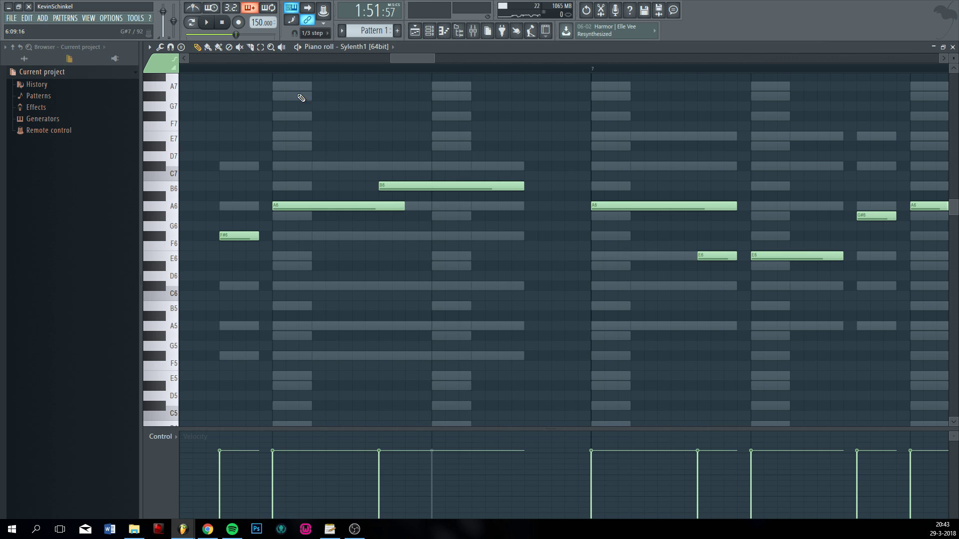
key(space)
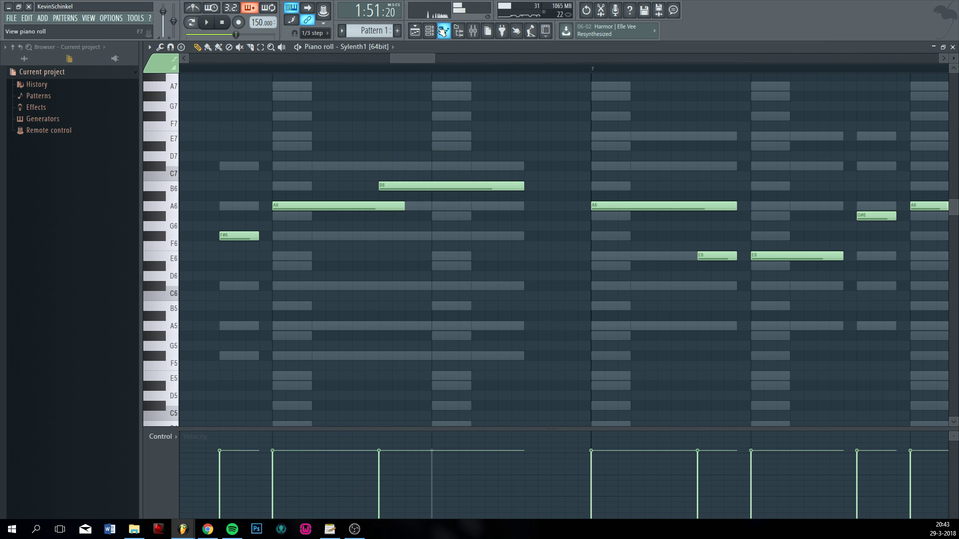
- Extend the matching A6 note in bar 6 of Sylenth1 [64bit] #3 and Sylenth1 [64bit] #4
key(F6)
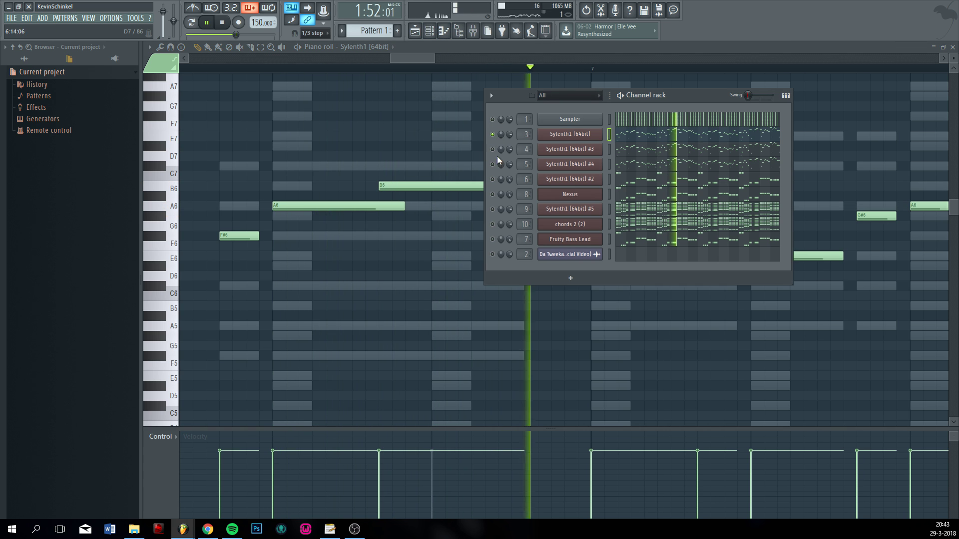
key(space)
click(616, 152)
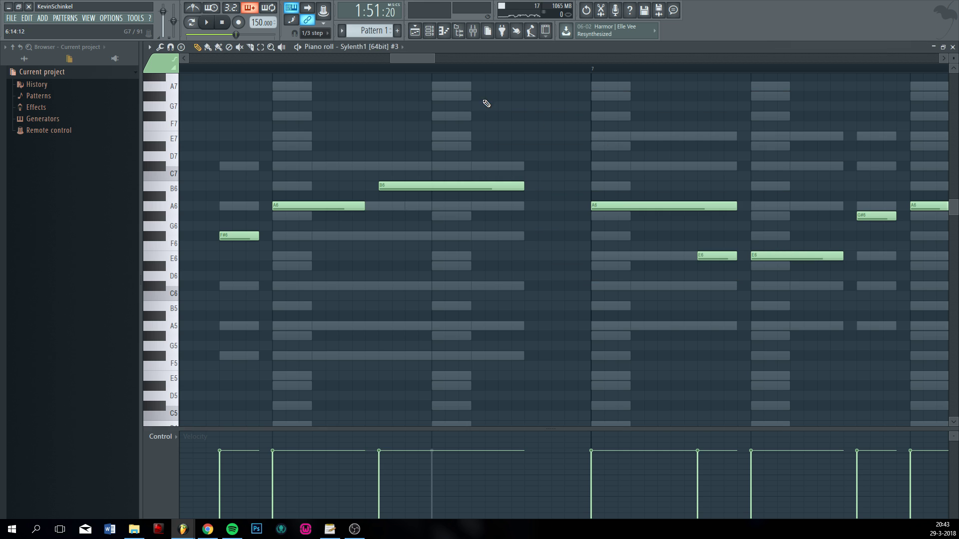
key(F6)
click(620, 166)
key(F6)
- Play back the edited melody and check the A6 and B6 notes in bar 14 of Sylenth1 [64bit] #4
key(space)
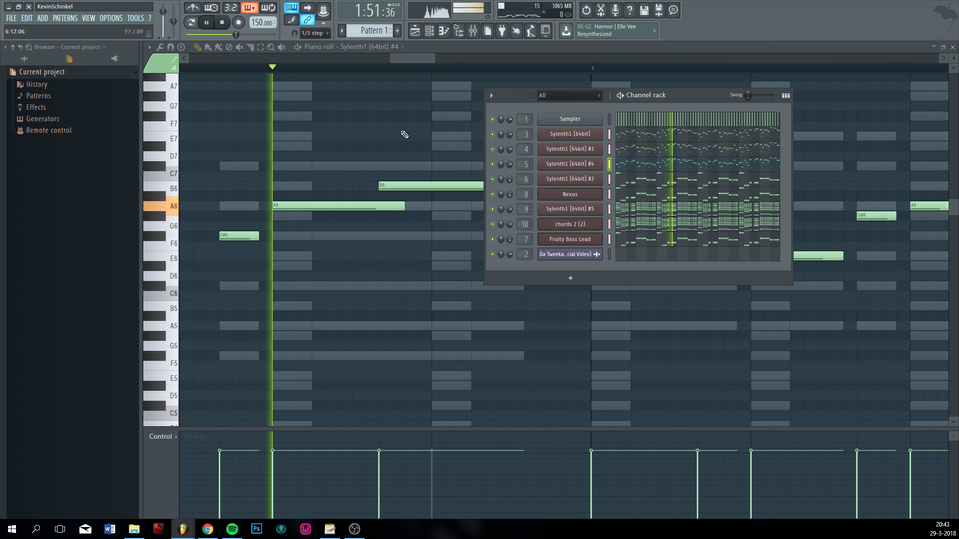
key(F6)
scroll(394, 135, down, 5)
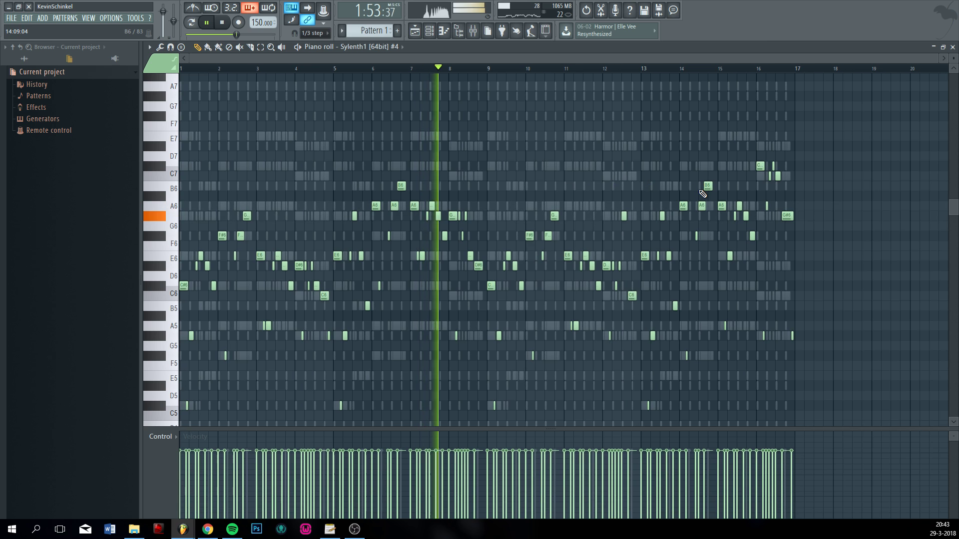
scroll(744, 195, up, 5)
scroll(744, 196, down, 5)
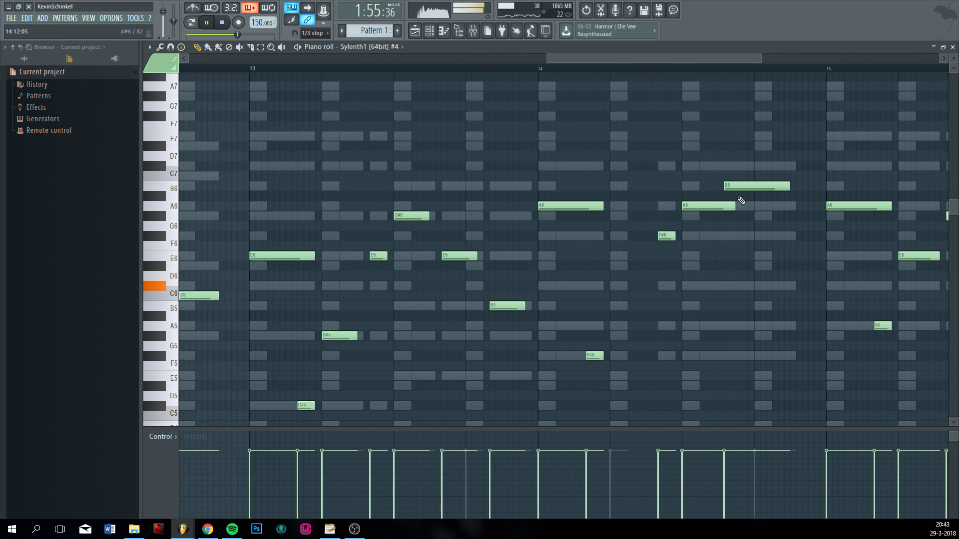
key(space)
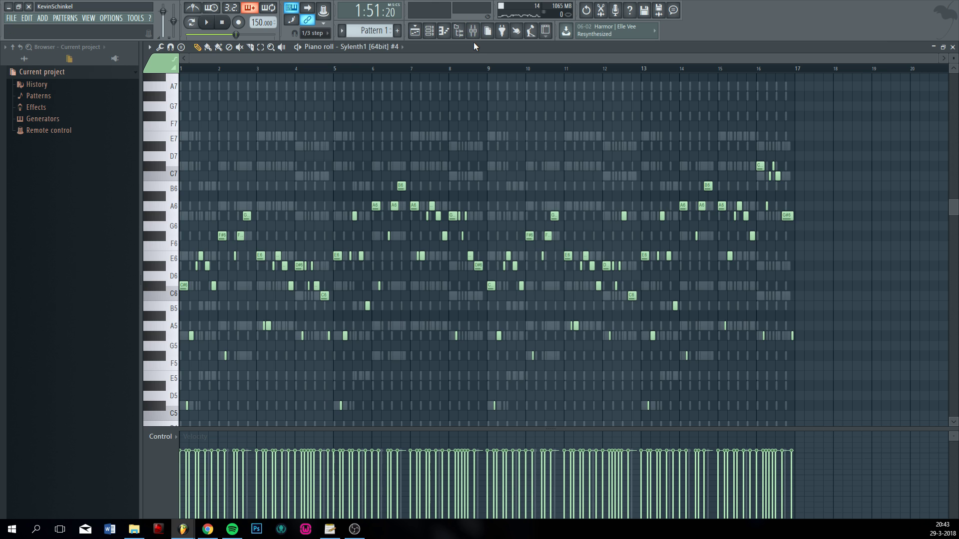
click(486, 31)
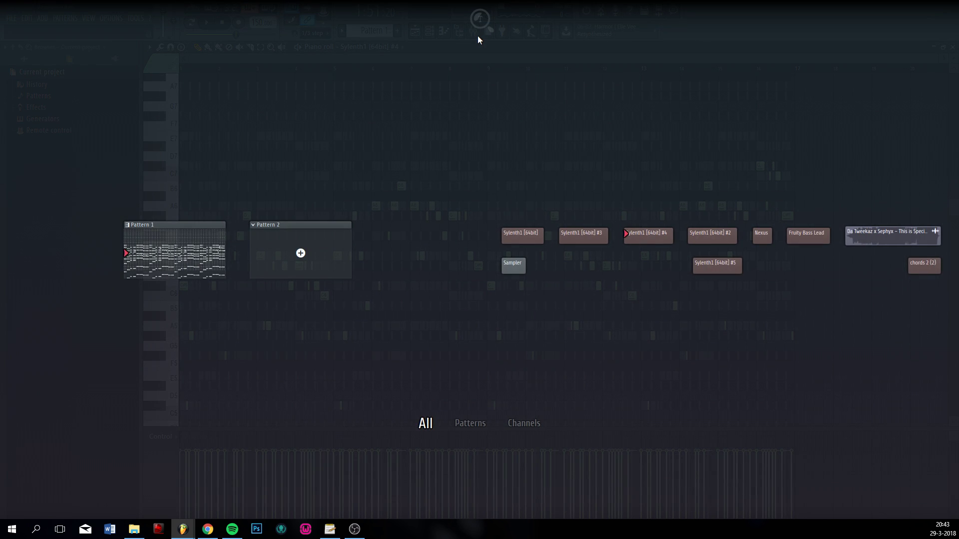
- Play the pattern with Sylenth1 [64bit] #4 soloed in the mixer and lower its volume to about 14% (-27.7 dB)
click(477, 35)
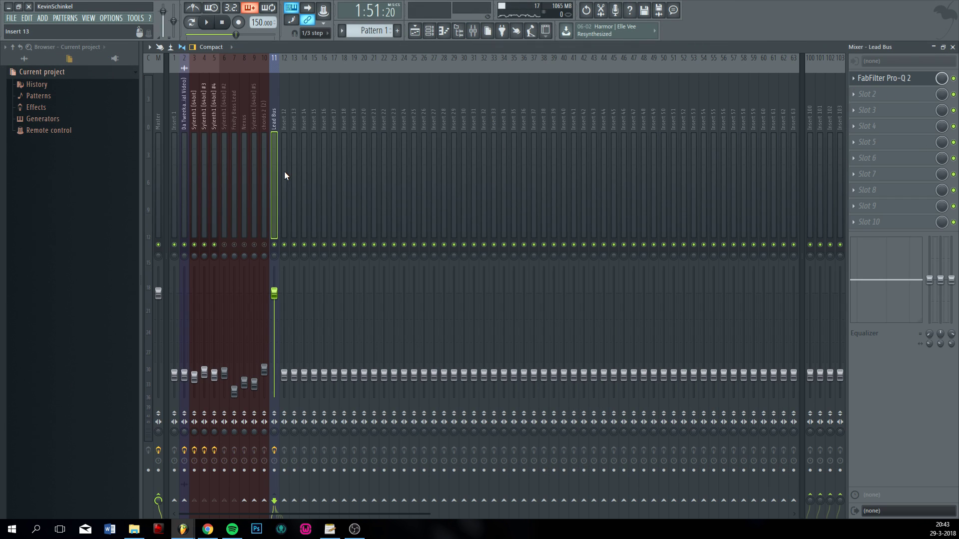
click(255, 153)
click(224, 154)
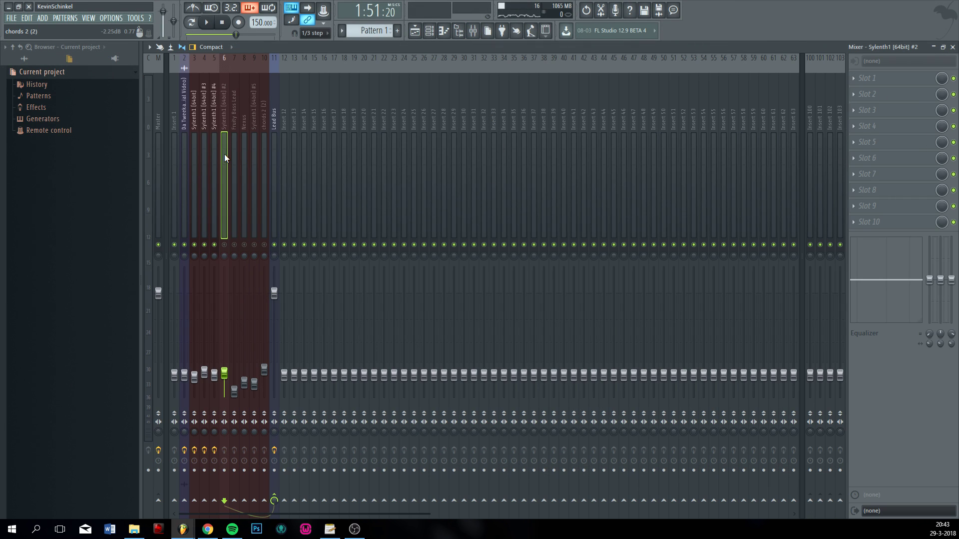
key(space)
right_click(215, 244)
drag(216, 378, 215, 385)
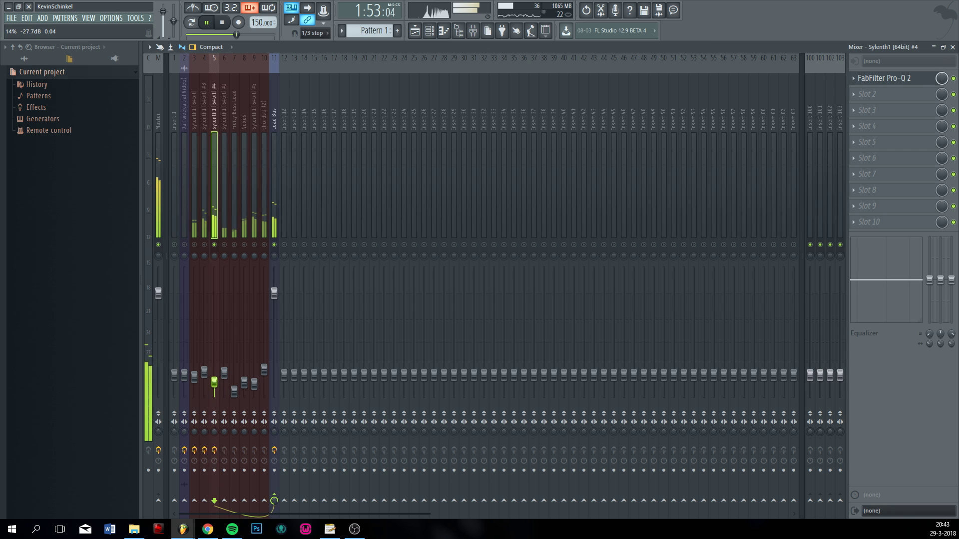
- Audition the lead layers individually, then solo Sylenth1 [64bit], #3 and #4 together and play them back
right_click(194, 245)
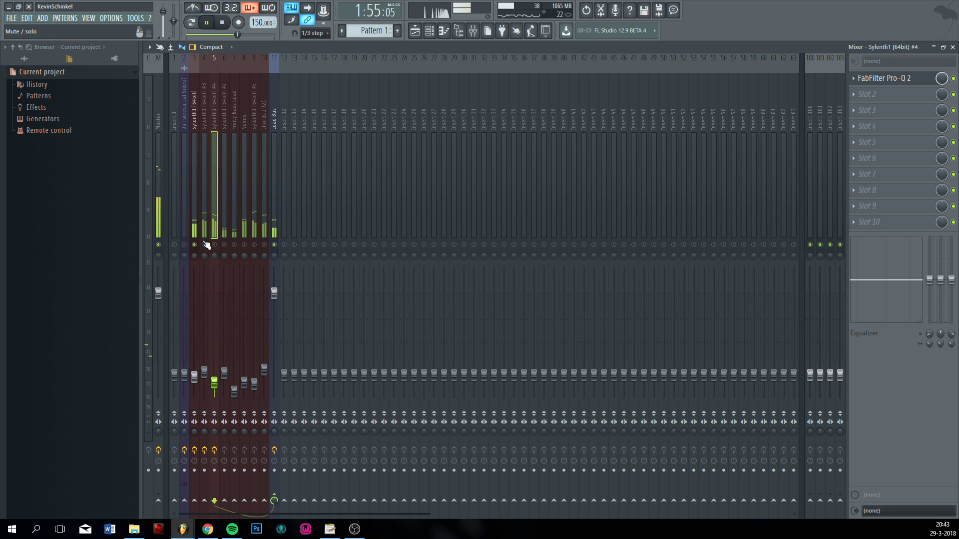
right_click(205, 244)
right_click(205, 243)
key(space)
right_click(198, 245)
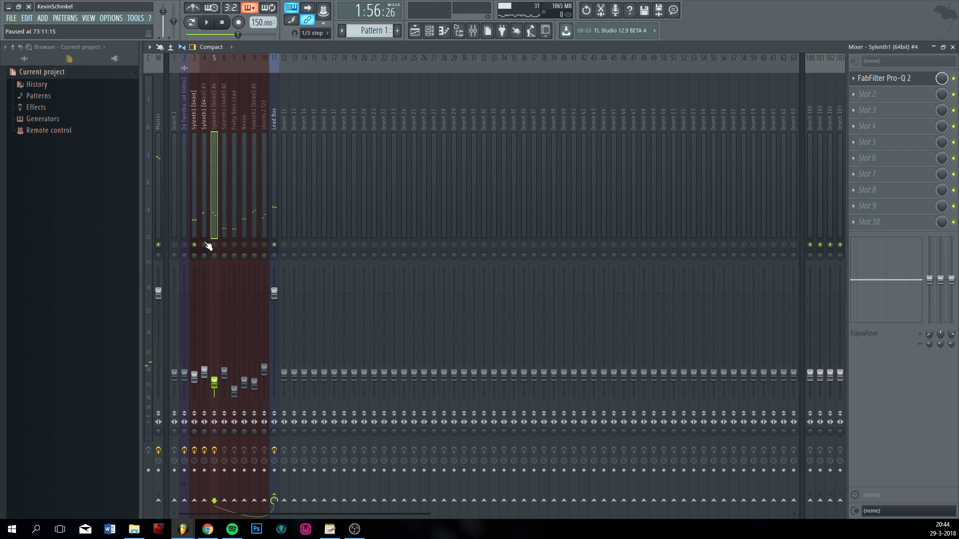
click(214, 245)
key(space)
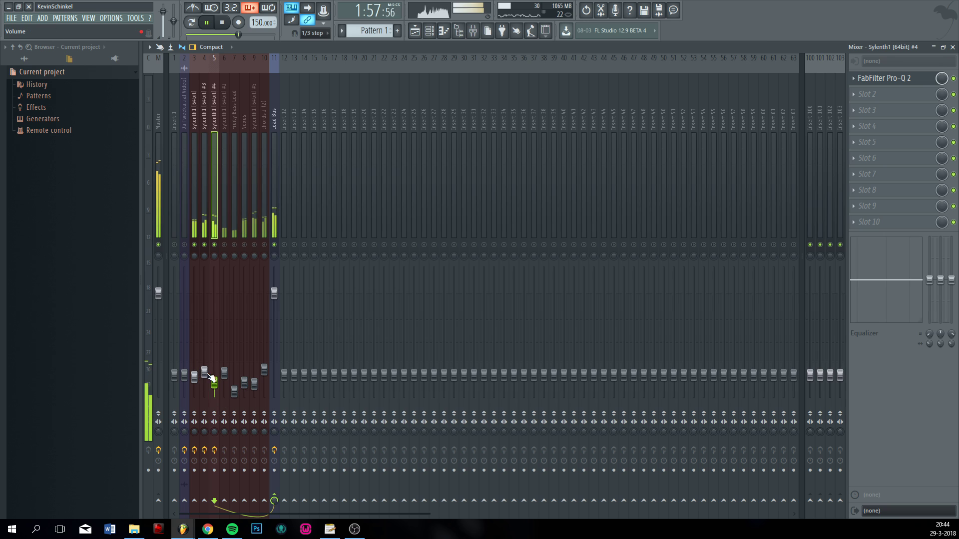
click(443, 30)
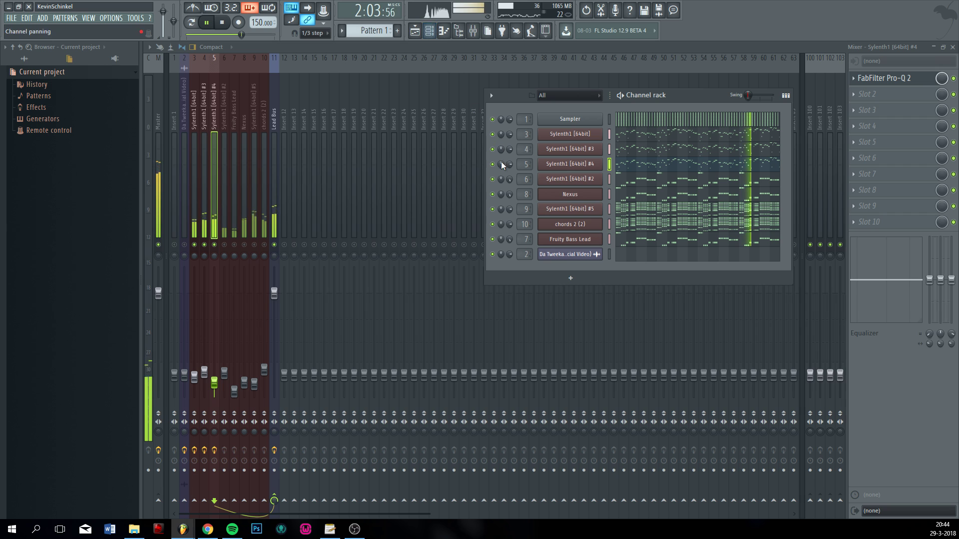
- Add Fruity Reeverb to the second effect slot of the Lead Bus
click(274, 129)
key(space)
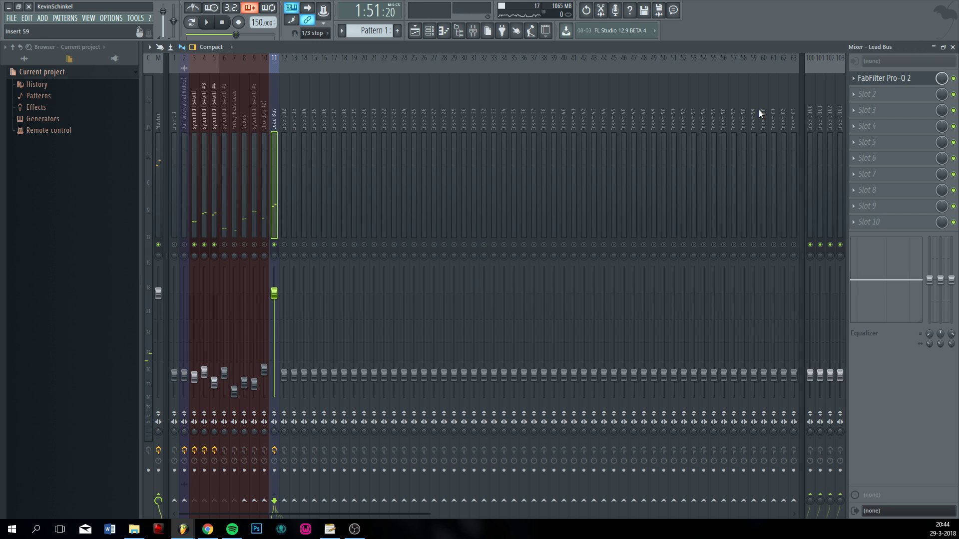
click(867, 100)
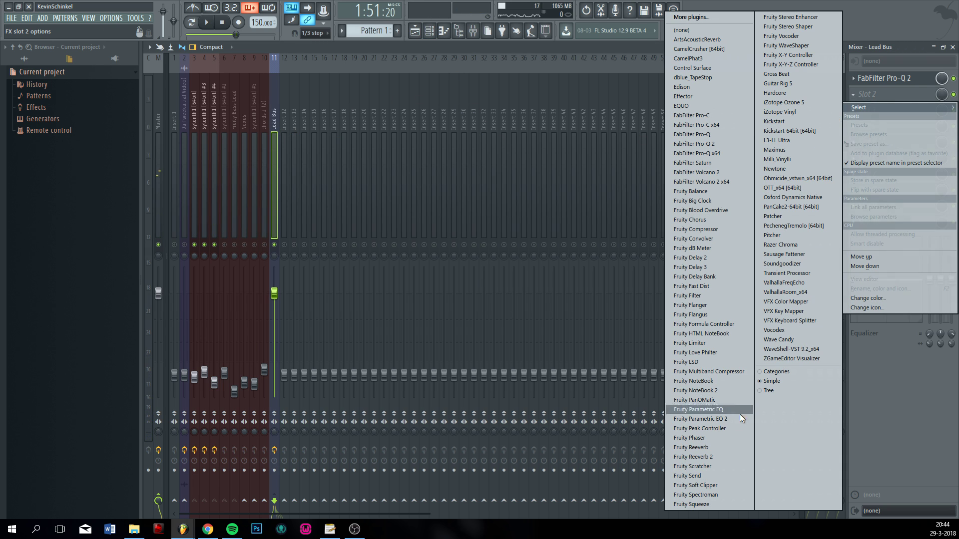
click(696, 447)
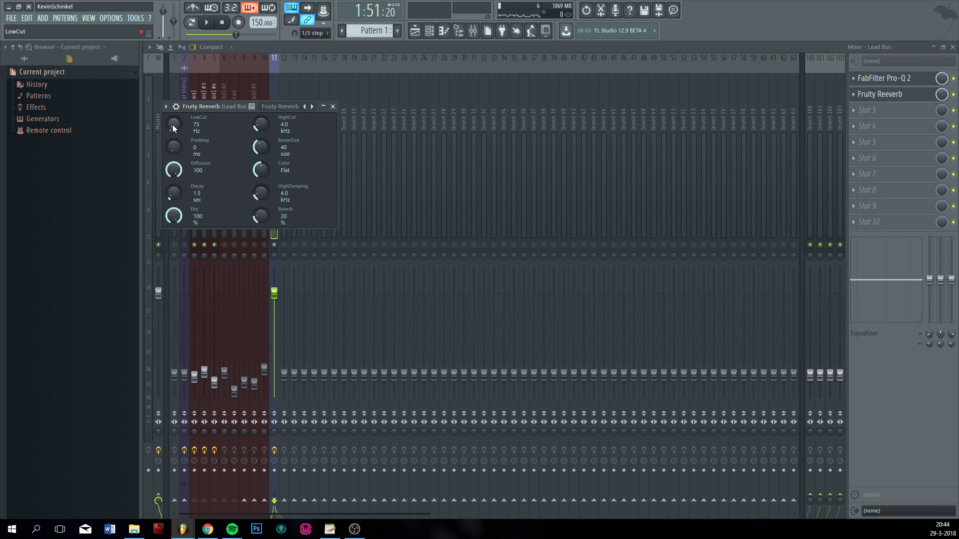
- Set the reverb's low cut to 349 Hz, high cut OFF, room size 100, color Warmer, decay 4.4 sec and high damping 7.6 kHz
drag(172, 124, 170, 125)
drag(170, 126, 170, 122)
drag(260, 126, 261, 112)
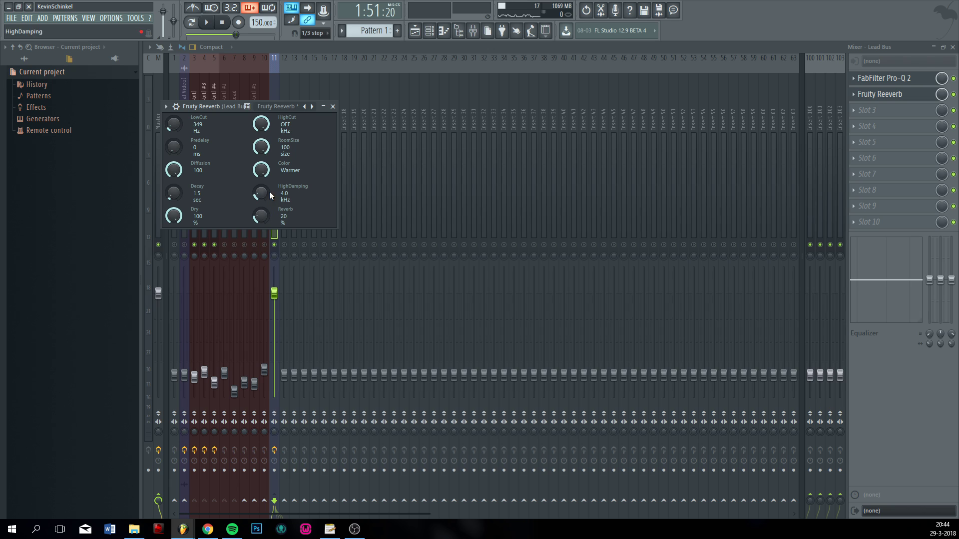
drag(261, 170, 261, 190)
drag(263, 193, 262, 174)
- Play the leads and set the Fruity Reeverb amount to 13%, then close the effect and stop playback
key(space)
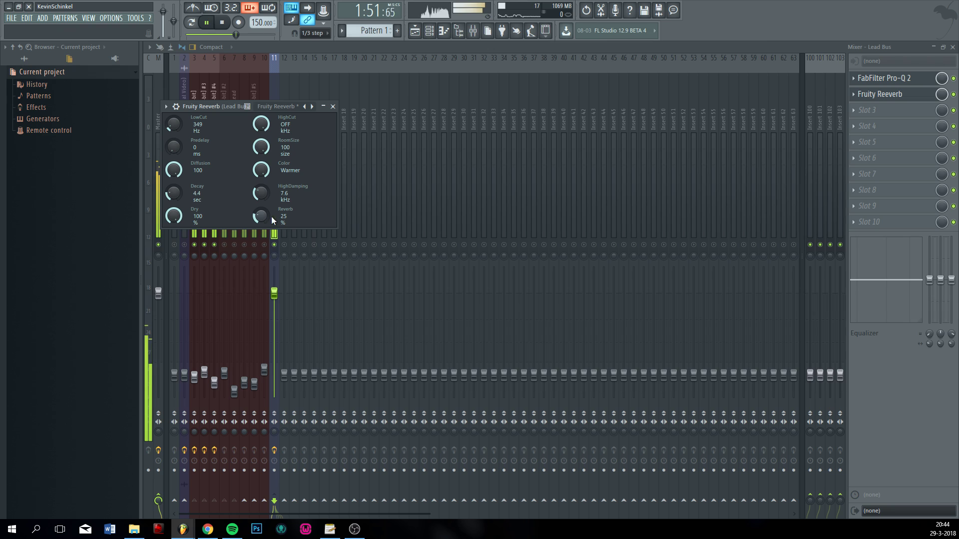
key(space)
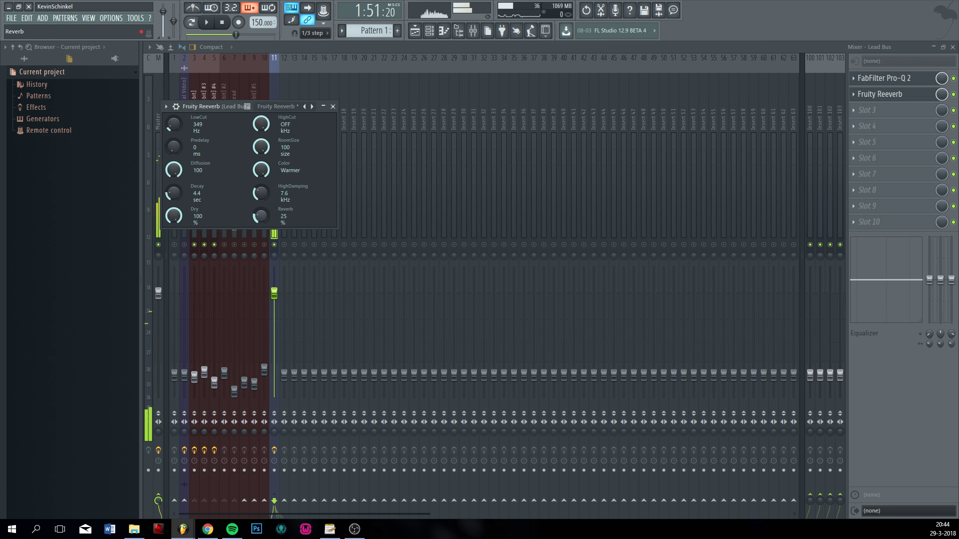
key(space)
drag(261, 216, 261, 225)
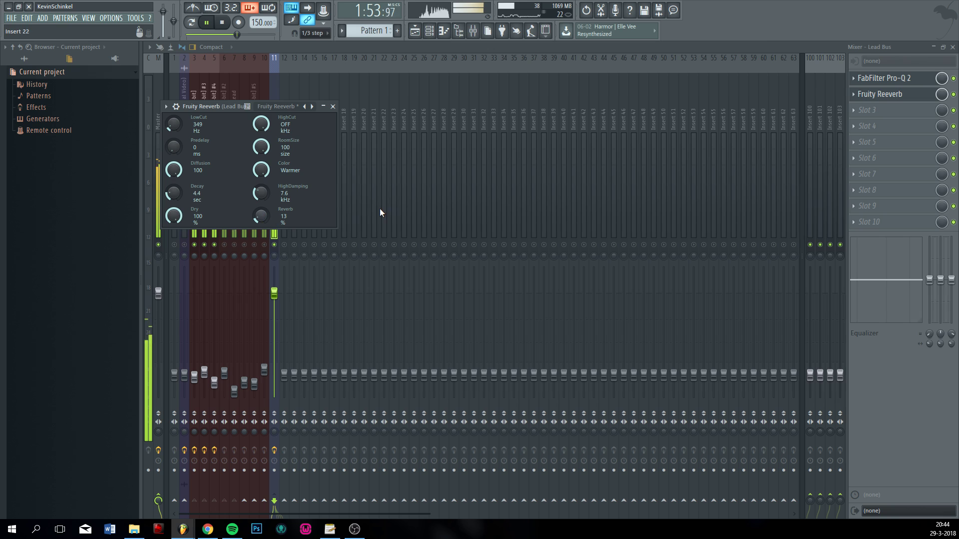
key(Escape)
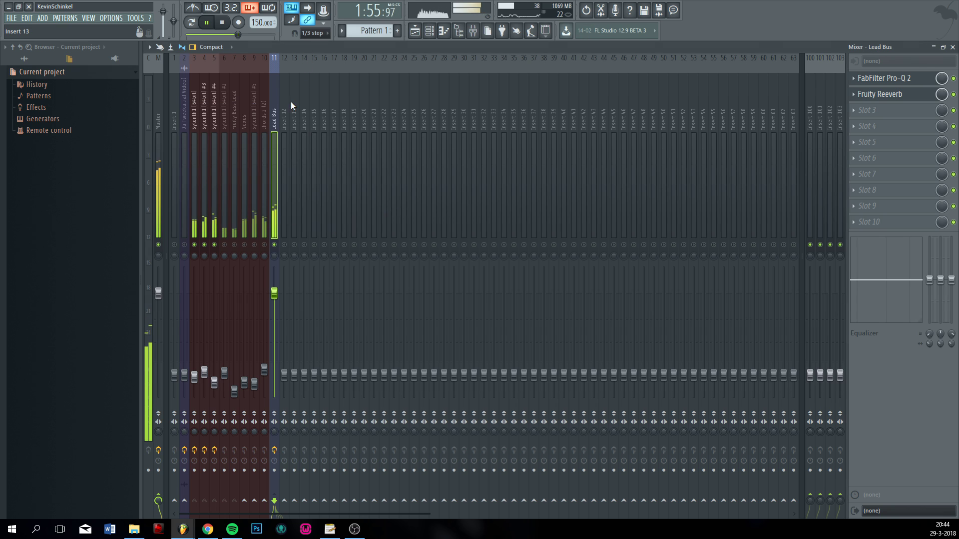
key(space)
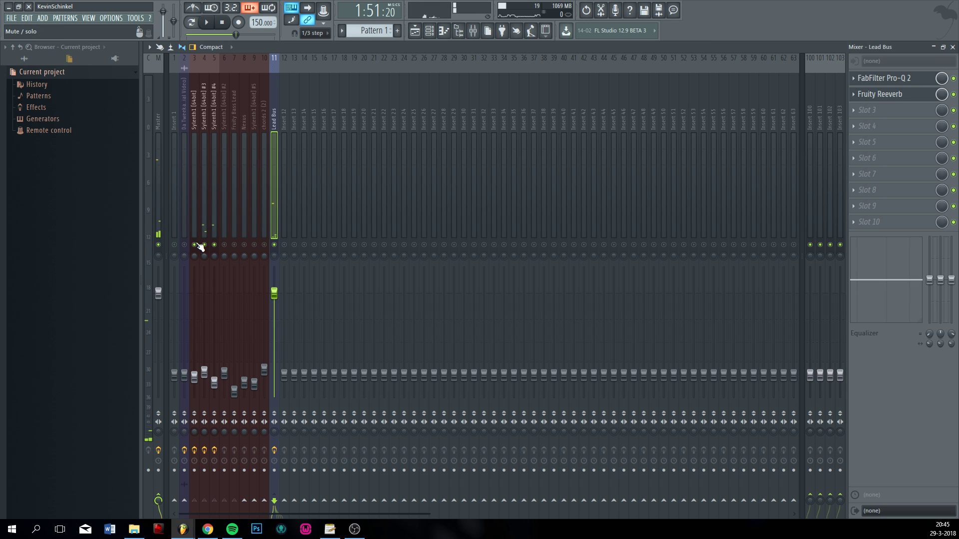
- Add Oxford Dynamics Native to the third effect slot of the Lead Bus, move its window clear of the lead tracks, and play the leads
click(875, 110)
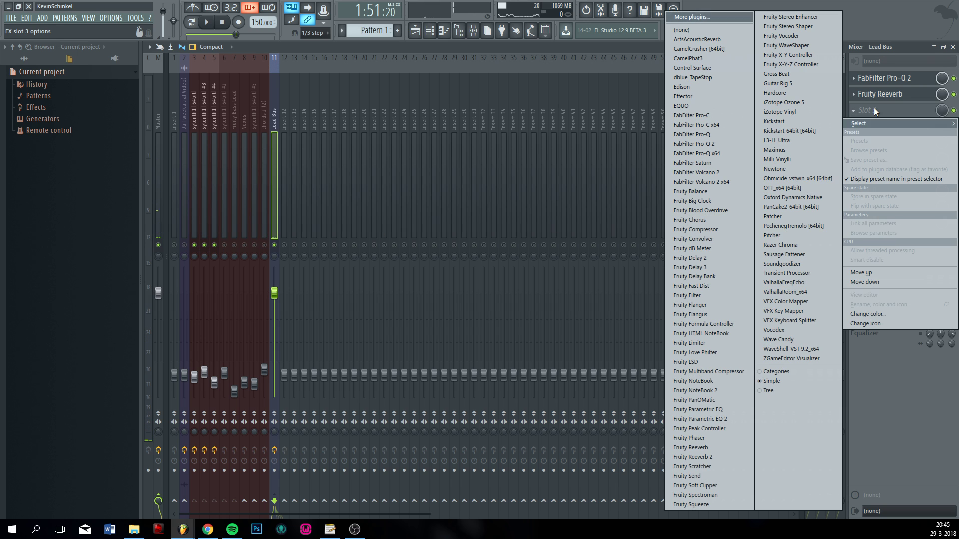
click(793, 197)
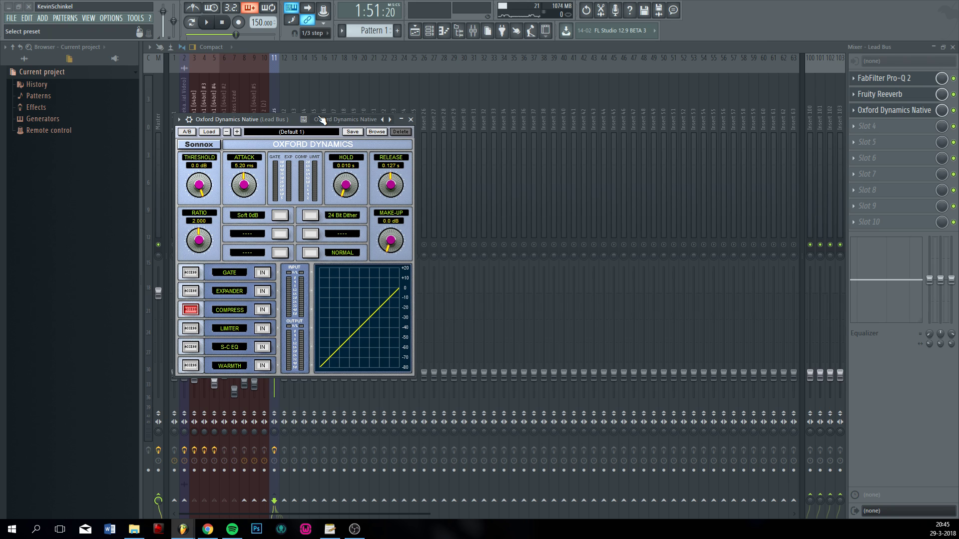
drag(273, 117, 662, 83)
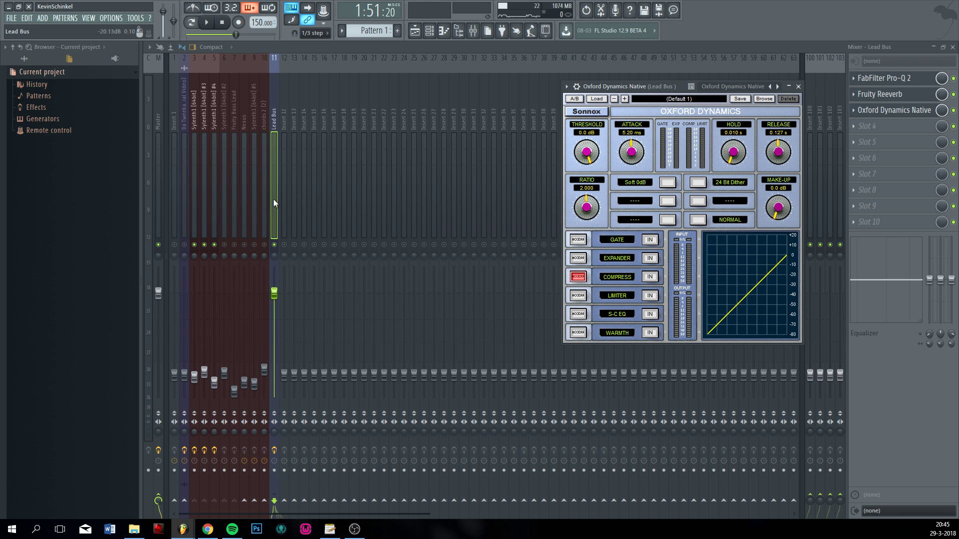
key(space)
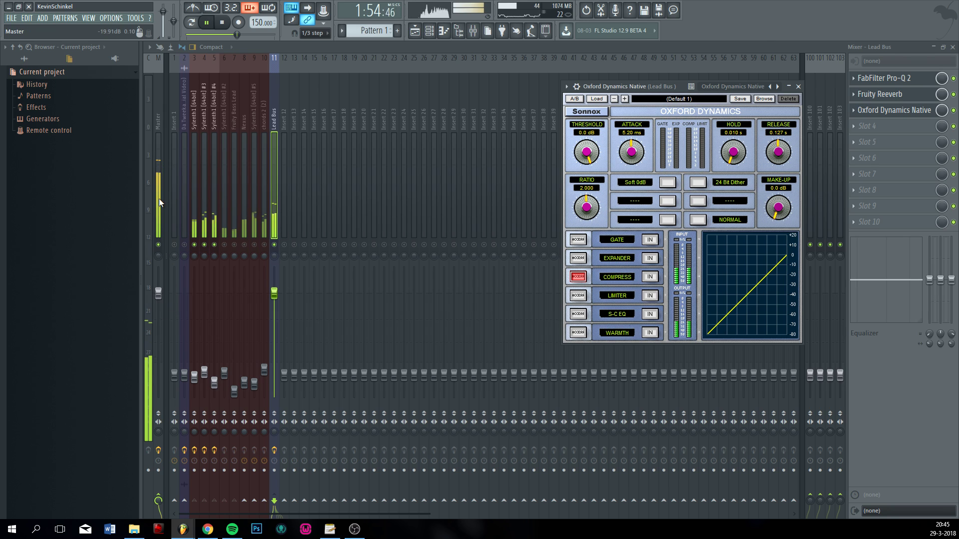
- Raise the volume of Sylenth1 [64bit] #3 to about 33% (-18.3 dB) and play it soloed together with the other two lead layers
right_click(204, 245)
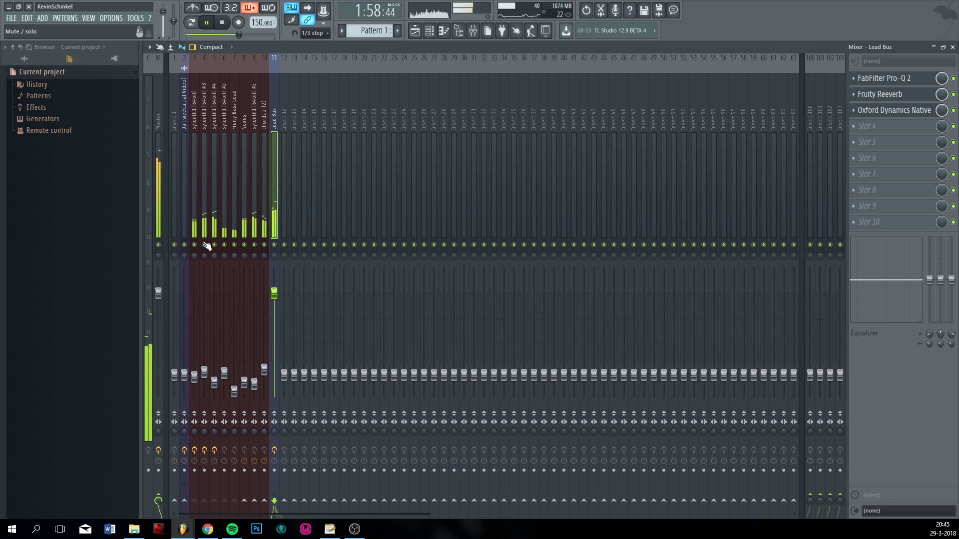
drag(205, 372, 204, 363)
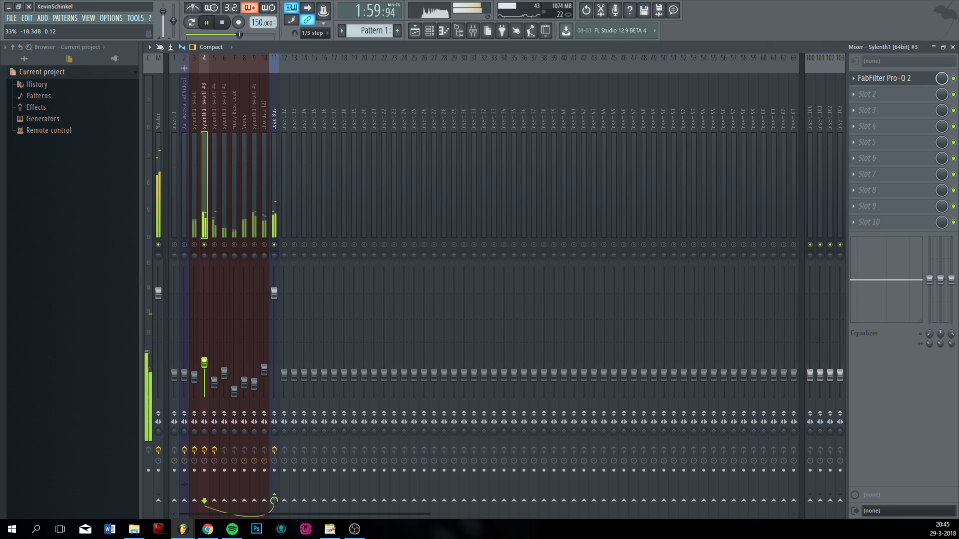
right_click(204, 244)
right_click(205, 245)
click(194, 245)
click(214, 245)
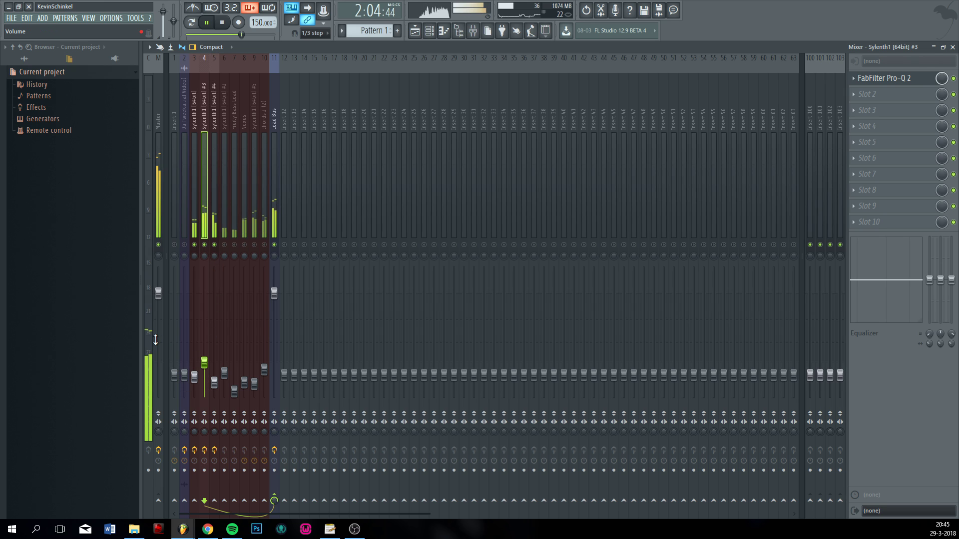
key(space)
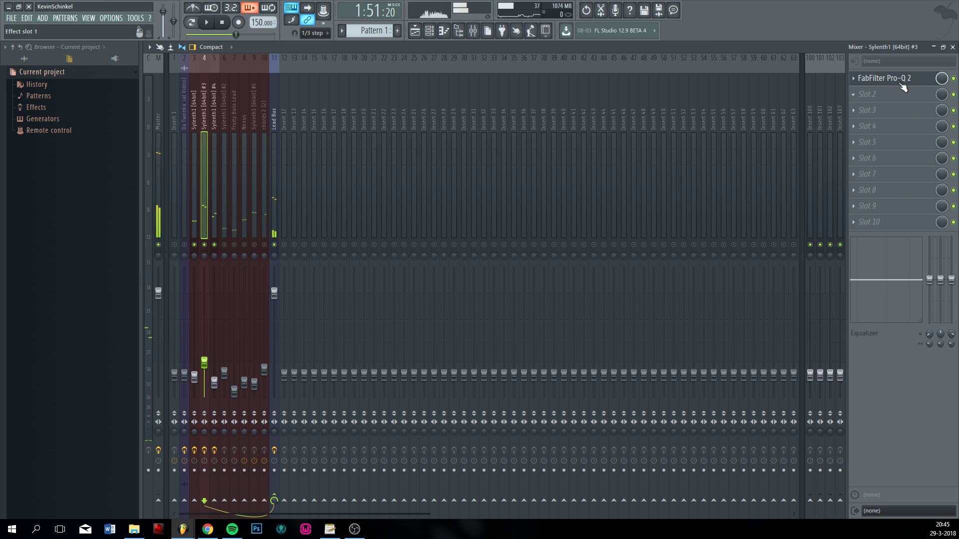
- Enable the Lead Bus compressor in Oxford Dynamics with threshold -36 dB, attack 1.48 ms and ratio 2.326
click(271, 175)
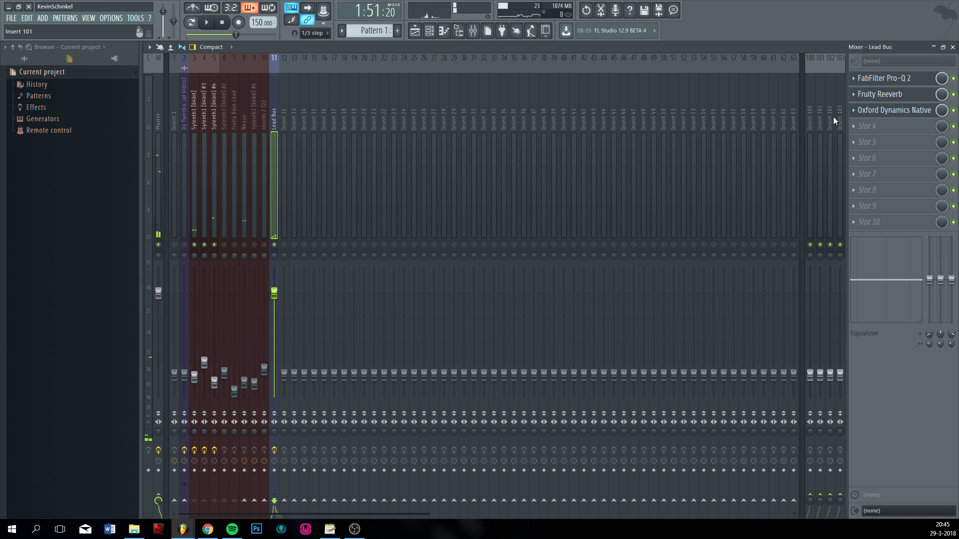
click(894, 110)
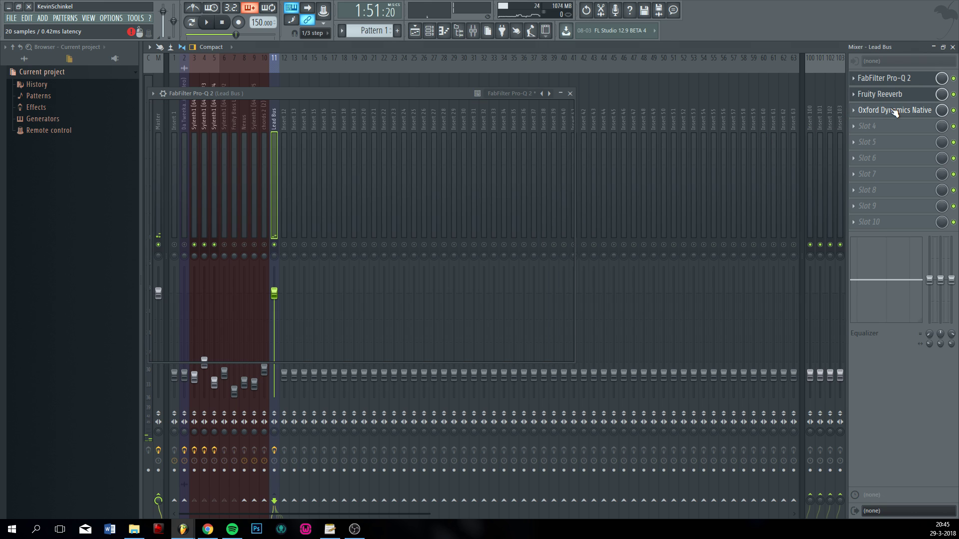
drag(589, 152, 575, 223)
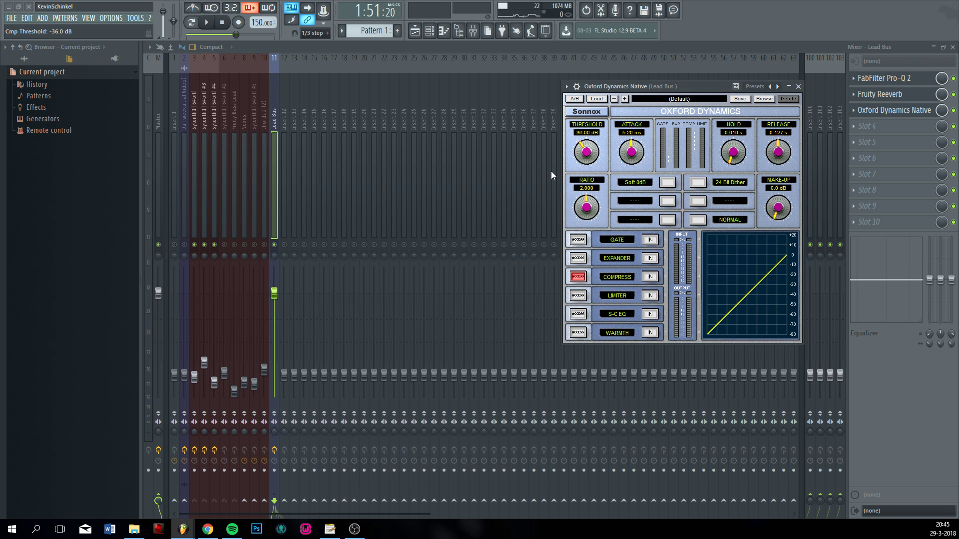
drag(634, 160, 620, 169)
click(656, 279)
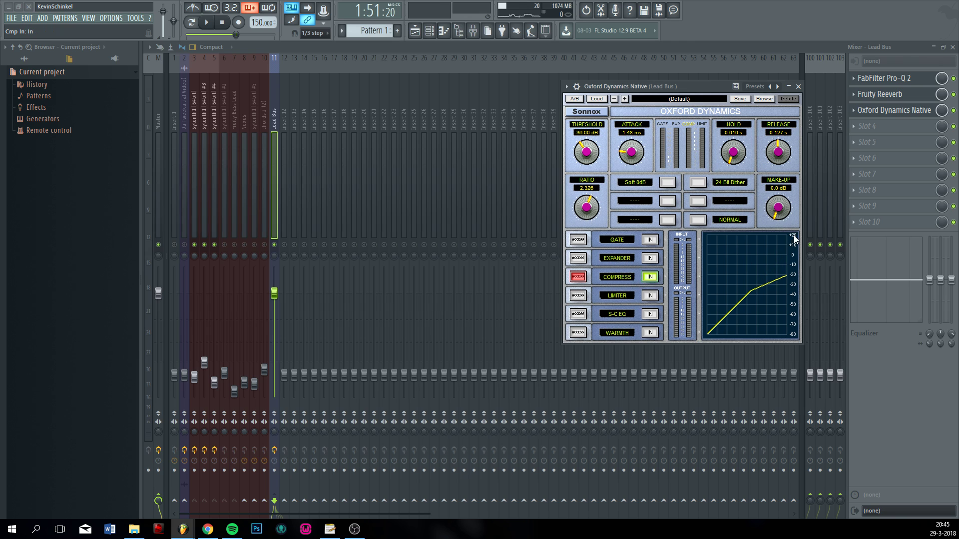
- Listen to the compressed leads, set the compressor's make-up gain to +6.96 dB, and play them again
click(681, 87)
key(space)
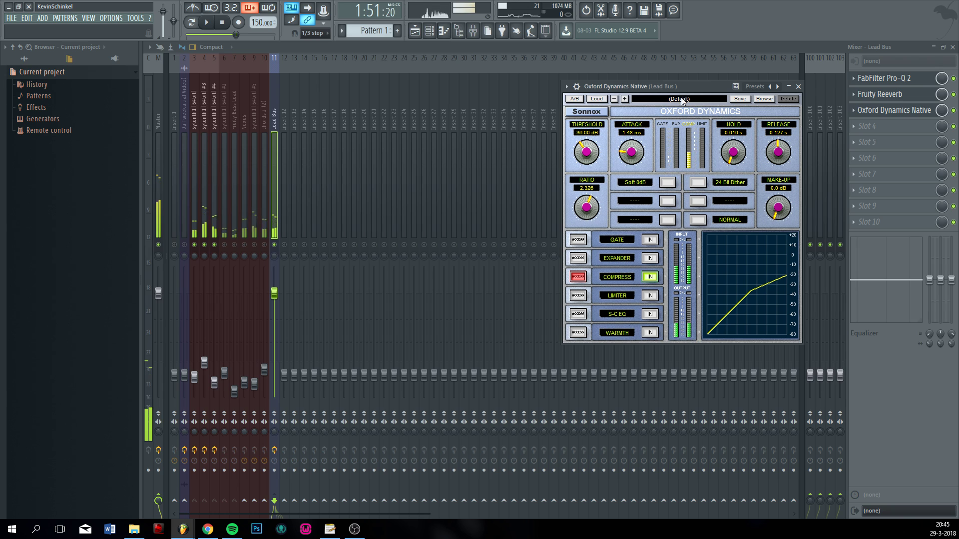
key(space)
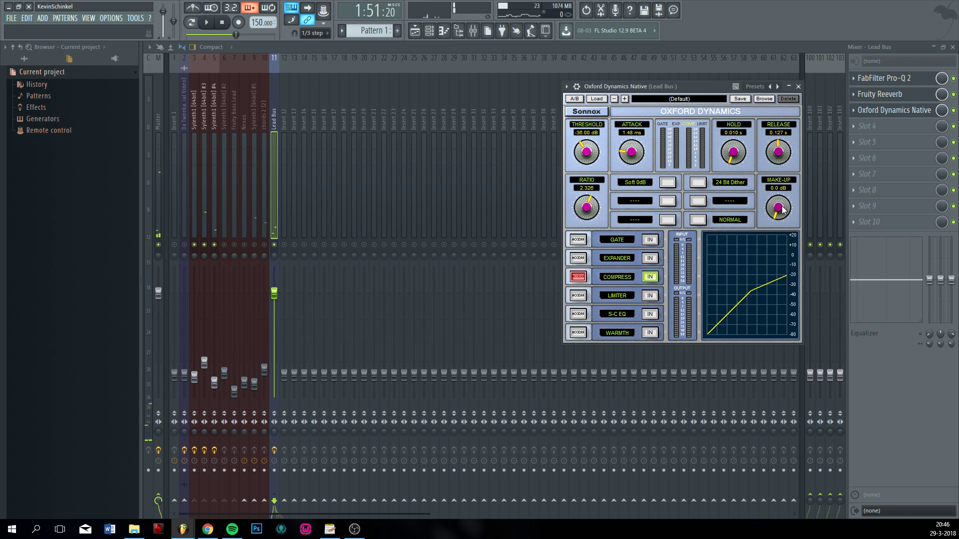
drag(782, 206, 778, 175)
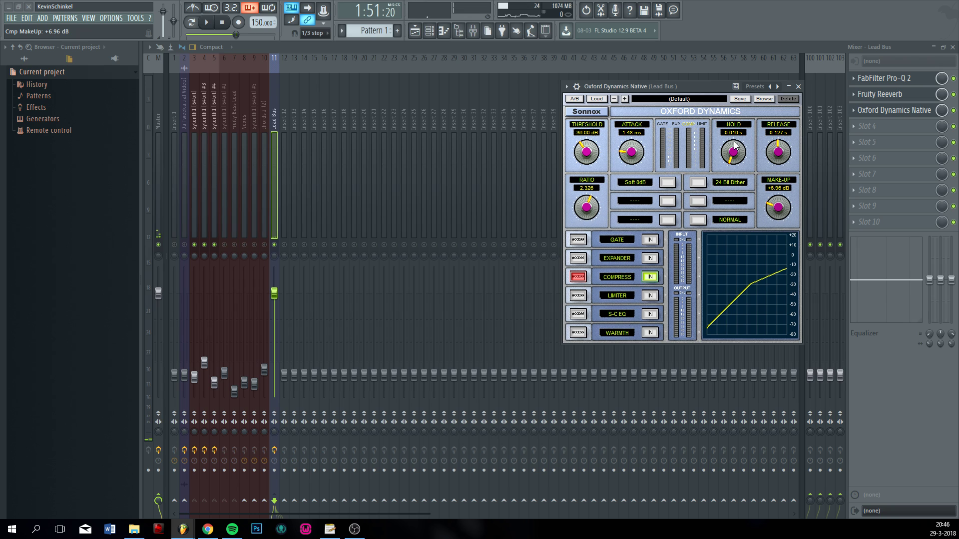
key(space)
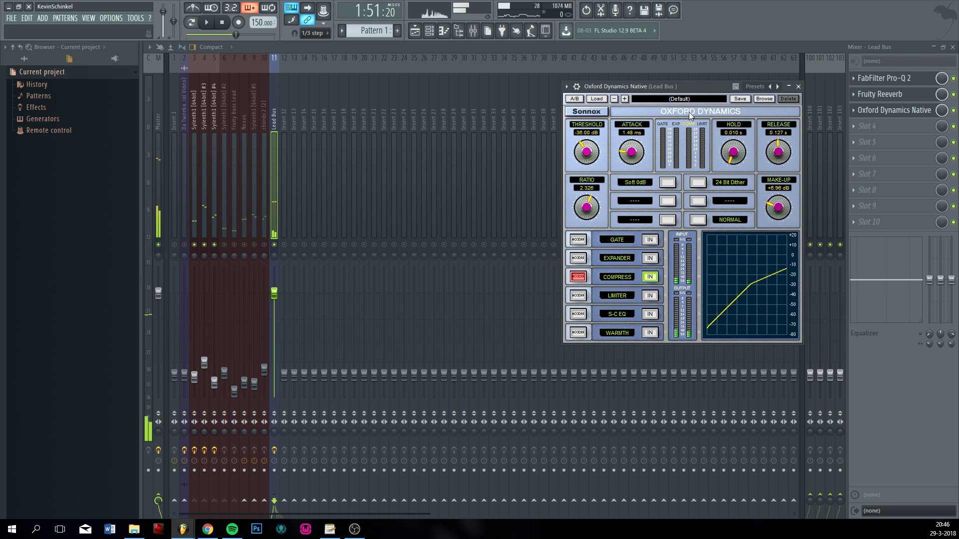
- Set the Lead Bus compressor's threshold to -53.4 dB and ratio to 4.444, and play the leads
drag(587, 152, 575, 189)
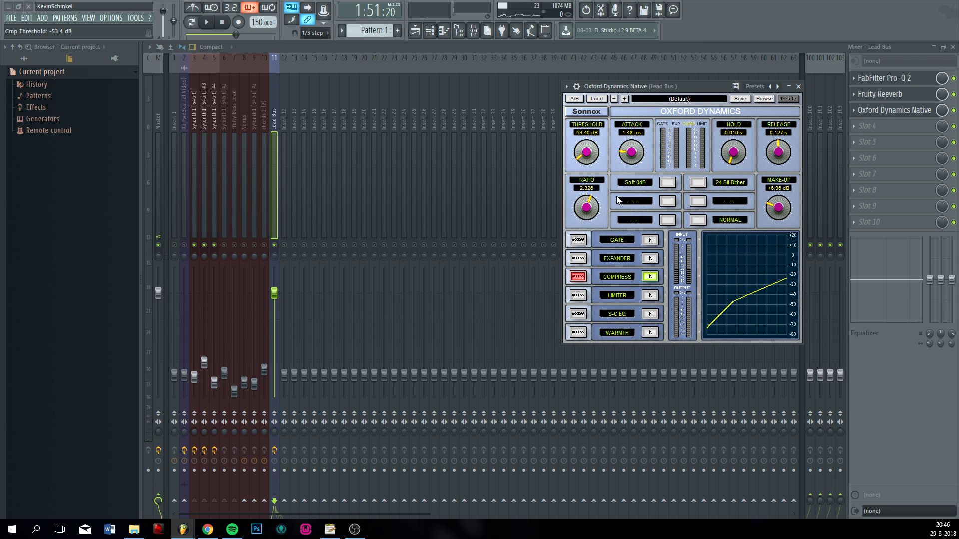
drag(589, 213, 589, 194)
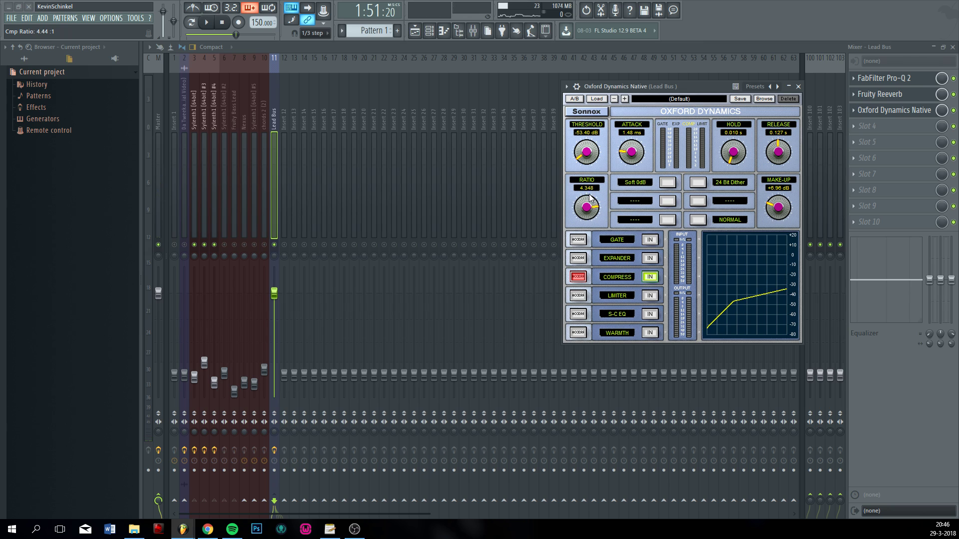
click(669, 88)
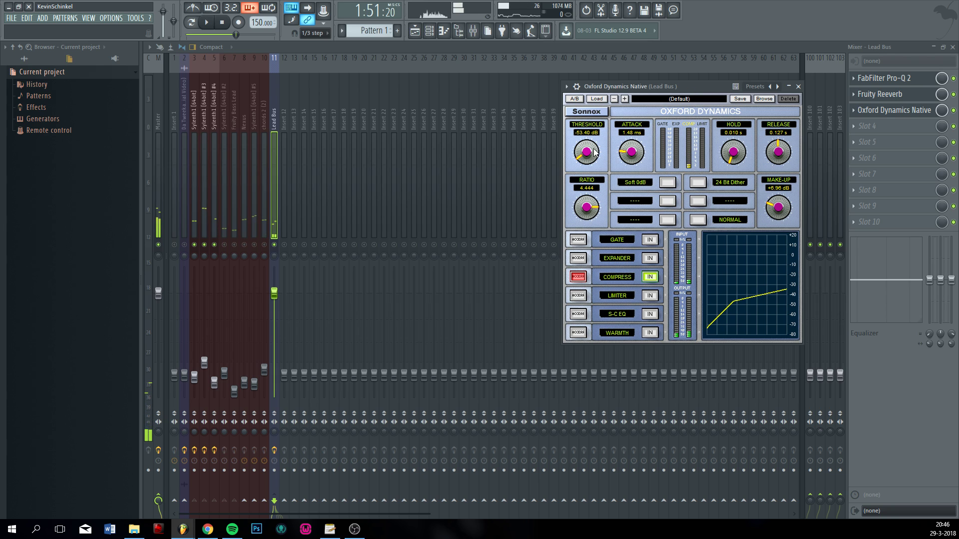
- Set the Lead Bus compressor's threshold to -39.6 dB and ratio to 2.439, and play the leads
drag(589, 153, 583, 137)
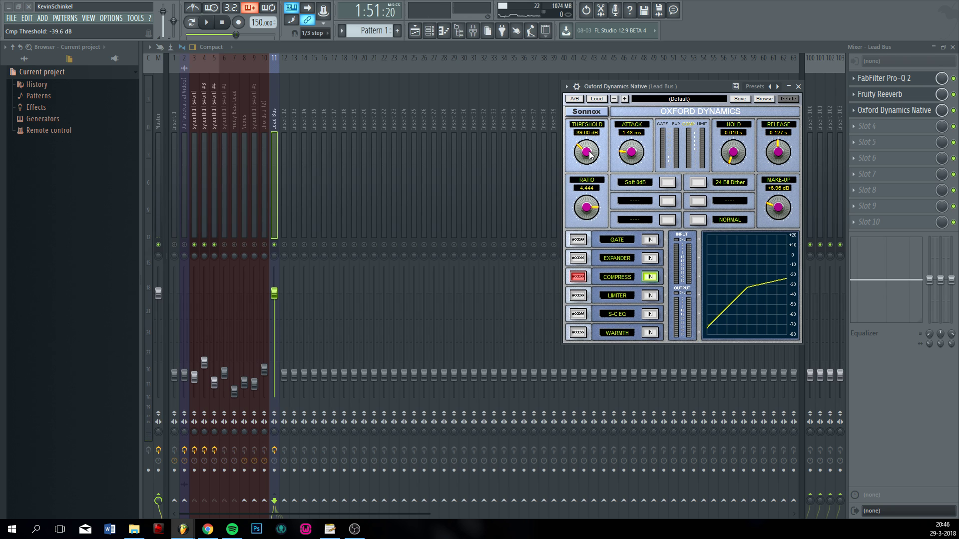
drag(582, 212, 581, 230)
key(space)
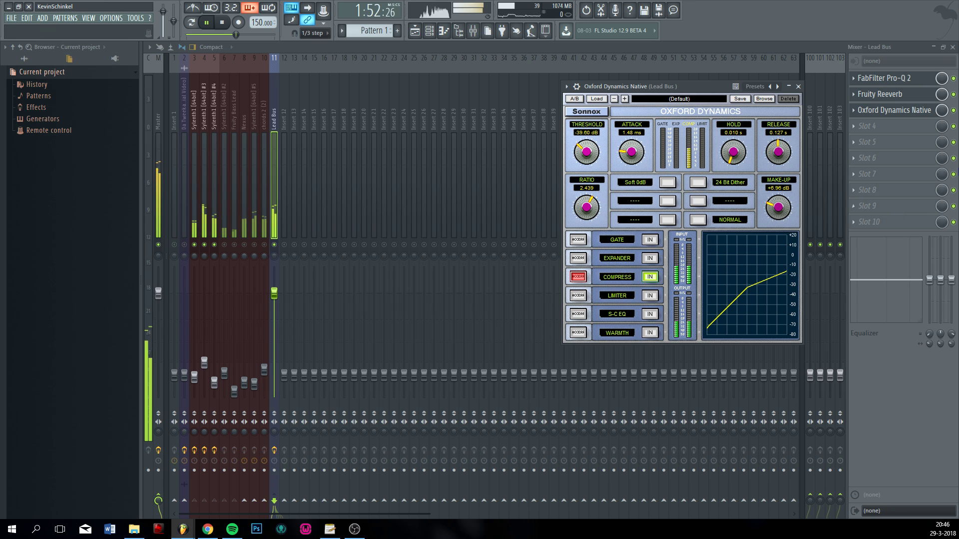
key(space)
- Compare the leads with the compressor bypassed and enabled, and set its release to 0.149 s during playback
click(953, 110)
click(954, 111)
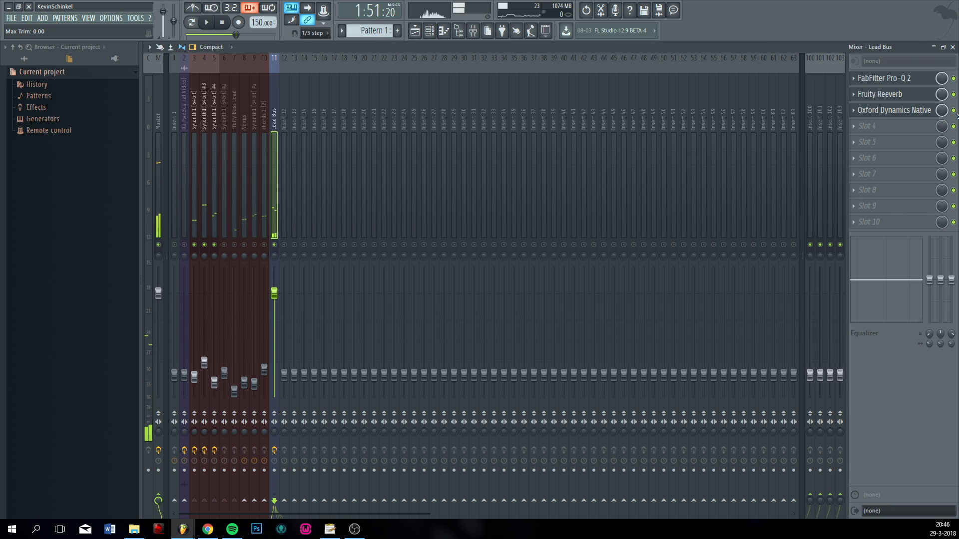
key(space)
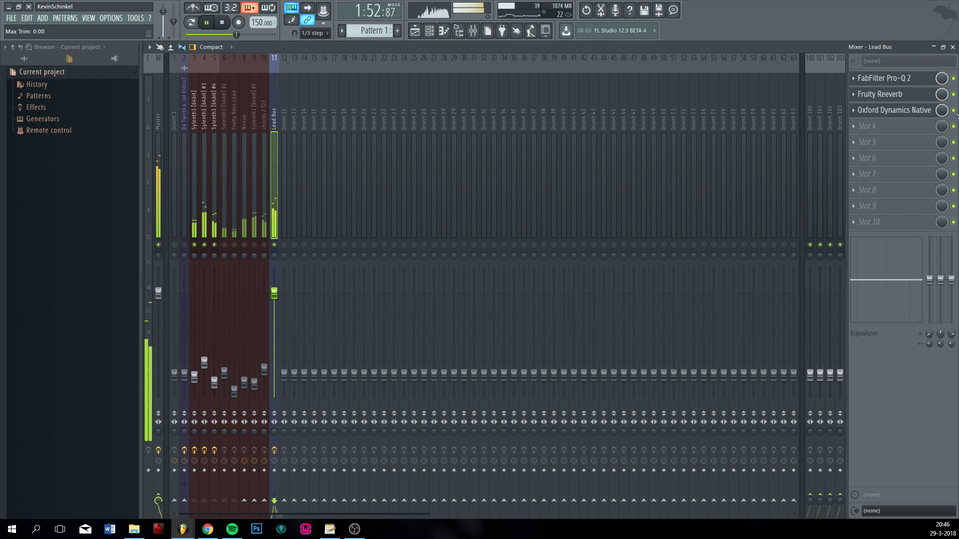
click(882, 111)
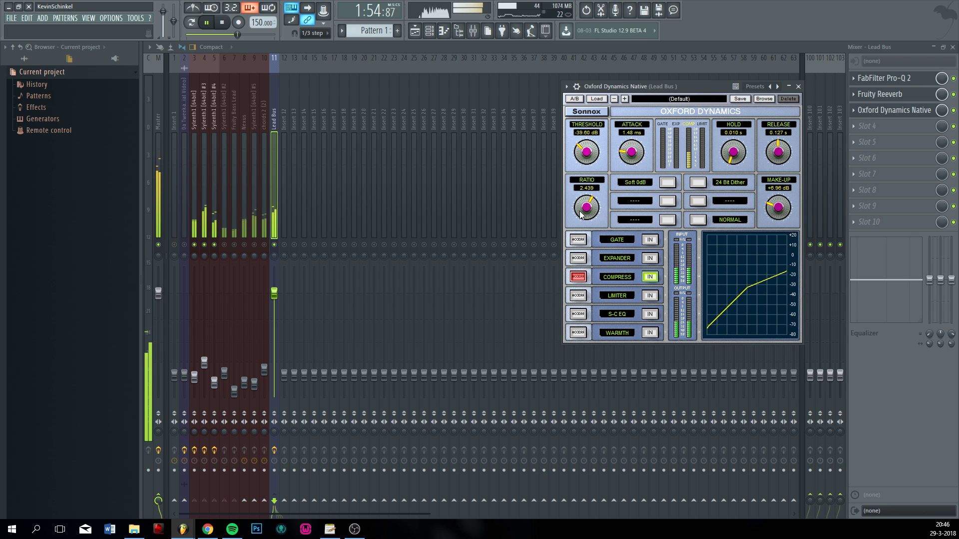
drag(779, 151, 778, 146)
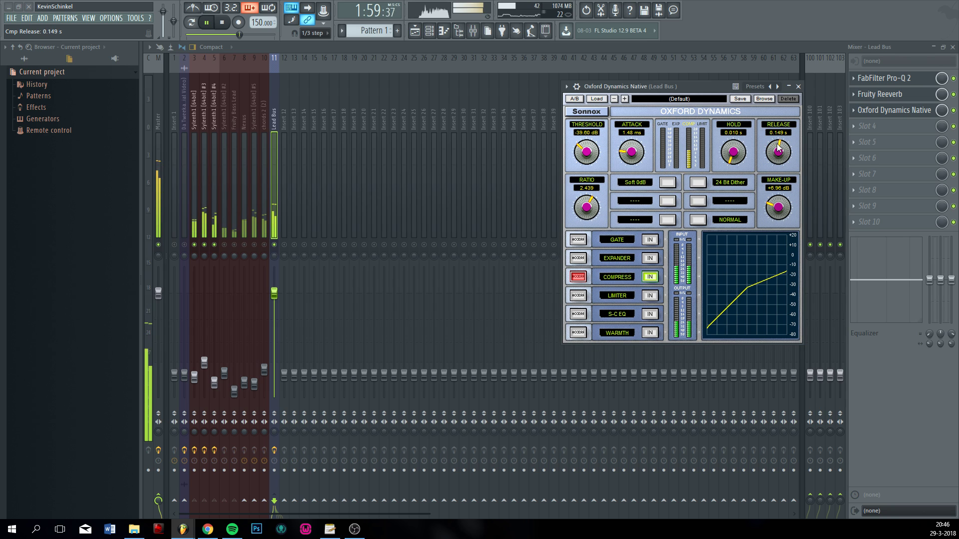
- Unsolo the leads, mute mixer tracks Sylenth1 [64bit] #2 through chords 2 (2), and raise Sylenth1 [64bit] #4 to 25% (-21.9 dB)
right_click(194, 245)
right_click(204, 244)
right_click(214, 244)
right_click(215, 245)
key(space)
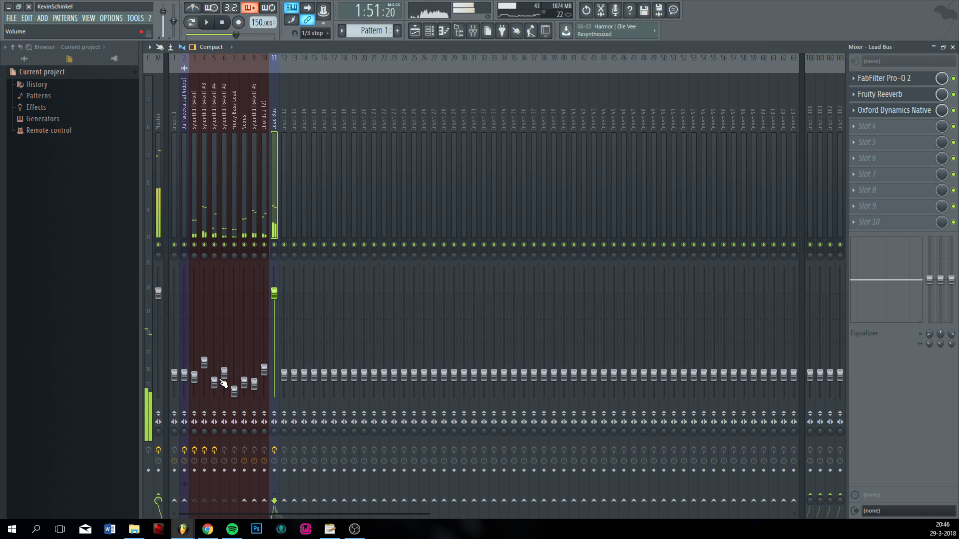
drag(214, 383, 214, 376)
drag(224, 245, 267, 250)
key(space)
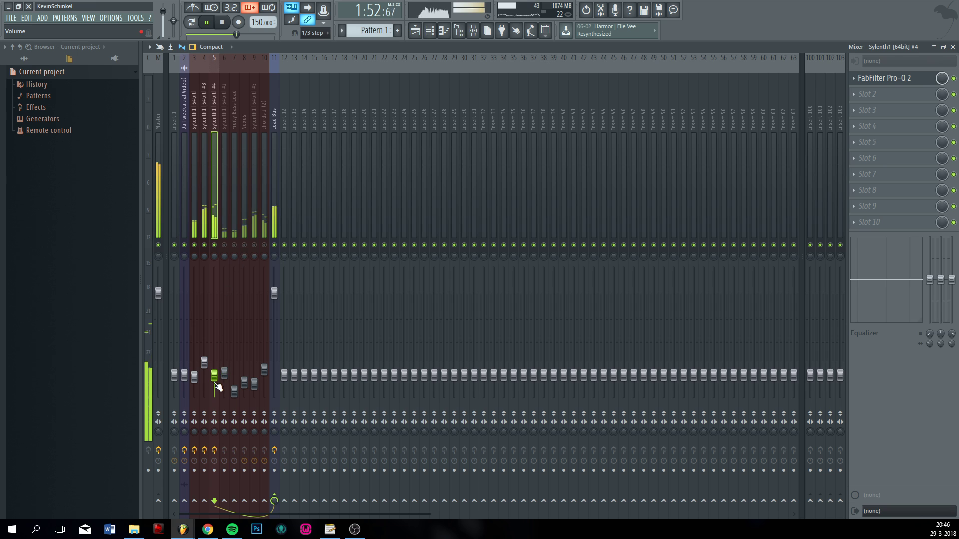
drag(214, 376, 215, 373)
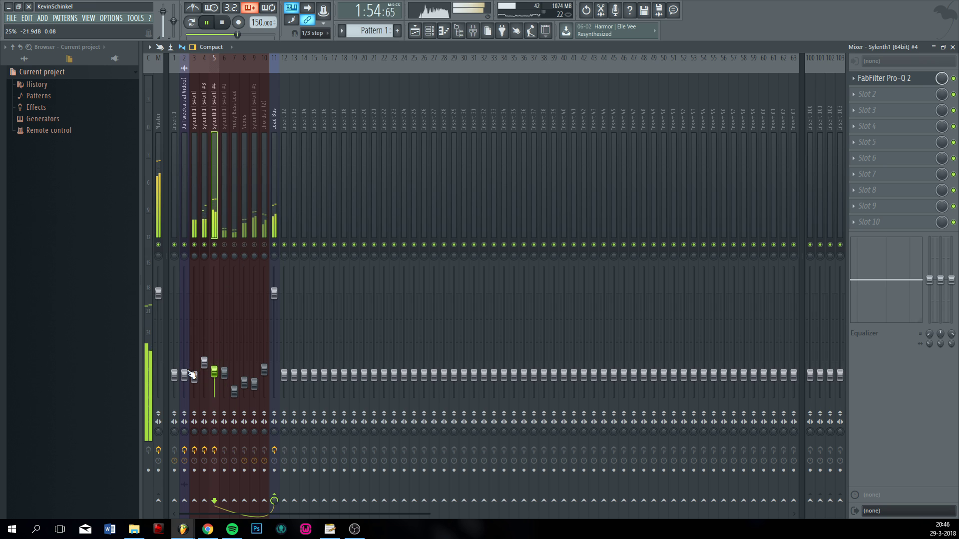
- Solo the Sylenth1 [64bit] #4 channel and play it with its synth editor open
click(431, 33)
click(483, 148)
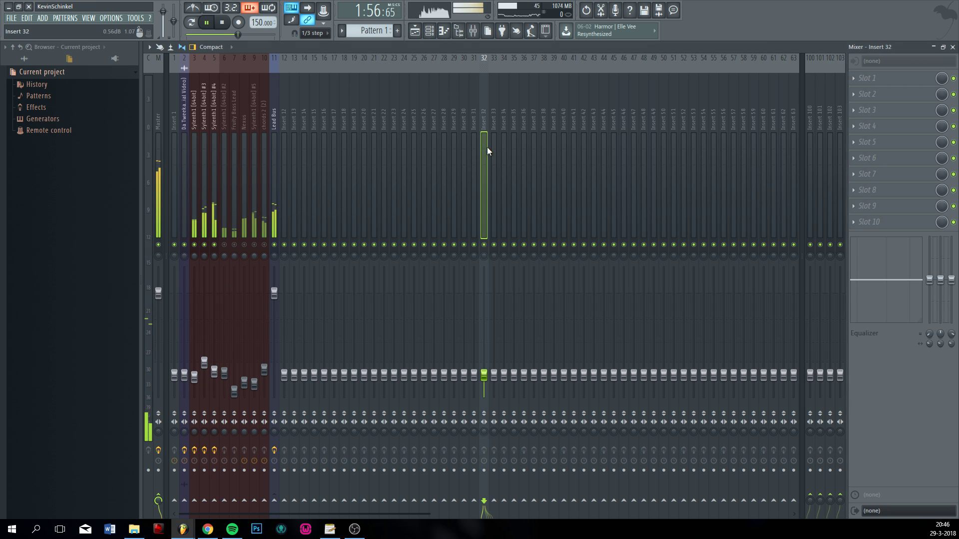
click(432, 32)
key(space)
right_click(493, 164)
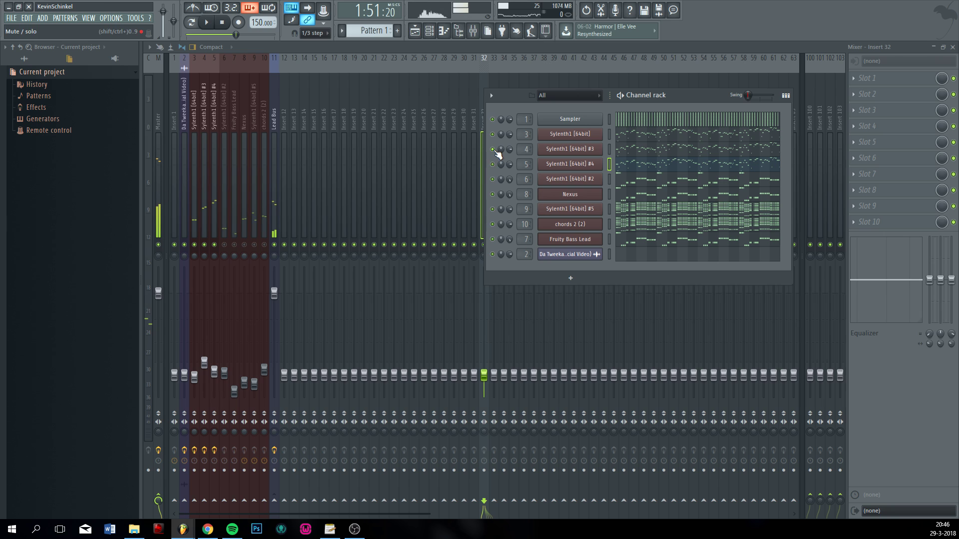
key(space)
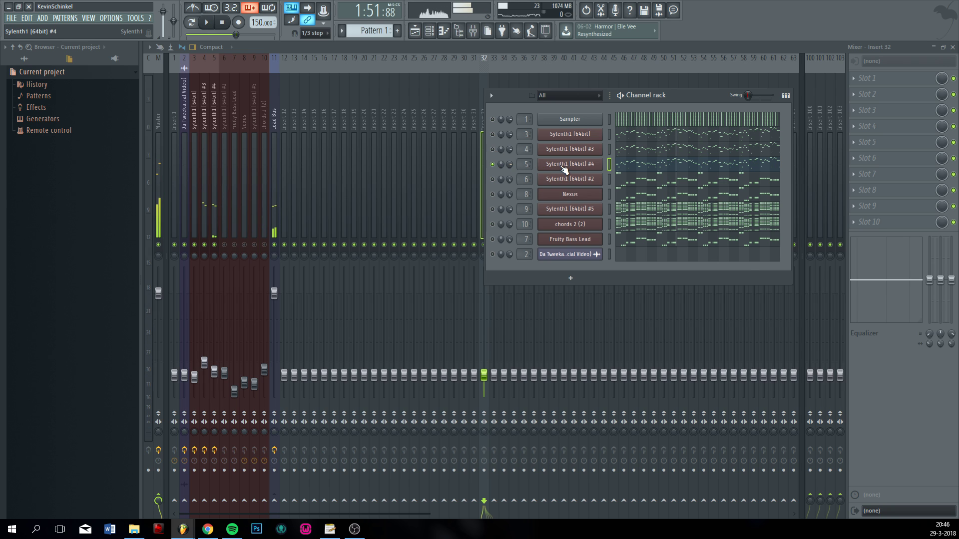
key(space)
click(570, 164)
key(space)
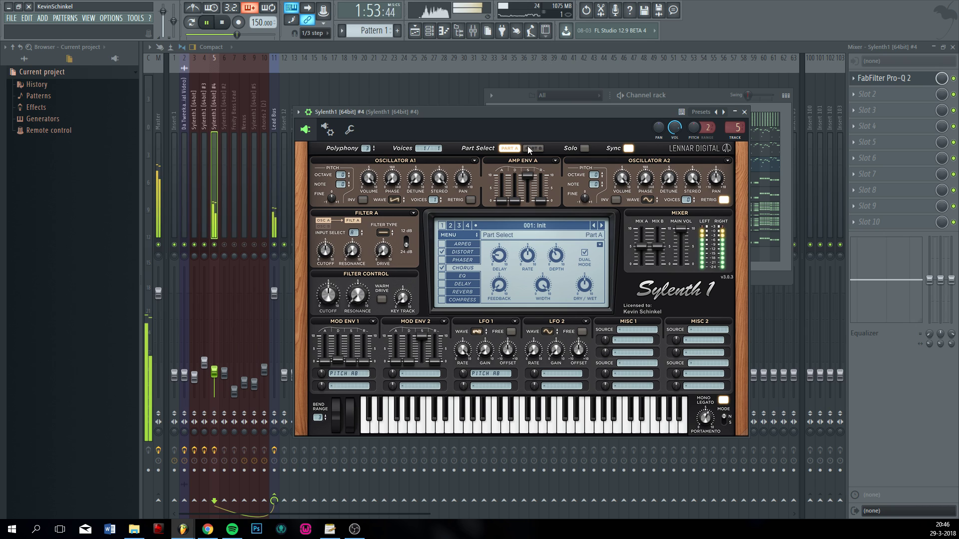
- Unsolo the Sylenth1 [64bit] #4 channel and listen to all the lead layers while reviewing its synth settings
click(517, 105)
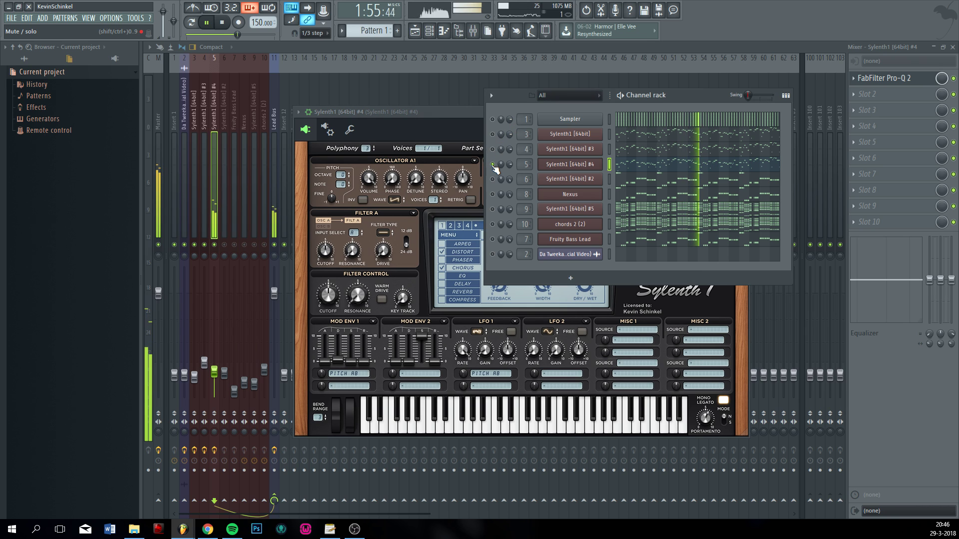
right_click(493, 164)
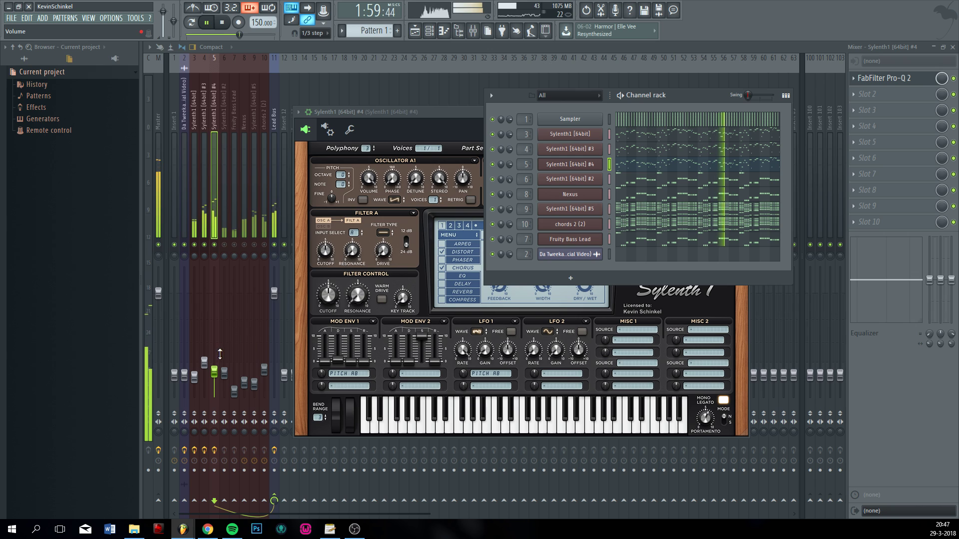
click(442, 116)
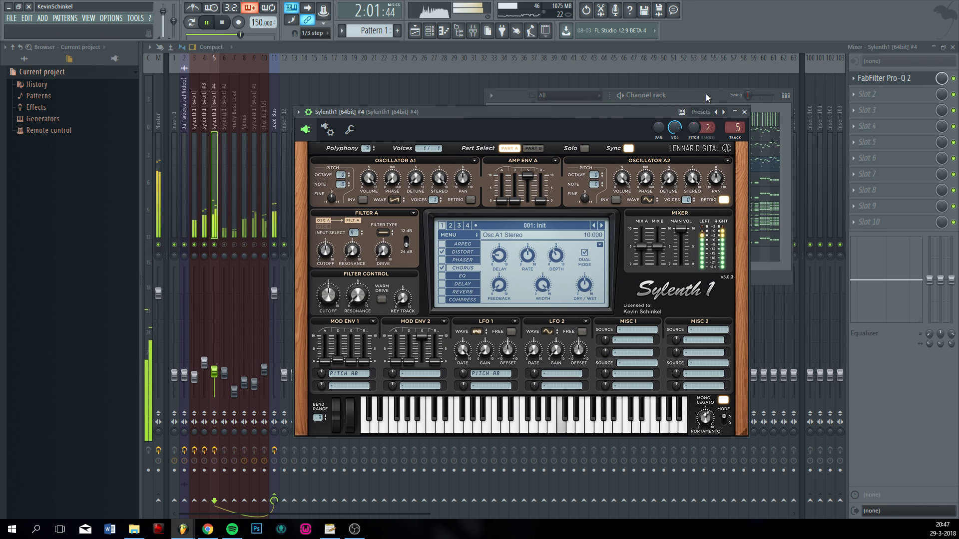
key(space)
click(718, 91)
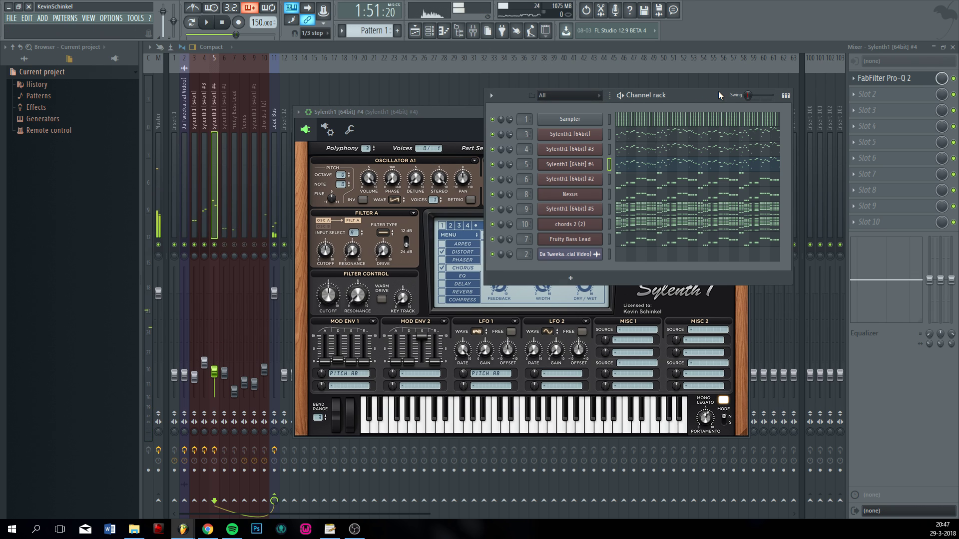
- Add Fruity Delay 2 to the Lead Bus after the compressor, shorten its delay time, and play the leads
click(272, 128)
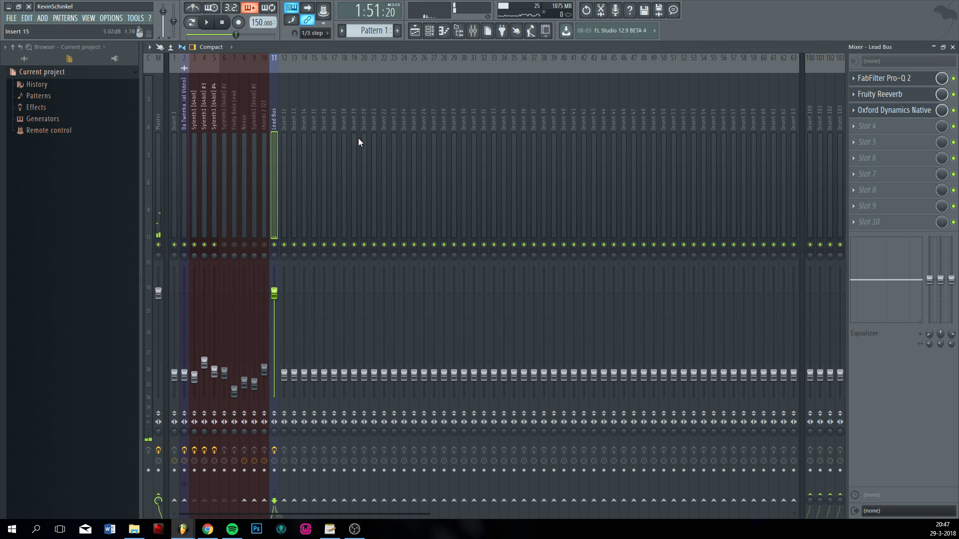
click(867, 128)
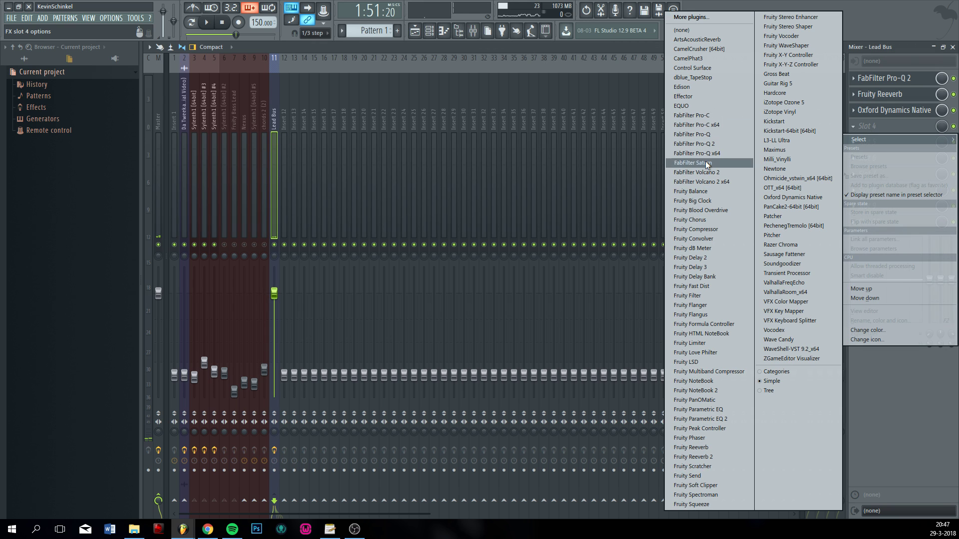
click(695, 257)
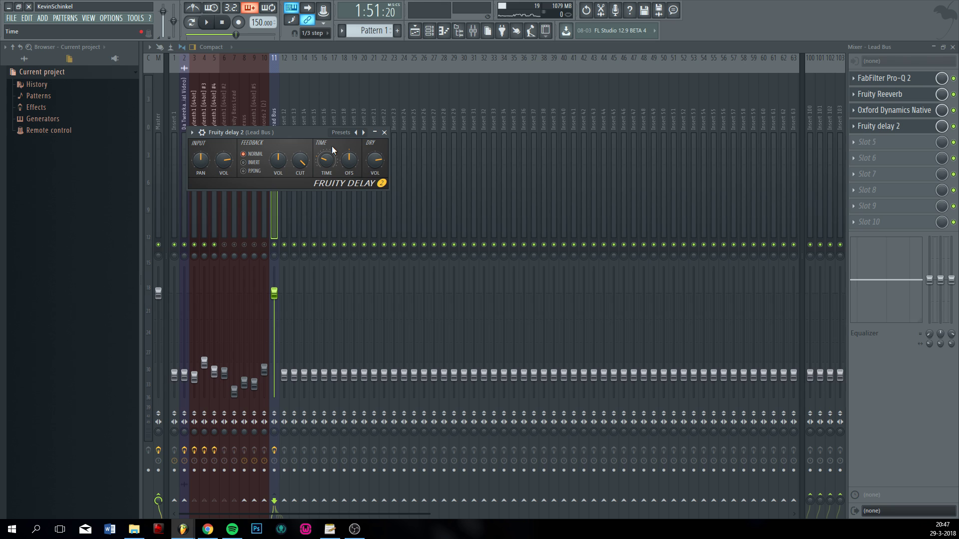
key(q)
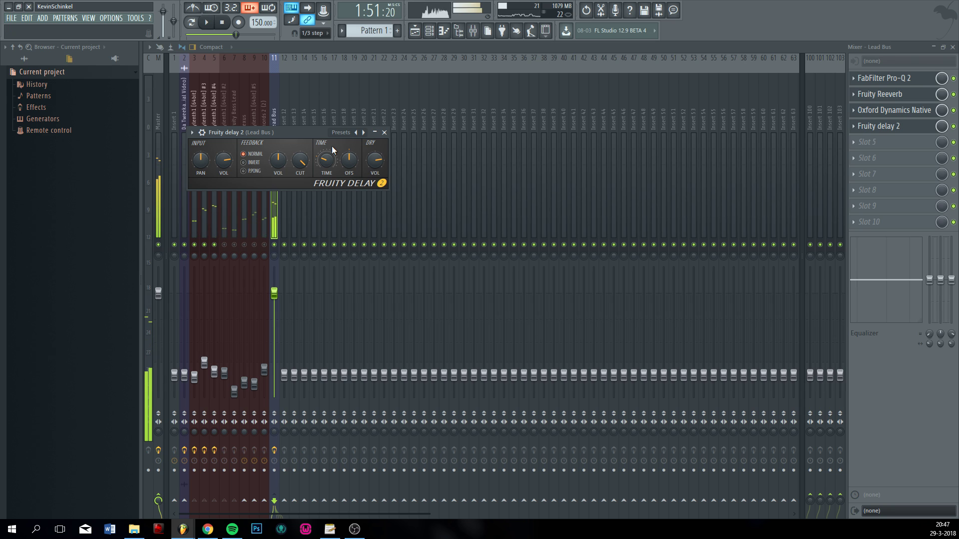
drag(303, 135, 530, 82)
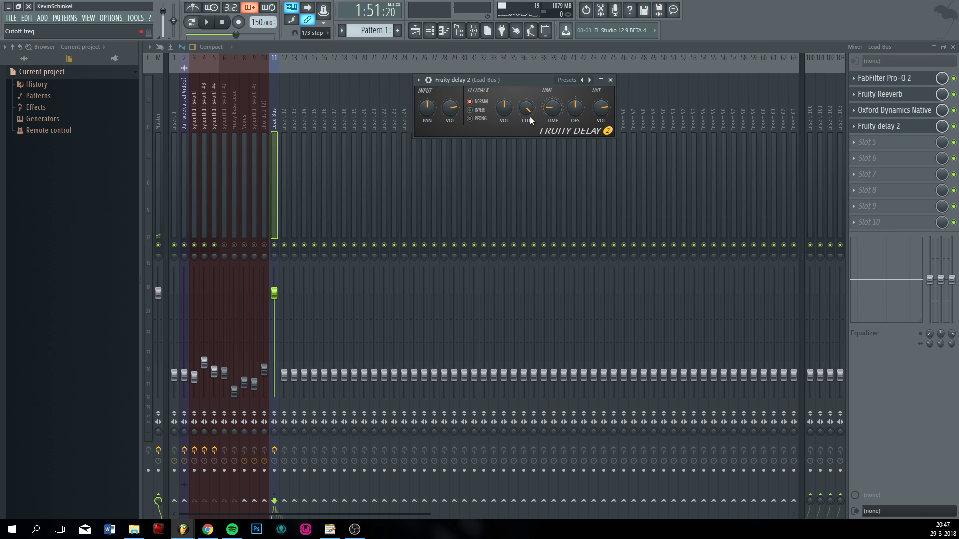
key(space)
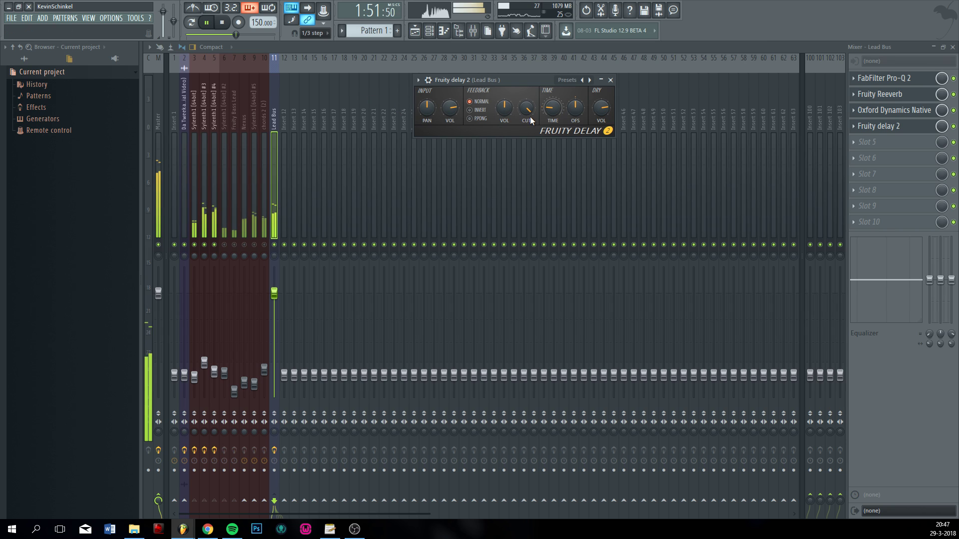
key(space)
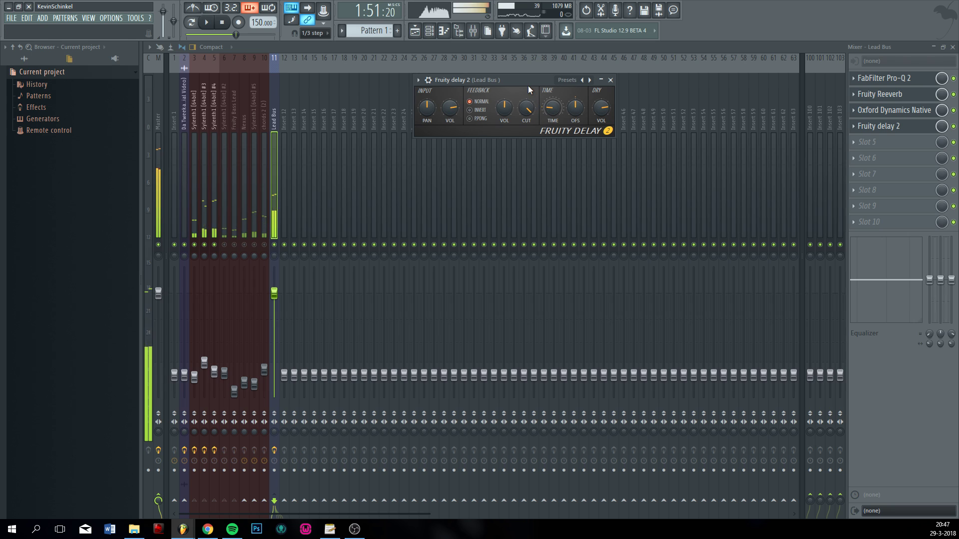
- Set Fruity Delay 2 to ping-pong feedback, pan its input left, lower input volume and cutoff, raise feedback volume, and play the leads
drag(528, 85, 514, 193)
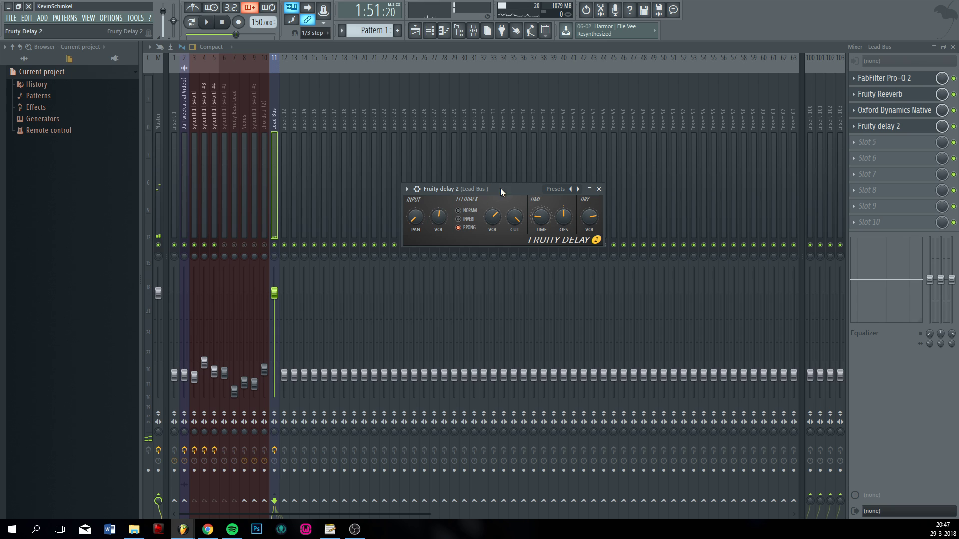
key(space)
drag(500, 189, 497, 162)
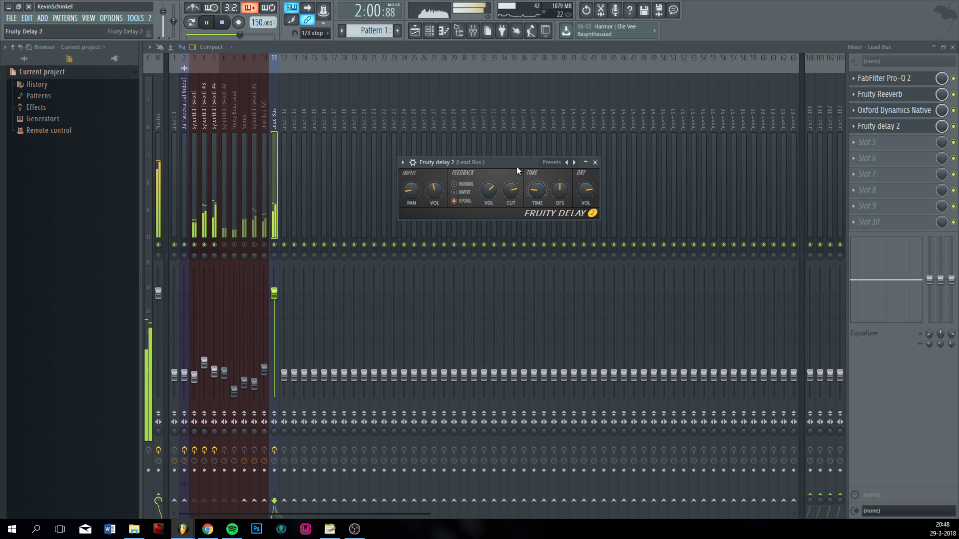
key(space)
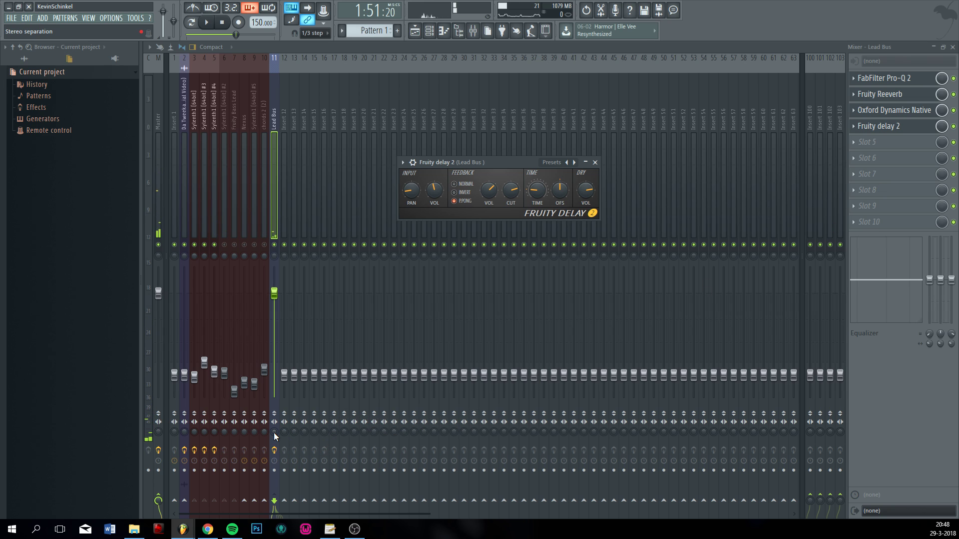
- Set the Lead Bus stereo separation to 14% separated and readjust it while the leads play
drag(274, 433, 274, 429)
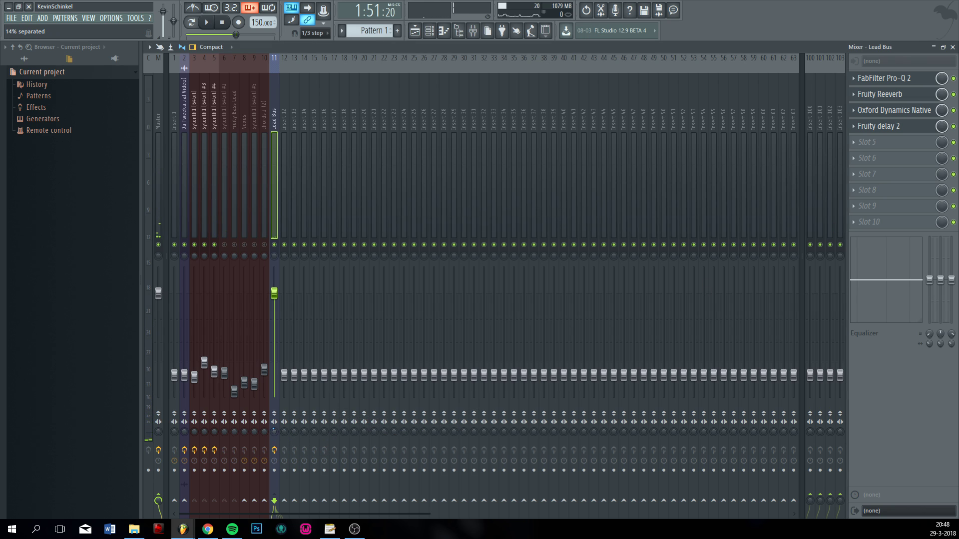
key(space)
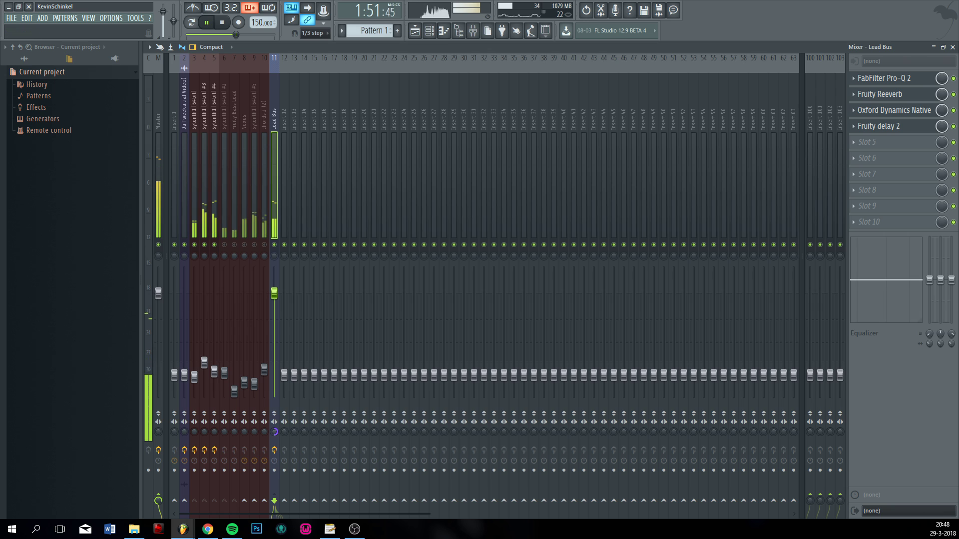
drag(275, 433, 274, 450)
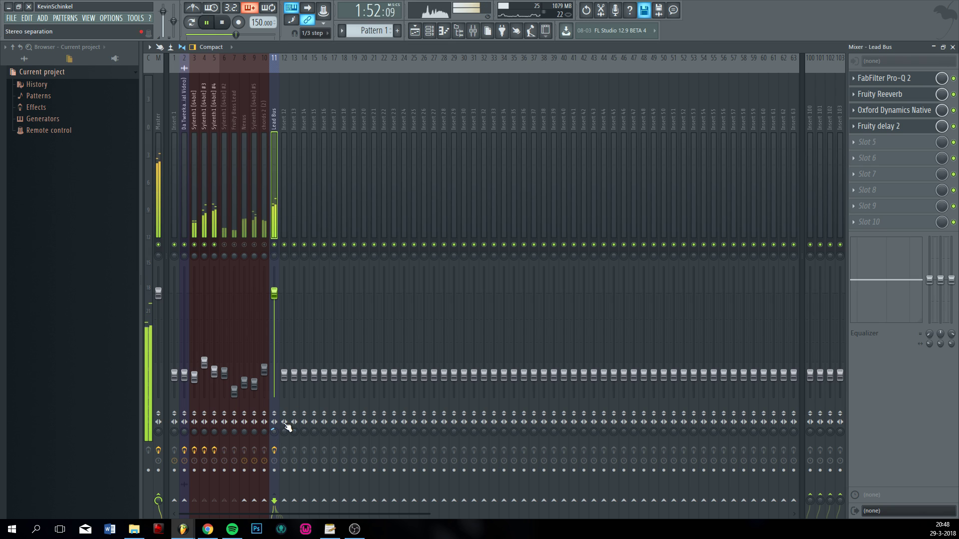
- Lower the input volume of Fruity Delay 2 on the Lead Bus during playback, and stop the leads
click(444, 31)
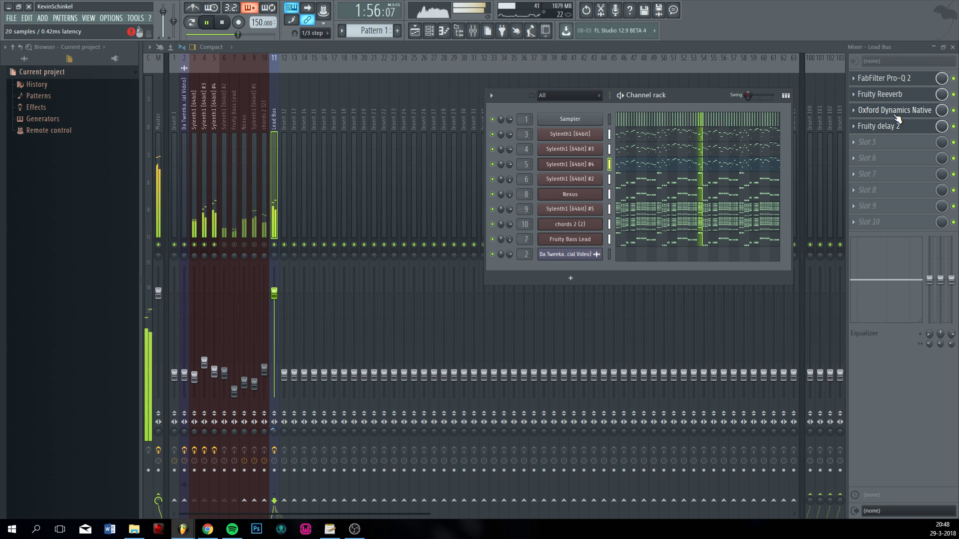
click(879, 126)
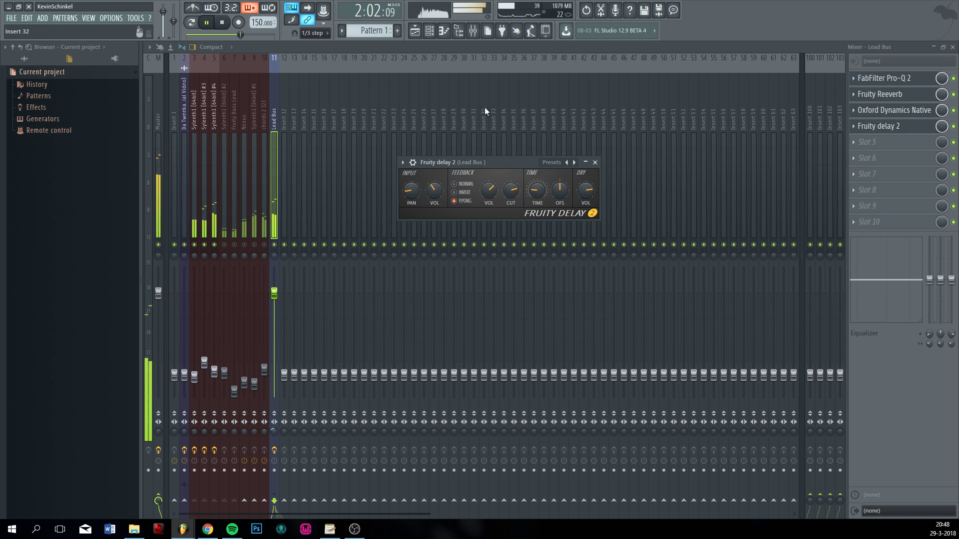
key(F6)
key(space)
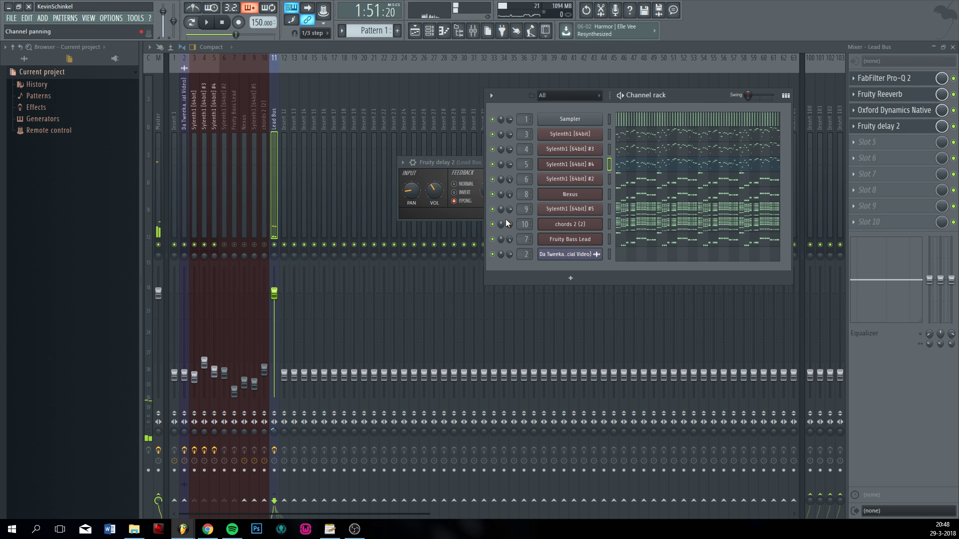
- Solo the chord tracks Sylenth1 [64bit] #5 and chords 2 (2) together and play them
right_click(234, 245)
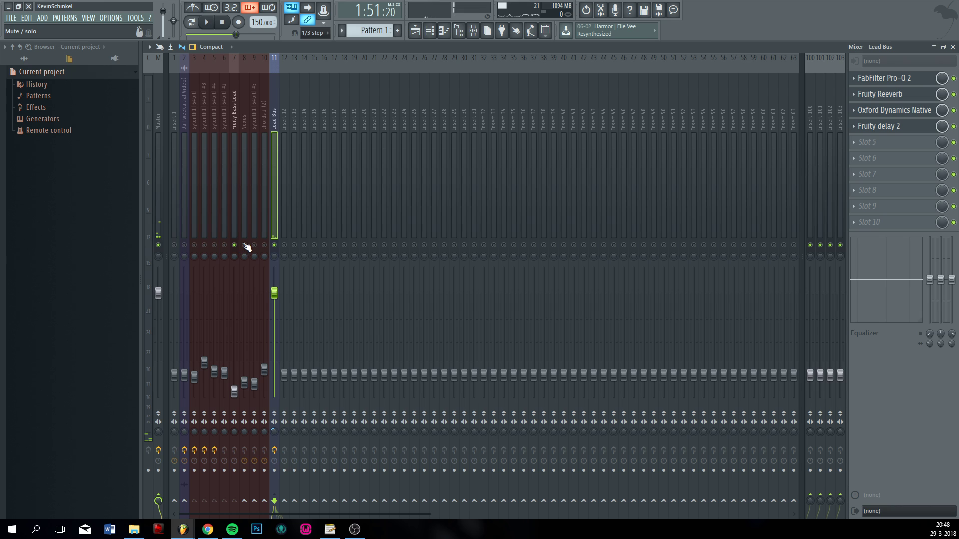
right_click(245, 245)
key(space)
right_click(255, 245)
click(265, 245)
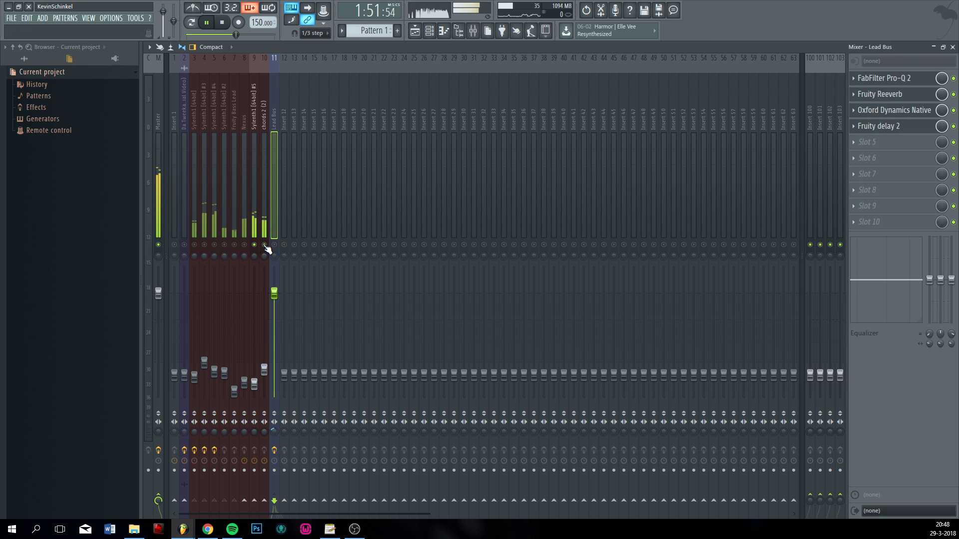
- Route Sylenth1 [64bit] #5 and chords 2 (2) only to mixer Insert 12, stop playback and reset Insert 12's volume to default
click(254, 221)
ctrl+click(265, 222)
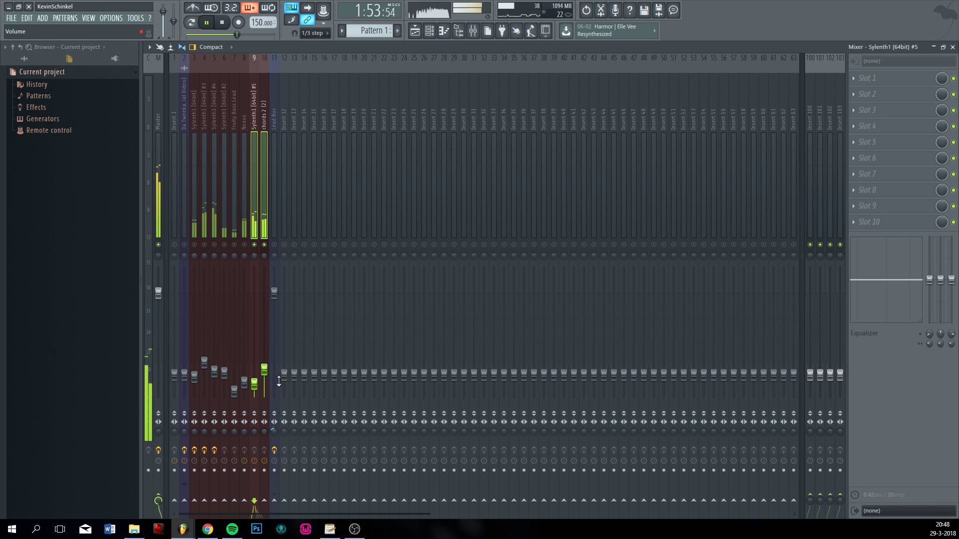
right_click(285, 500)
click(303, 483)
key(space)
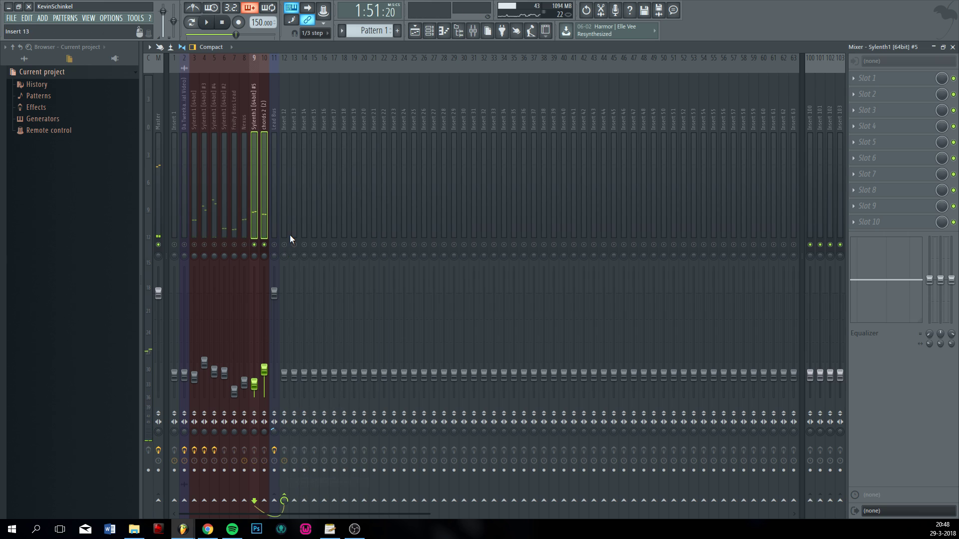
right_click(286, 374)
click(301, 373)
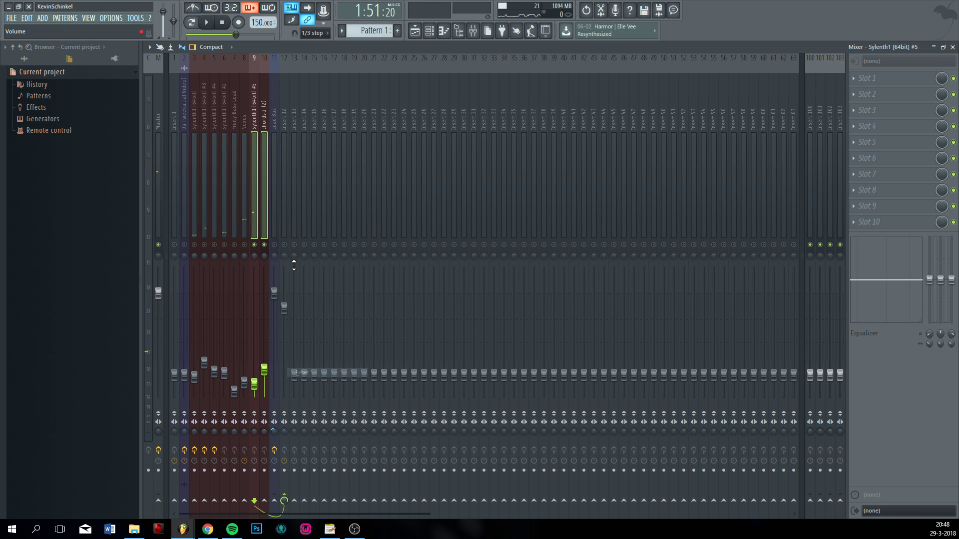
- Rename mixer track Insert 12 as "Chords bus"
click(282, 206)
right_click(282, 204)
click(344, 66)
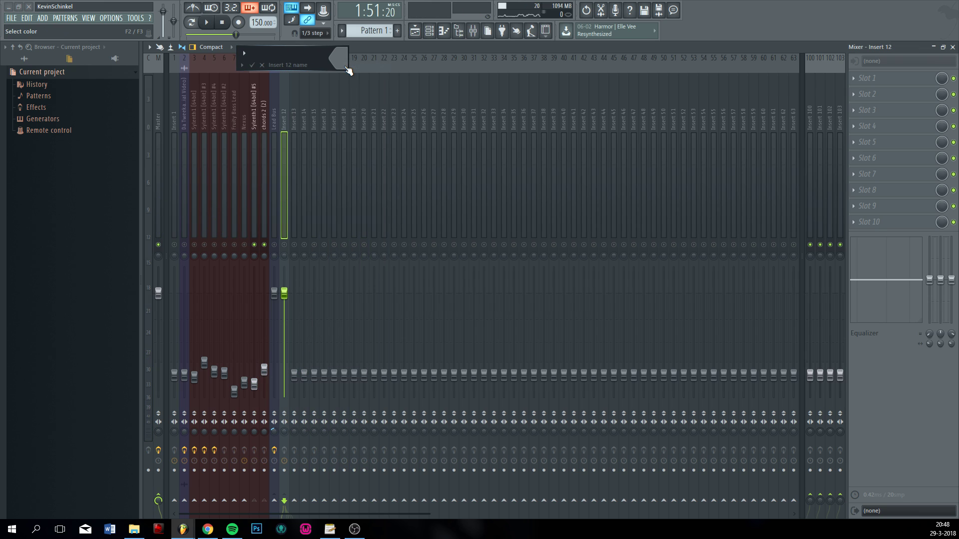
text(Cho)
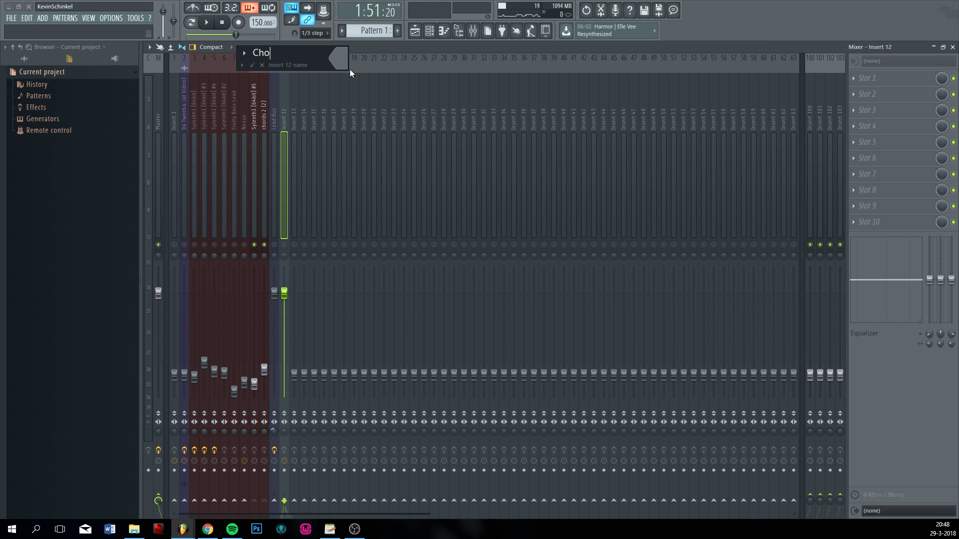
text(rds bus)
key(Return)
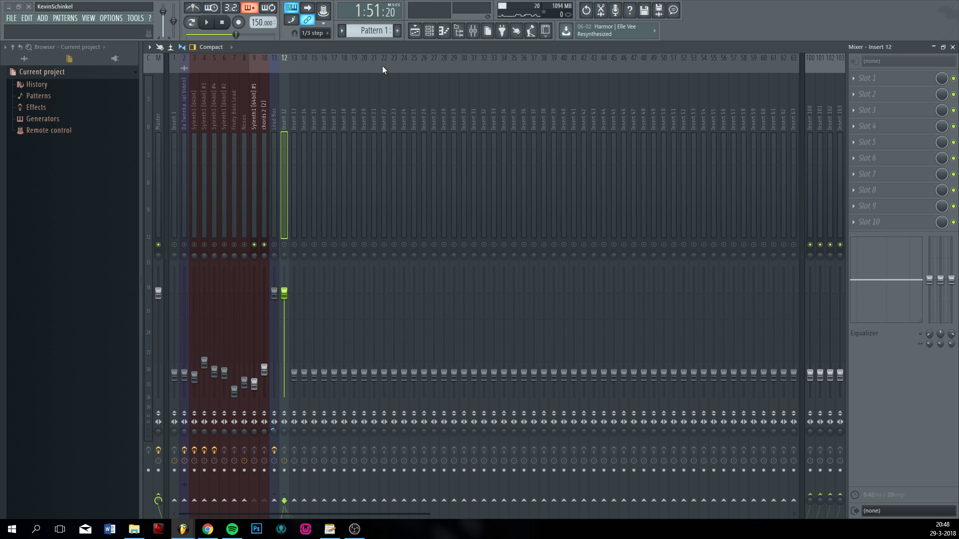
- Color the Chords bus track teal and unsolo the mixer tracks
right_click(289, 55)
click(333, 76)
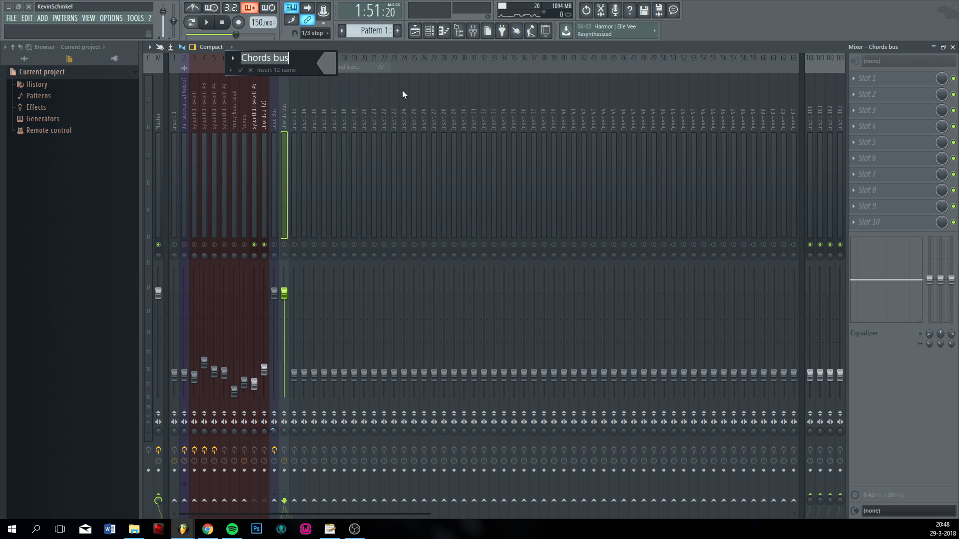
click(391, 74)
key(Return)
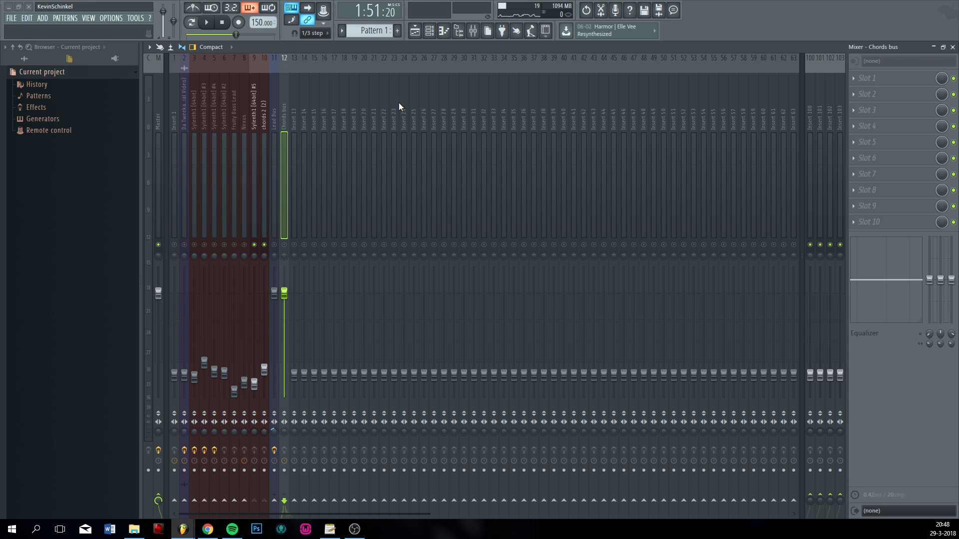
right_click(285, 245)
right_click(284, 246)
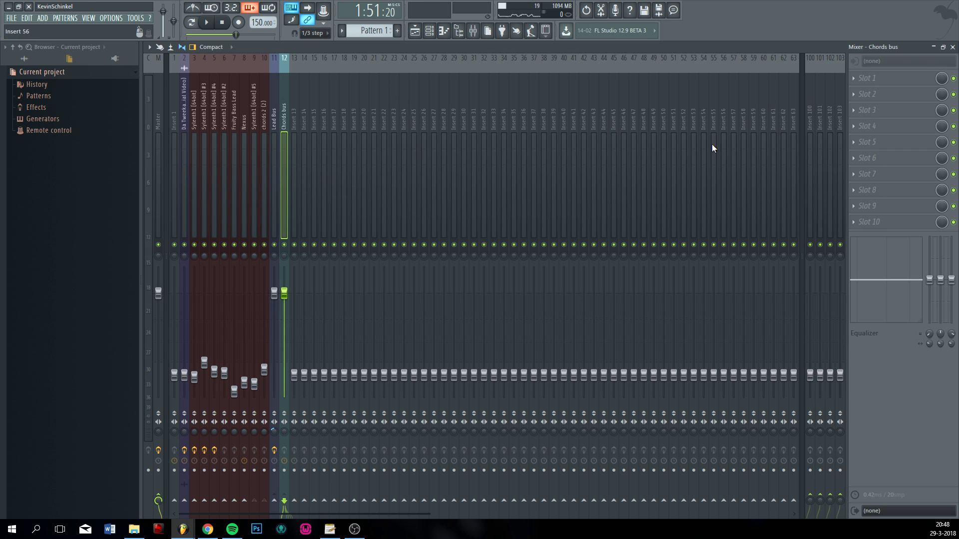
- Load FabFilter Pro-Q 2 in slot 1 of the Chords bus, add an 18 dB/oct low cut at about 325 Hz, and start playback
click(868, 78)
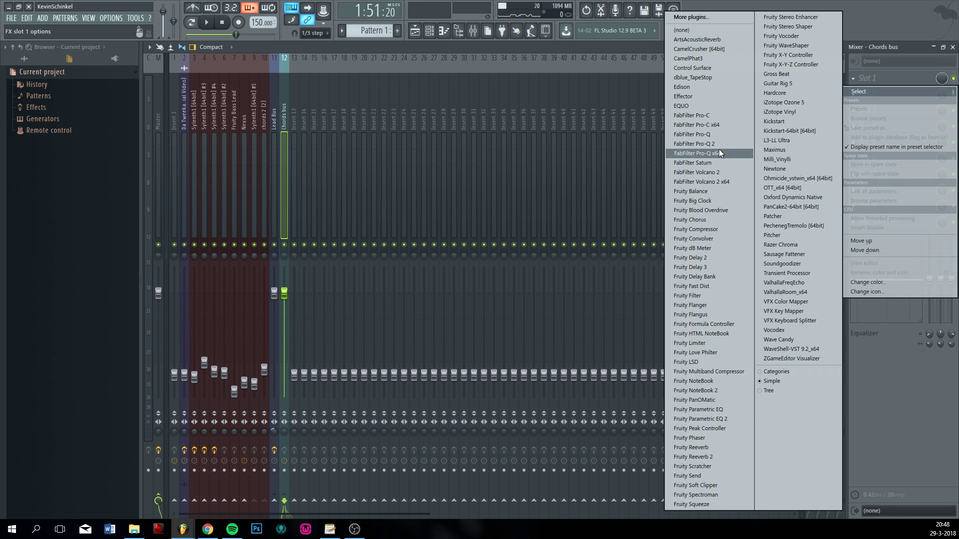
click(696, 144)
click(206, 222)
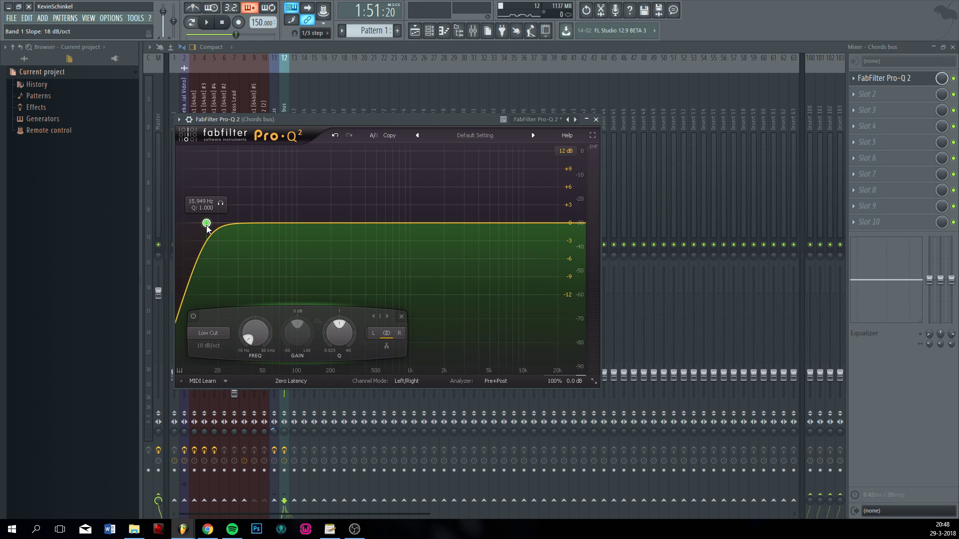
drag(206, 223, 355, 224)
key(space)
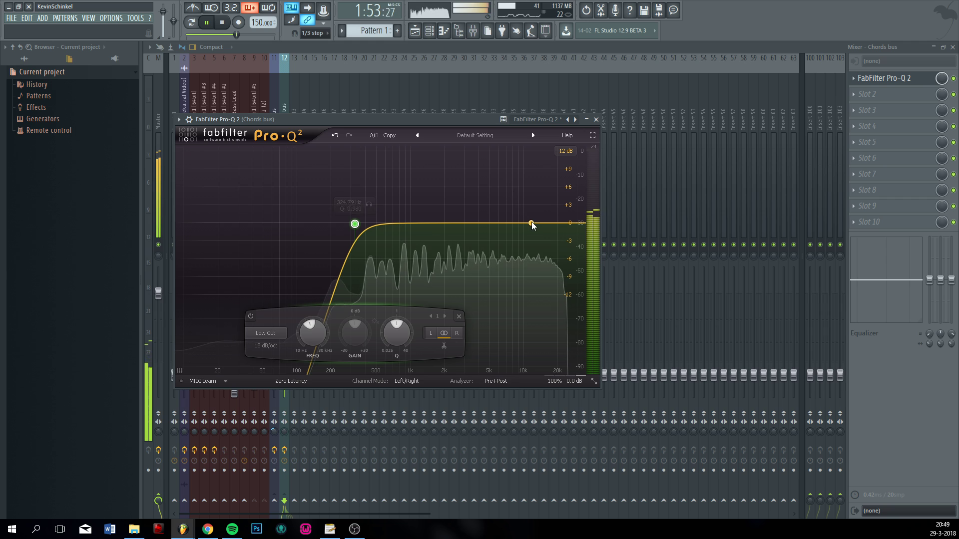
- Boost the Chords bus highs with a high shelf and add a bell band at about 924 Hz with a tiny cut
mouse_move(531, 223)
mouse_down()
mouse_move(533, 209)
mouse_move(524, 214)
mouse_up()
click(385, 47)
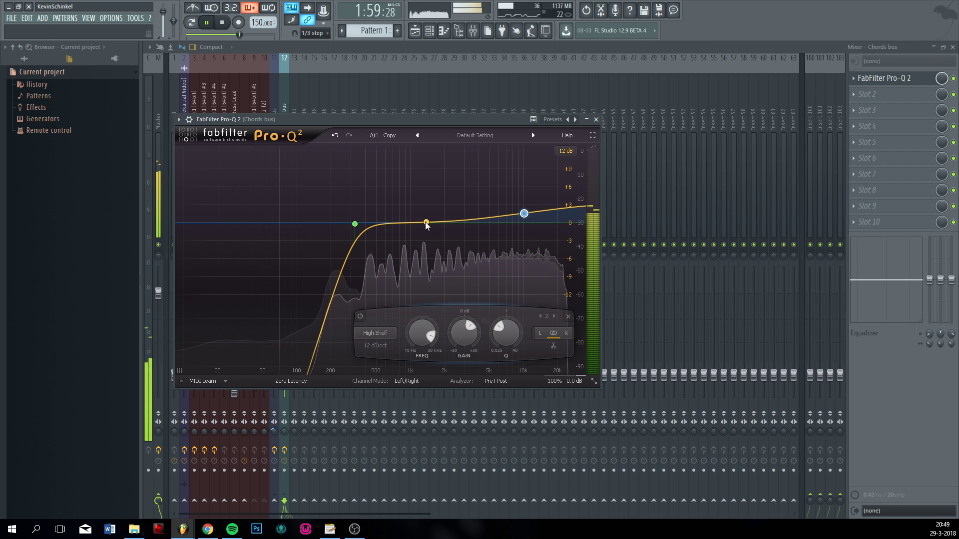
mouse_move(425, 222)
mouse_down()
mouse_move(409, 246)
mouse_move(406, 215)
mouse_move(406, 224)
mouse_up()
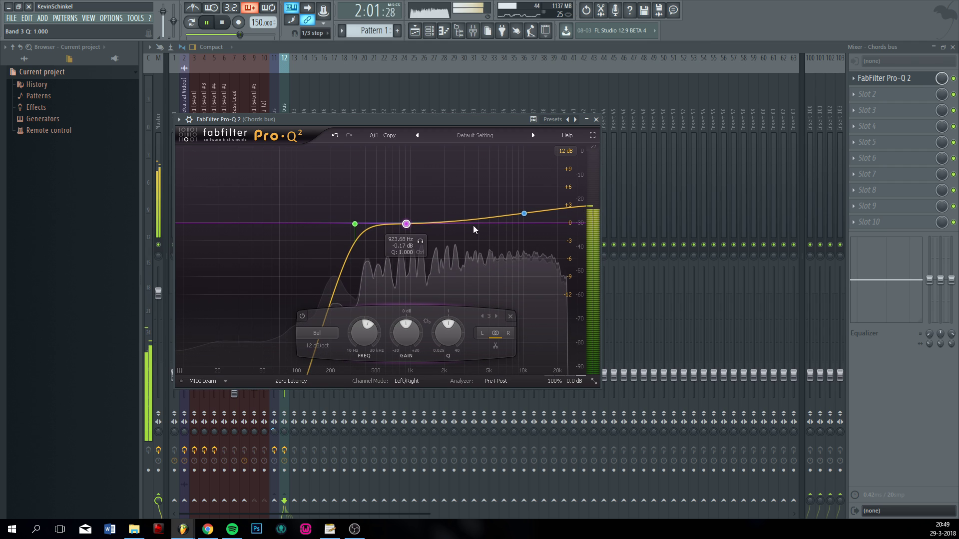
drag(524, 213, 530, 204)
- Load Fruity Reeverb in slot 2 of the Chords bus with 481 Hz low cut, 4.1 s decay and 19% reverb, and audition it
click(867, 96)
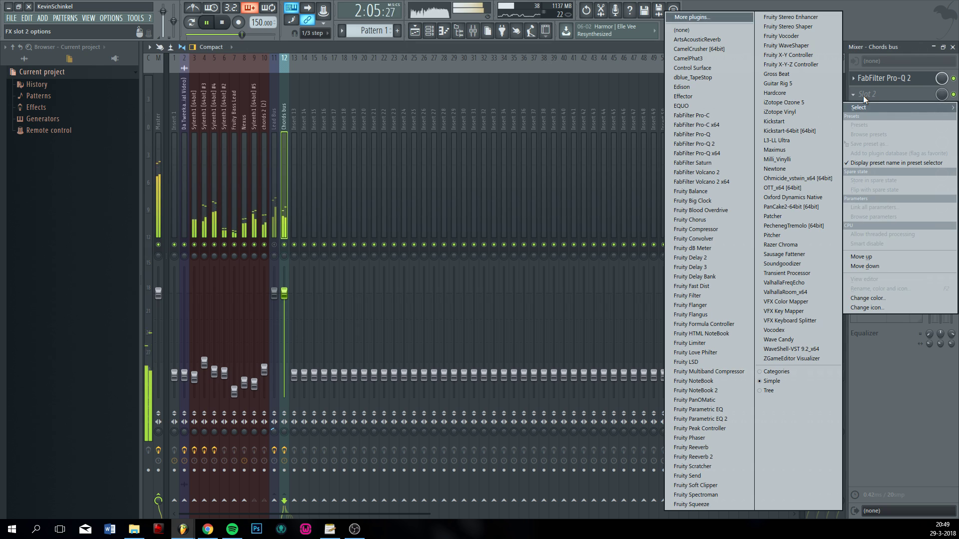
click(699, 451)
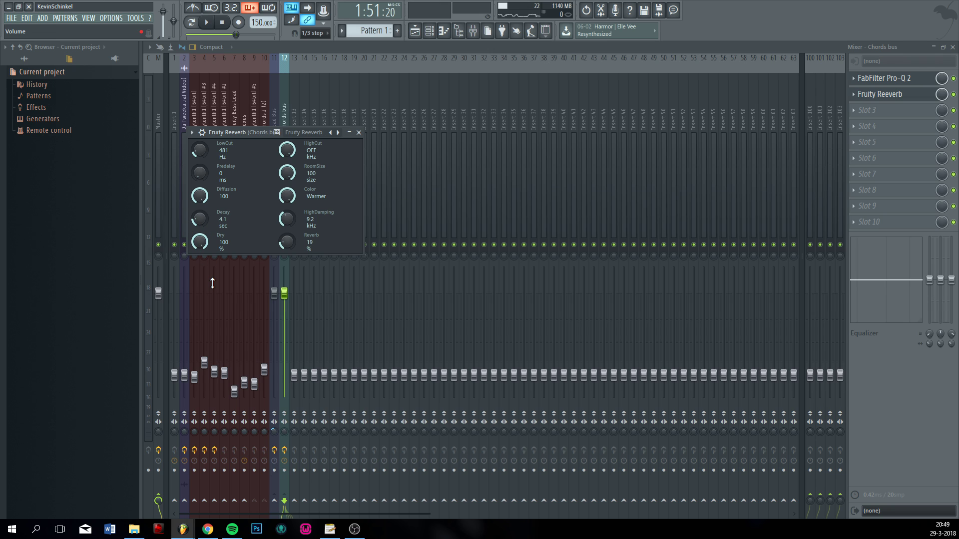
key(space)
drag(246, 131, 364, 135)
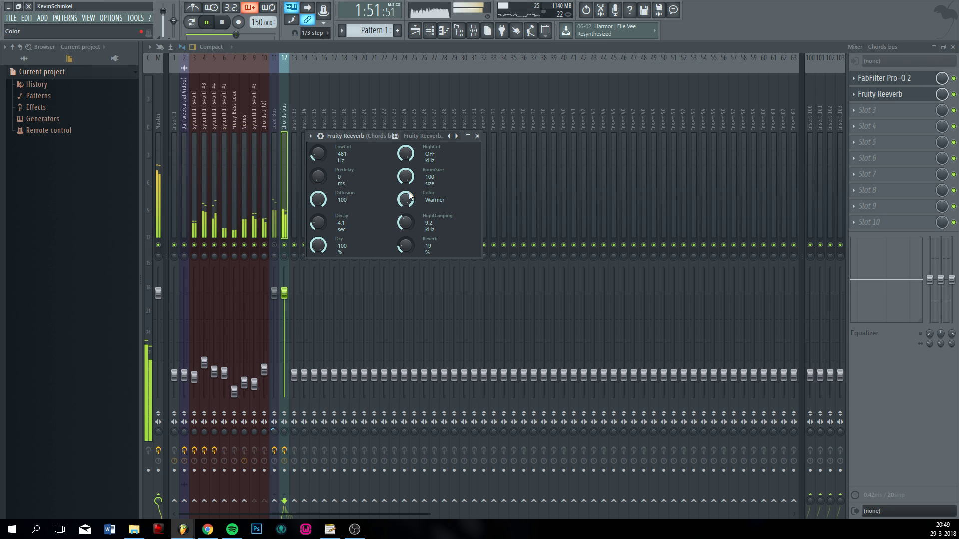
key(space)
- Load Oxford Dynamics Native in slot 3 of the Chords bus, adjust its threshold, and audition the chords briefly
click(868, 110)
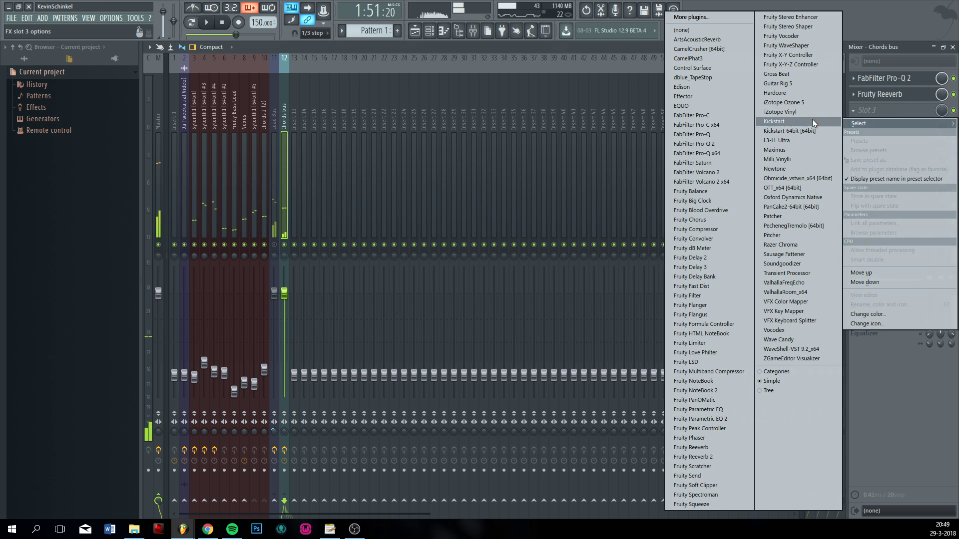
click(797, 198)
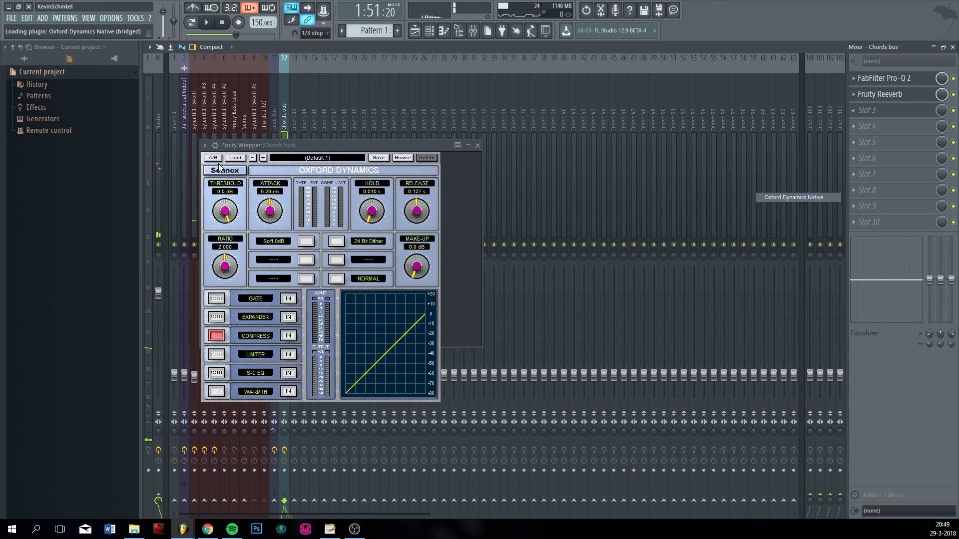
drag(223, 210, 271, 104)
key(Escape)
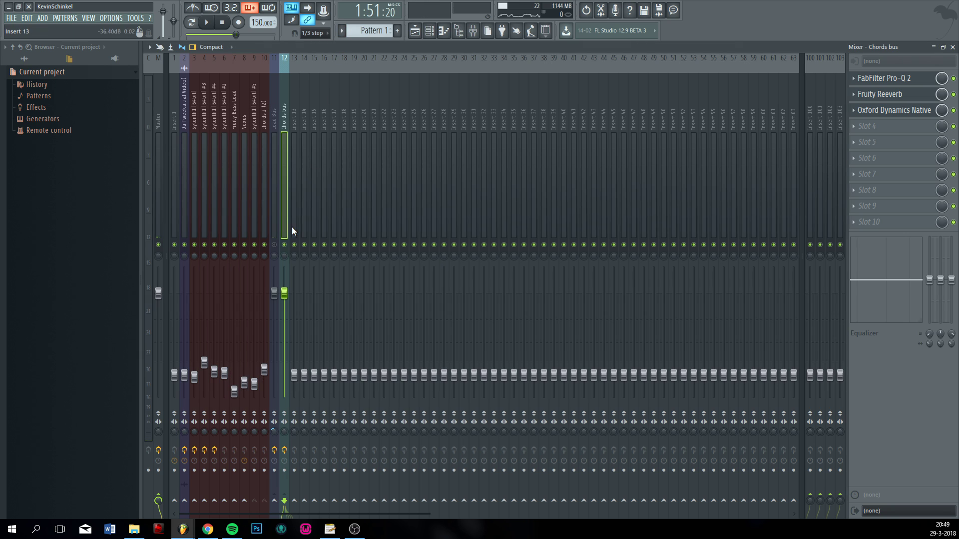
key(space)
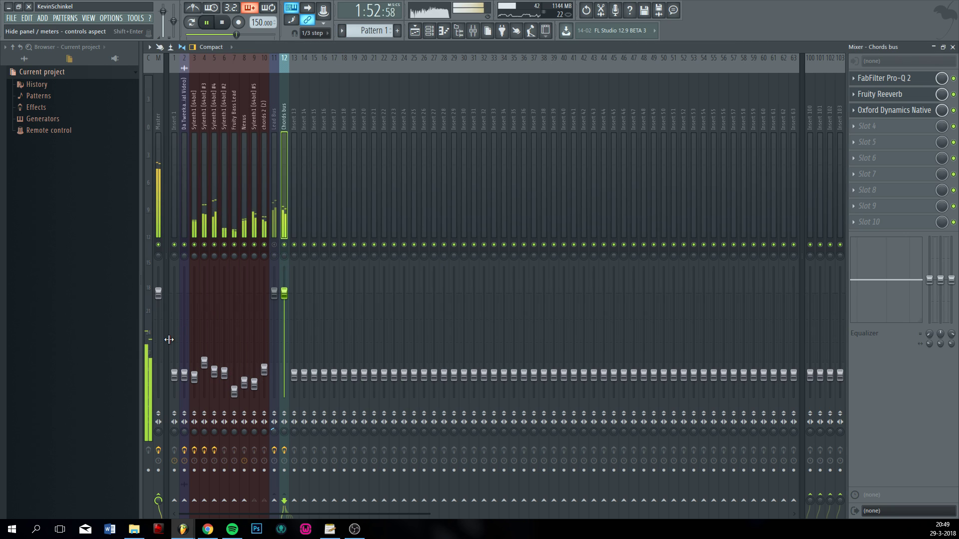
key(space)
- Set Oxford Dynamics to -36.30 dB threshold, 2.84 ms attack and 2.381 ratio, and enable its compressor
click(885, 109)
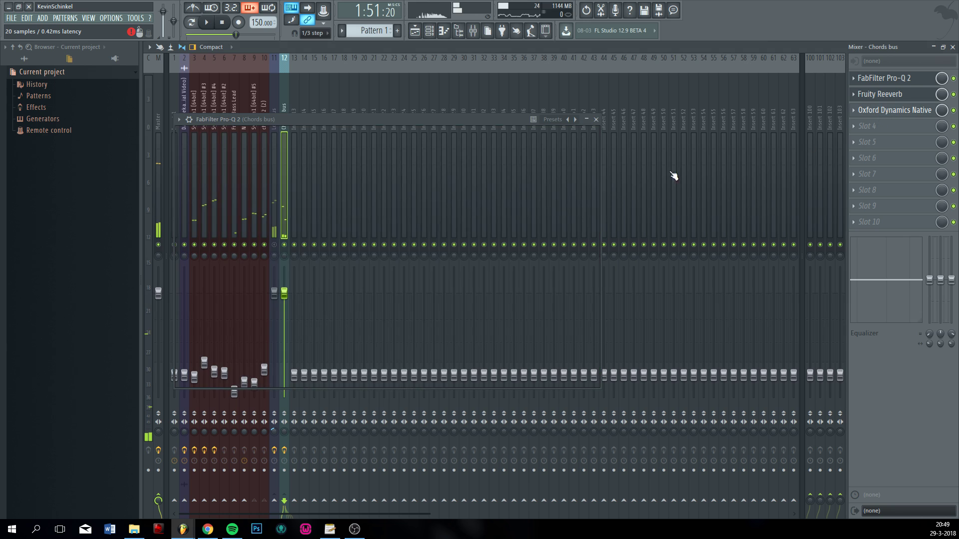
drag(225, 210, 202, 243)
click(270, 214)
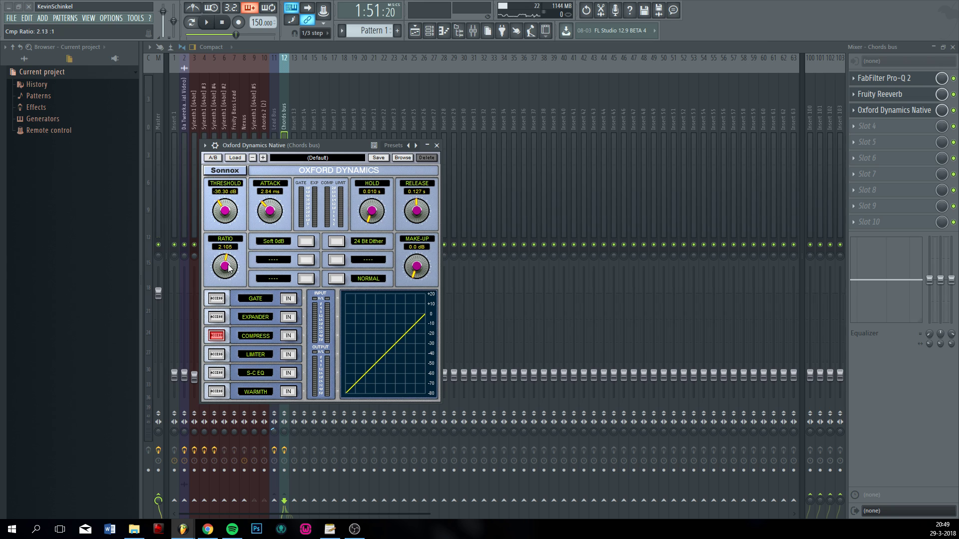
click(289, 336)
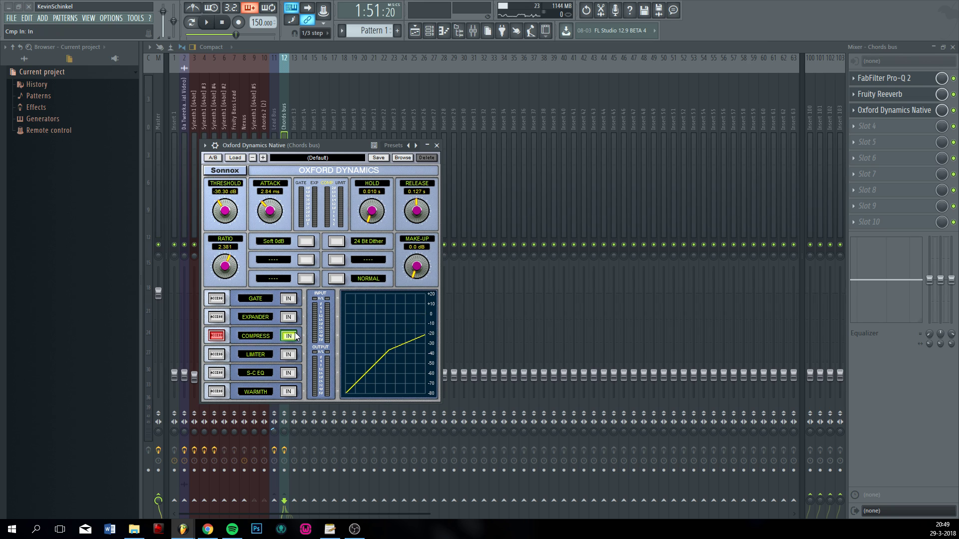
click(344, 143)
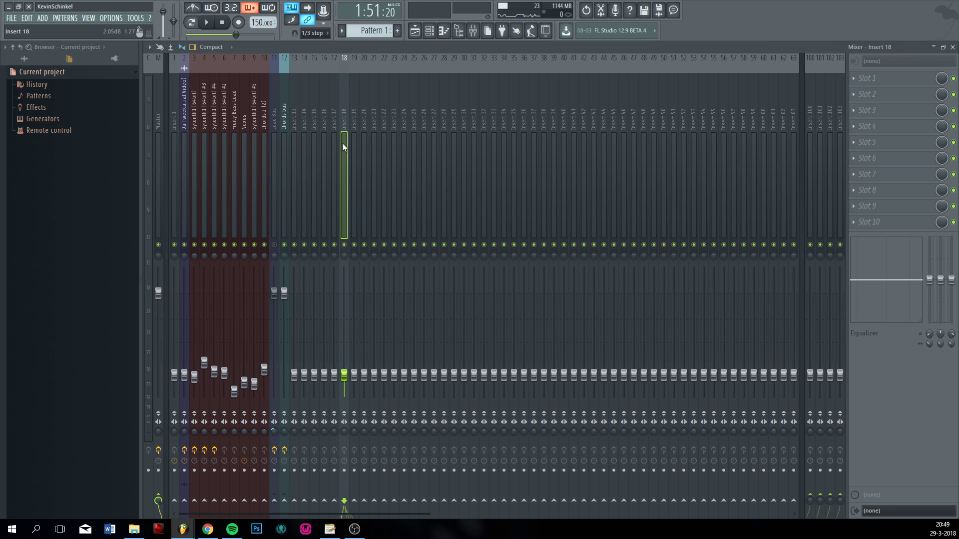
- Adjust the Chords bus compressor's make-up gain during playback, and change the bus's stereo separation
click(287, 134)
key(space)
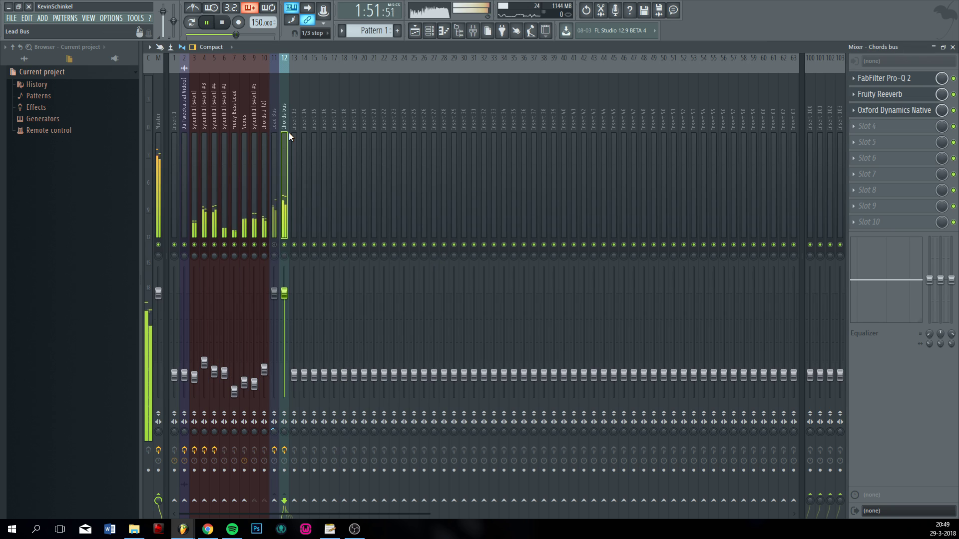
click(914, 110)
mouse_move(410, 274)
mouse_down()
mouse_move(402, 284)
mouse_move(402, 275)
mouse_up()
click(358, 46)
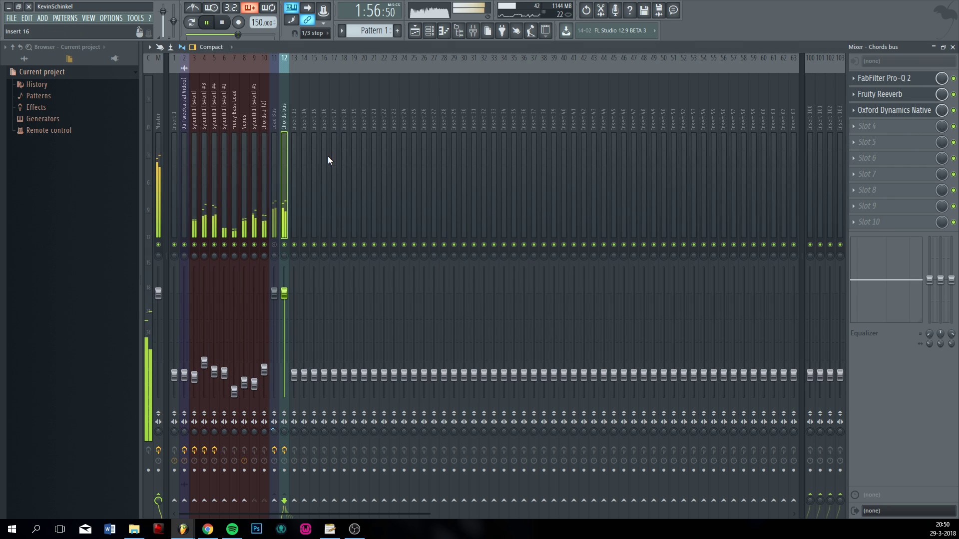
key(space)
drag(284, 433, 284, 443)
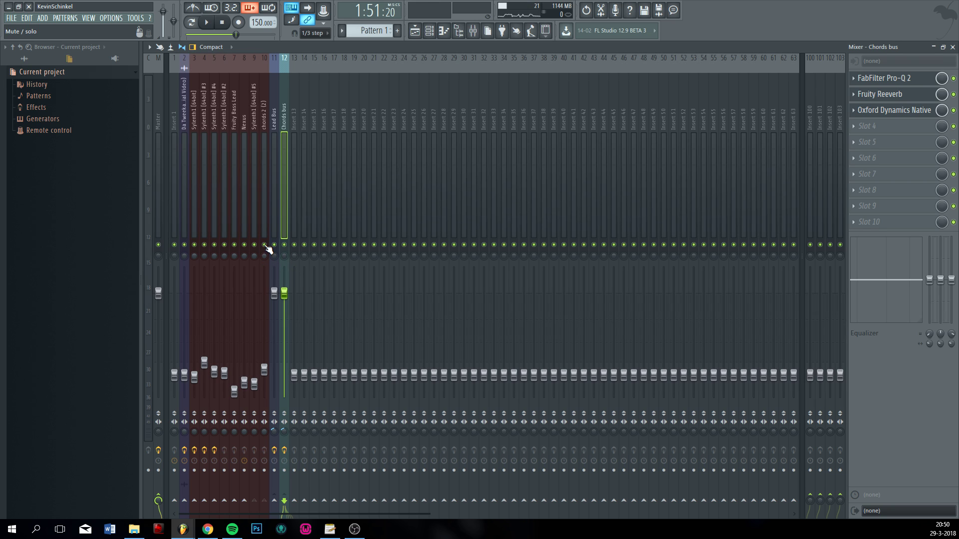
- Raise the volumes of the Fruity Bass Lead and Nexus tracks together
click(245, 225)
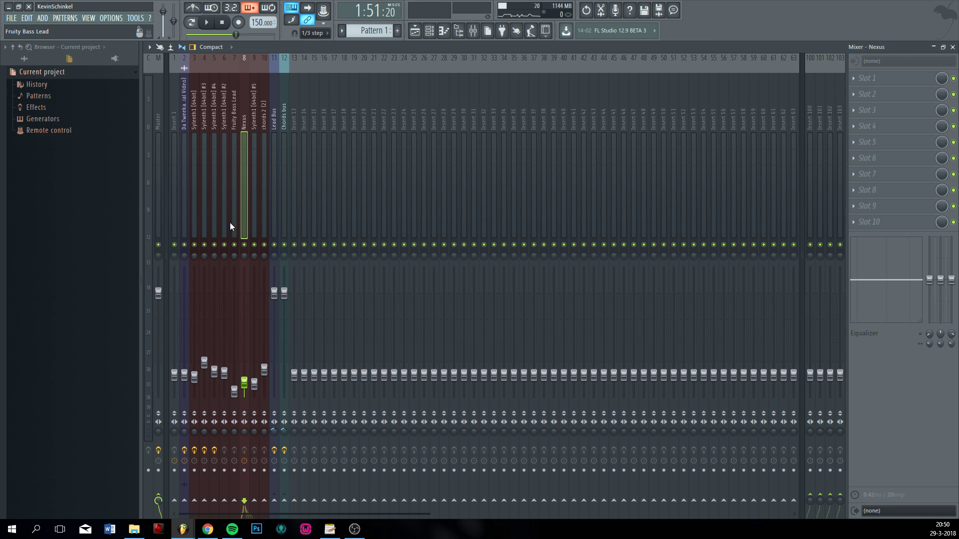
ctrl+click(234, 223)
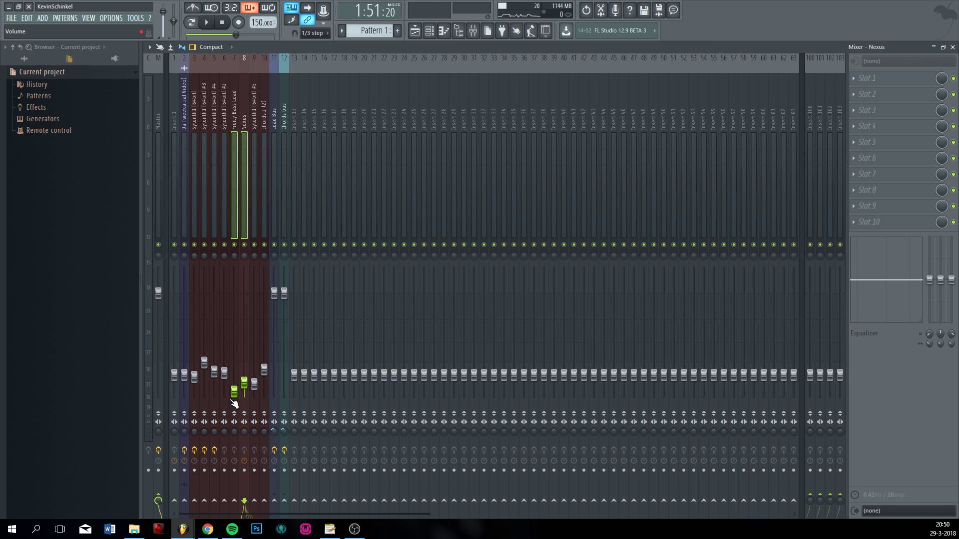
drag(234, 402, 234, 384)
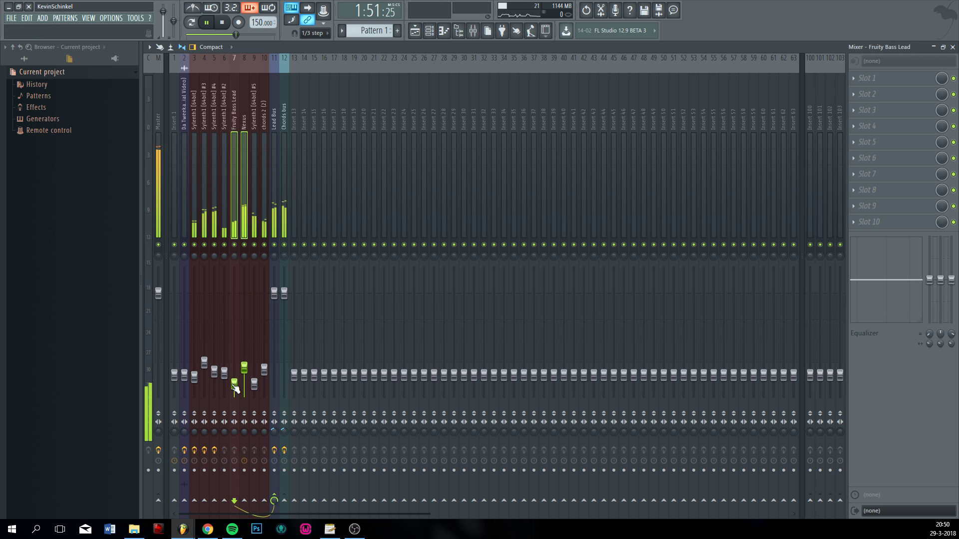
- Solo the Fruity Bass Lead and Nexus tracks together and play them
right_click(224, 244)
click(244, 245)
right_click(235, 246)
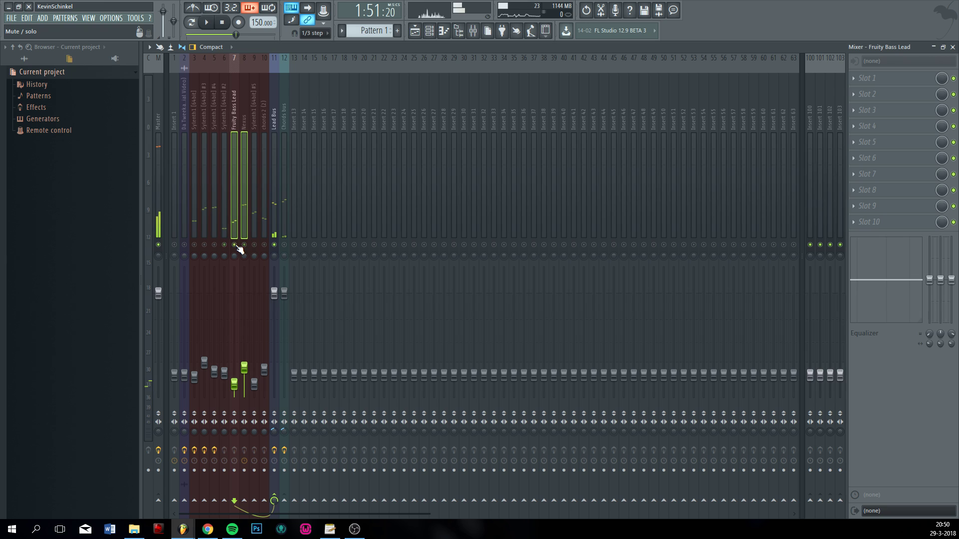
click(244, 246)
key(space)
- Unmute Sylenth1 [64bit] #2, raise its volume to 116%, and solo it during playback
click(224, 245)
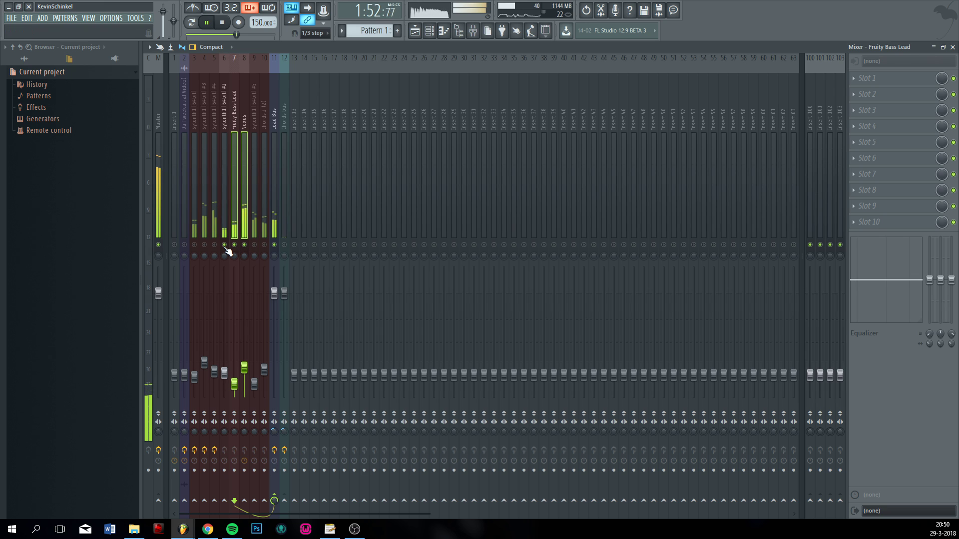
drag(225, 374, 224, 277)
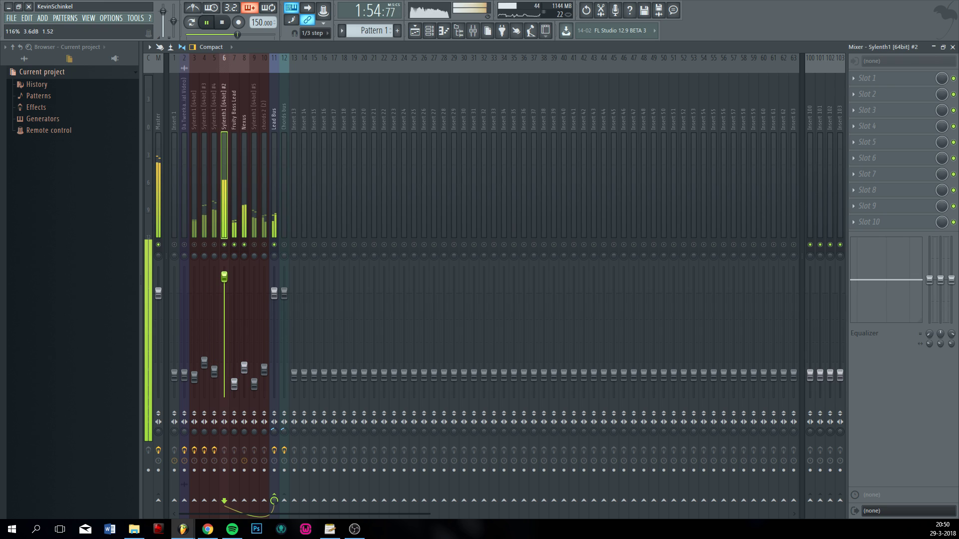
right_click(225, 246)
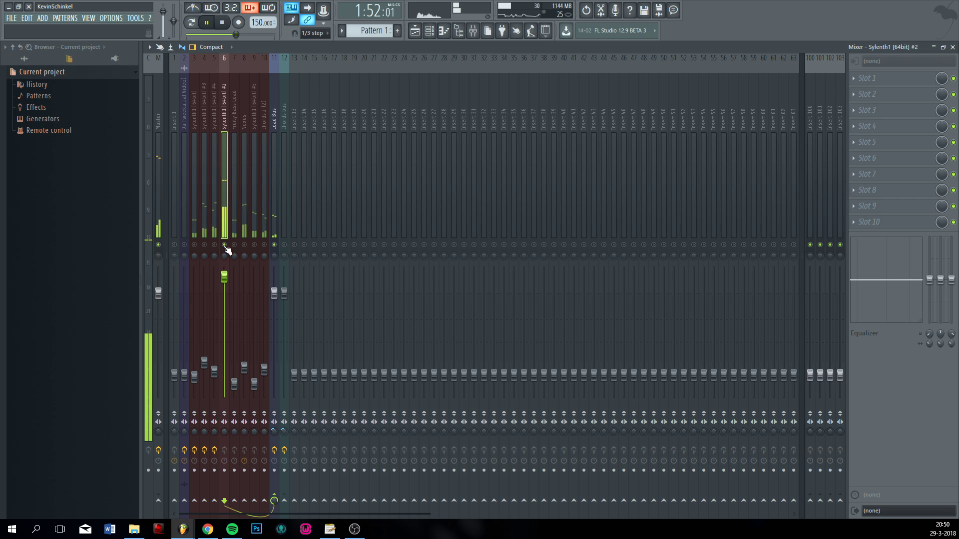
- Lower Sylenth1 [64bit] #2's volume while it plays solo, and stop playback
drag(226, 279, 224, 305)
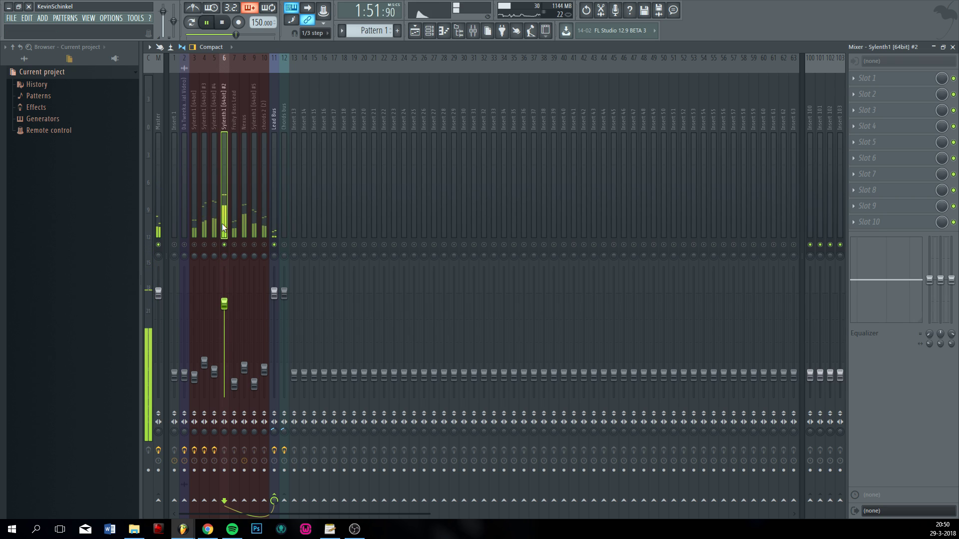
key(space)
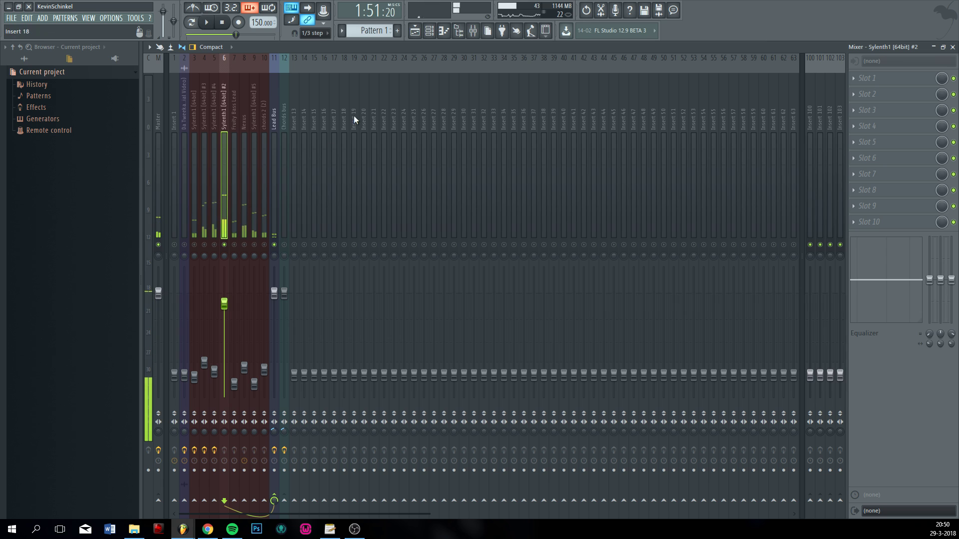
- Play a test note on Sylenth1 [64bit] #4 and compare its mixer track with Sylenth1 [64bit] #2
click(416, 31)
click(430, 32)
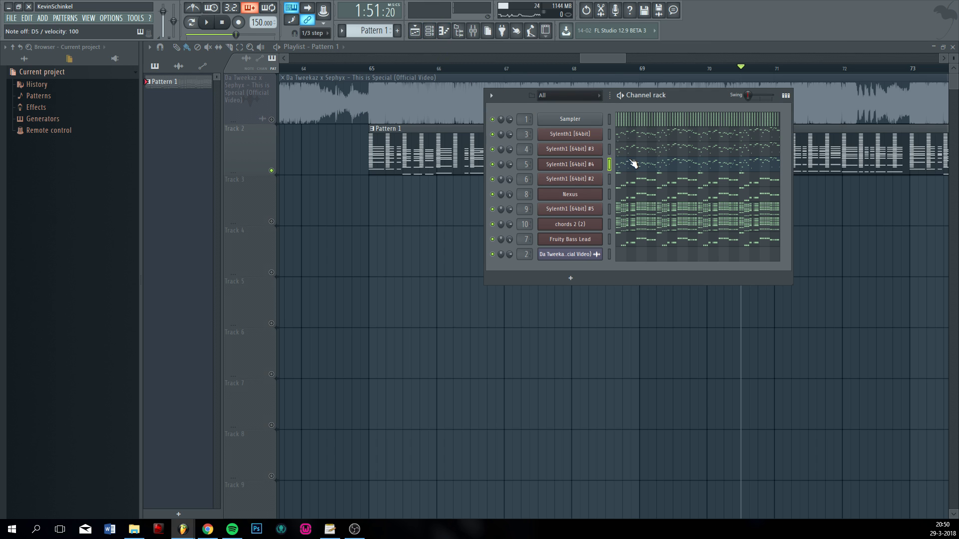
click(582, 164)
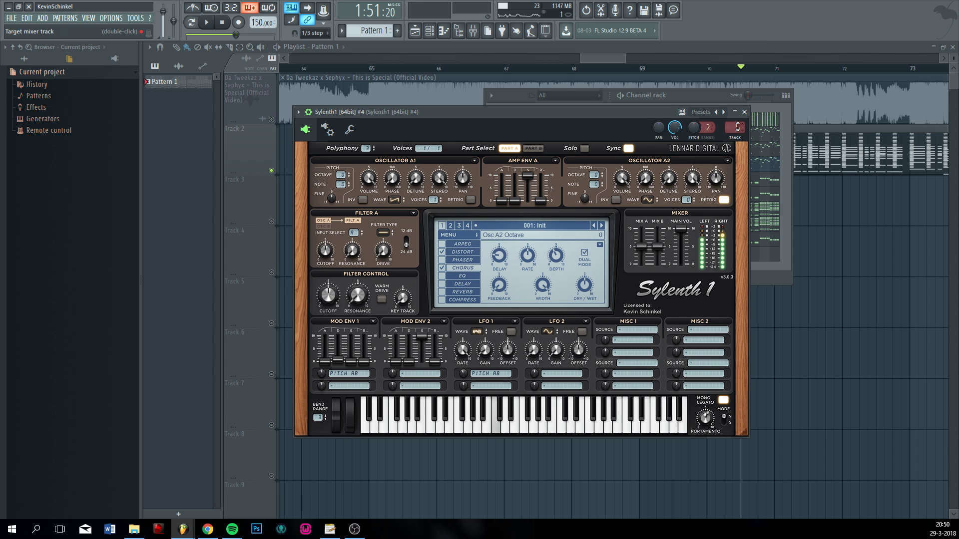
key(z)
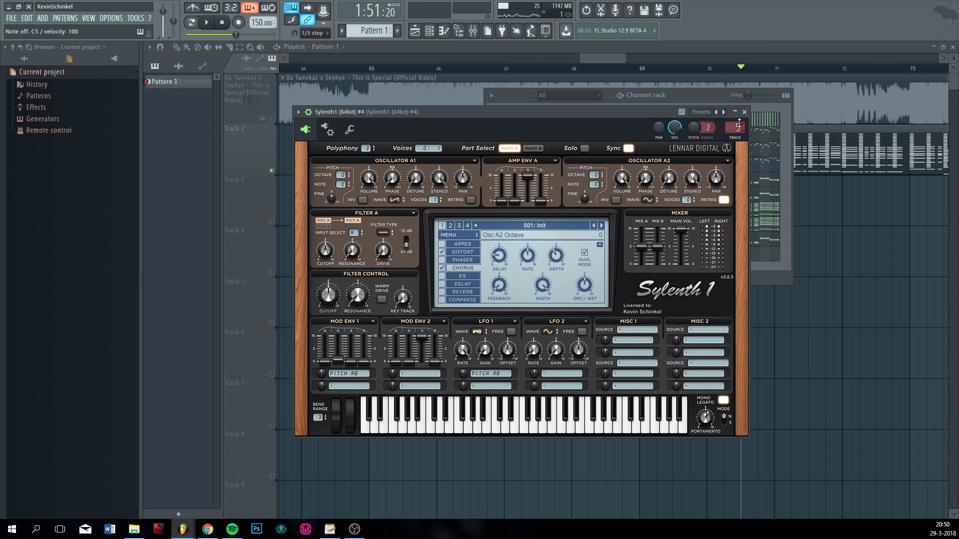
double_click(739, 127)
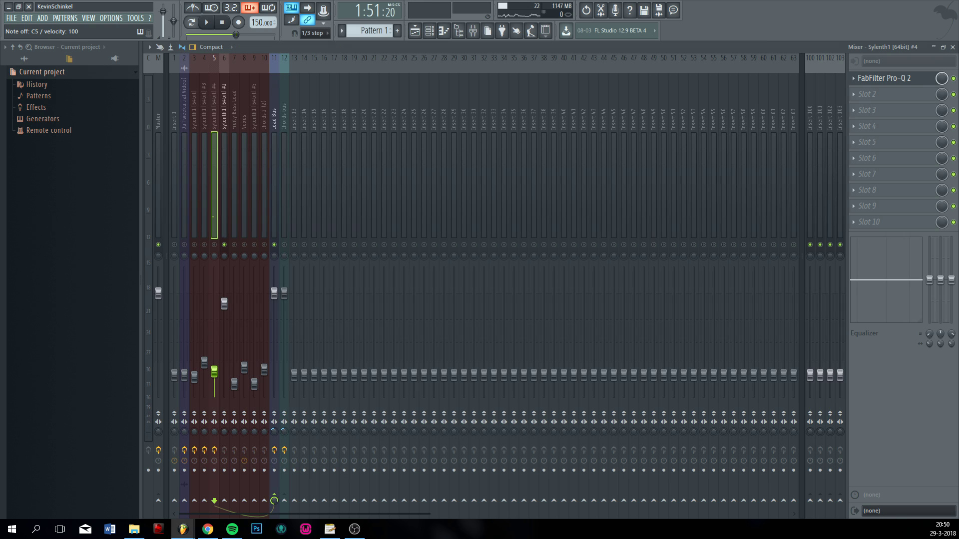
click(216, 241)
key(z)
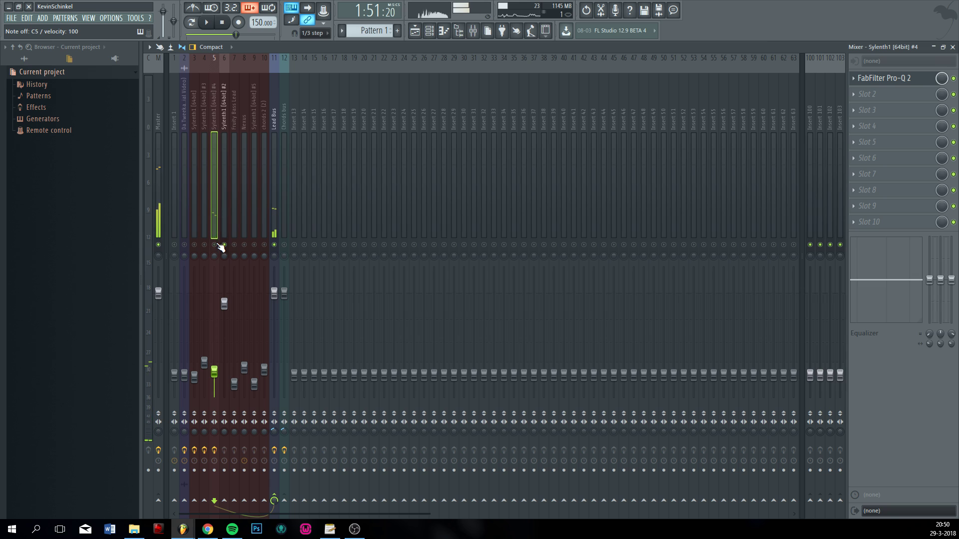
click(223, 220)
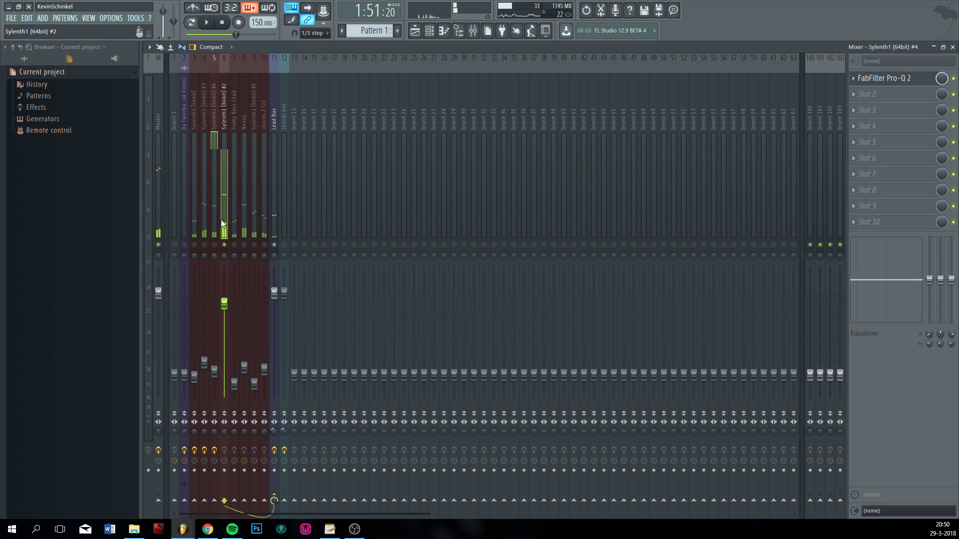
- Play several test notes on Sylenth1 [64bit] #2 and check its mixer track
key(F5)
key(F6)
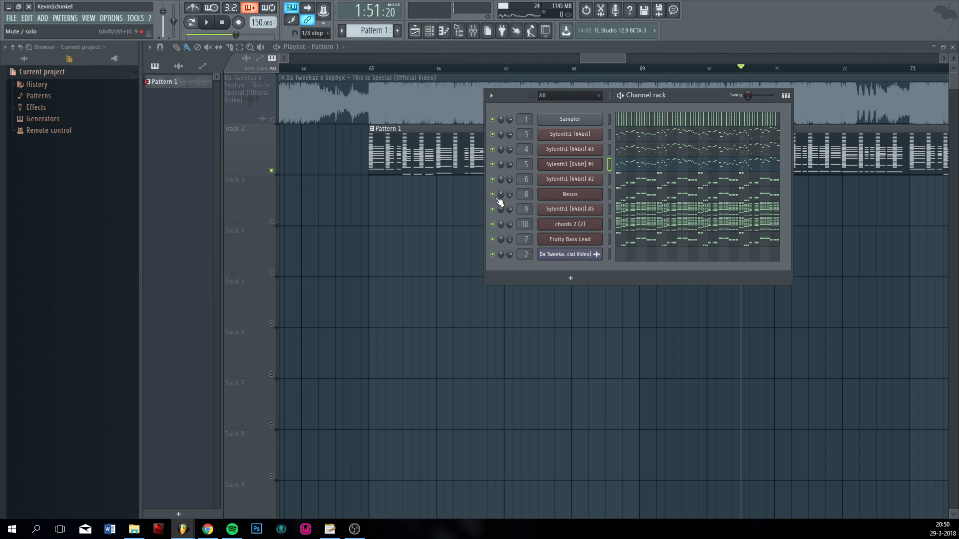
click(562, 184)
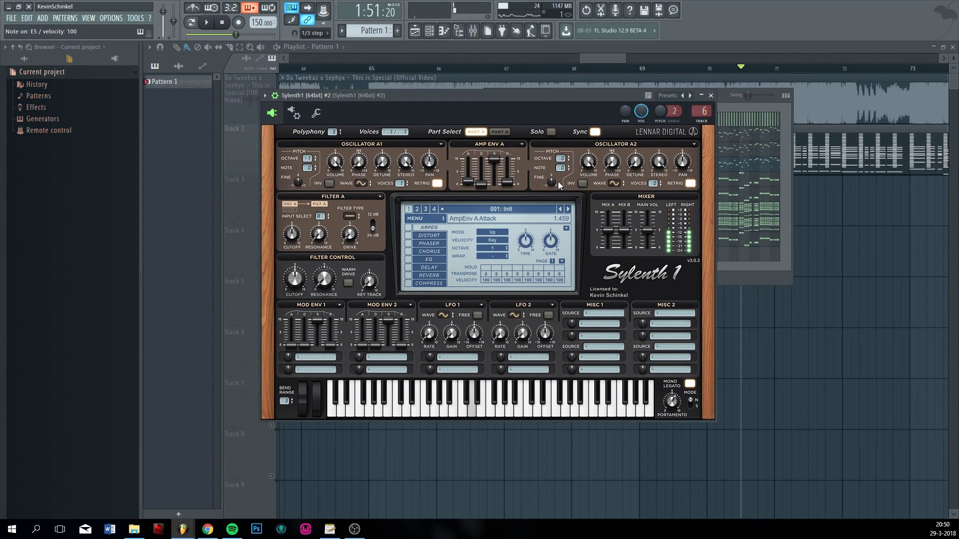
key(c)
key(b)
key(n)
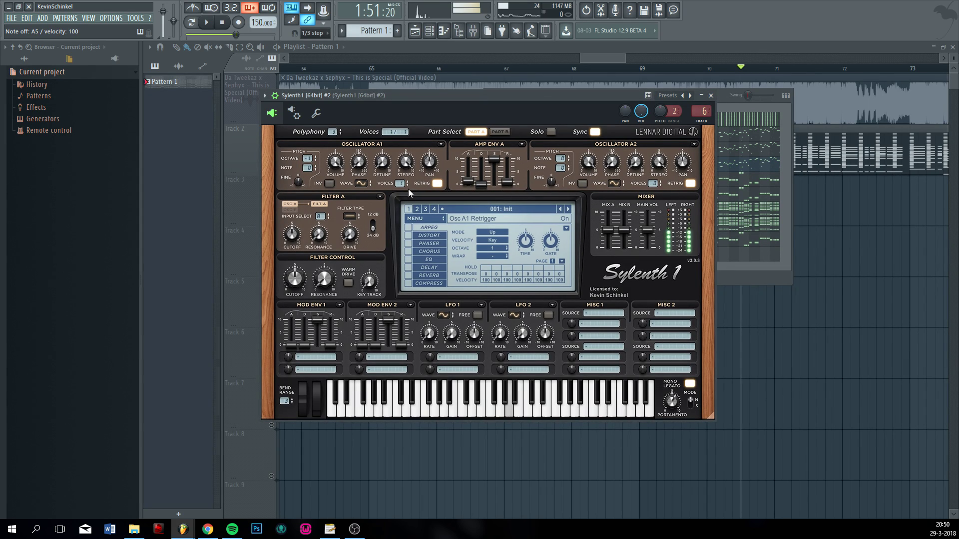
key(m)
key(comma)
key(F6)
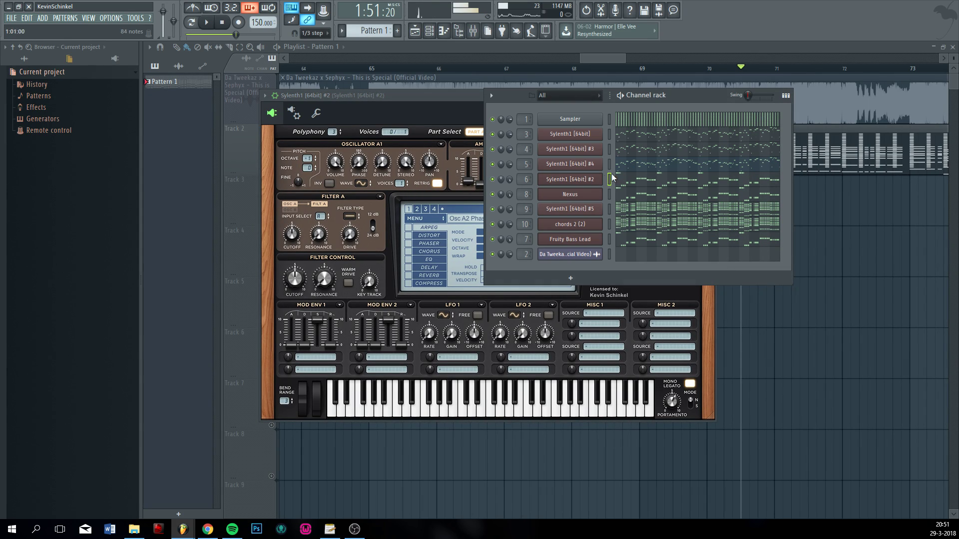
key(F9)
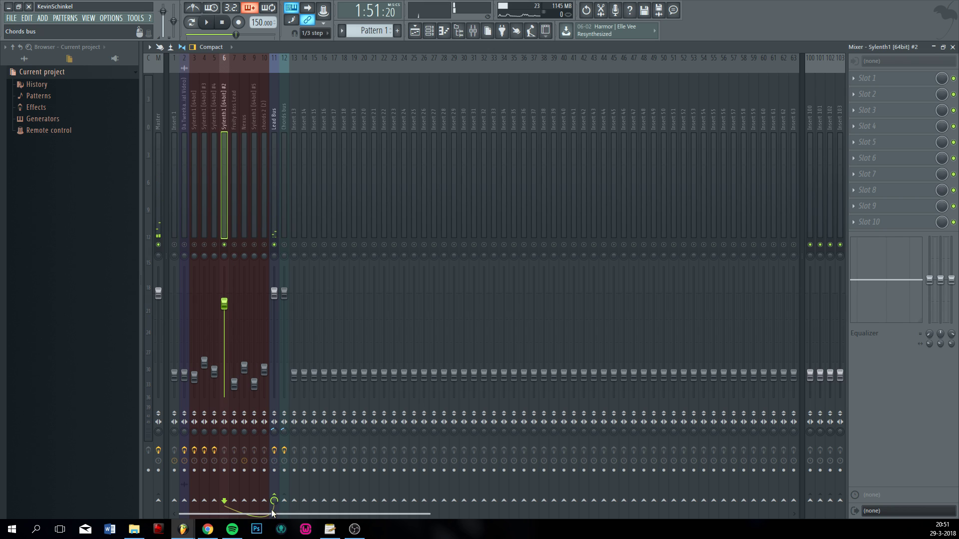
- Route Sylenth1 [64bit] #2 to the Master only, bypassing the Lead Bus, and lower its volume
right_click(160, 503)
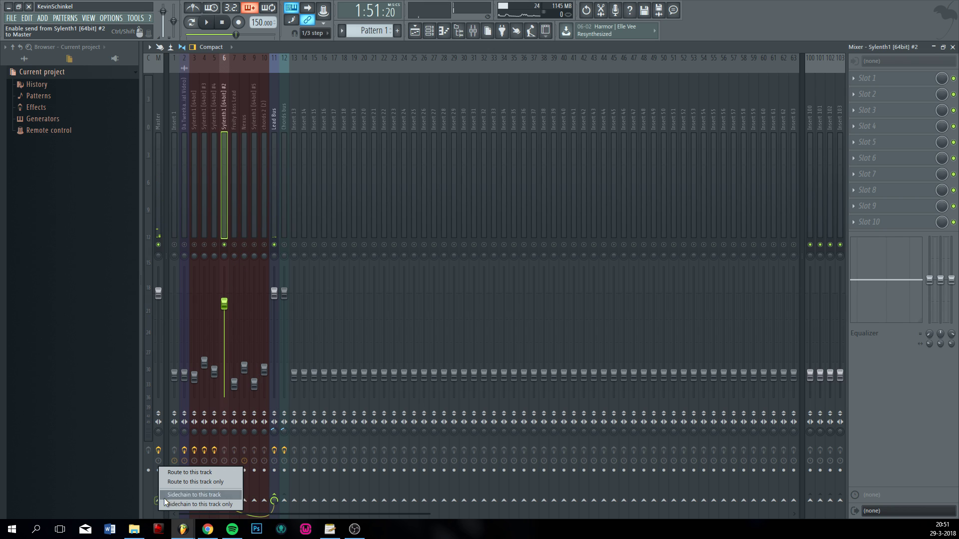
click(172, 483)
key(space)
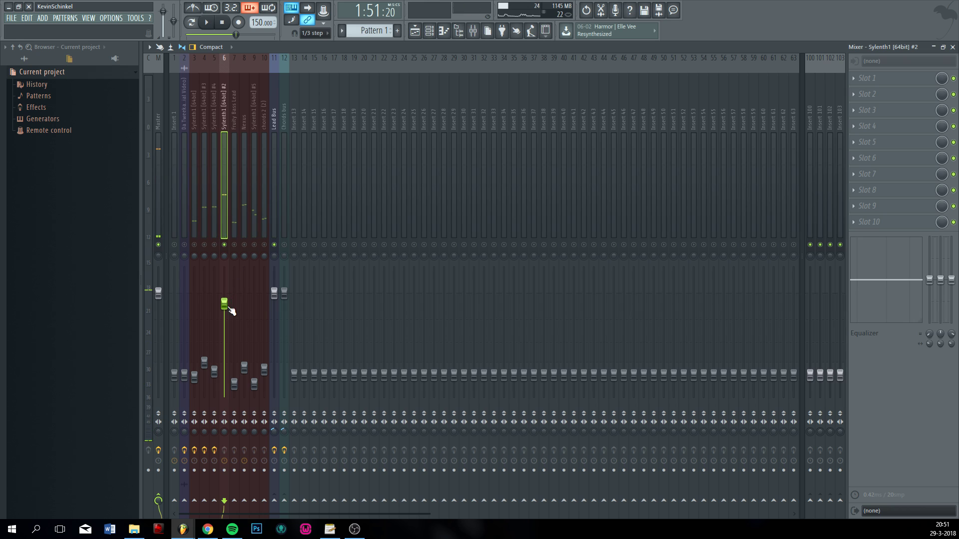
drag(224, 303, 225, 379)
key(space)
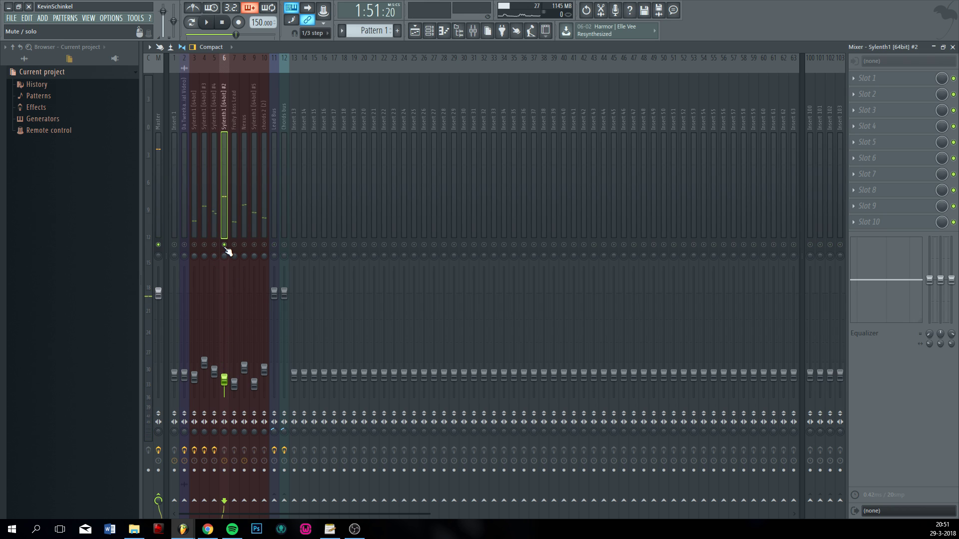
- Solo Fruity Bass Lead and Nexus alongside Sylenth1 [64bit] #2, raise #2's volume and slightly lower Nexus during playback
click(234, 246)
key(space)
click(244, 246)
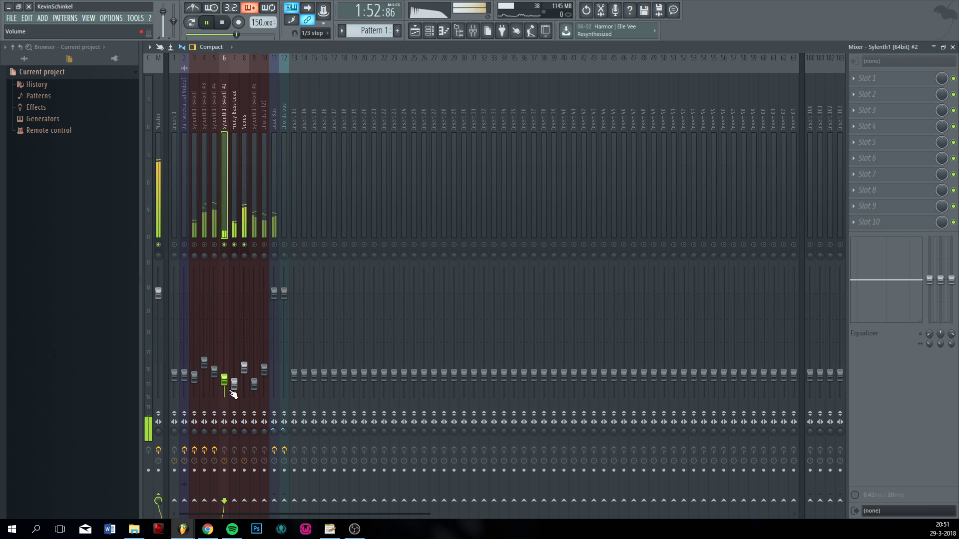
drag(224, 380, 244, 381)
mouse_move(224, 335)
mouse_down()
mouse_move(225, 362)
mouse_move(244, 375)
mouse_move(224, 345)
mouse_up()
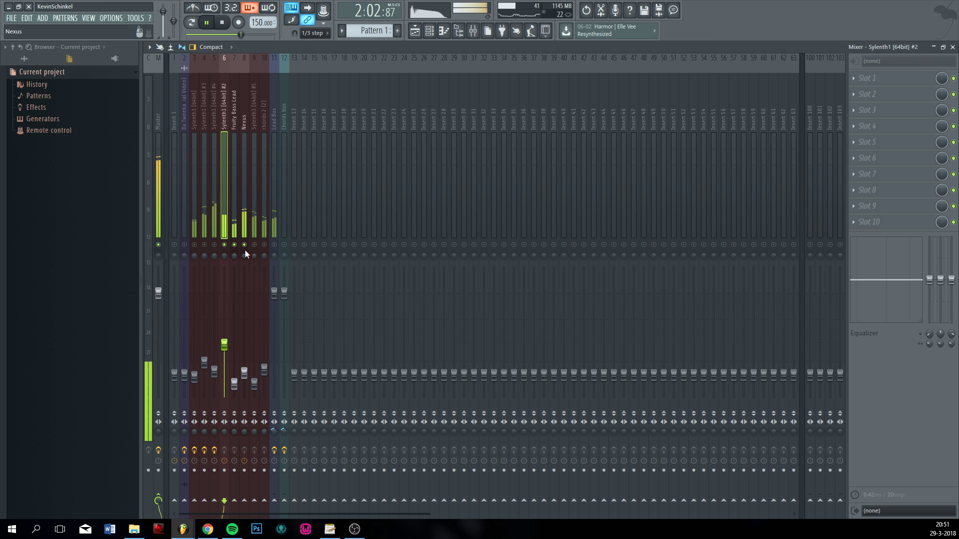
- Unsolo all mixer tracks and lower the Chords bus volume to 88% during playback
key(space)
right_click(226, 245)
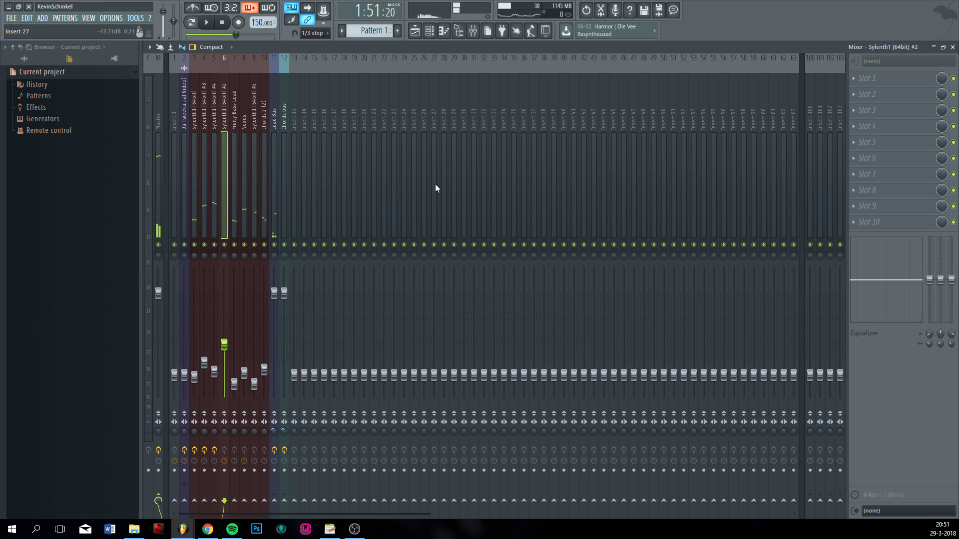
key(space)
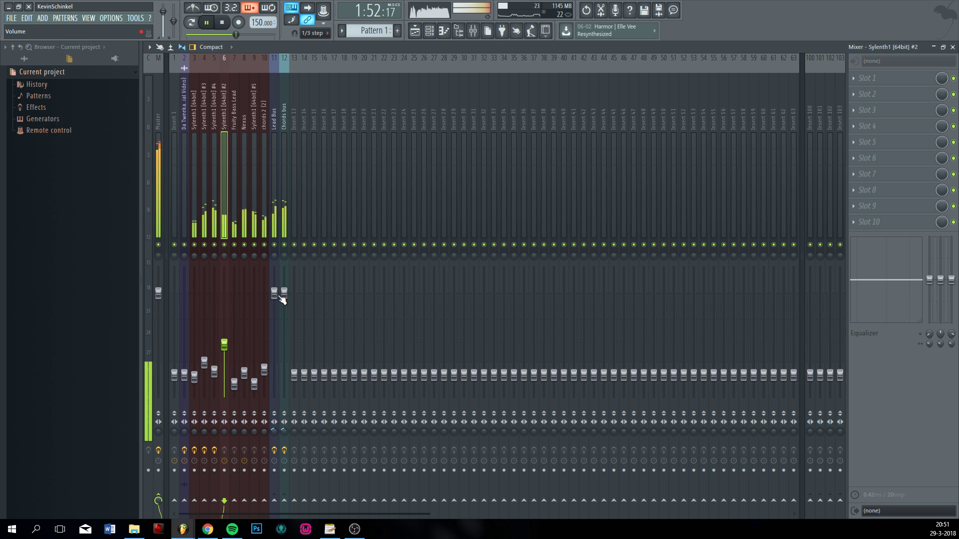
drag(287, 299, 287, 311)
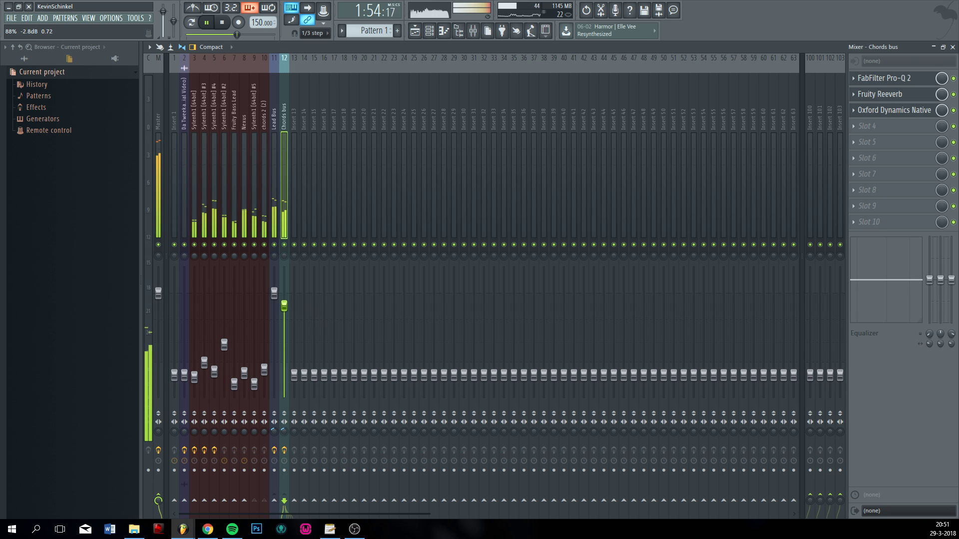
- Lower the gain of the Master's Fruity Limiter to 9.0 dB during playback
click(154, 191)
key(space)
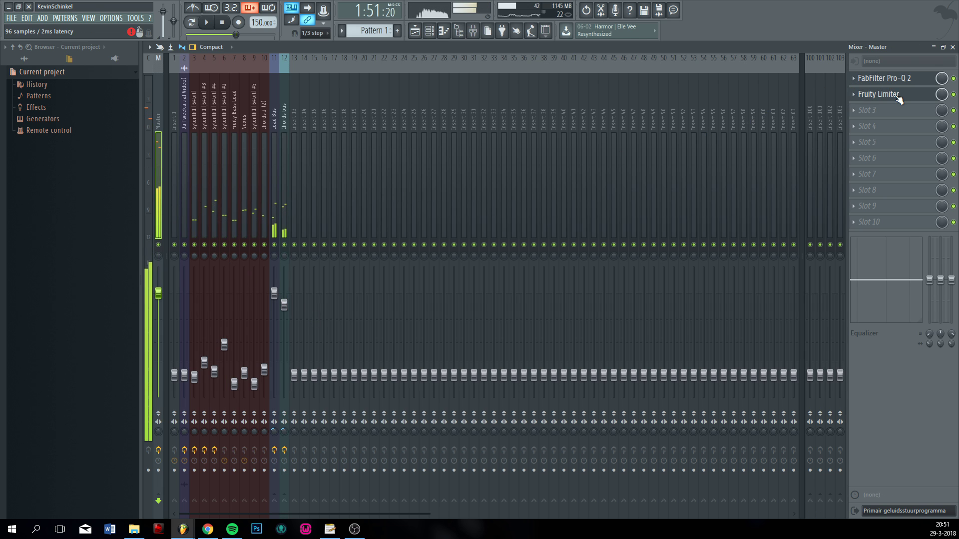
click(894, 94)
key(space)
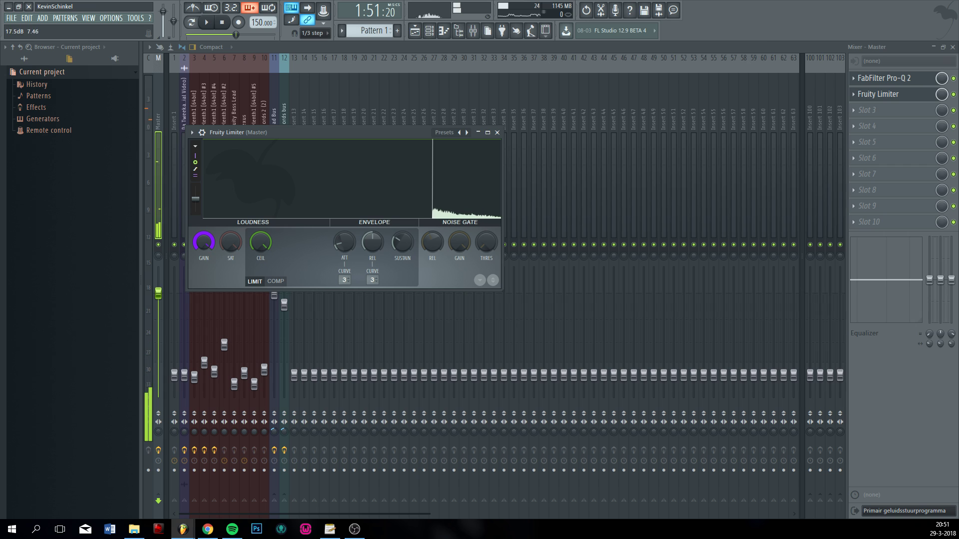
drag(204, 245, 204, 245)
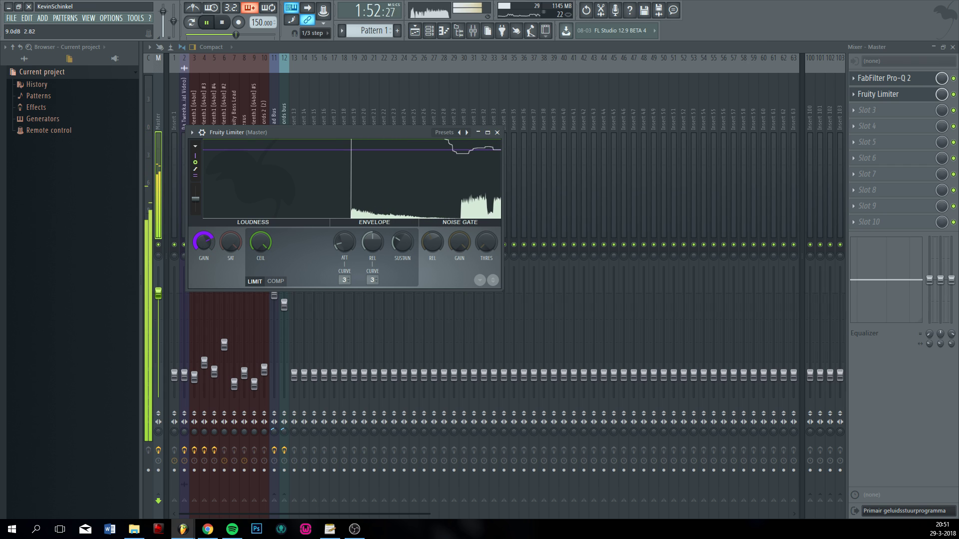
key(Escape)
- Solo Sylenth1 [64bit] #2, lower its volume slightly, and unmute all tracks again to hear the full mix
ctrl+click(238, 224)
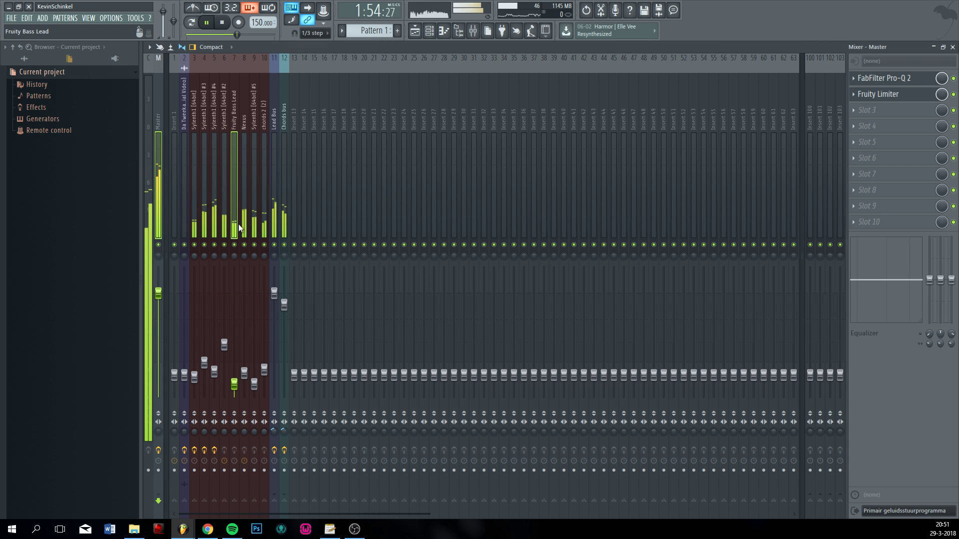
ctrl+click(226, 245)
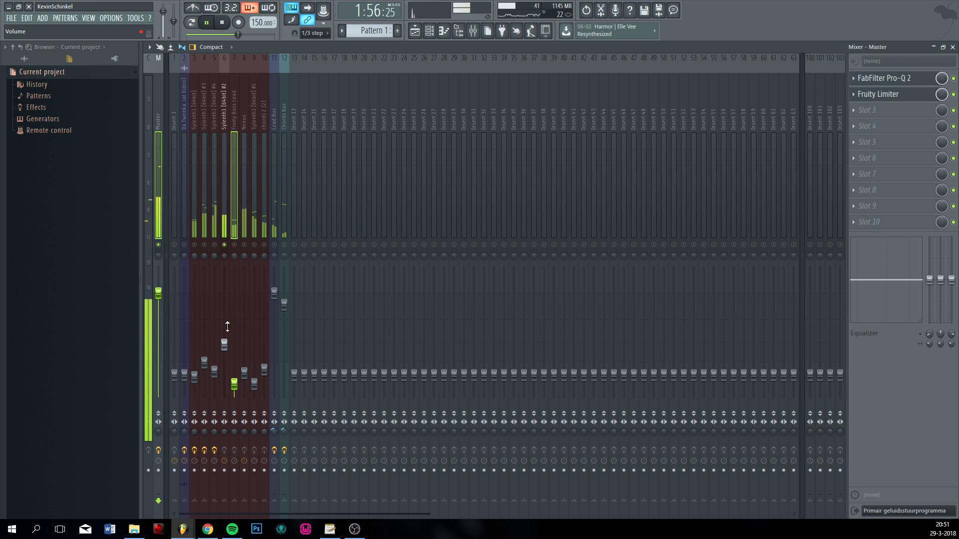
drag(226, 344, 225, 355)
right_click(236, 246)
right_click(236, 245)
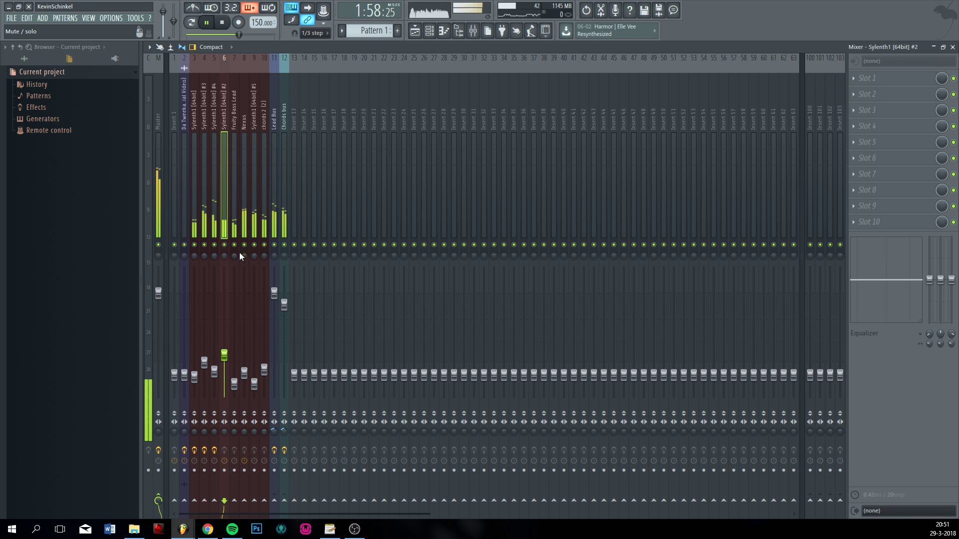
key(space)
- Add the Best Impact sample from the My samples folder to playlist Track 3 at bar 65, and unmute the track
click(414, 31)
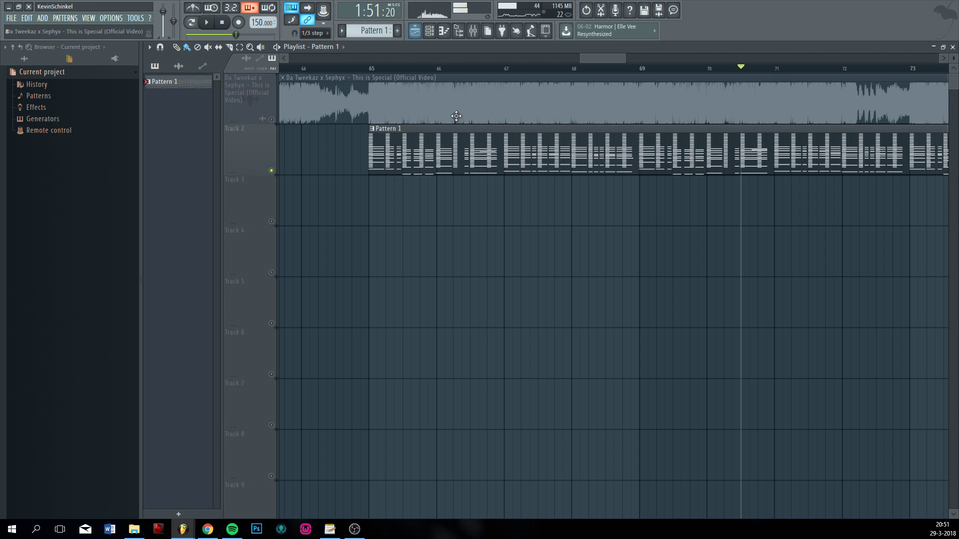
click(98, 47)
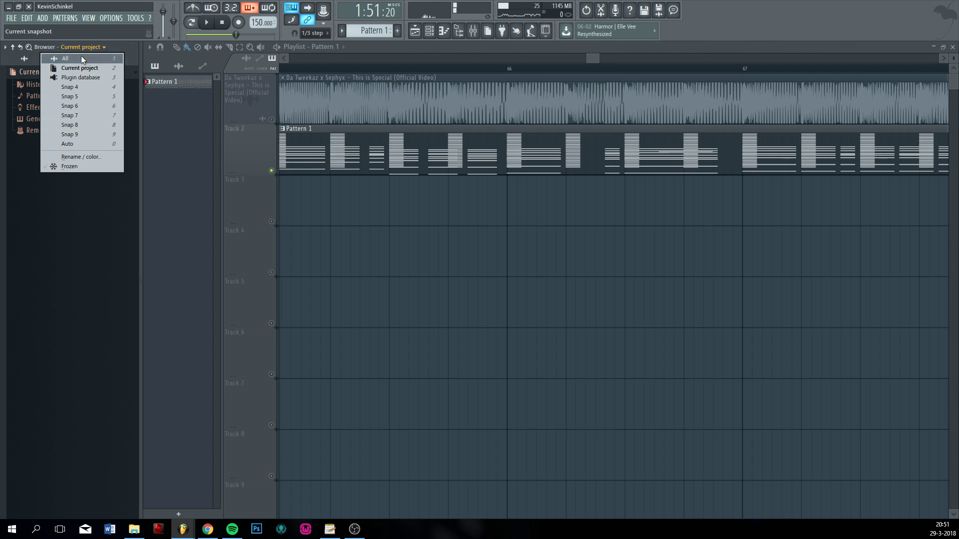
click(60, 144)
scroll(67, 286, down, 5)
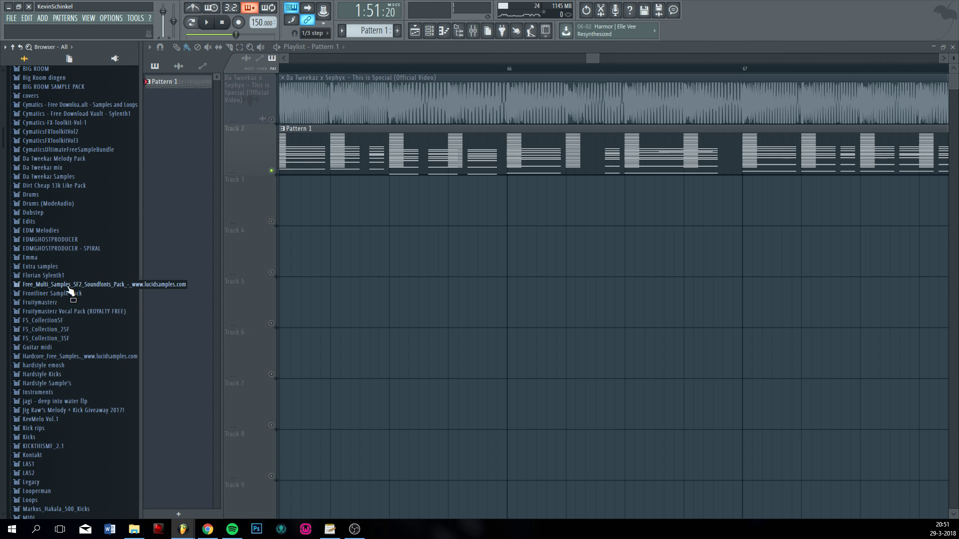
scroll(67, 286, down, 15)
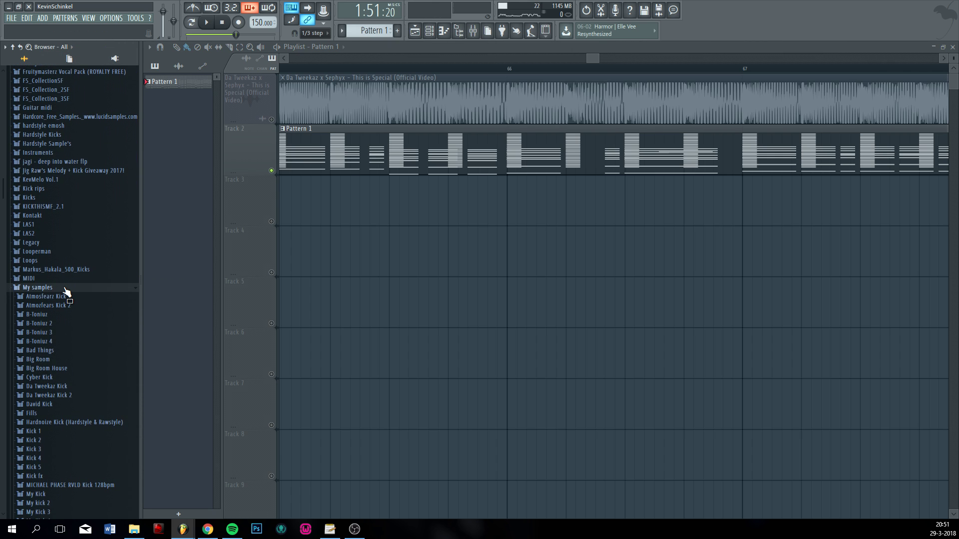
scroll(64, 292, down, 3)
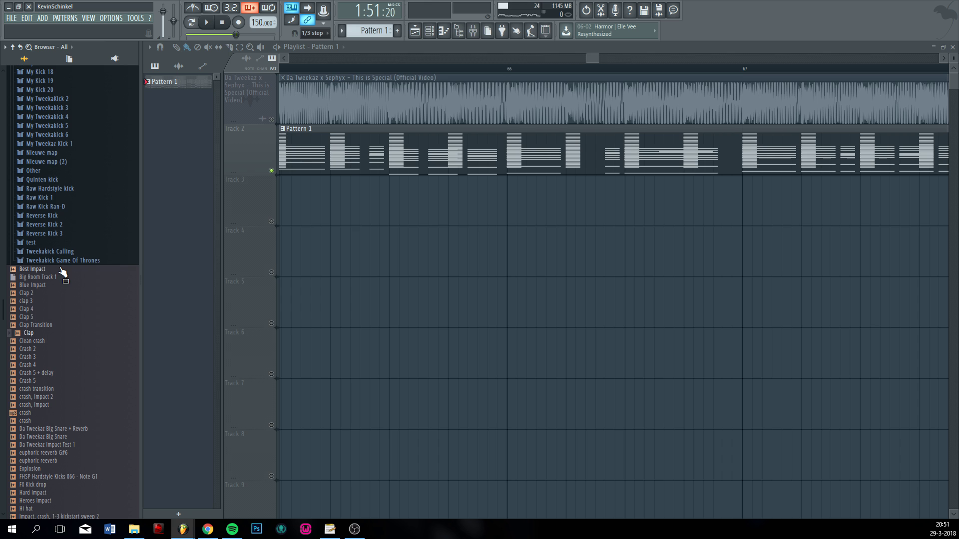
drag(64, 269, 304, 224)
drag(350, 220, 562, 215)
drag(568, 214, 535, 222)
click(274, 225)
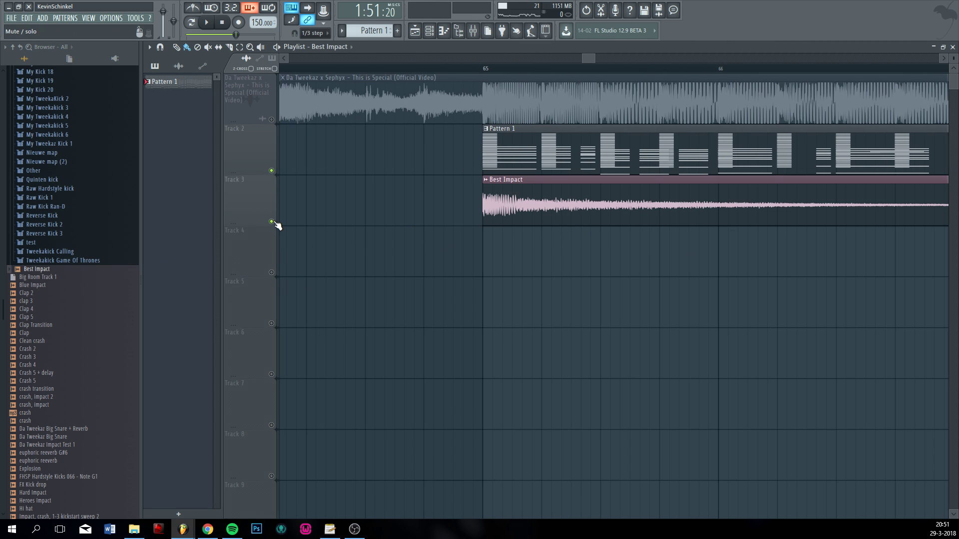
- Assign the Best Impact clip to mixer track 13 and play the playlist from just before bar 65
double_click(537, 194)
click(442, 146)
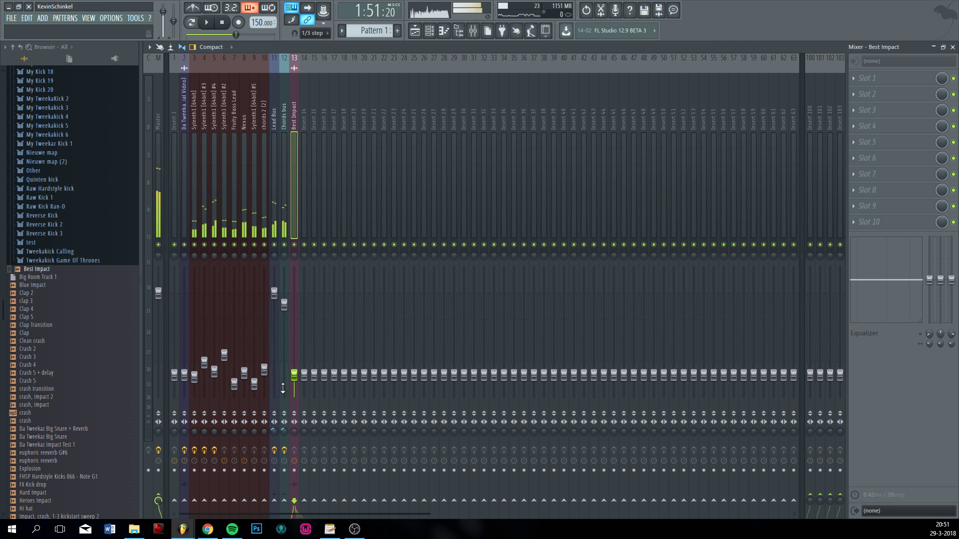
click(415, 31)
click(453, 68)
key(space)
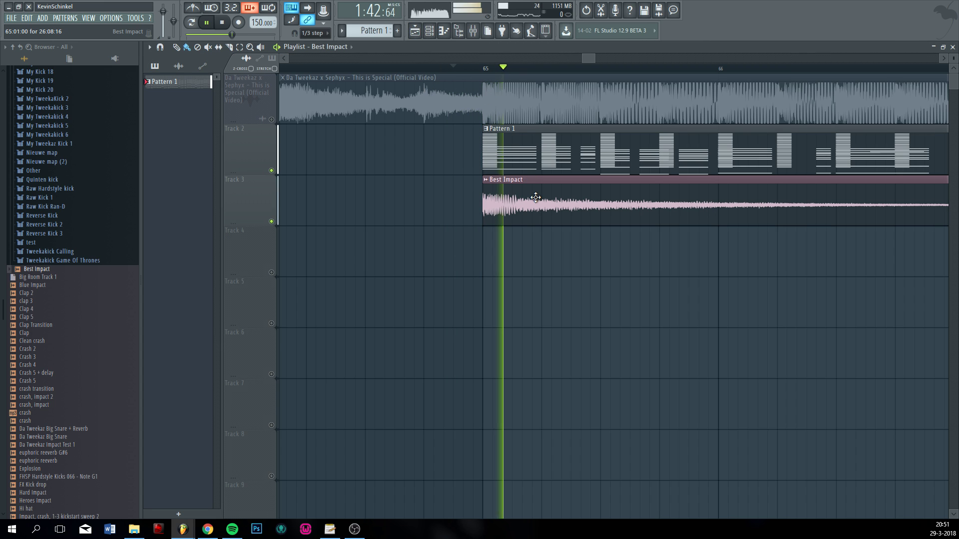
- Normalize the Best Impact sample and raise its level slightly on mixer track 13 while playing the mix
key(space)
double_click(535, 197)
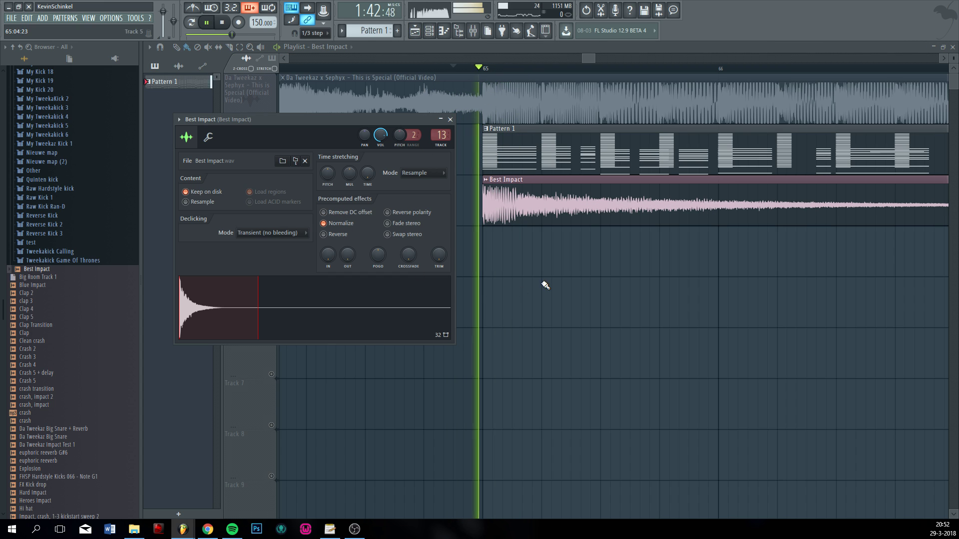
key(F9)
mouse_move(294, 384)
mouse_down()
mouse_move(294, 357)
mouse_move(294, 368)
mouse_up()
key(space)
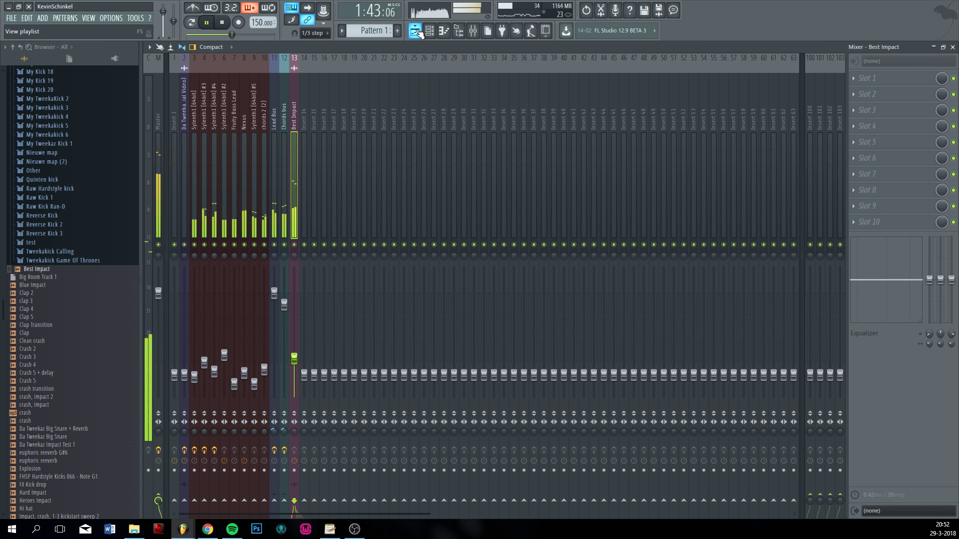
key(space)
key(F9)
- Add the sweep sample to playlist Track 4 at bar 65, normalize it and assign it to mixer track 14
scroll(100, 310, down, 10)
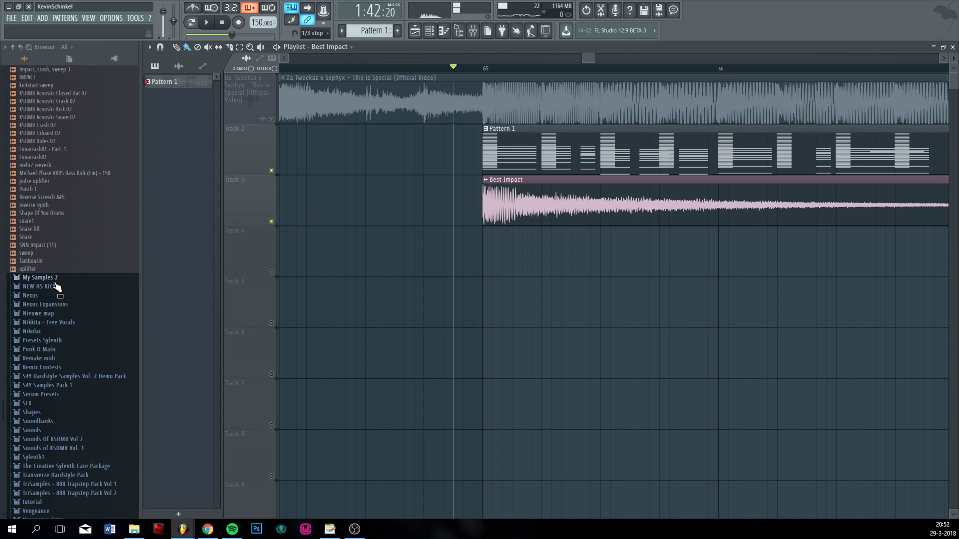
drag(51, 256, 478, 243)
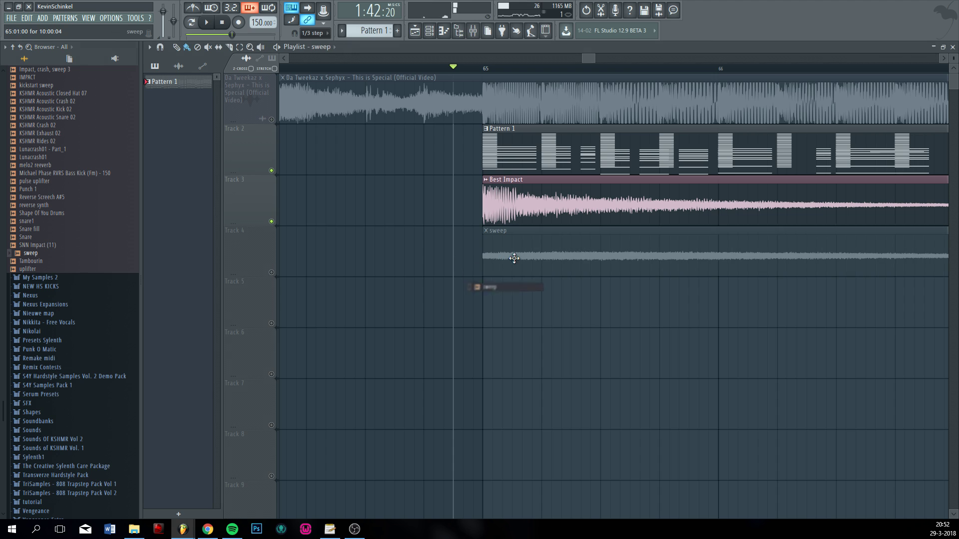
double_click(519, 255)
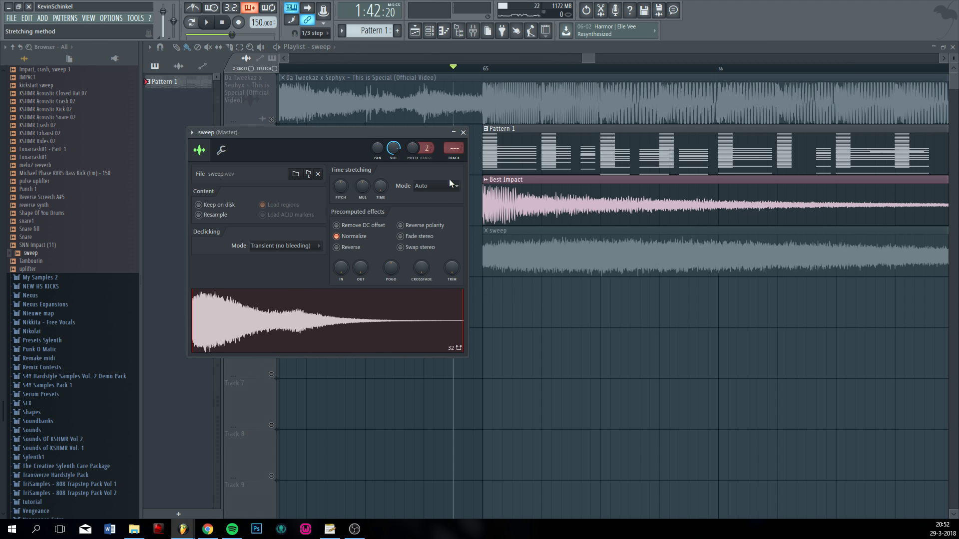
click(460, 159)
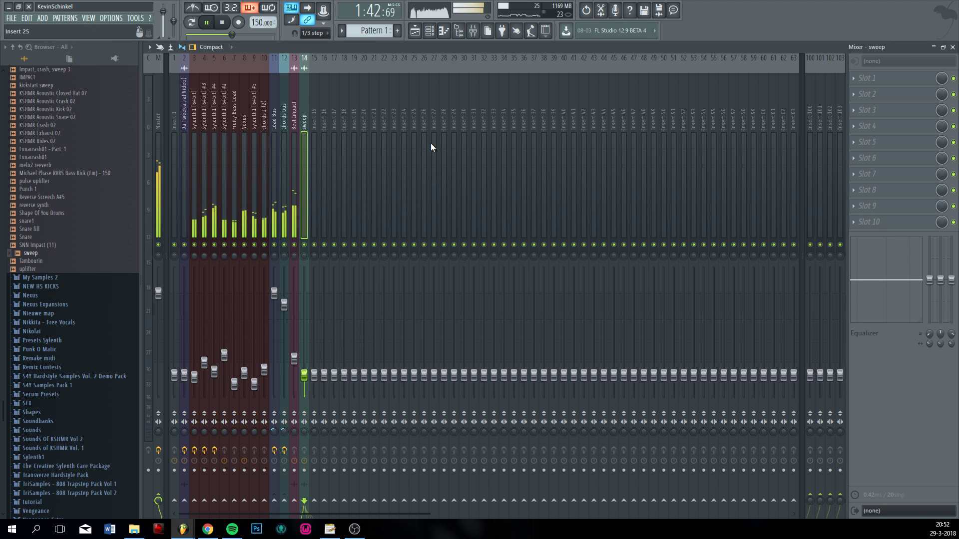
- Unmute playlist Track 4 and play the arrangement with the sweep from just before bar 65
key(space)
key(F5)
click(272, 274)
key(space)
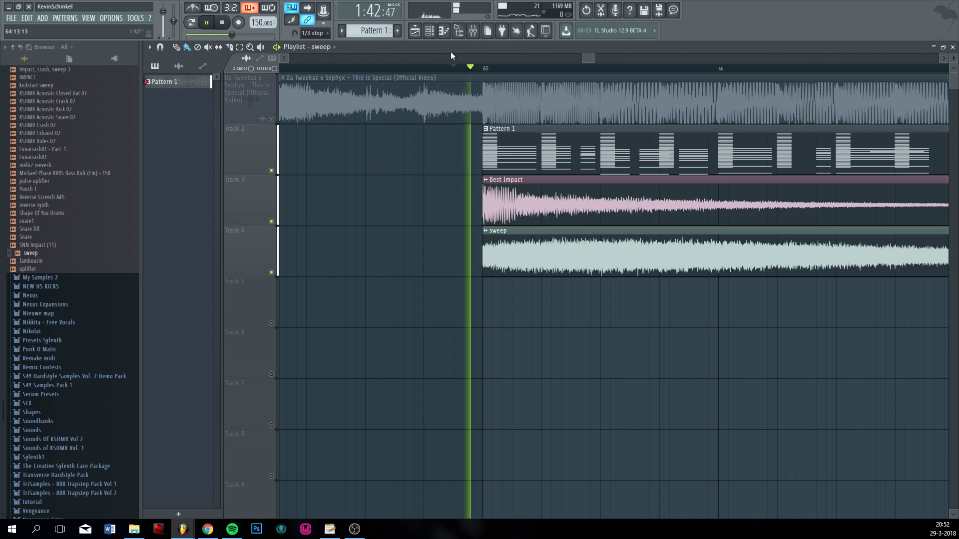
- Solo the Nexus mixer track, raise its volume slightly, and unmute all mixer tracks again
click(472, 30)
right_click(275, 245)
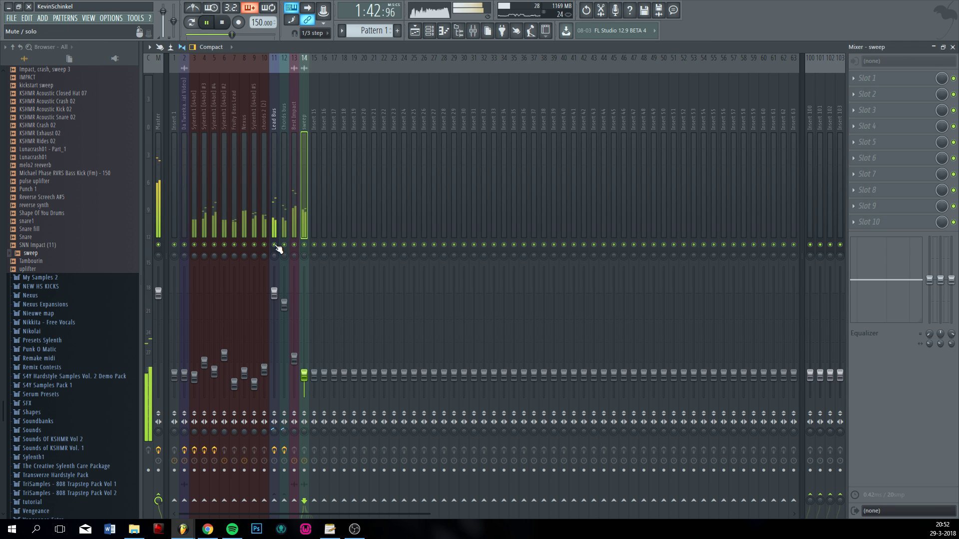
right_click(264, 244)
right_click(244, 245)
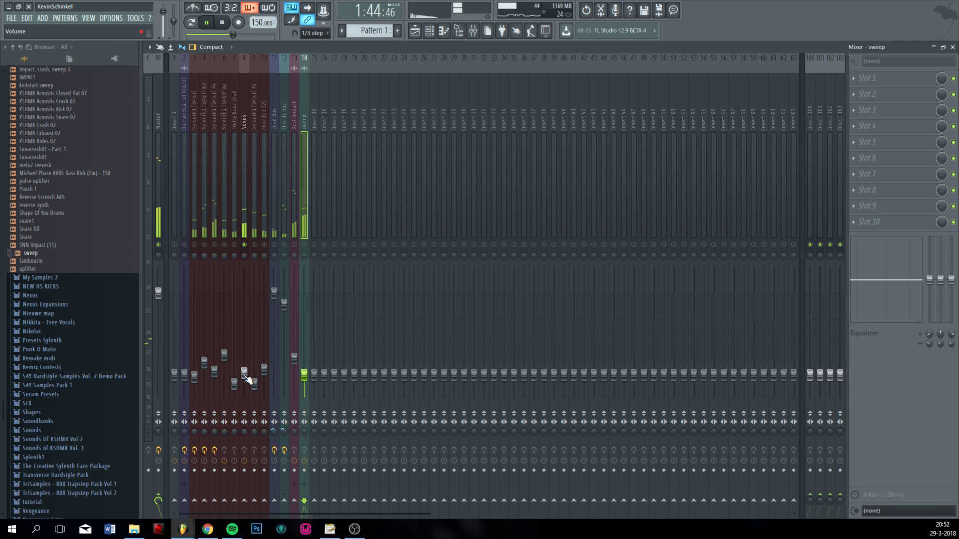
click(241, 257)
click(235, 252)
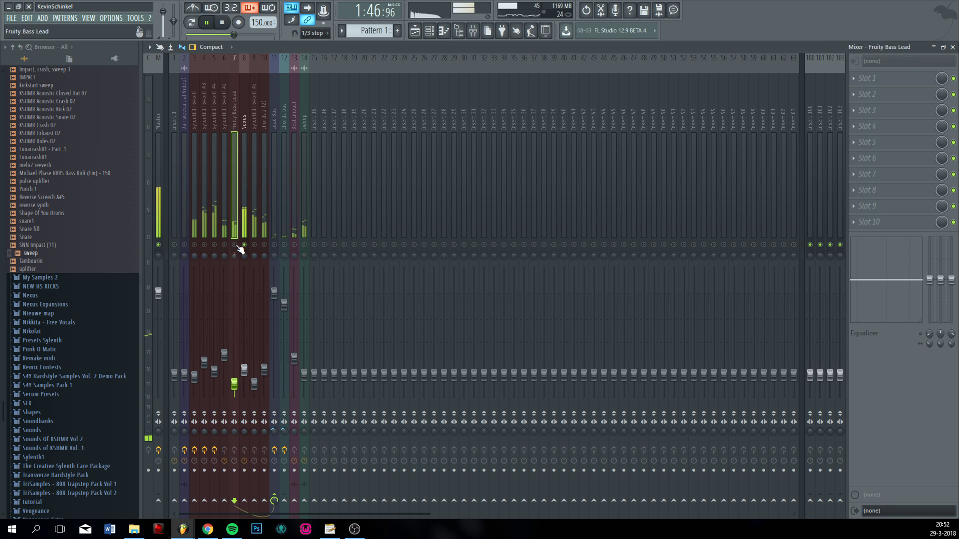
right_click(245, 246)
key(space)
click(414, 31)
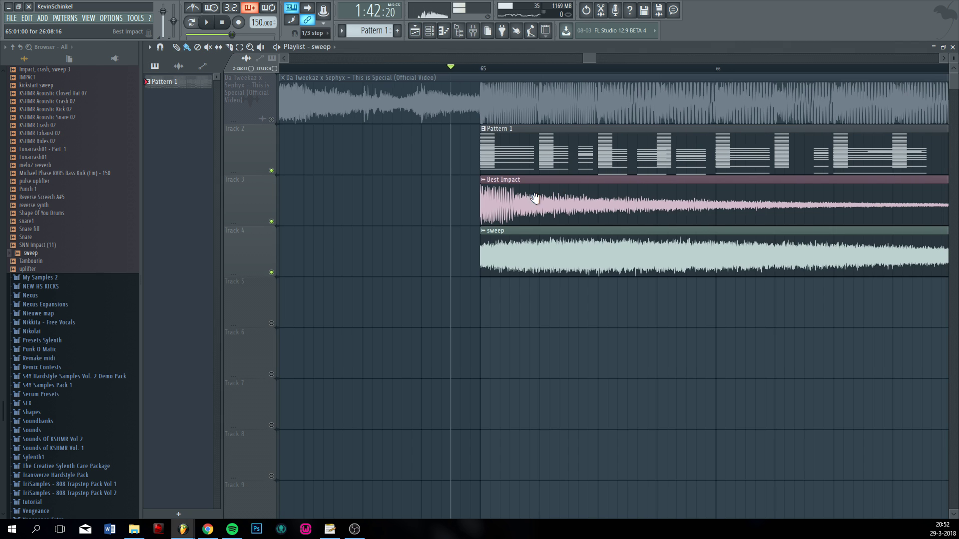
- Add the Clap 5 sample to playlist Track 5 at bar 65, normalize it and assign it to mixer track 15
scroll(122, 212, up, 6)
scroll(80, 279, up, 6)
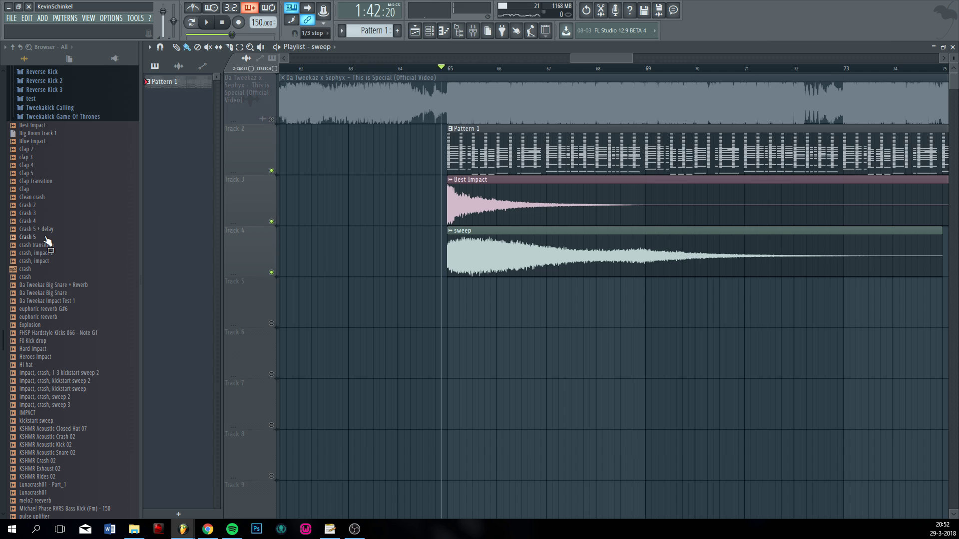
drag(36, 178, 399, 269)
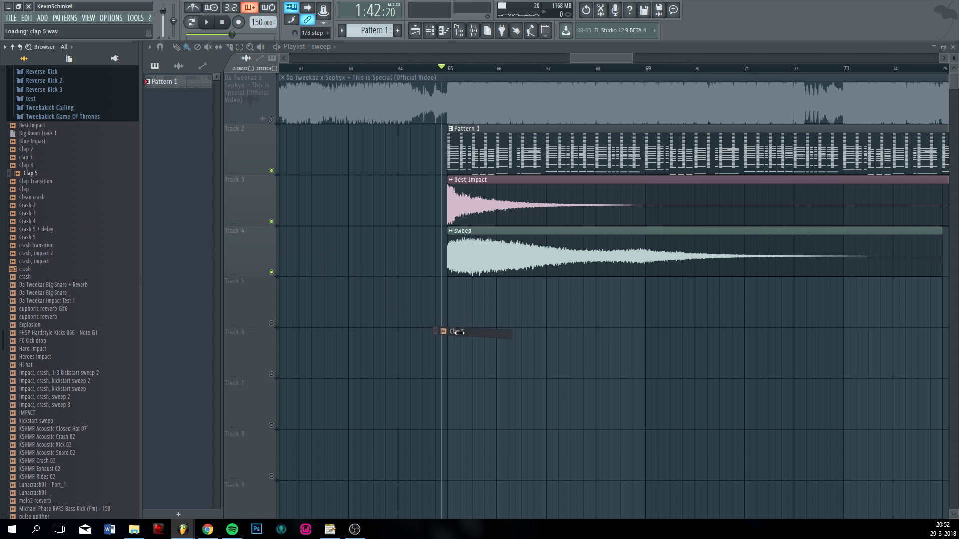
scroll(459, 324, up, 5)
drag(447, 312, 418, 310)
double_click(418, 310)
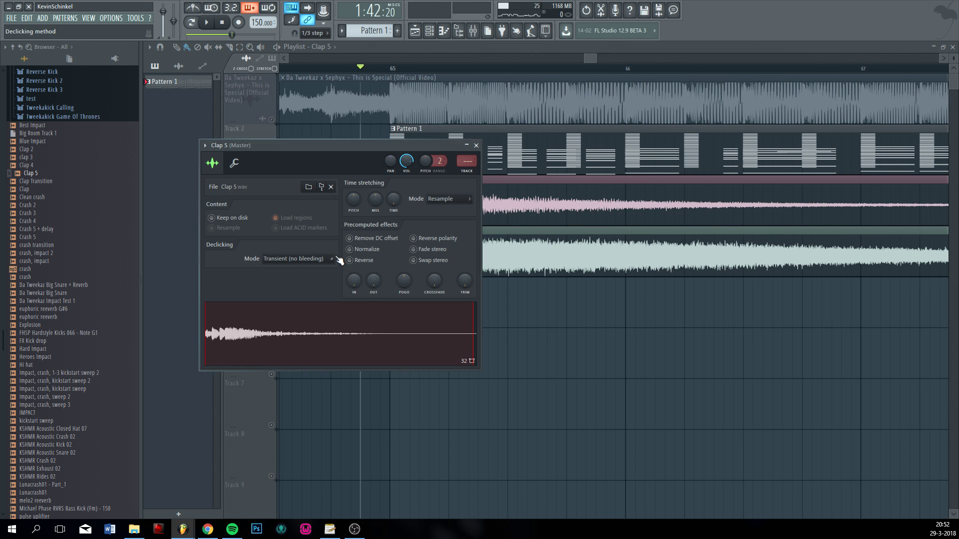
key(F9)
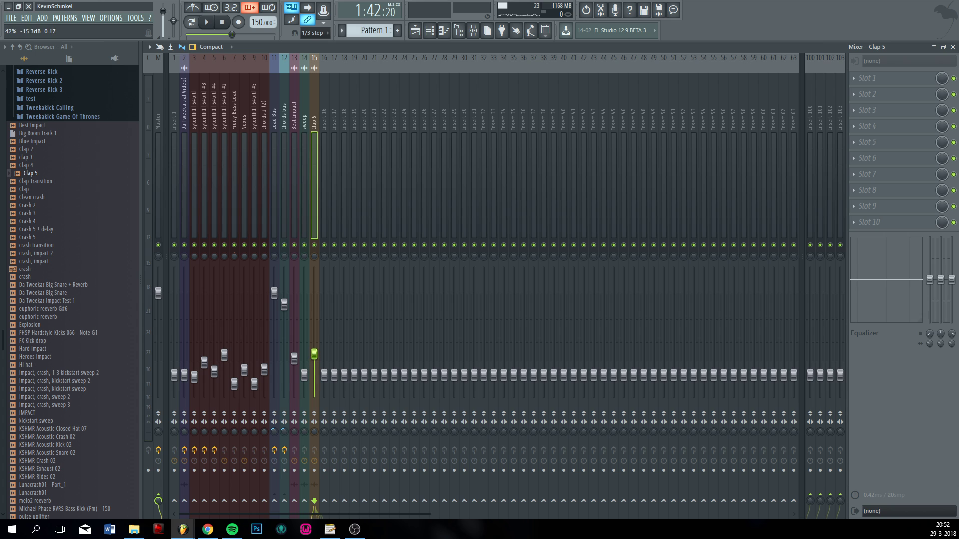
- Unmute playlist Track 5 and adjust the Clap 5 level on mixer track 15 against the playing mix
click(418, 33)
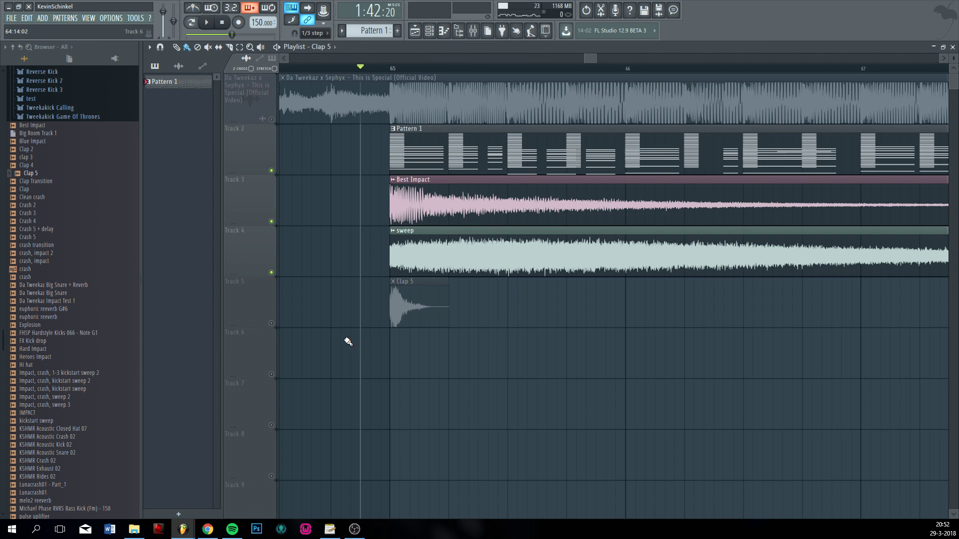
double_click(426, 319)
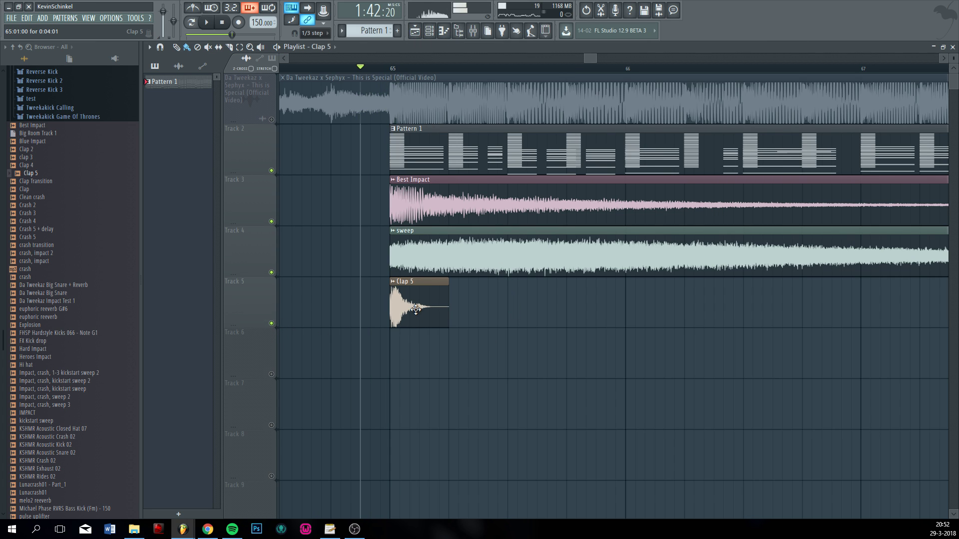
double_click(464, 161)
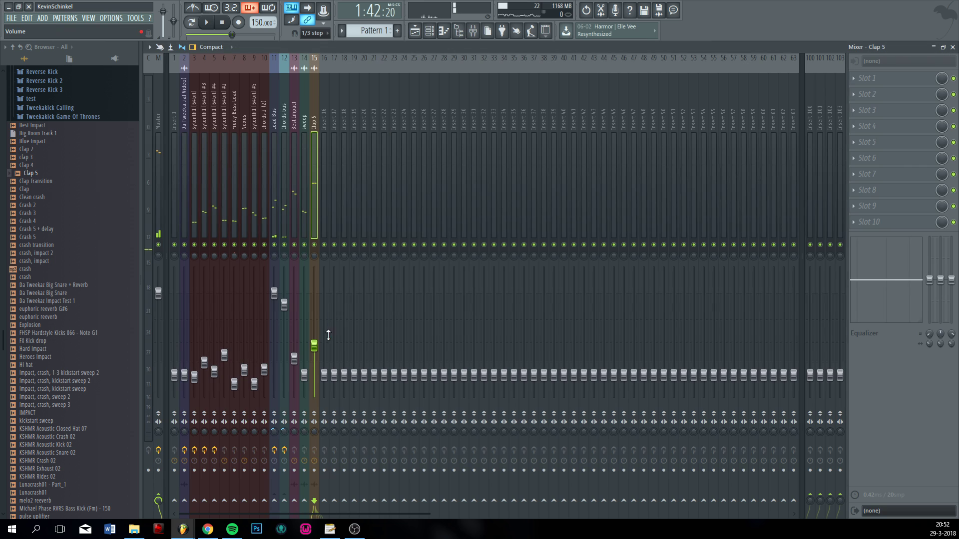
drag(315, 355, 315, 366)
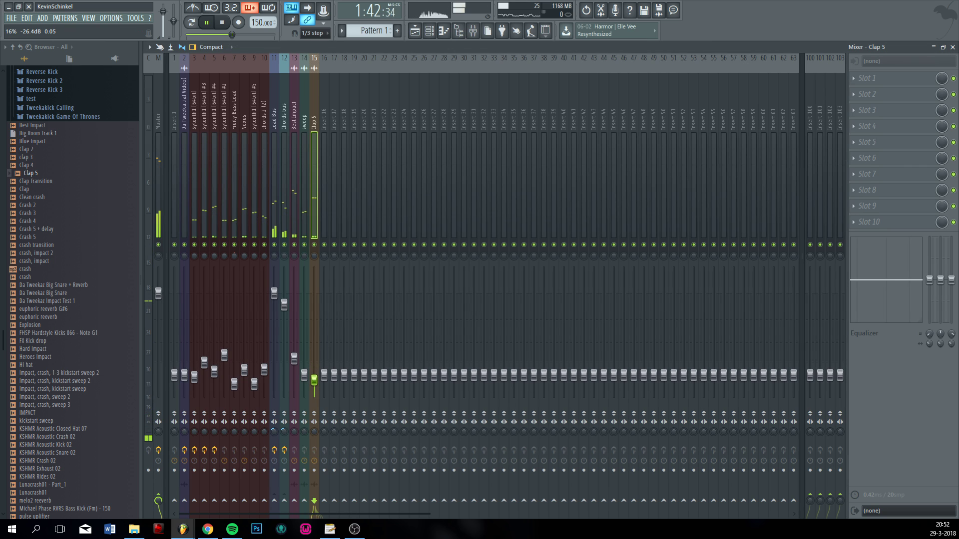
key(space)
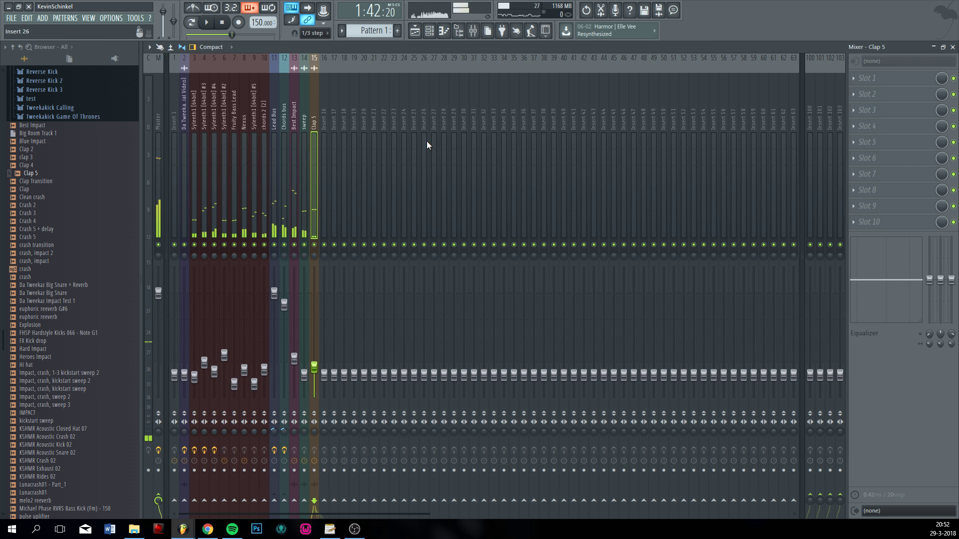
- Place Clap 5 clips on all four beats of bar 65 on Track 5 and duplicate the group
click(415, 31)
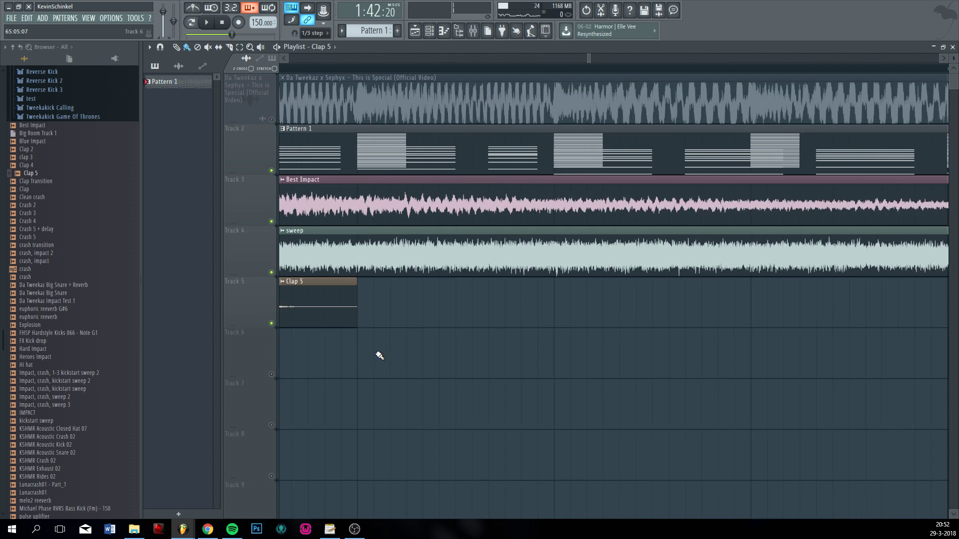
drag(435, 317, 404, 318)
drag(473, 316, 348, 311)
drag(347, 312, 505, 317)
drag(640, 305, 319, 311)
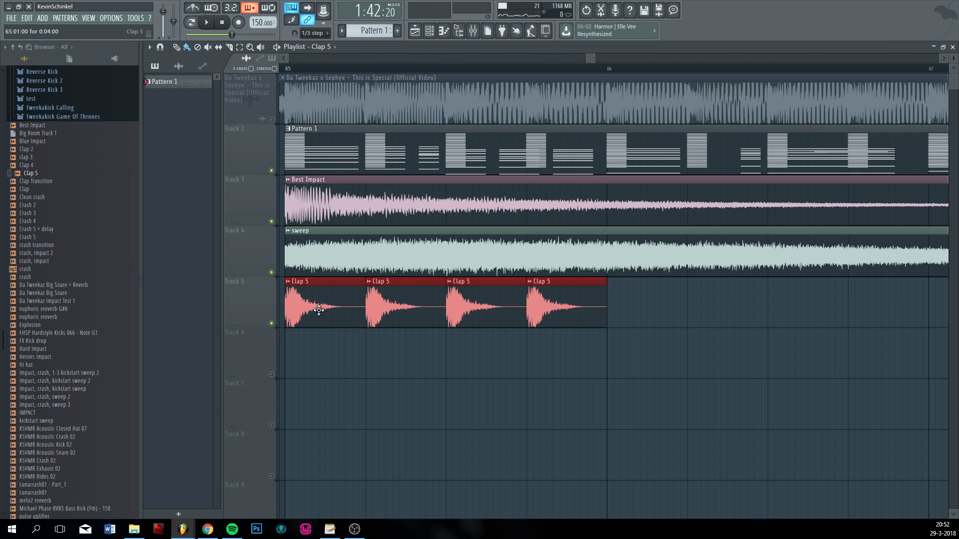
key(ctrl+b)
- Duplicate the clap groups along Track 5 into bar 70, aligning the copies at bar 67 to the beat
scroll(641, 317, down, 3)
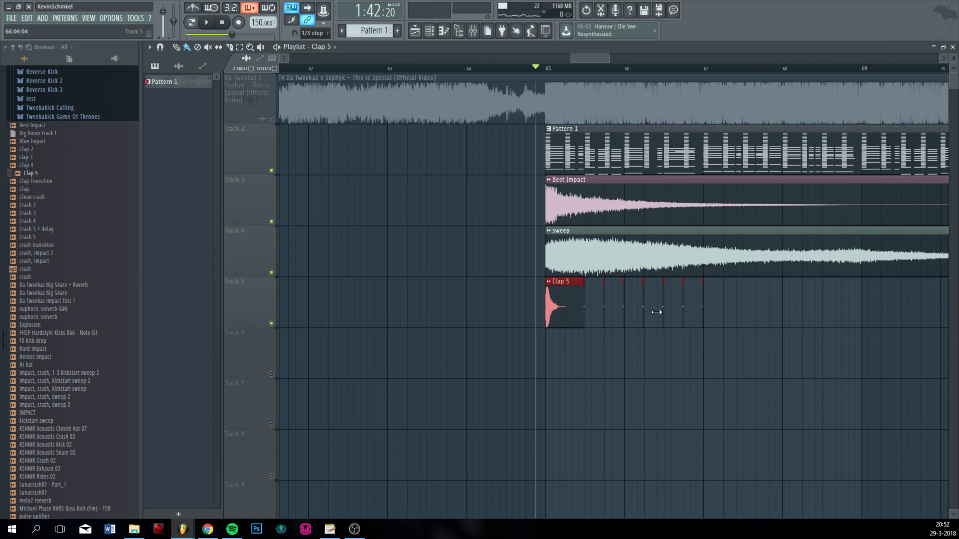
key(ctrl+b)
scroll(716, 303, up, 4)
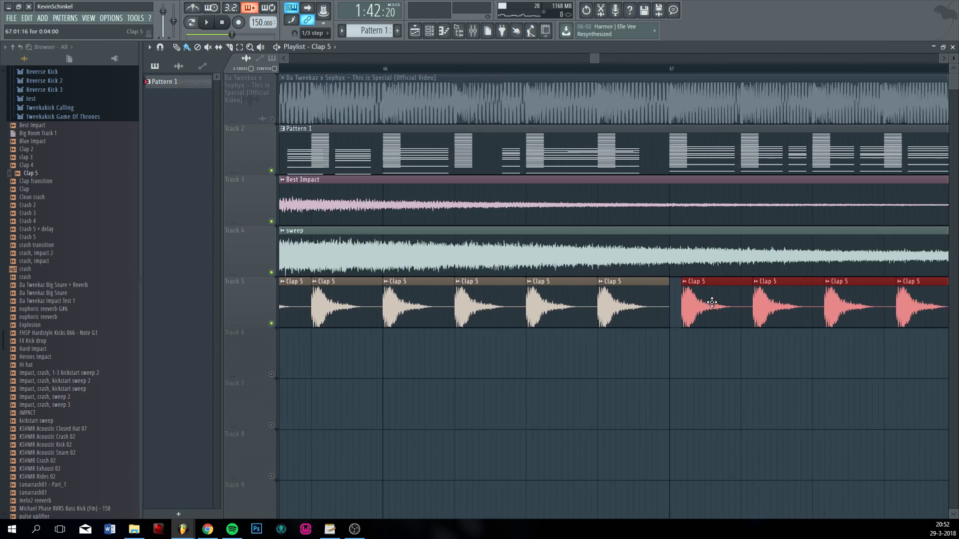
drag(713, 303, 698, 304)
scroll(716, 364, down, 4)
ctrl+click(650, 368)
scroll(760, 347, up, 4)
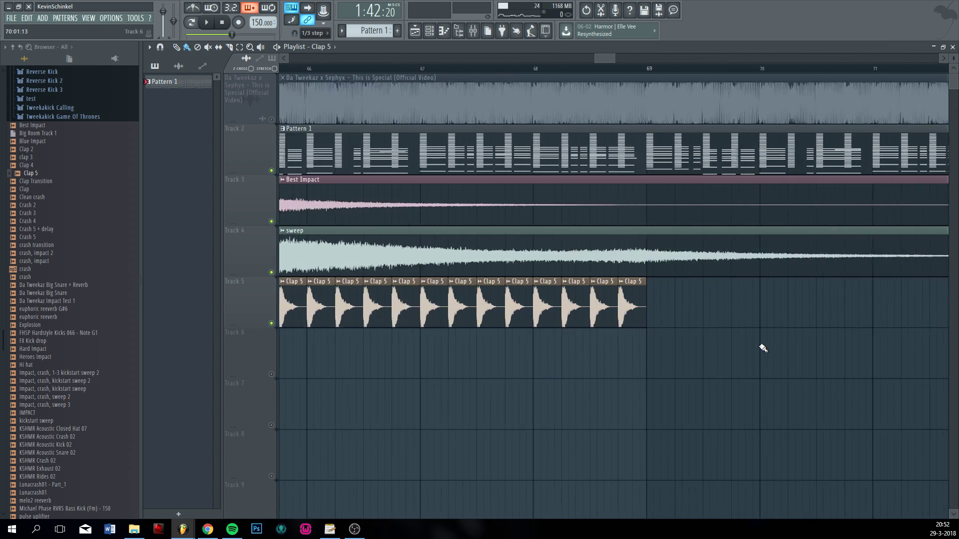
key(ctrl+b)
scroll(574, 375, down, 4)
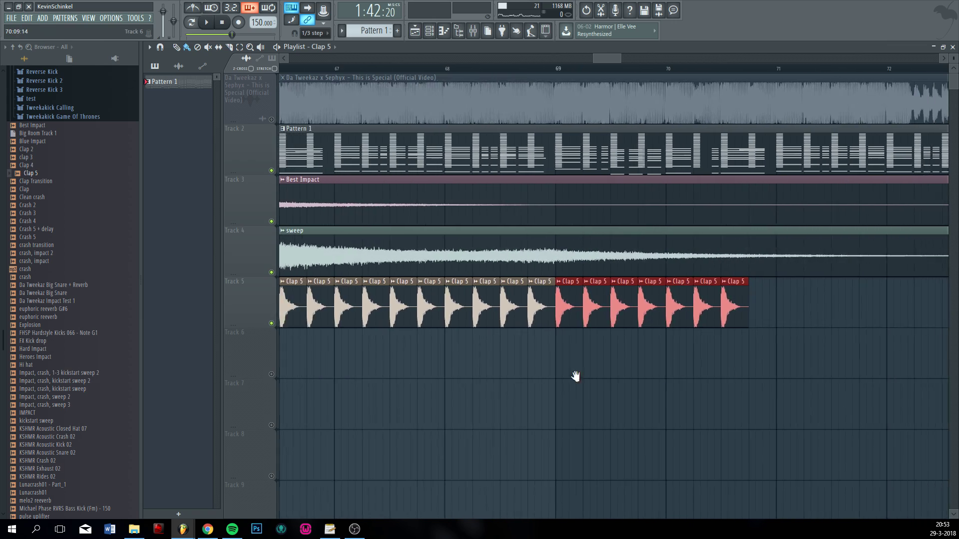
scroll(473, 327, up, 2)
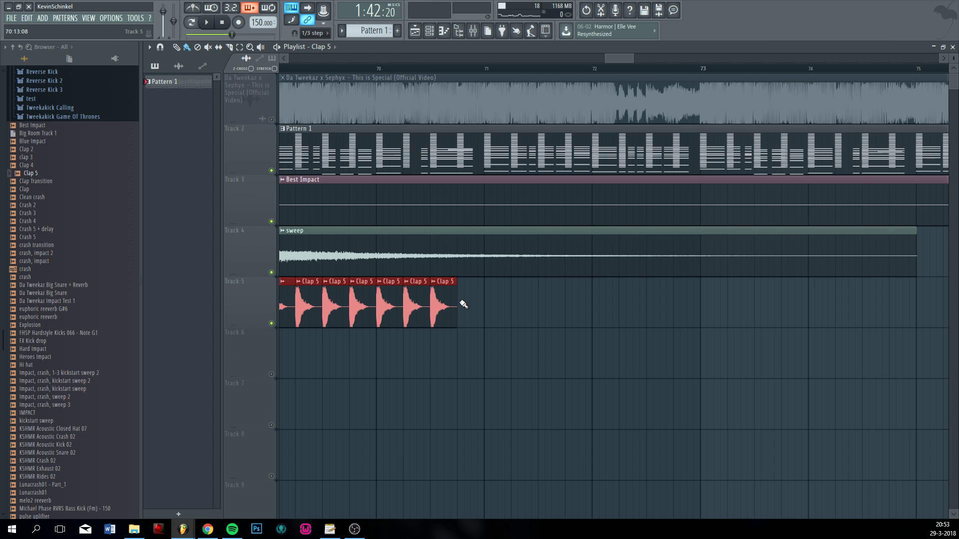
drag(463, 305, 806, 302)
right_click(797, 305)
scroll(463, 317, up, 3)
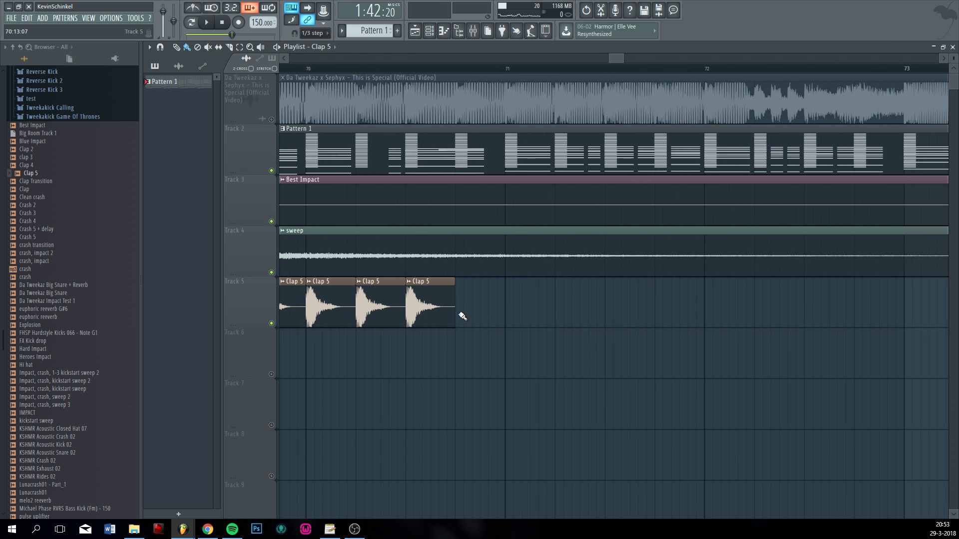
drag(458, 315, 784, 304)
key(ctrl+z)
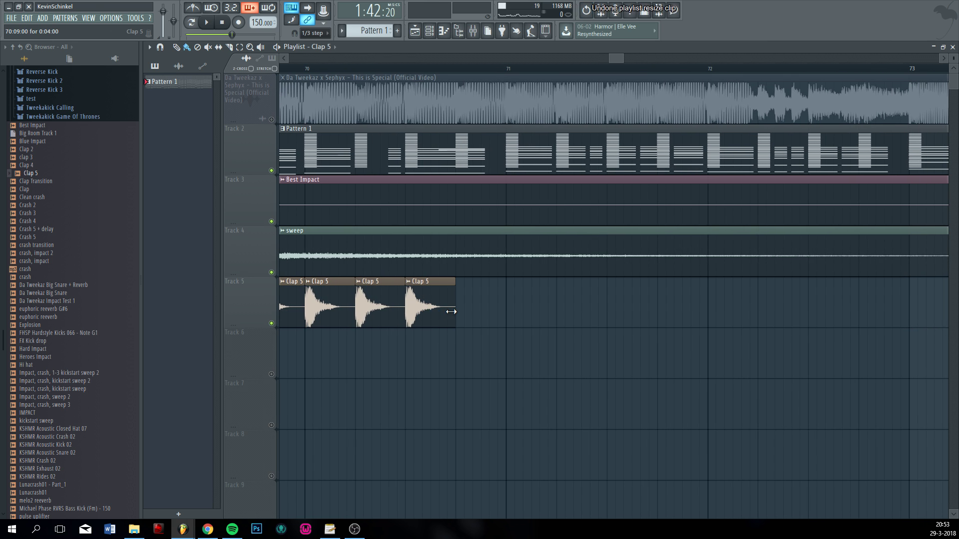
drag(460, 314, 703, 303)
key(ctrl+z)
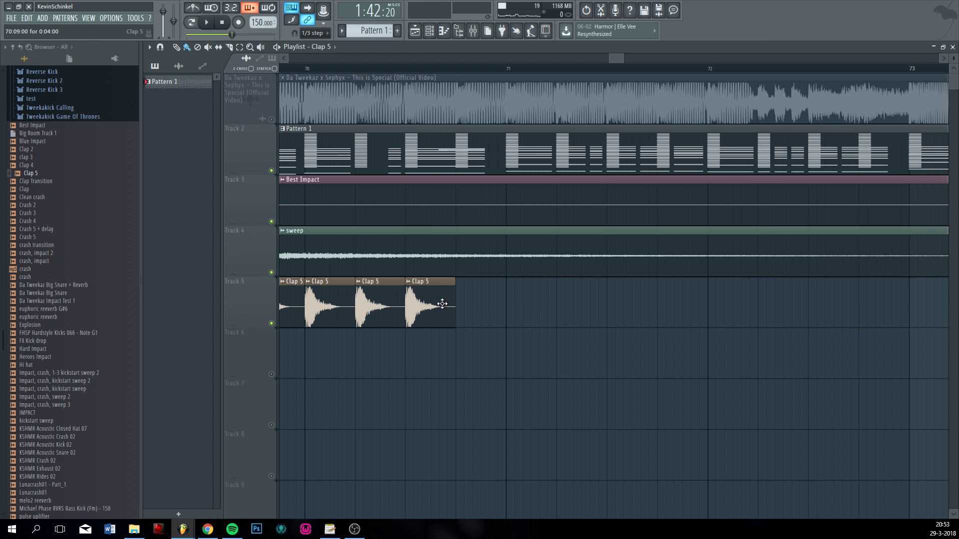
- Repeat the Clap 5 clip on every beat of Track 5 from beat 4 of bar 70 through beat 3 of bar 73
mouse_move(462, 310)
mouse_down()
mouse_move(864, 303)
mouse_move(619, 310)
mouse_move(448, 299)
mouse_move(833, 291)
mouse_up()
scroll(458, 301, down, 2)
scroll(632, 305, down, 3)
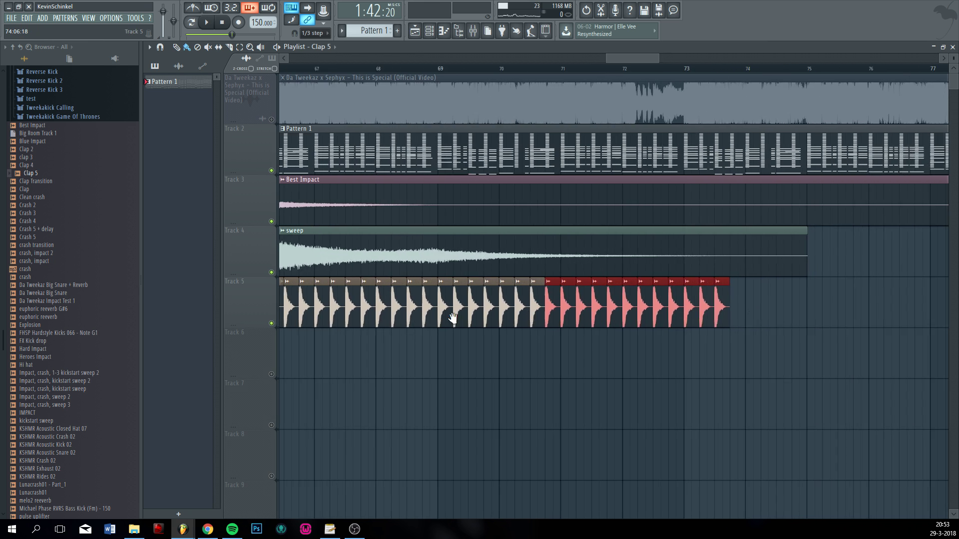
scroll(399, 330, up, 1)
scroll(395, 336, up, 1)
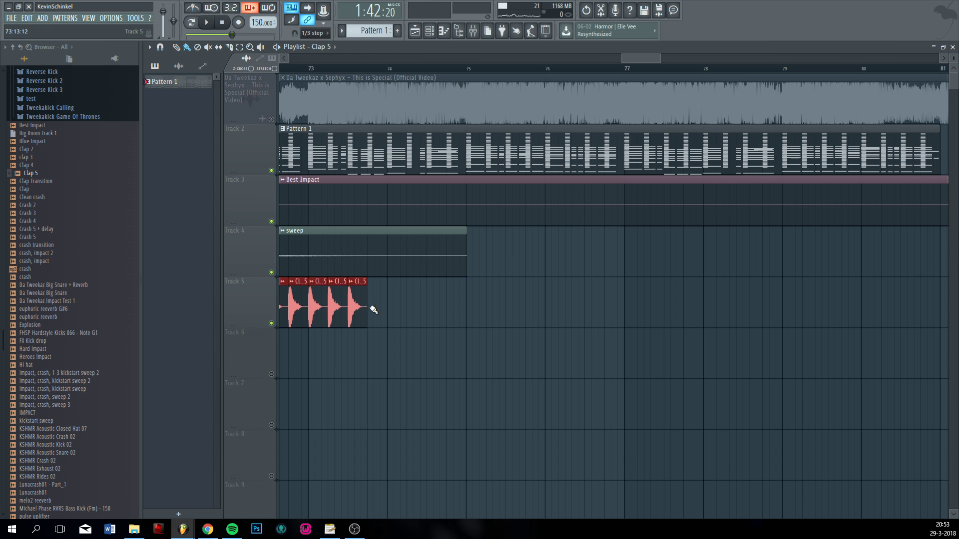
mouse_move(374, 310)
mouse_down()
mouse_move(588, 294)
mouse_move(382, 314)
mouse_up()
scroll(379, 314, down, 2)
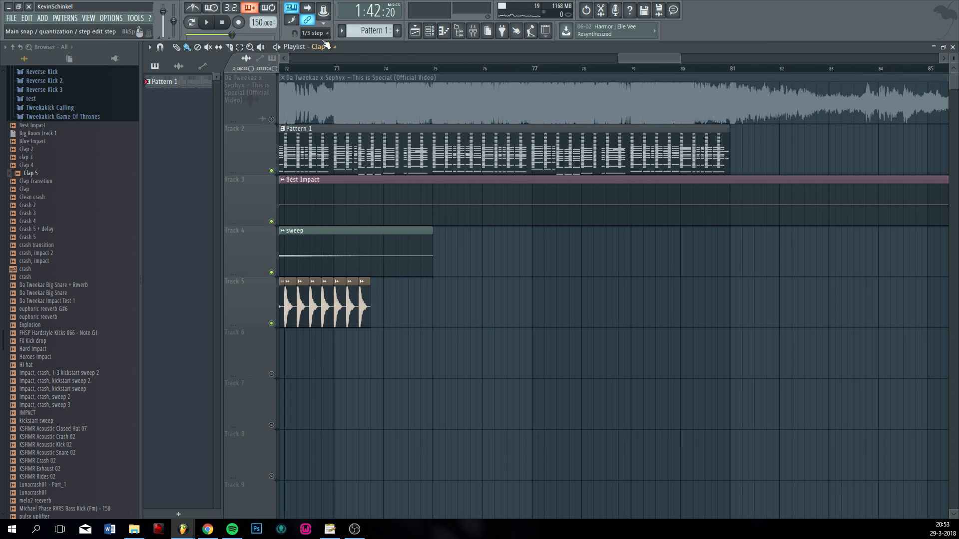
- Set the main snap to Line and extend the claps on Track 5 to bar 81, removing the excess clip
click(315, 33)
click(321, 50)
drag(372, 302, 754, 296)
right_click(738, 302)
scroll(747, 309, down, 6)
ctrl+click(794, 371)
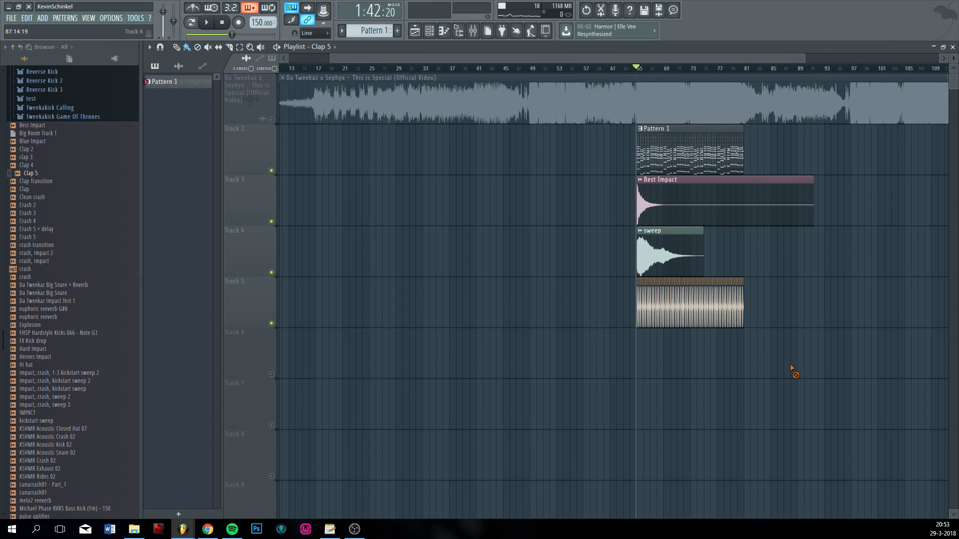
scroll(687, 397, up, 5)
scroll(666, 372, down, 4)
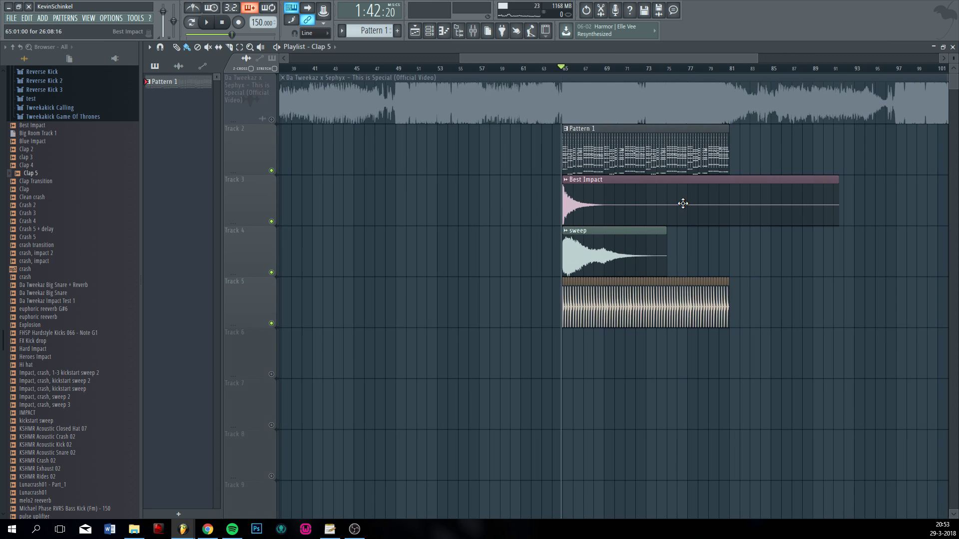
- Trim the silent tail of the Best Impact sample so its clip ends before bar 73, and play the drop
double_click(681, 202)
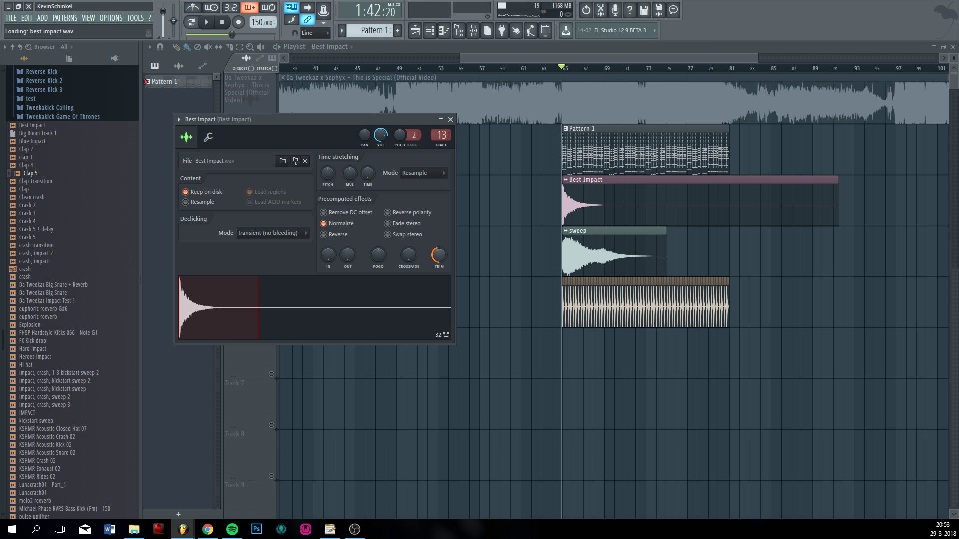
right_click(818, 267)
scroll(668, 264, up, 4)
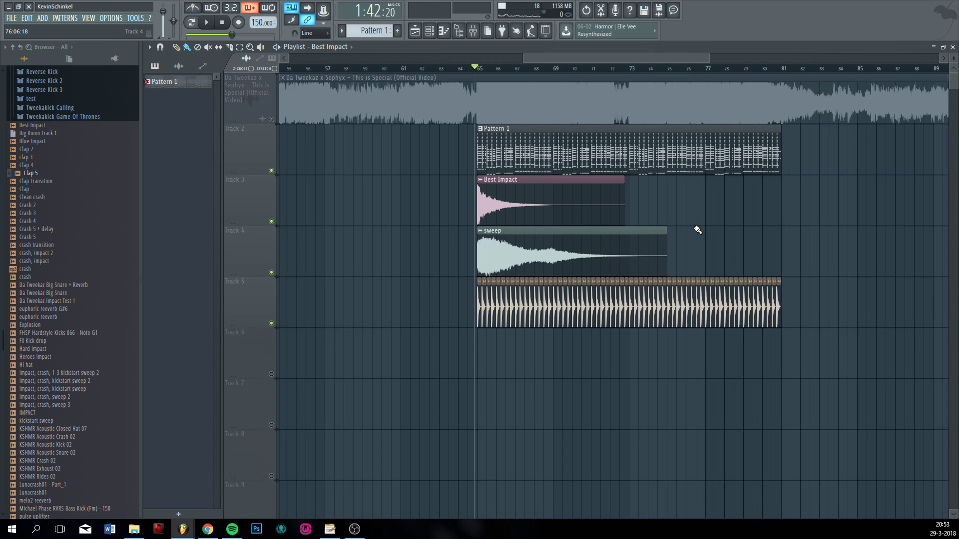
scroll(645, 225, down, 2)
key(space)
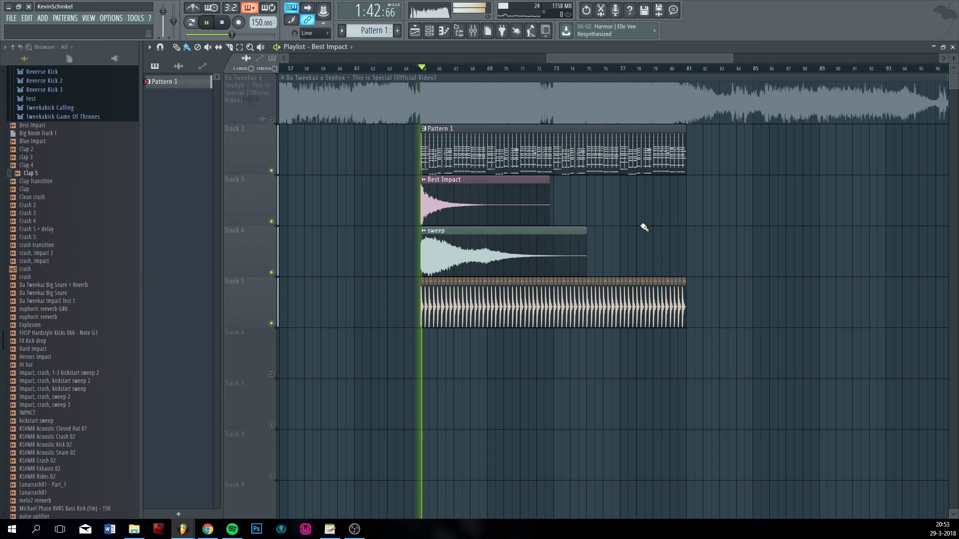
- Lower the sweep and Clap 5 mixer levels while playing back the drop
key(space)
key(F9)
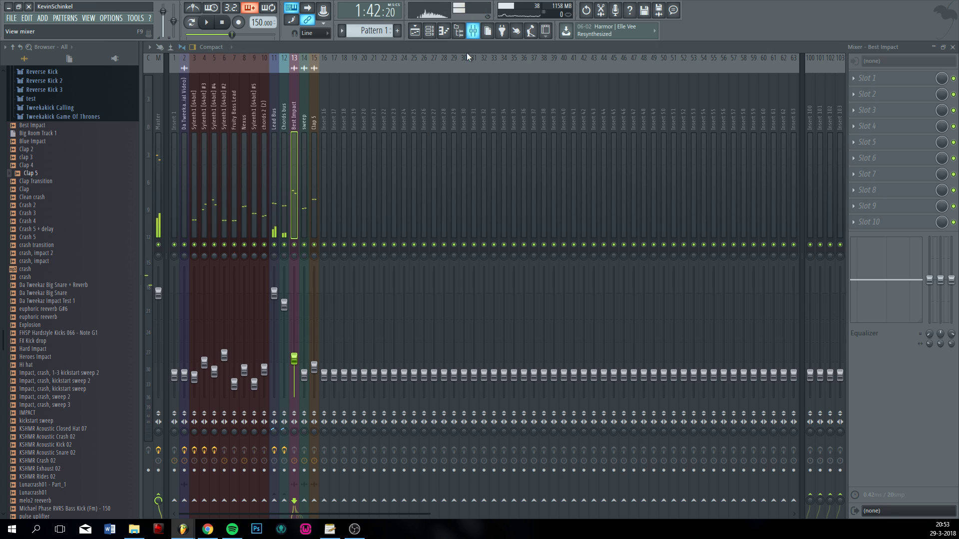
click(262, 227)
key(space)
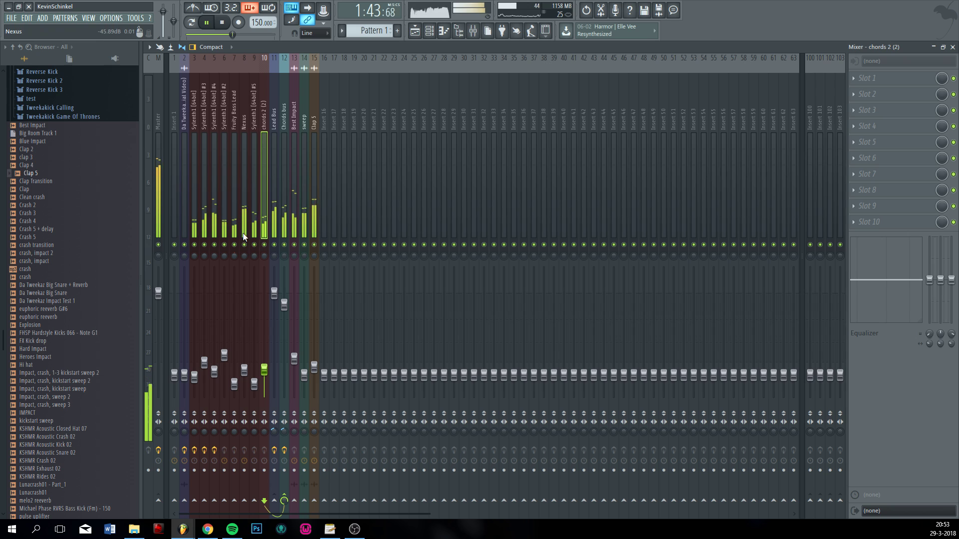
key(space)
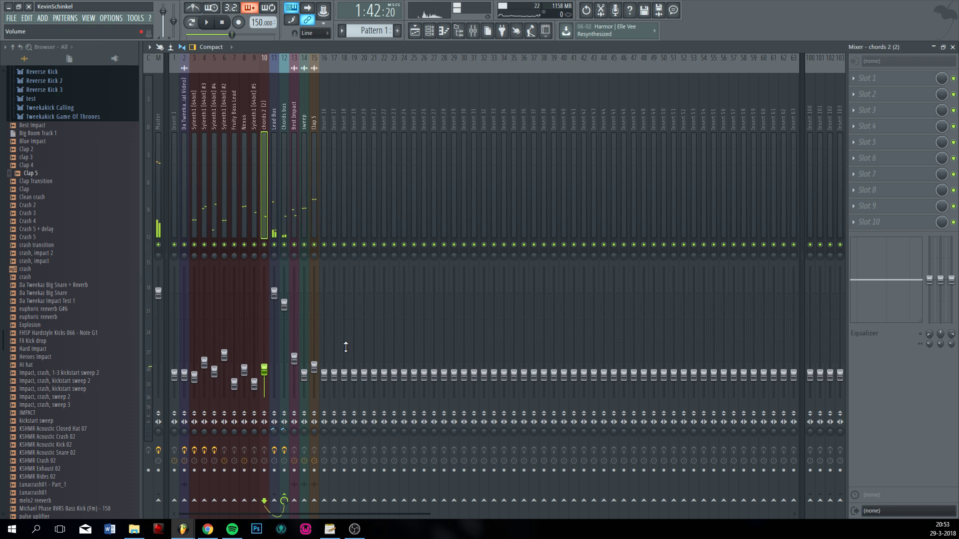
key(space)
mouse_move(304, 377)
mouse_down()
mouse_move(304, 390)
mouse_move(314, 368)
mouse_move(314, 385)
mouse_up()
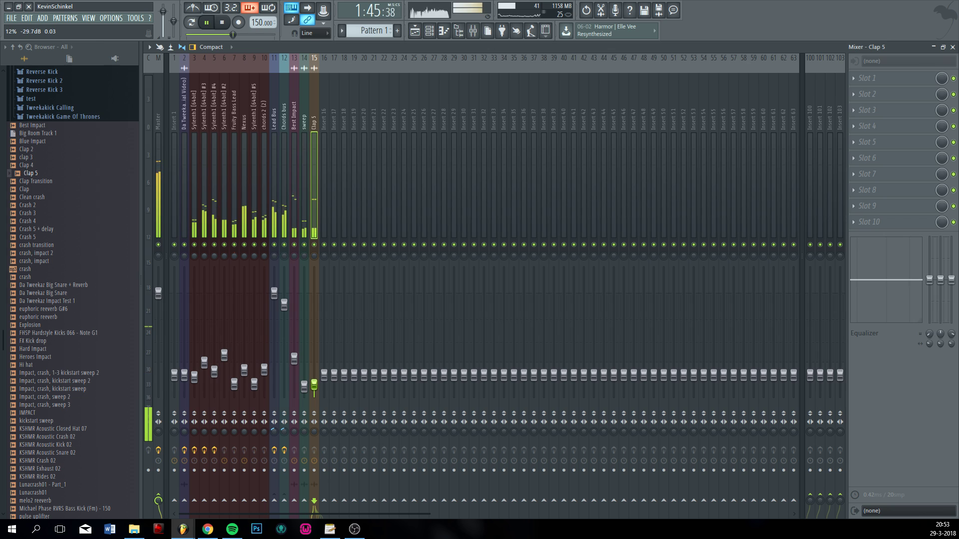
key(space)
- Solo the Nexus and Sylenth1 [64bit] #2 mixer tracks in turn, lower each level, and restore the full mix
click(244, 370)
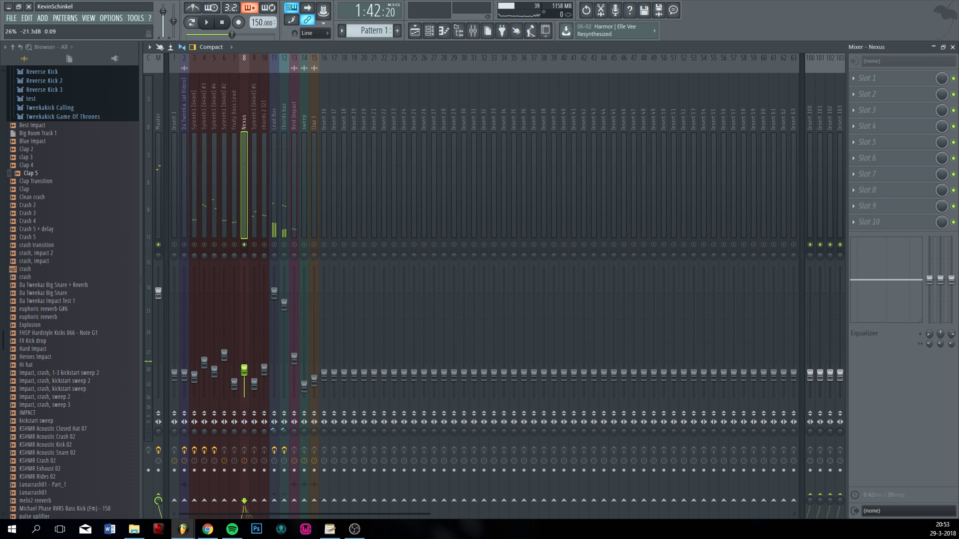
right_click(245, 245)
key(space)
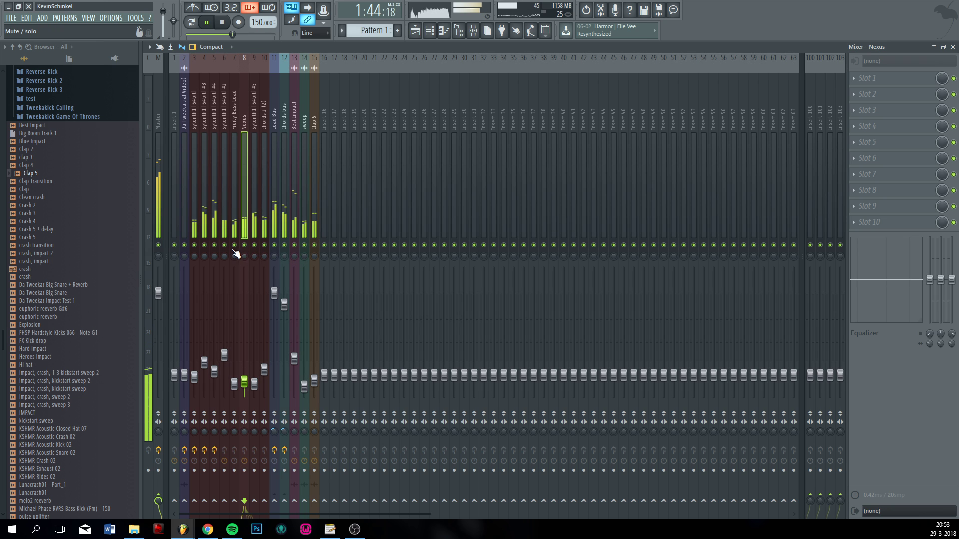
right_click(225, 245)
drag(224, 355, 224, 377)
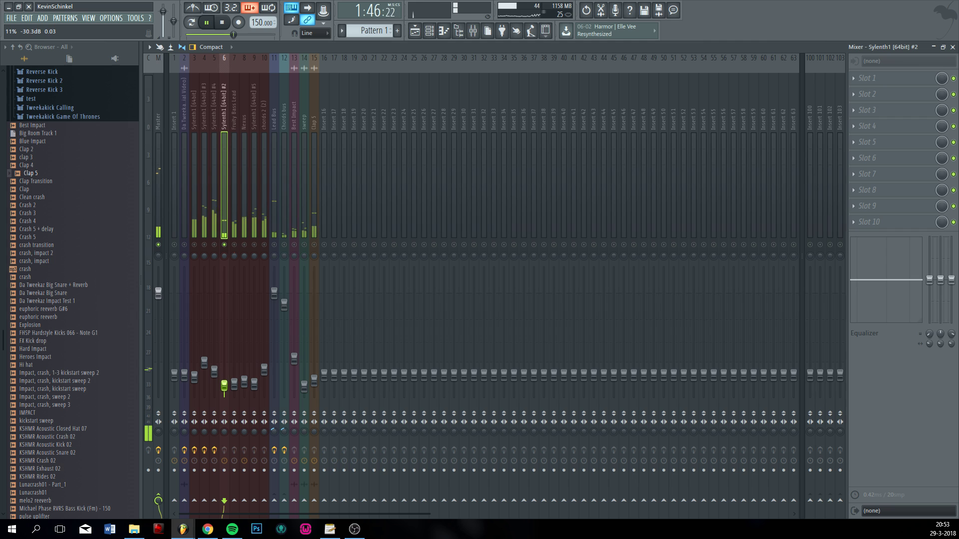
click(238, 389)
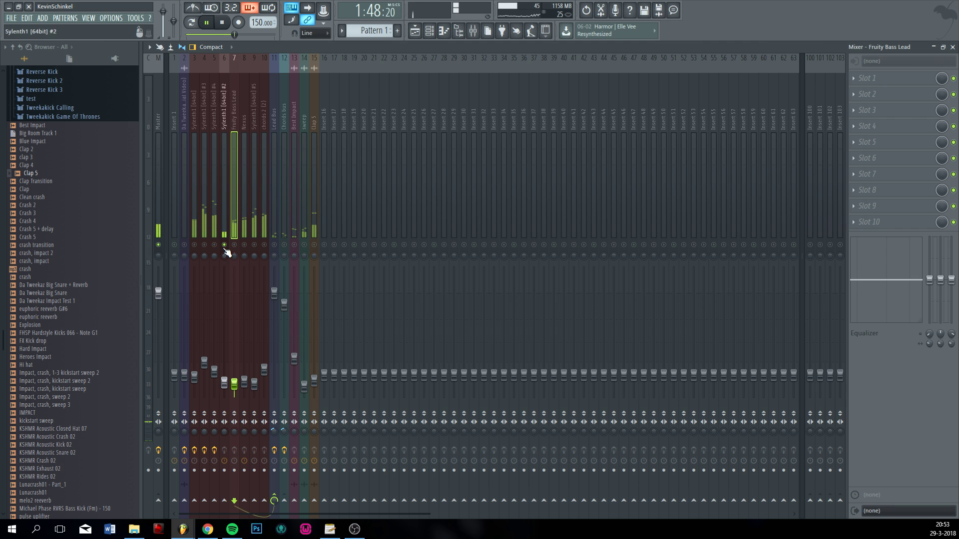
right_click(224, 245)
- Audition the Blue Impact sample and slightly lower the Best Impact mixer level
click(415, 37)
key(space)
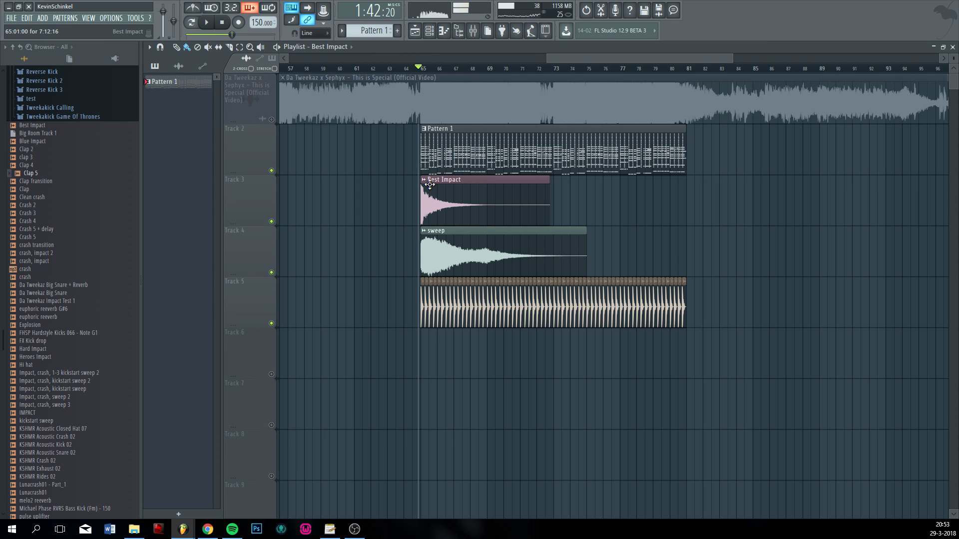
double_click(429, 184)
click(503, 216)
scroll(464, 213, up, 2)
drag(32, 141, 39, 146)
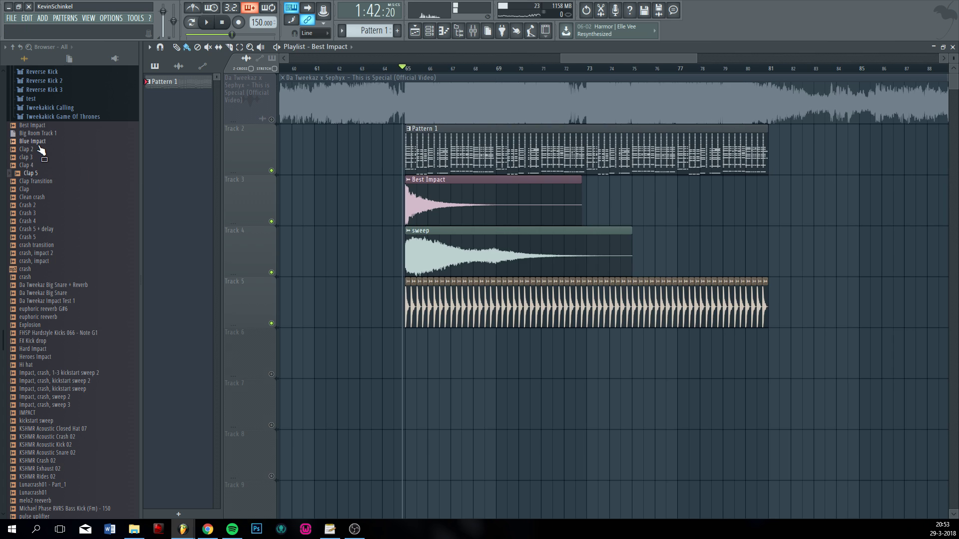
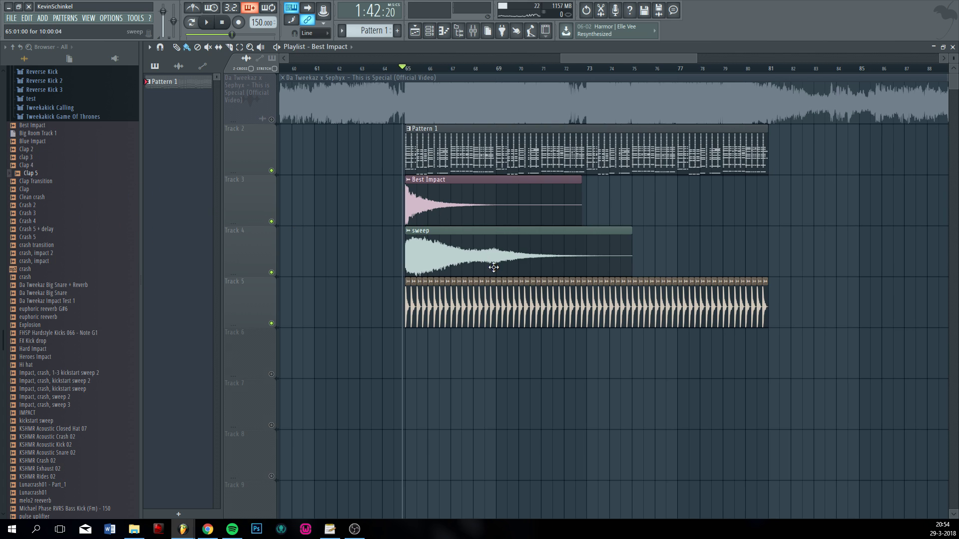
double_click(464, 218)
click(439, 136)
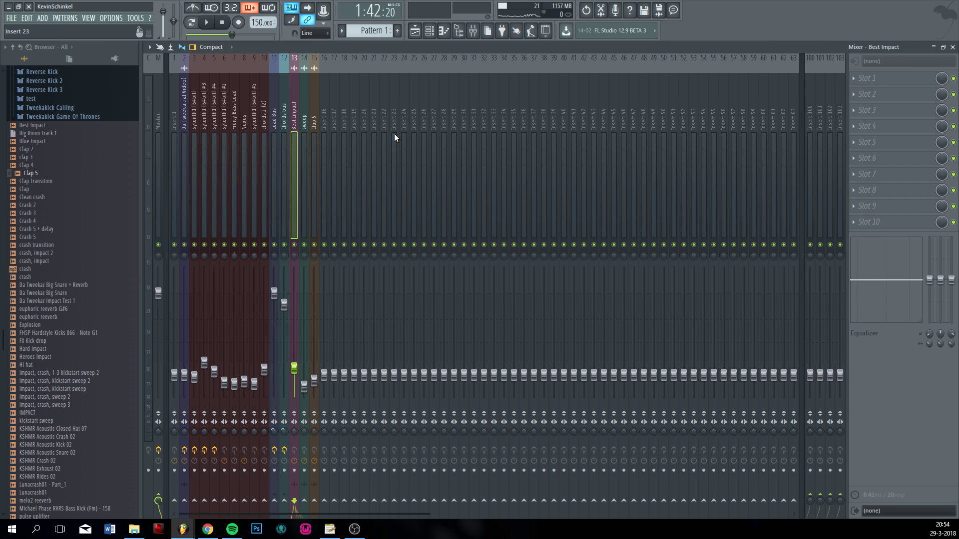
click(415, 31)
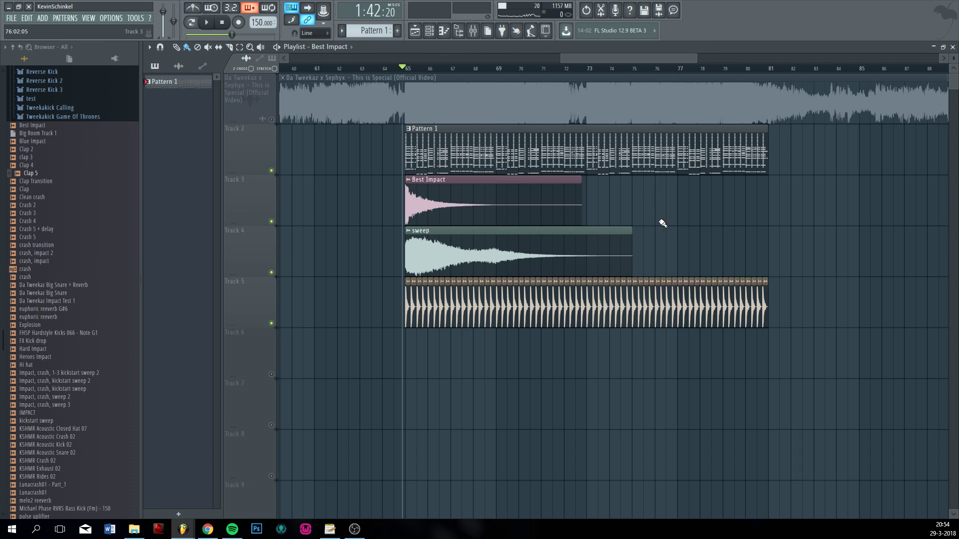
- Delete the Best Impact and sweep clips from Tracks 3 and 4 and play the drop without them
right_click(564, 204)
right_click(482, 240)
key(space)
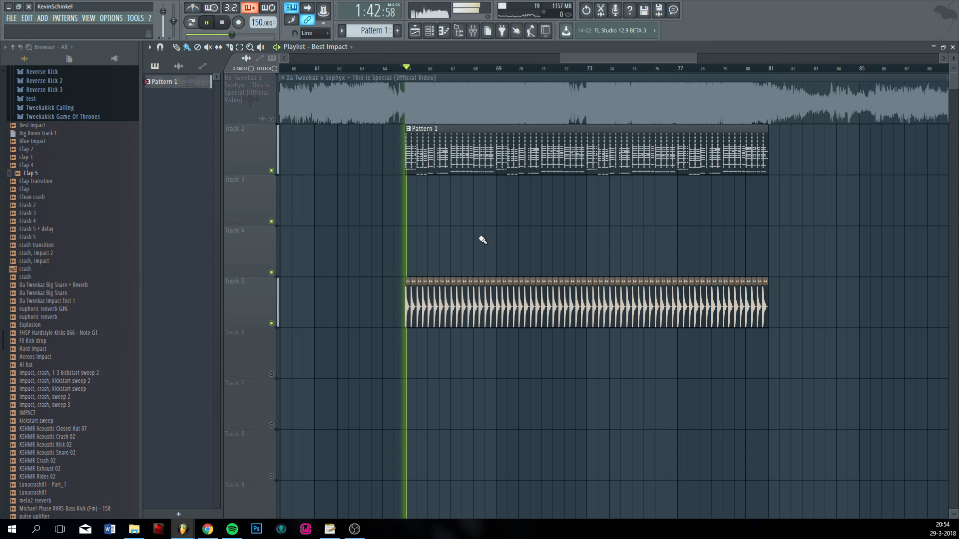
scroll(494, 75, up, 2)
- Set the gain of the Master track's Fruity Limiter to about 12.4 dB while the drop plays
click(472, 31)
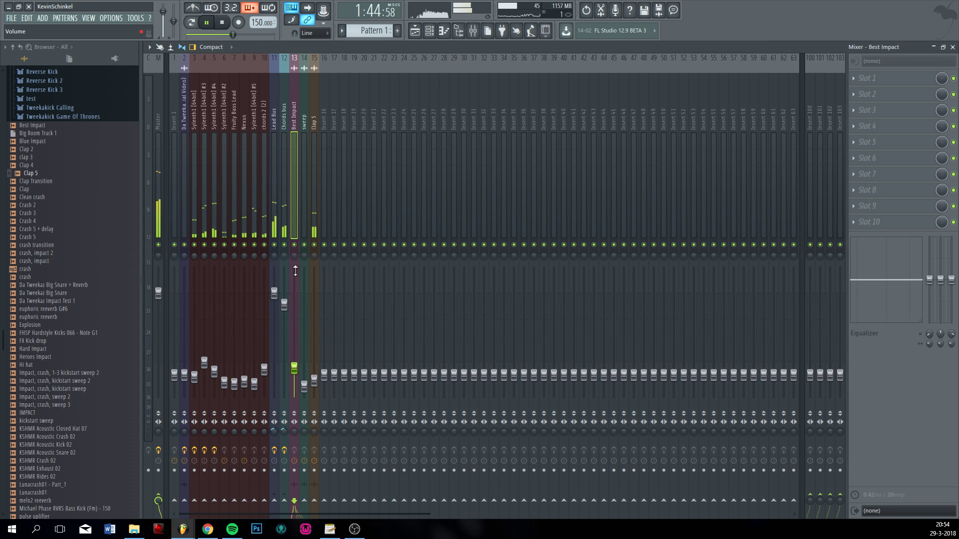
click(166, 174)
key(space)
click(910, 96)
key(space)
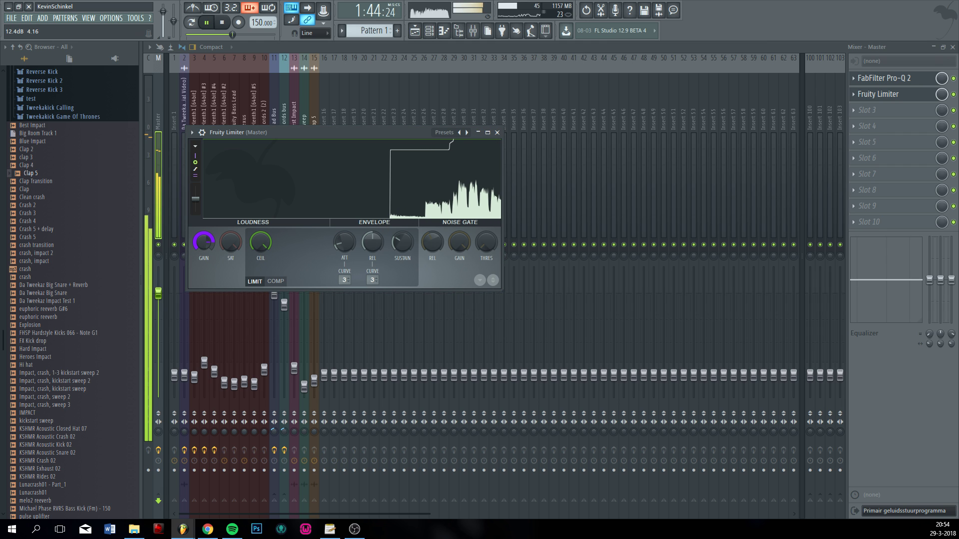
key(F5)
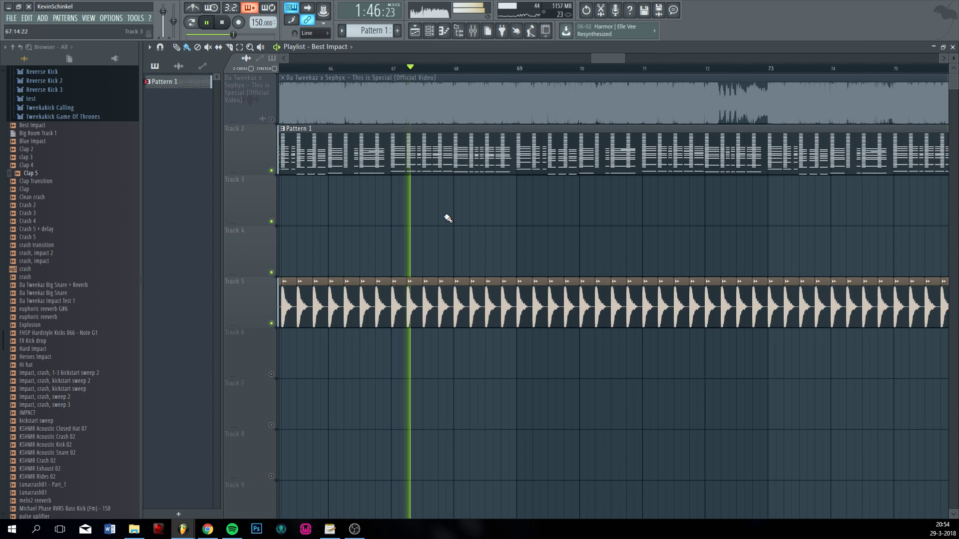
- Adjust the bands of the Chords bus FabFilter Pro-Q 2, including a slight bell boost in the upper mids
click(473, 32)
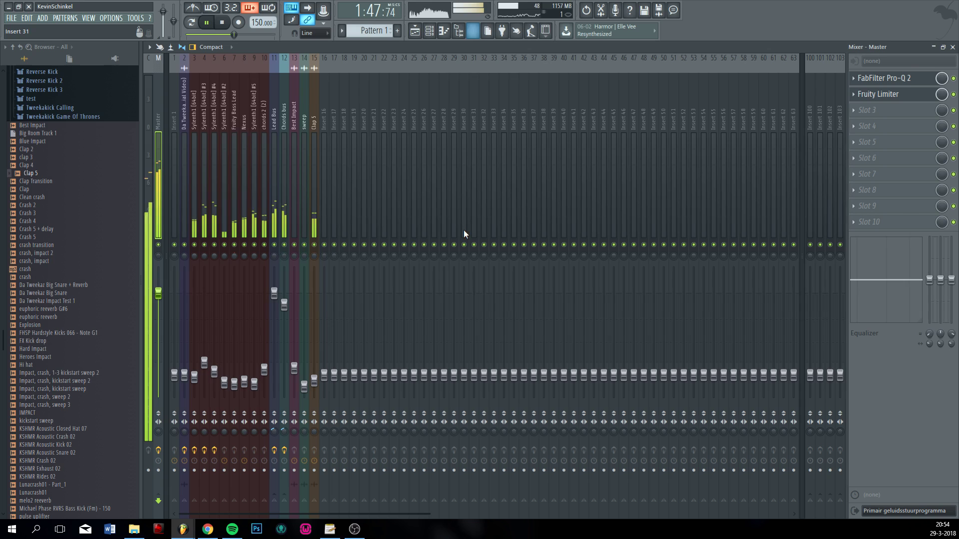
click(281, 205)
click(912, 81)
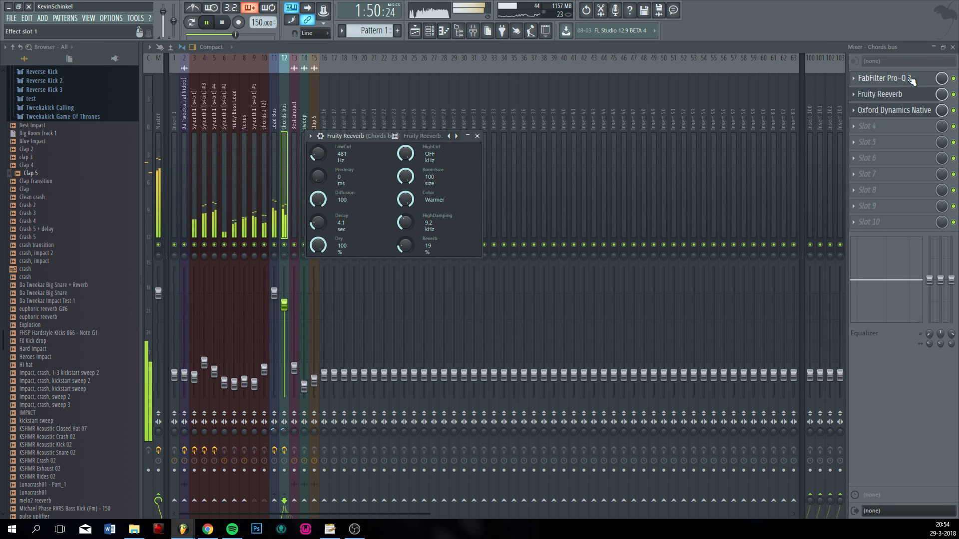
drag(525, 210, 521, 178)
drag(407, 224, 469, 216)
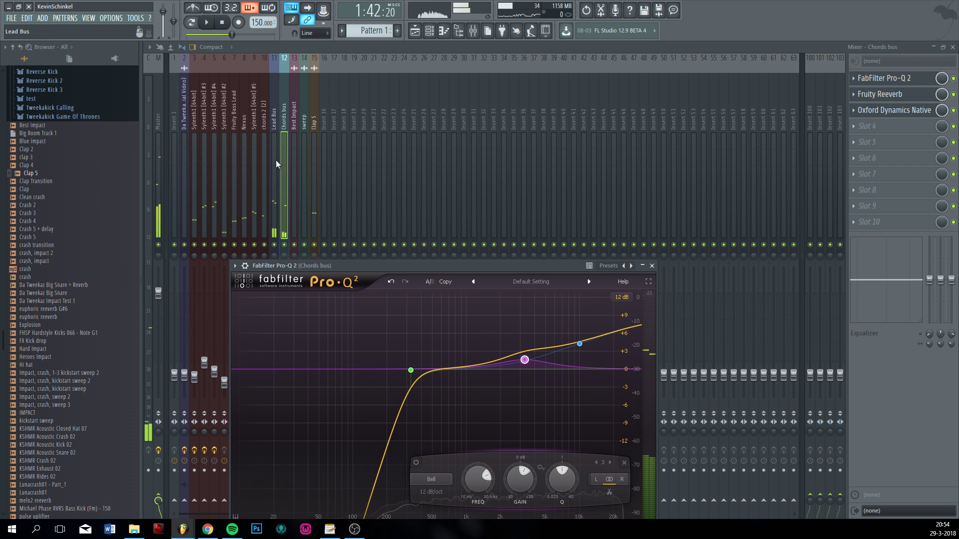
click(415, 31)
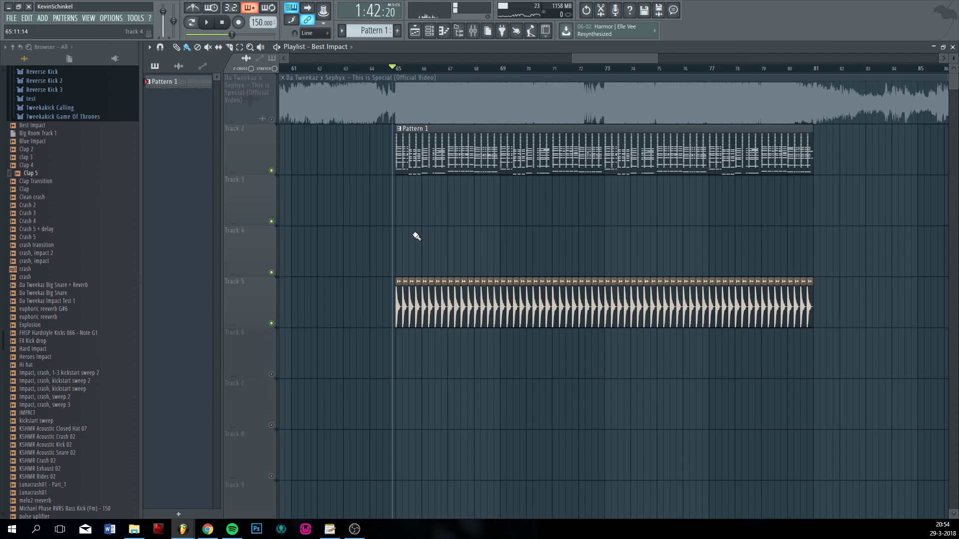
scroll(457, 235, up, 2)
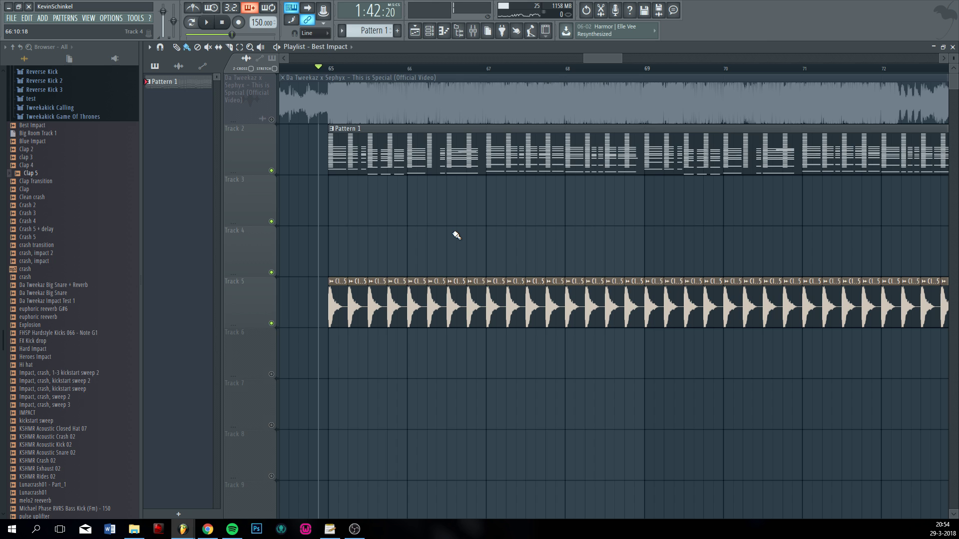
scroll(456, 235, down, 3)
- Set the Clap 5 mixer level to 18% (-25.3 dB) during playback
click(472, 31)
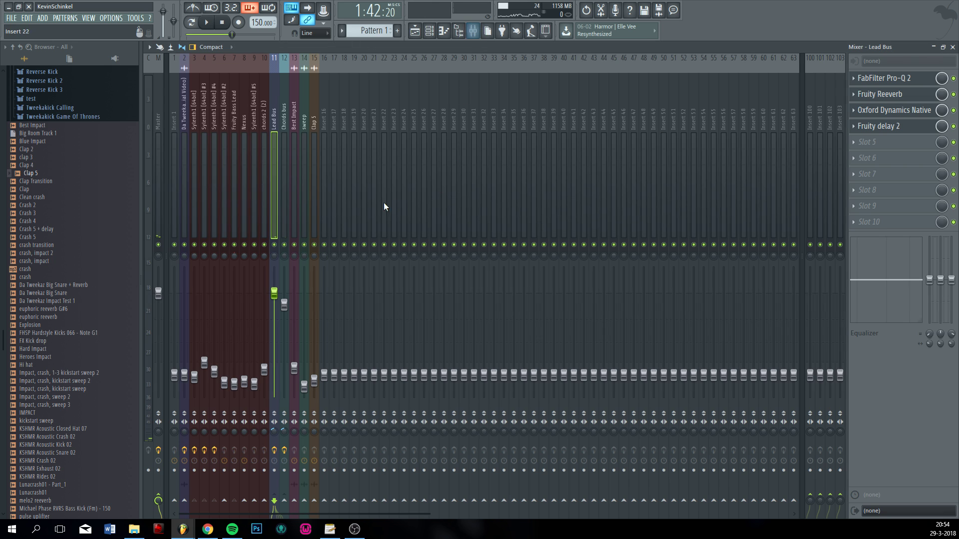
click(314, 384)
key(space)
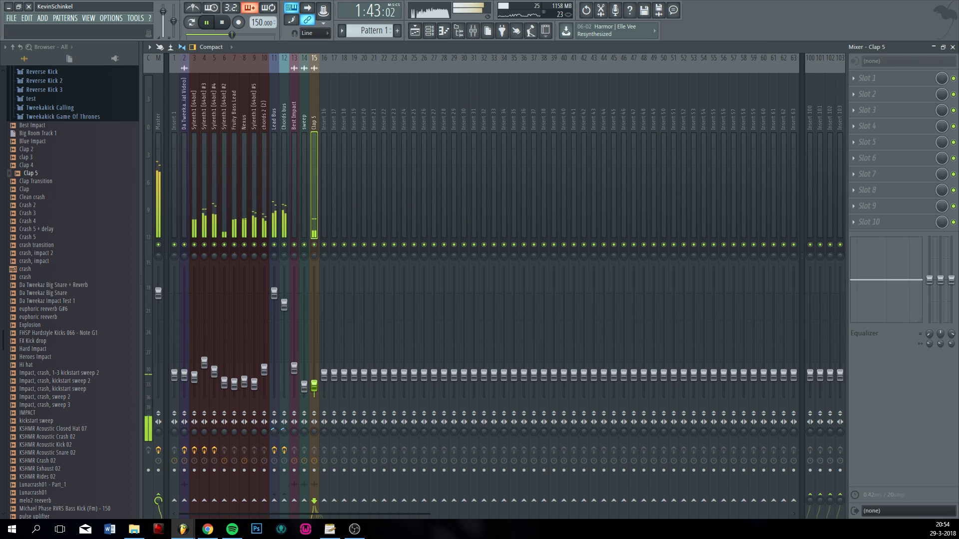
drag(314, 386, 314, 378)
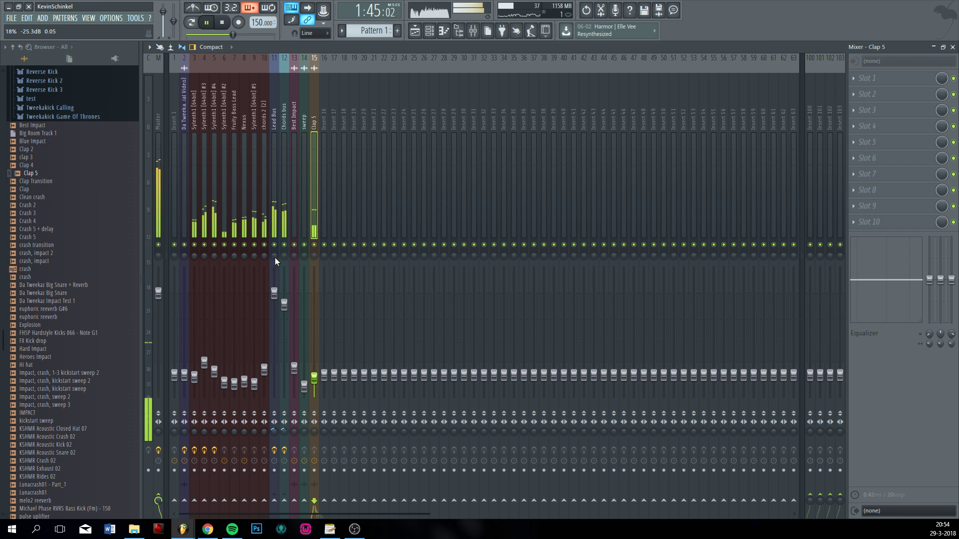
- Adjust an equalizer band in the Lead Bus FabFilter Pro-Q 2 and close the plugin
click(274, 185)
click(879, 95)
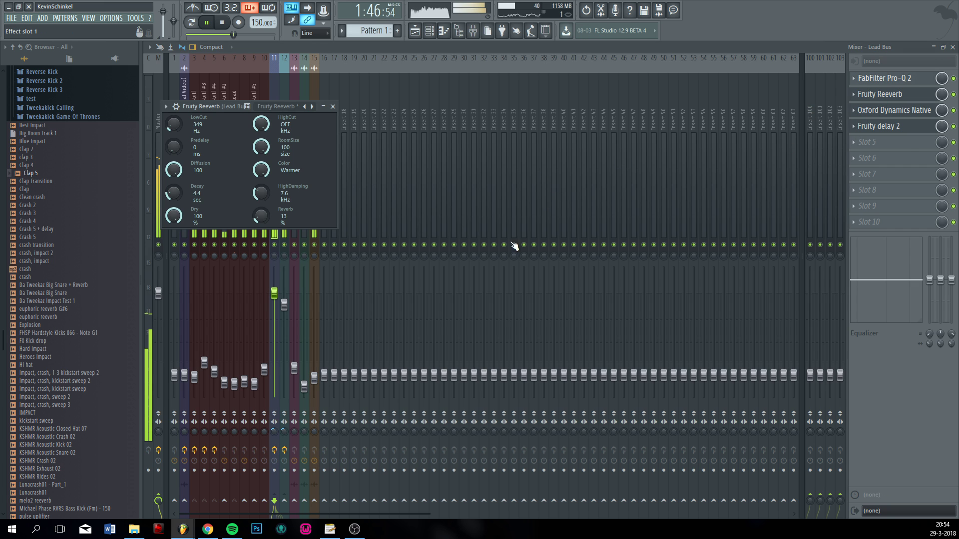
drag(542, 202, 523, 185)
click(570, 93)
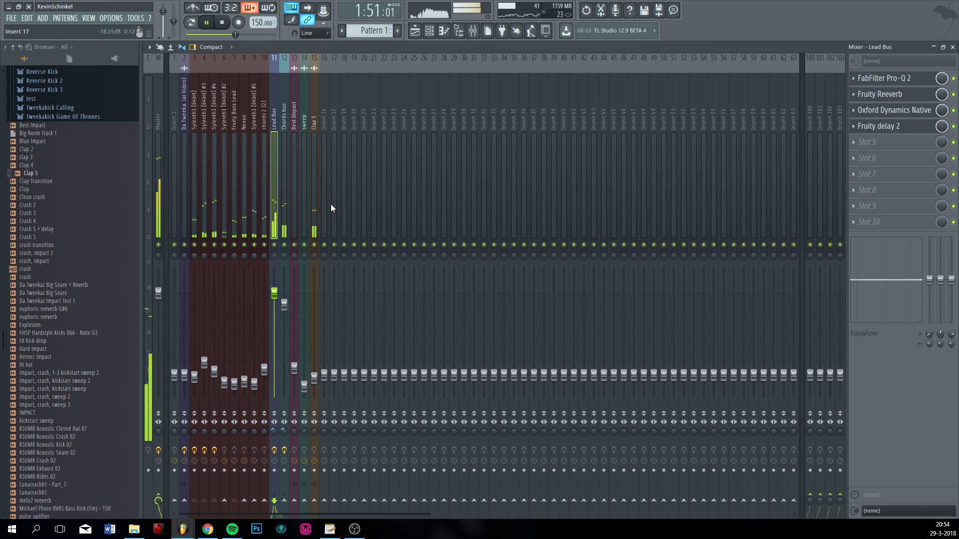
- Try a lower Chords bus level, and set the soloed Nexus track to 10% (-31.5 dB) before restoring the full mix
drag(283, 304, 284, 310)
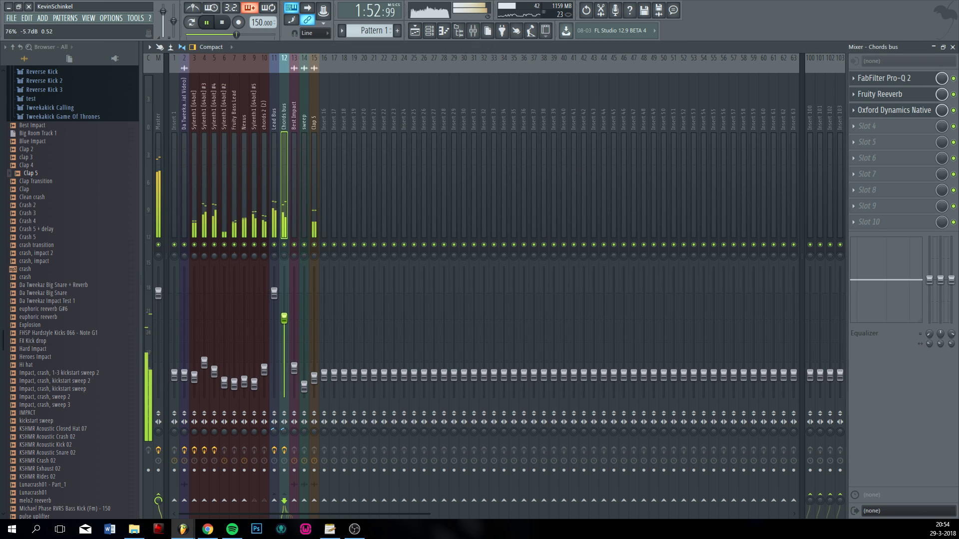
ctrl+click(244, 245)
click(244, 385)
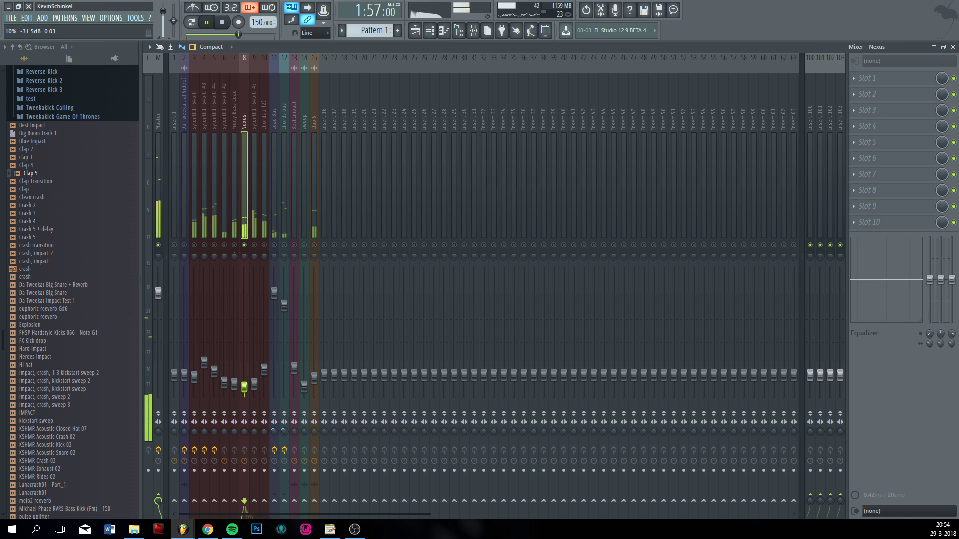
ctrl+click(242, 246)
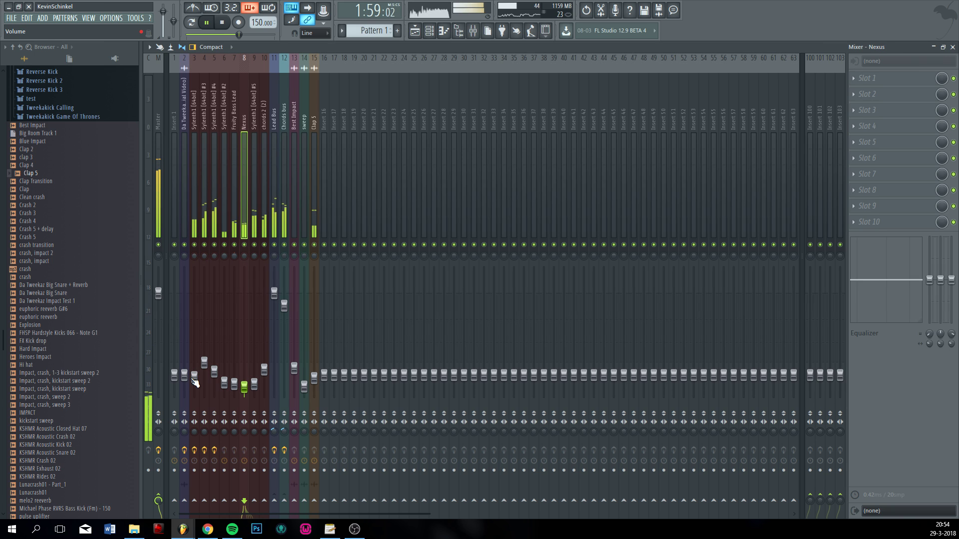
- Raise the Sylenth1 [64bit], #3 and #4 mixer tracks to roughly equal levels and open the channel rack
drag(195, 382, 194, 360)
click(214, 352)
drag(205, 364, 214, 361)
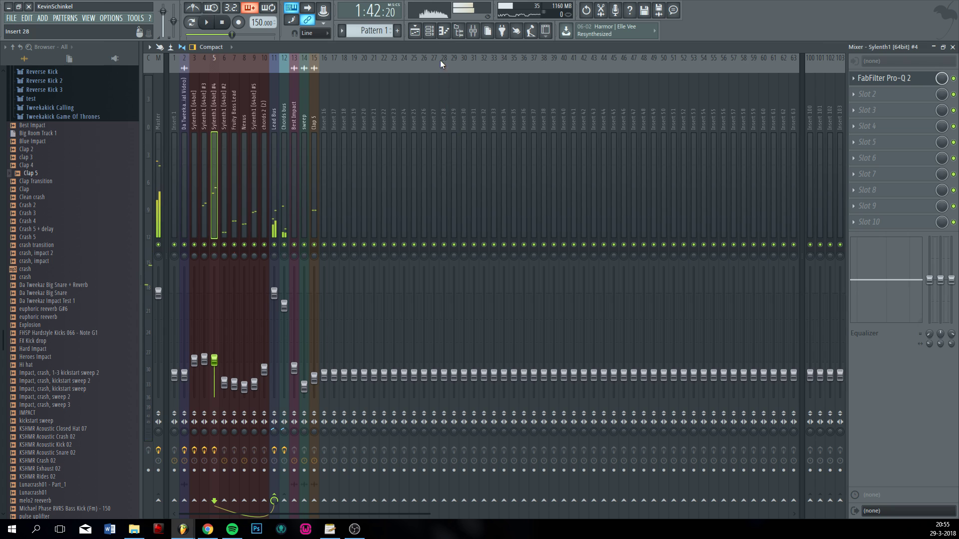
click(431, 31)
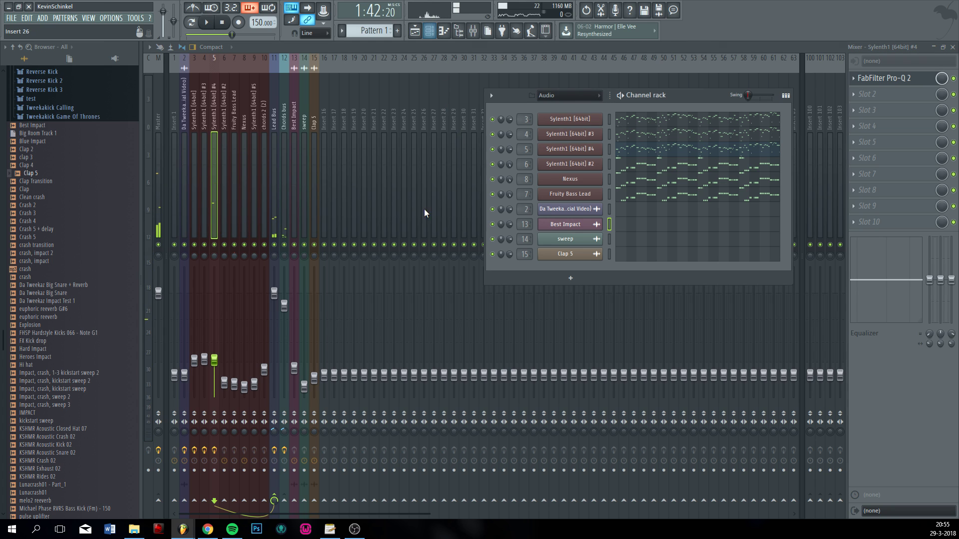
- Mute the Lead Bus during playback and inspect the Chords bus Fruity Reeverb and FabFilter Pro-Q 2 settings
click(274, 161)
click(282, 162)
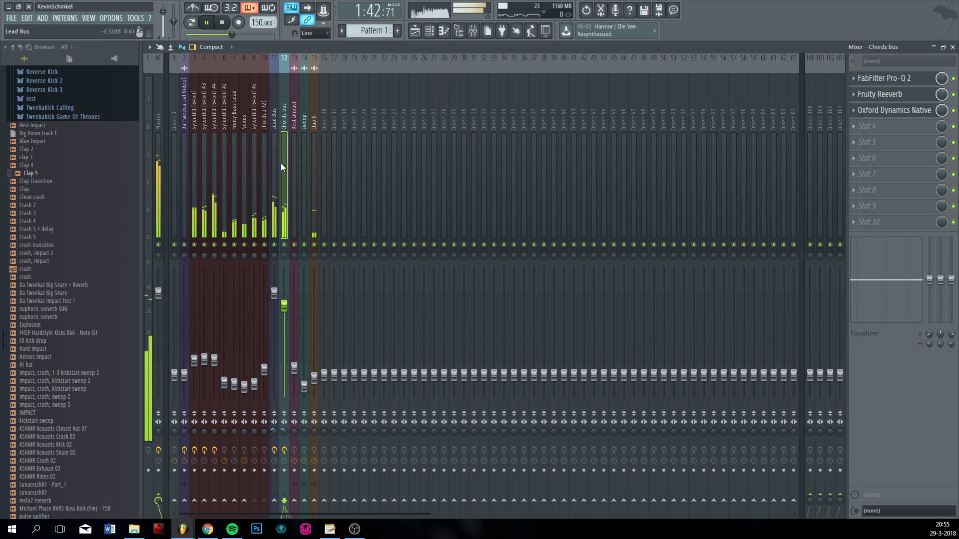
click(275, 245)
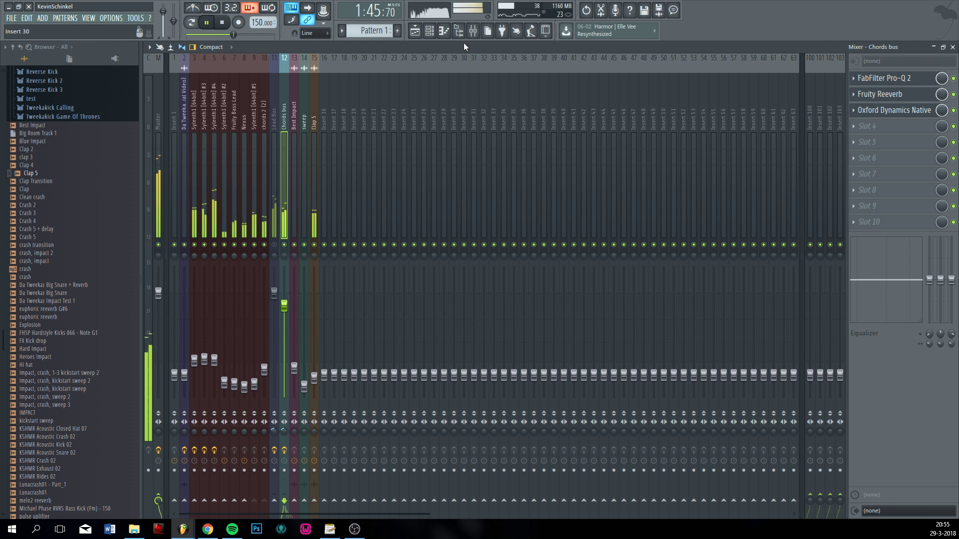
click(906, 95)
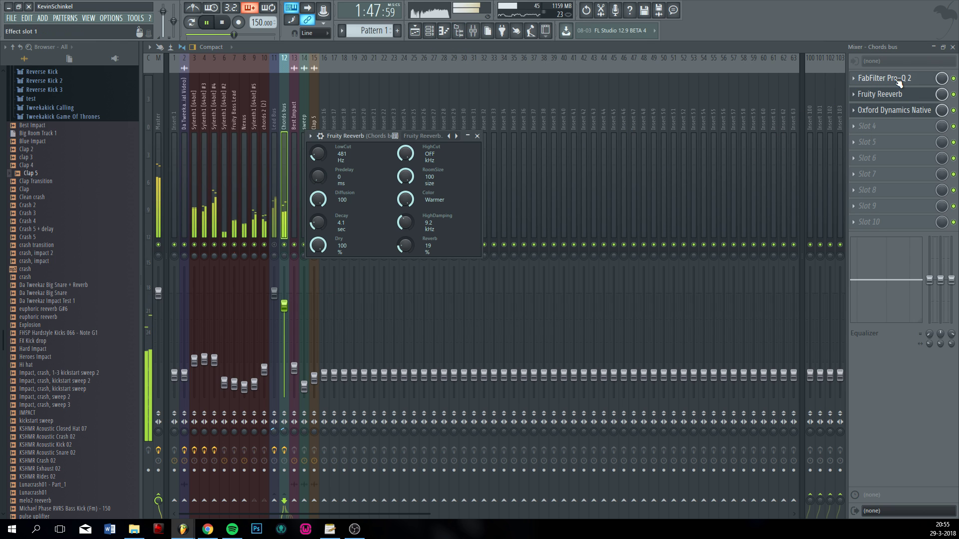
click(897, 80)
click(376, 50)
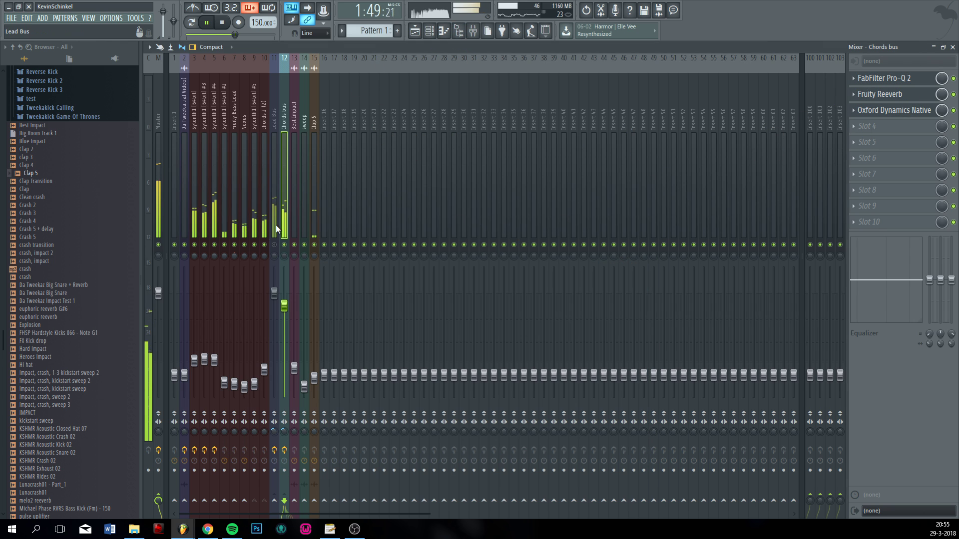
- Raise the chords 2 (2) mixer level with the chord tracks soloed, and restore the full mix
right_click(214, 245)
right_click(254, 245)
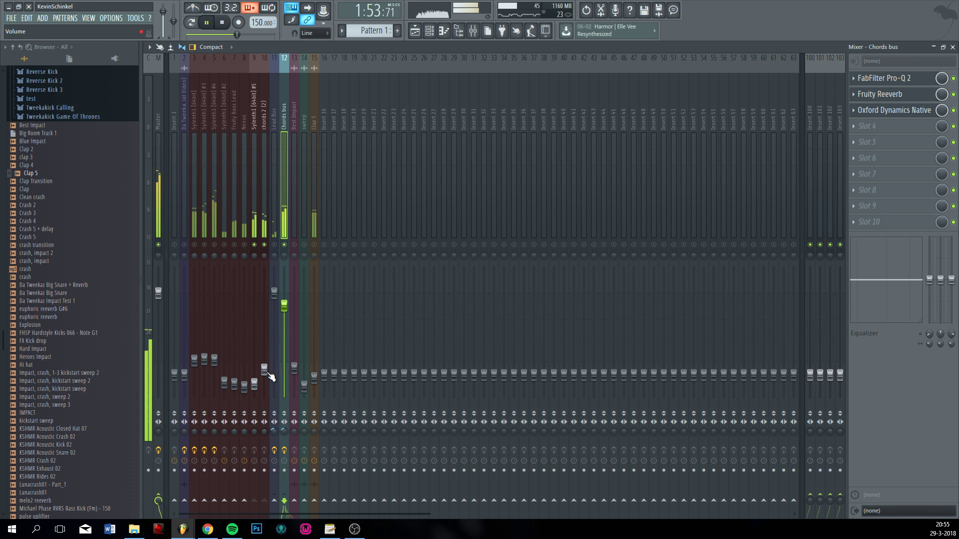
drag(264, 369, 264, 341)
right_click(274, 245)
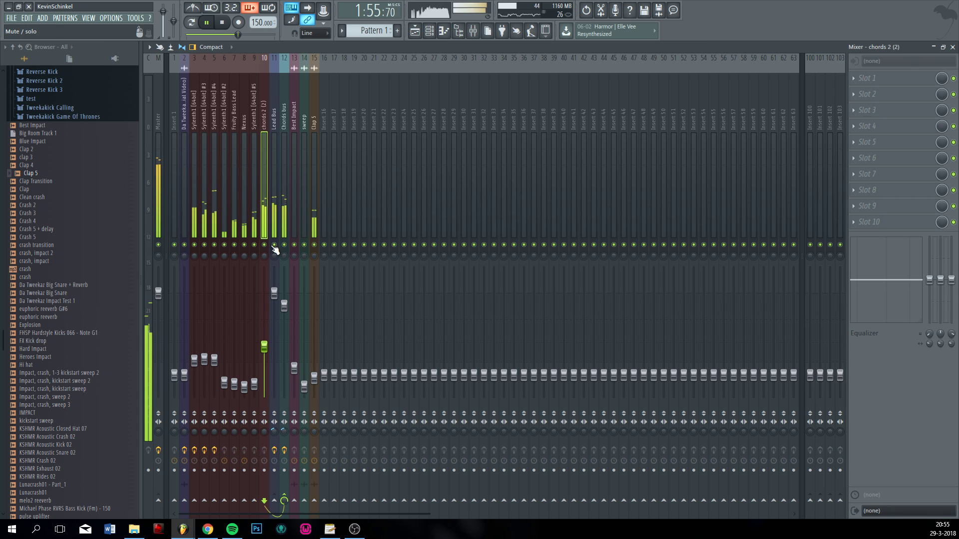
- Try the Chords bus level at 92% (-1.9 dB) in the full mix and stop playback in the playlist
click(285, 308)
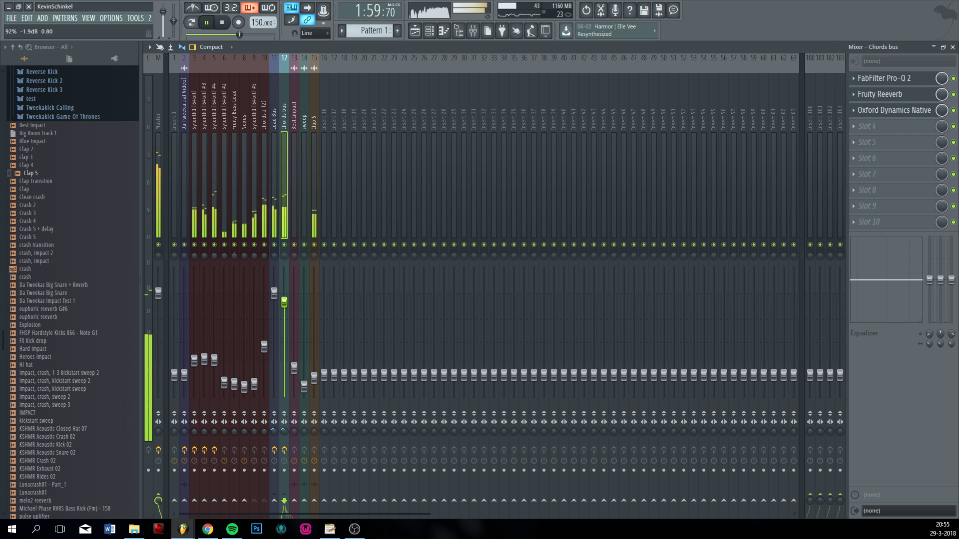
click(415, 31)
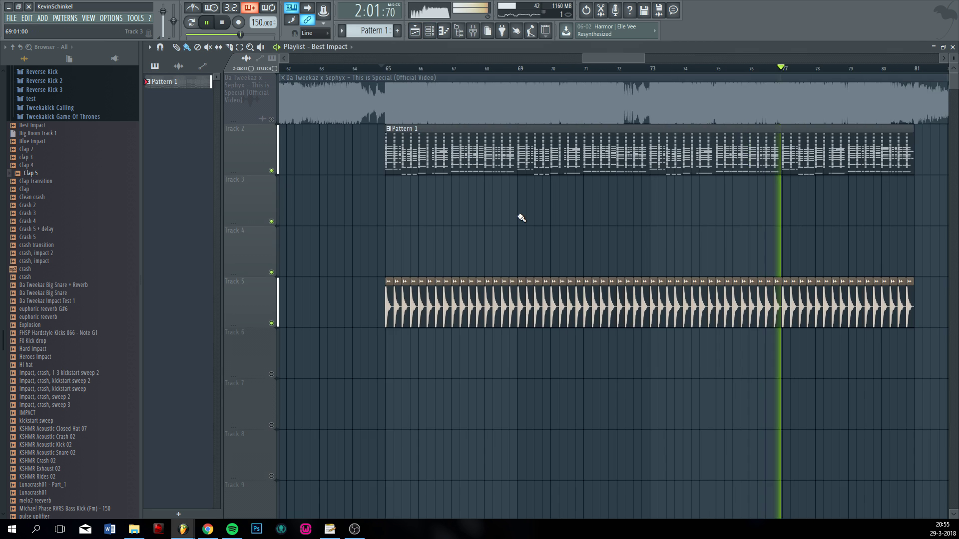
key(space)
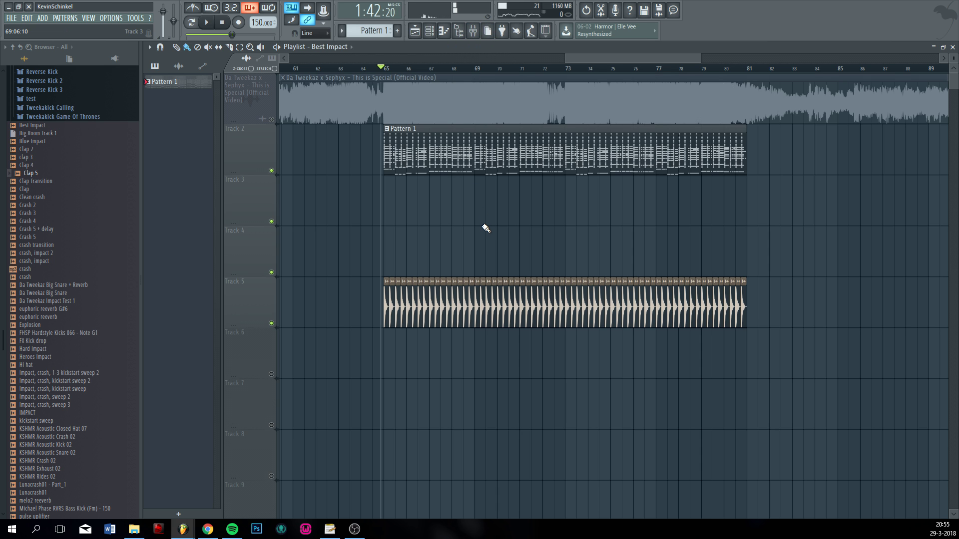
scroll(484, 226, up, 3)
scroll(484, 226, down, 3)
click(478, 32)
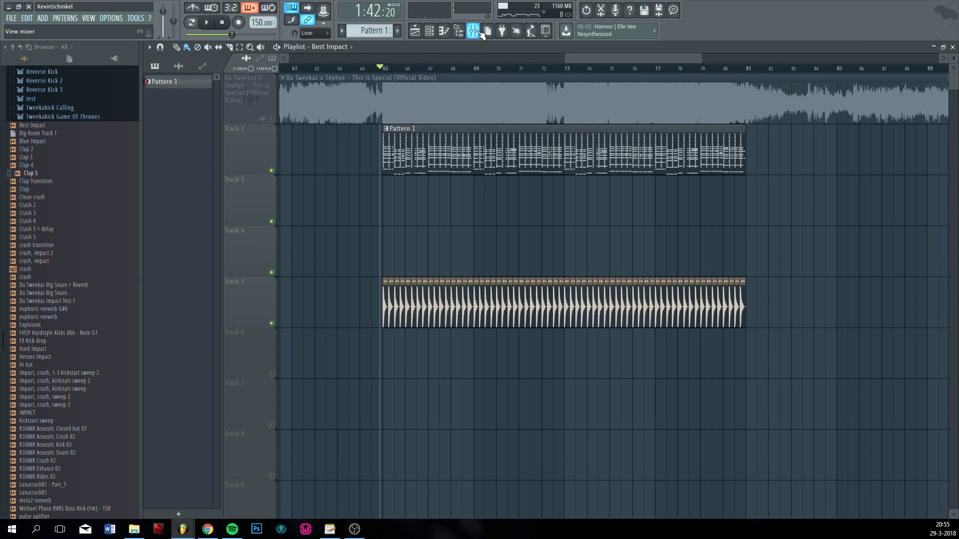
click(473, 31)
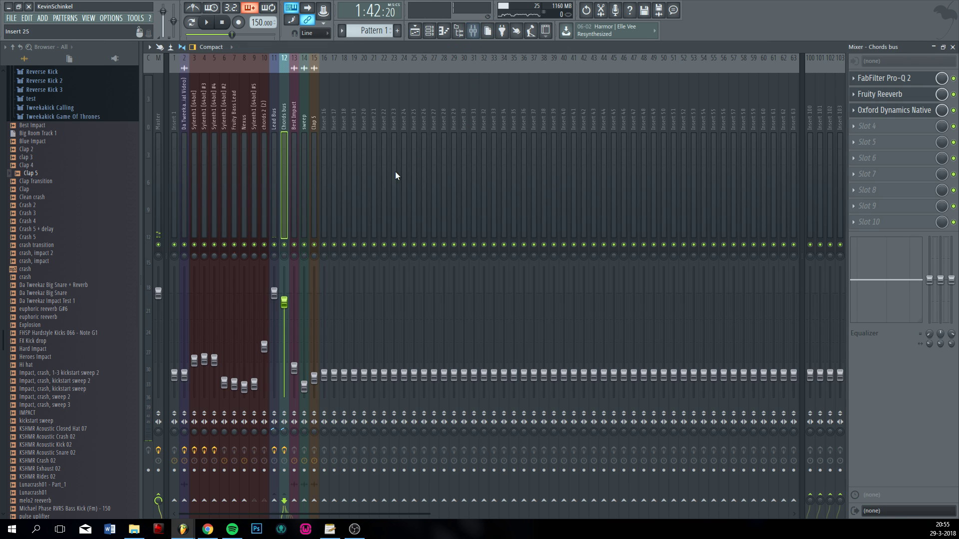
click(416, 33)
scroll(542, 244, up, 2)
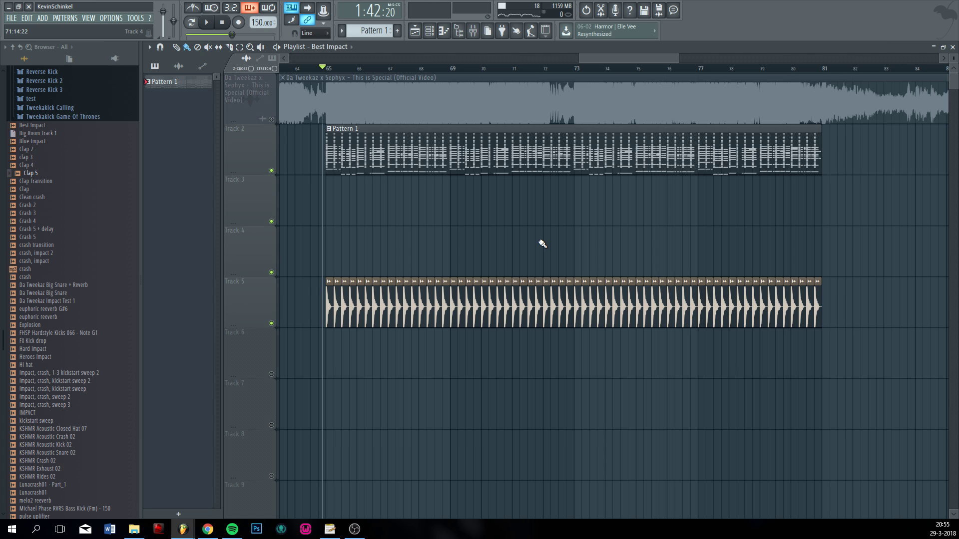
- Play the drop, set the Chords bus mixer level to 86% (-3.2 dB), and stop playback in the playlist
key(space)
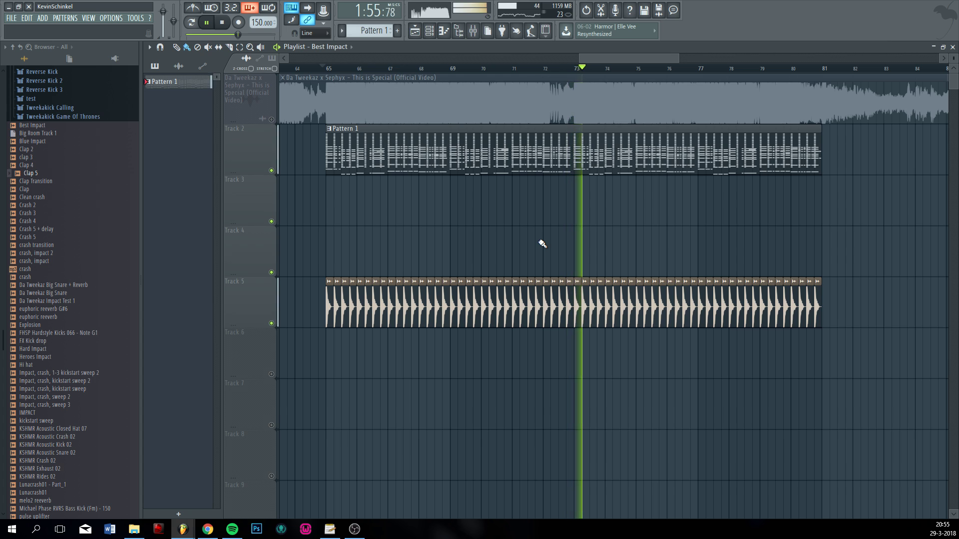
click(473, 30)
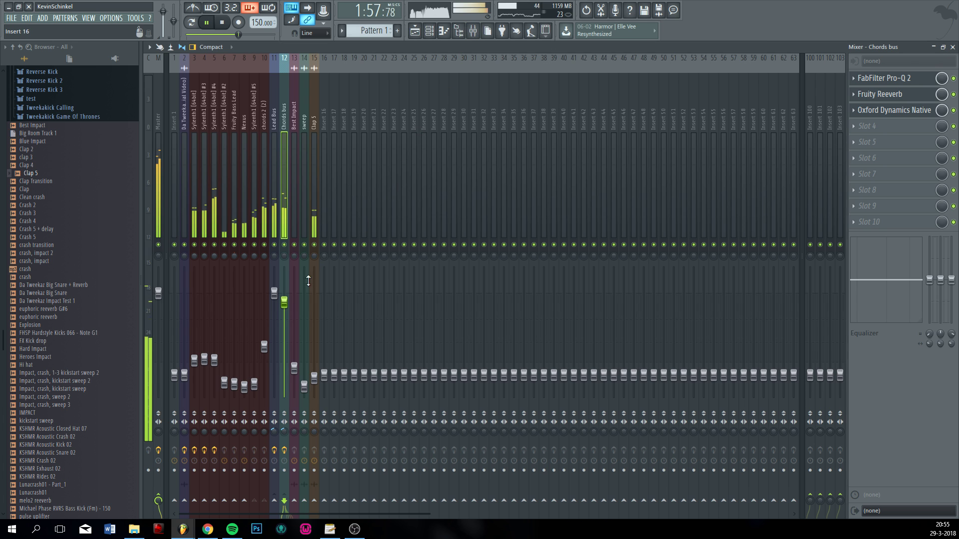
drag(288, 307, 288, 316)
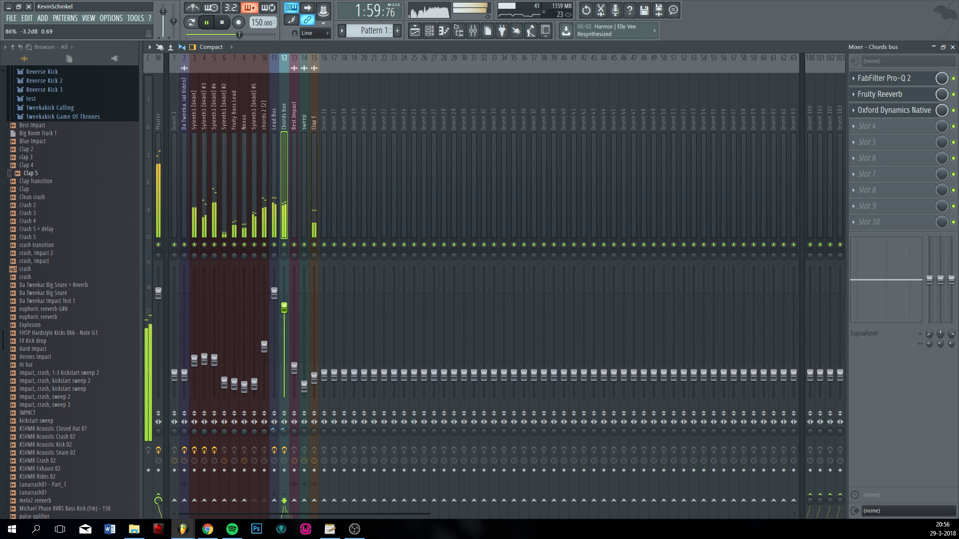
click(415, 30)
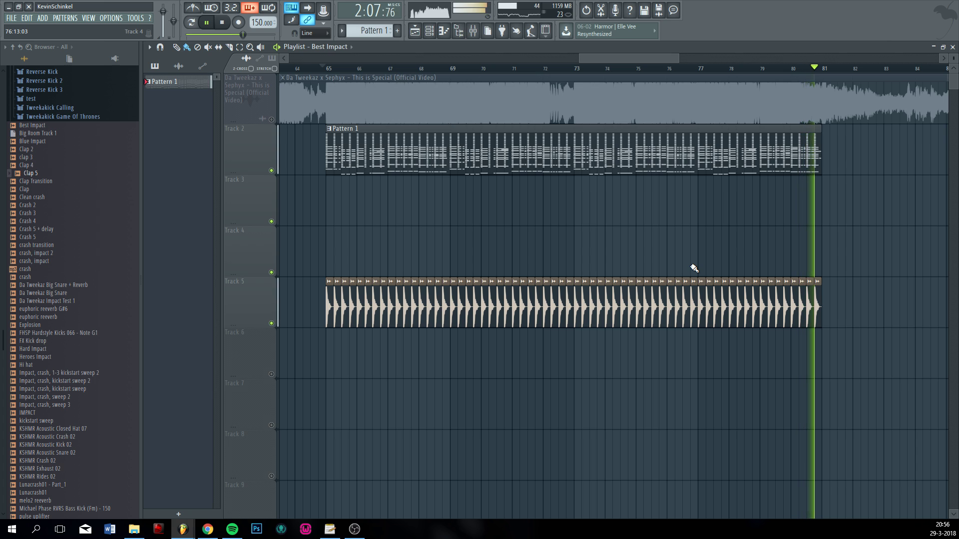
key(space)
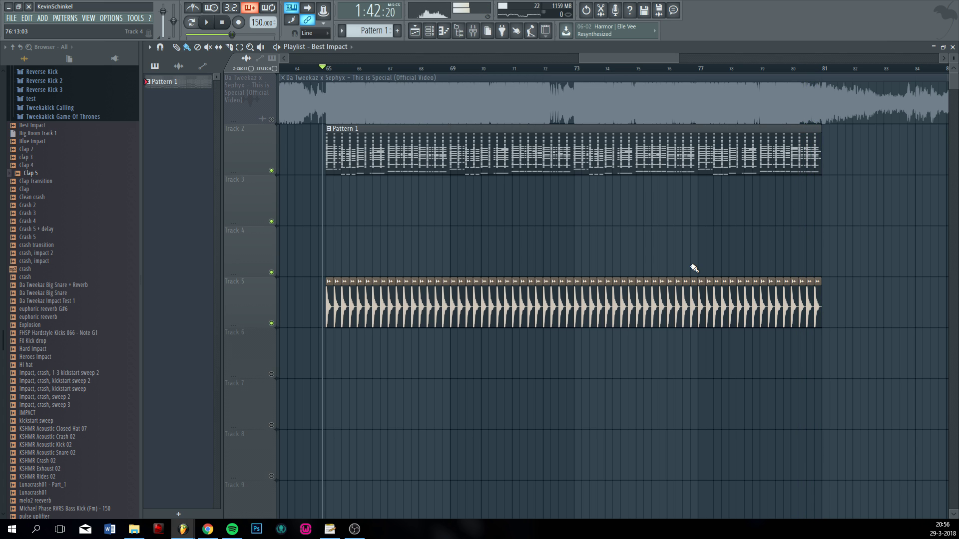
scroll(695, 269, down, 3)
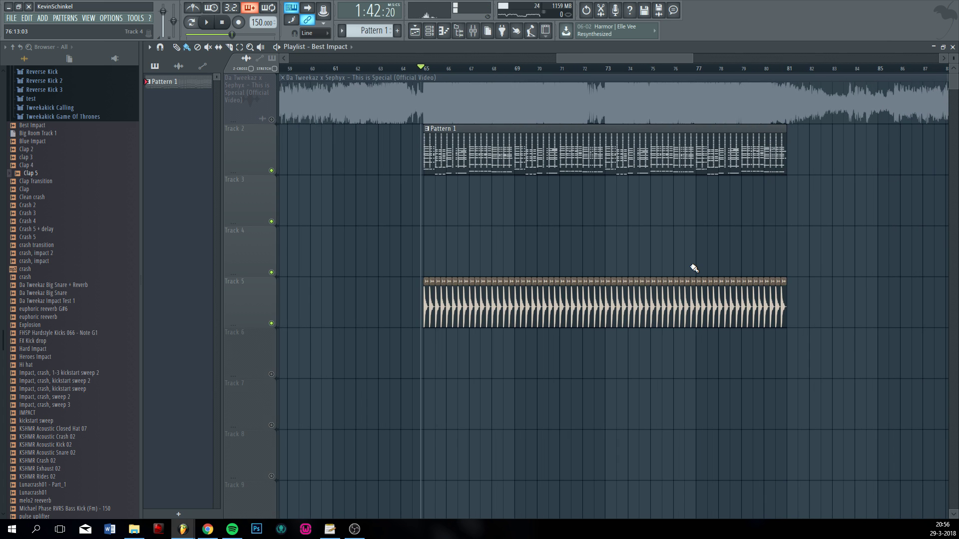